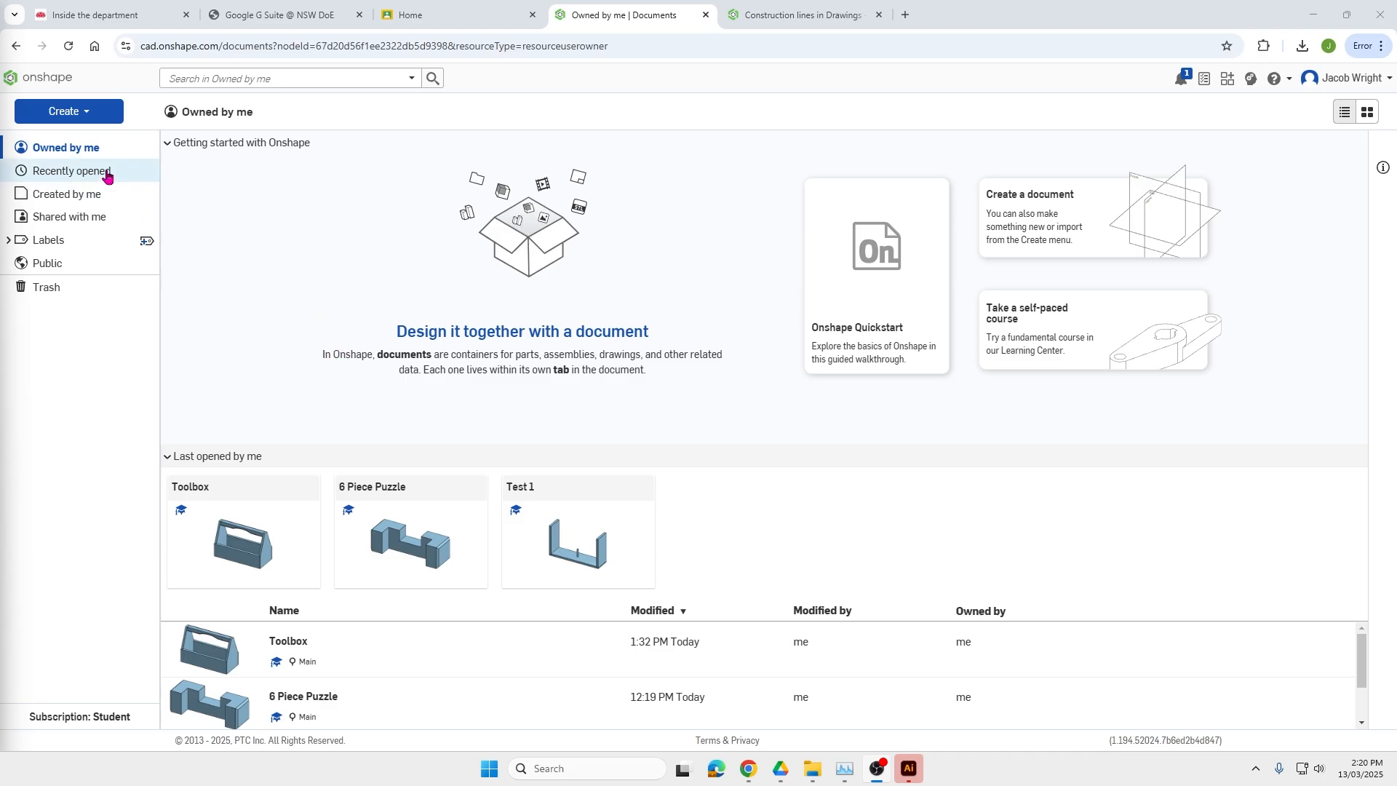
# Create a new document named "bar stool".
pyautogui.click(90, 116)
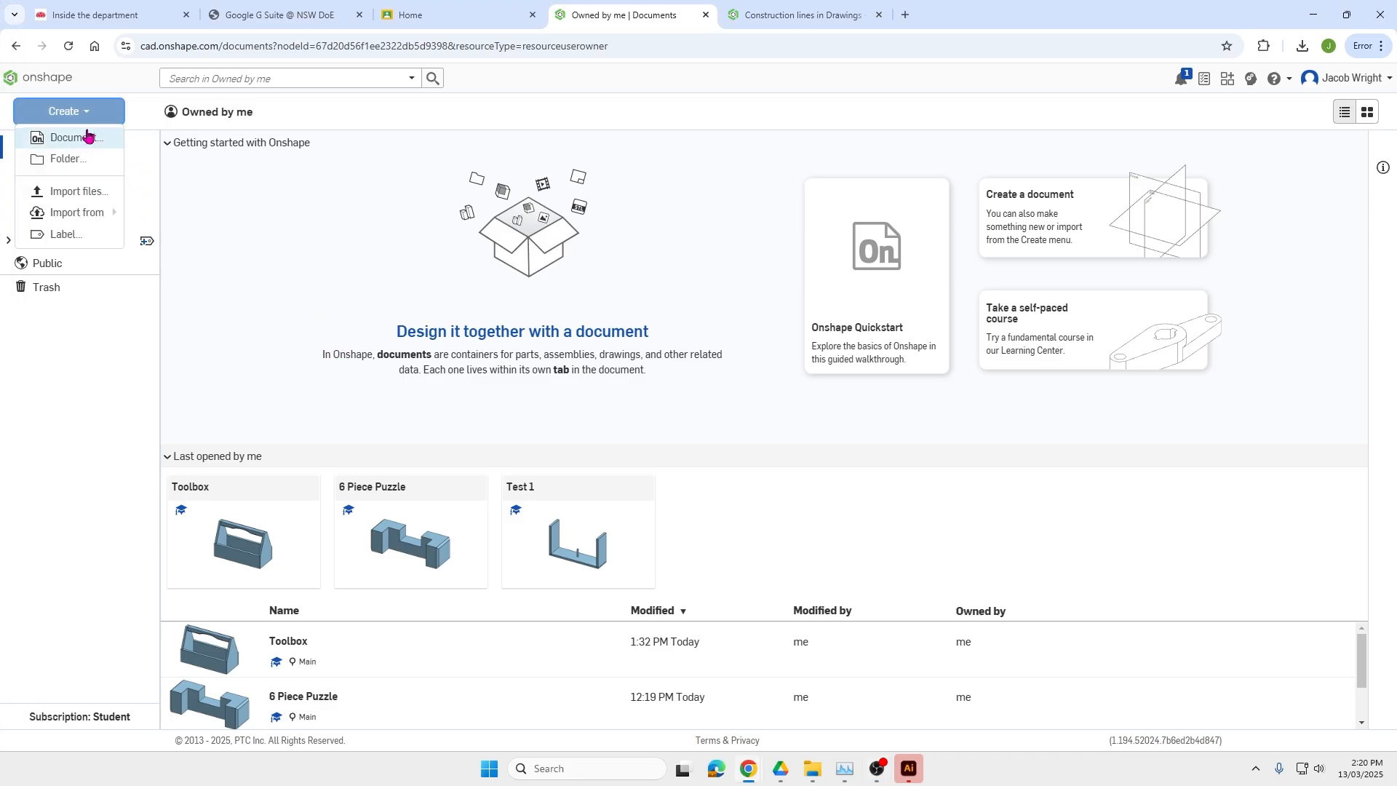
pyautogui.click(86, 142)
pyautogui.press('BackSpace')
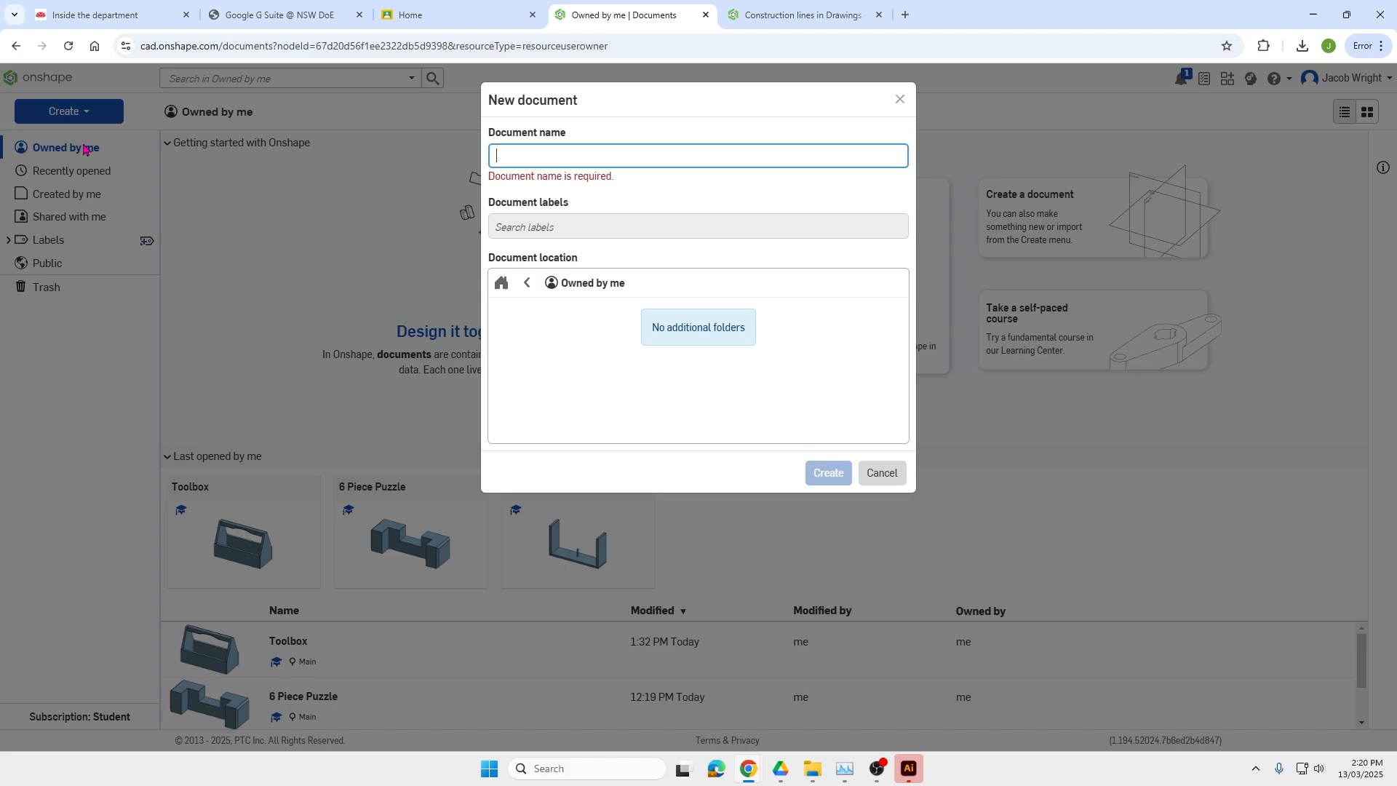
pyautogui.write('bar stool')
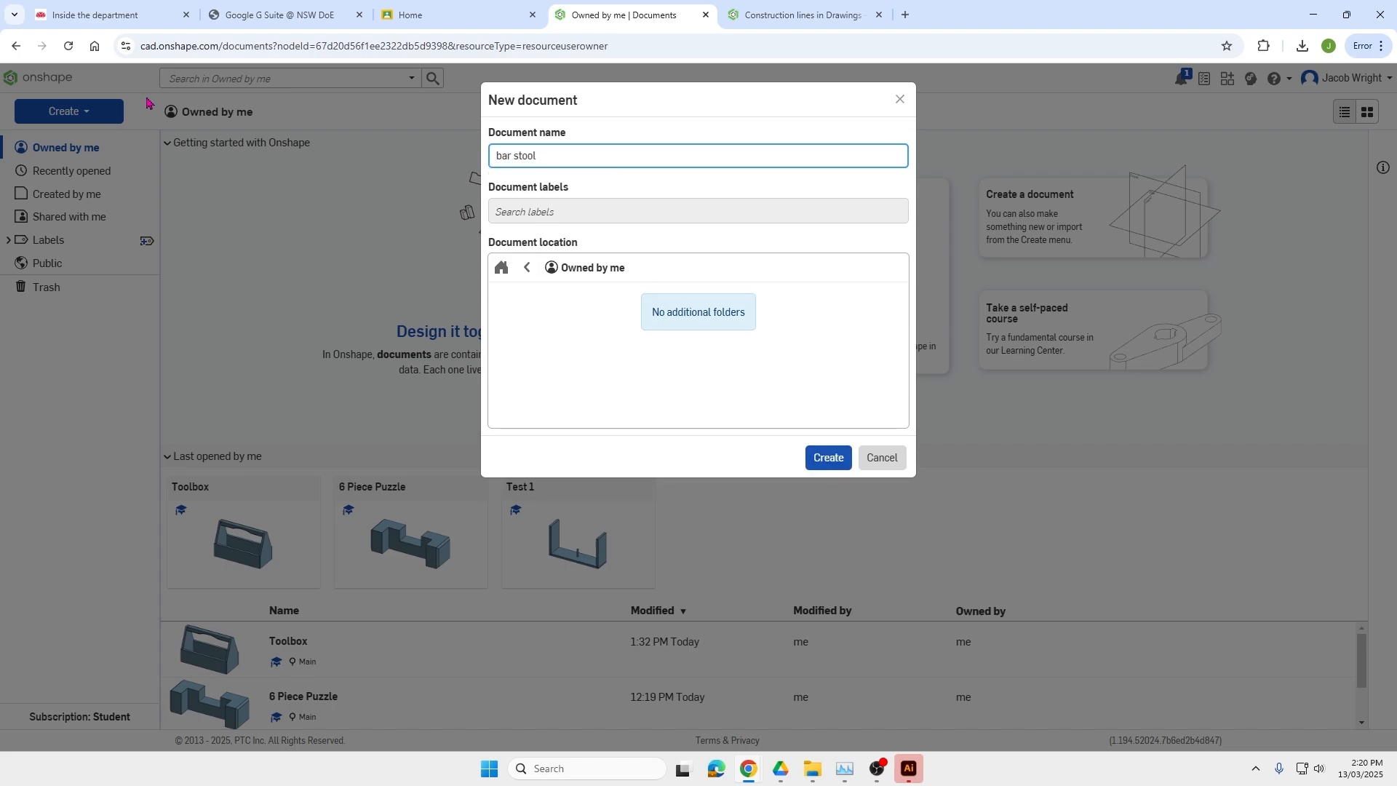
pyautogui.click(830, 460)
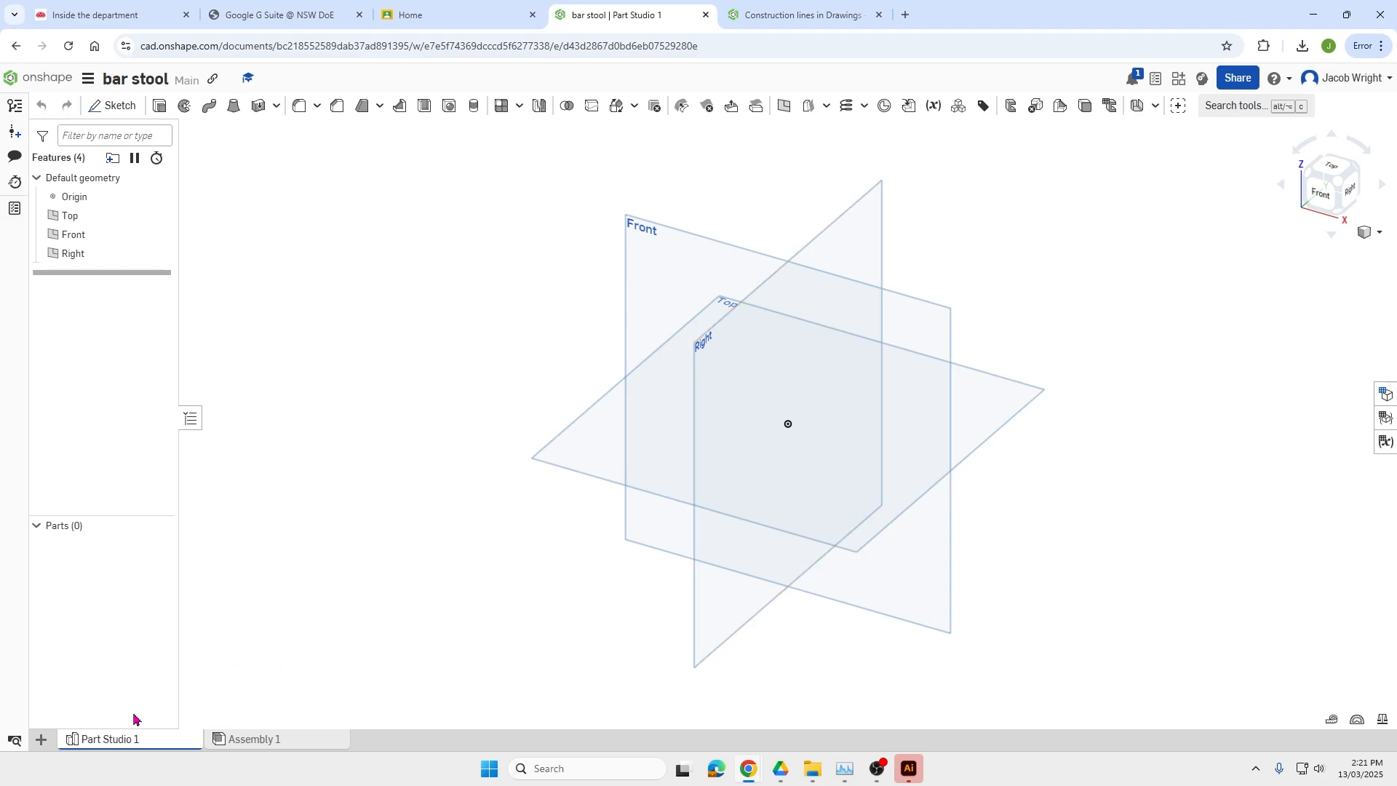
# Add two more Part Studios to the bar stool document.
pyautogui.click(41, 739)
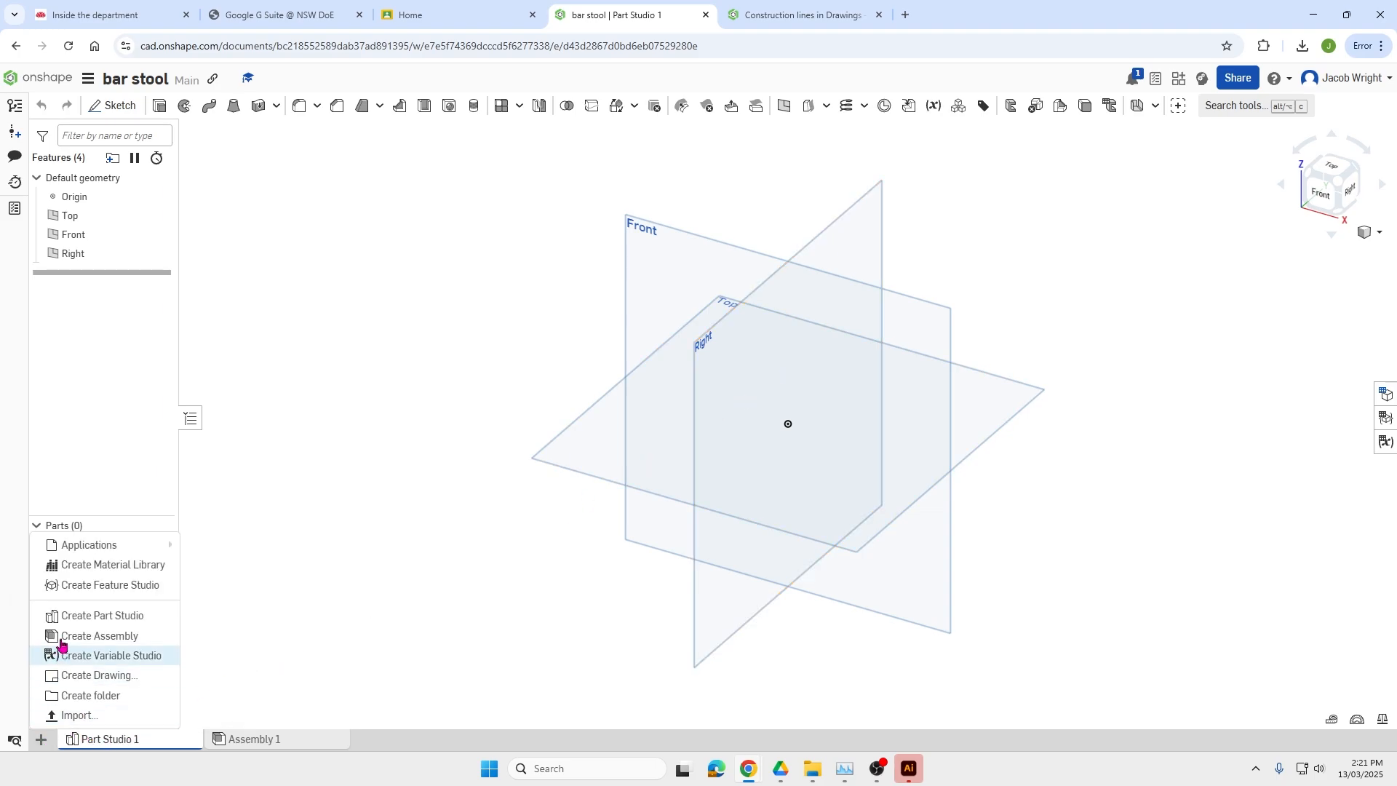
pyautogui.click(80, 617)
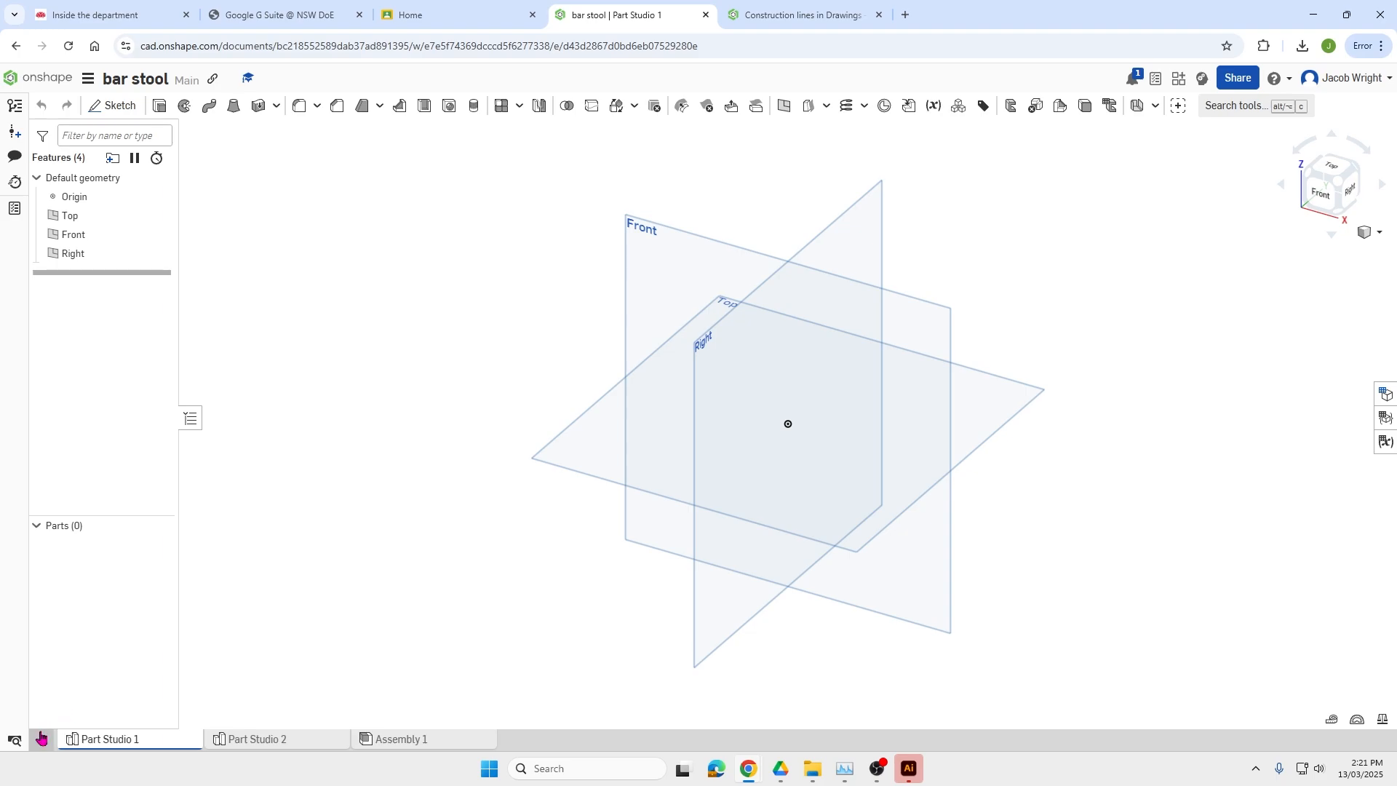
pyautogui.click(41, 740)
pyautogui.click(89, 617)
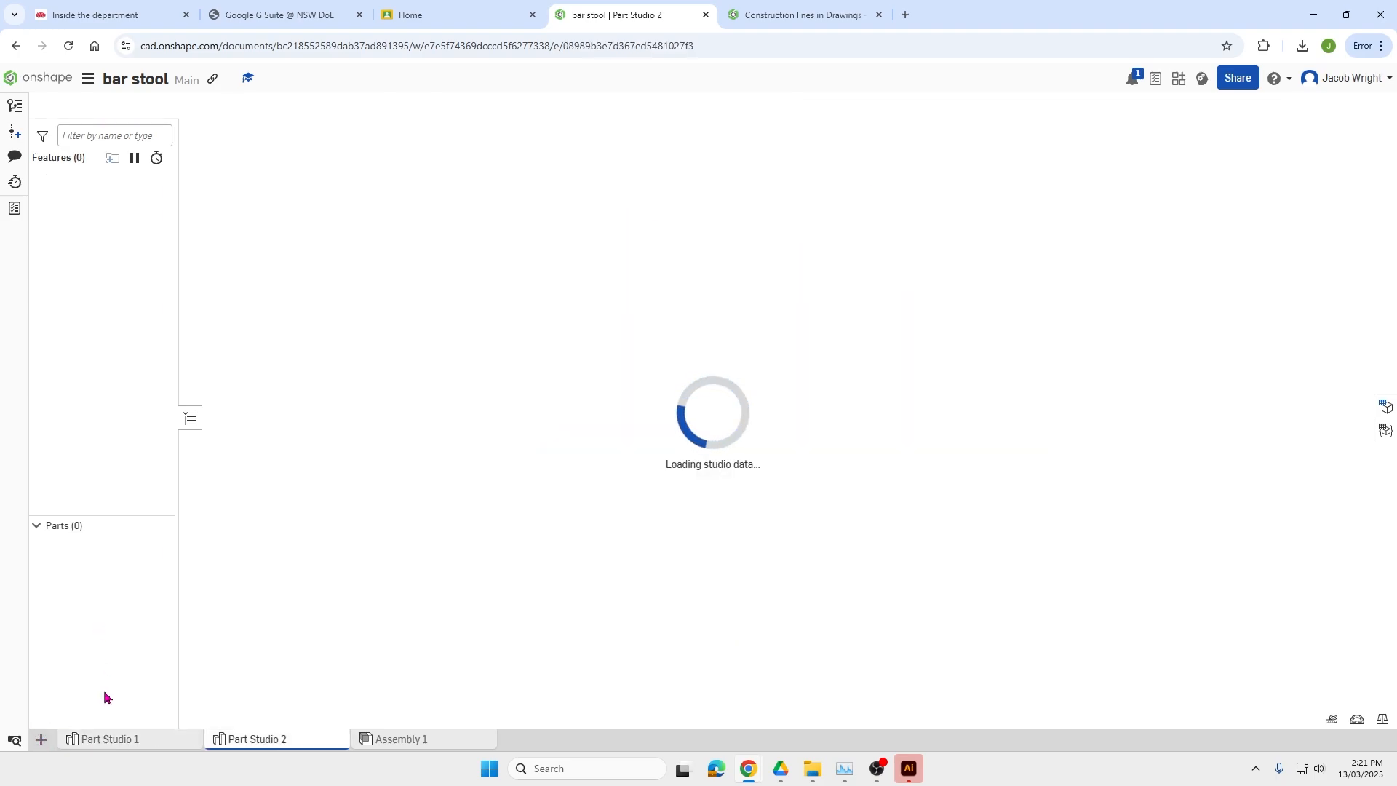
# Rename Part Studio 1 as "legs".
pyautogui.rightClick(115, 741)
pyautogui.click(115, 741)
pyautogui.click(115, 741)
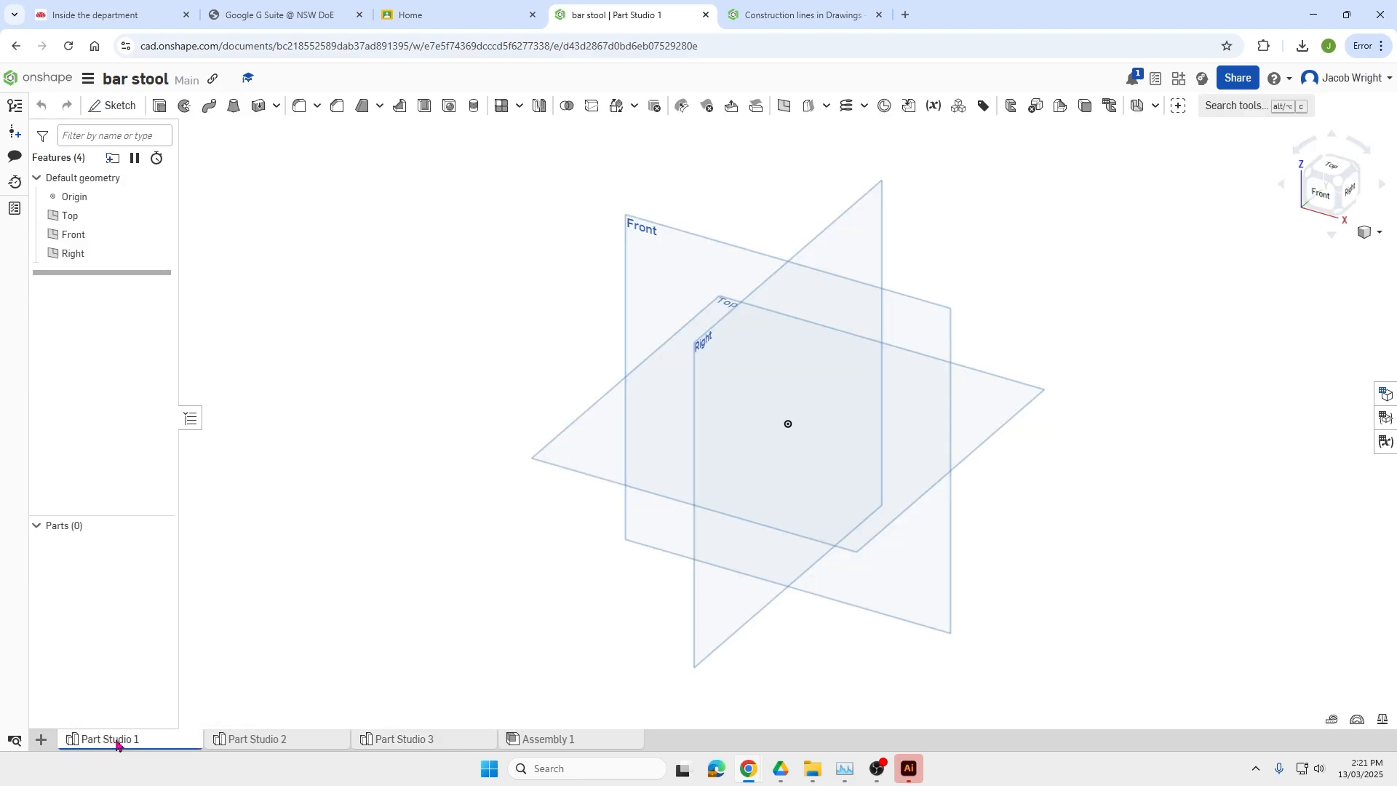
pyautogui.rightClick(115, 741)
pyautogui.click(115, 622)
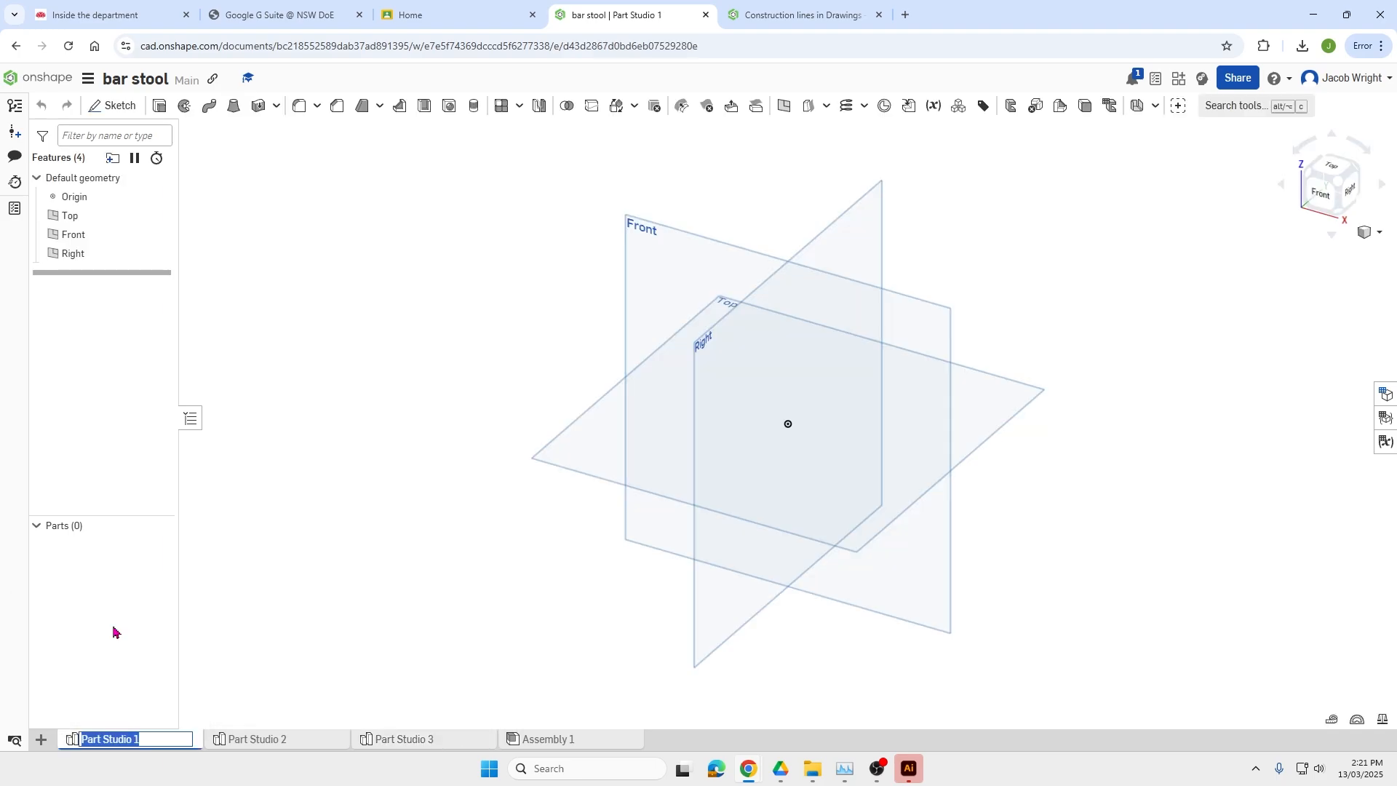
pyautogui.press('BackSpace')
pyautogui.write('legs')
pyautogui.press('Return')
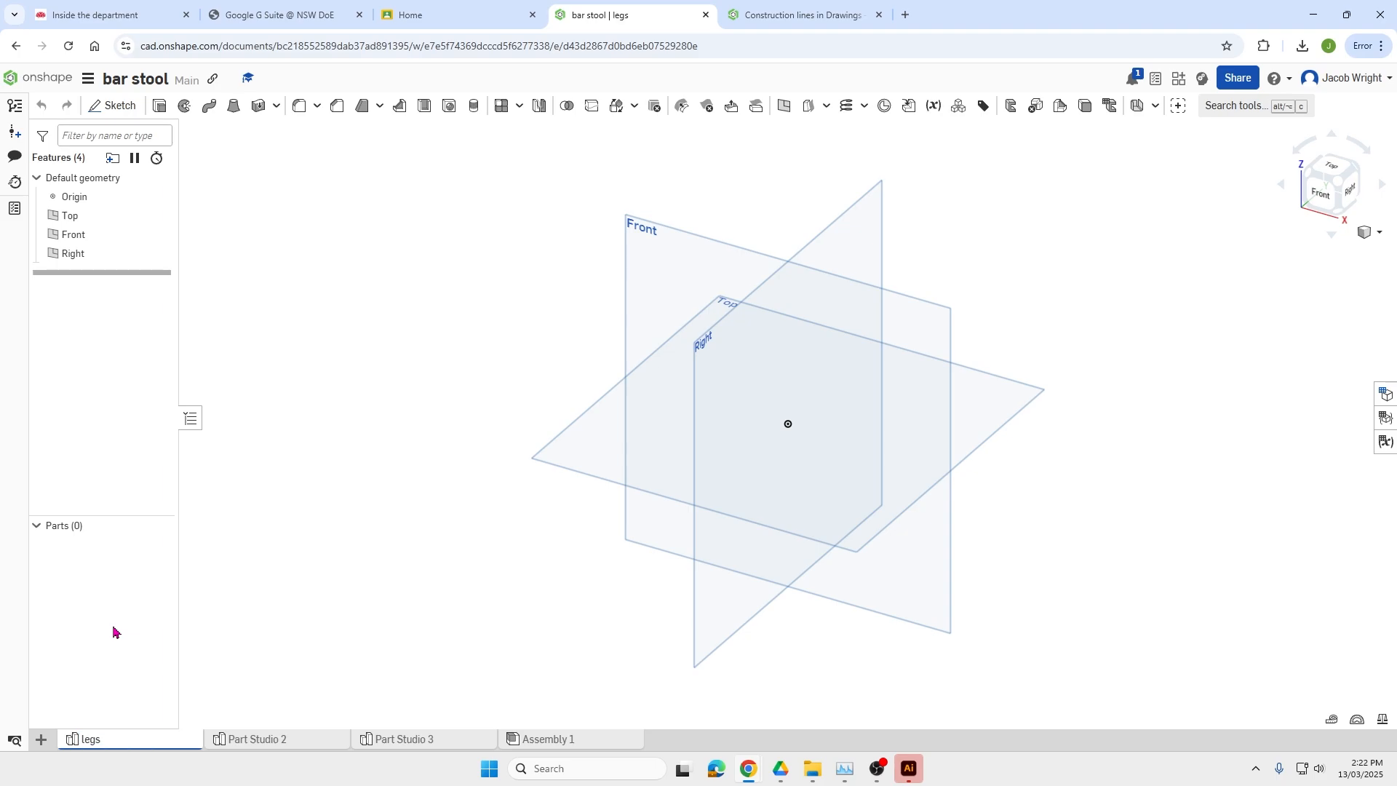
# Rename Part Studio 2 as "rails".
pyautogui.rightClick(279, 741)
pyautogui.click(255, 607)
pyautogui.press('BackSpace')
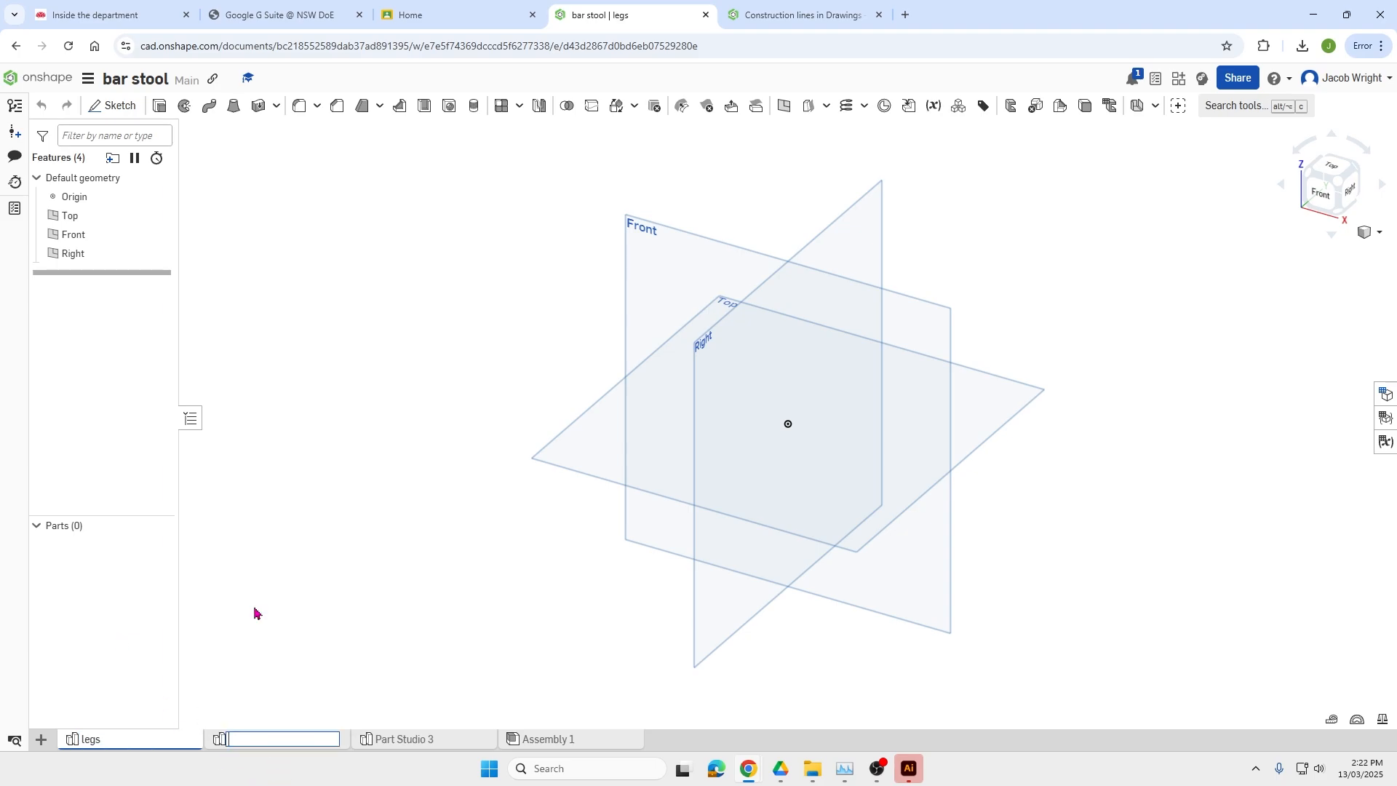
pyautogui.write('rails')
pyautogui.press('Return')
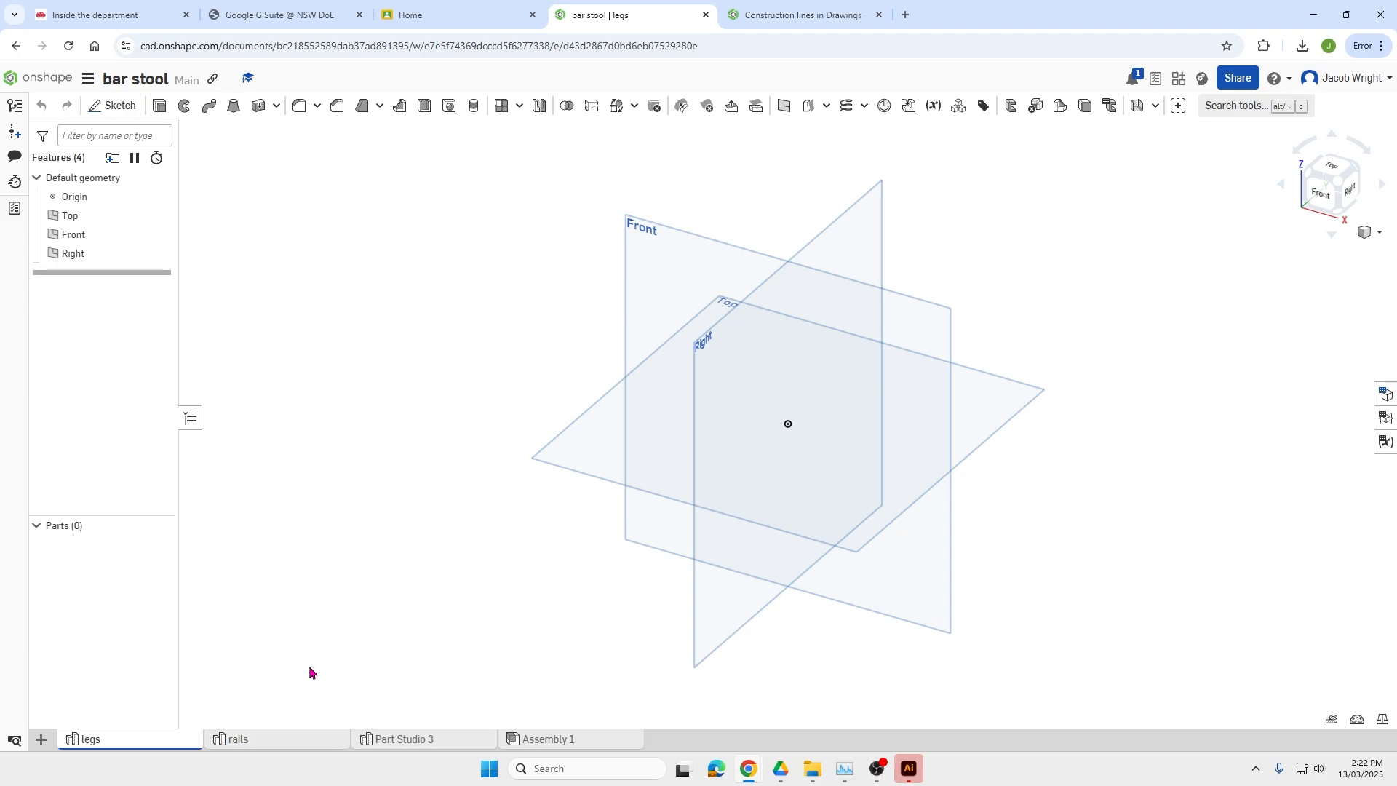
# Rename Part Studio 3 as "top".
pyautogui.rightClick(419, 746)
pyautogui.click(403, 608)
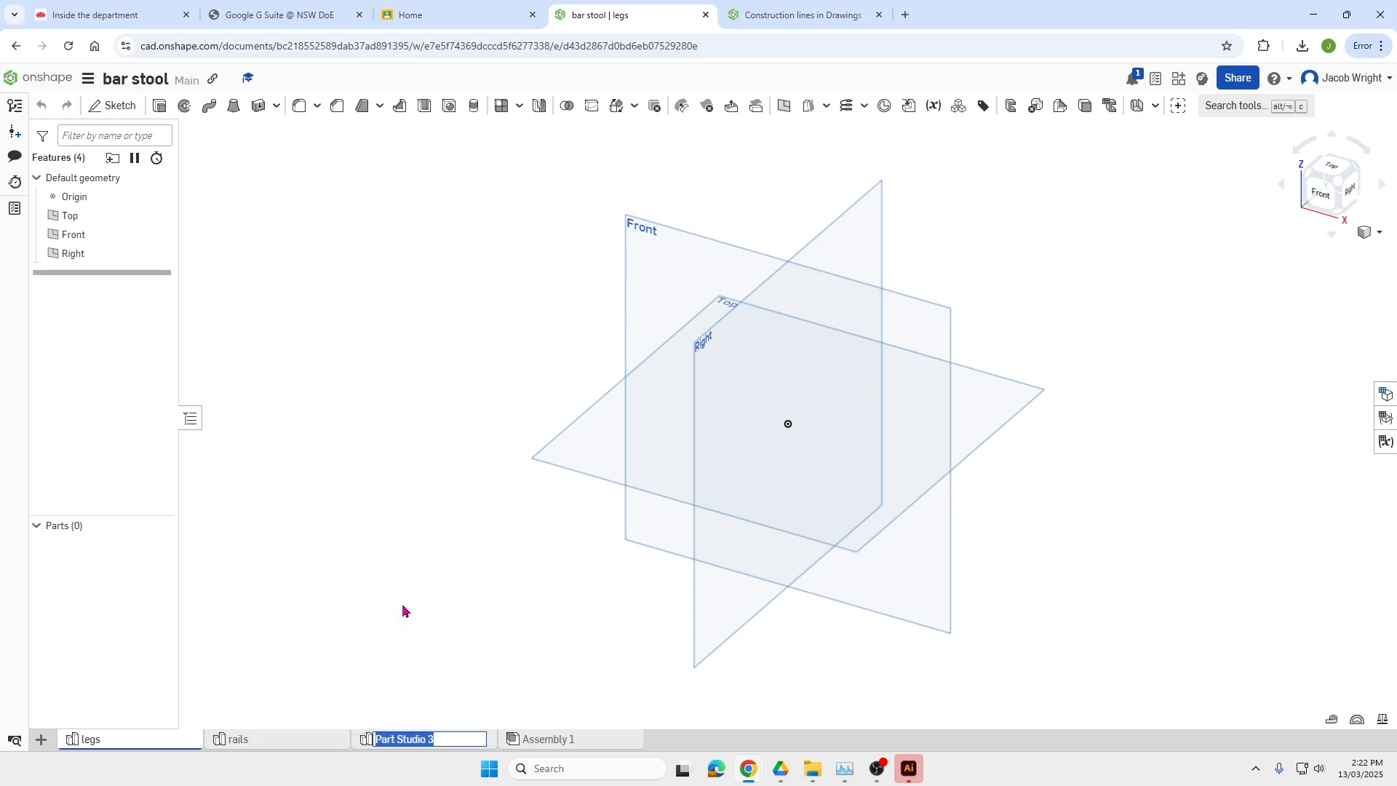
pyautogui.press('BackSpace')
pyautogui.write('top')
pyautogui.press('Return')
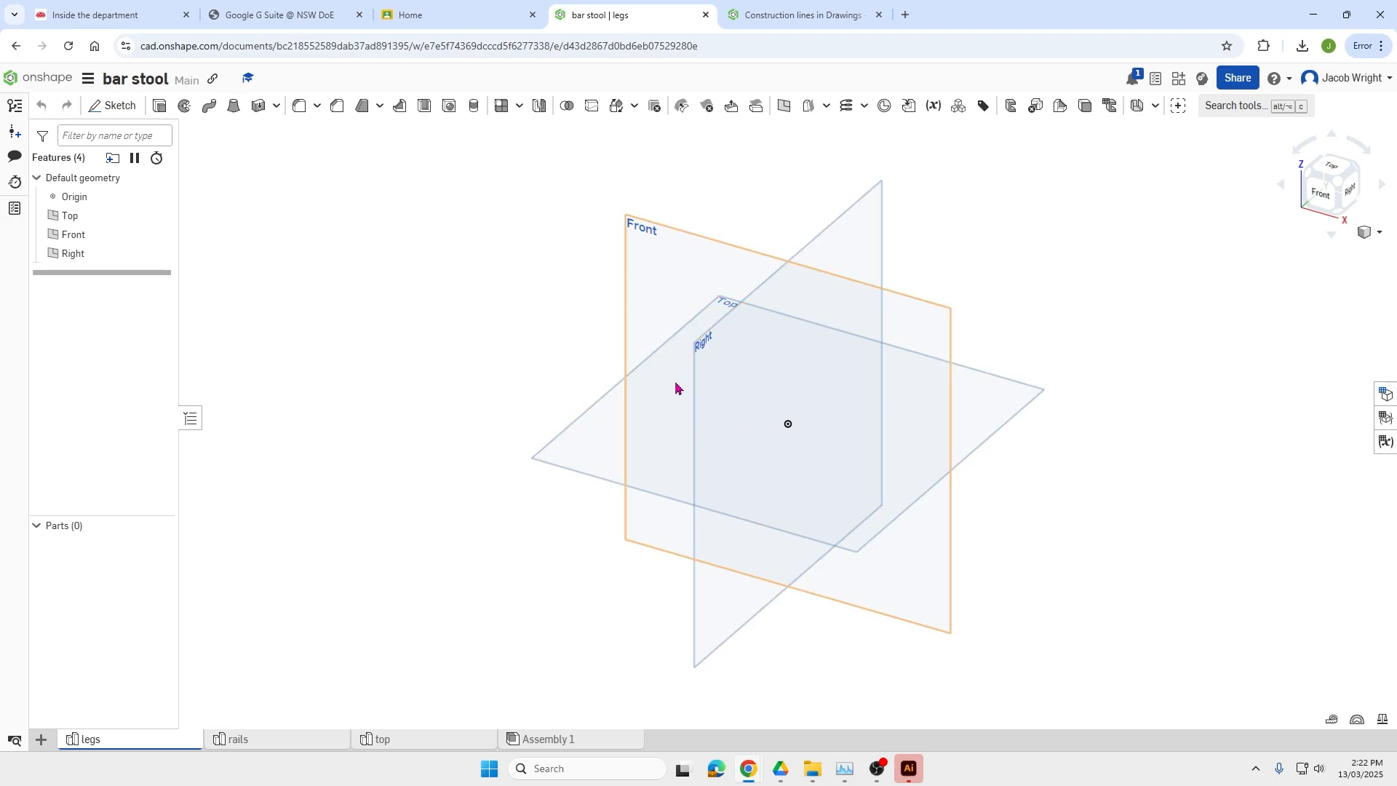
# Start a sketch on the Top plane and draw a rectangle about 75 by 63 mm centred on the origin.
pyautogui.click(622, 440)
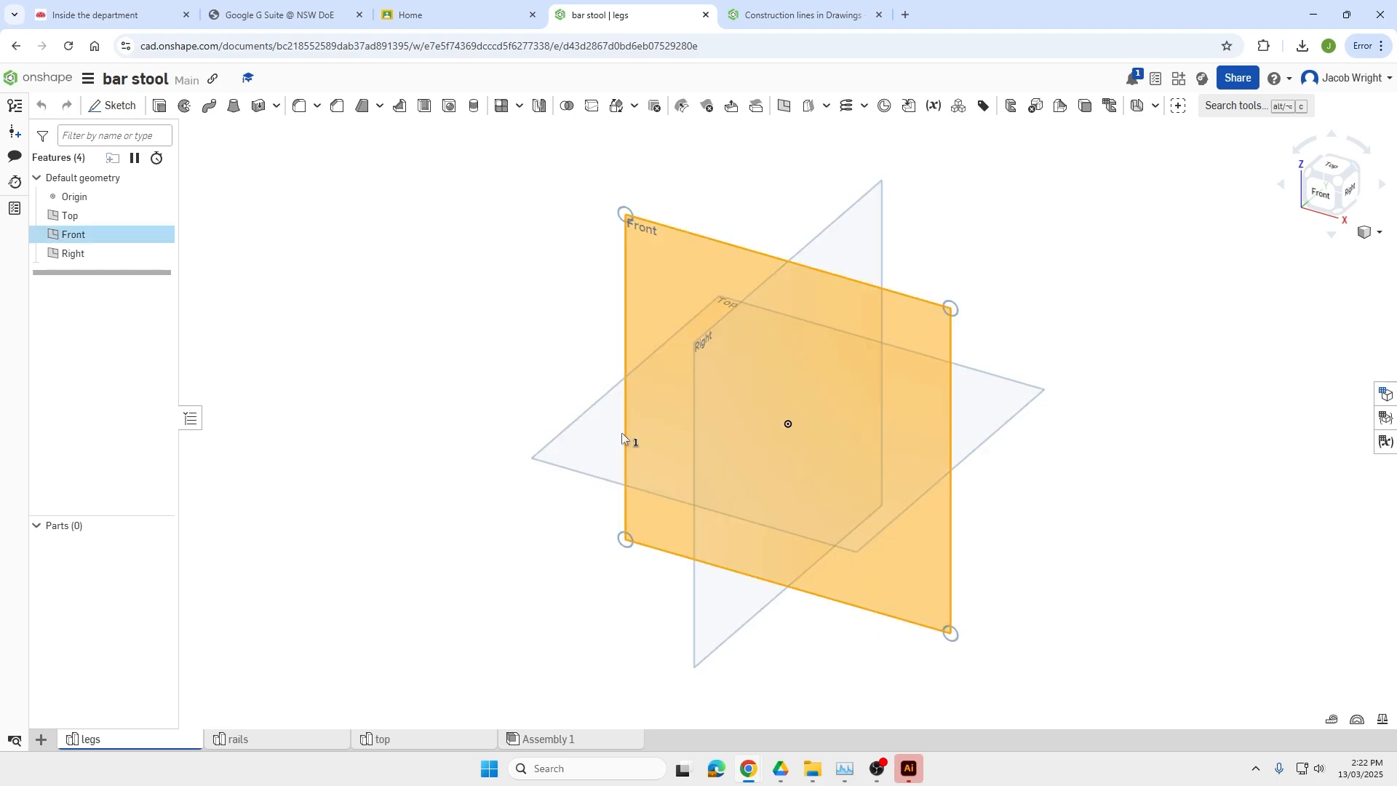
pyautogui.click(558, 459)
pyautogui.click(518, 379)
pyautogui.click(587, 420)
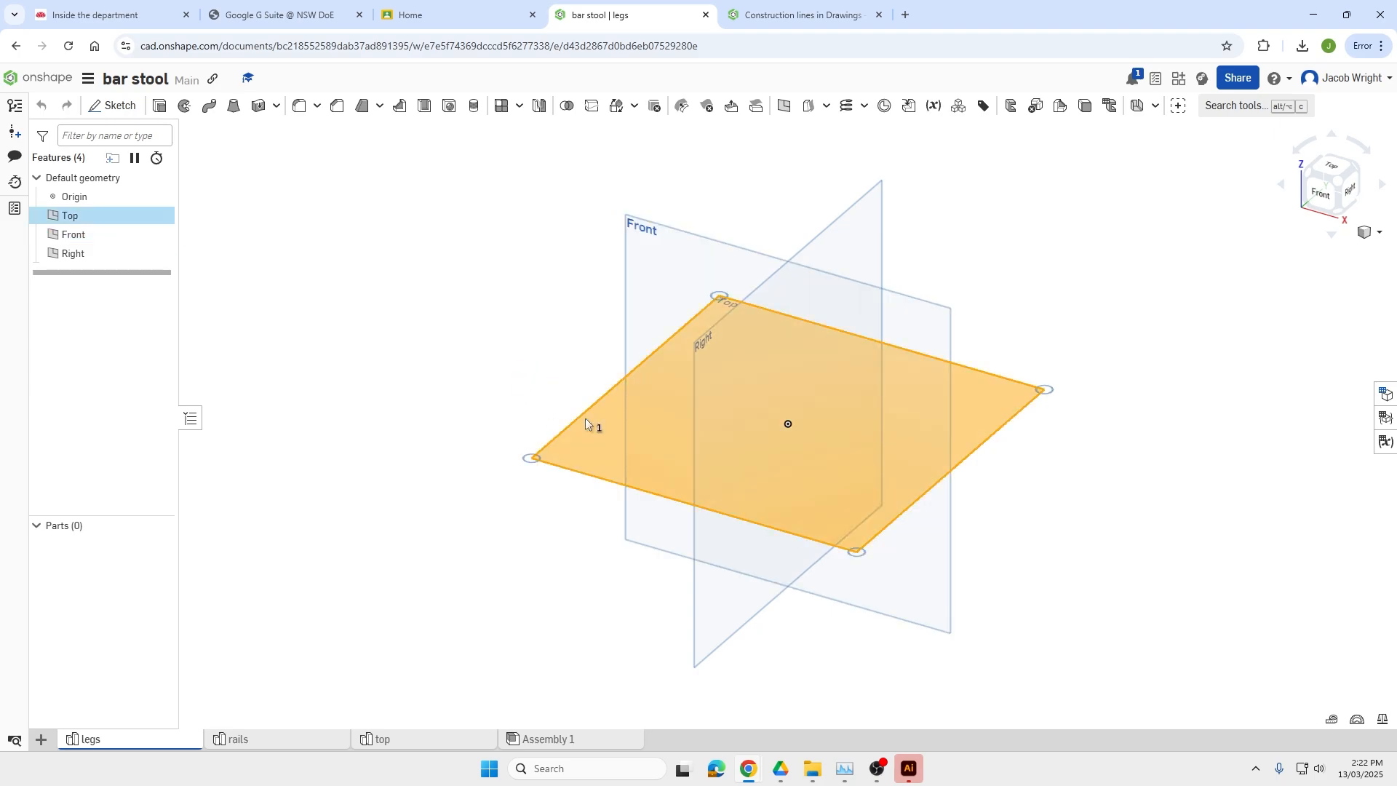
pyautogui.click(120, 107)
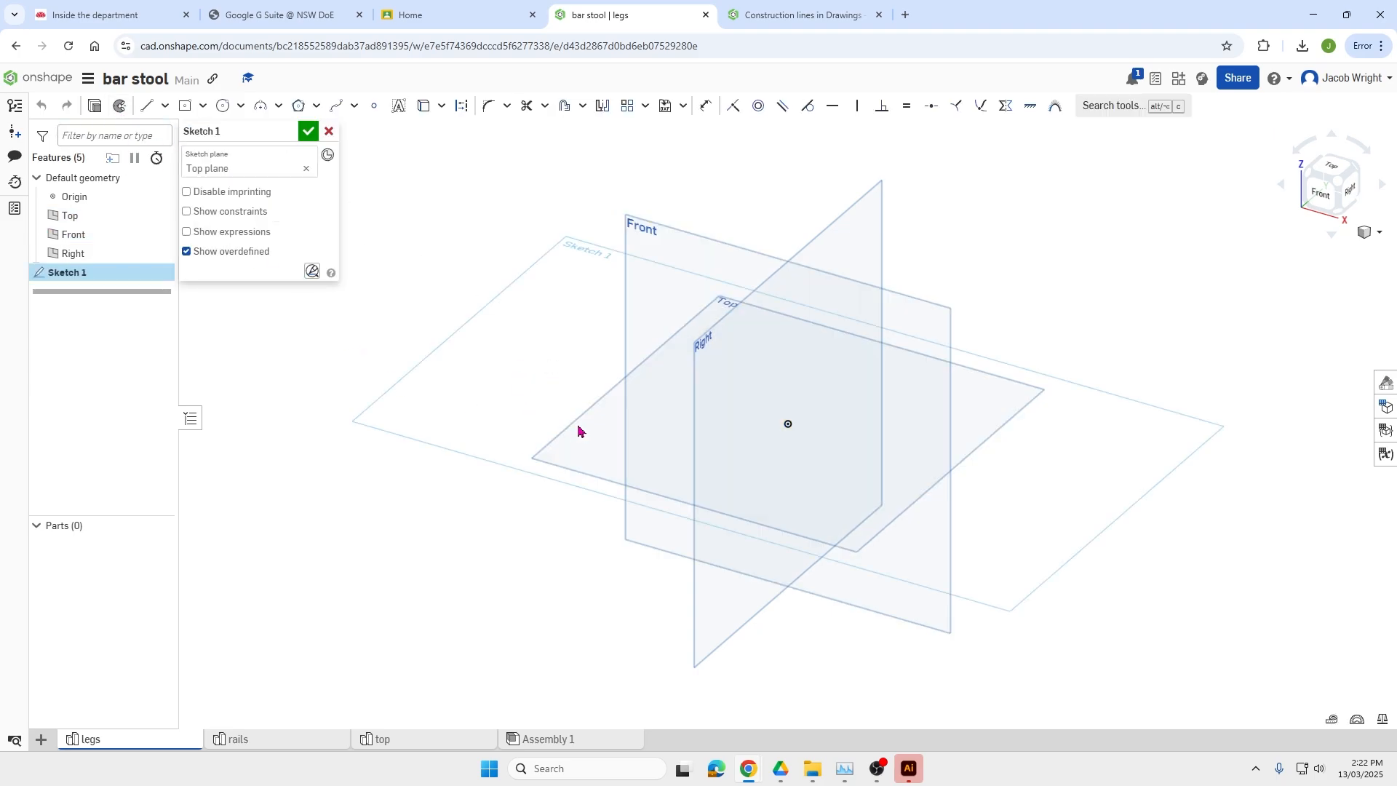
pyautogui.click(184, 106)
pyautogui.click(788, 423)
pyautogui.click(830, 480)
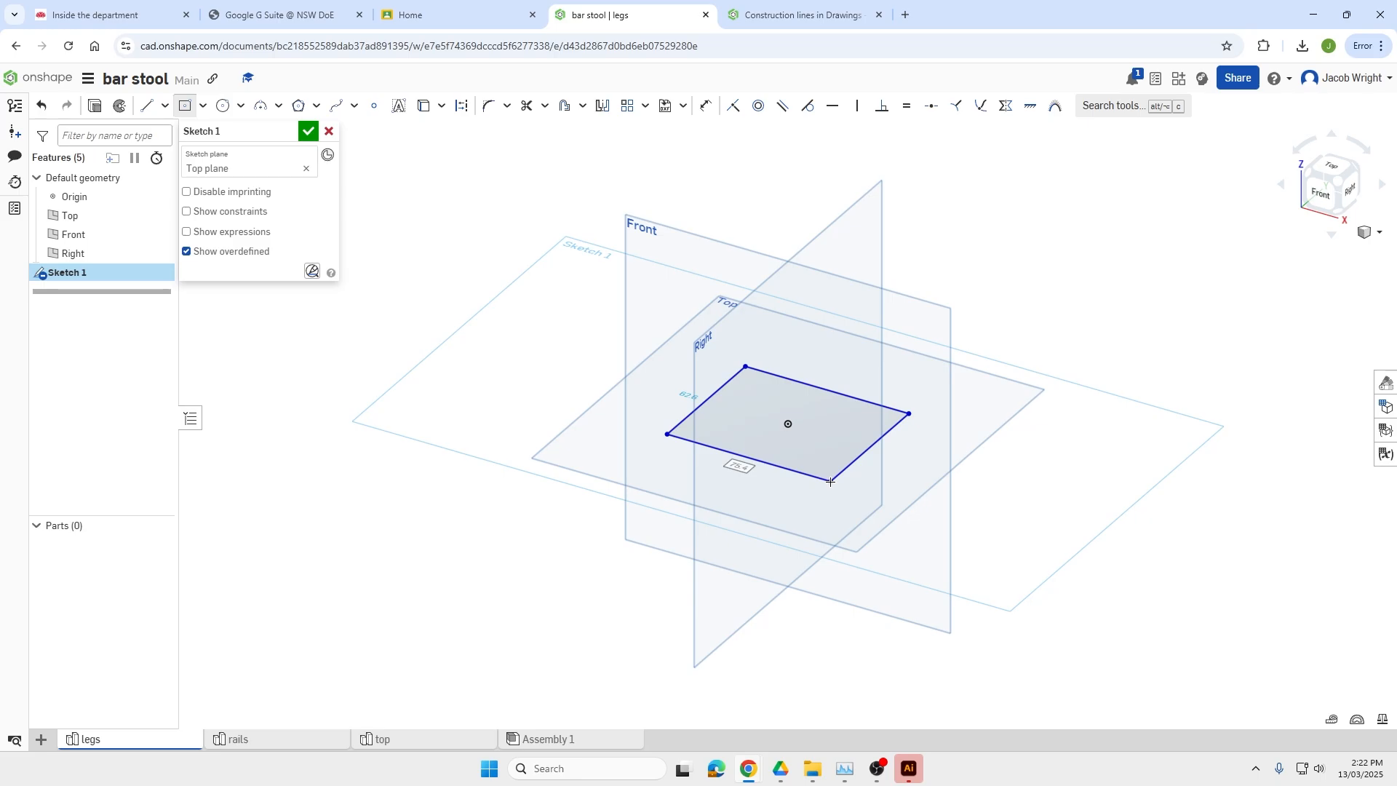
# Set both sides of the leg rectangle to 42 mm and finish the sketch.
pyautogui.write('42')
pyautogui.press('Tab')
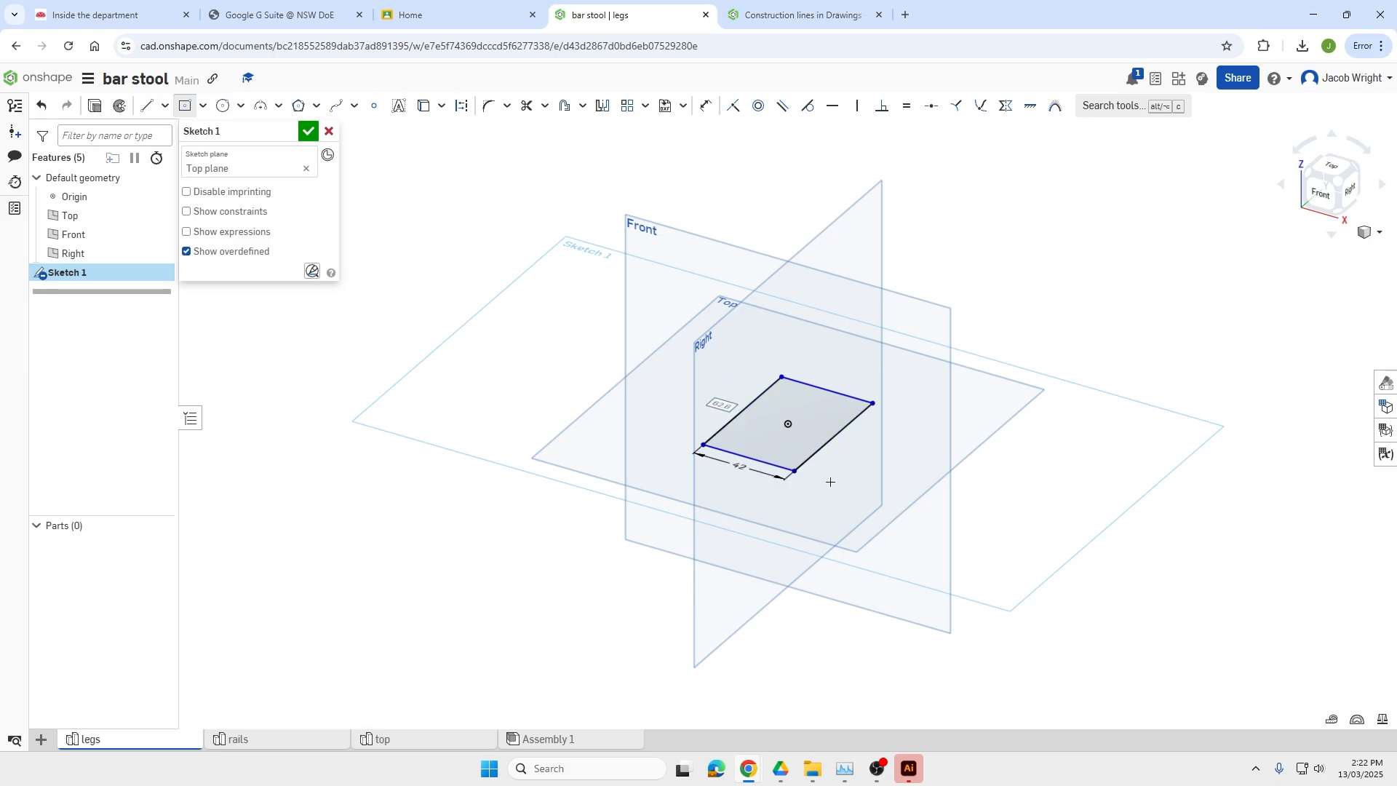
pyautogui.write('42')
pyautogui.press('Return')
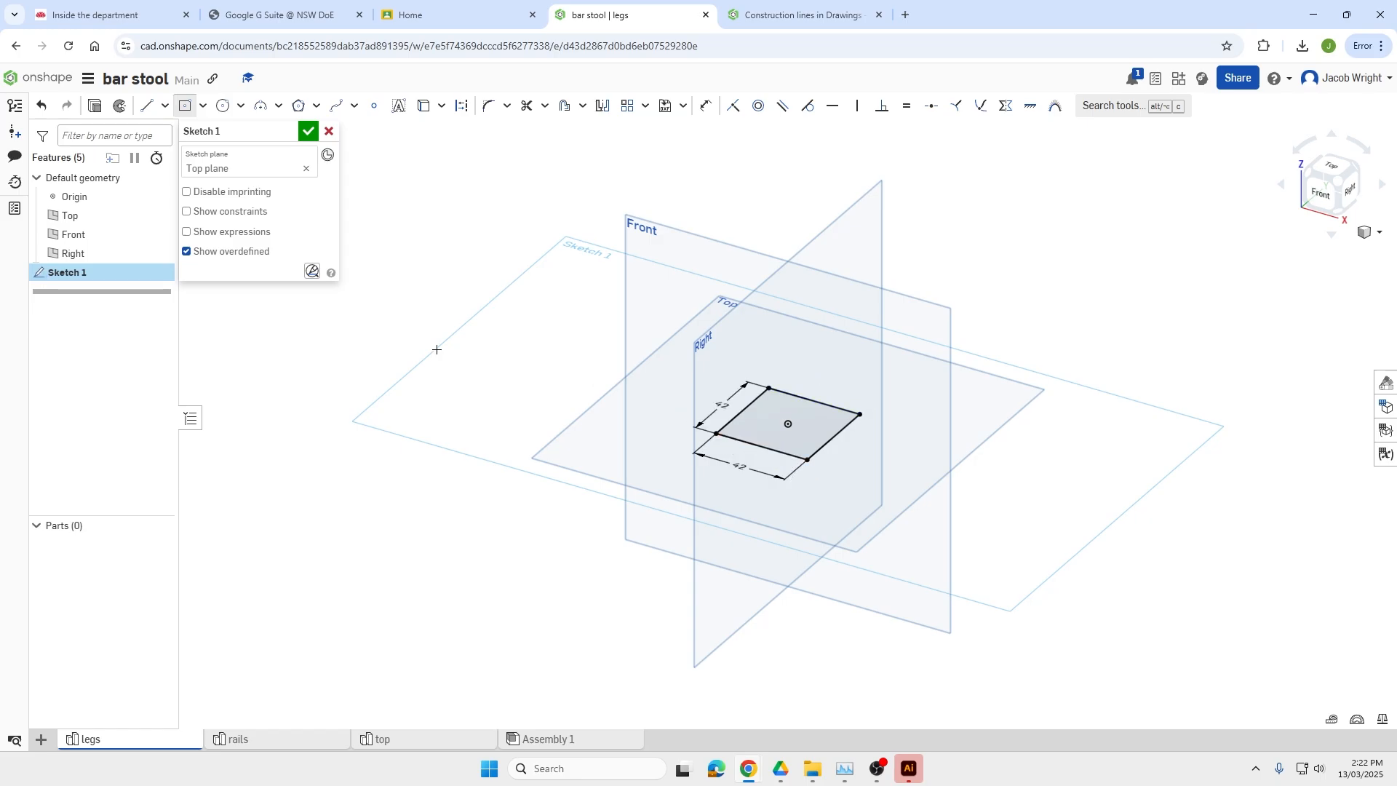
pyautogui.click(308, 132)
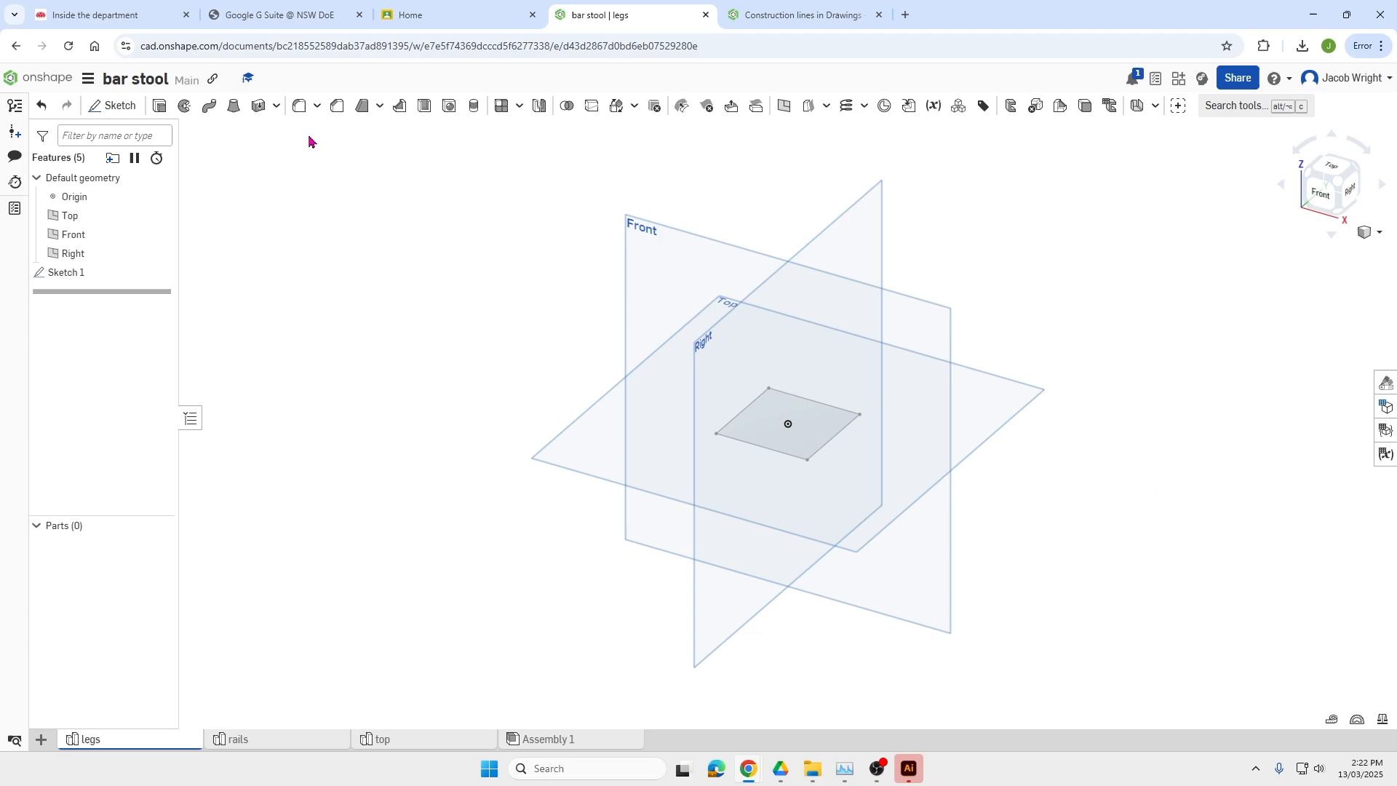
# Extrude the 42 mm square as a new solid with a blind depth of 700 mm to form the leg.
pyautogui.click(159, 105)
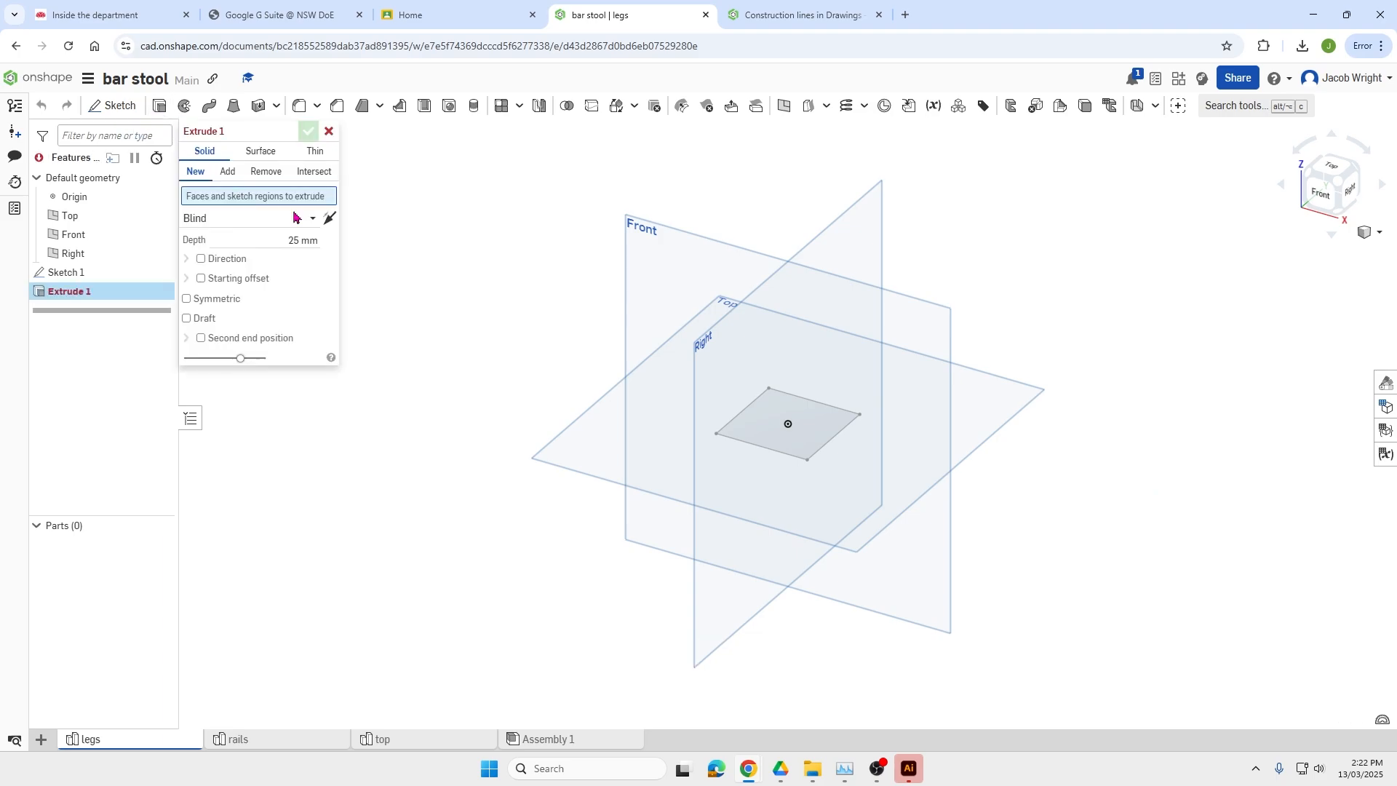
pyautogui.click(821, 432)
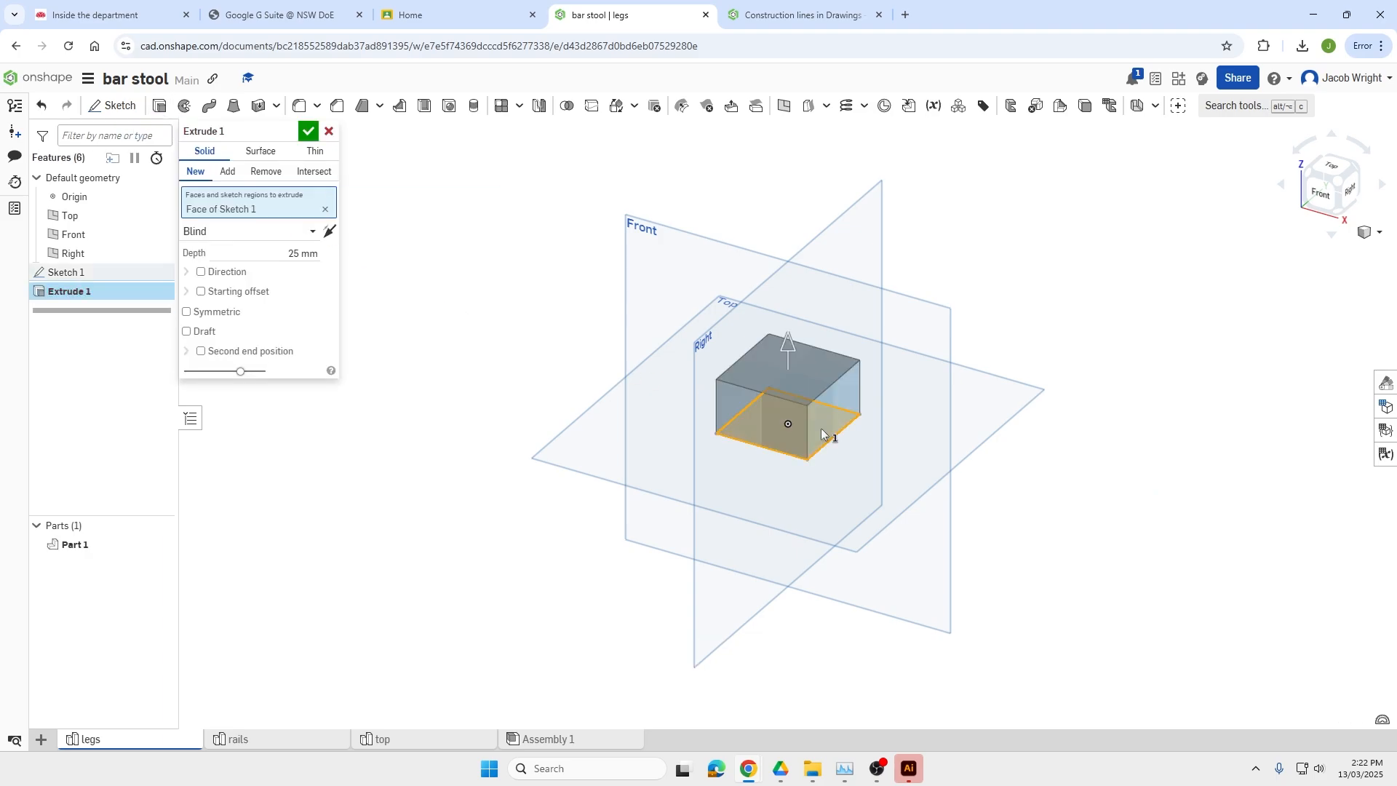
pyautogui.click(299, 253)
pyautogui.press('BackSpace')
pyautogui.write('700')
pyautogui.press('Return')
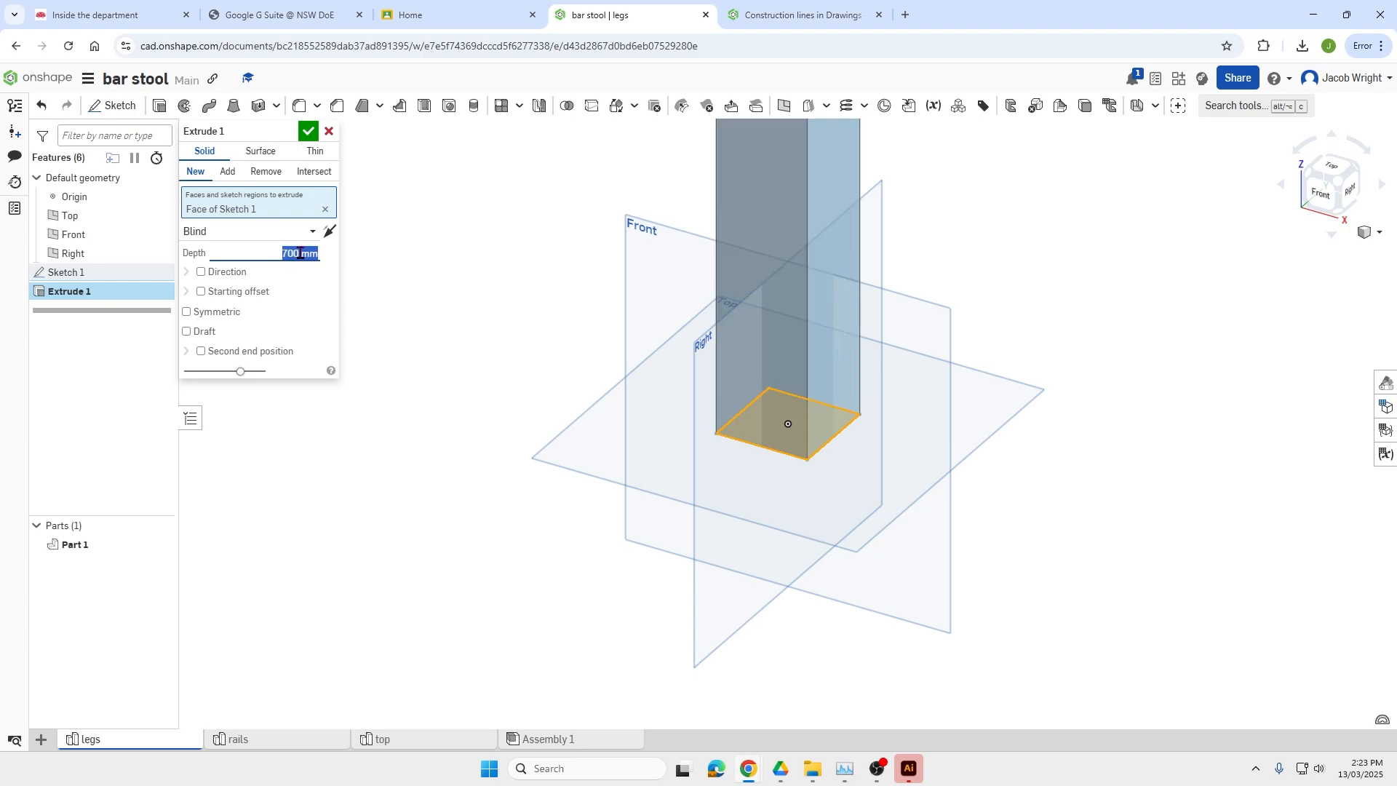
pyautogui.click(309, 131)
pyautogui.scroll(-10, 726, 334)
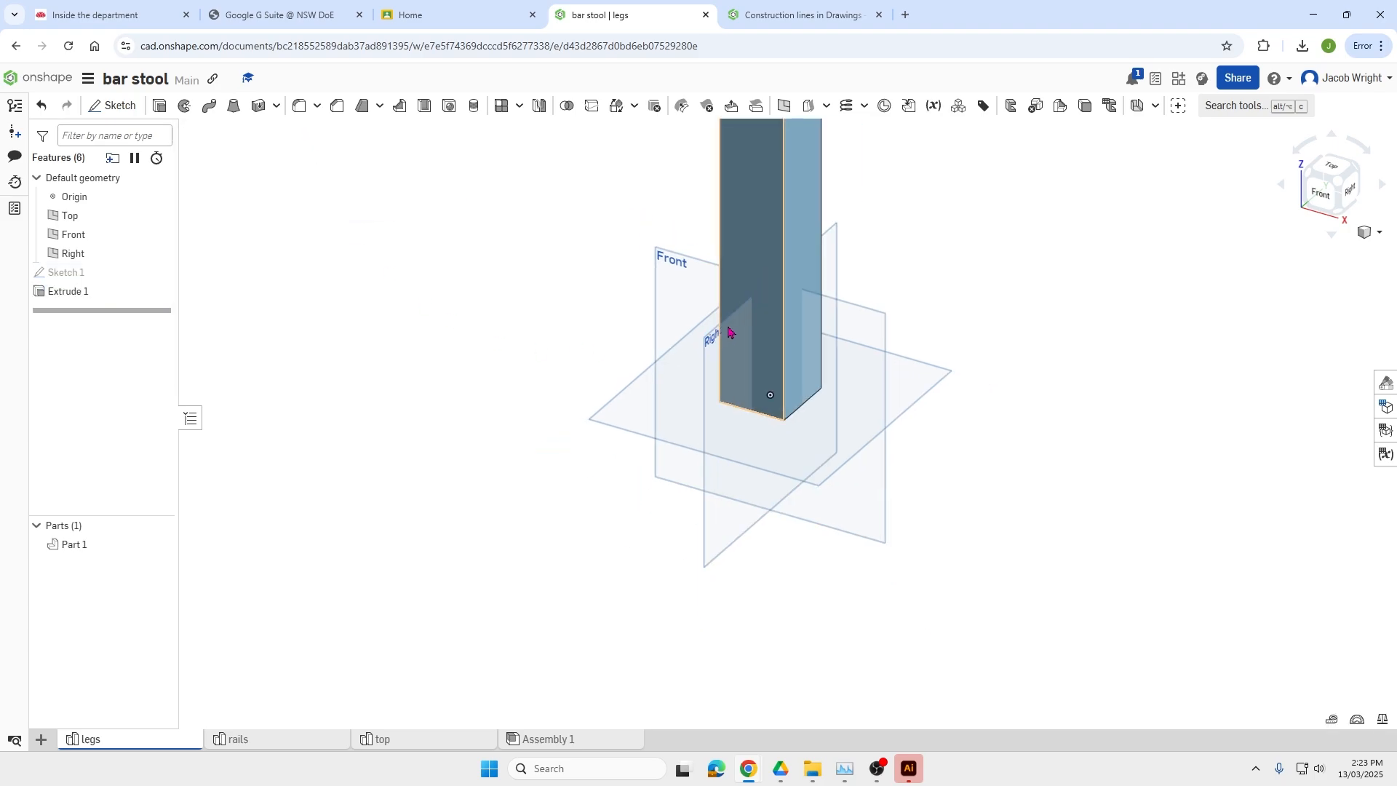
pyautogui.scroll(10, 737, 264)
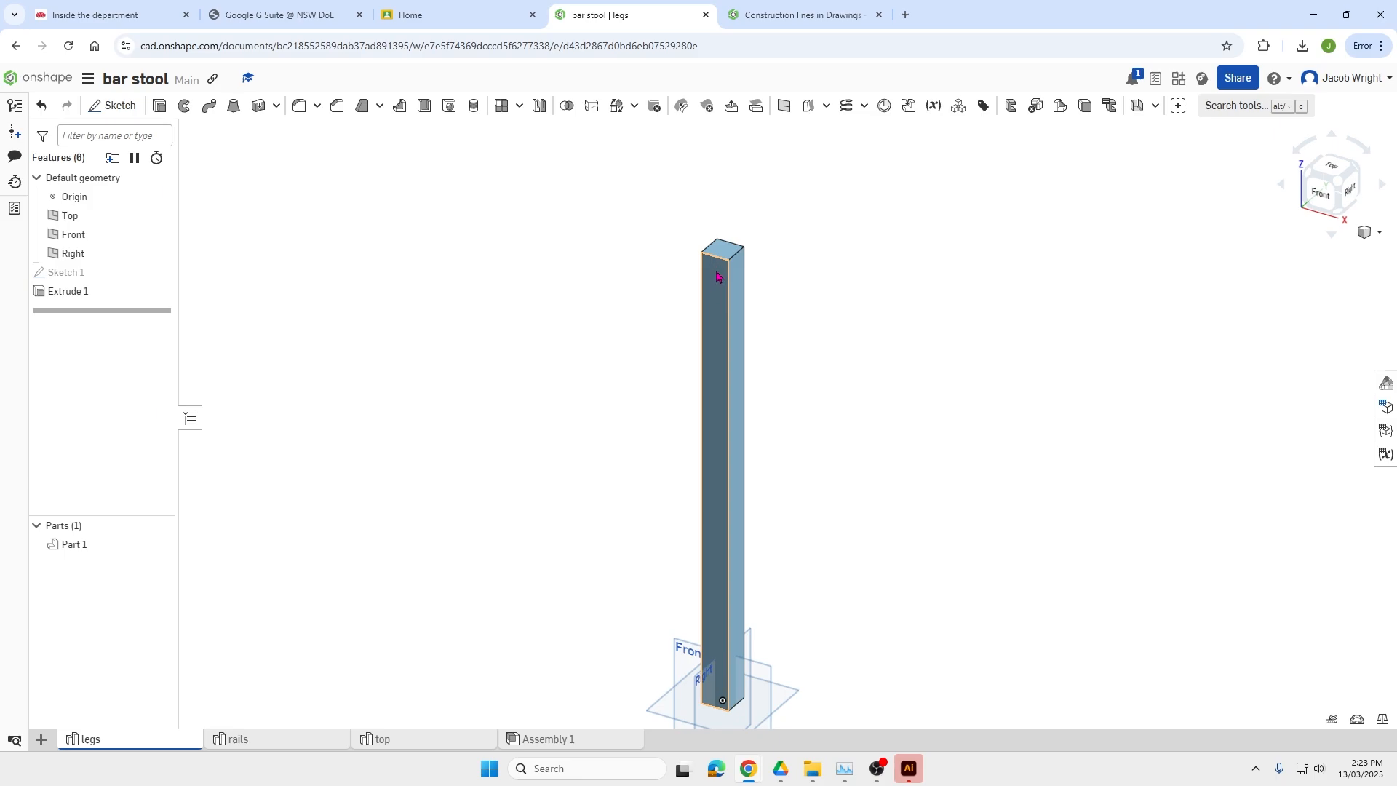
# In the rails Part Studio, sketch a rectangle about 139 by 46 mm on the Front plane, centred on the origin.
pyautogui.click(258, 744)
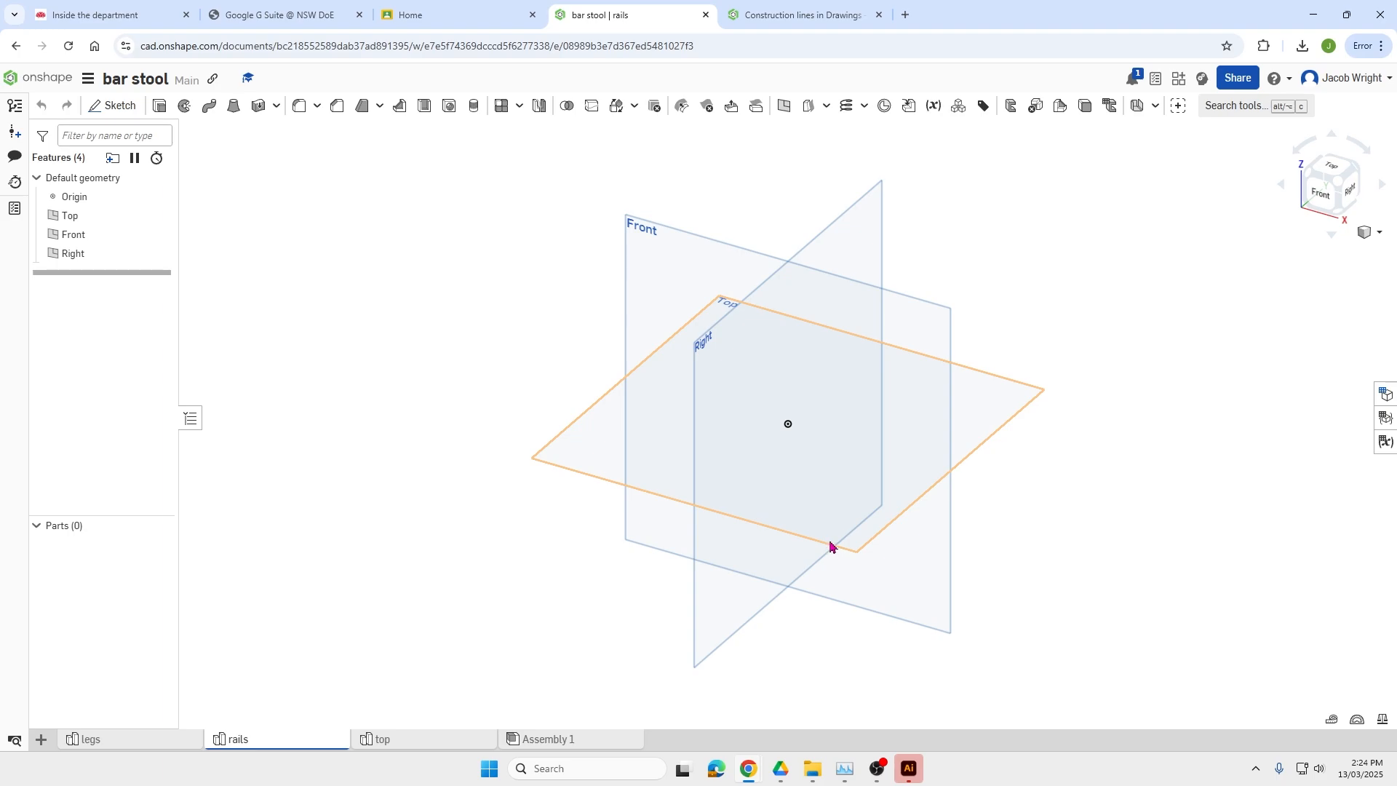
pyautogui.click(121, 109)
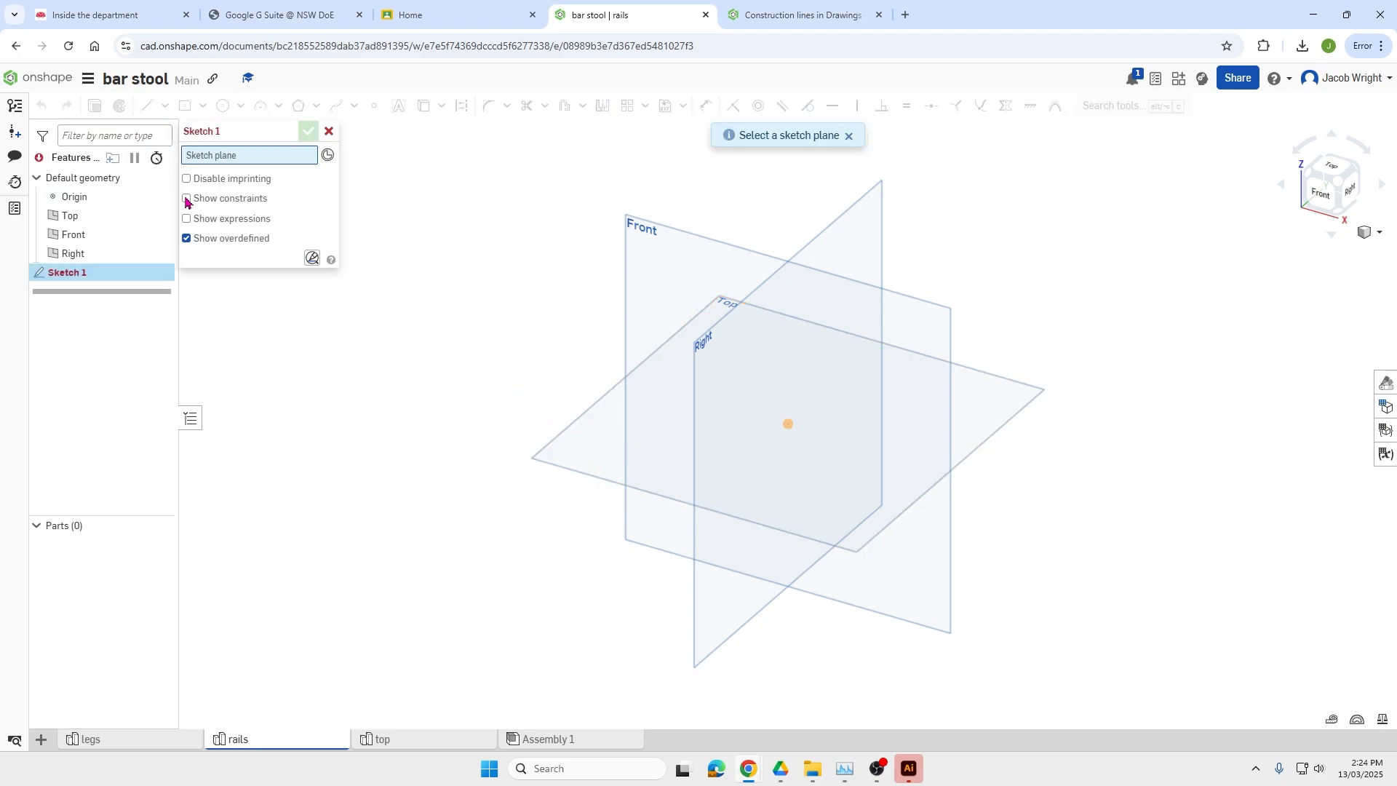
pyautogui.click(667, 245)
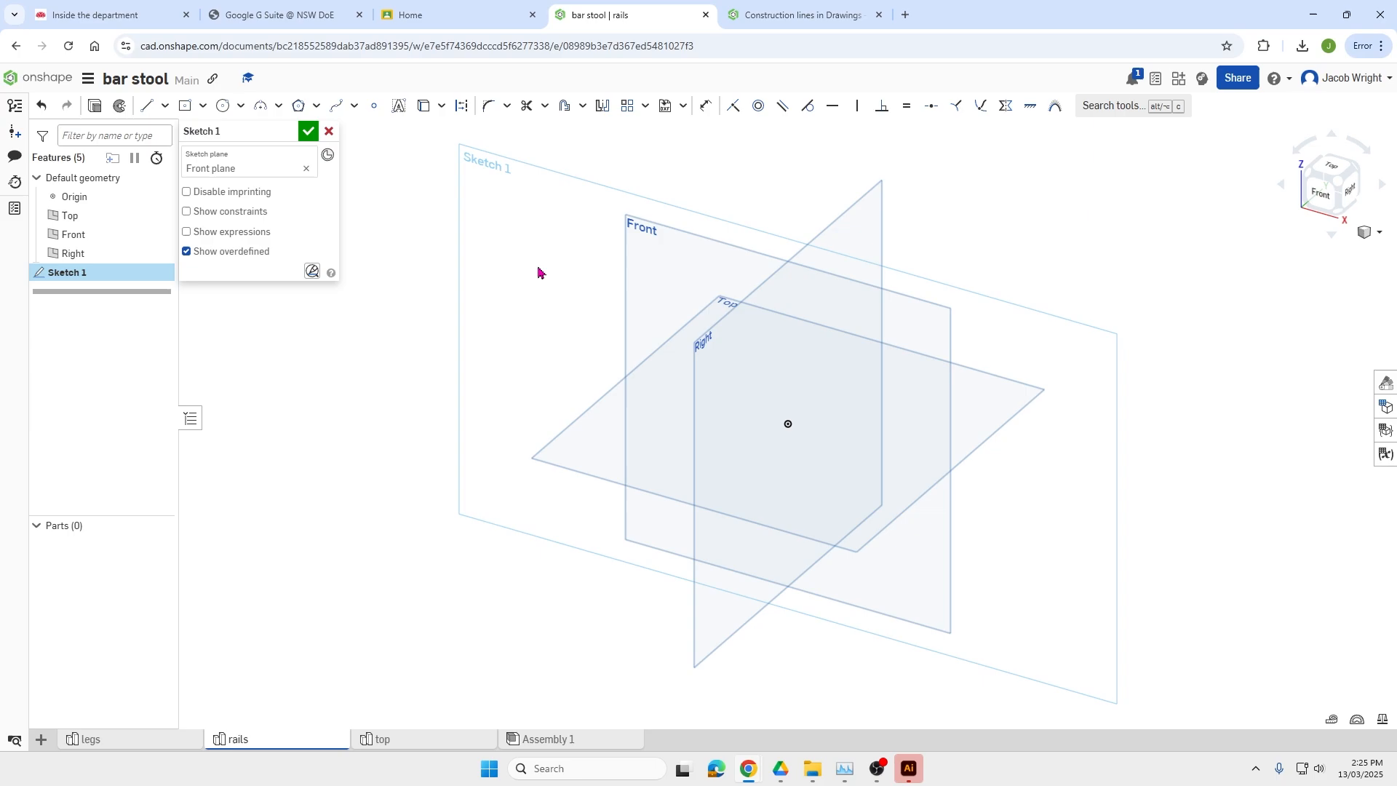
pyautogui.click(186, 105)
pyautogui.click(788, 423)
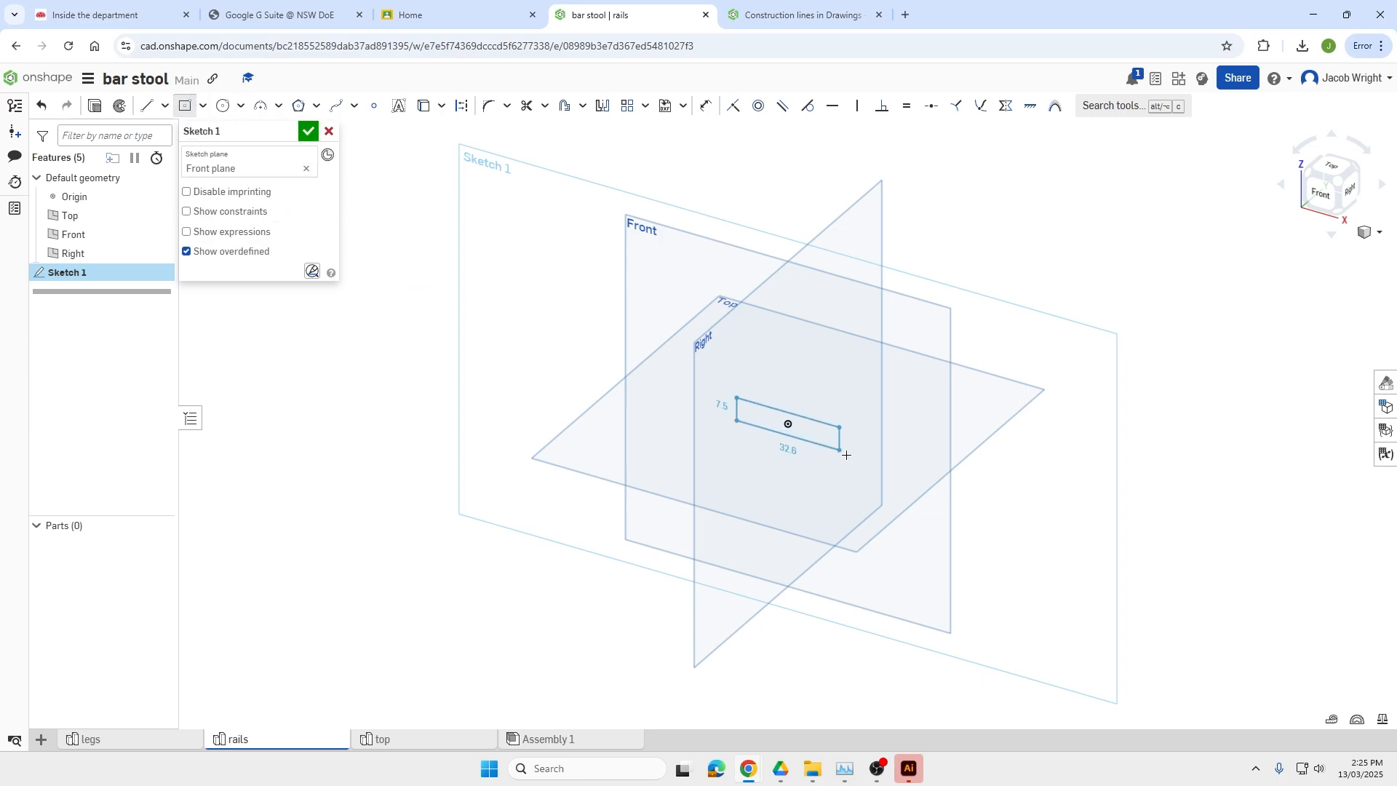
pyautogui.click(939, 518)
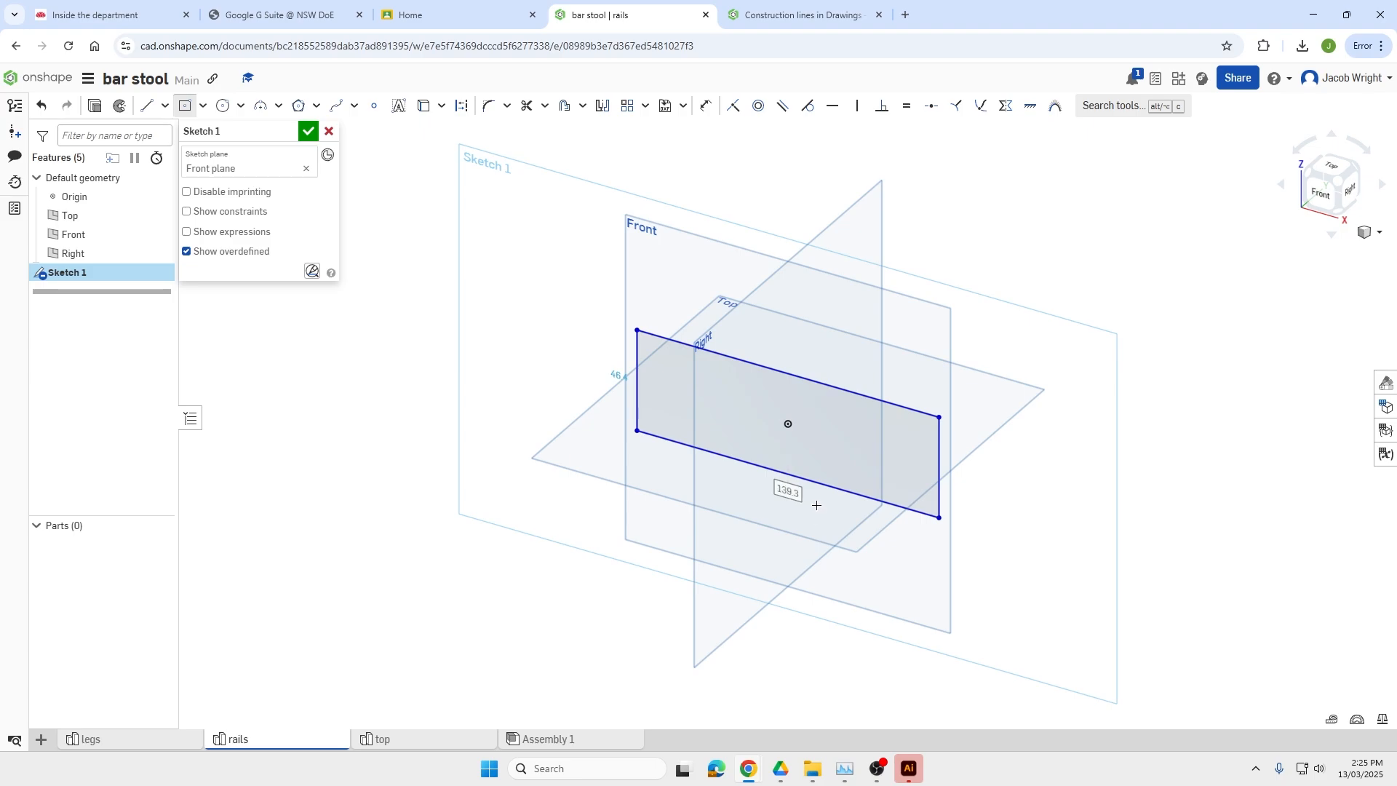
# Set the rail rectangle's length to 200 mm and its height to 50 mm, and finish the sketch.
pyautogui.write('200')
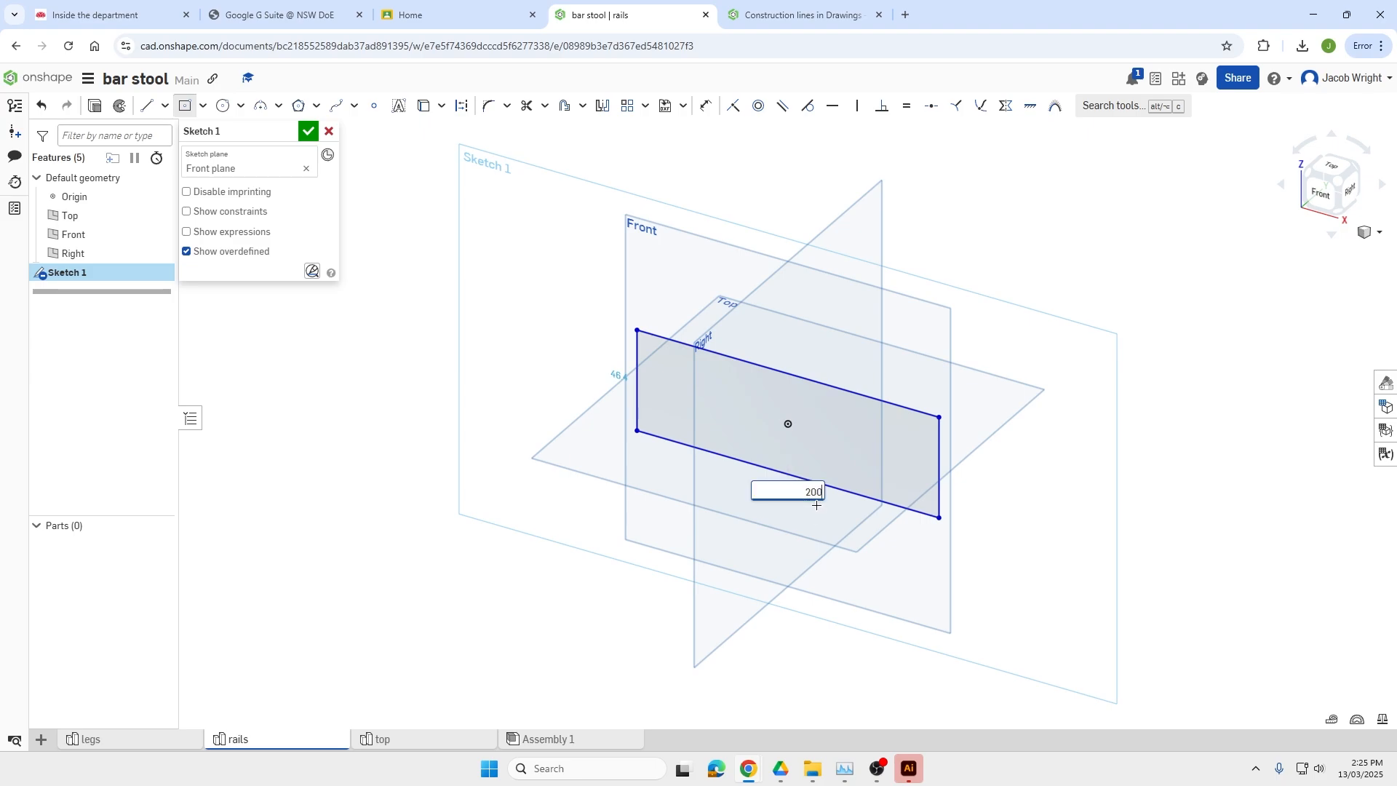
pyautogui.press('Return')
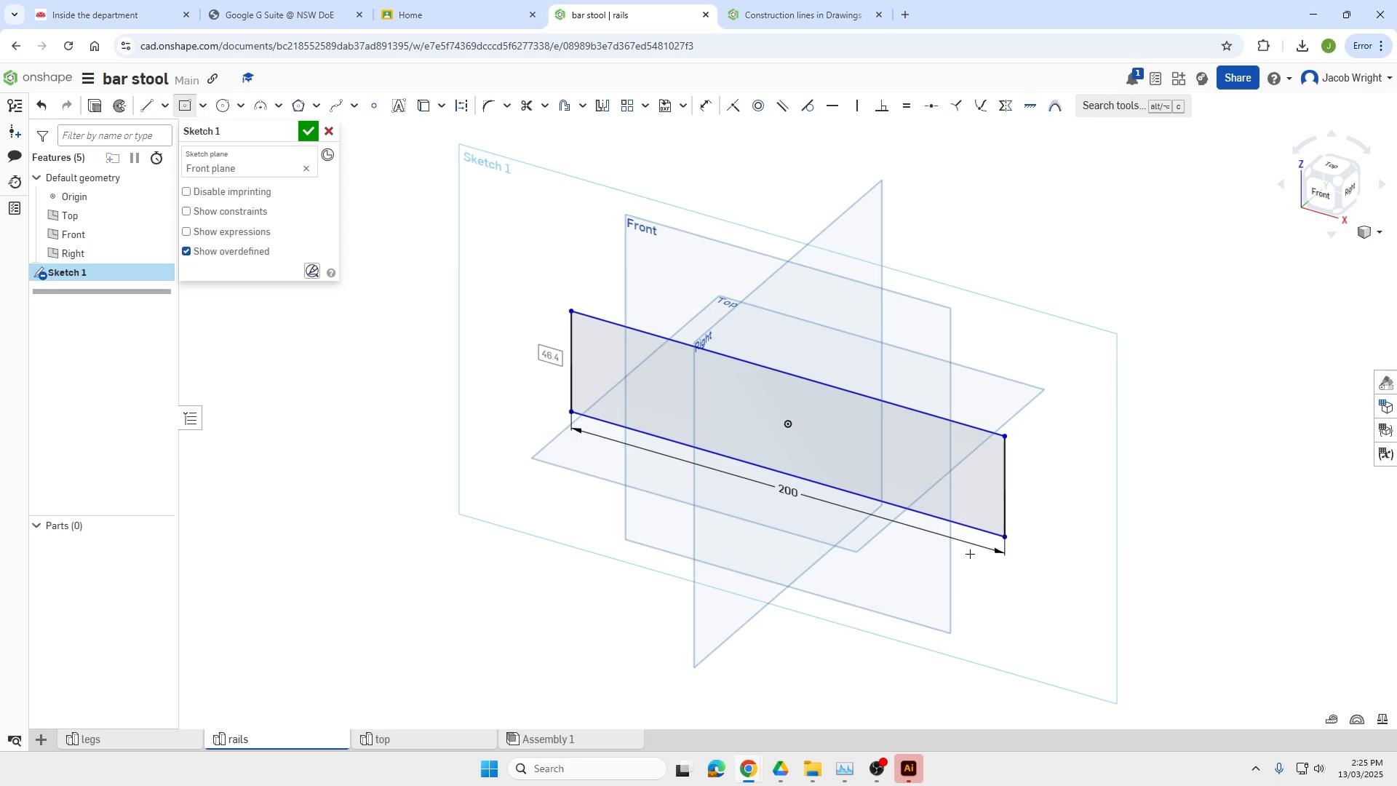
pyautogui.write('50')
pyautogui.press('Return')
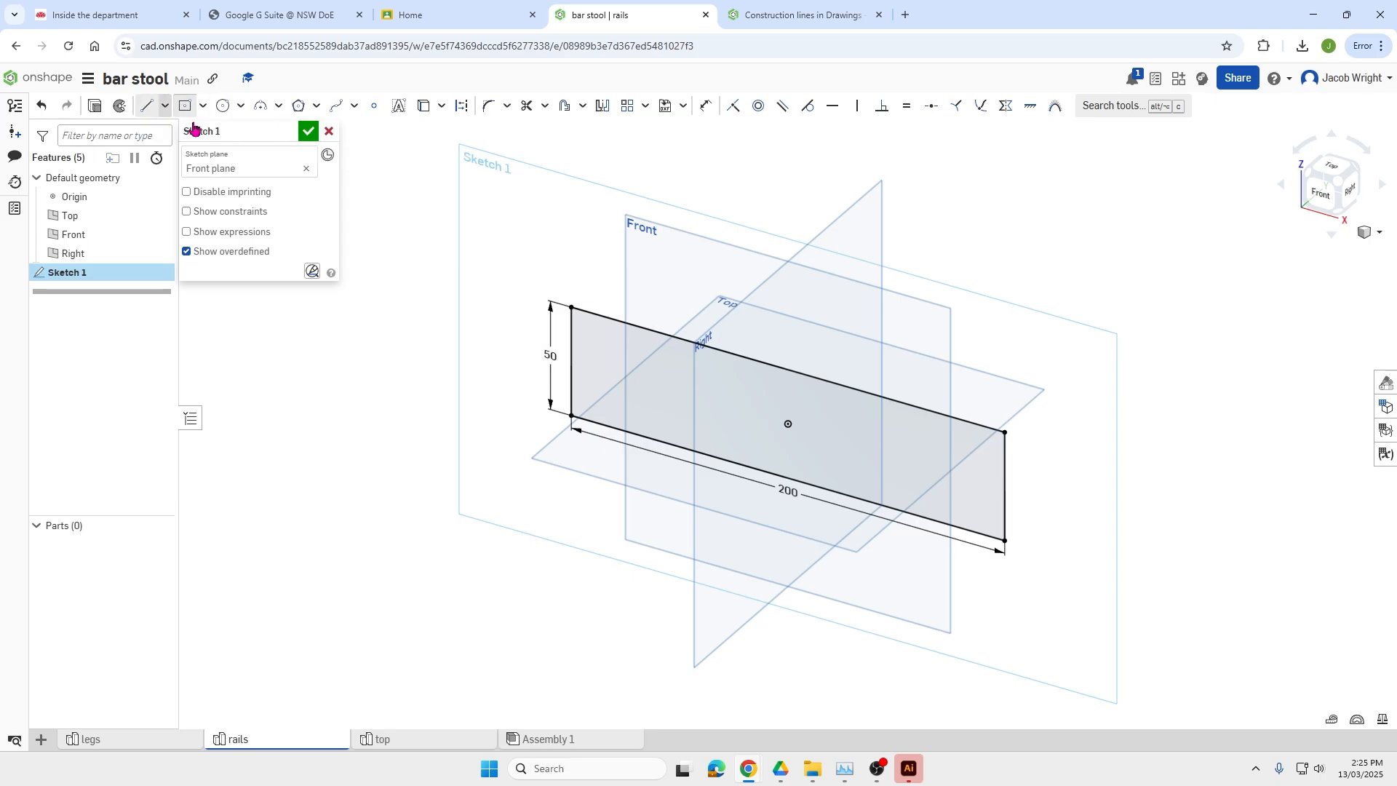
pyautogui.click(308, 132)
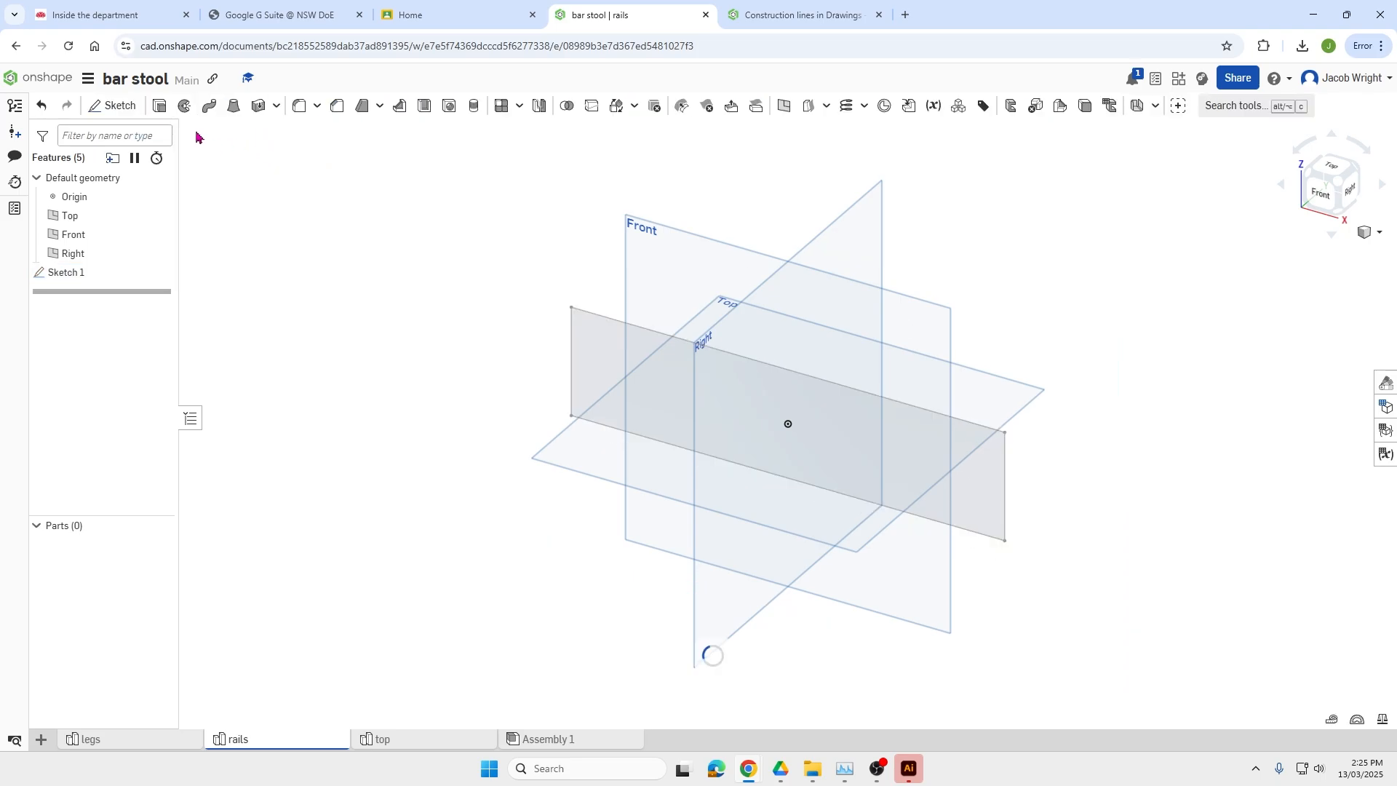
# Extrude the rail rectangle as a new solid with a blind depth of 25 mm.
pyautogui.click(160, 106)
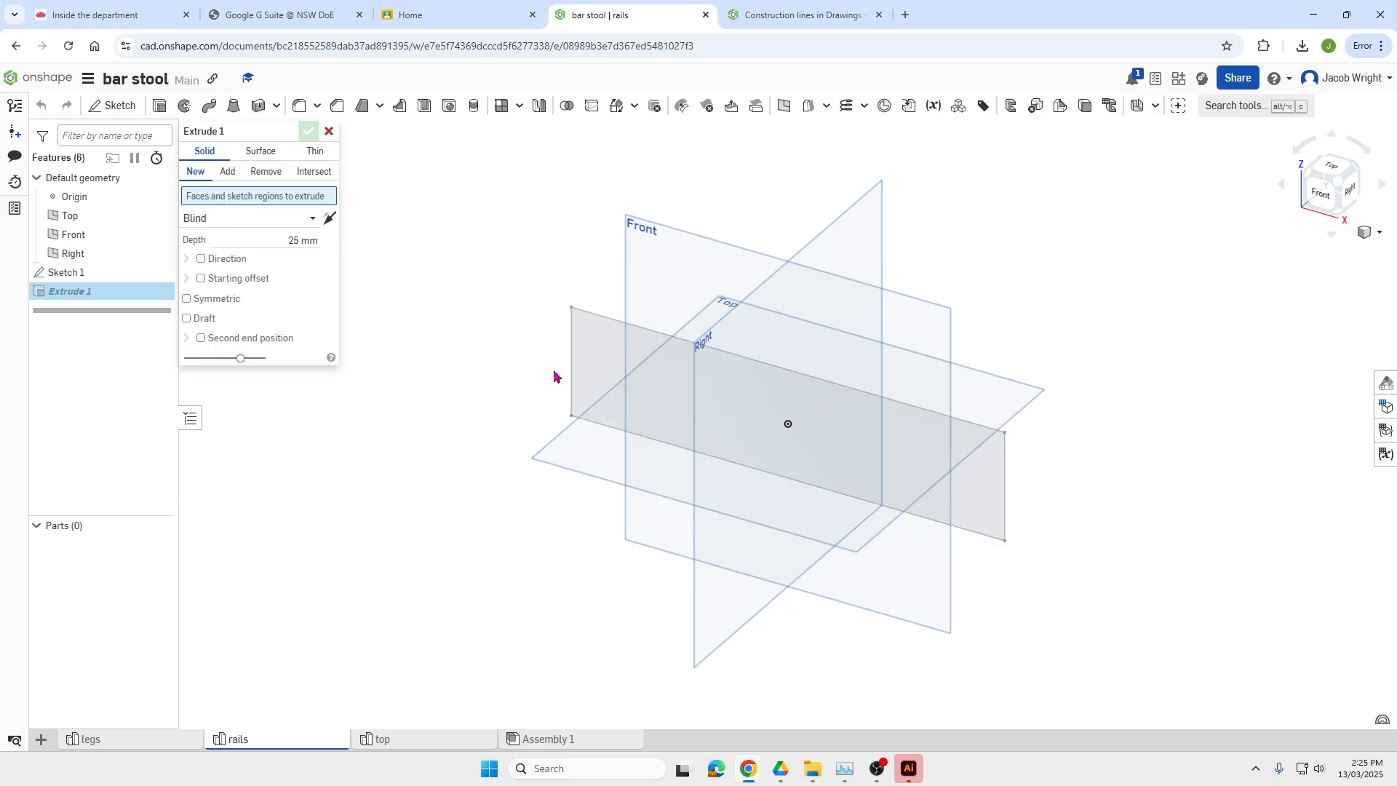
pyautogui.click(858, 411)
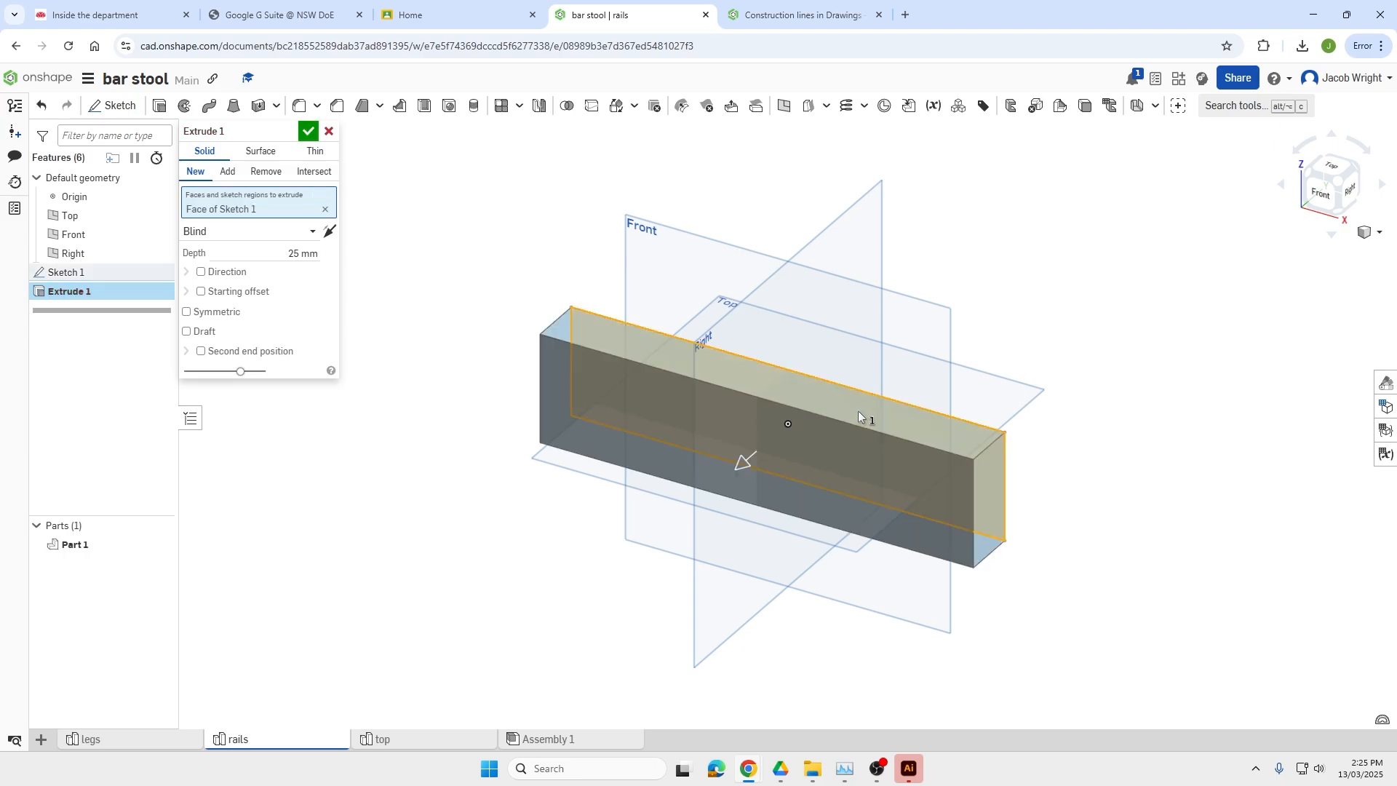
pyautogui.press('Return')
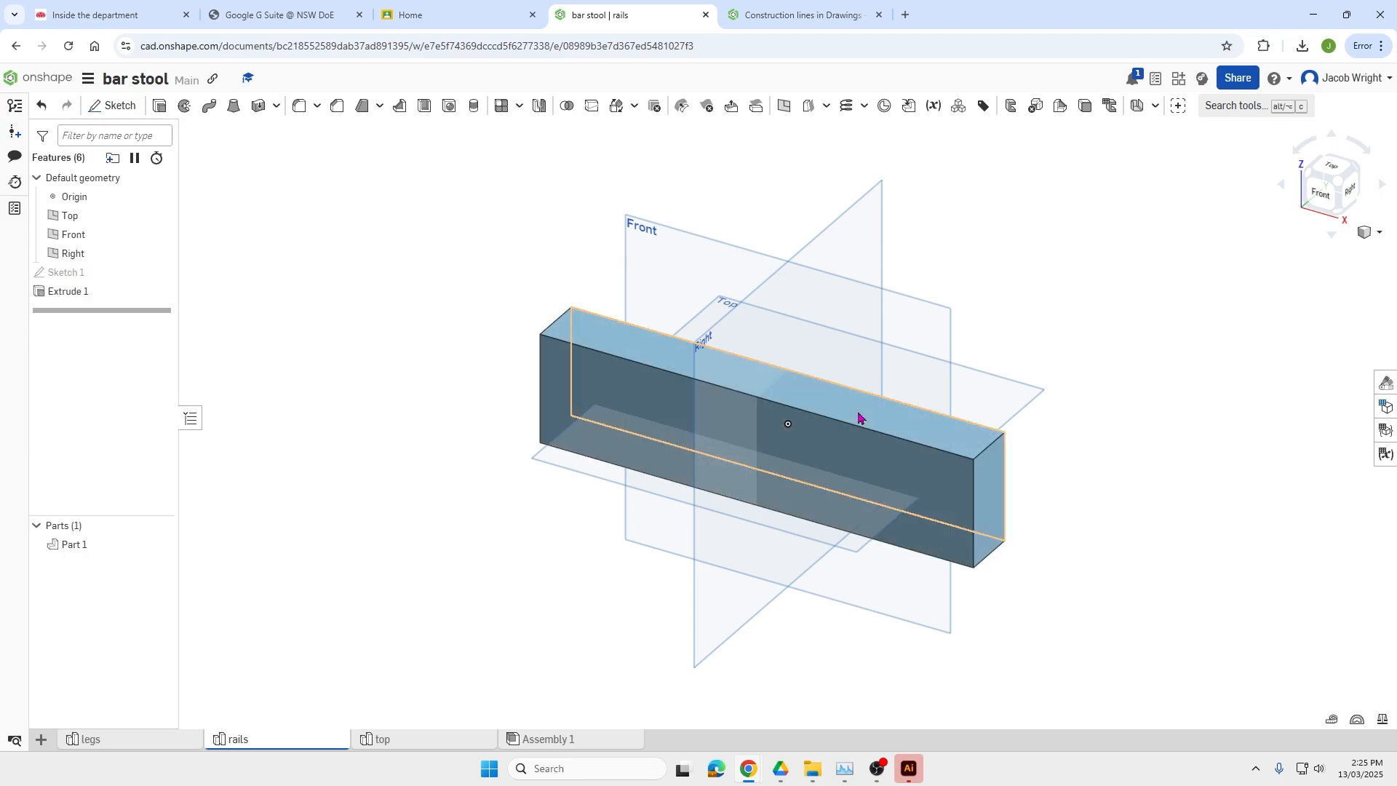
# Edit the rail extrusion and set its depth to 19 mm.
pyautogui.click(83, 292)
pyautogui.doubleClick(84, 291)
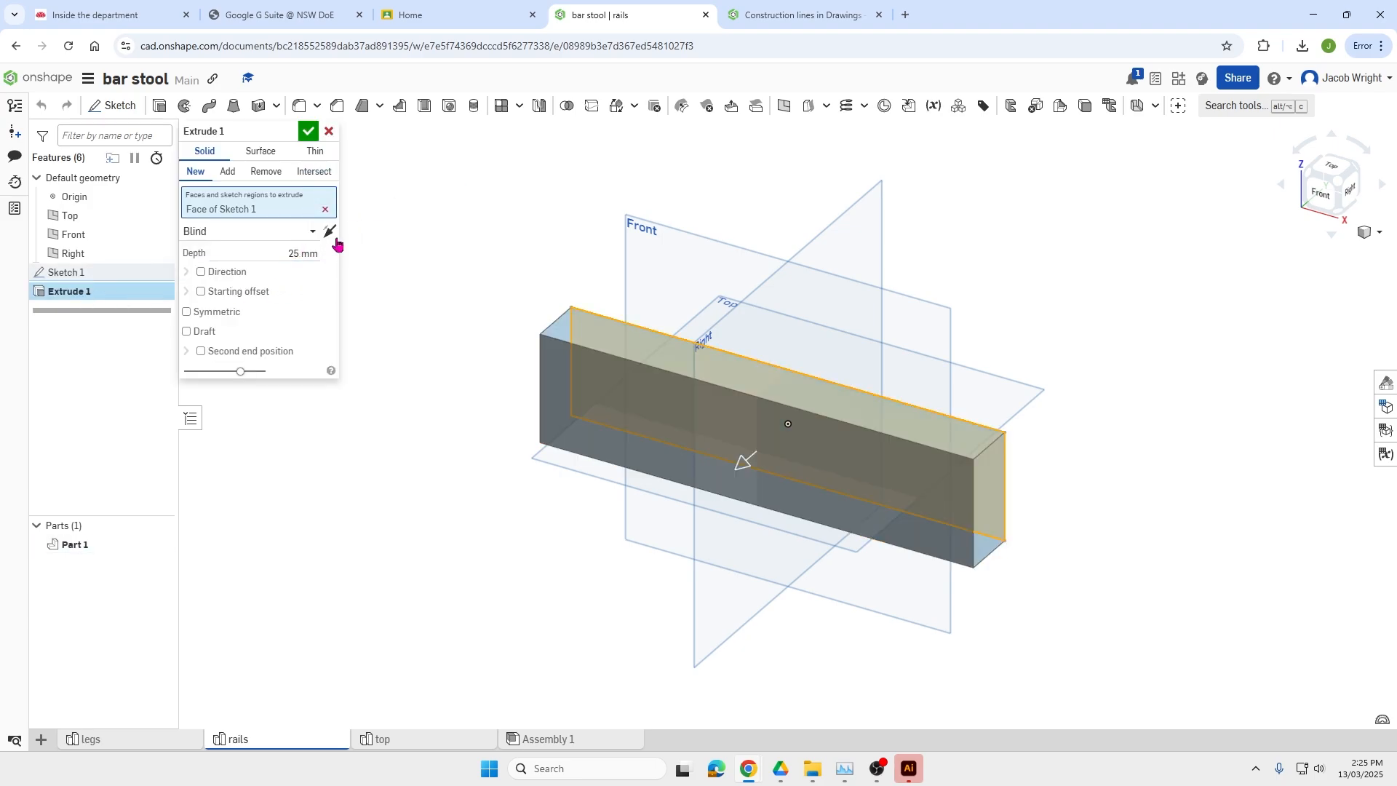
pyautogui.click(304, 253)
pyautogui.write('19')
pyautogui.press('Return')
pyautogui.click(307, 131)
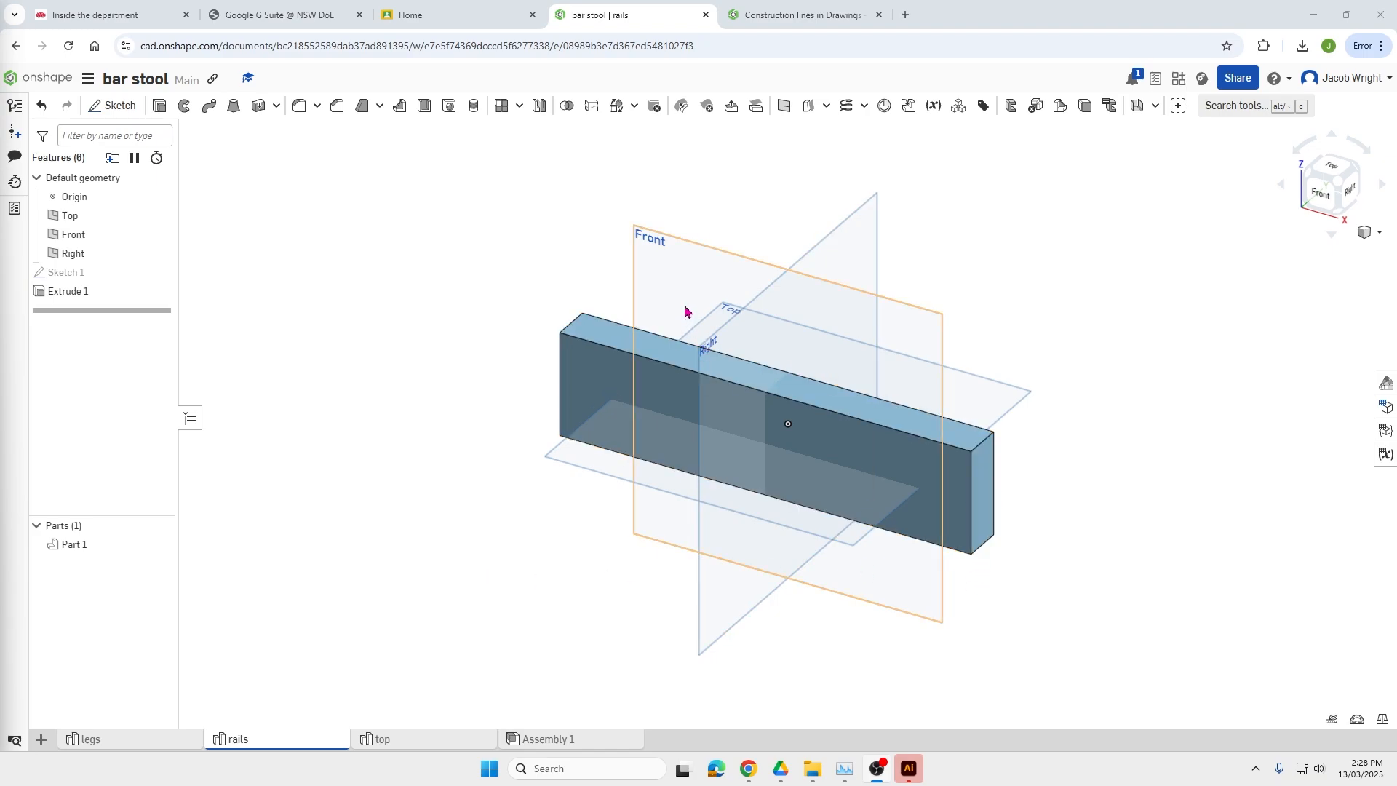
# Start a sketch on the rail's right end face and offset the face's top edge 10 mm inward.
pyautogui.click(113, 106)
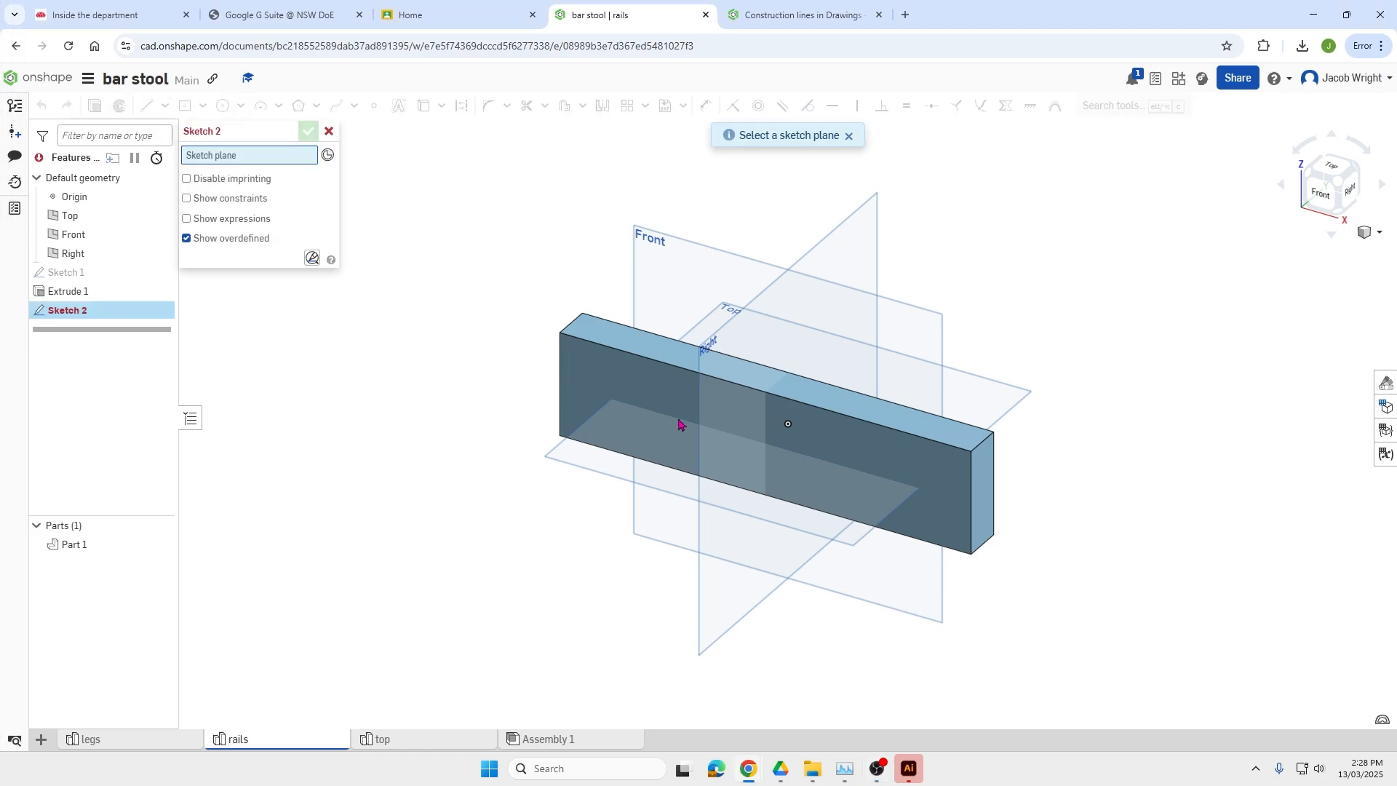
pyautogui.click(992, 495)
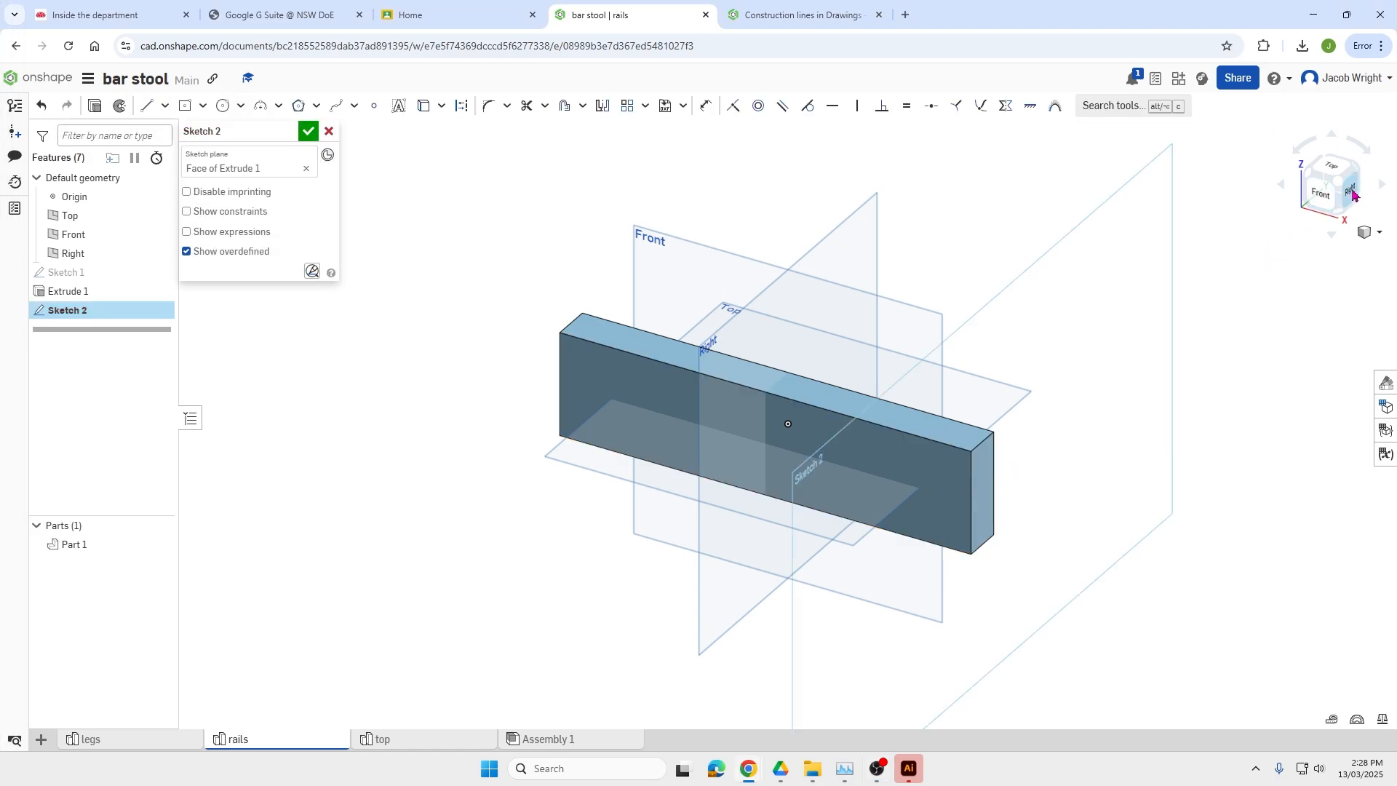
pyautogui.click(1353, 194)
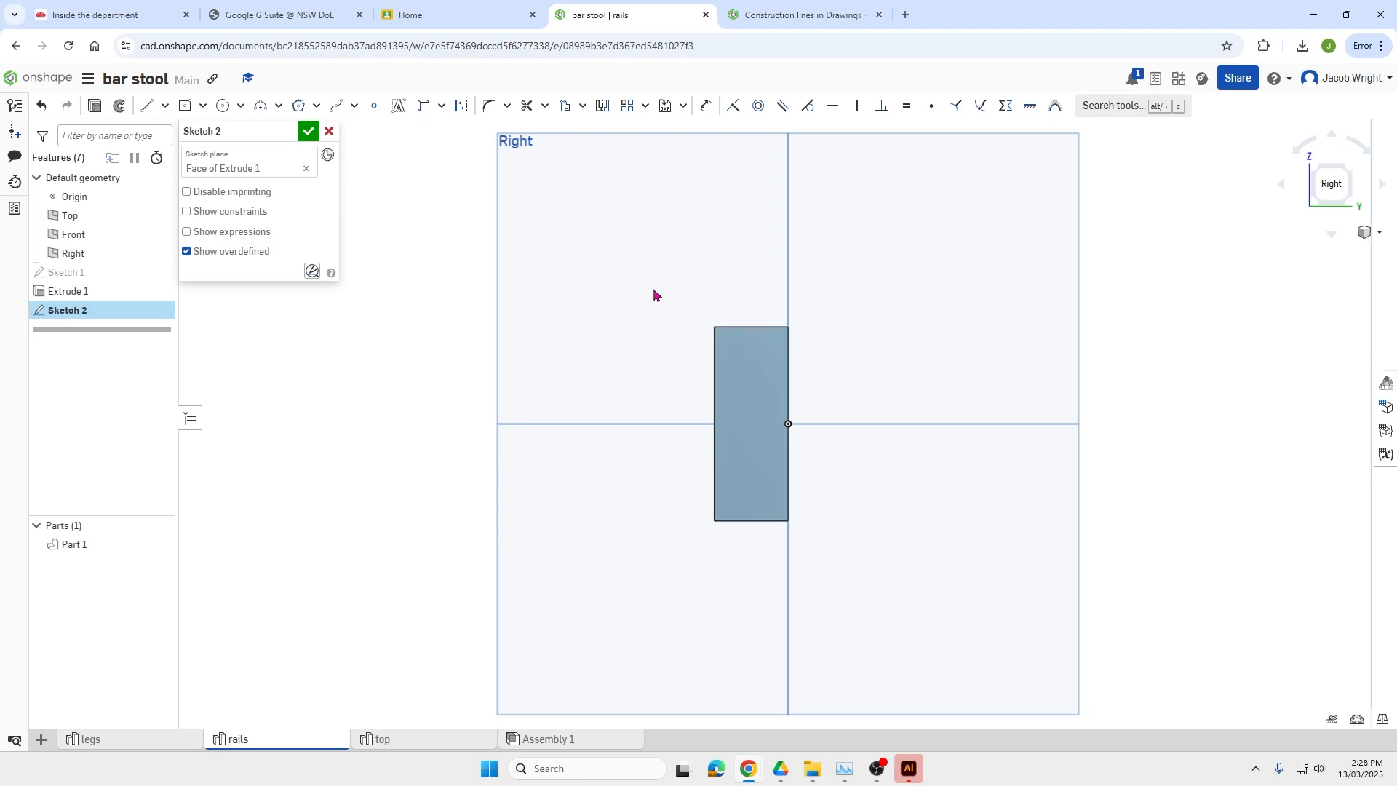
pyautogui.click(565, 107)
pyautogui.click(754, 327)
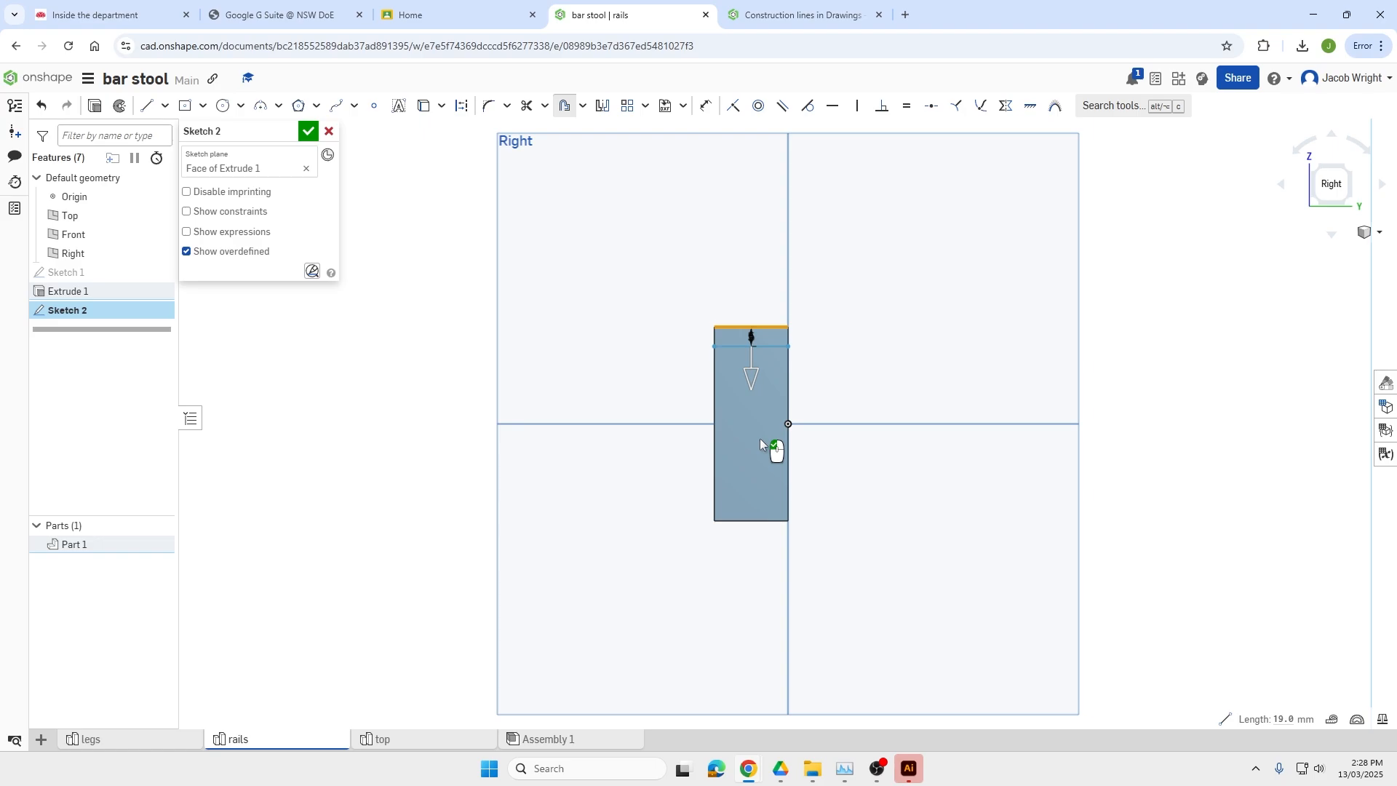
pyautogui.click(759, 438)
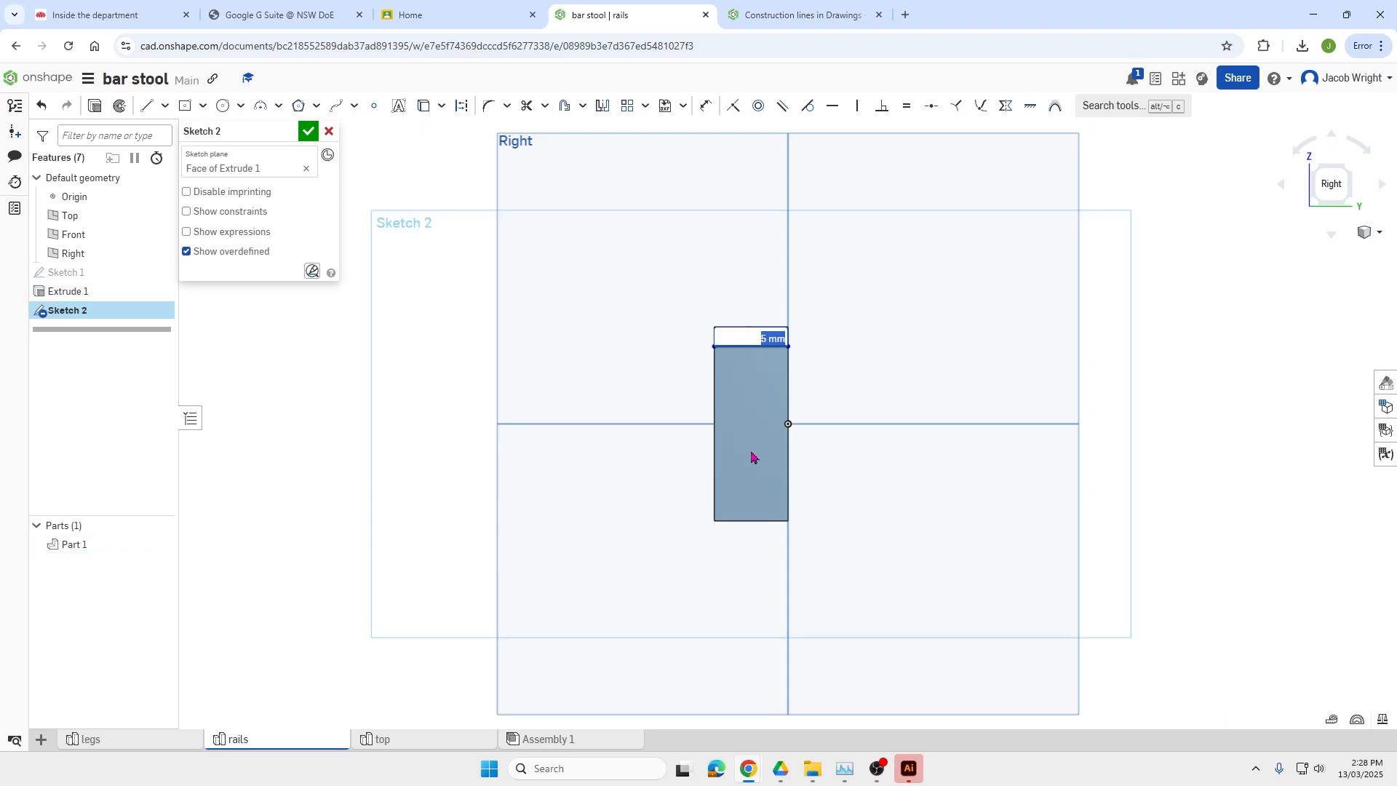
pyautogui.write('10')
pyautogui.press('Return')
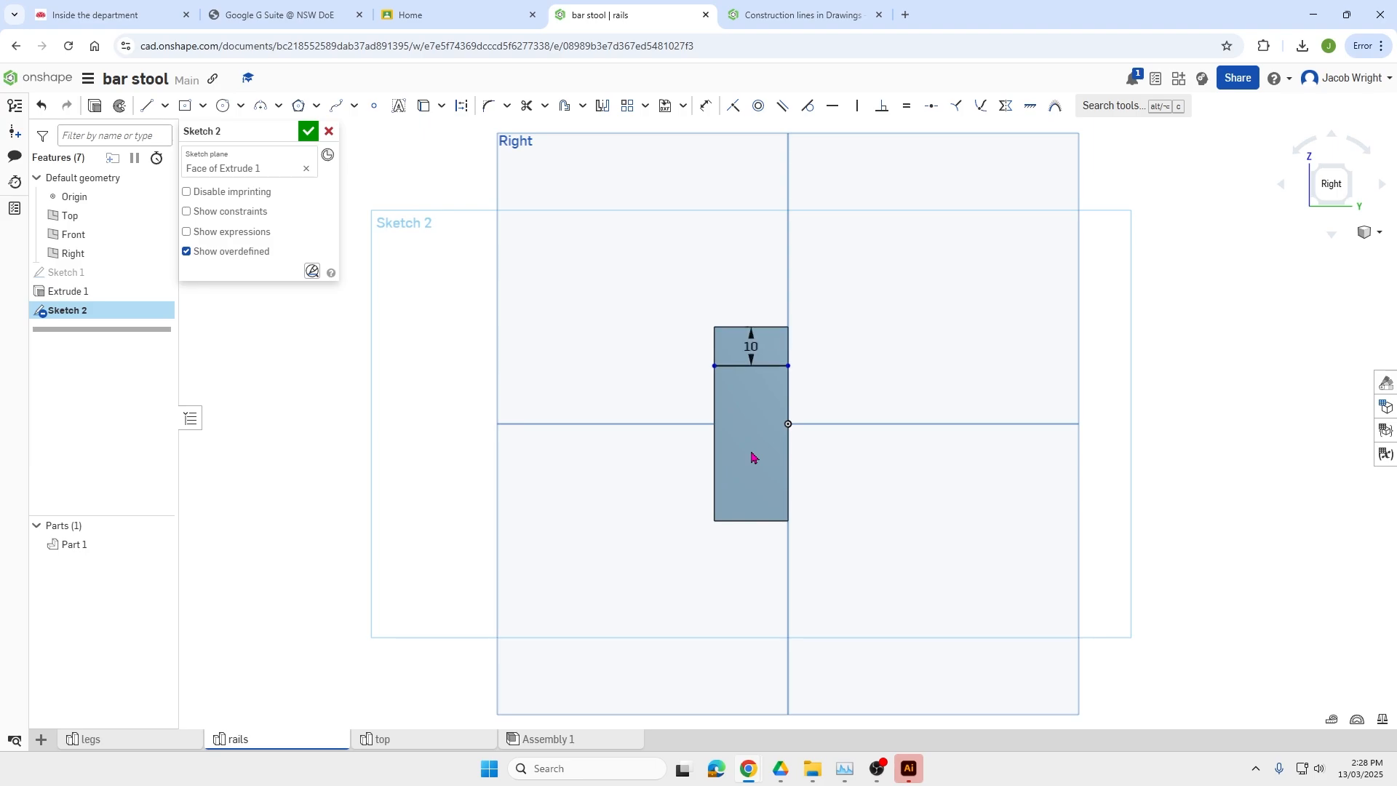
# Offset the bottom edge of the rail's end face 10 mm inward.
pyautogui.click(565, 105)
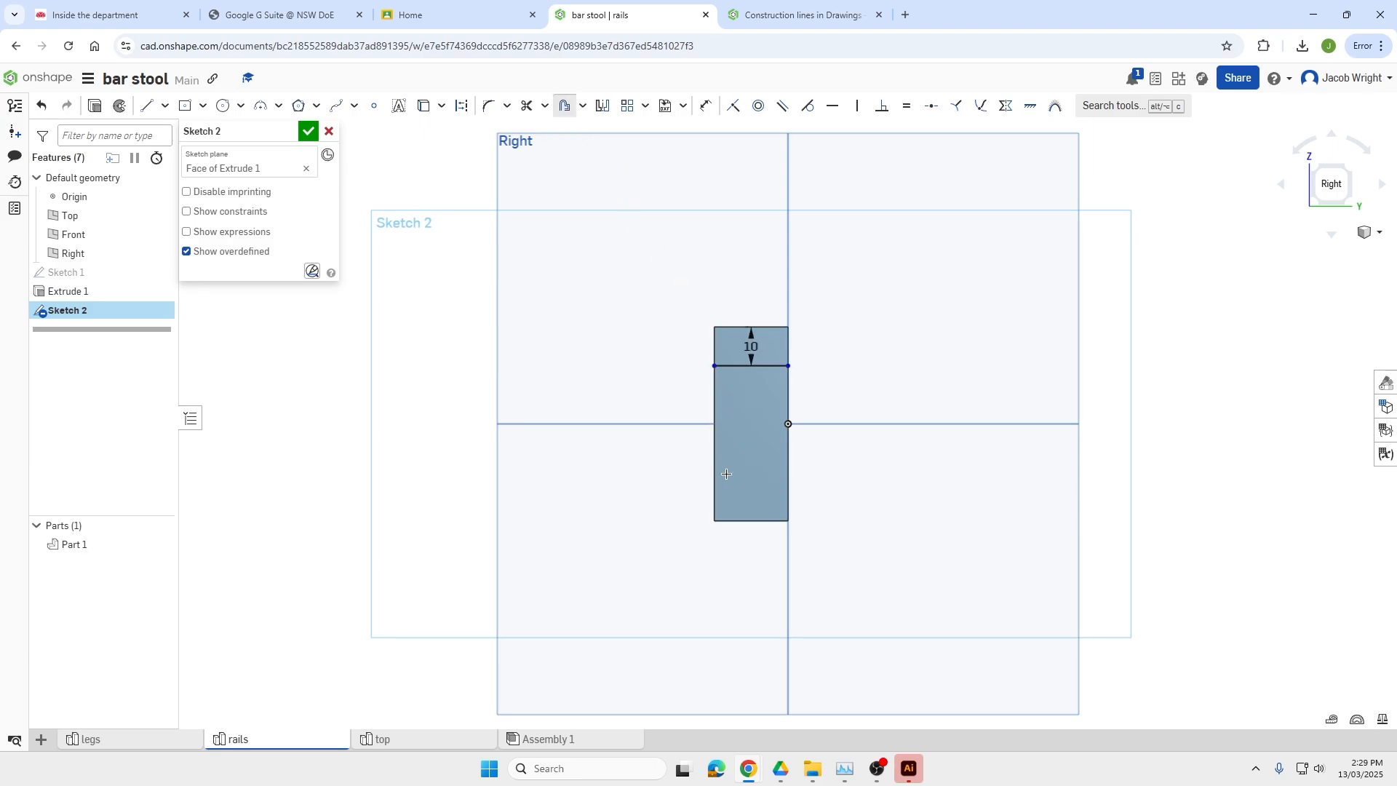
pyautogui.click(749, 519)
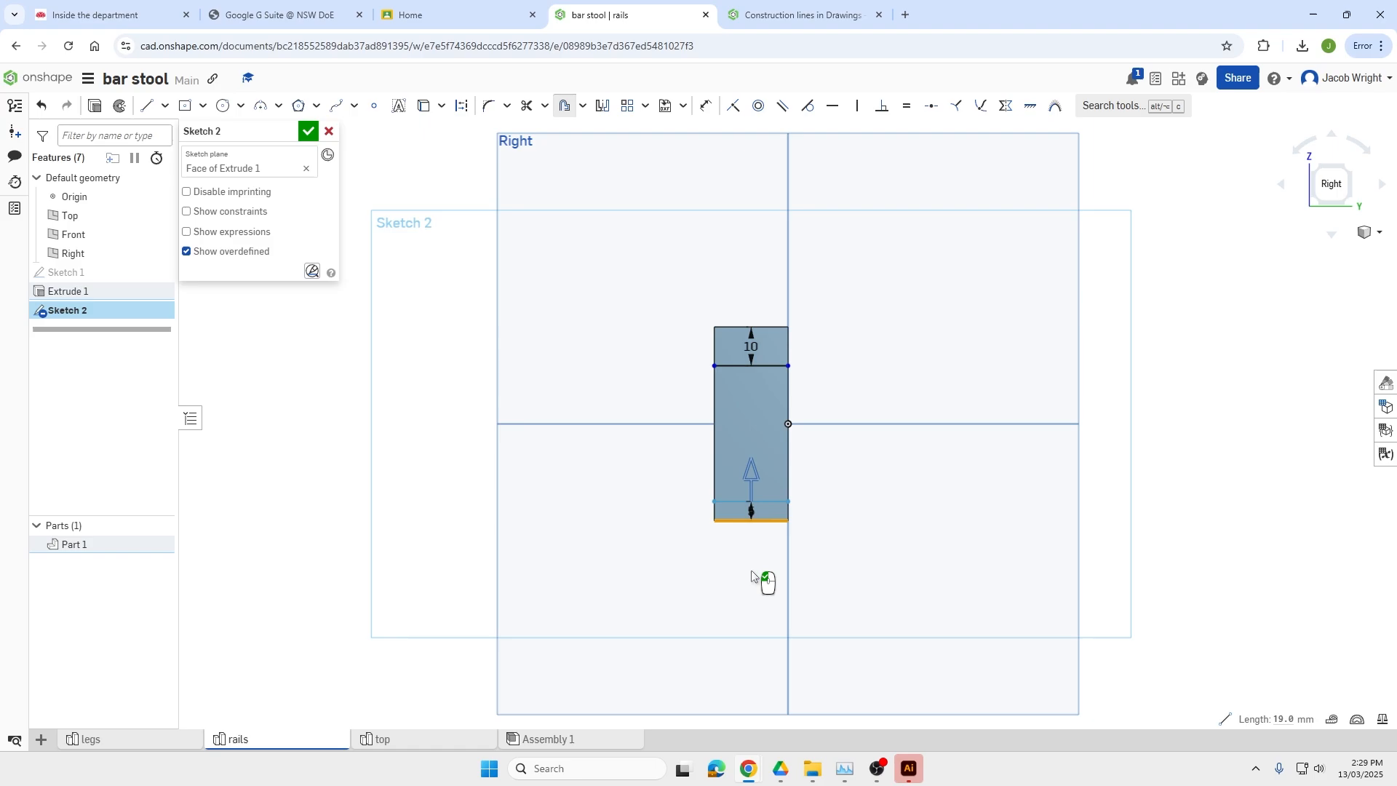
pyautogui.click(758, 437)
pyautogui.write('1')
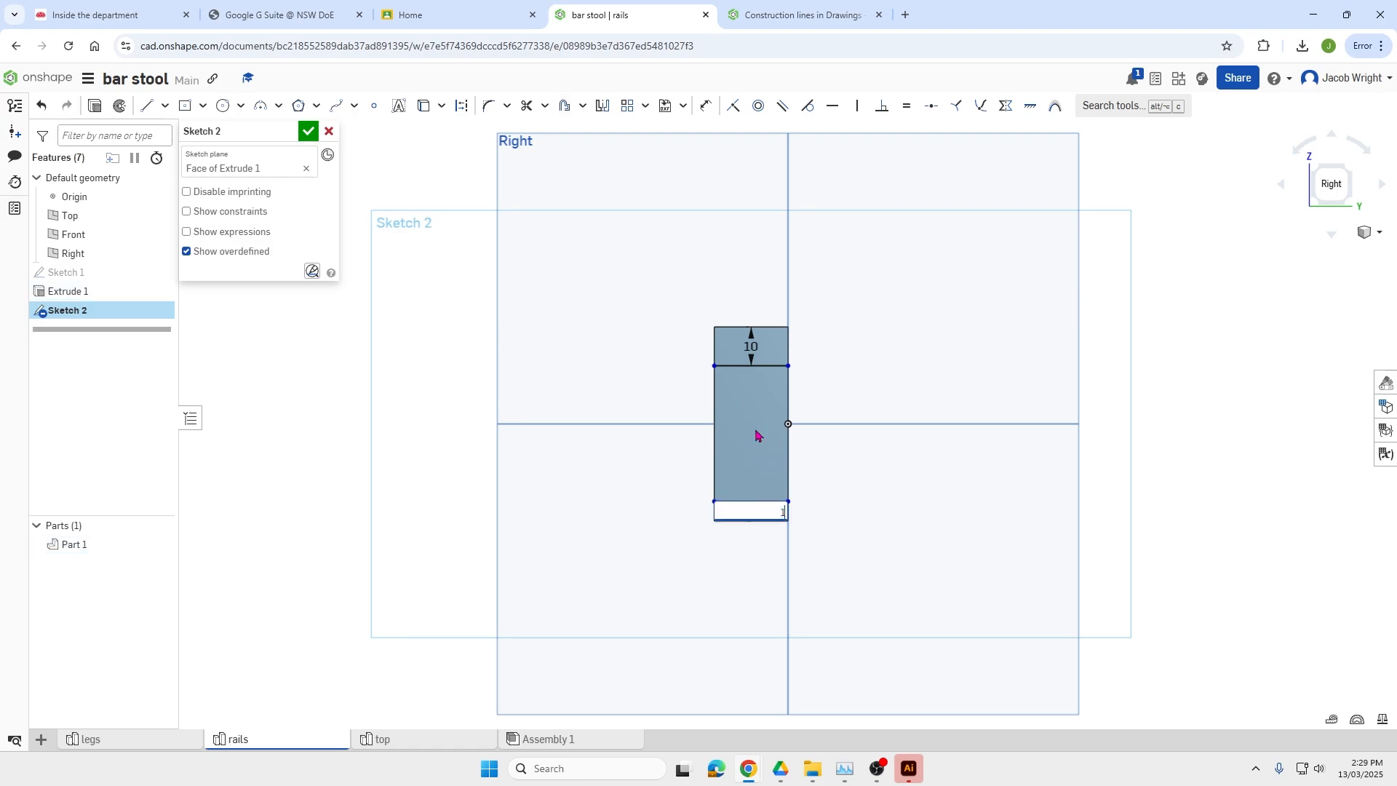
pyautogui.write('0')
pyautogui.press('Return')
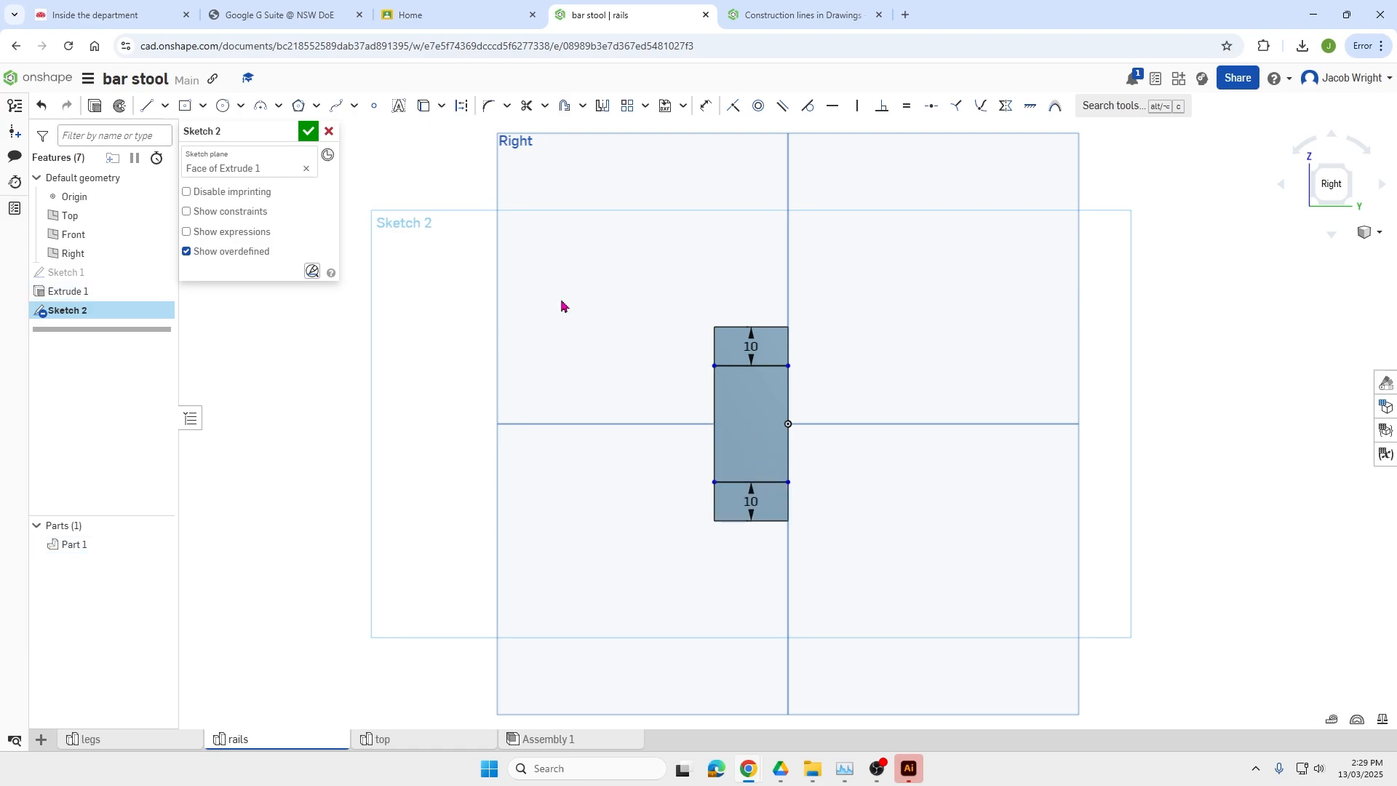
# Offset the rear vertical edge of the rail's end face, the one through the origin, 6.5 mm inward.
pyautogui.click(565, 106)
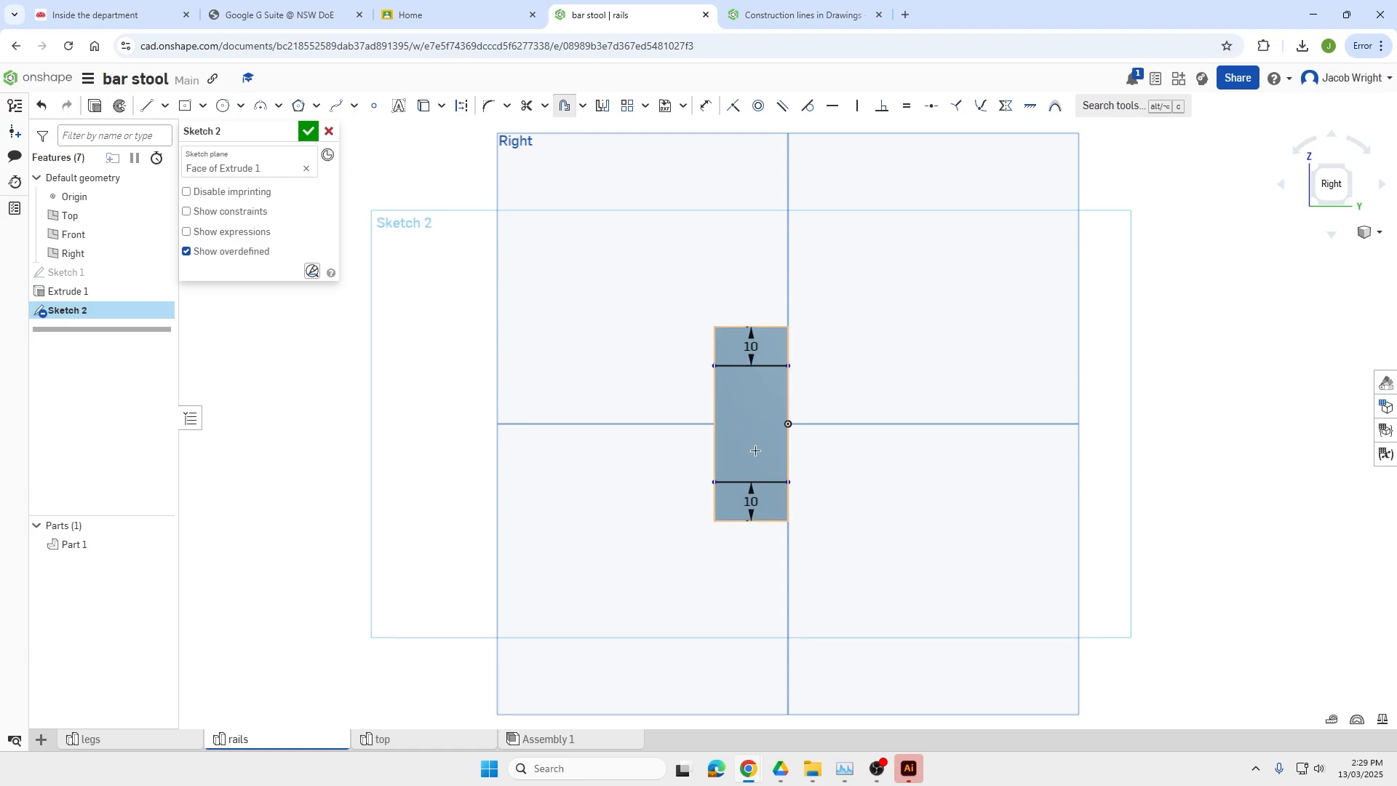
pyautogui.click(788, 406)
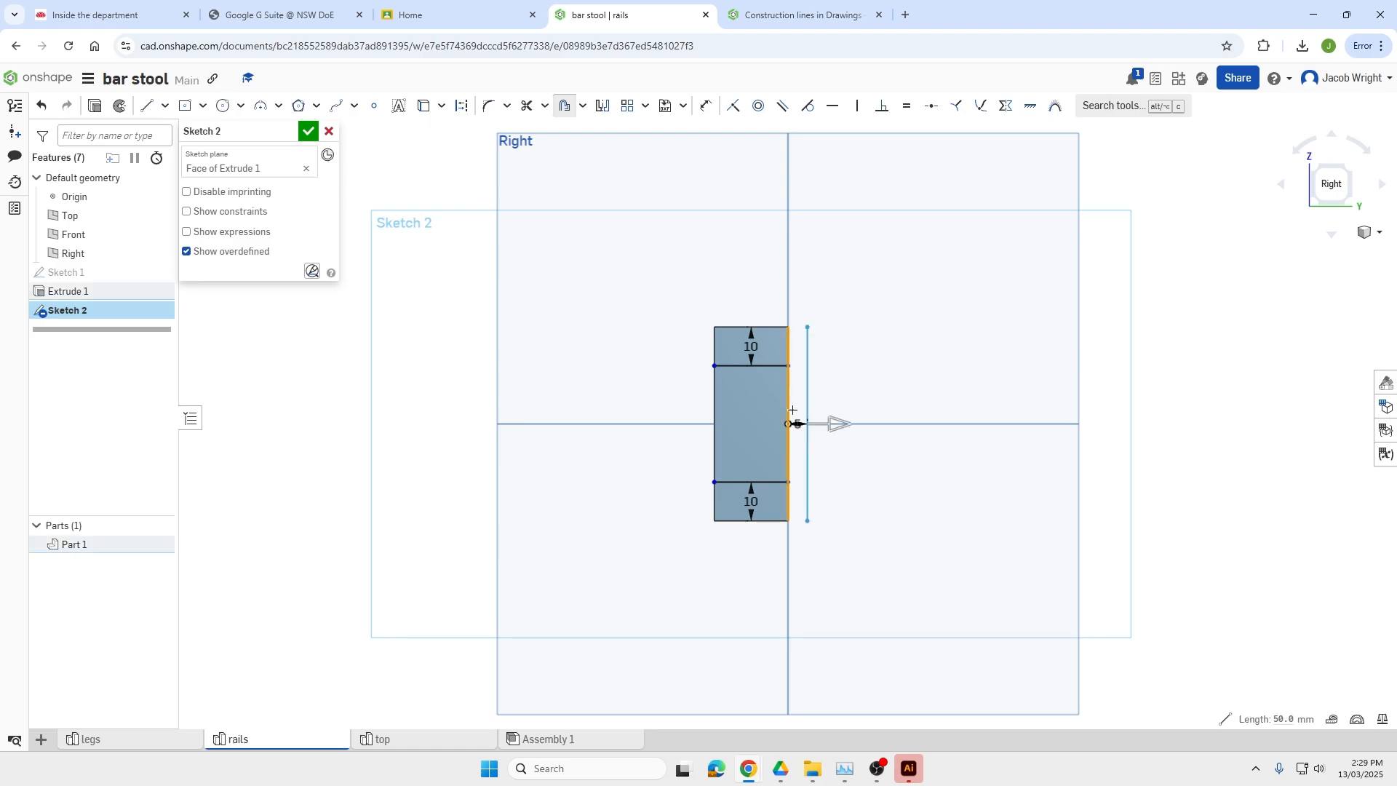
pyautogui.click(845, 426)
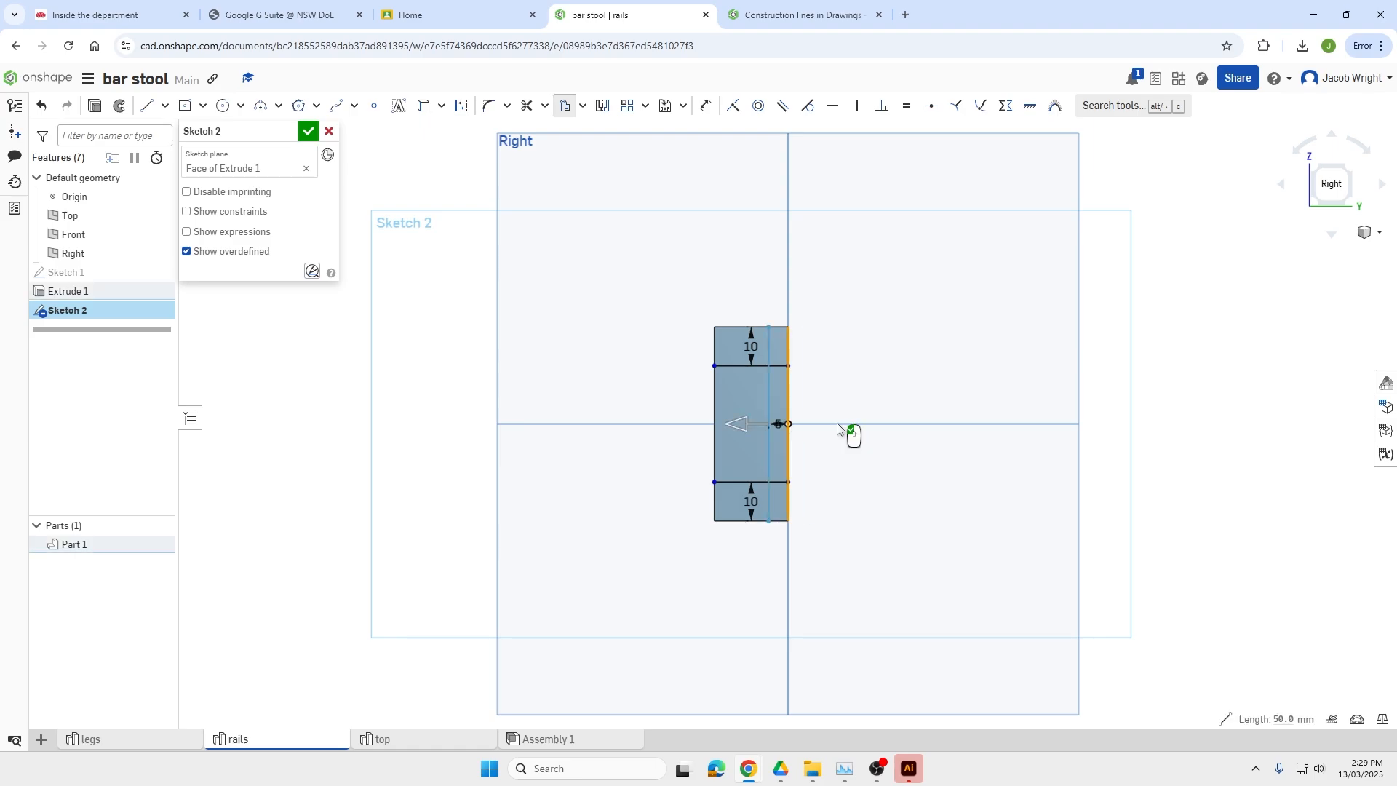
pyautogui.click(745, 398)
pyautogui.write('6')
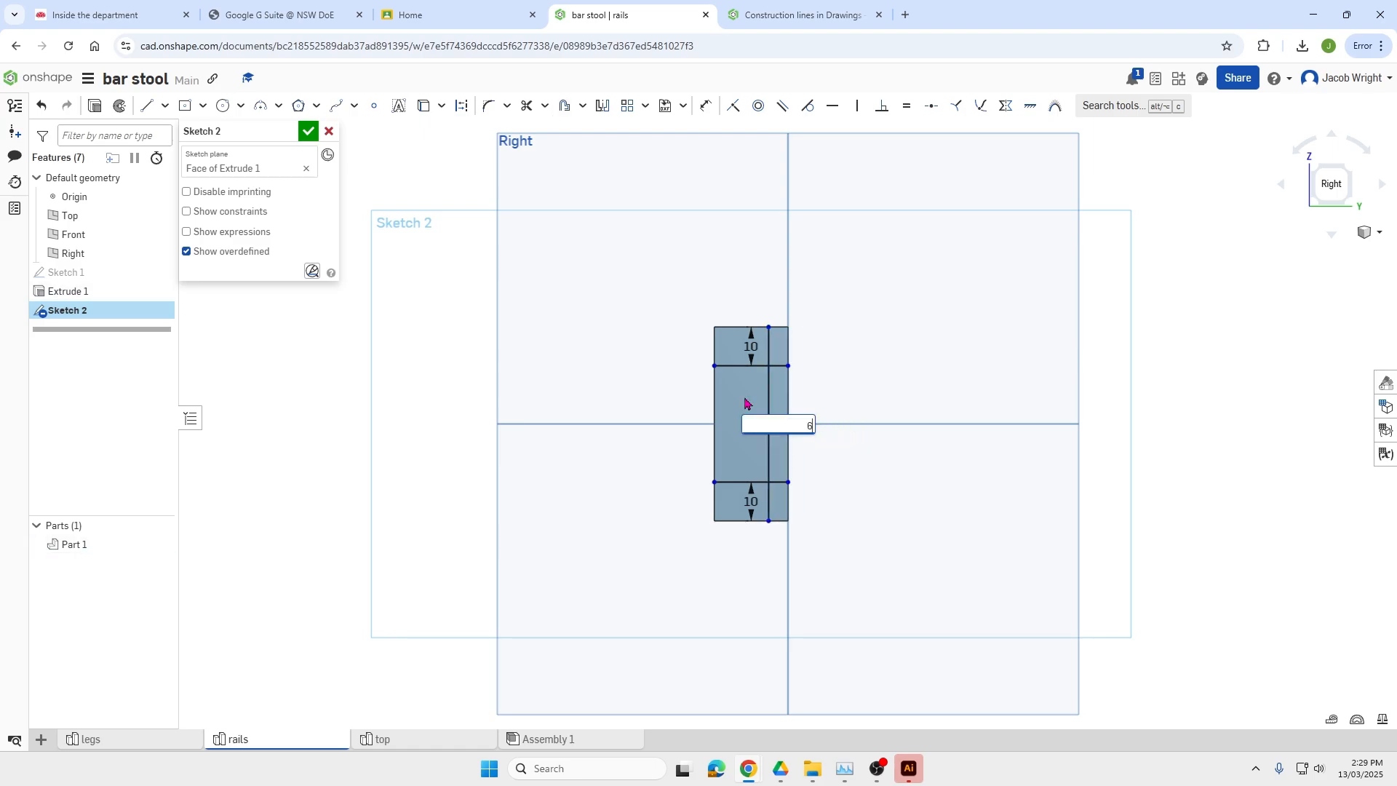
pyautogui.write('.5')
pyautogui.press('Return')
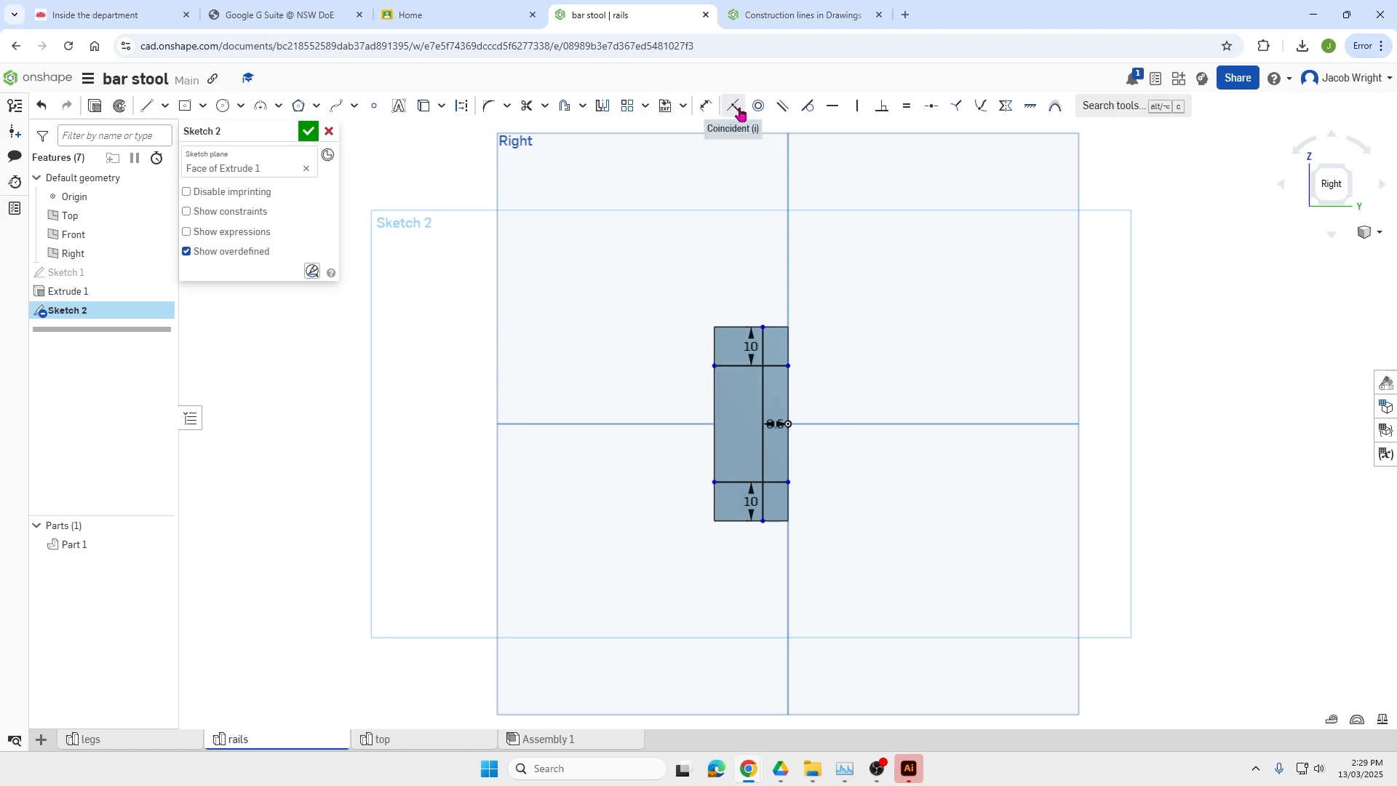
# Offset the front vertical edge of the rail's end face 6.5 mm inward and finish the sketch.
pyautogui.click(565, 106)
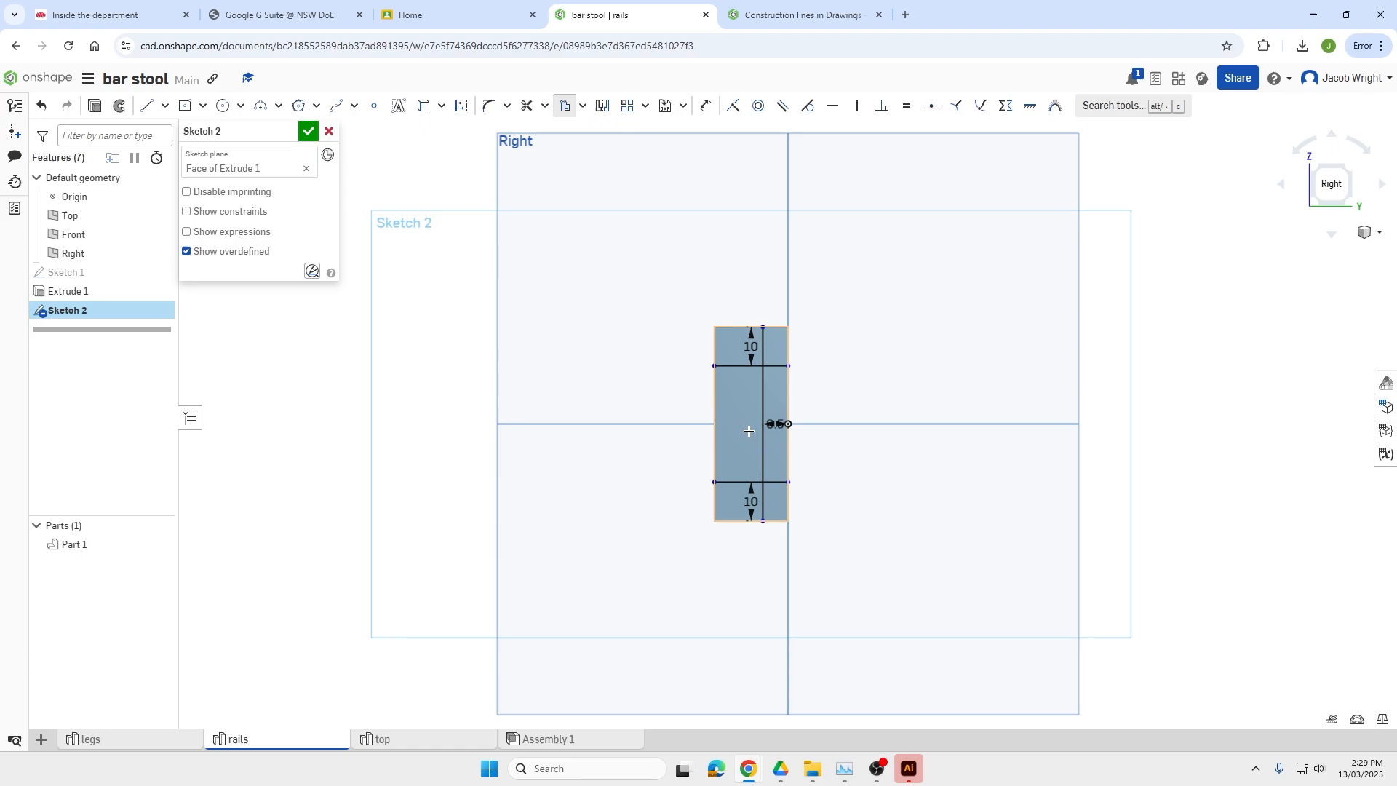
pyautogui.click(717, 421)
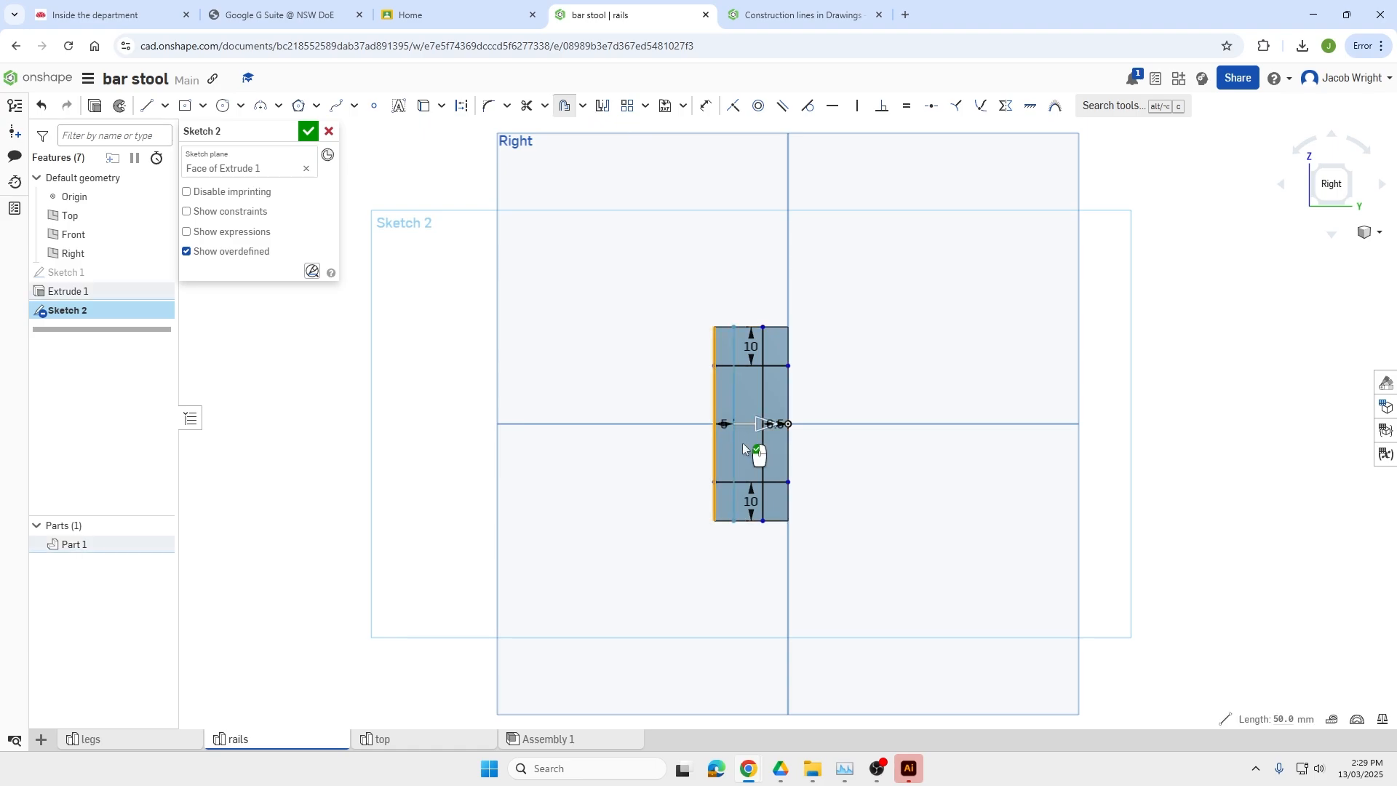
pyautogui.click(743, 442)
pyautogui.write('6')
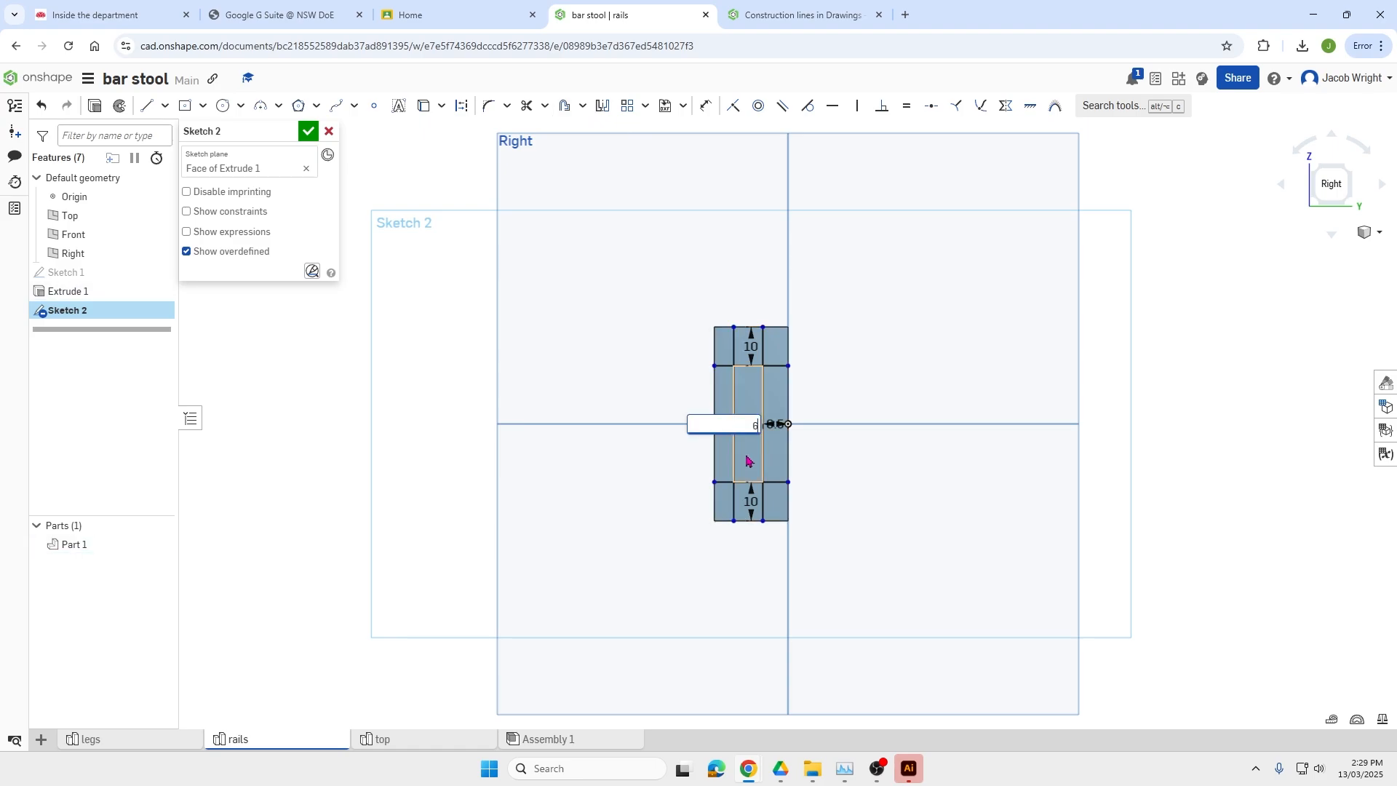
pyautogui.write('.5')
pyautogui.press('Return')
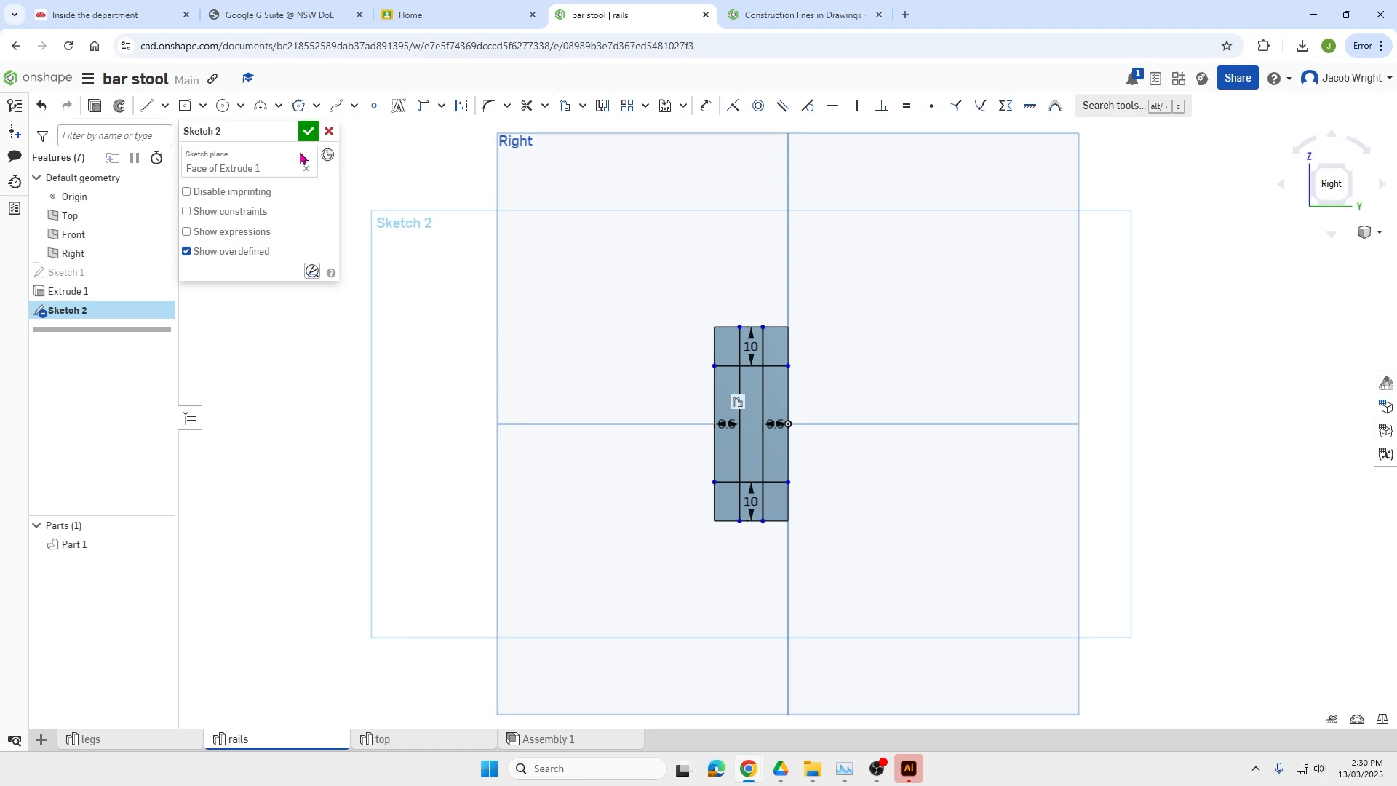
pyautogui.click(308, 132)
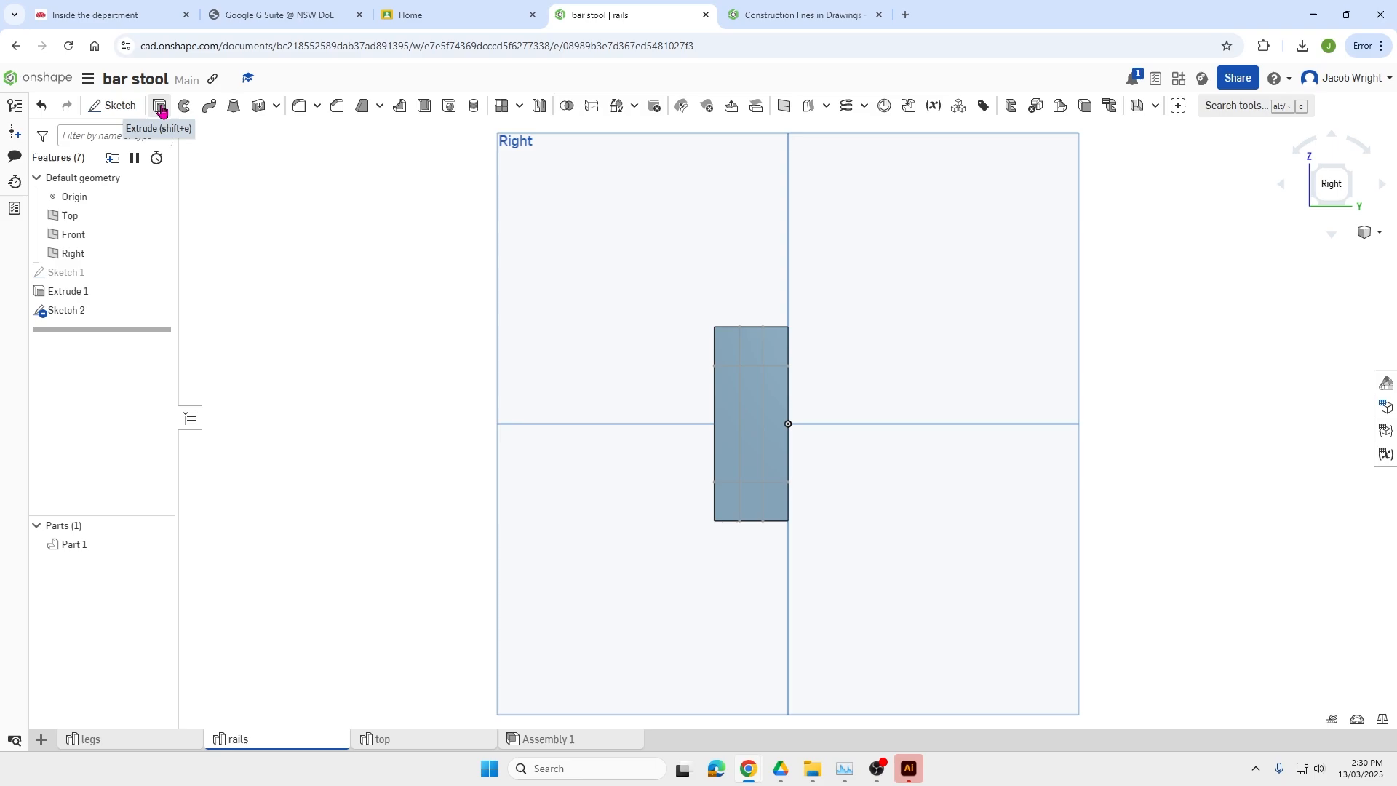
# Extrude the central rectangle on the rail's end face outward 20 mm, adding it to the rail as a tenon.
pyautogui.click(1314, 175)
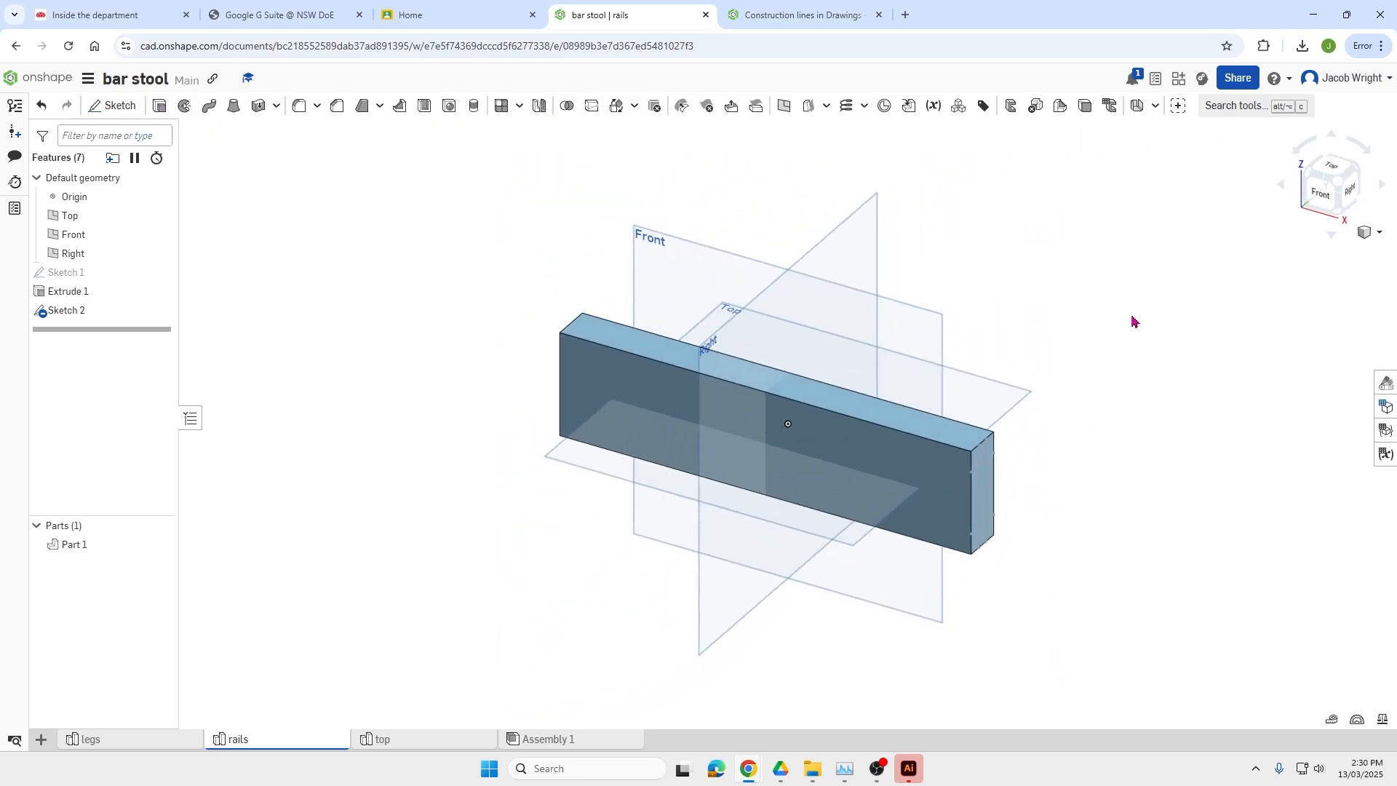
pyautogui.click(158, 107)
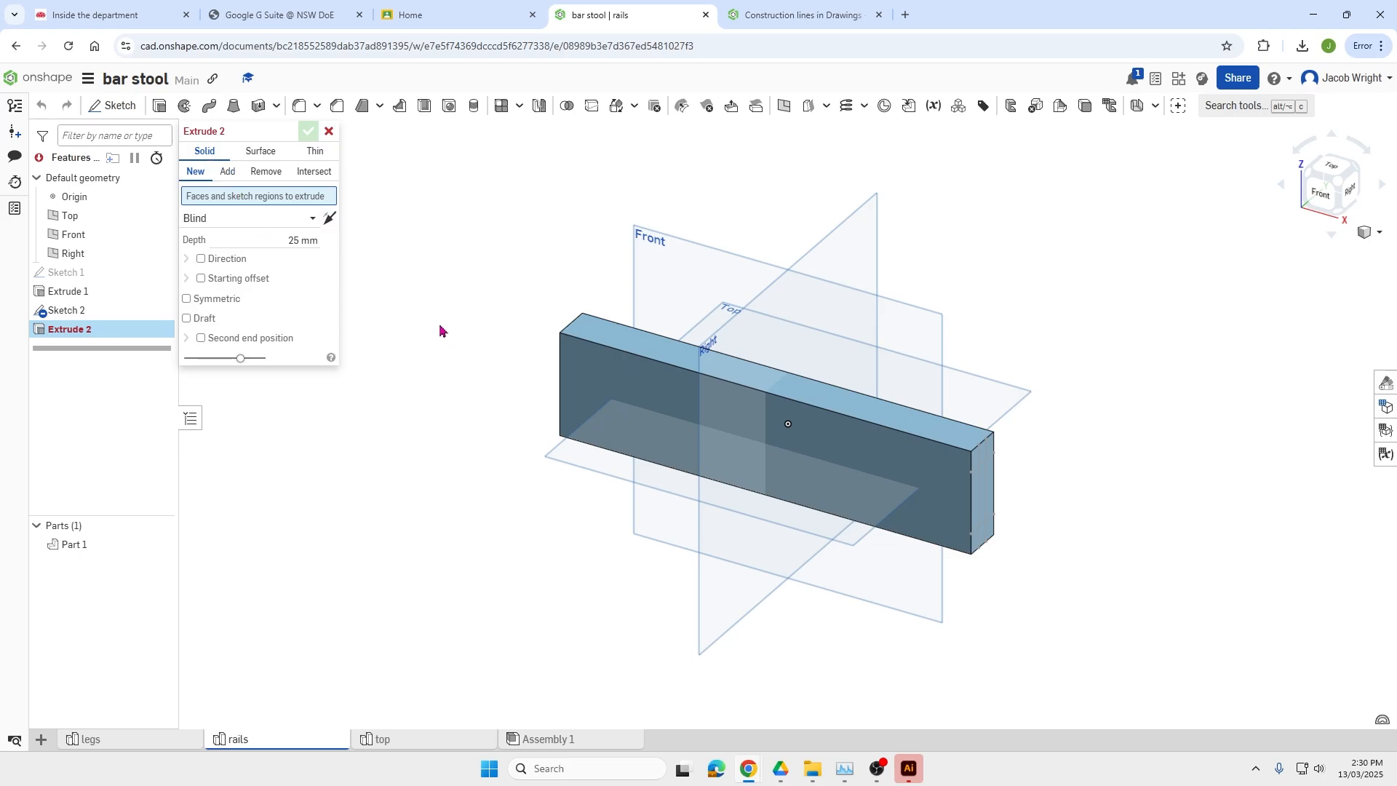
pyautogui.click(227, 172)
pyautogui.click(299, 241)
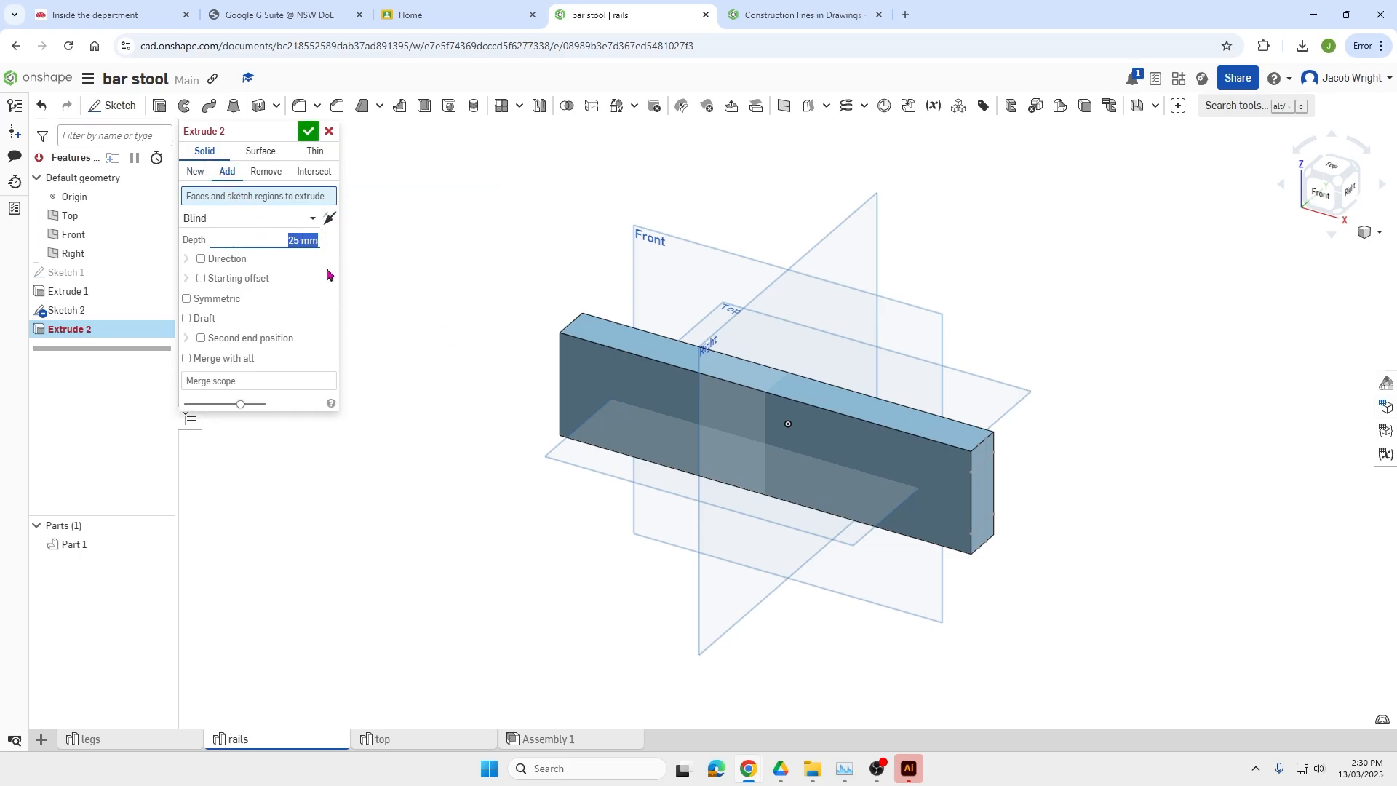
pyautogui.press('BackSpace')
pyautogui.press('Return')
pyautogui.scroll(2, 984, 513)
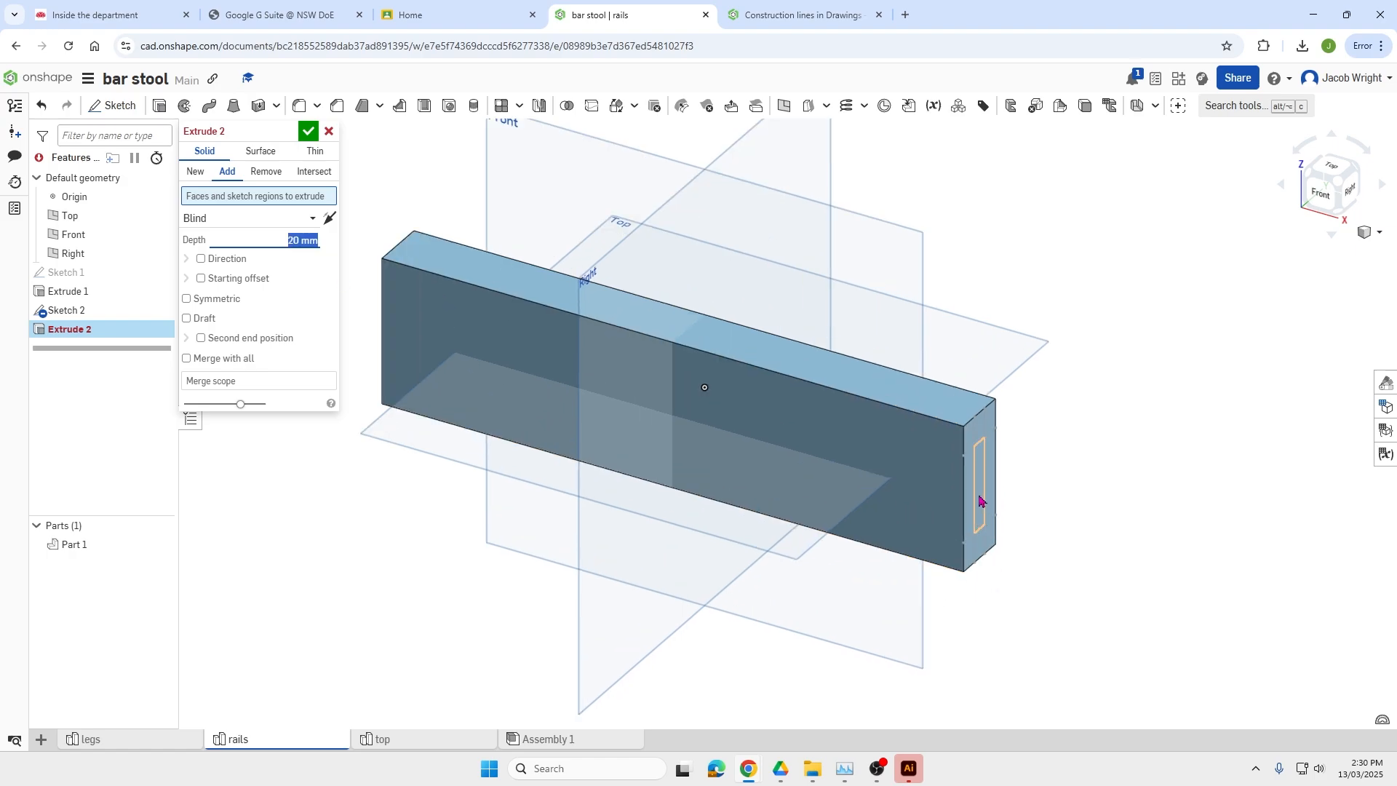
pyautogui.click(980, 501)
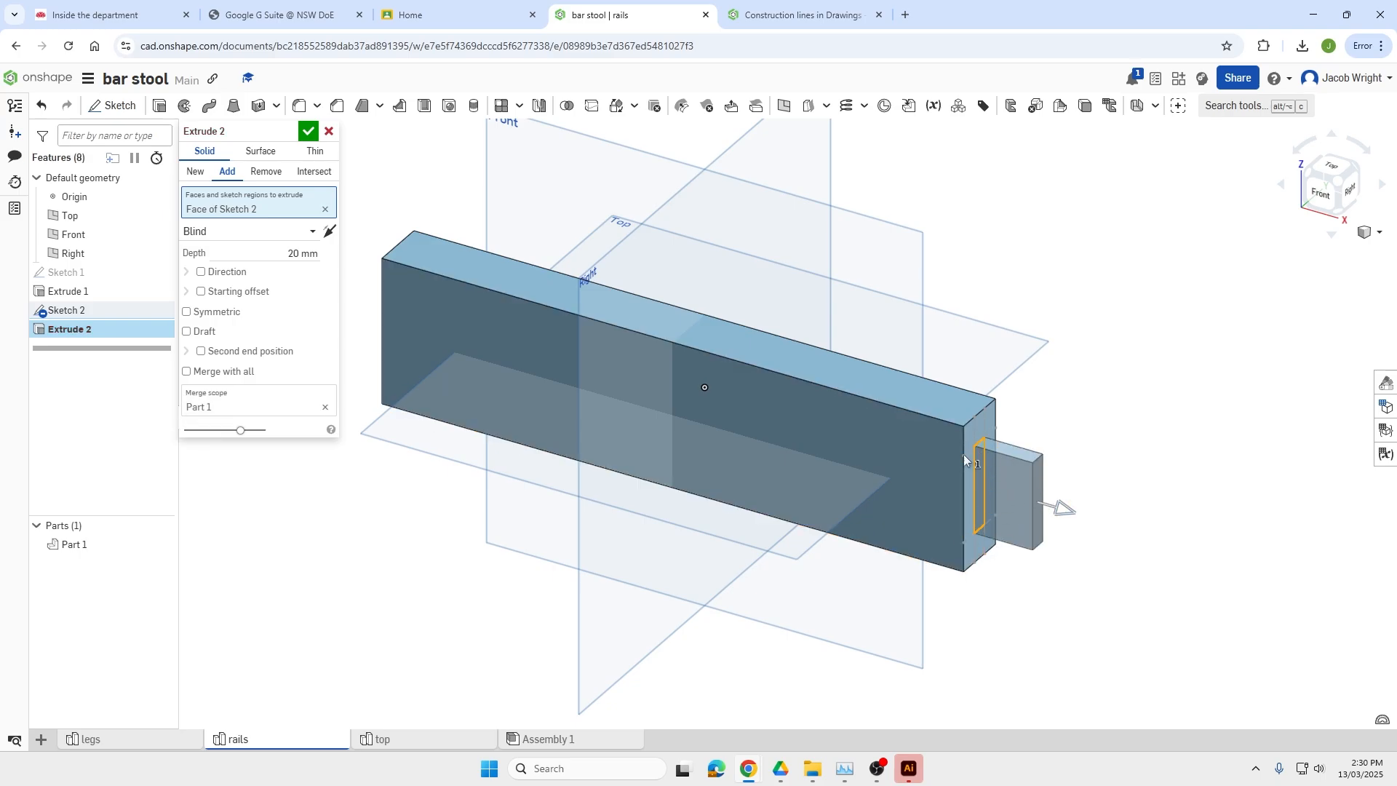
pyautogui.click(309, 132)
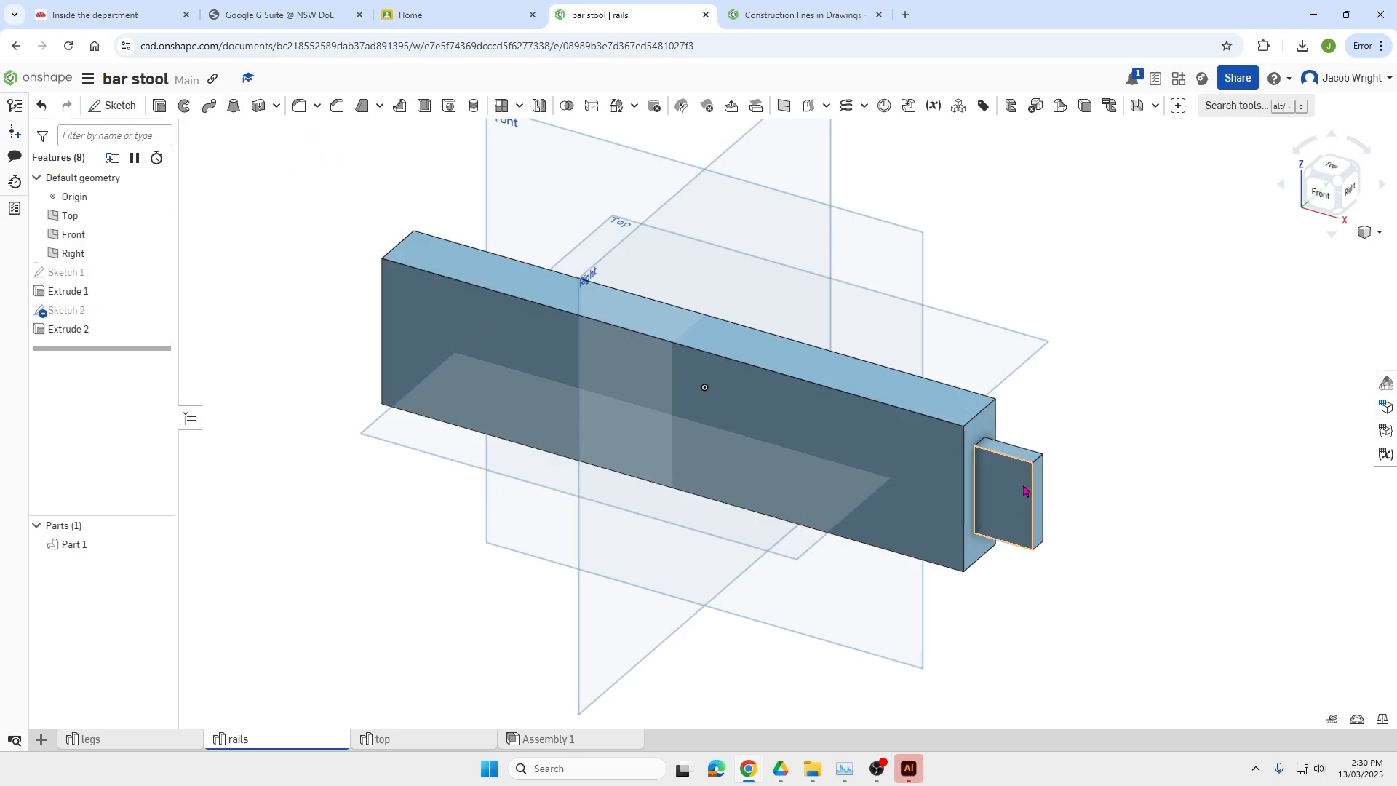
# Sketch on the tenon's end face, offset its top edge 5 mm downward and finish the sketch.
pyautogui.click(113, 106)
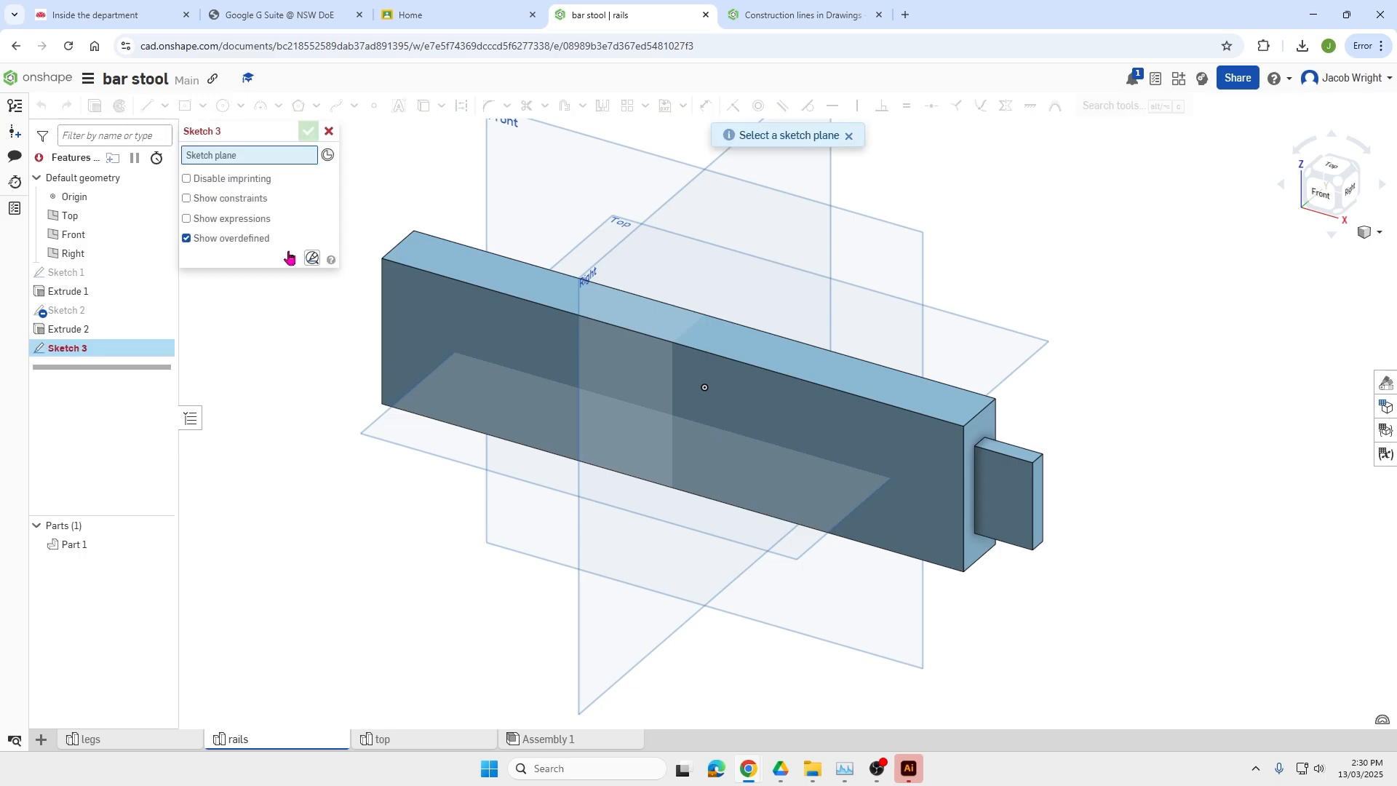
pyautogui.click(1039, 495)
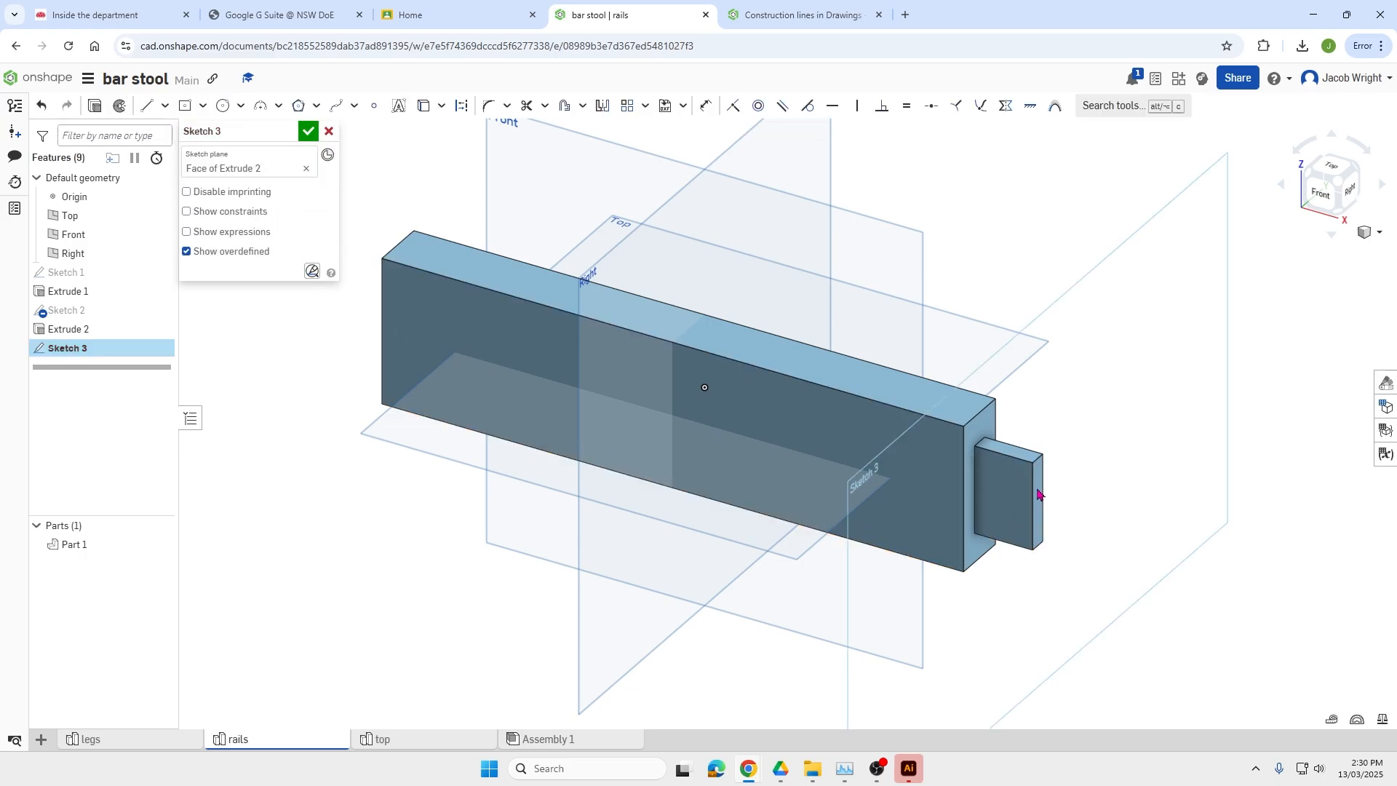
pyautogui.click(566, 106)
pyautogui.scroll(5, 1039, 459)
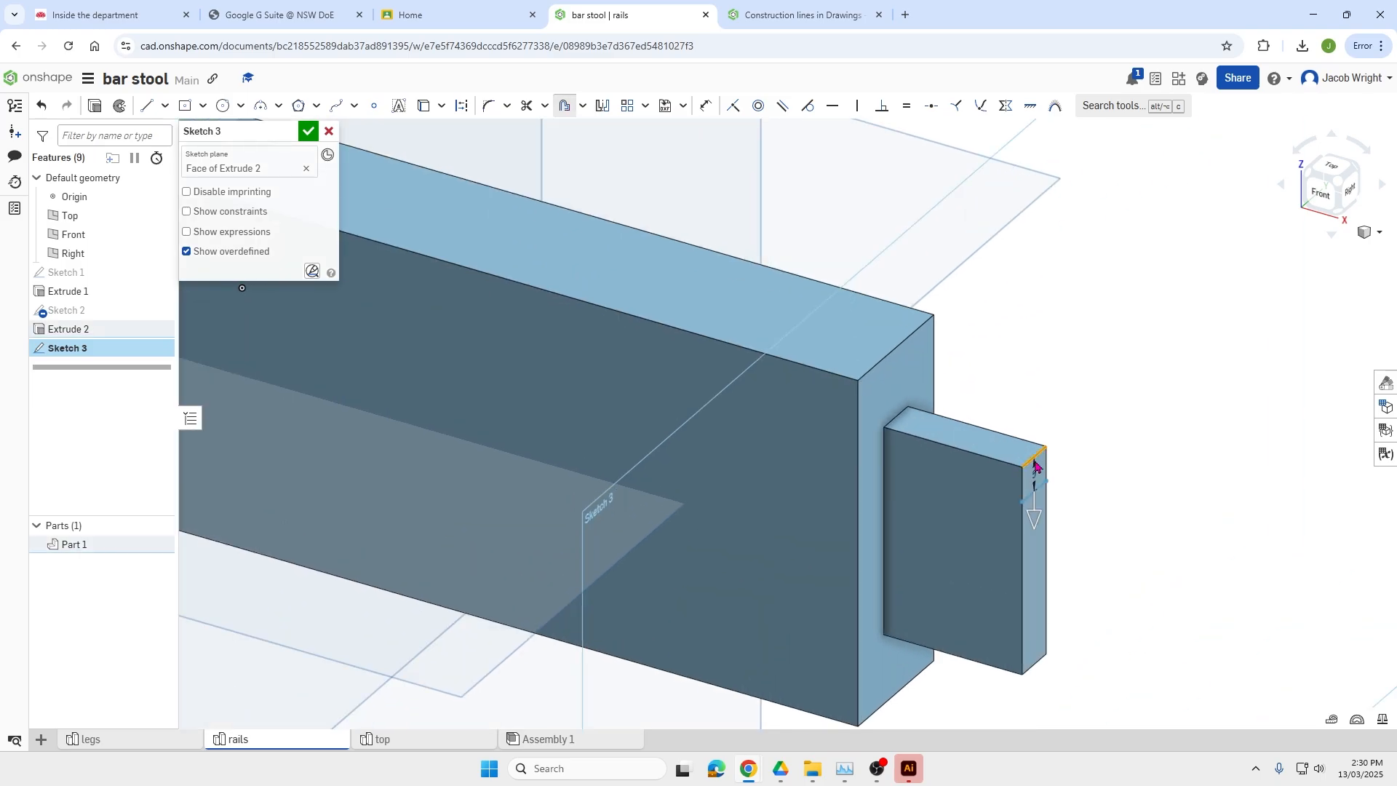
pyautogui.click(1038, 473)
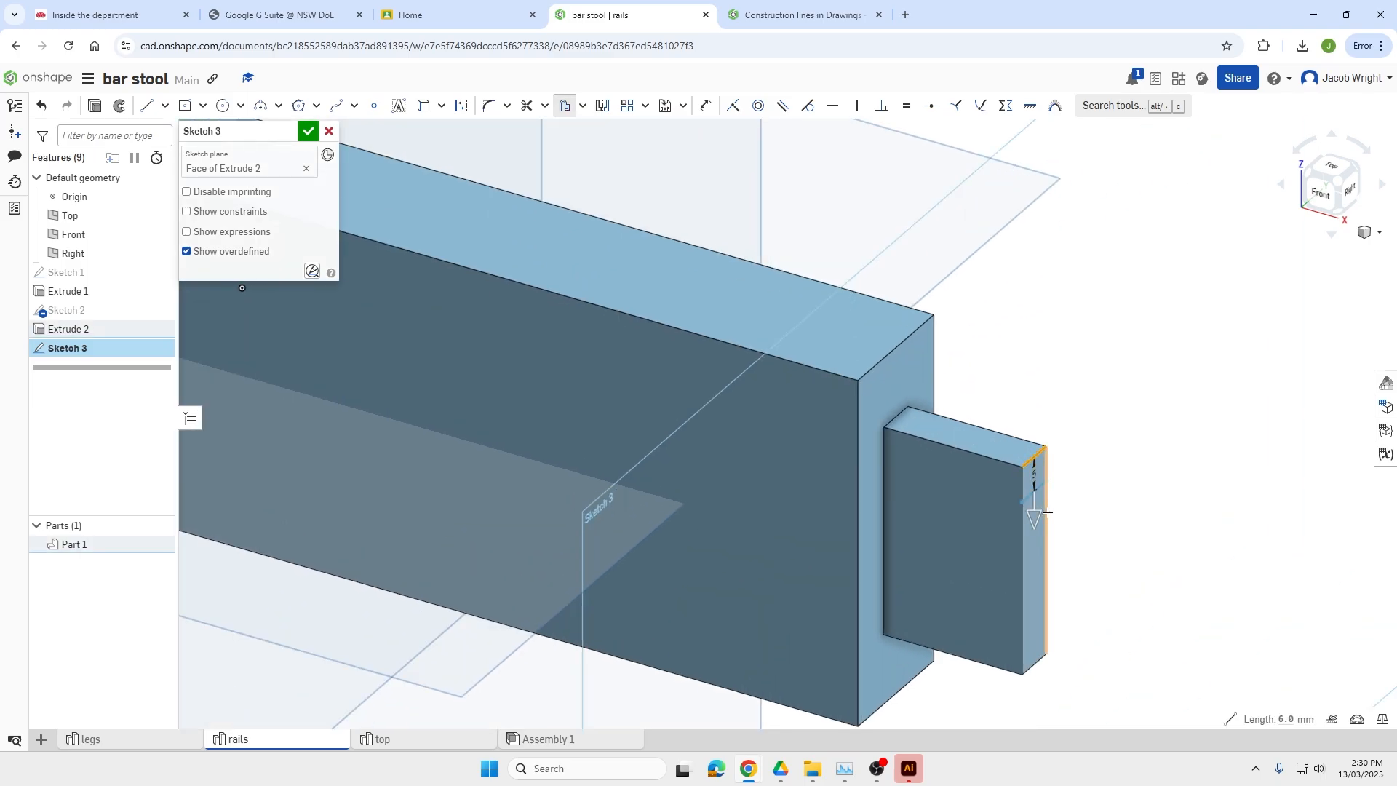
pyautogui.click(1035, 556)
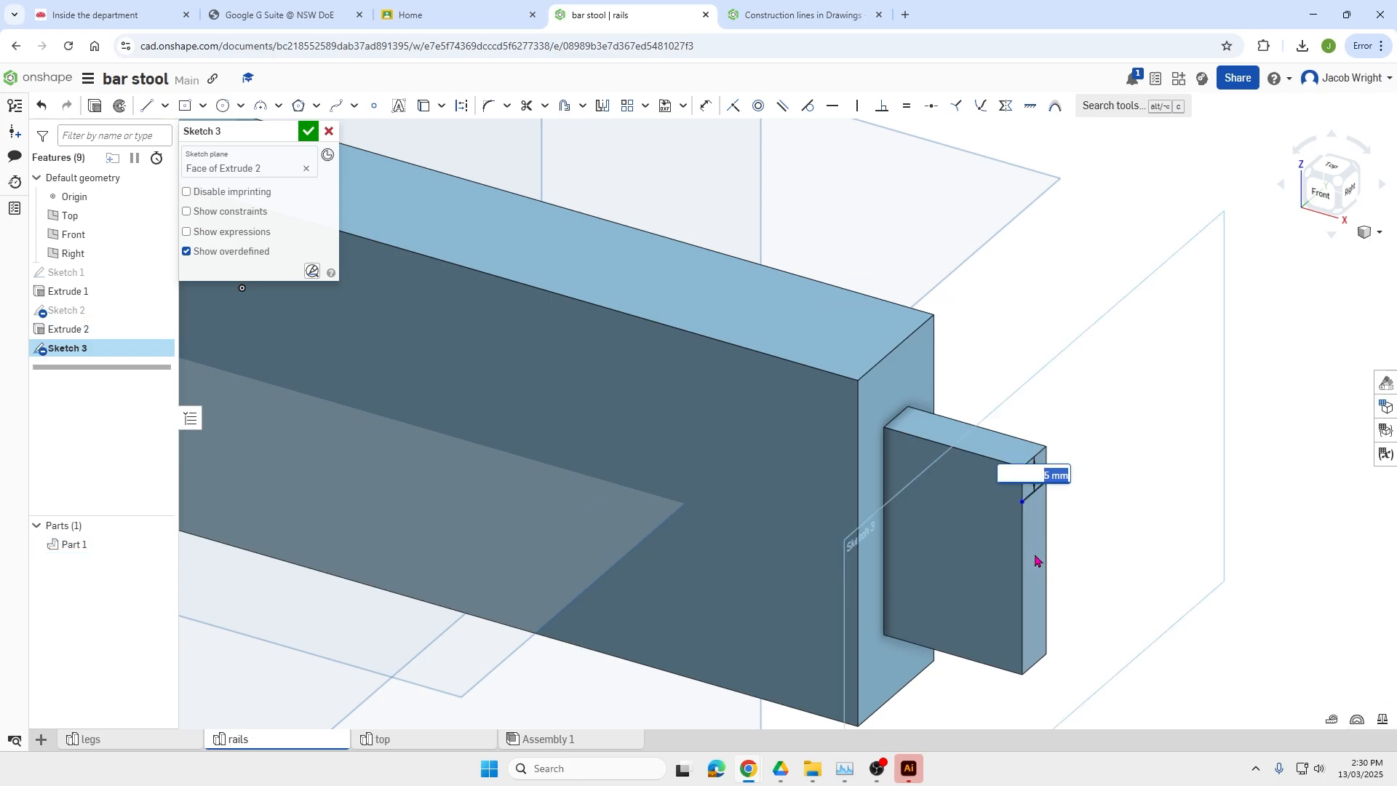
pyautogui.write('5')
pyautogui.press('Return')
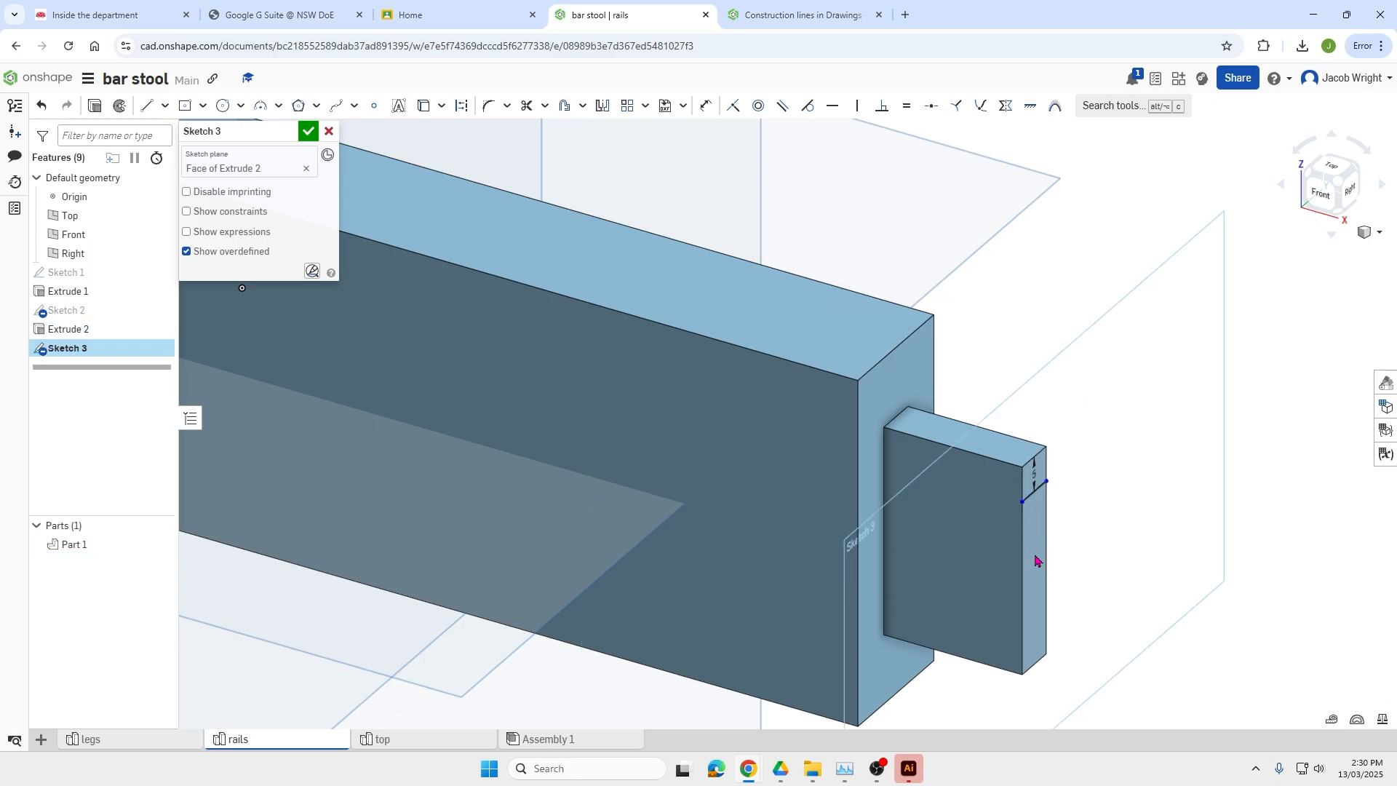
pyautogui.click(309, 131)
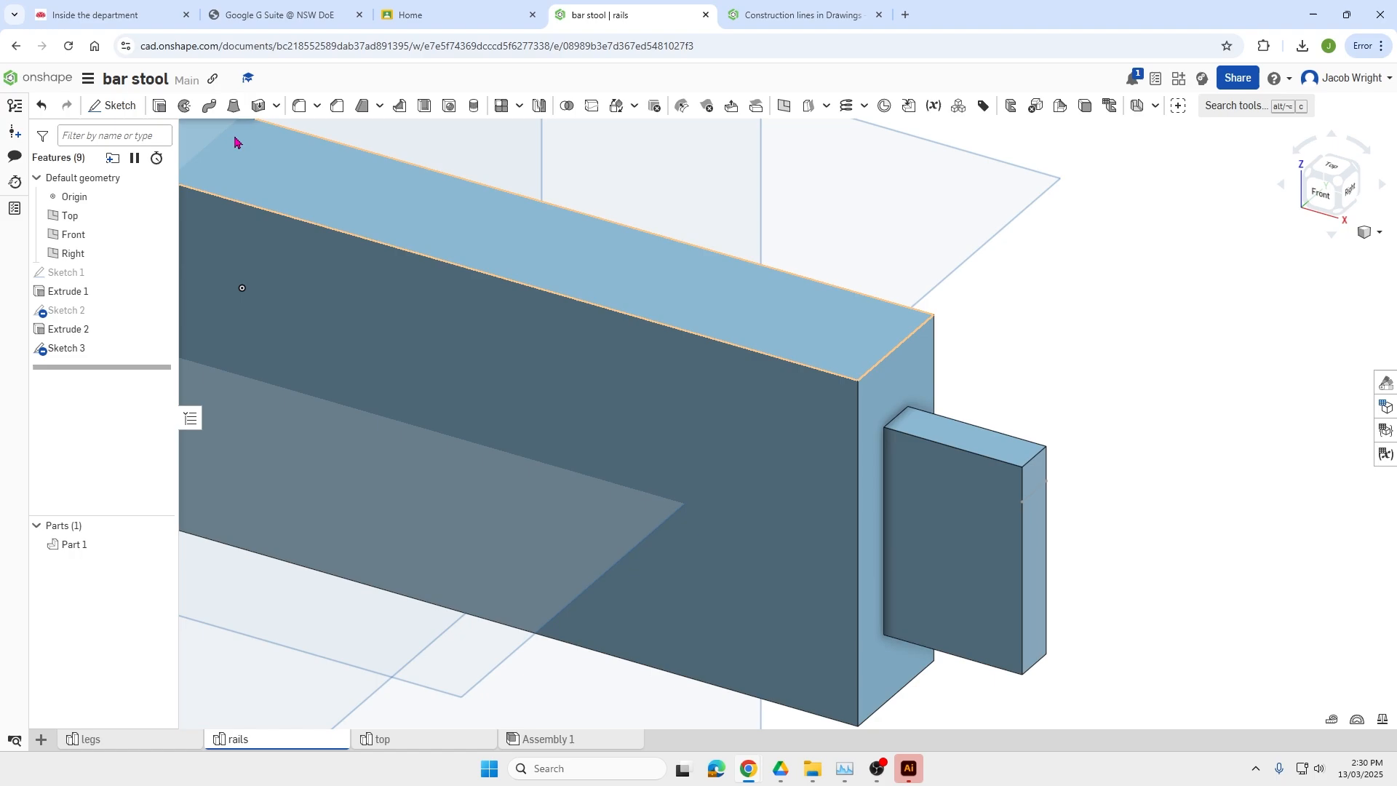
# Extrude the upper strip of the tenon's end face 10 mm inward as a Remove to cut a haunch step.
pyautogui.click(159, 106)
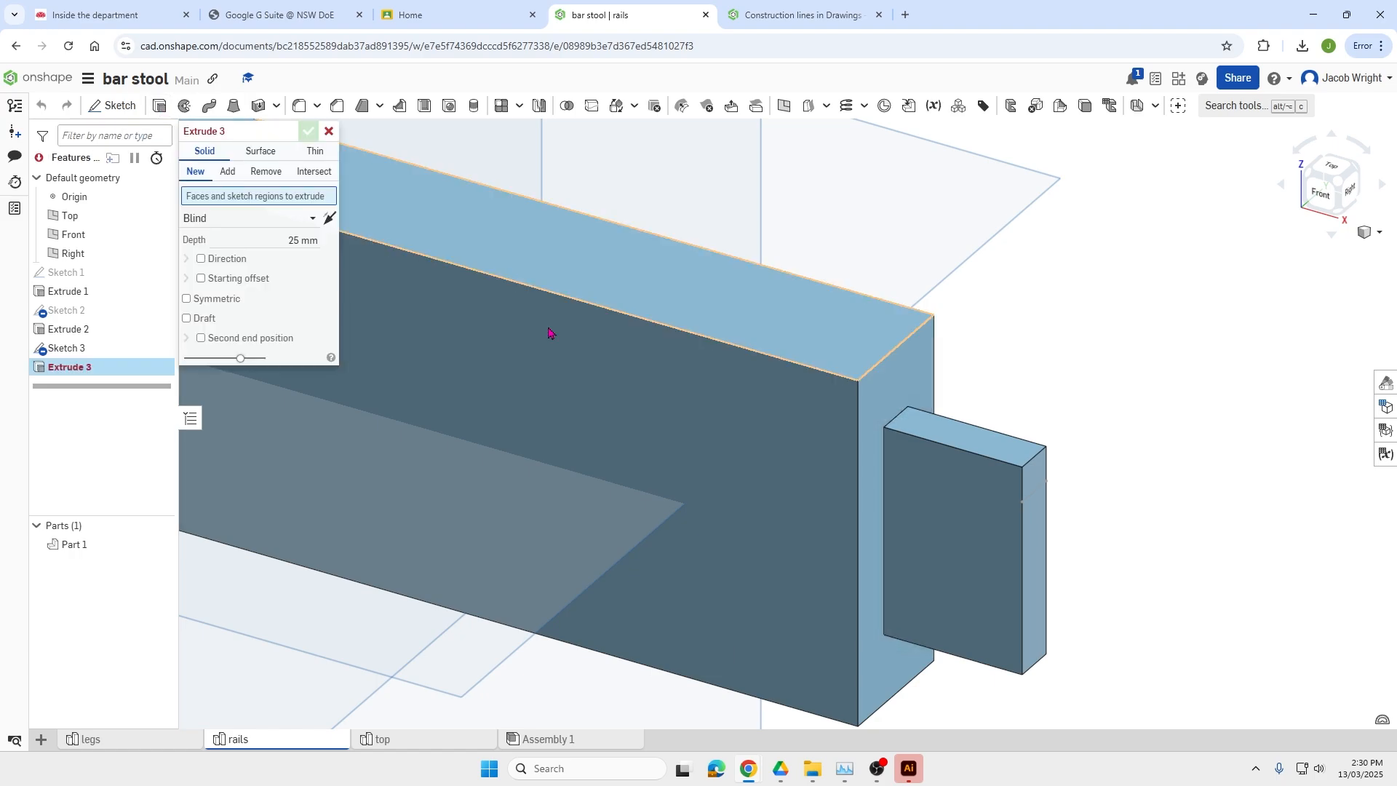
pyautogui.click(1034, 474)
pyautogui.click(266, 171)
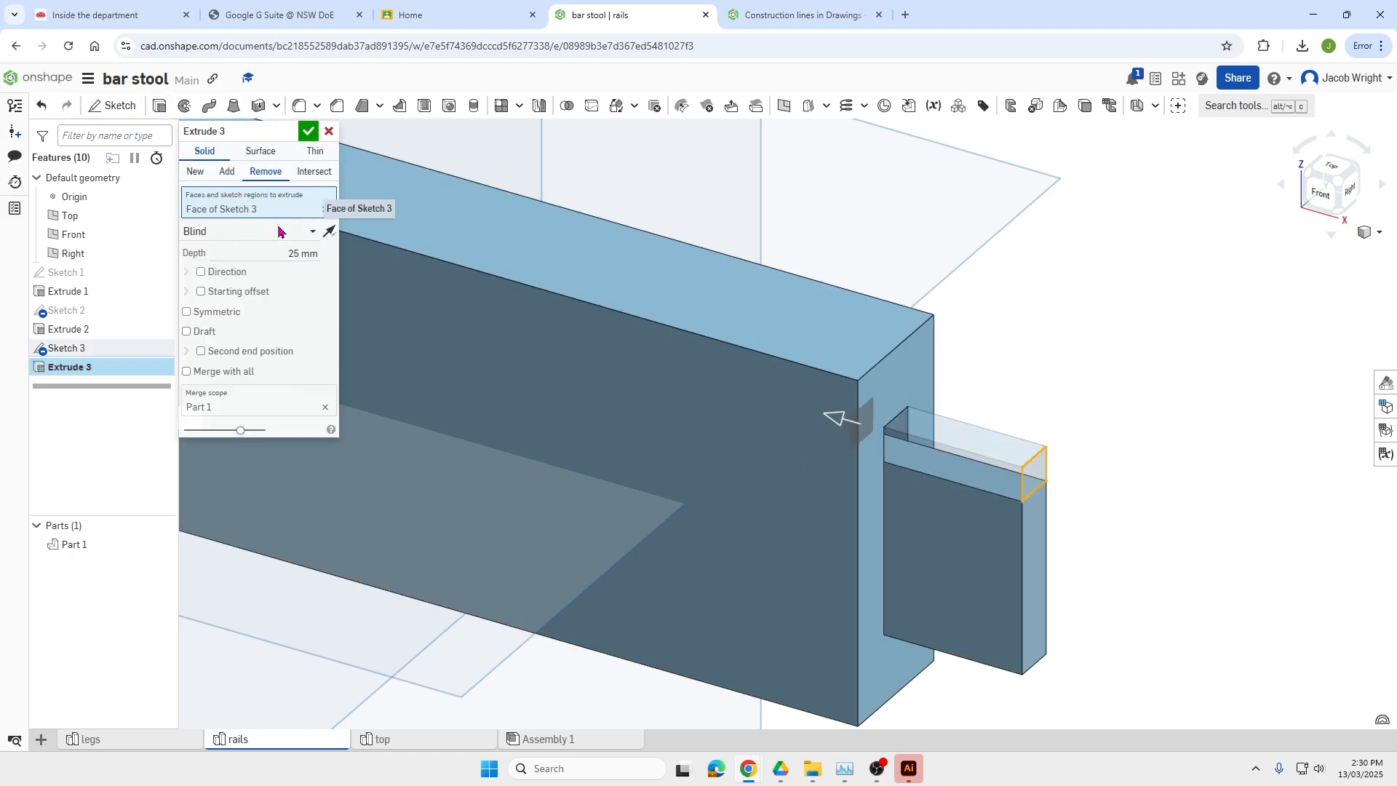
pyautogui.click(305, 253)
pyautogui.press('BackSpace')
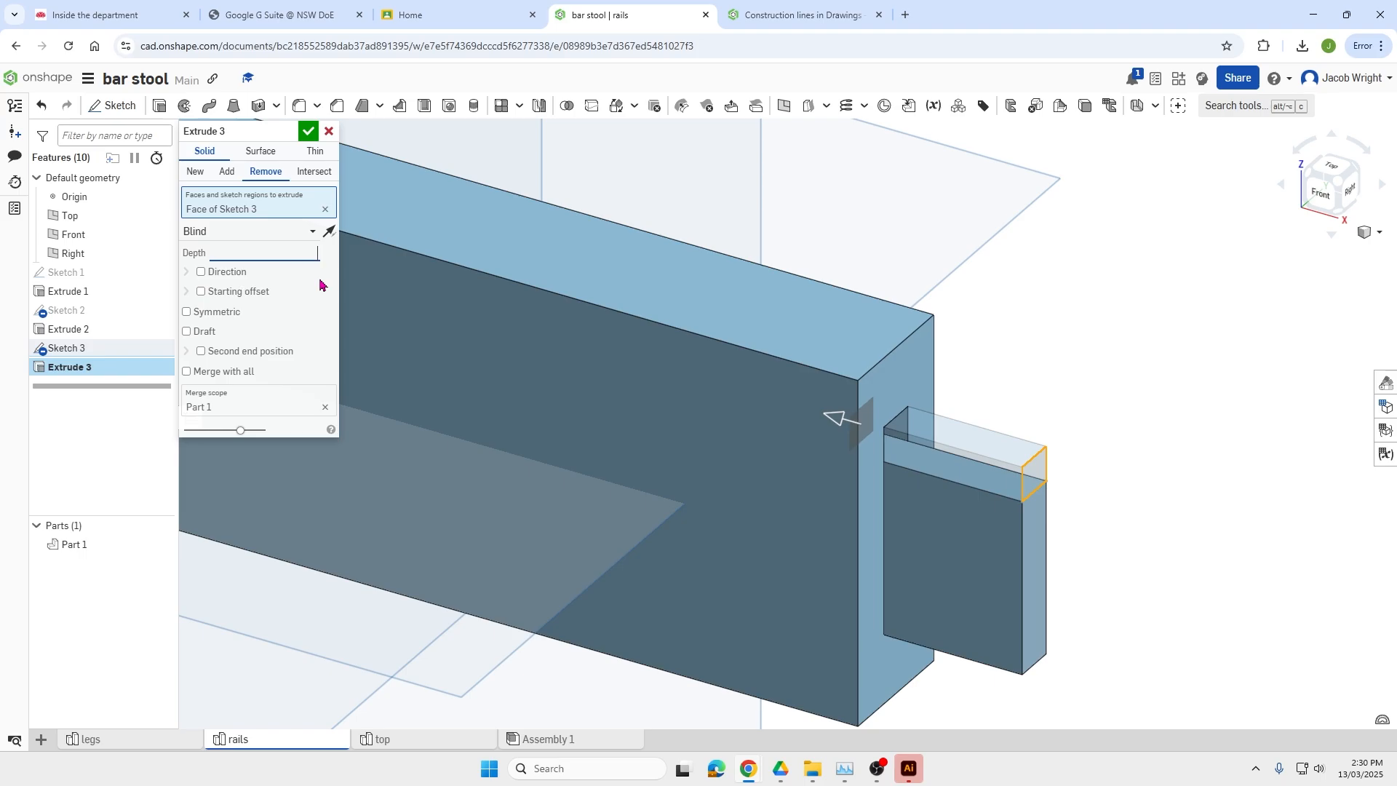
pyautogui.press('Return')
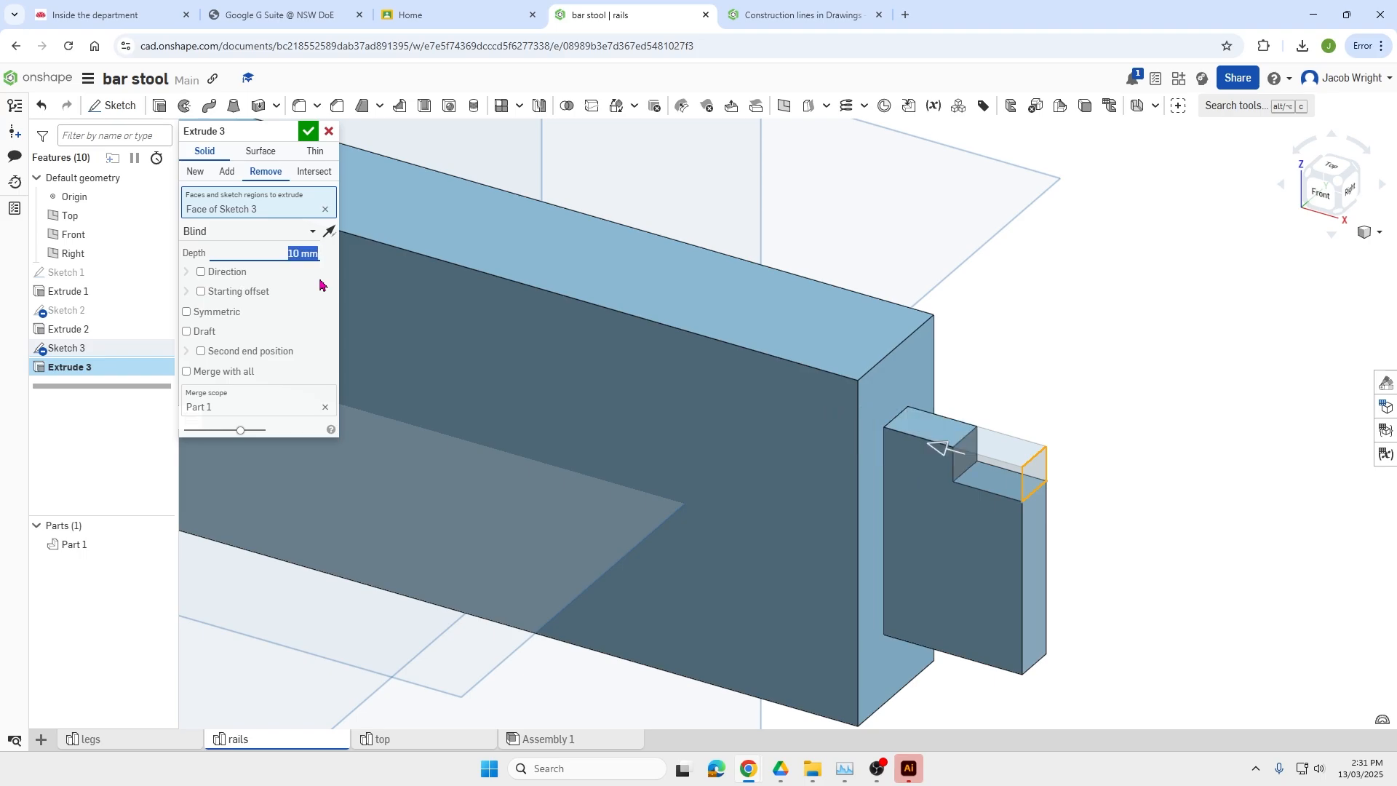
pyautogui.click(309, 132)
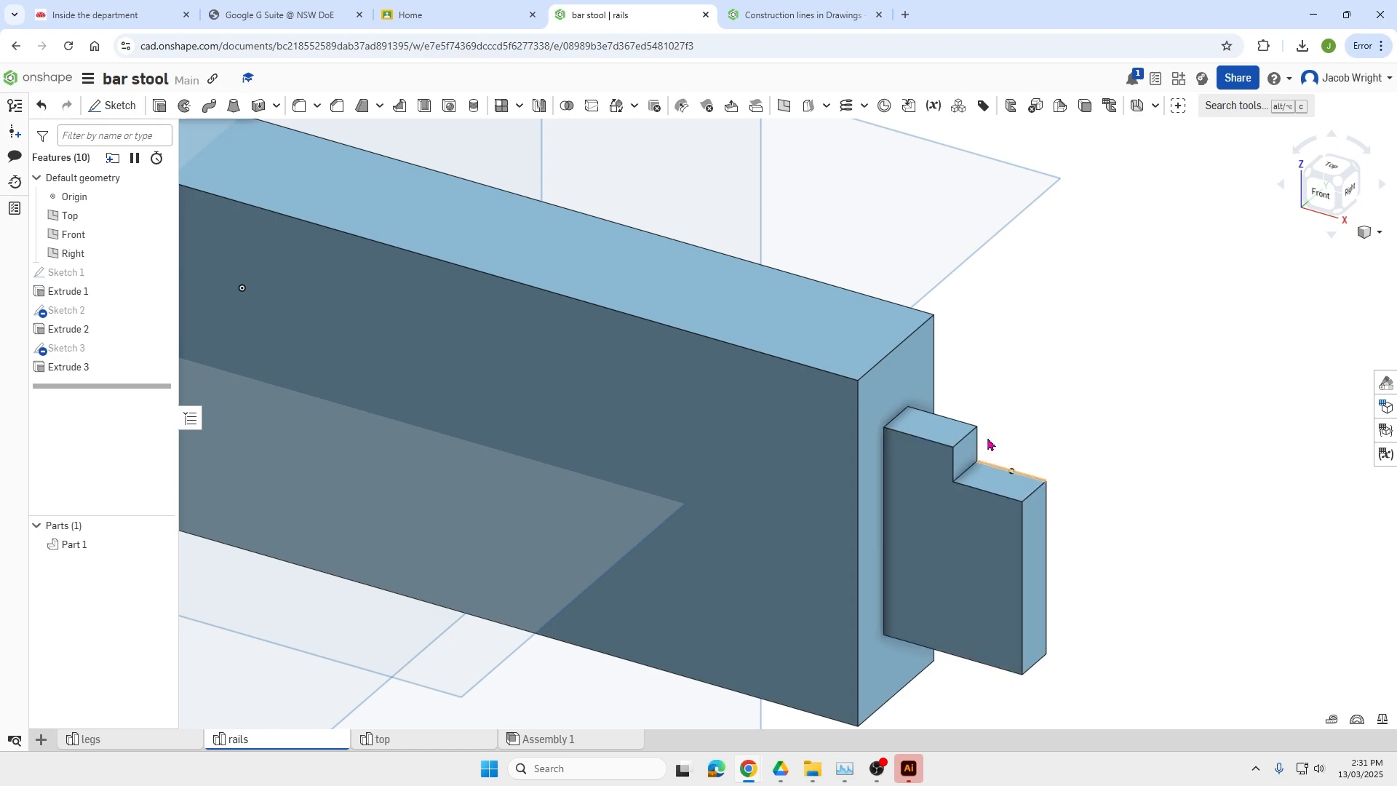
# Delete the tenon's haunch cut and the sketch it was based on.
pyautogui.click(96, 367)
pyautogui.press('Delete')
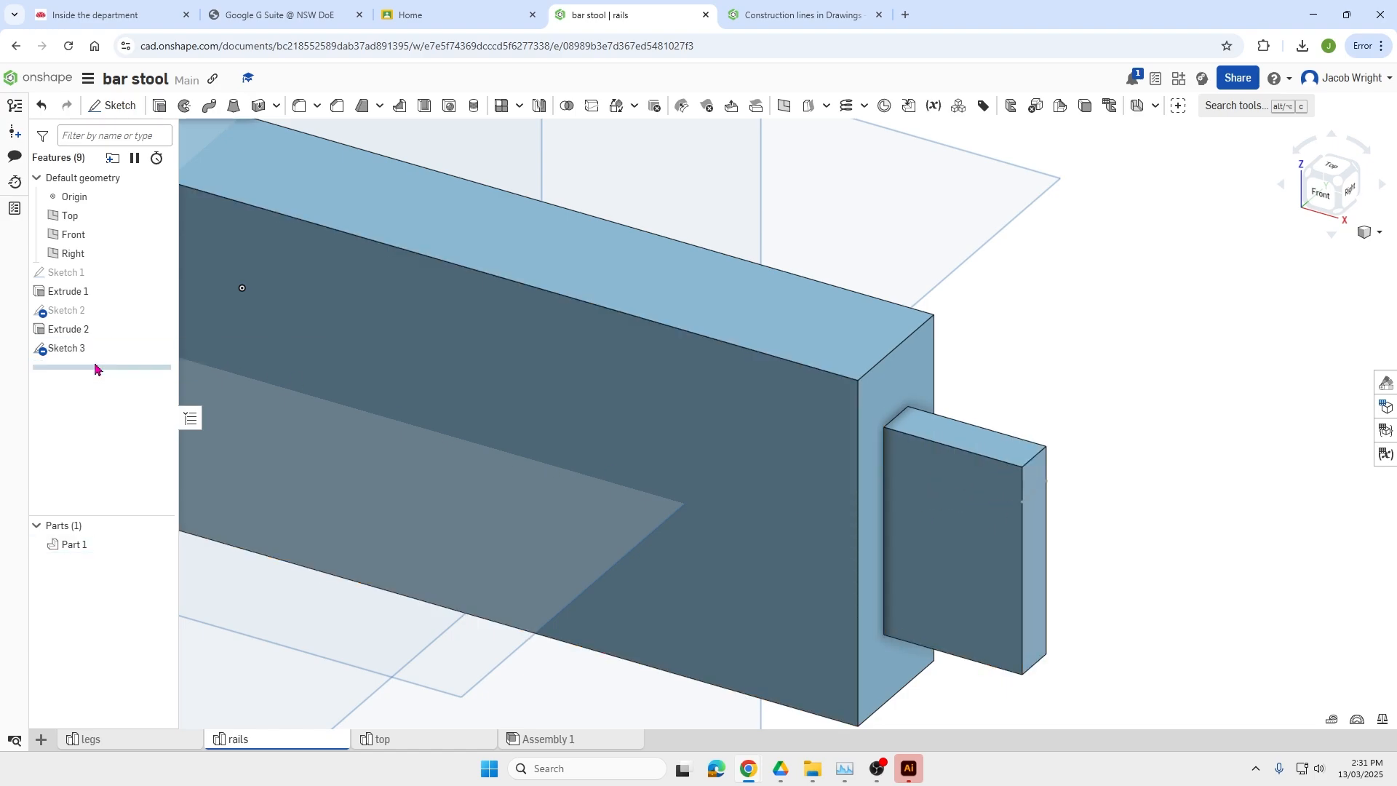
pyautogui.click(86, 352)
pyautogui.press('Delete')
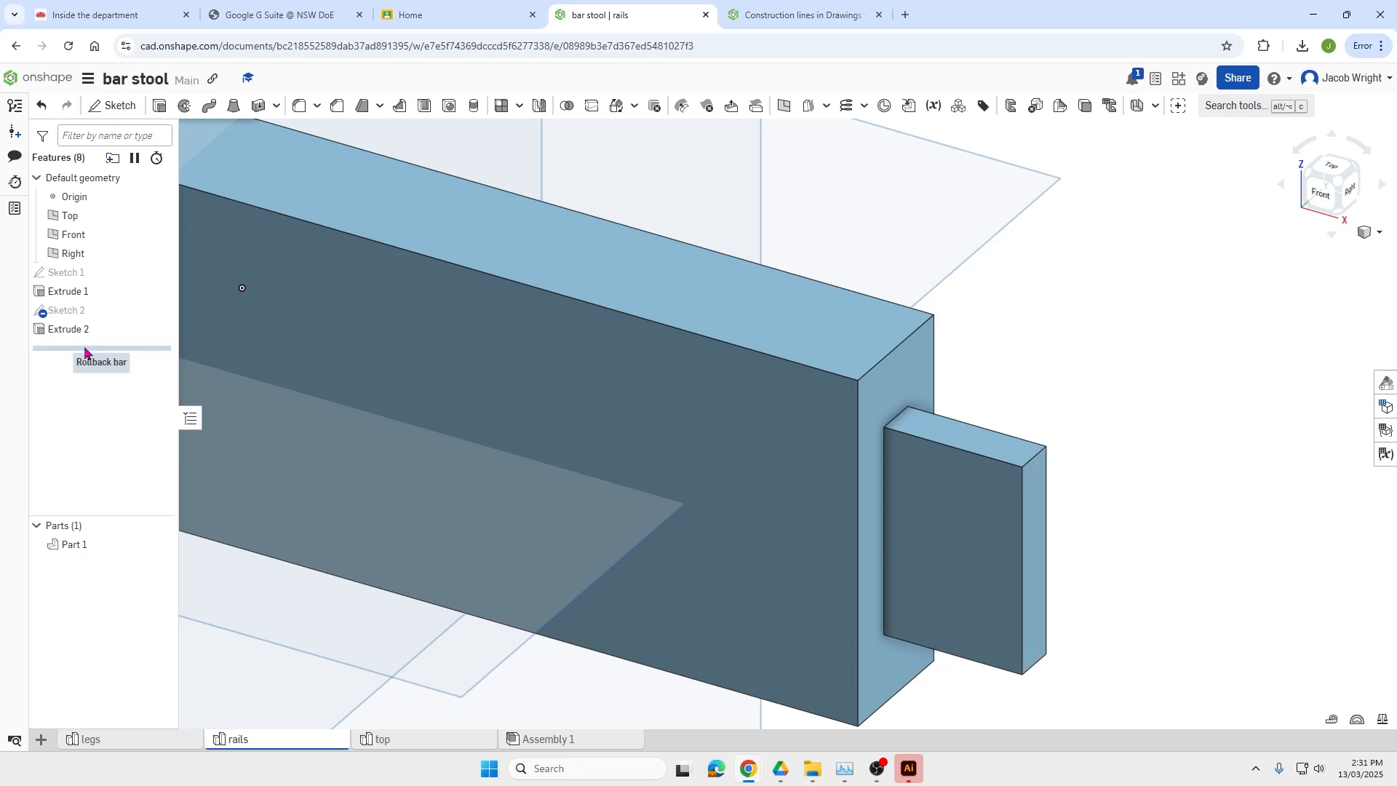
# Start a sketch on the rail's plain end face opposite the tenon and offset its top edge 10 mm inward.
pyautogui.scroll(-5, 842, 514)
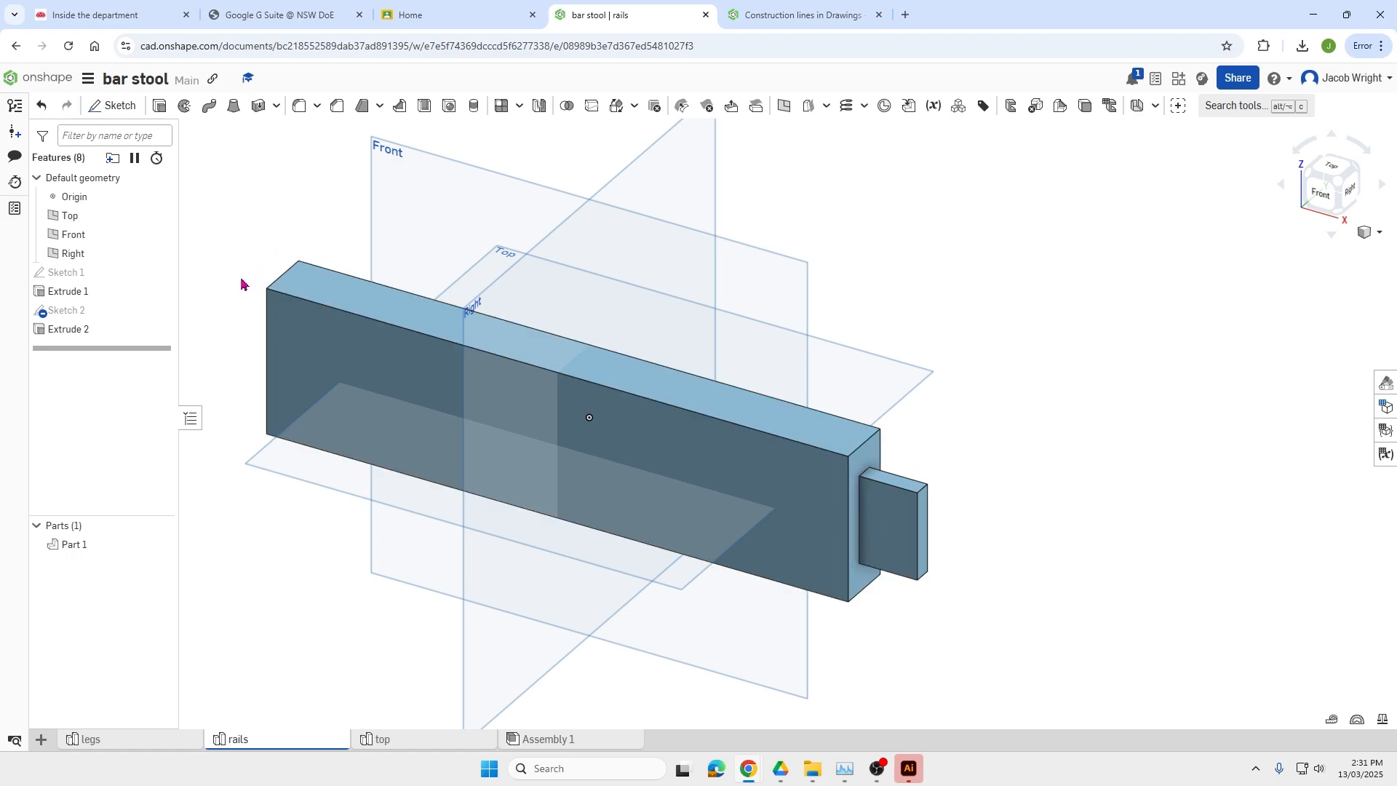
pyautogui.click(1314, 181)
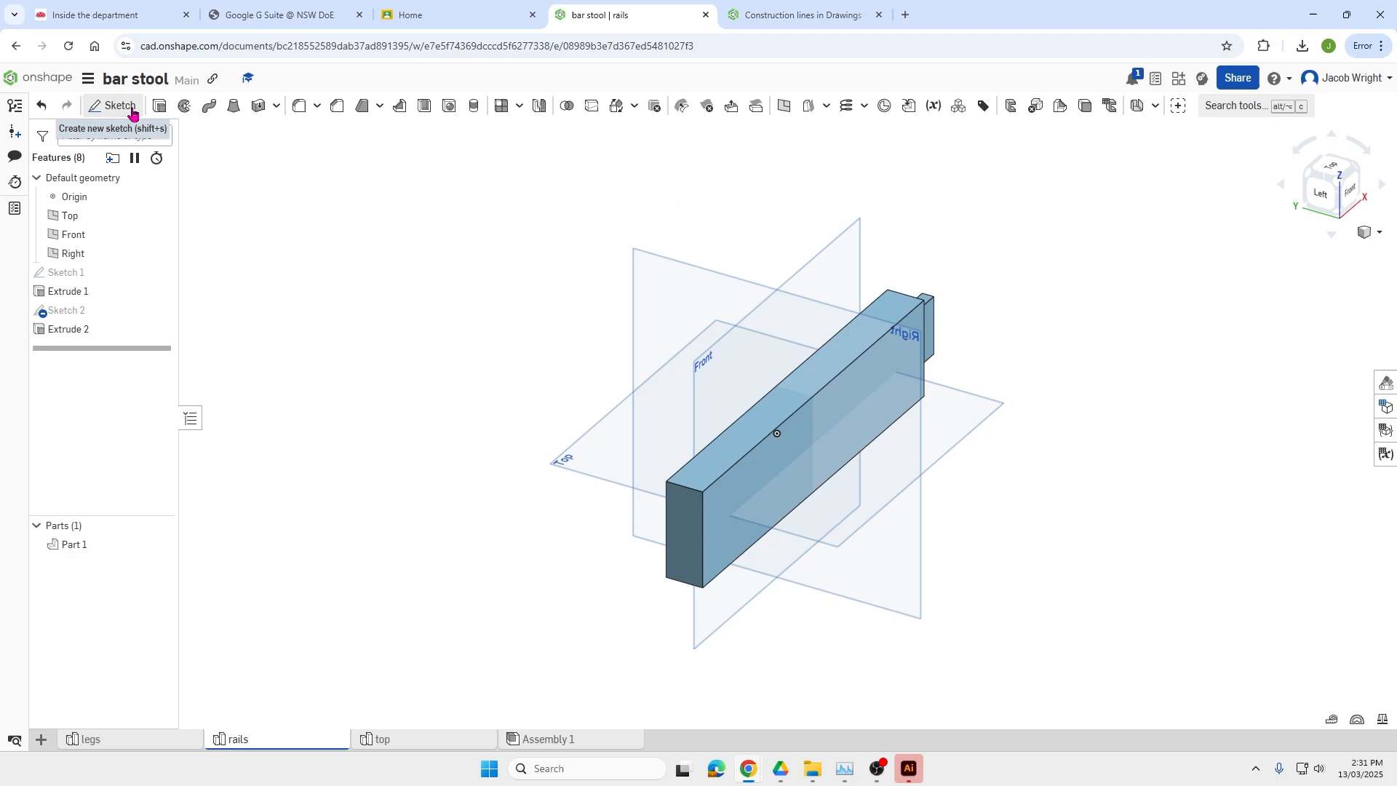
pyautogui.click(113, 105)
pyautogui.click(688, 519)
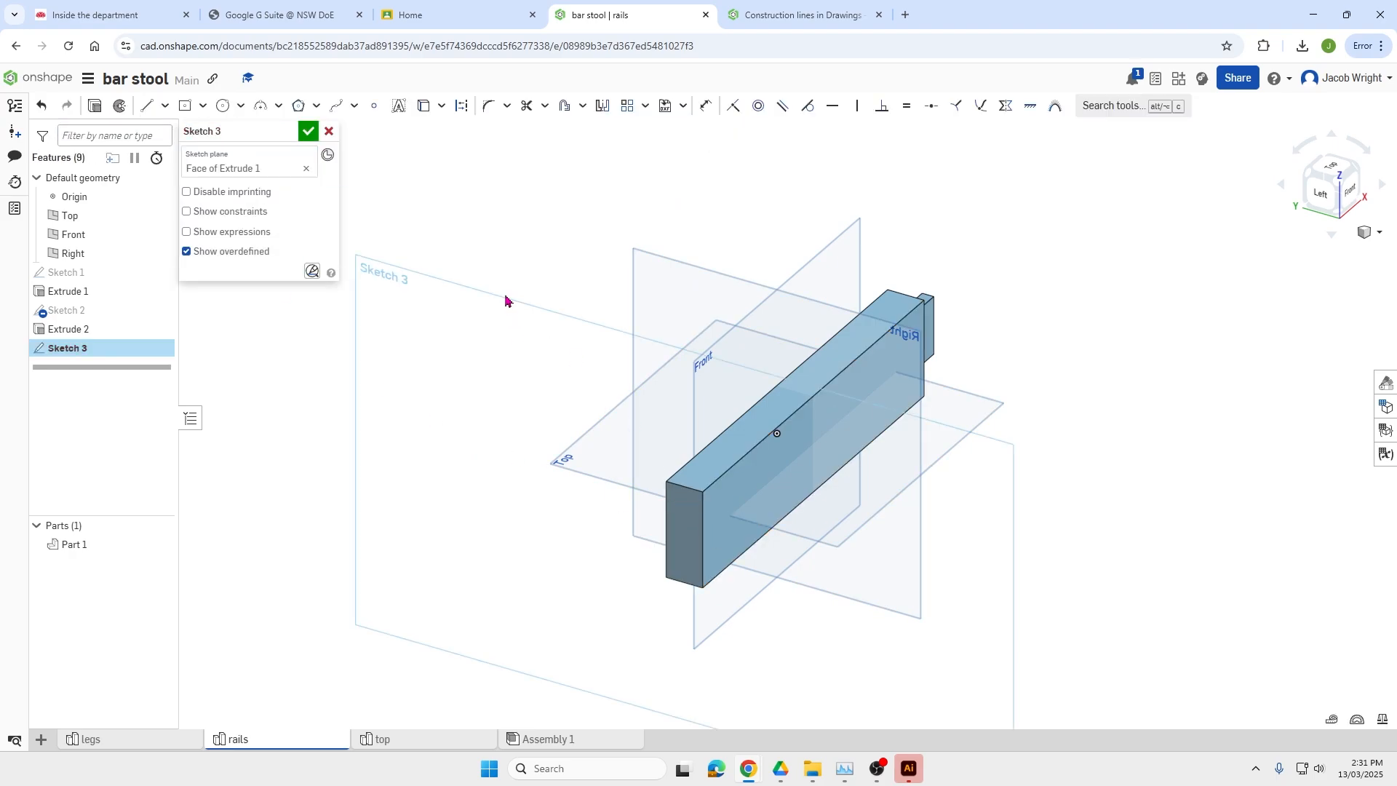
pyautogui.click(565, 106)
pyautogui.click(688, 463)
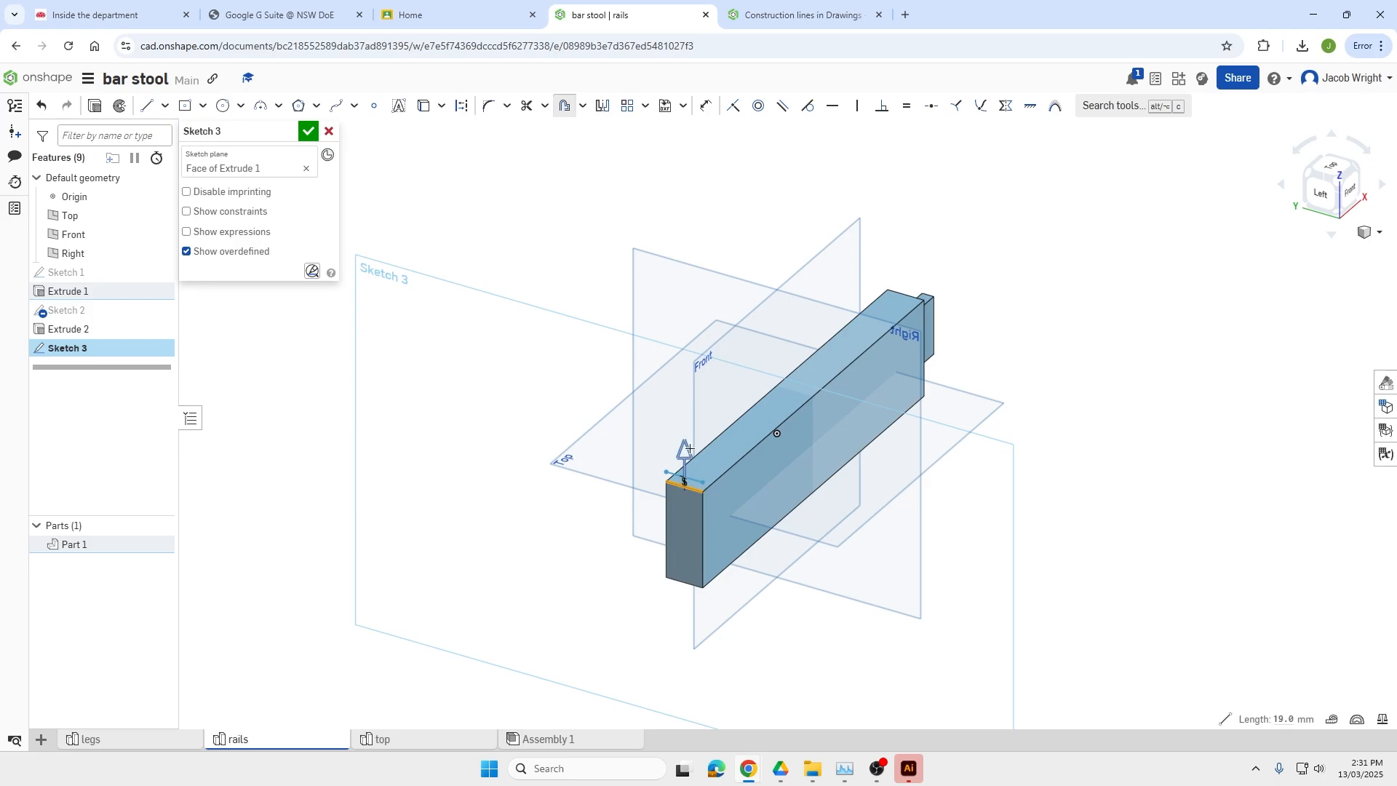
pyautogui.click(568, 498)
pyautogui.write('10')
pyautogui.press('Return')
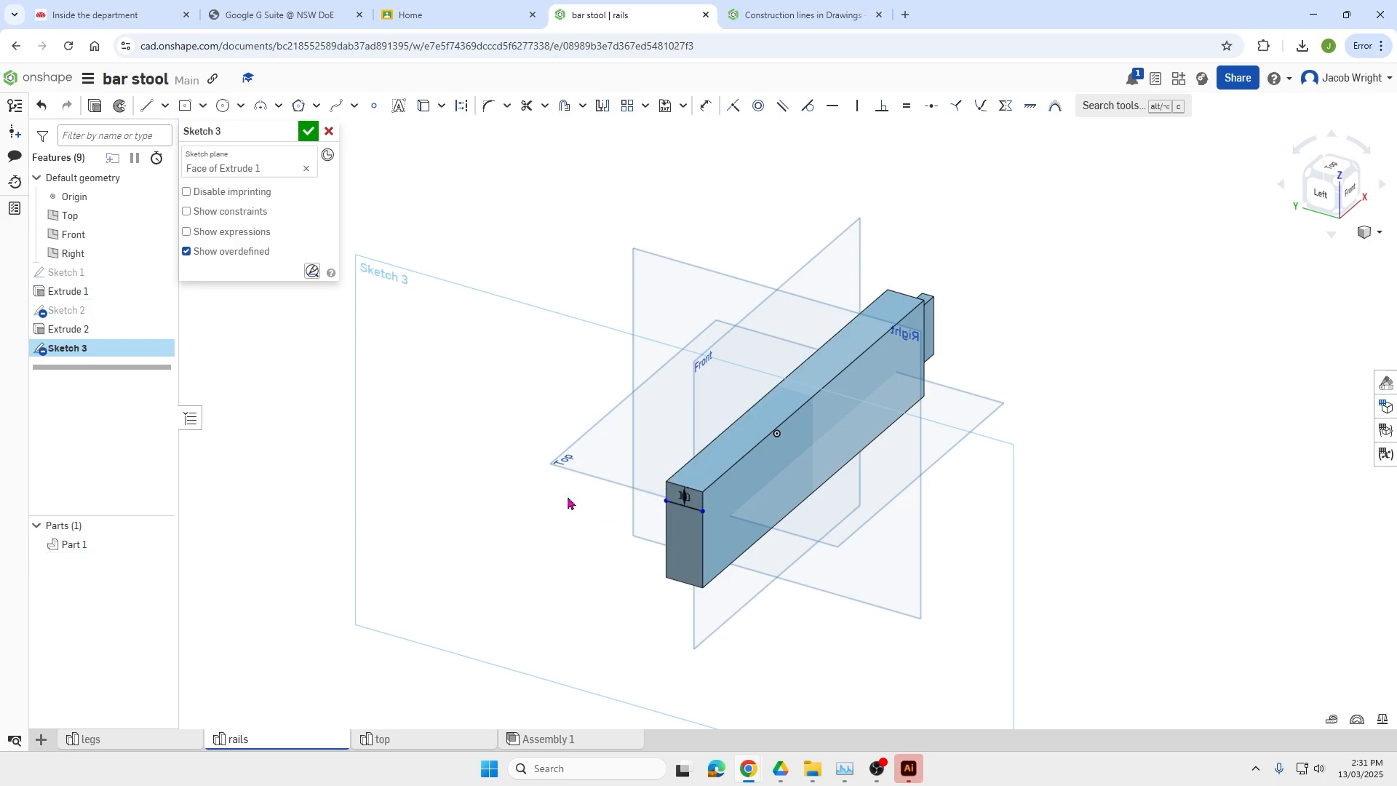
# Offset the bottom edge of the rail's plain end face 10 mm inward.
pyautogui.click(565, 106)
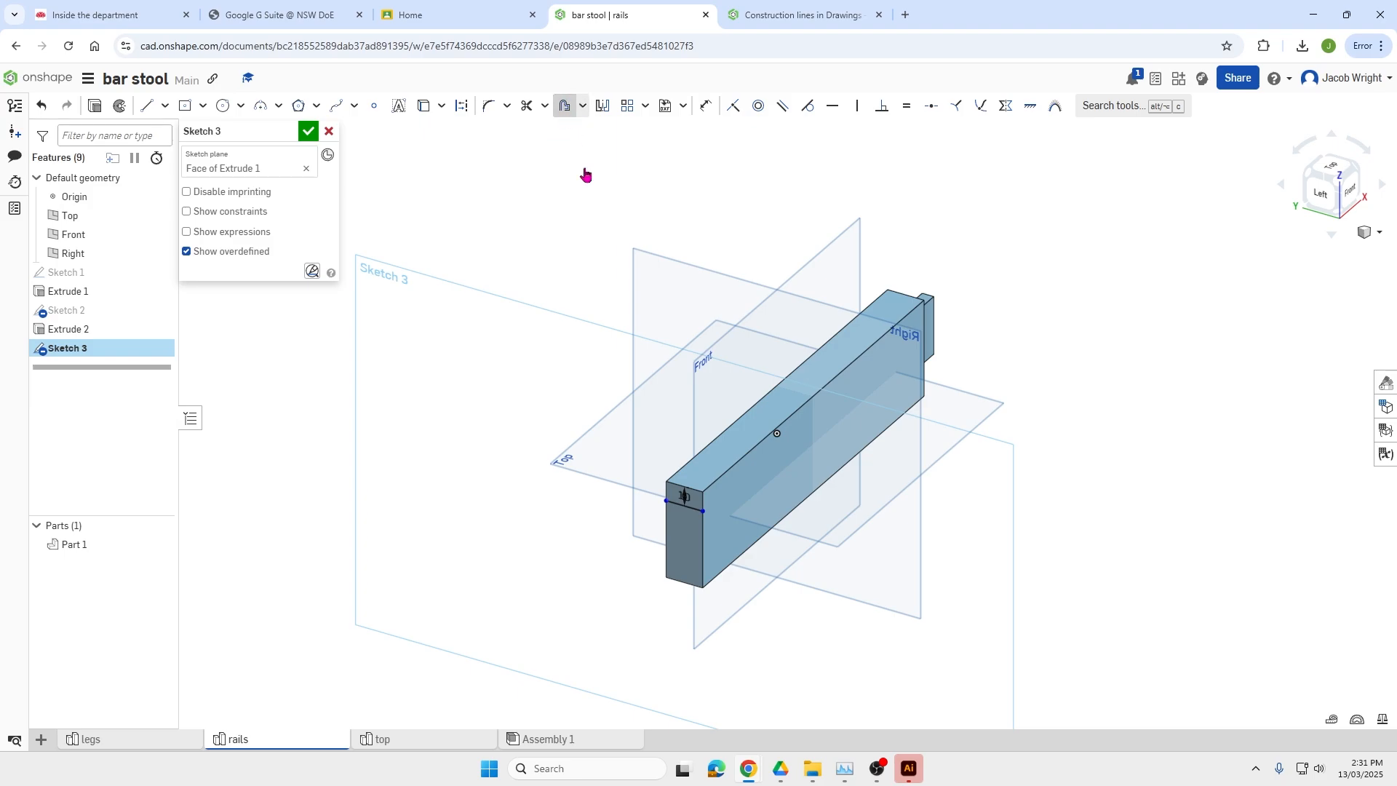
pyautogui.click(688, 560)
pyautogui.press('Escape')
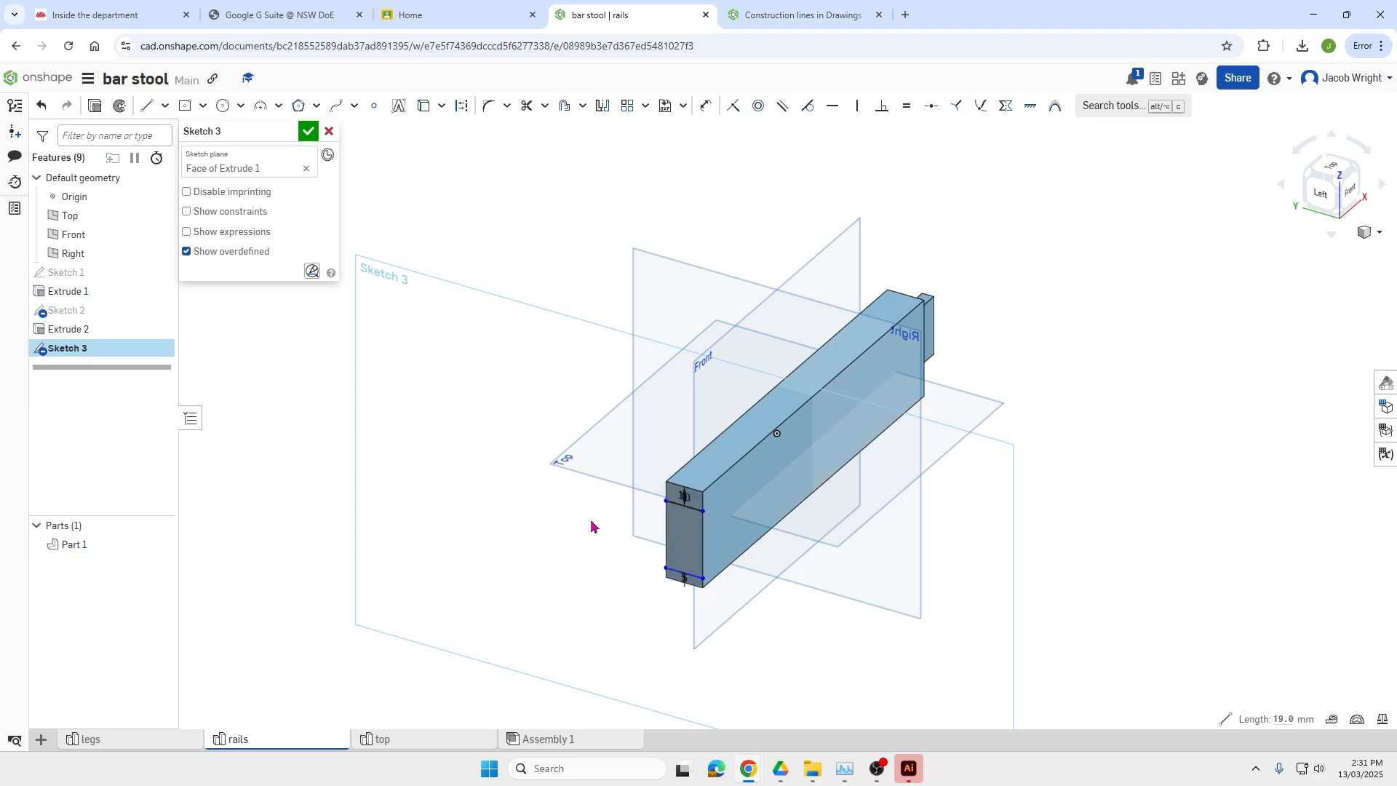
pyautogui.write('10')
pyautogui.press('Return')
# Offset the front vertical edge of the rail's plain end face 6.5 mm inward.
pyautogui.click(565, 106)
pyautogui.click(703, 535)
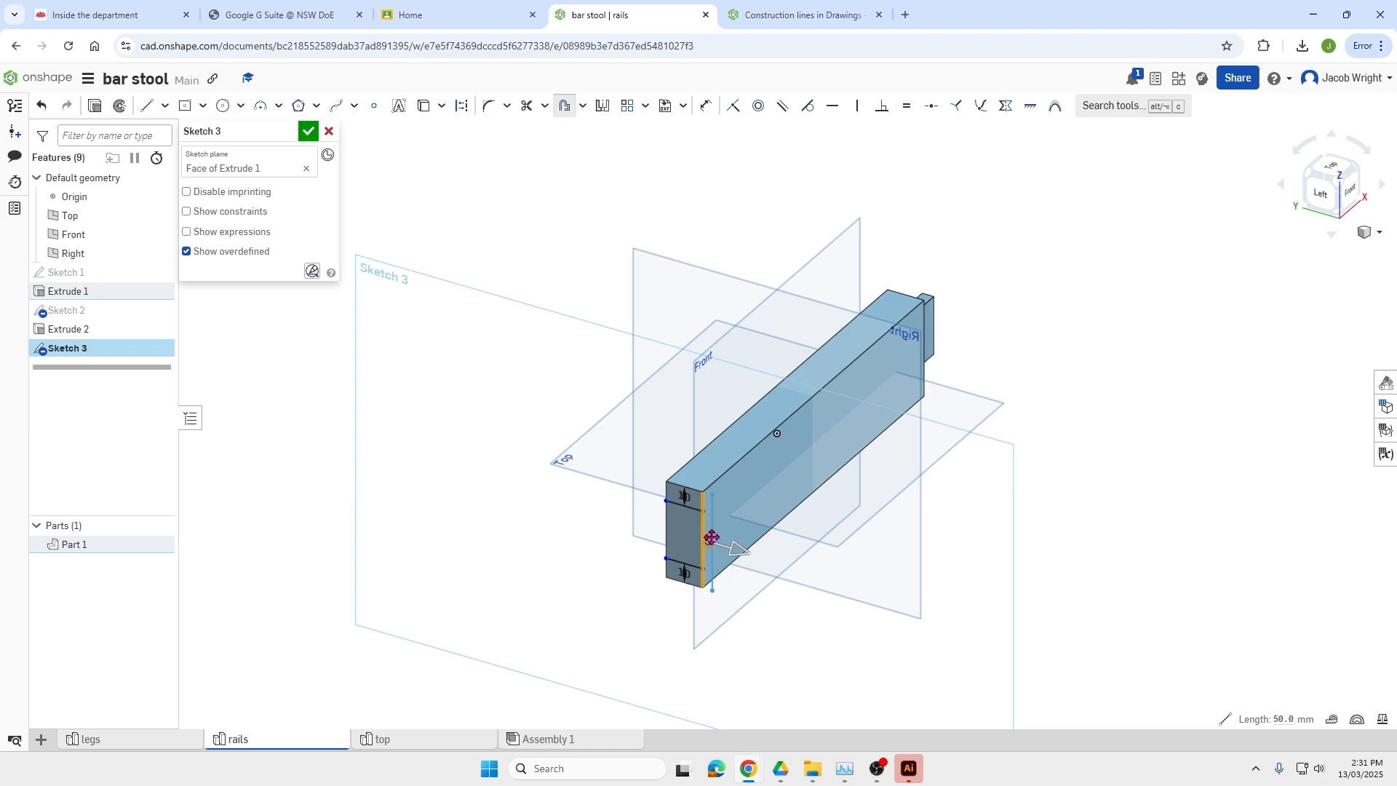
pyautogui.click(601, 497)
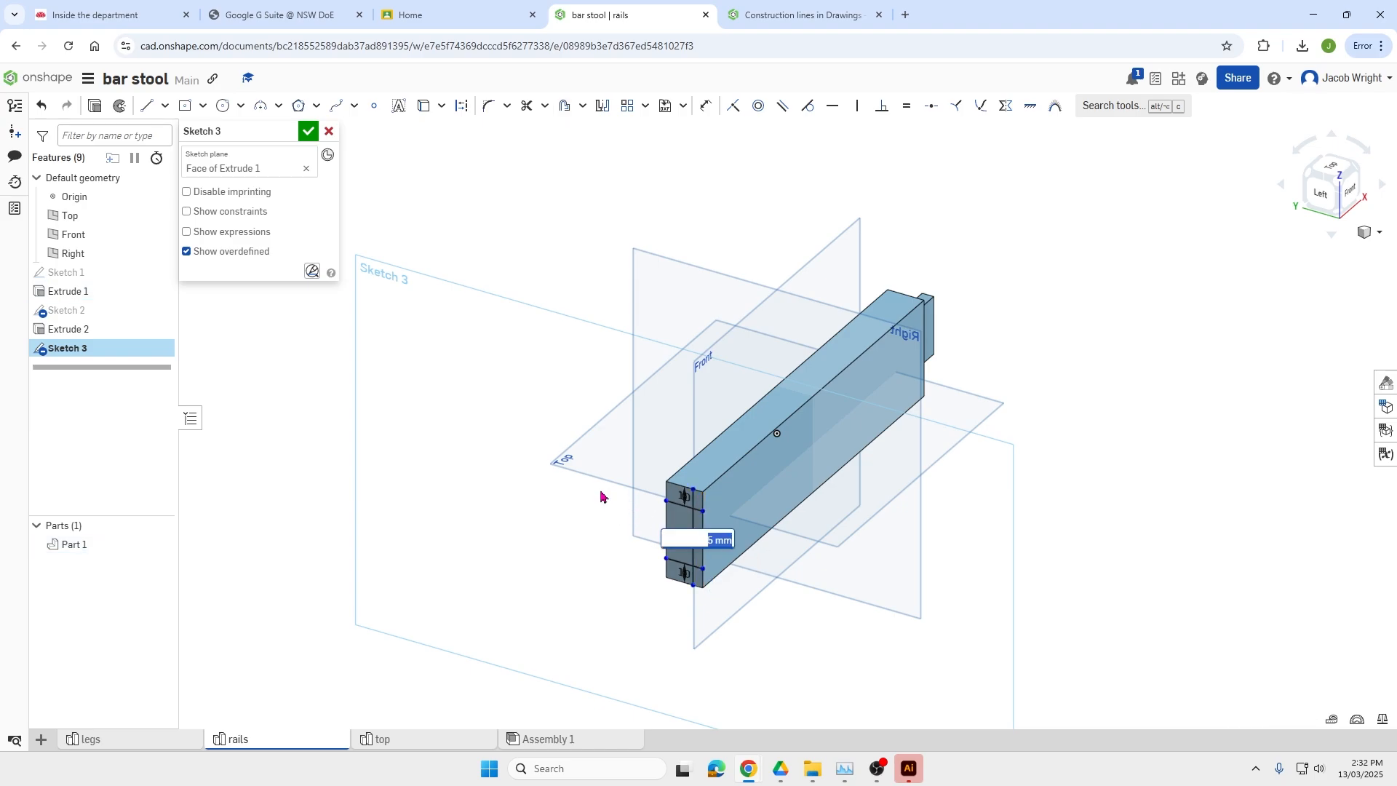
pyautogui.write('6.5')
pyautogui.press('Return')
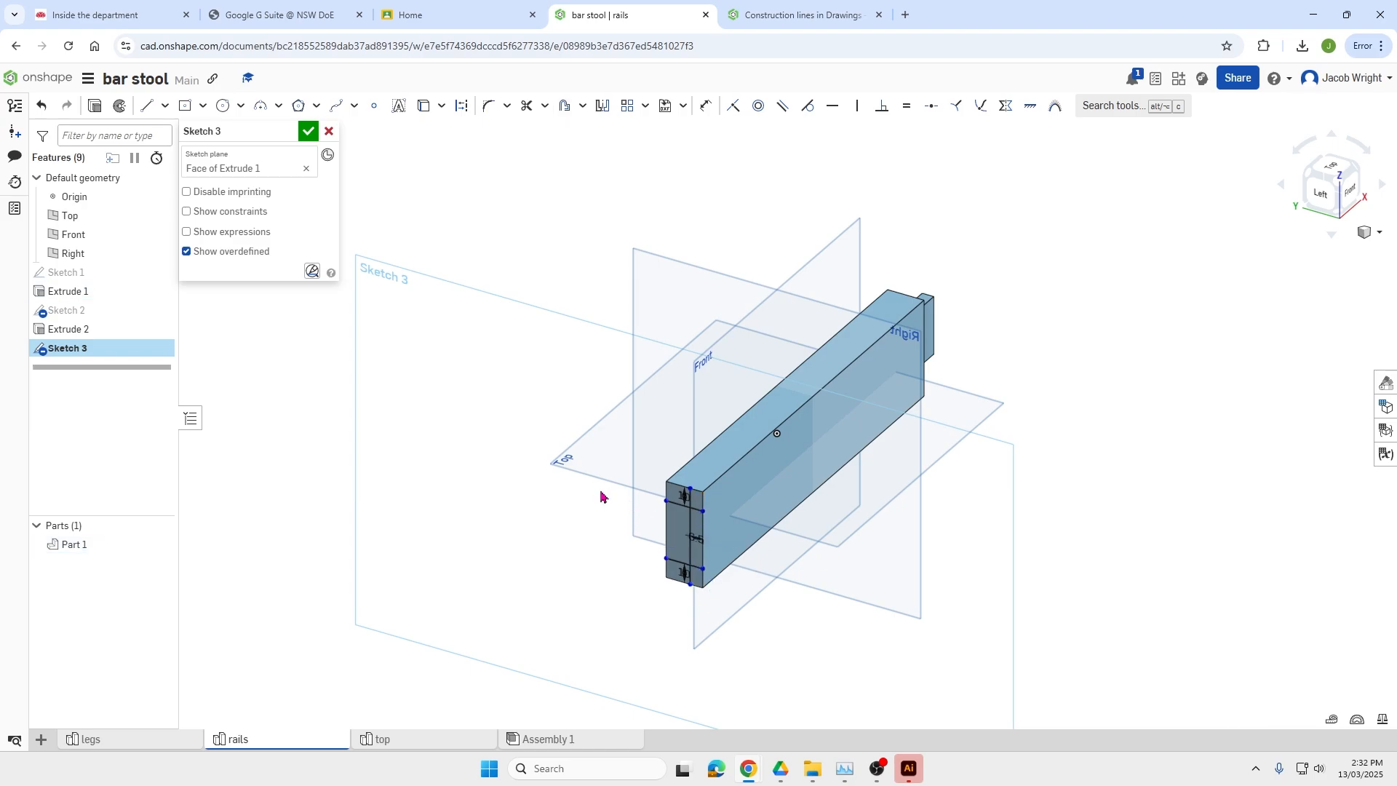
# Offset the rear vertical edge of the rail's plain end face 6.5 mm inward and finish the sketch.
pyautogui.scroll(3, 623, 512)
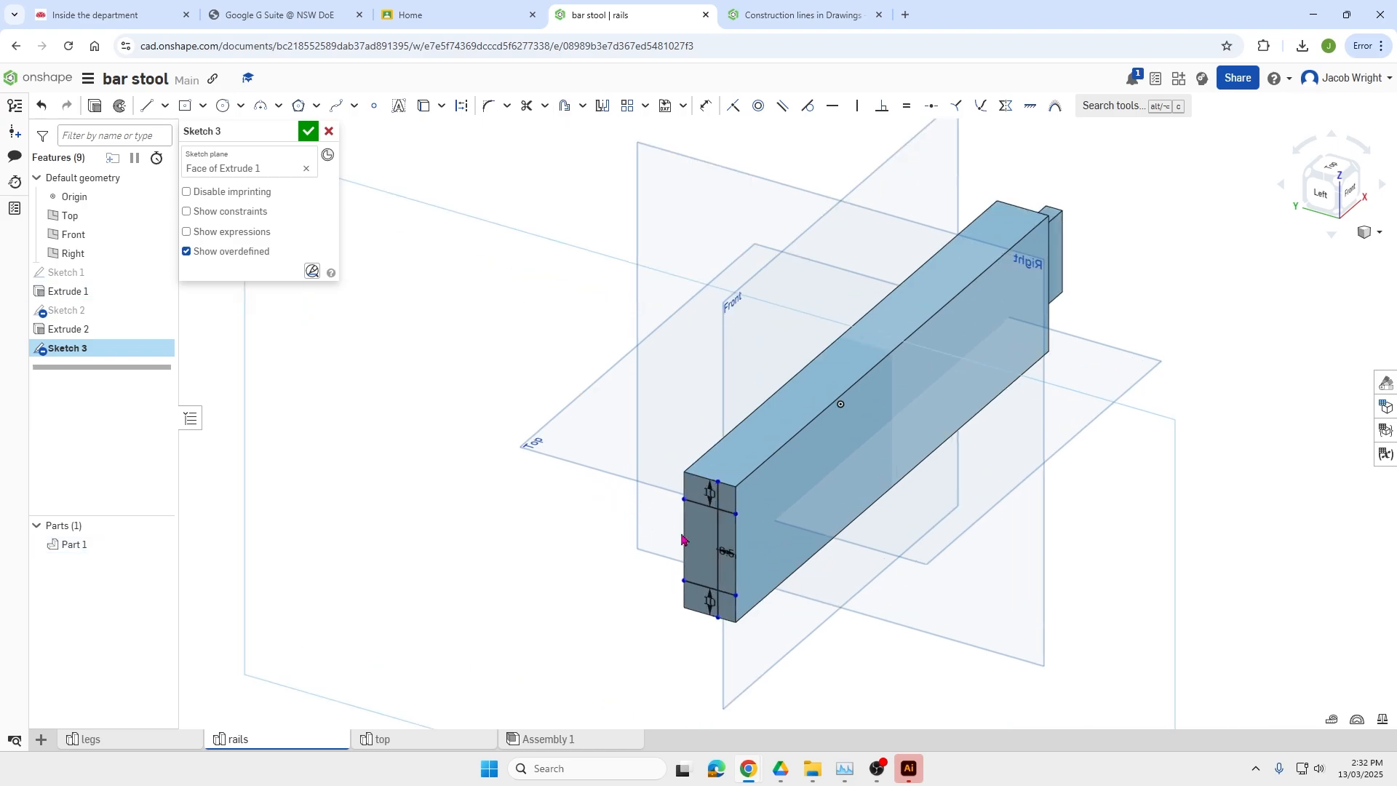
pyautogui.click(565, 106)
pyautogui.click(686, 544)
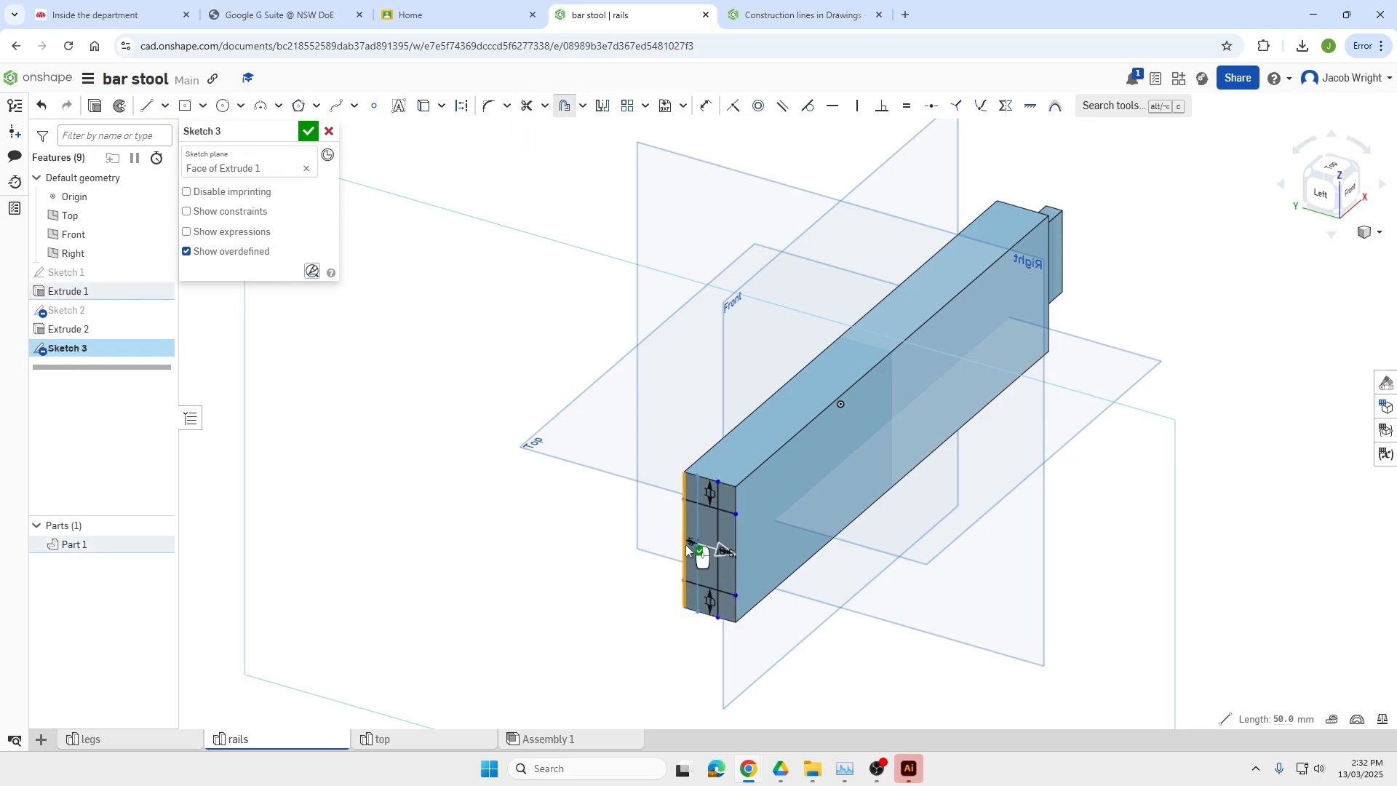
pyautogui.click(629, 516)
pyautogui.write('6.5')
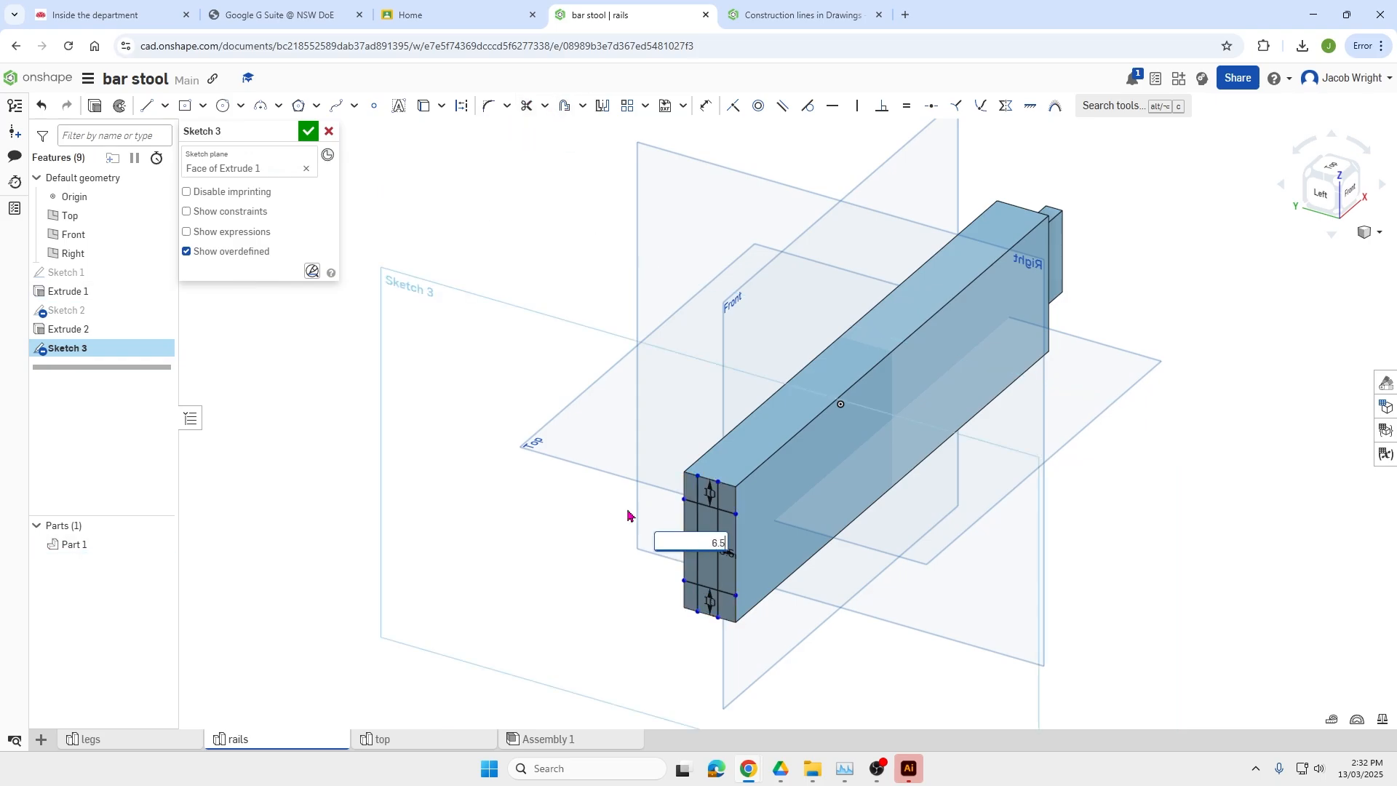
pyautogui.press('Return')
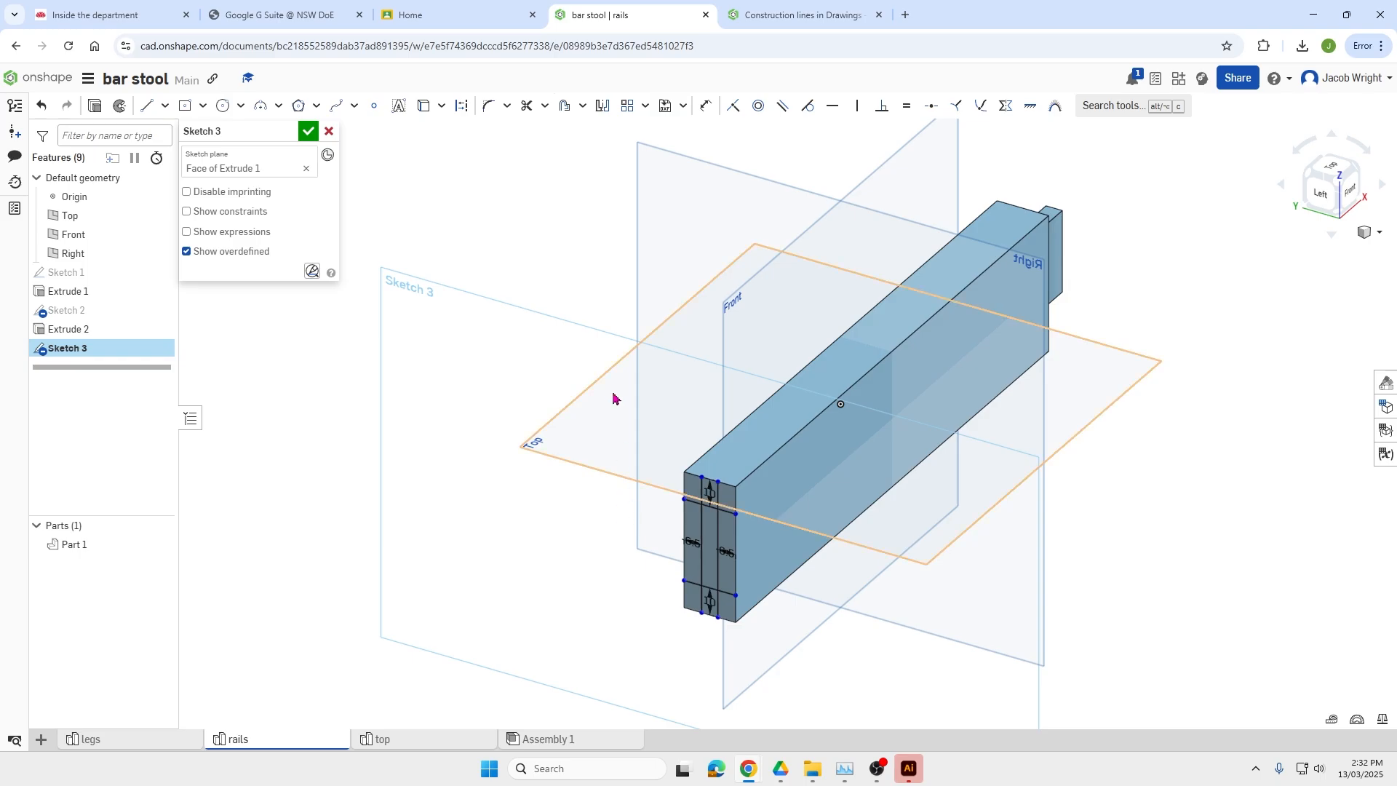
pyautogui.click(309, 131)
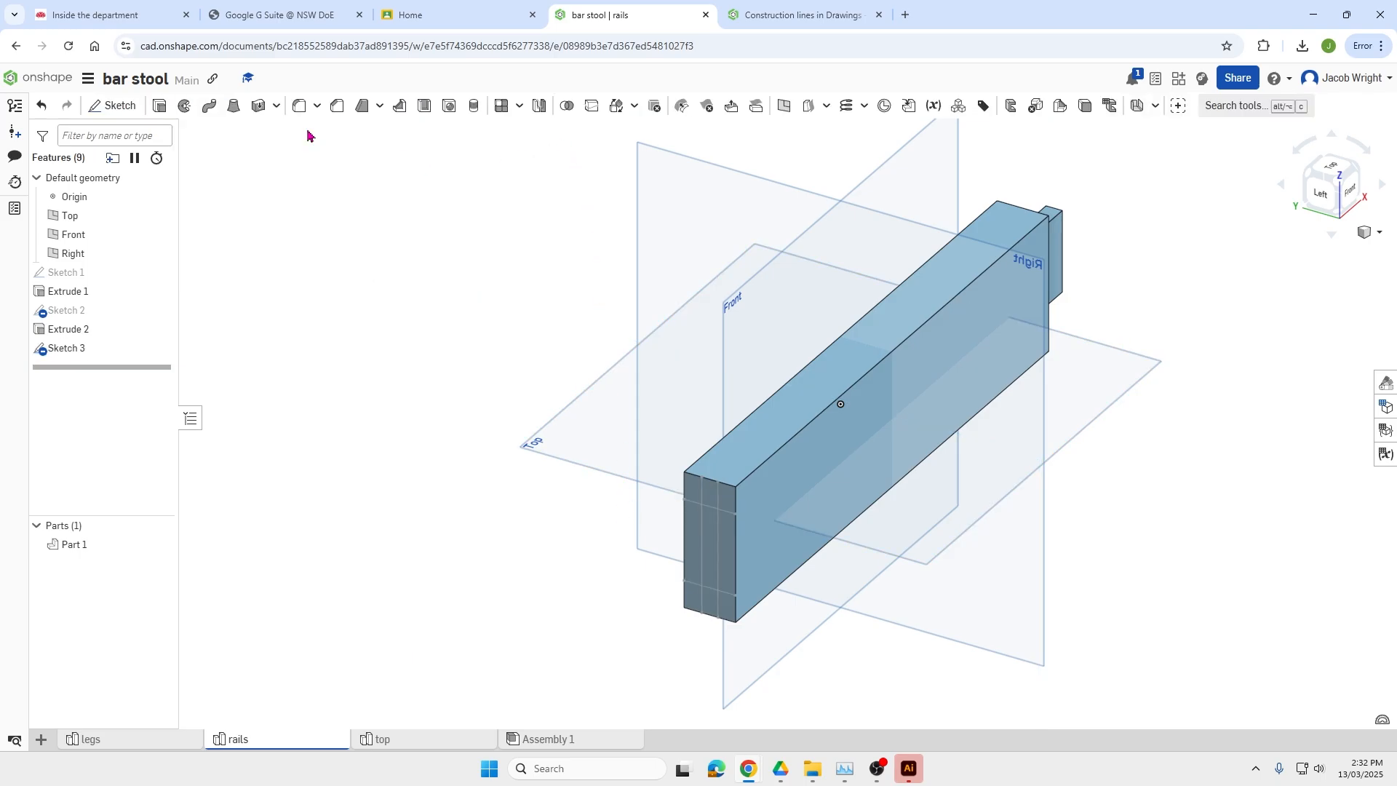
# Extrude the central rectangle on the rail's second end face outward 20 mm, adding it to the rail as a tenon.
pyautogui.click(161, 106)
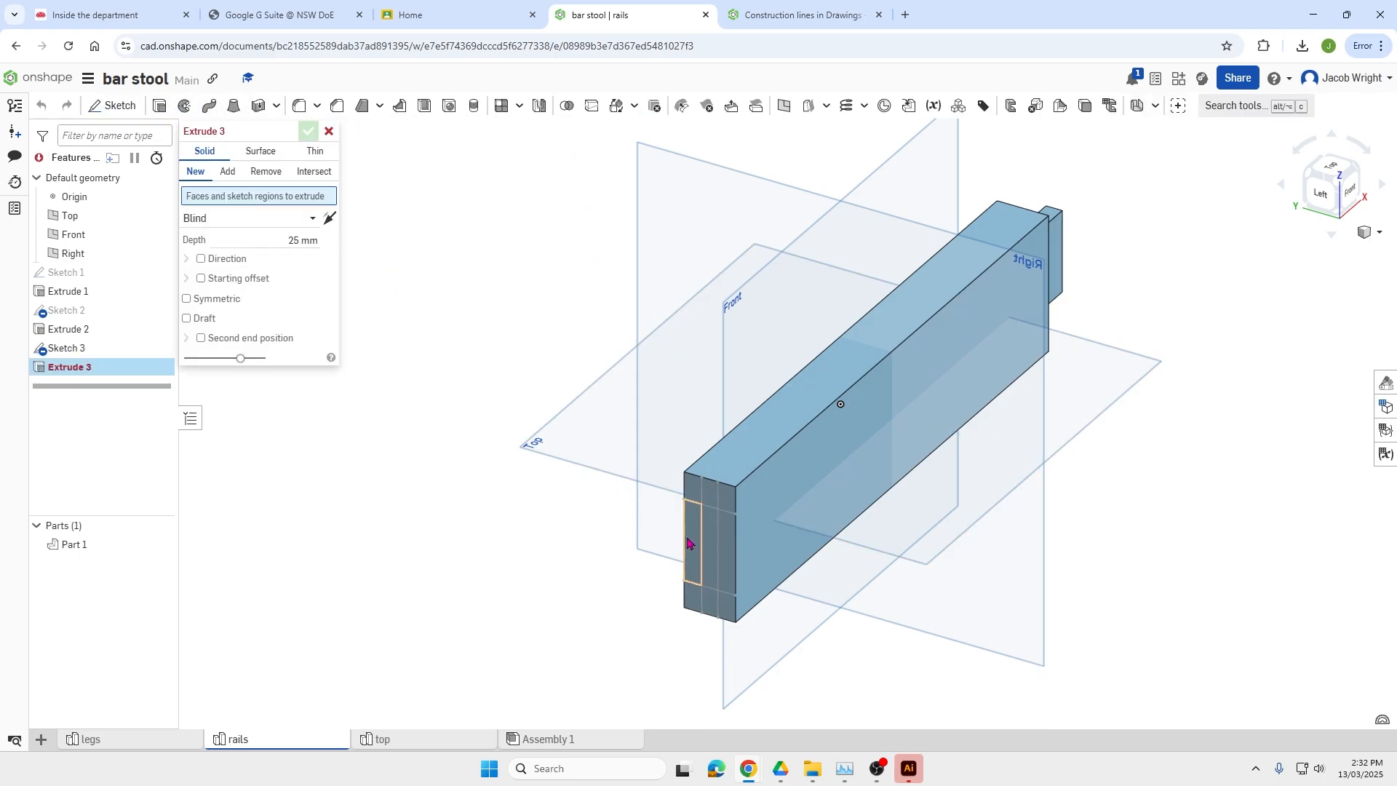
pyautogui.click(709, 534)
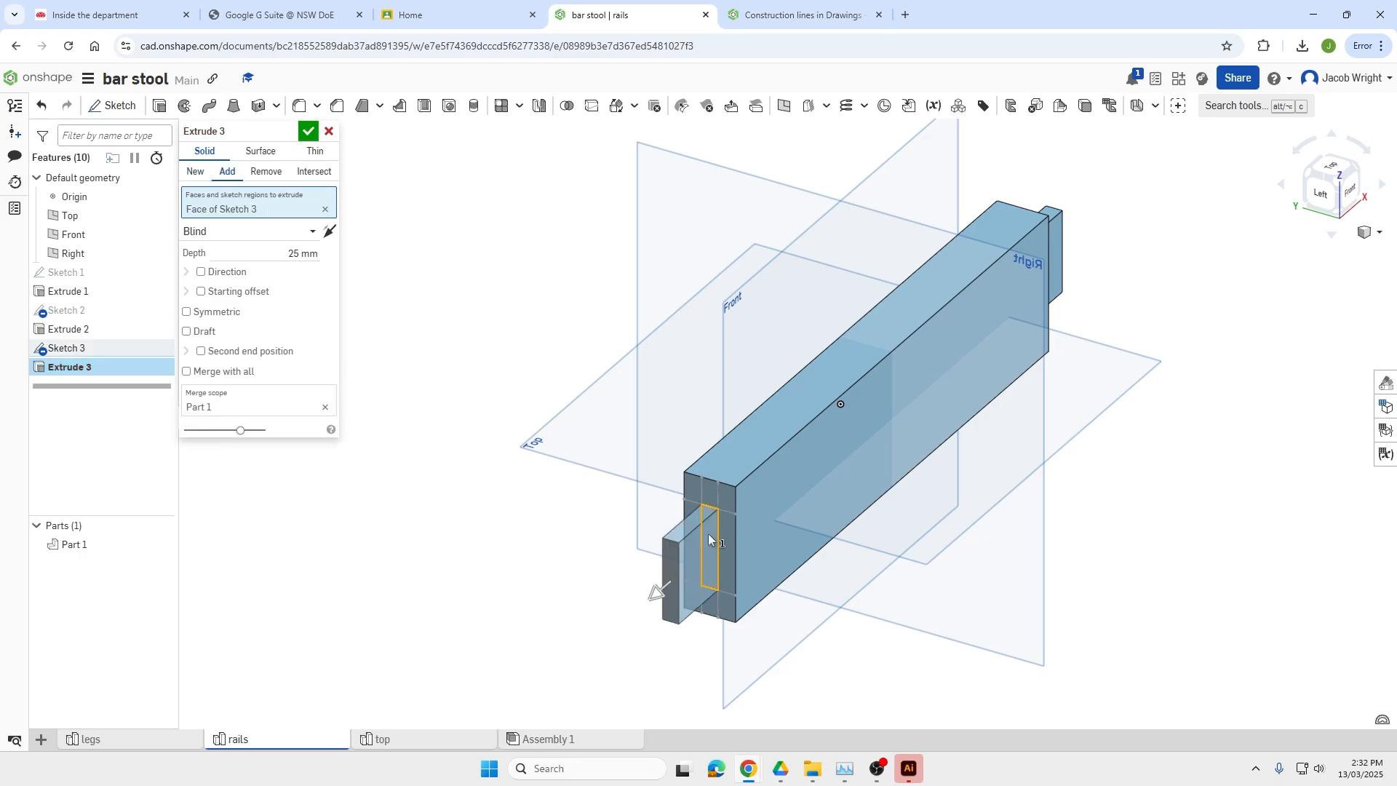
pyautogui.click(298, 254)
pyautogui.press('BackSpace')
pyautogui.write('20')
pyautogui.press('Return')
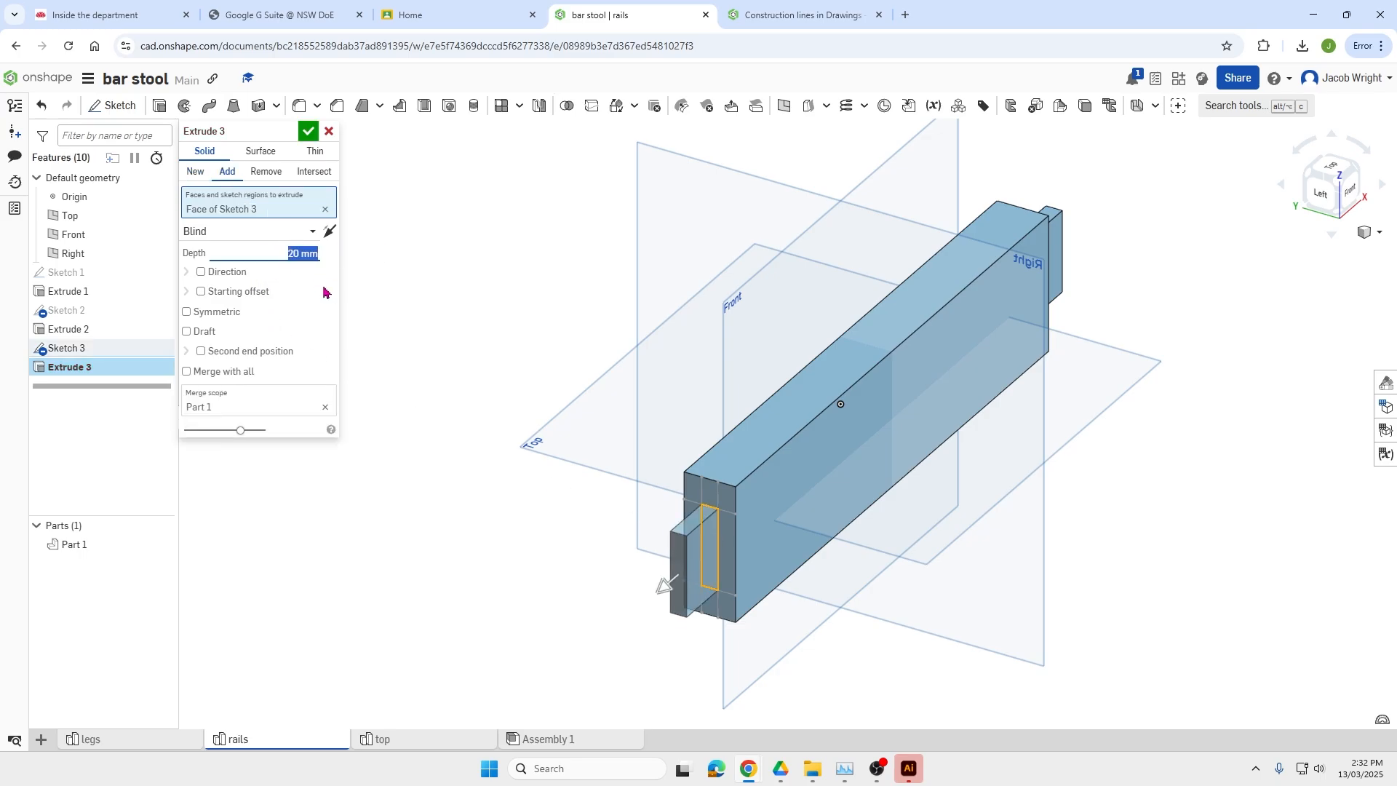
pyautogui.click(308, 131)
# Check the rail with its tenons at both ends and open the legs Part Studio.
pyautogui.moveTo(868, 464); pyautogui.dragTo(842, 459, button='right')
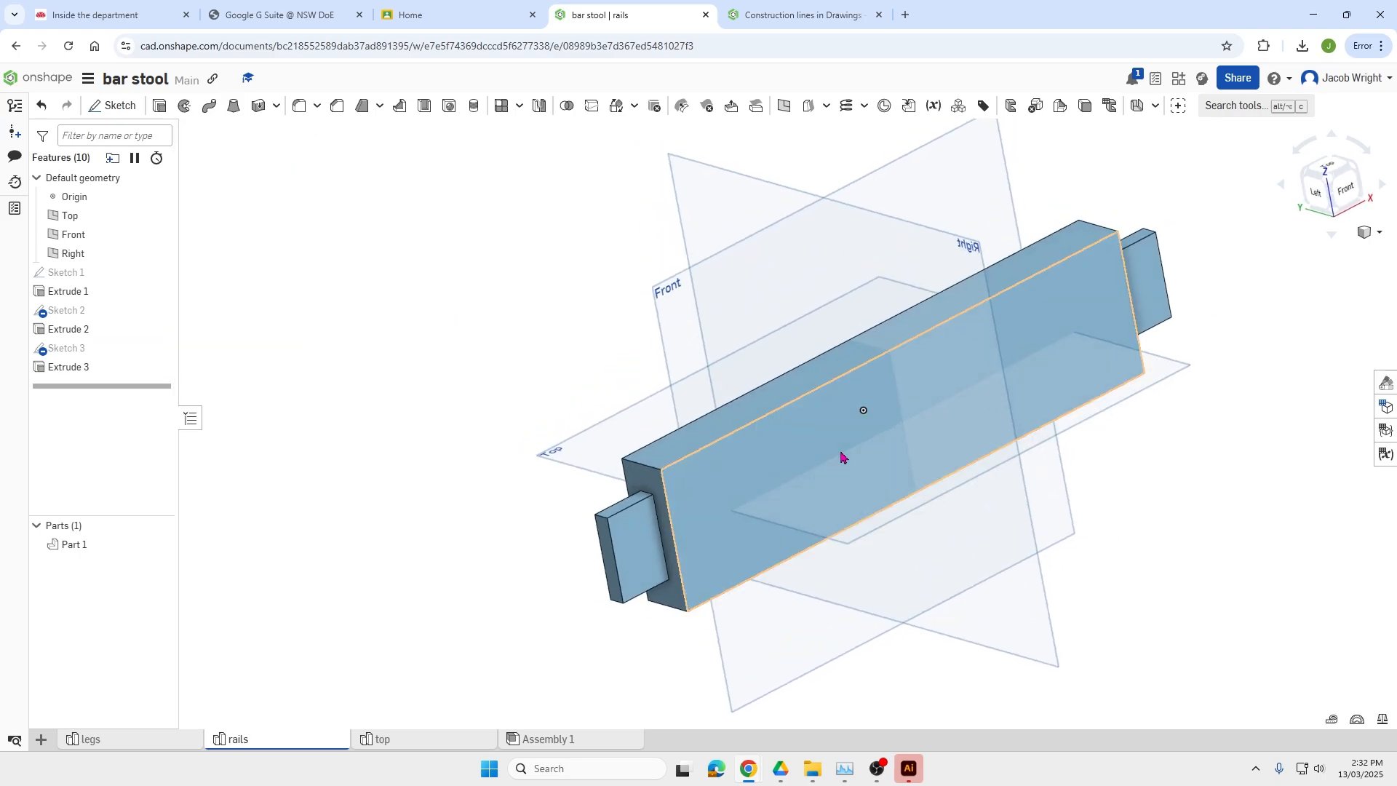
pyautogui.click(1356, 169)
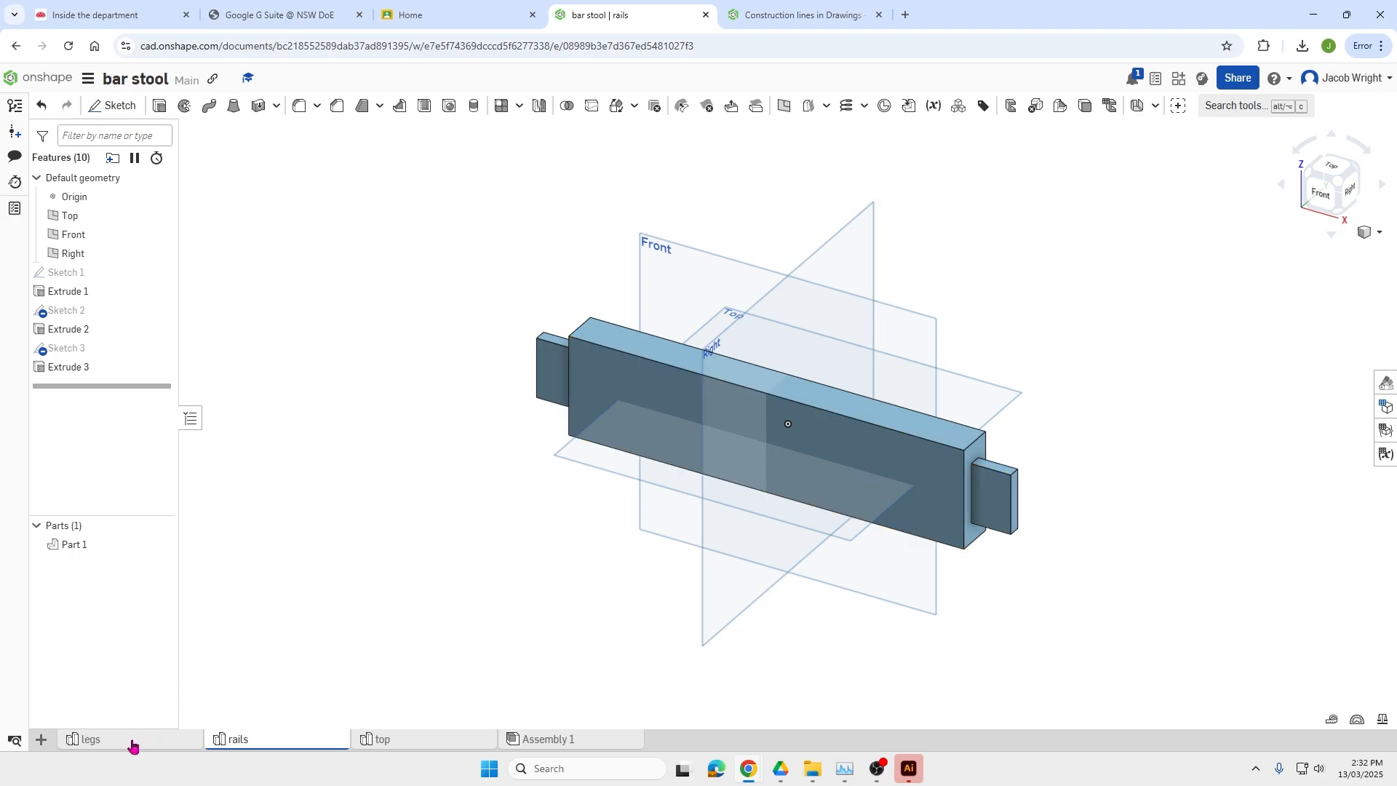
pyautogui.moveTo(128, 742)
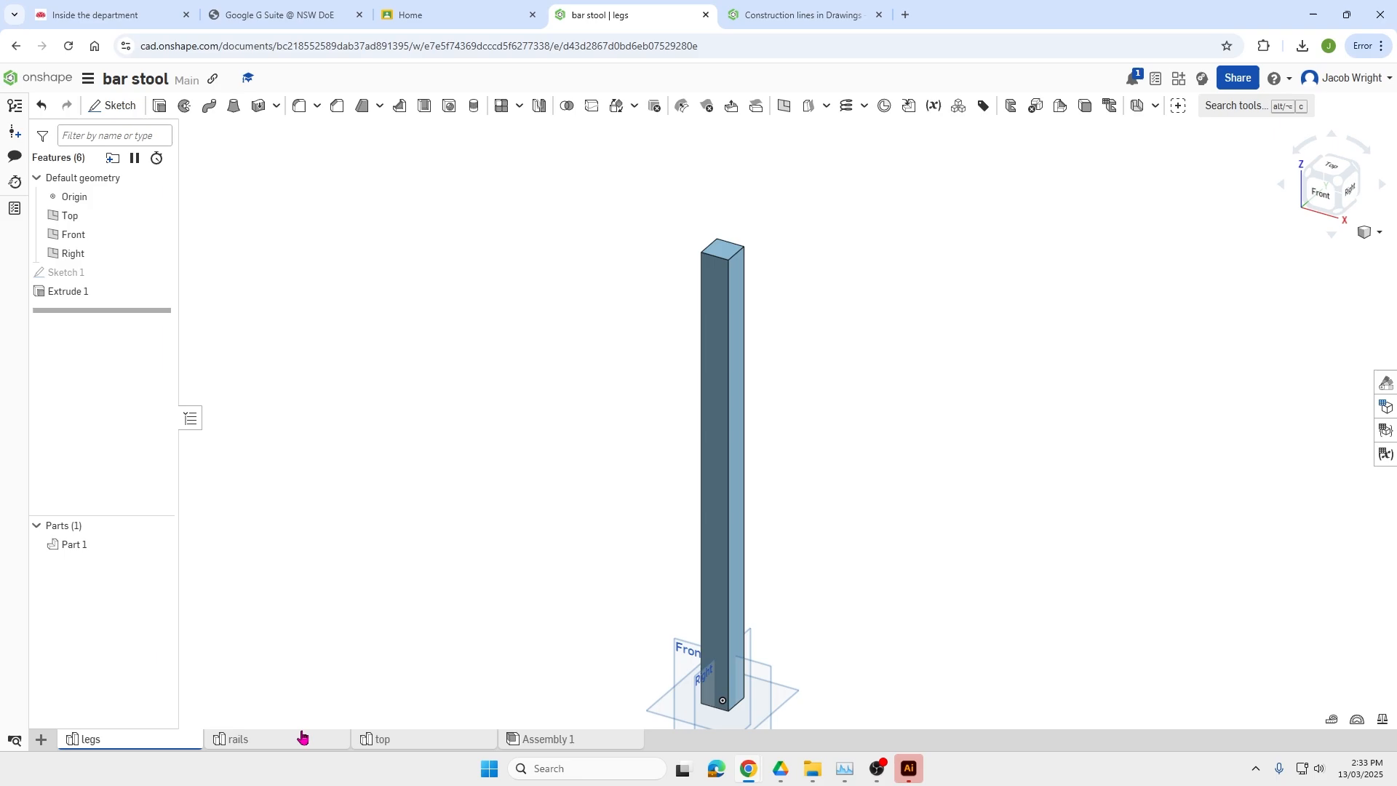
# Start a sketch on the leg's front face and offset its left vertical edge 6.5 mm inward.
pyautogui.click(281, 739)
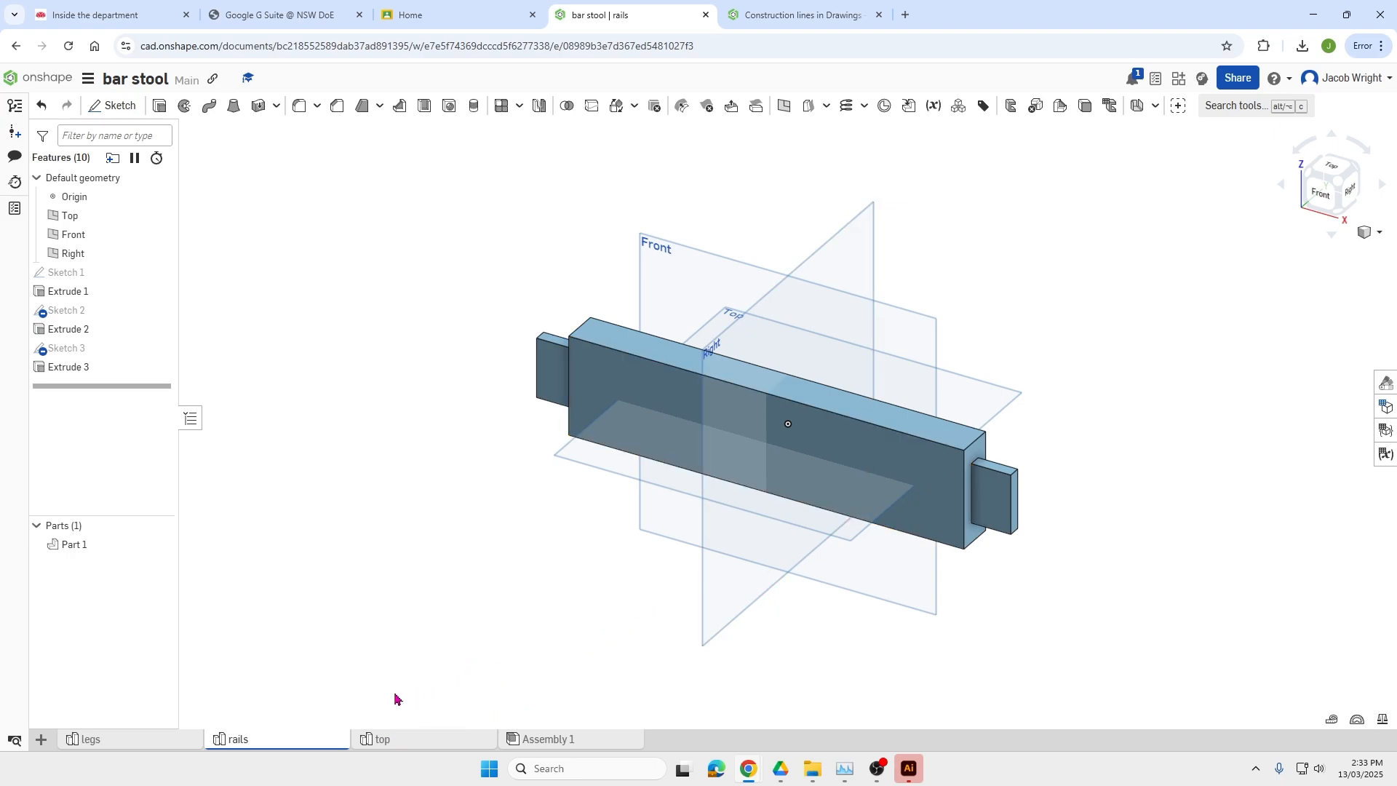
pyautogui.click(144, 741)
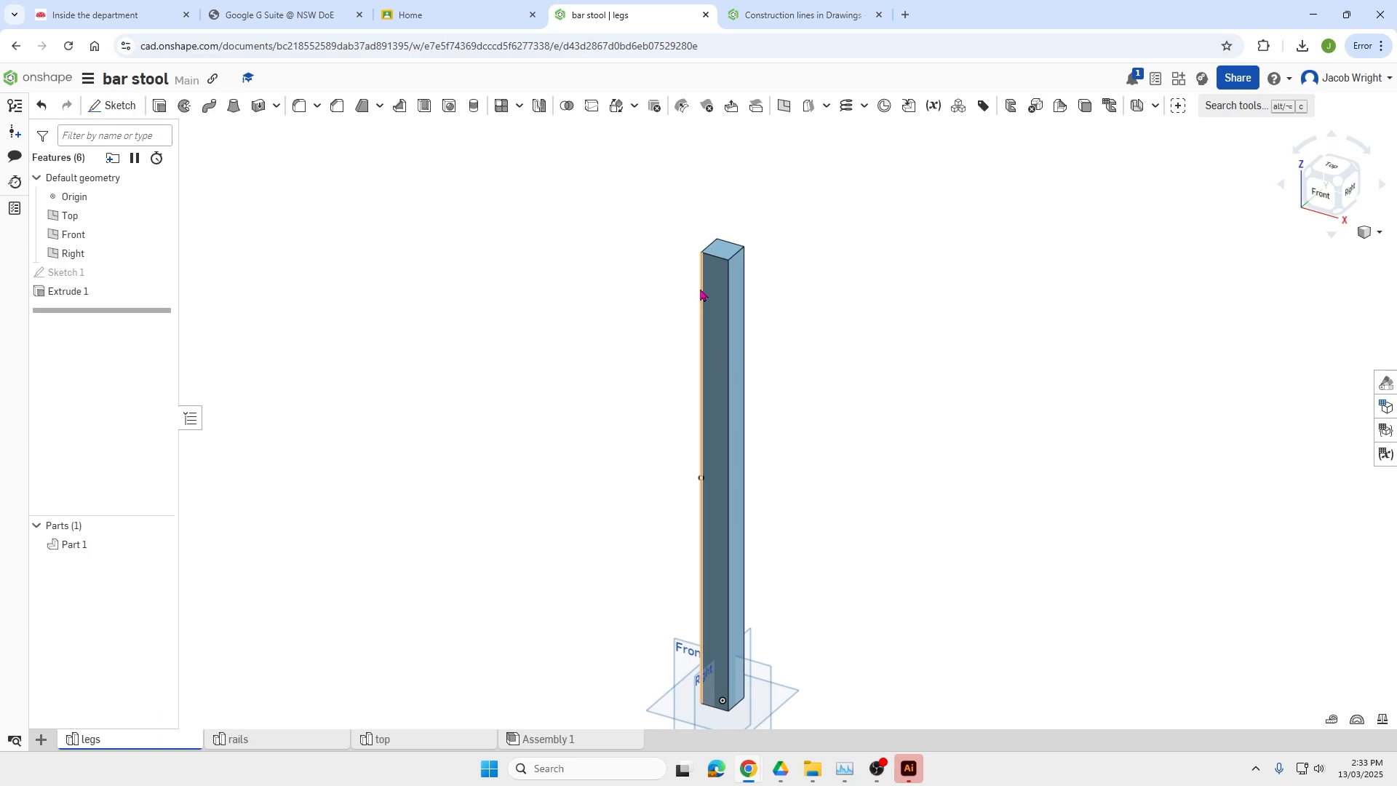
pyautogui.click(120, 109)
pyautogui.click(717, 304)
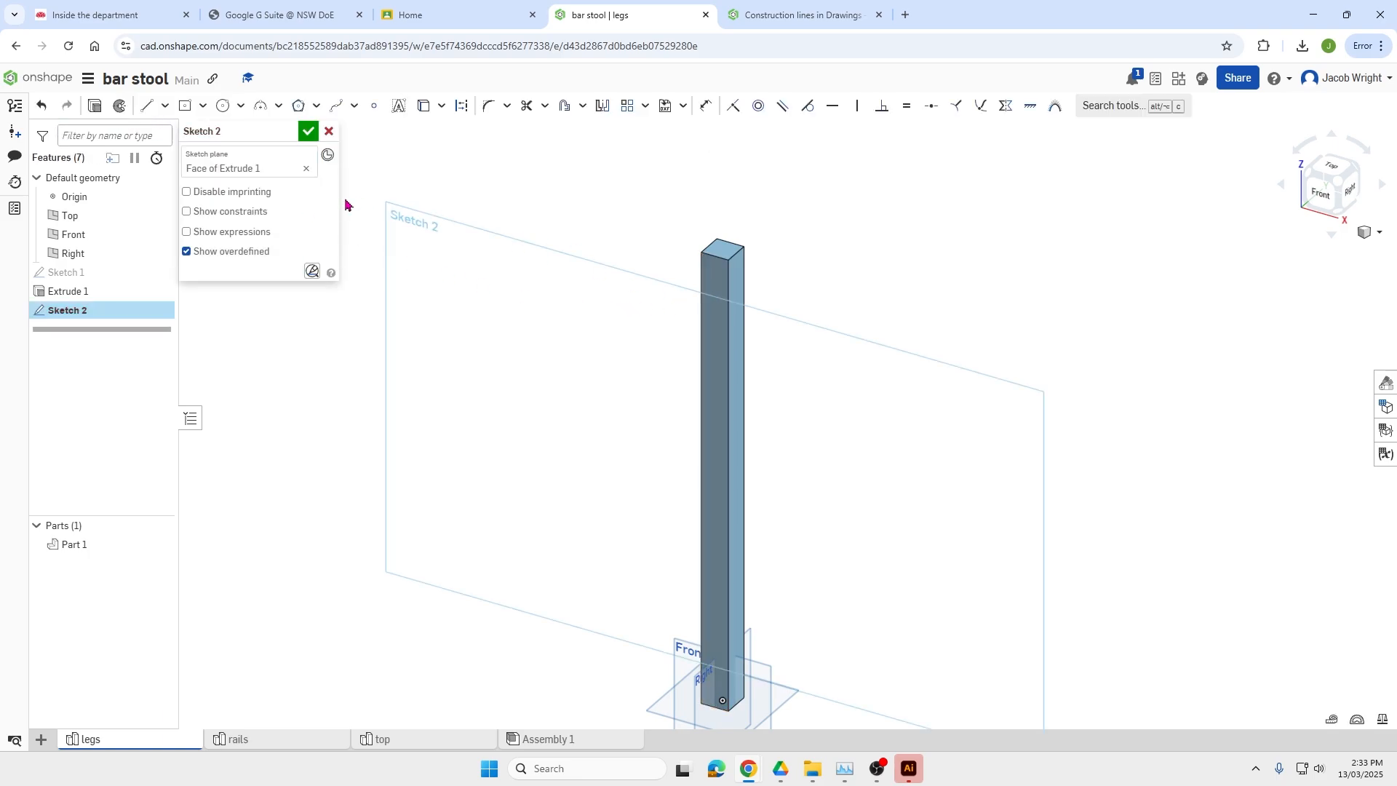
pyautogui.click(558, 110)
pyautogui.click(700, 299)
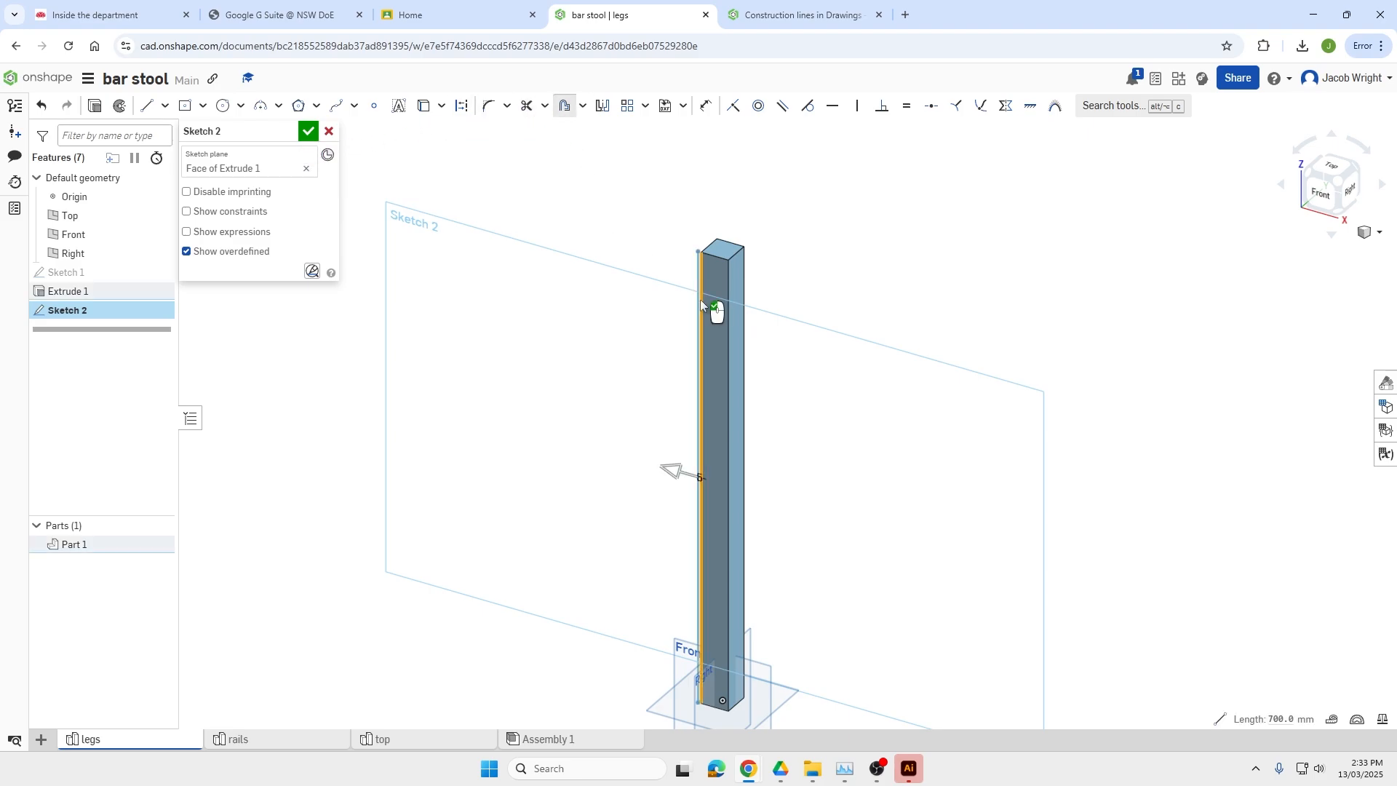
pyautogui.click(671, 478)
pyautogui.write('6')
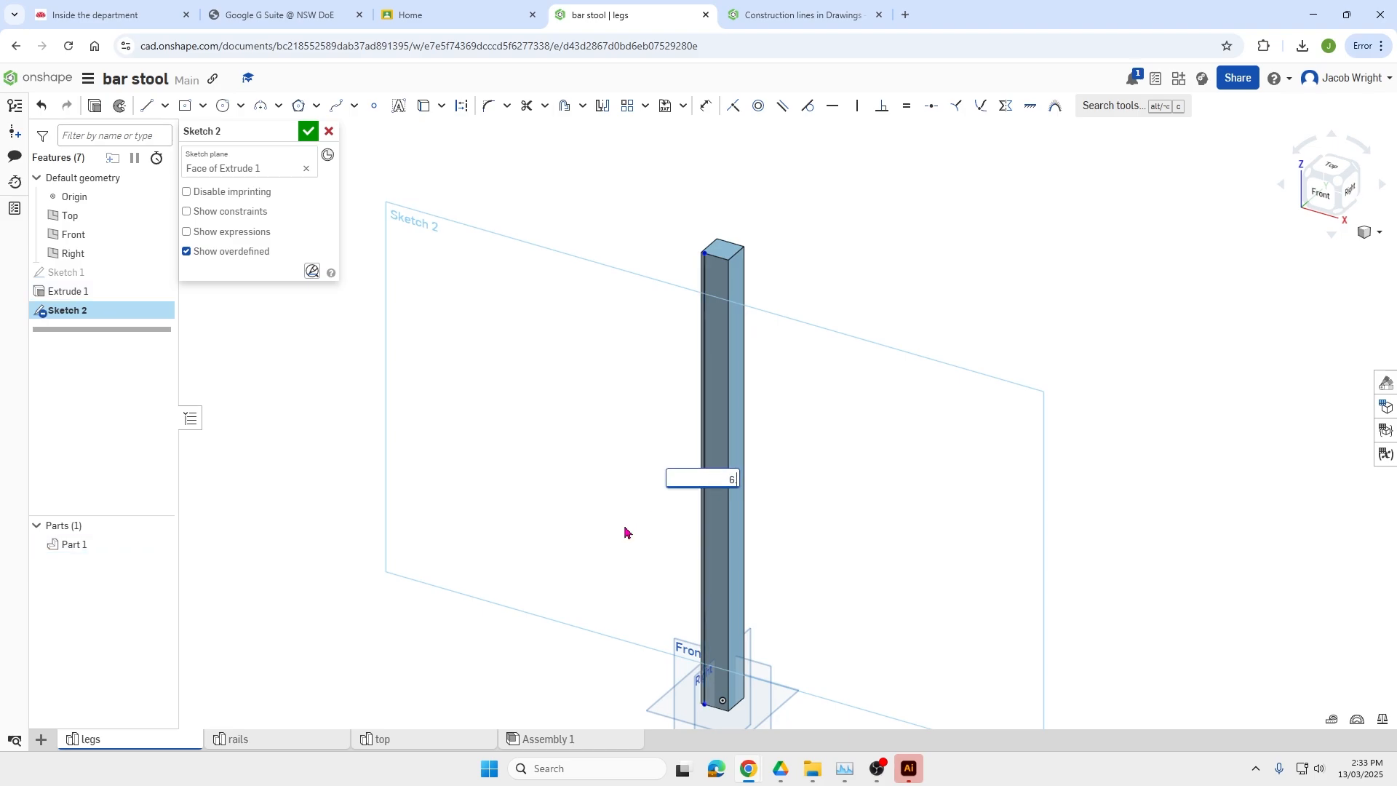
pyautogui.write('.5')
pyautogui.press('Return')
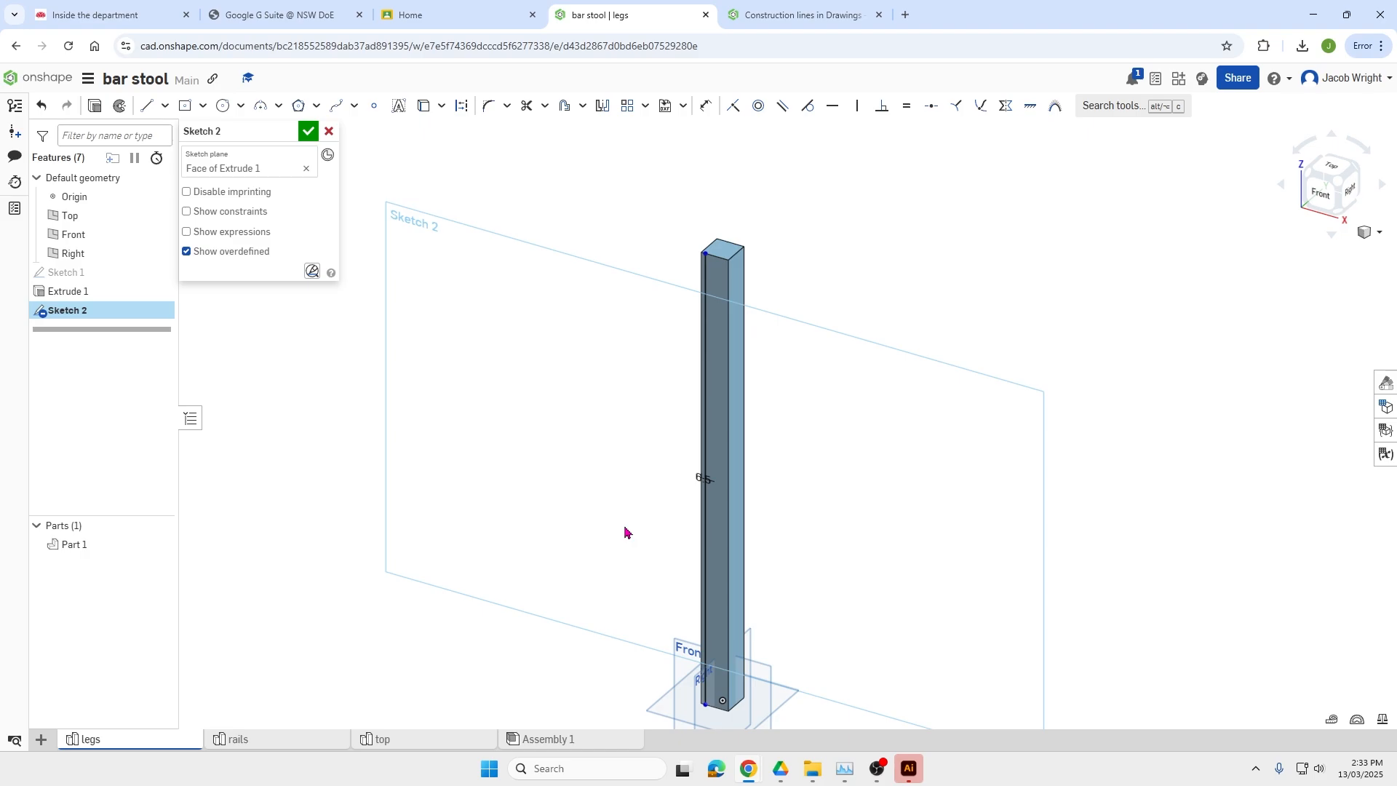
# Set the offset distance between the leg's left edge and the vertical sketch line to 11.5 mm.
pyautogui.scroll(3, 709, 272)
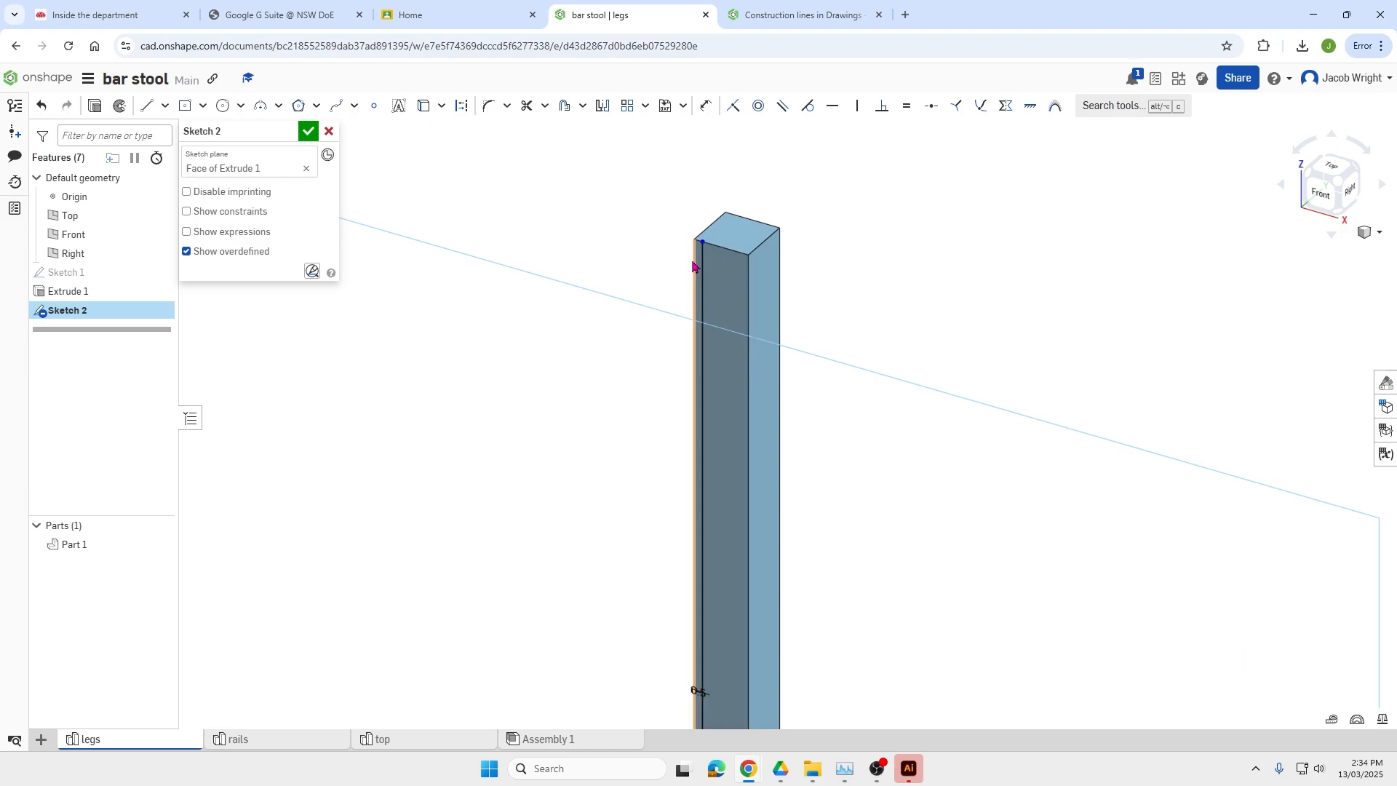
pyautogui.scroll(-4, 652, 552)
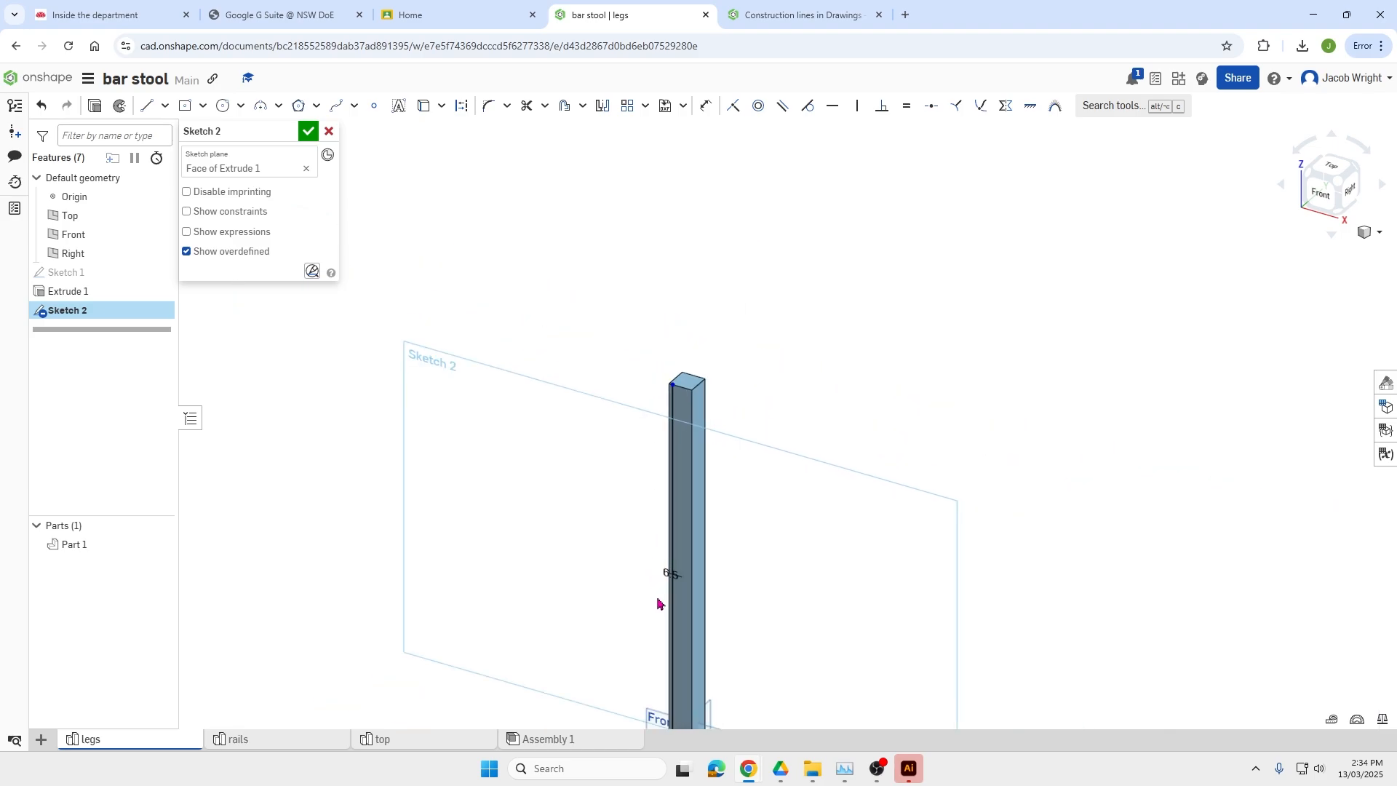
pyautogui.scroll(6, 664, 601)
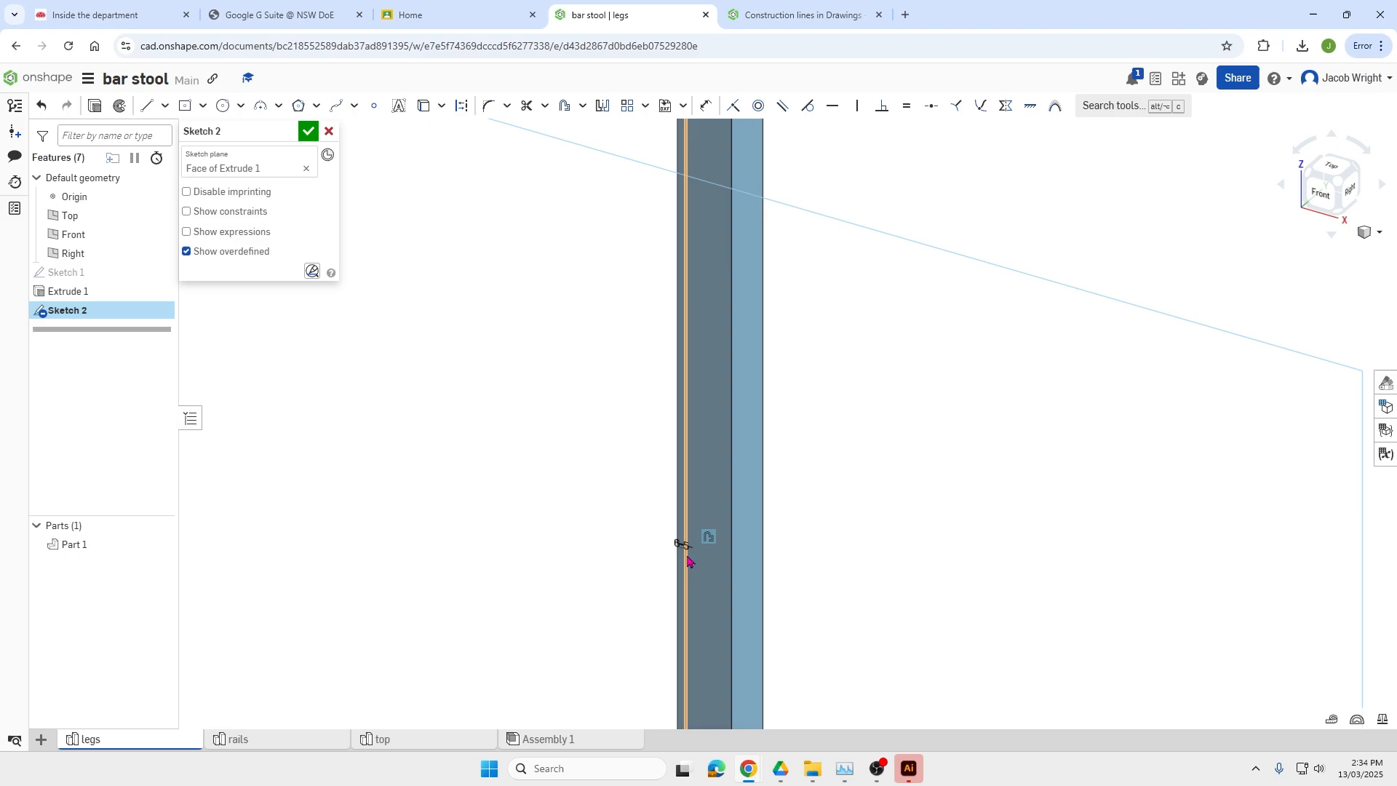
pyautogui.scroll(-3, 665, 287)
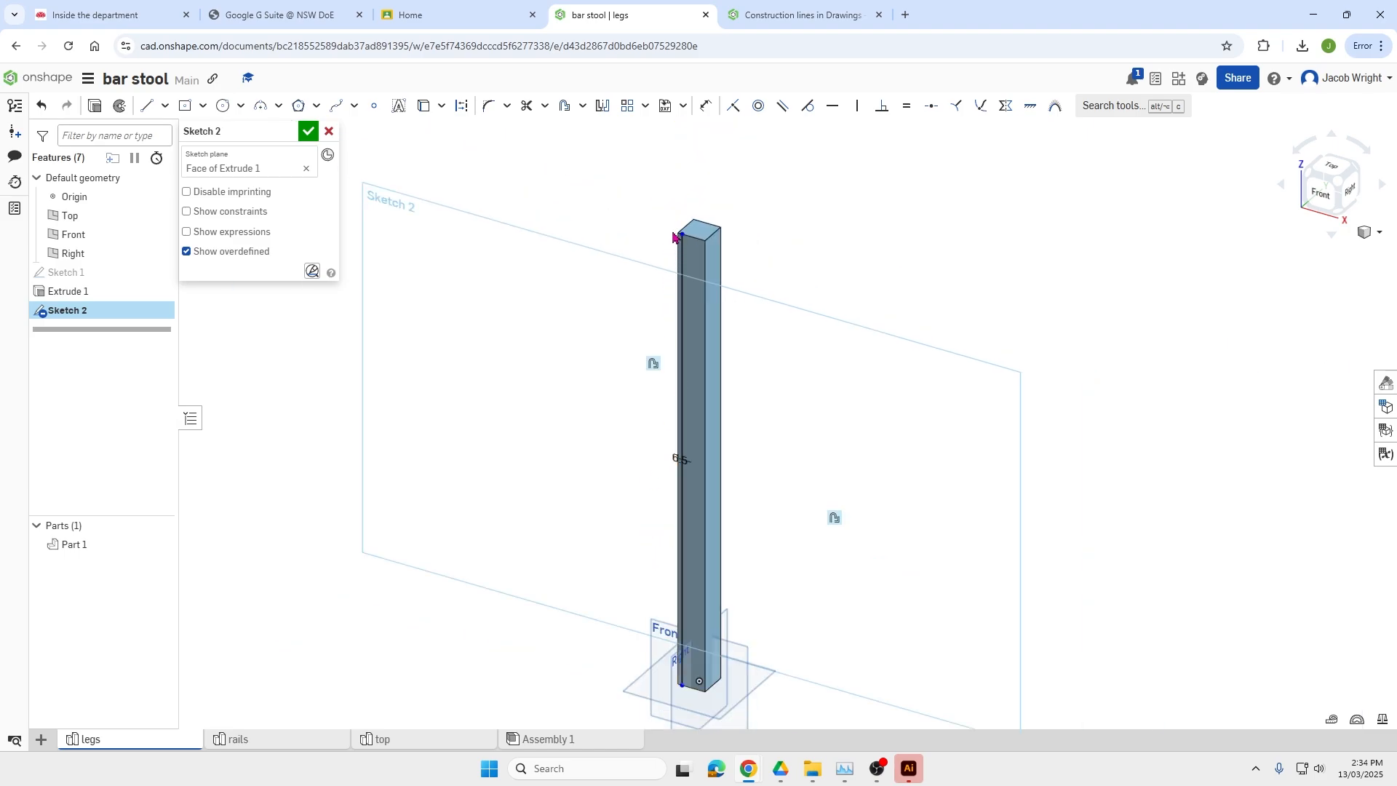
pyautogui.scroll(2, 674, 237)
pyautogui.scroll(2, 674, 238)
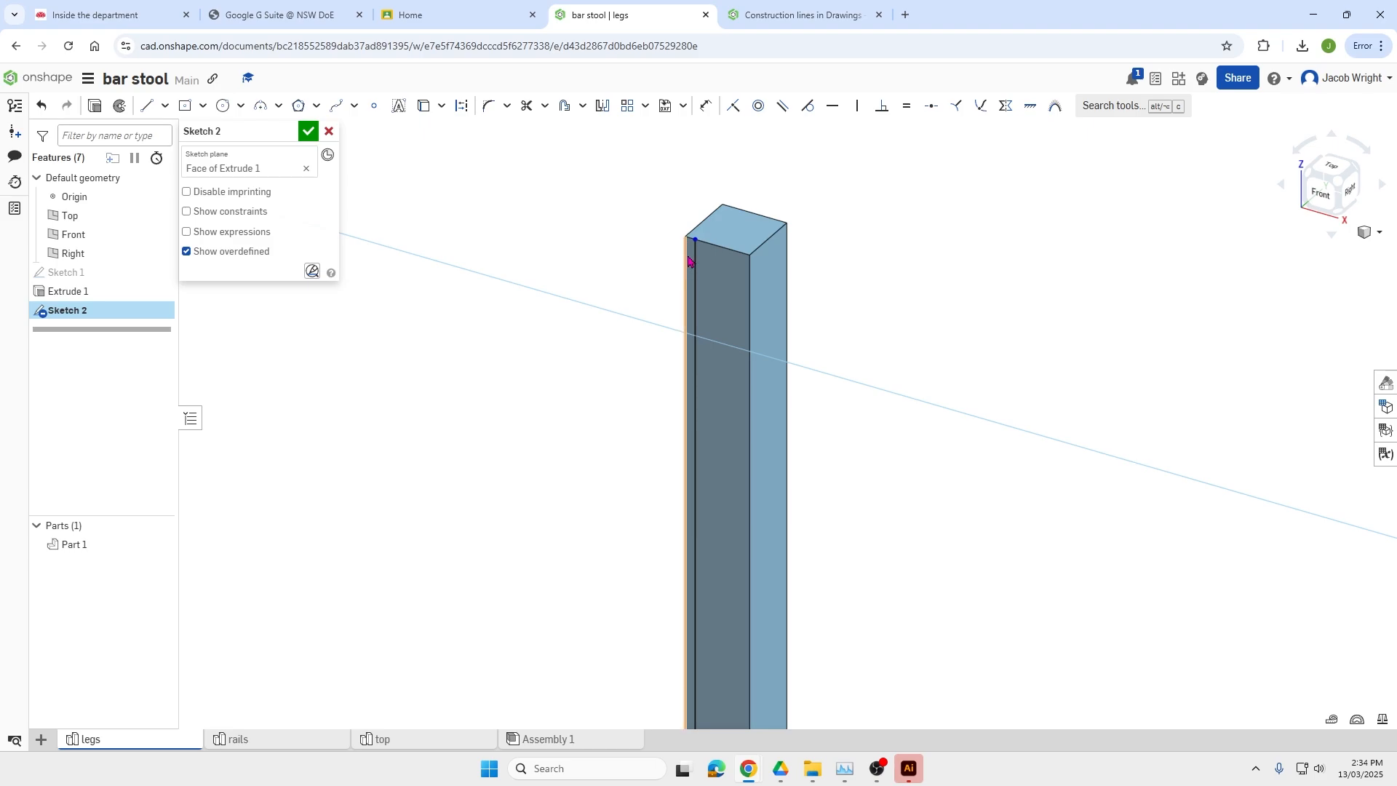
pyautogui.scroll(-5, 692, 382)
pyautogui.scroll(9, 692, 593)
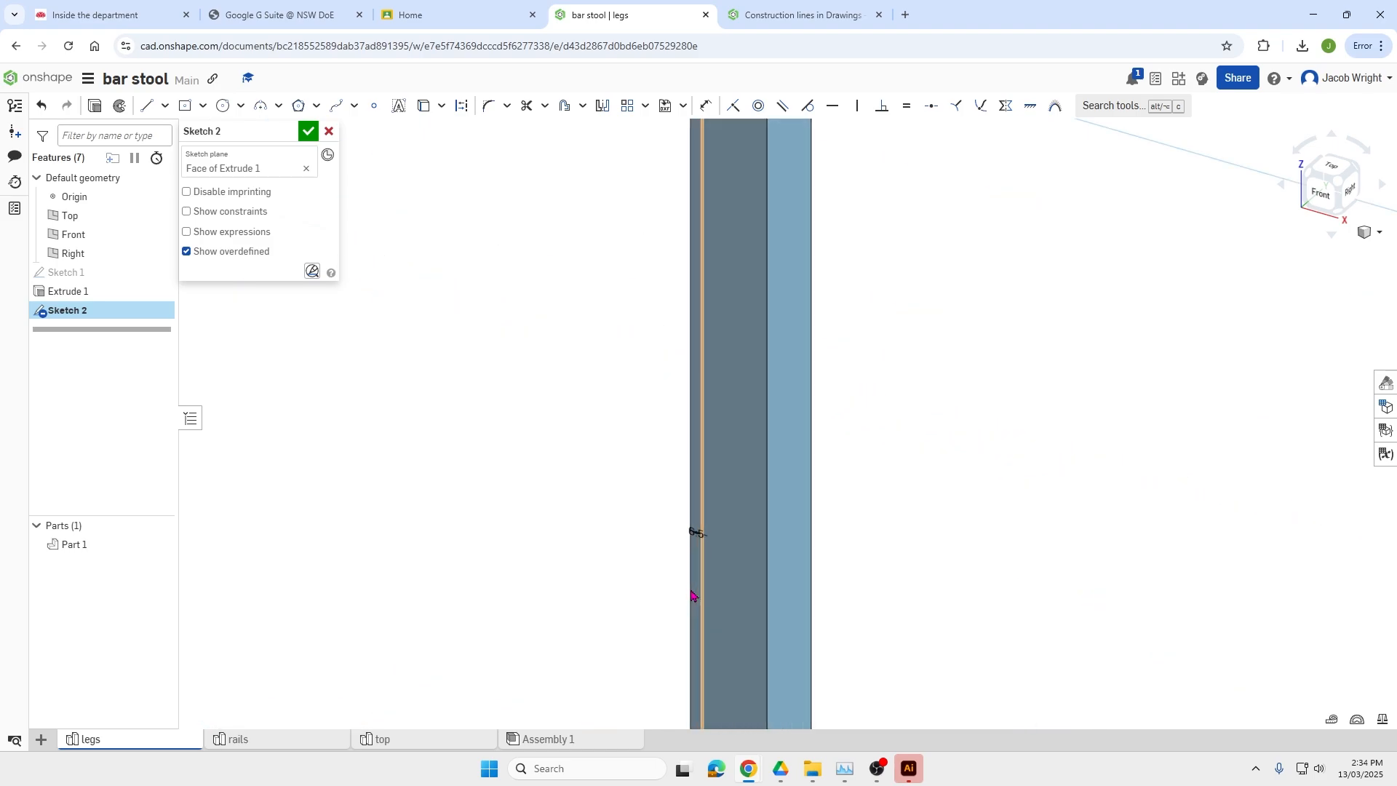
pyautogui.click(702, 478)
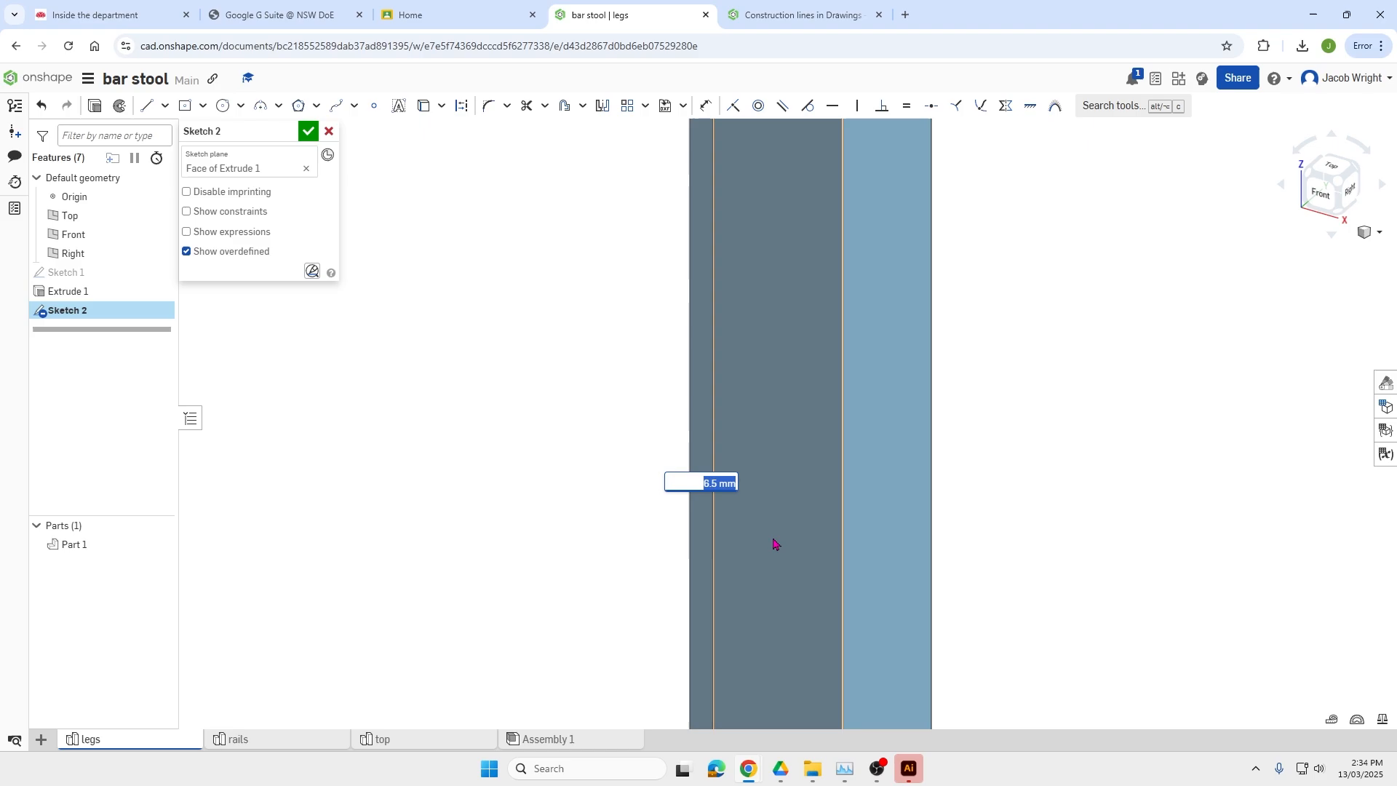
pyautogui.press('BackSpace')
pyautogui.press('Return')
pyautogui.scroll(-5, 742, 477)
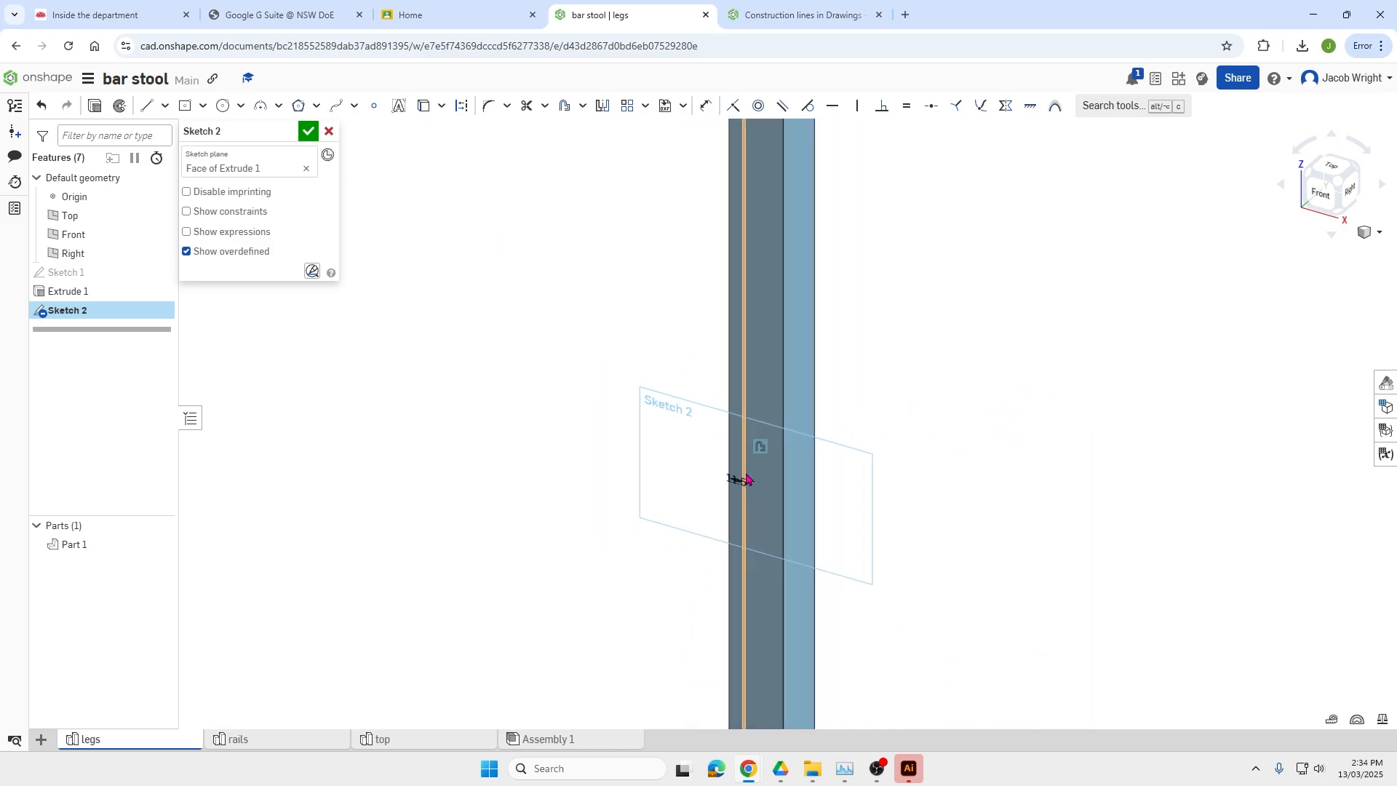
# Offset the top edge of the leg's front face 10 mm downward.
pyautogui.scroll(-1, 748, 478)
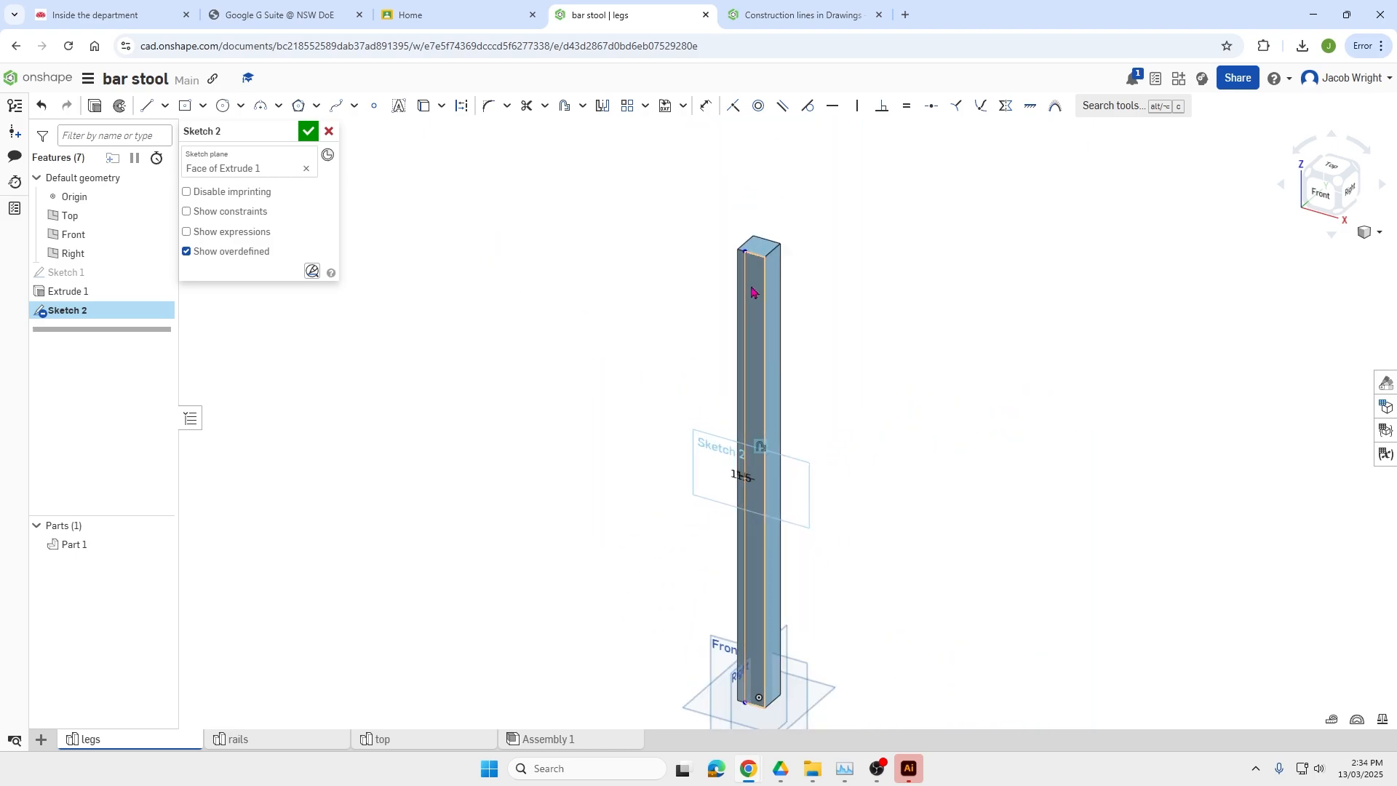
pyautogui.scroll(2, 751, 292)
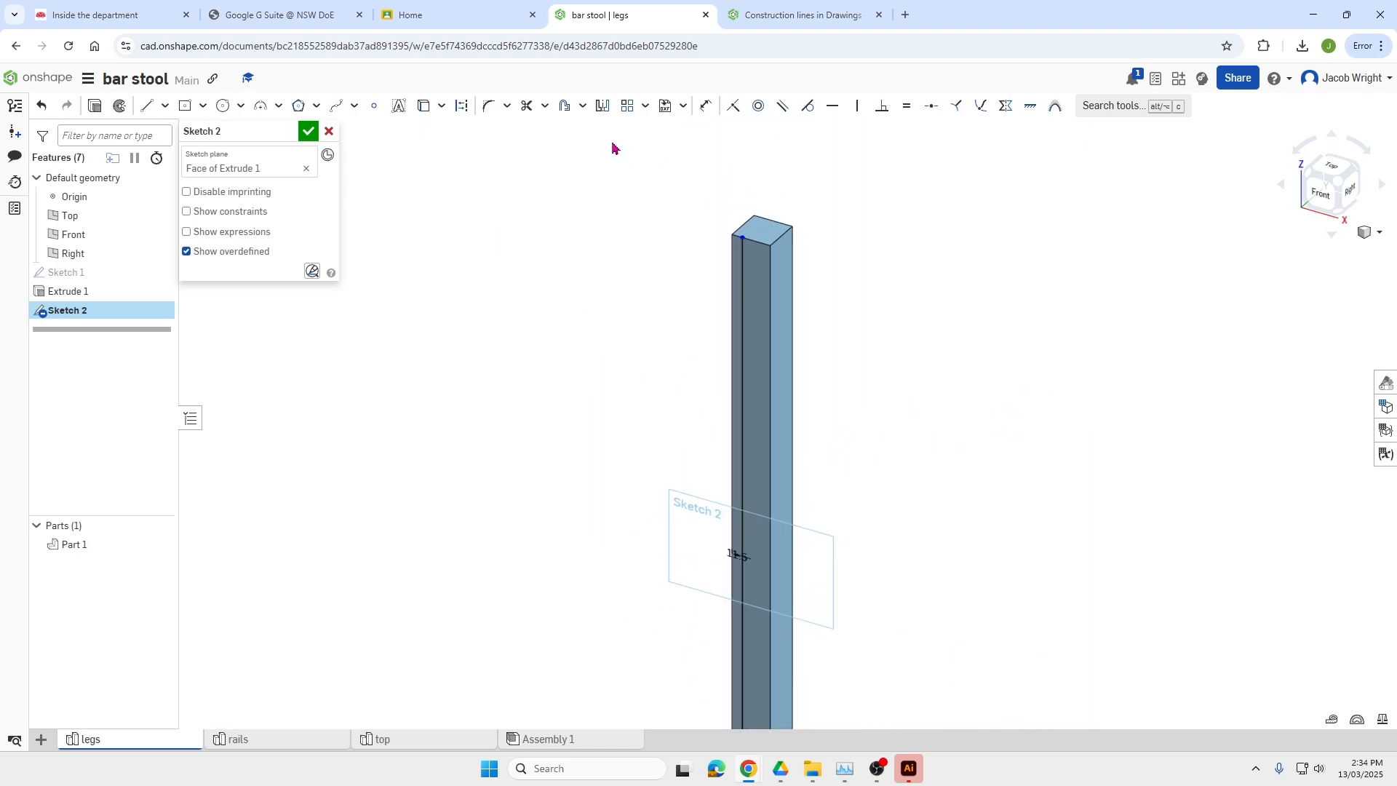
pyautogui.click(565, 107)
pyautogui.click(761, 243)
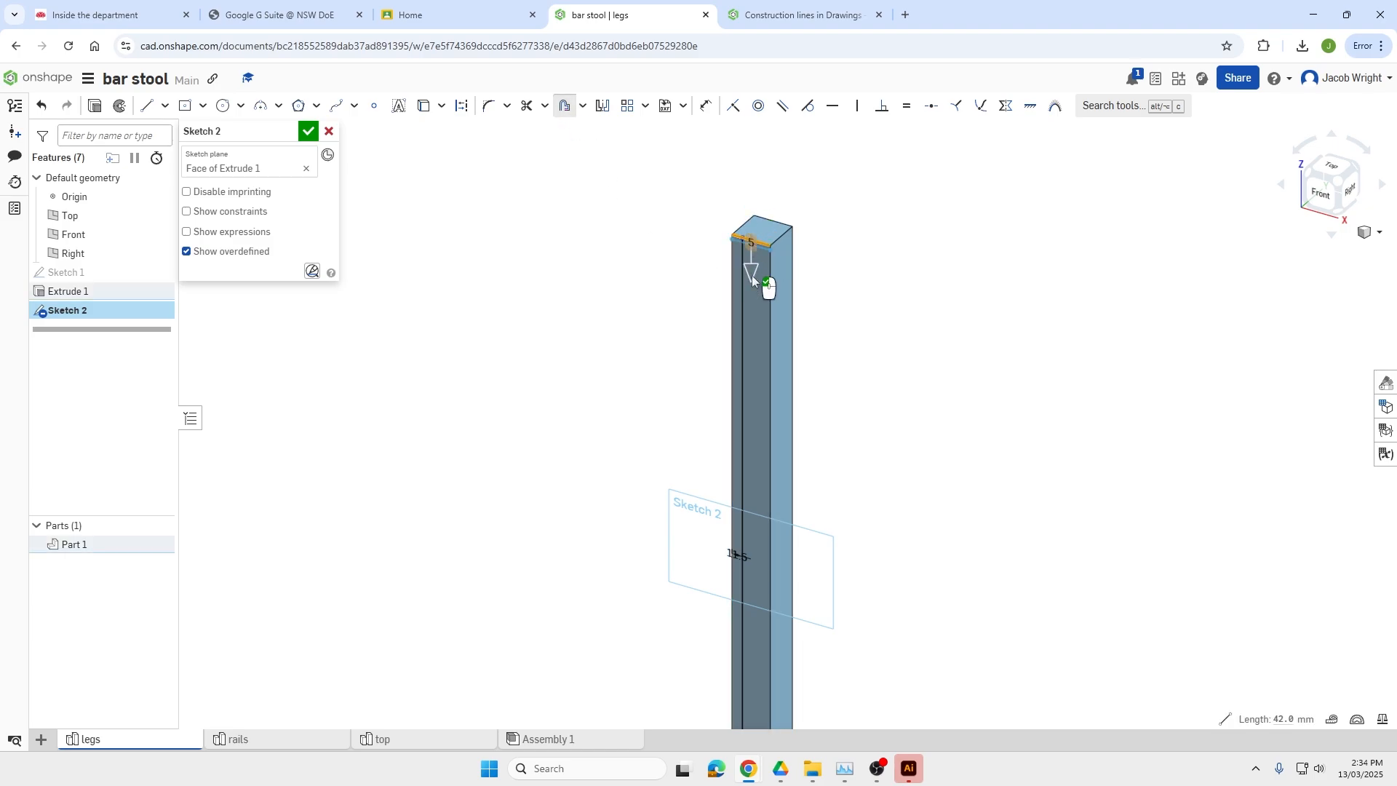
pyautogui.click(738, 270)
pyautogui.click(690, 289)
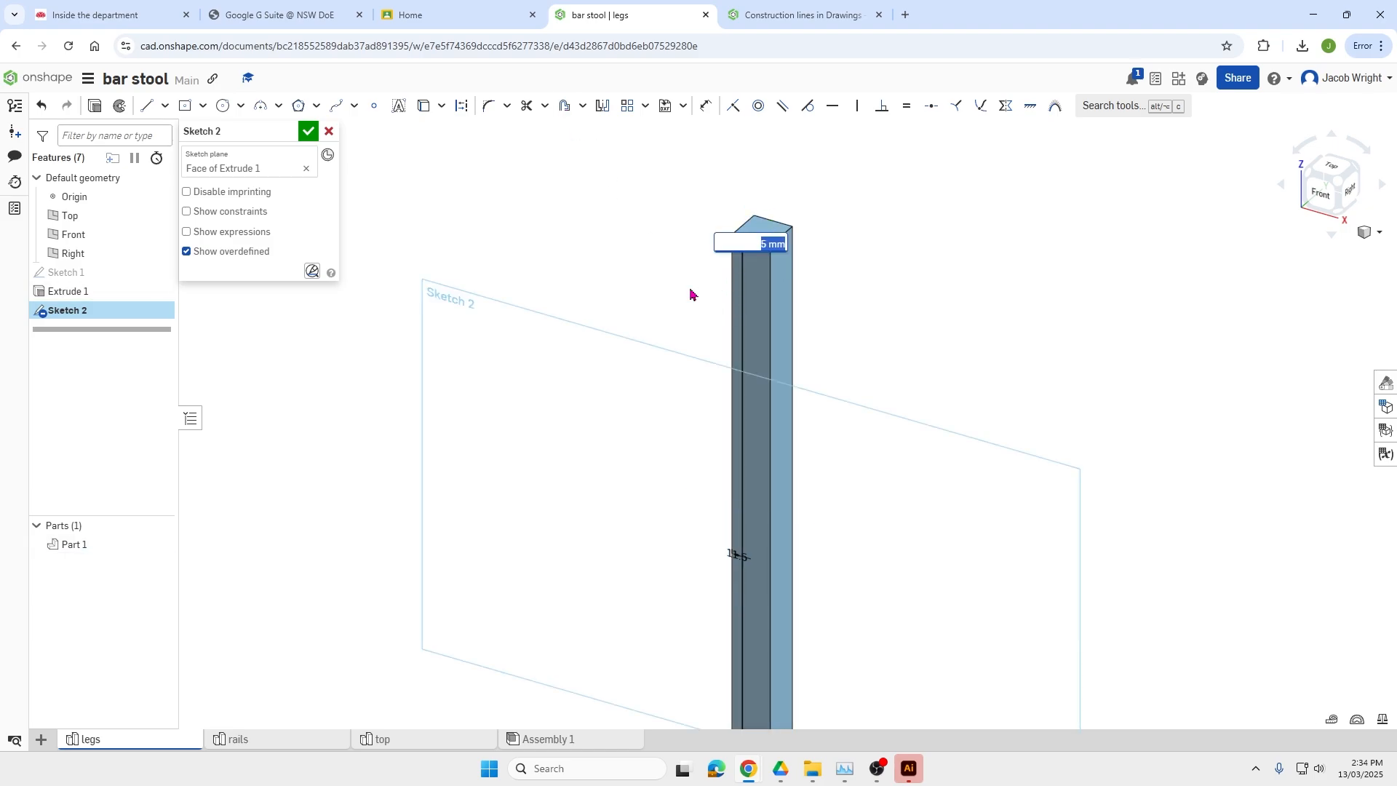
pyautogui.write('10')
pyautogui.press('Return')
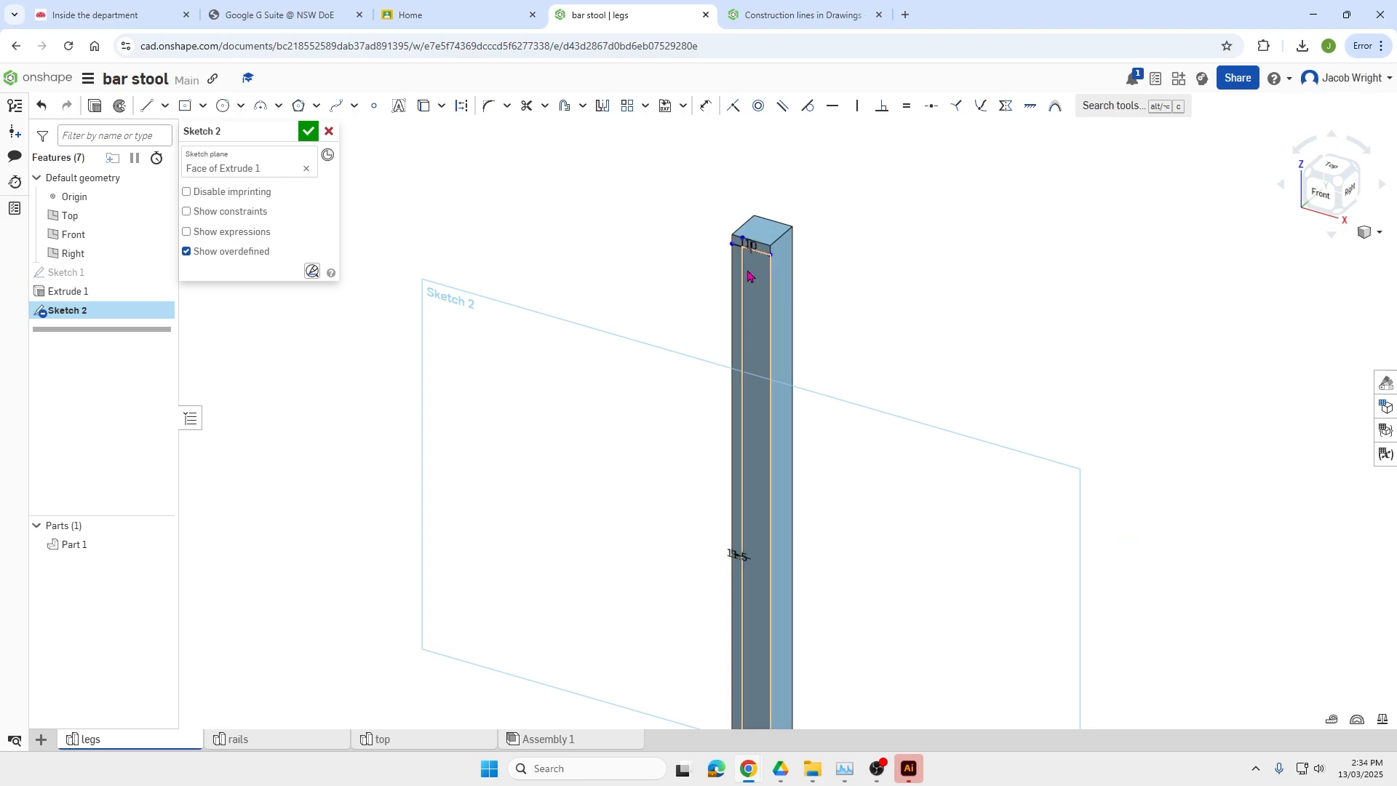
pyautogui.scroll(3, 748, 269)
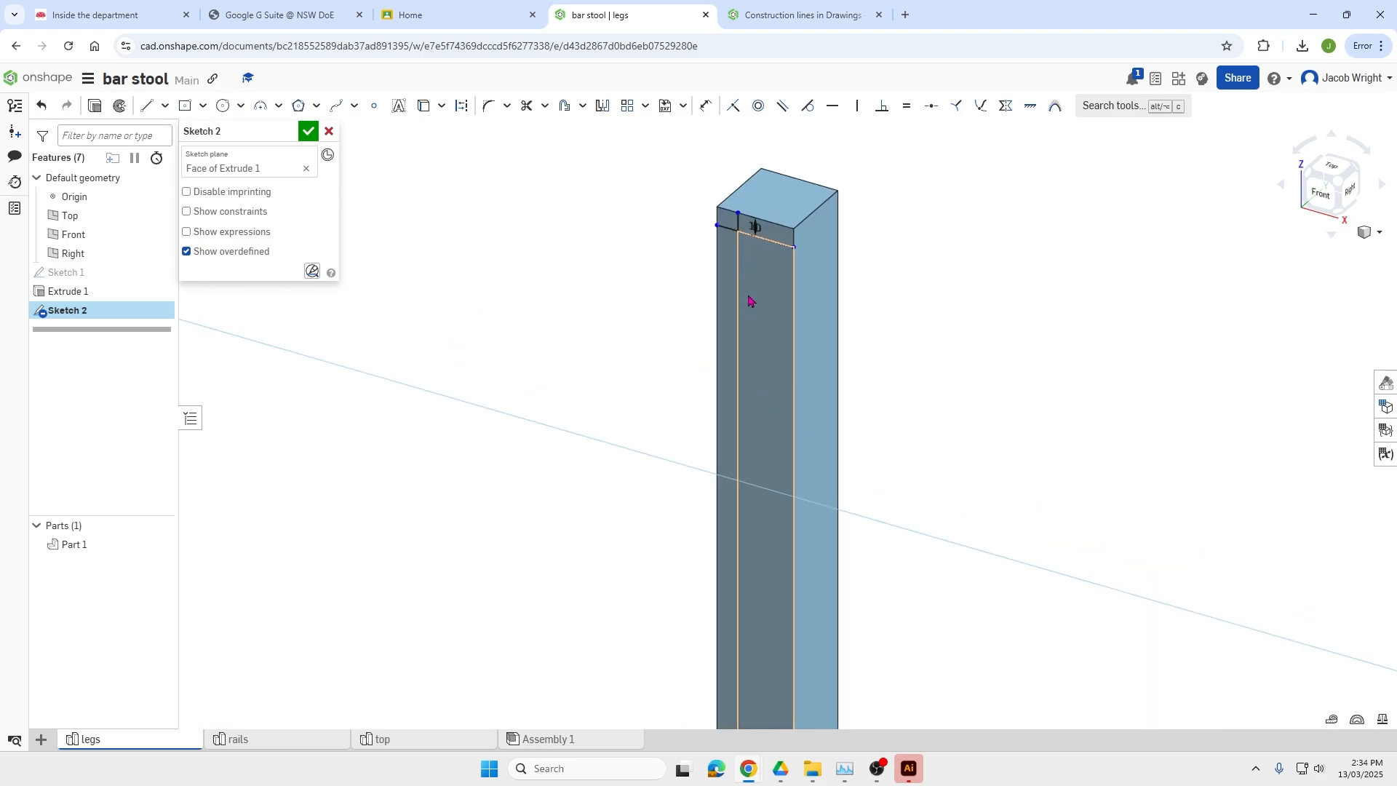
# Measure the height and thickness of the rail's end tenon in the rails Part Studio.
pyautogui.click(275, 739)
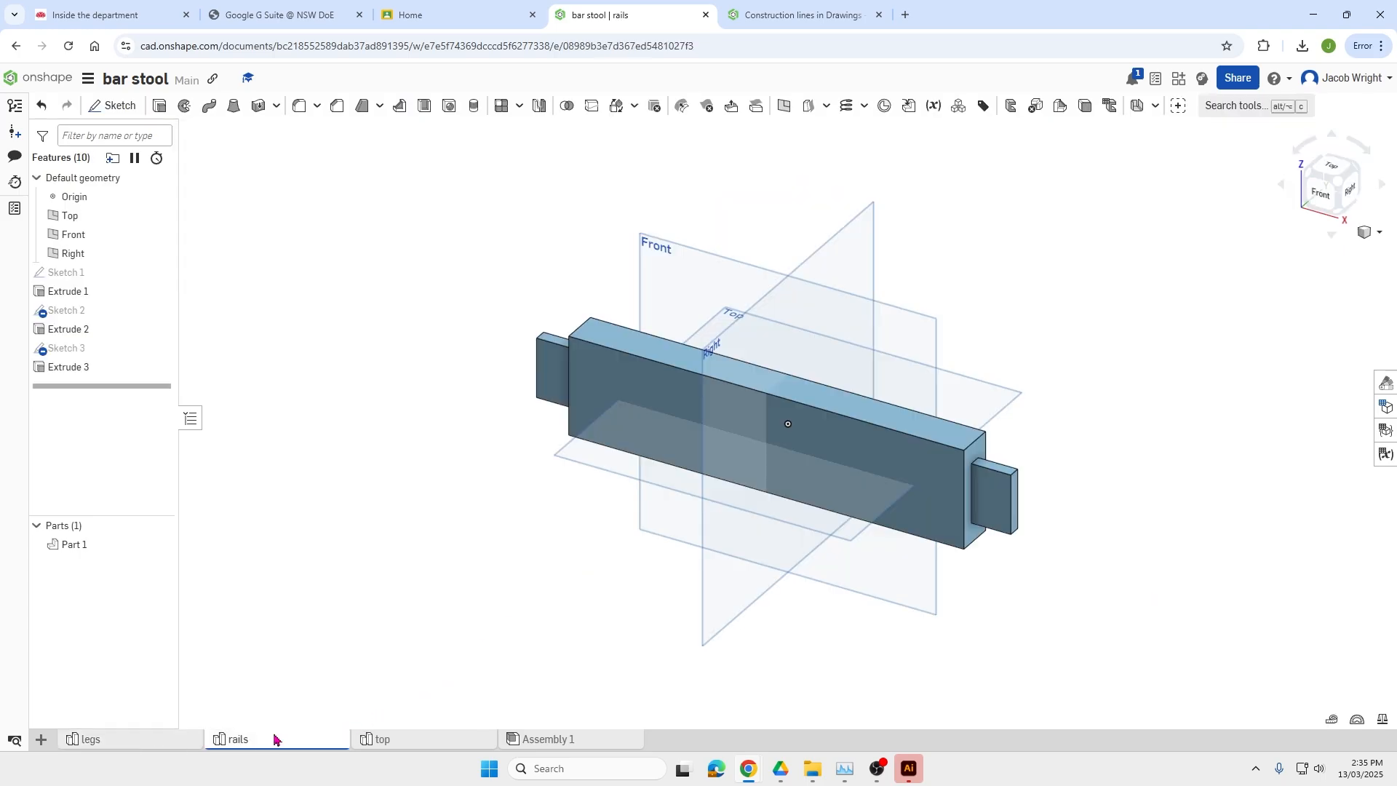
pyautogui.click(1331, 720)
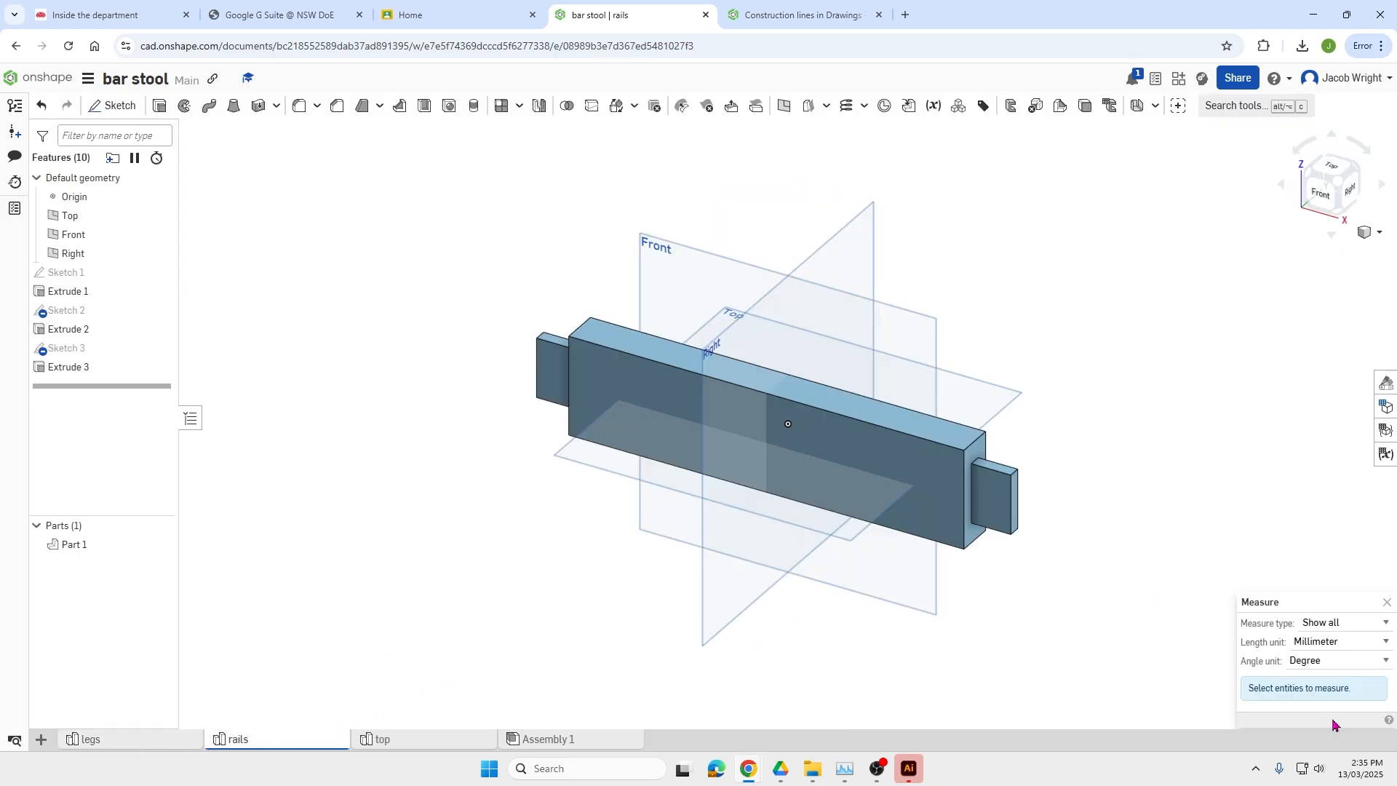
pyautogui.click(1010, 517)
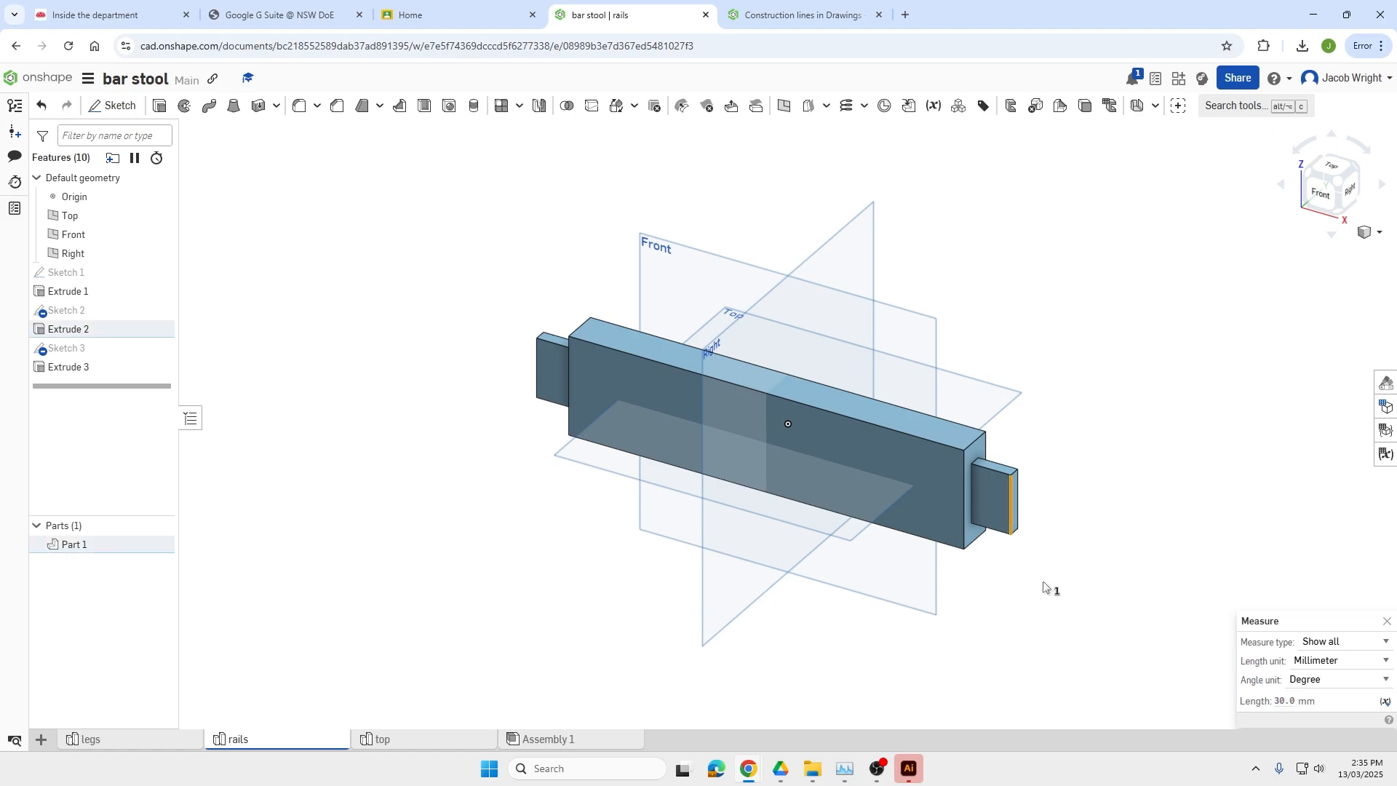
pyautogui.click(1089, 545)
pyautogui.scroll(3, 1016, 477)
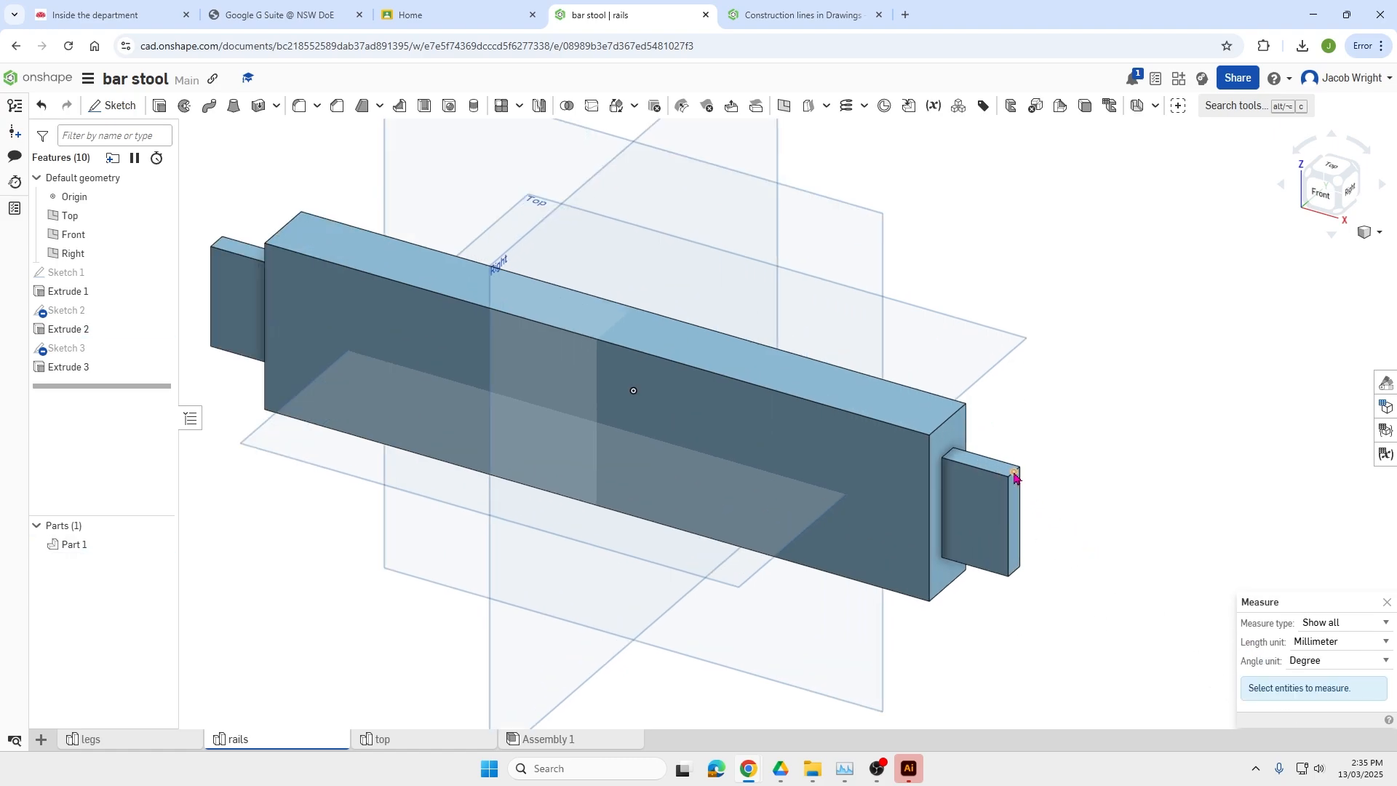
pyautogui.scroll(2, 1015, 477)
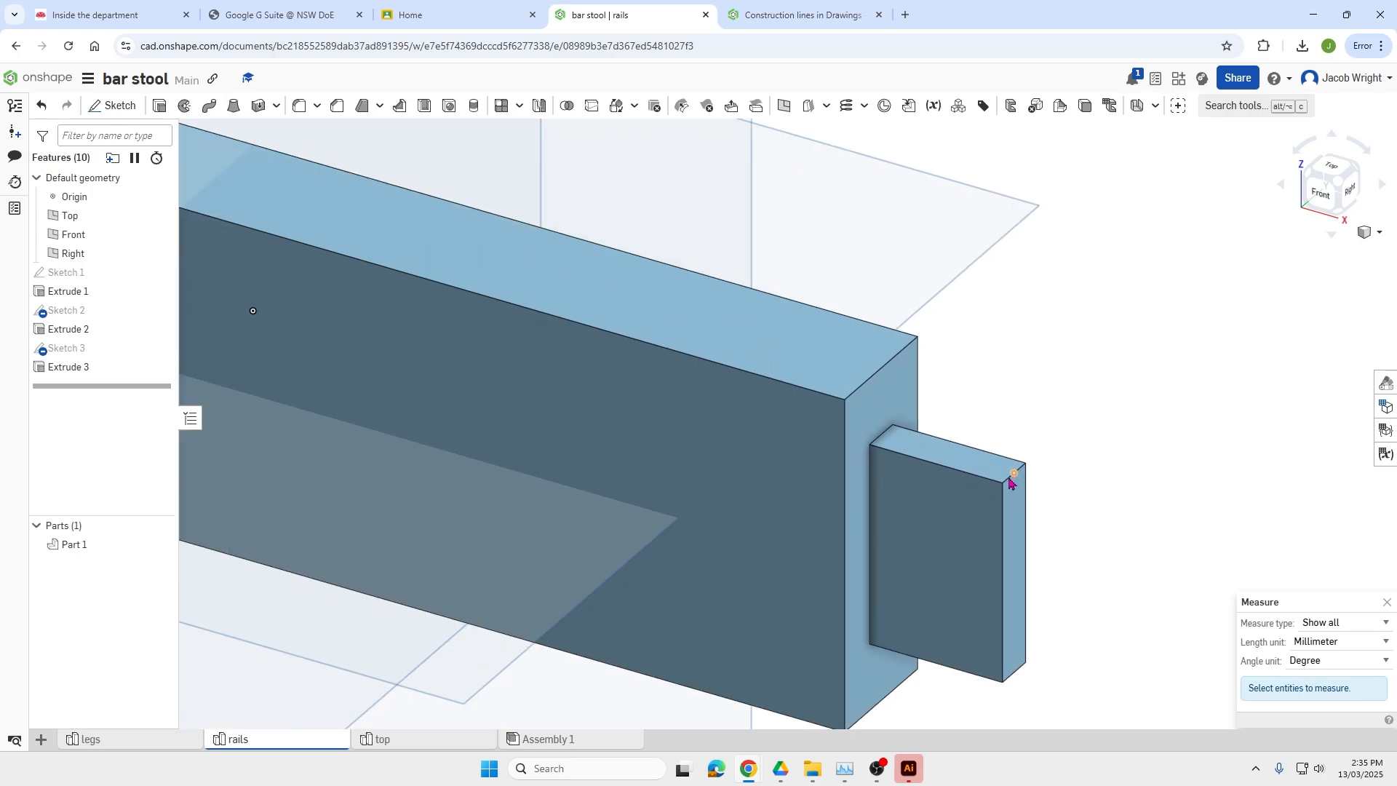
pyautogui.scroll(3, 1011, 482)
pyautogui.click(1010, 477)
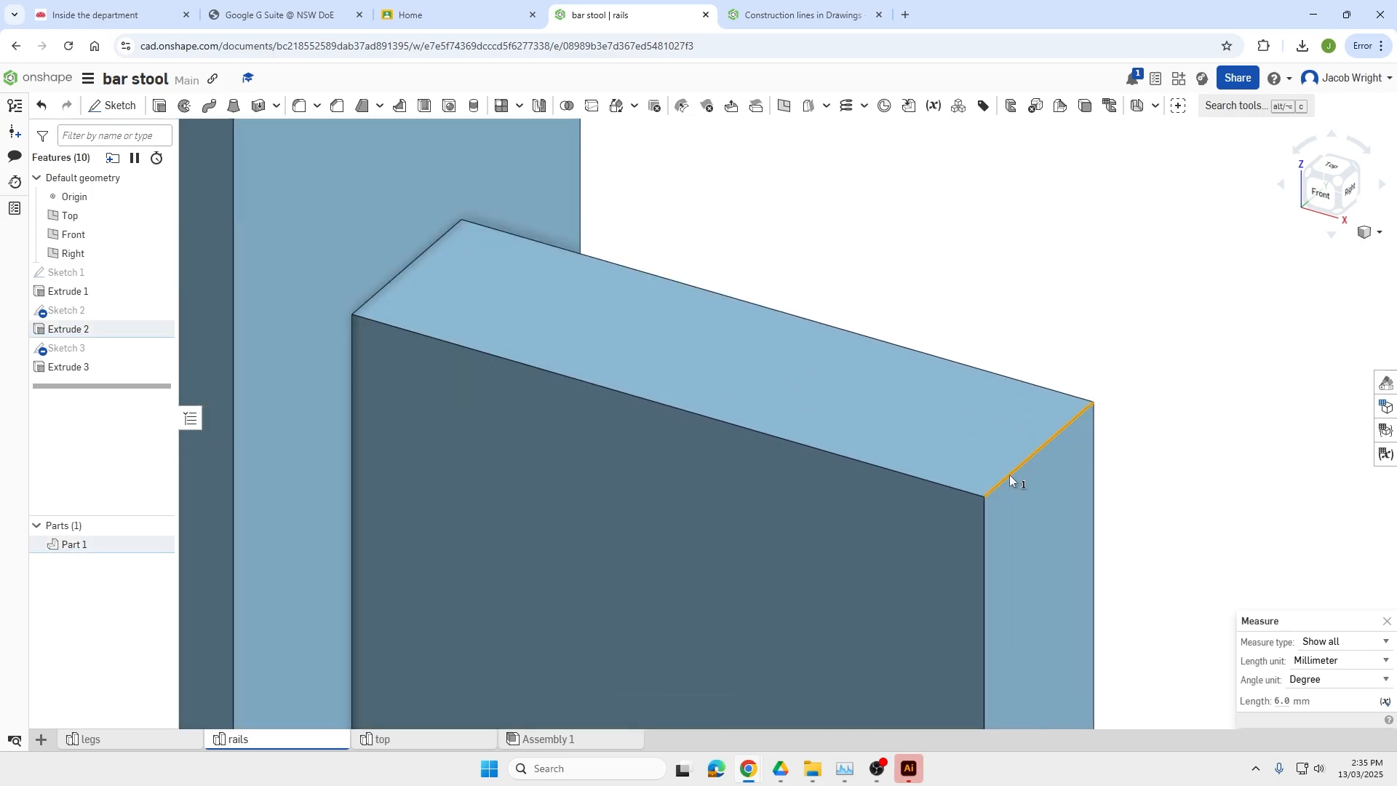
pyautogui.scroll(-5, 1204, 566)
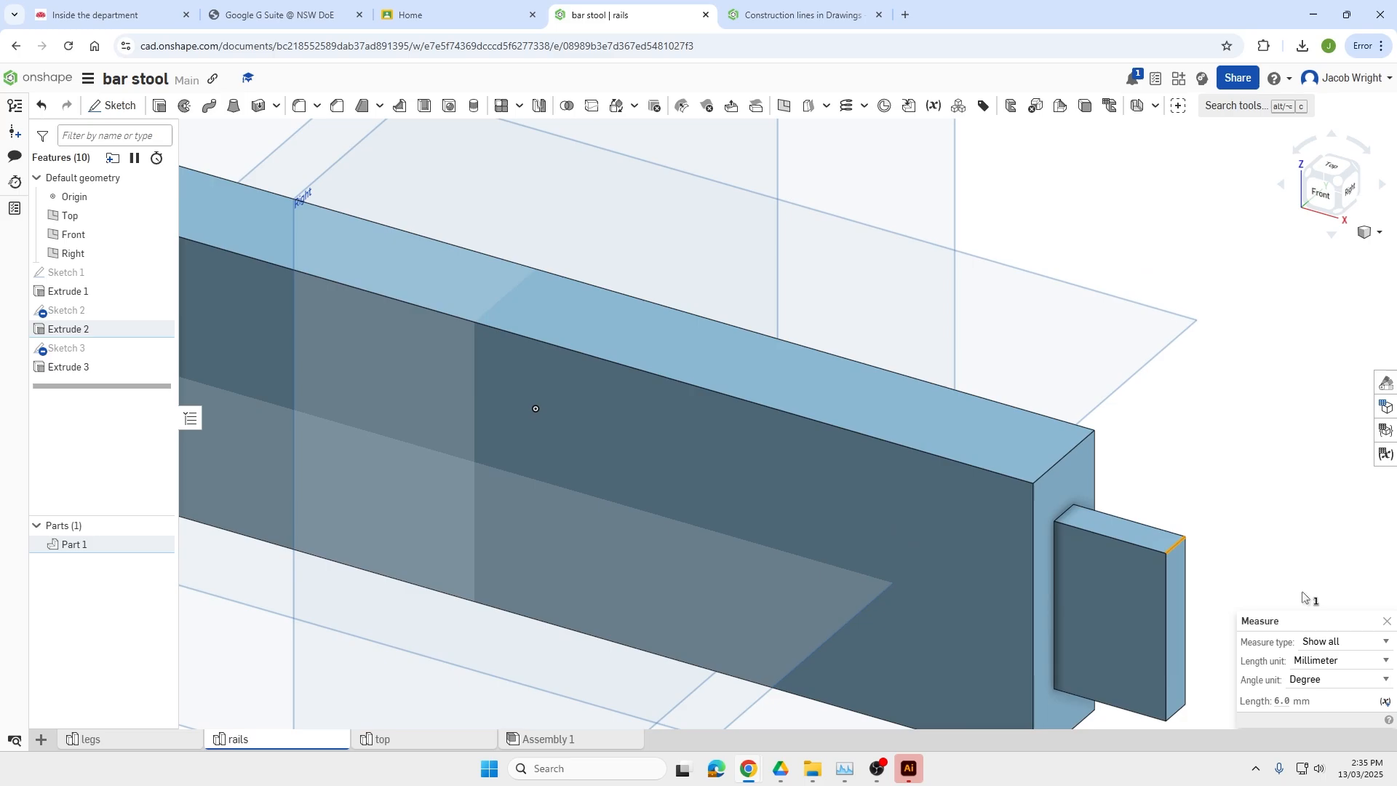
pyautogui.scroll(-3, 1232, 577)
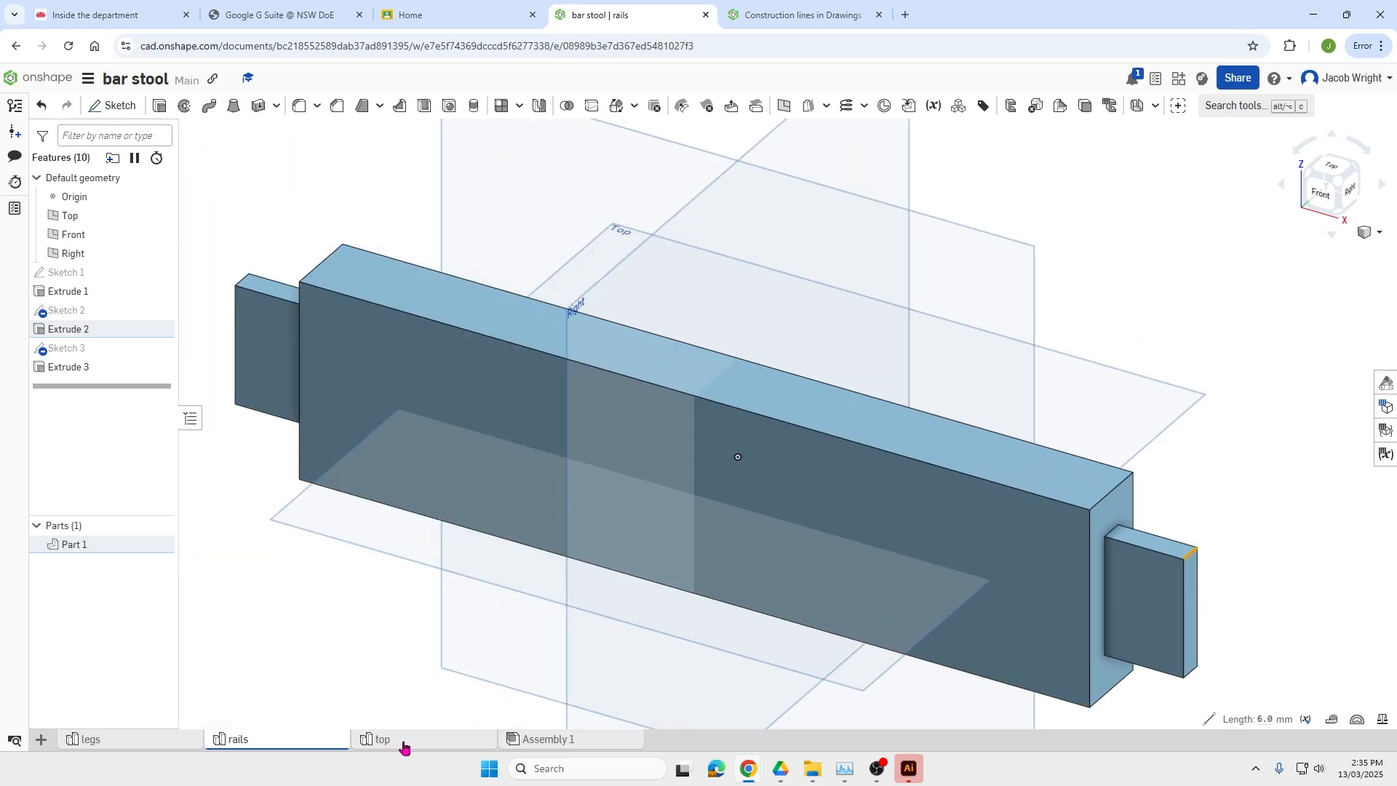
# Return to the legs Part Studio and offset the upper horizontal sketch line 30 mm downward.
pyautogui.click(91, 740)
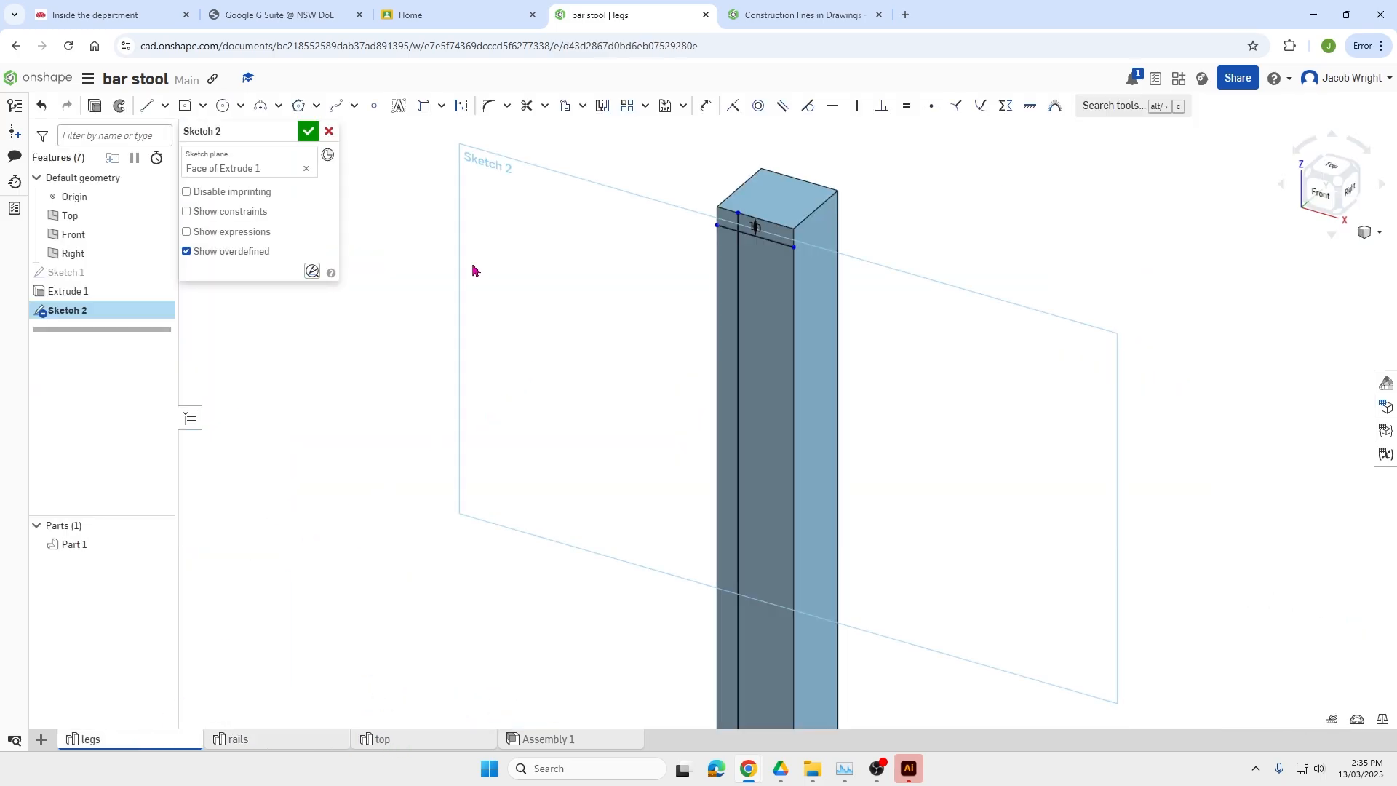
pyautogui.click(564, 110)
pyautogui.click(764, 241)
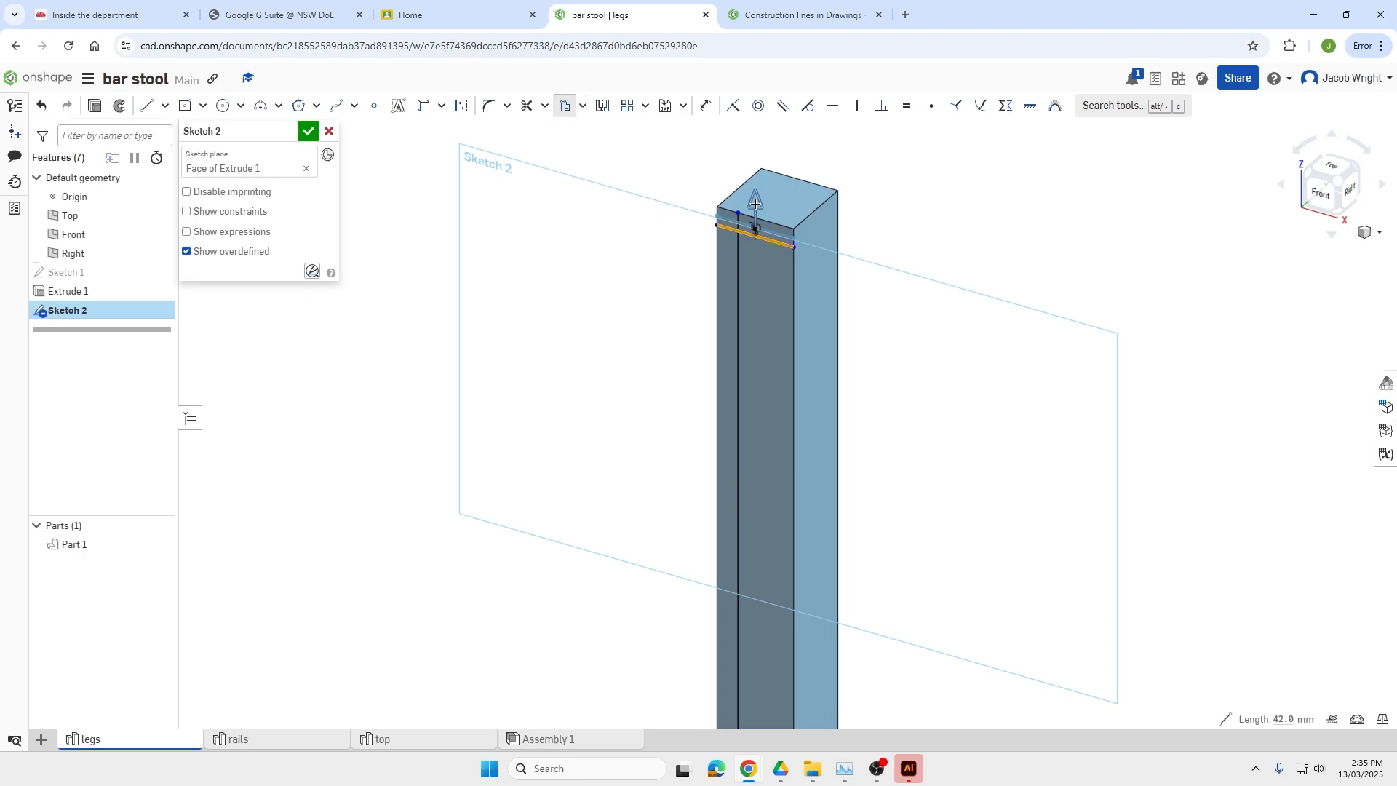
pyautogui.click(759, 331)
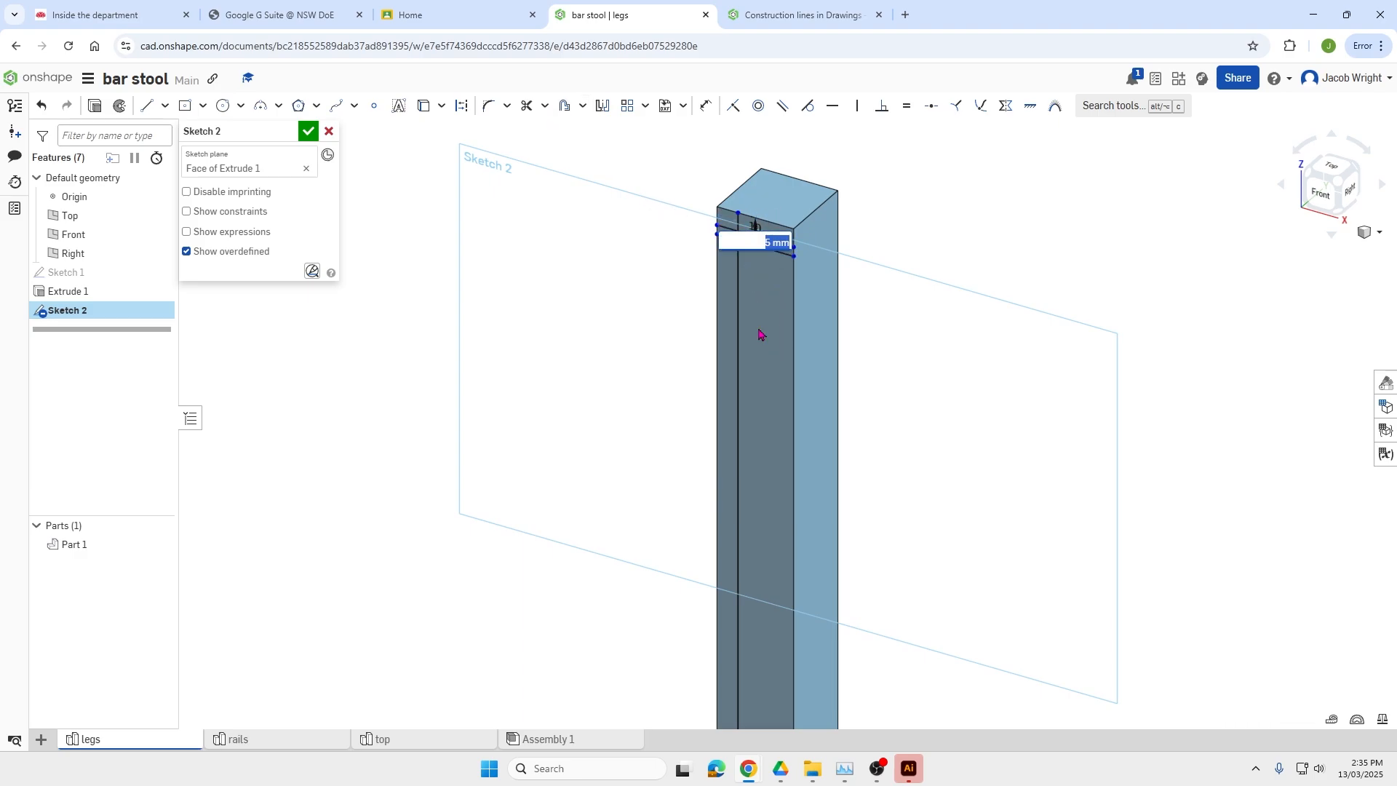
pyautogui.write('30')
pyautogui.press('Return')
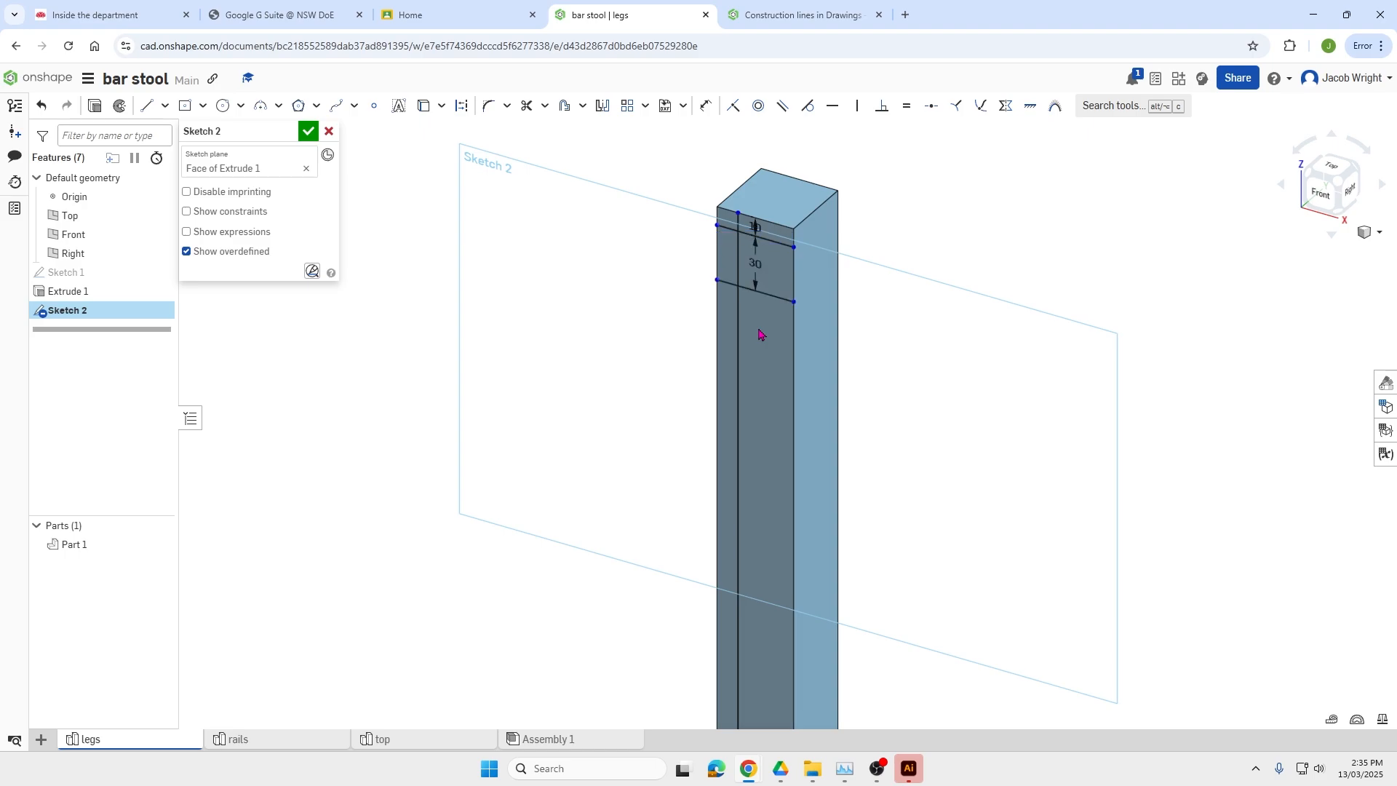
# Offset the vertical sketch line toward the middle of the leg's front face to set the mortise width, and finish the sketch.
pyautogui.click(564, 106)
pyautogui.click(740, 256)
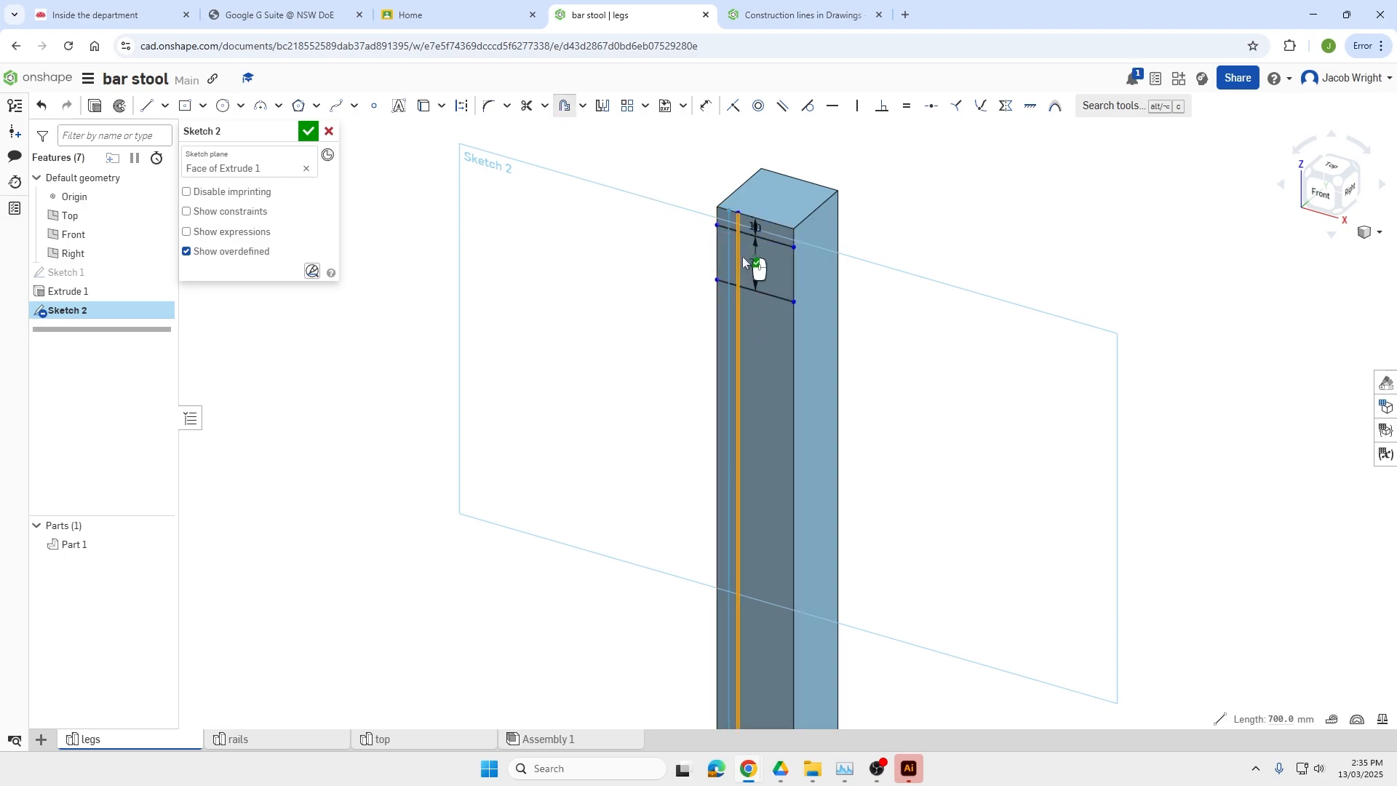
pyautogui.scroll(-4, 751, 364)
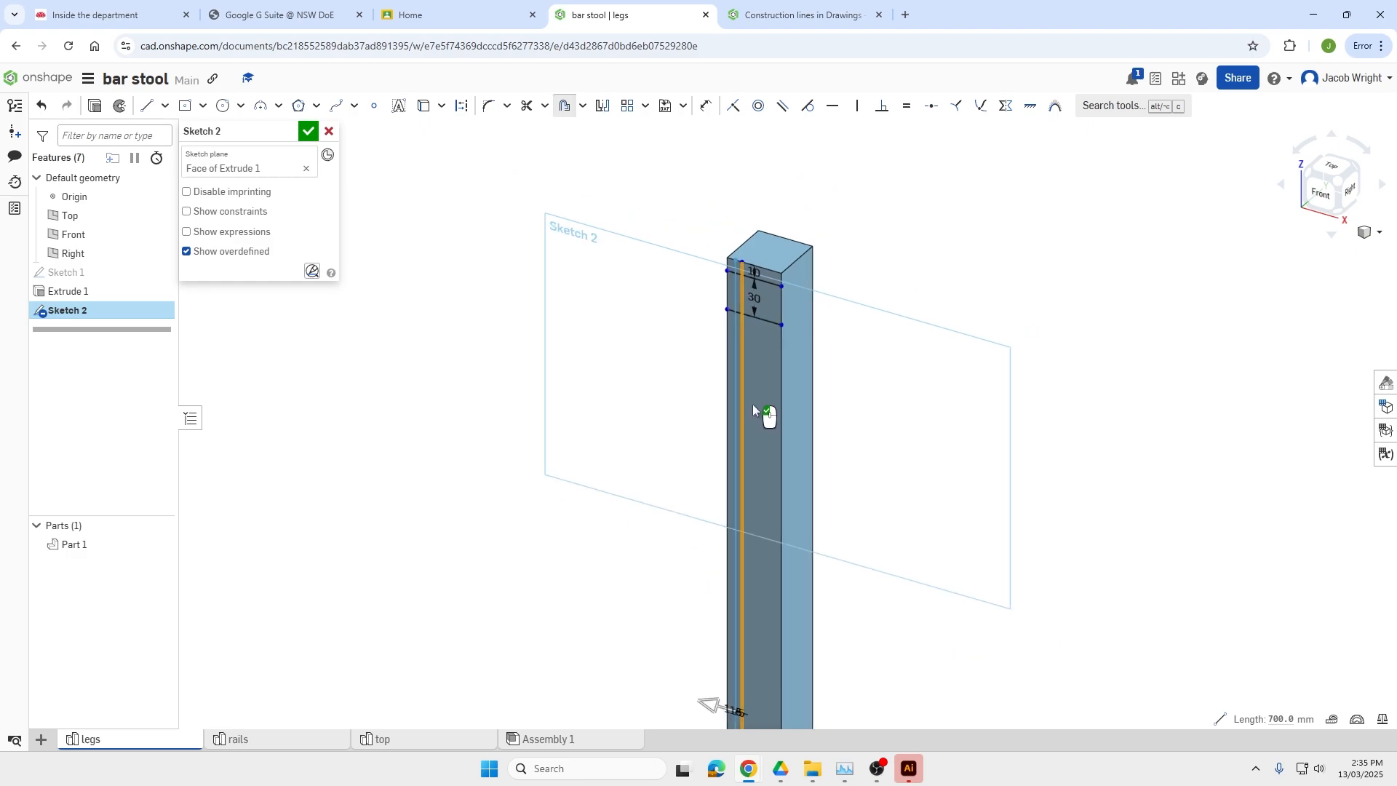
pyautogui.click(714, 619)
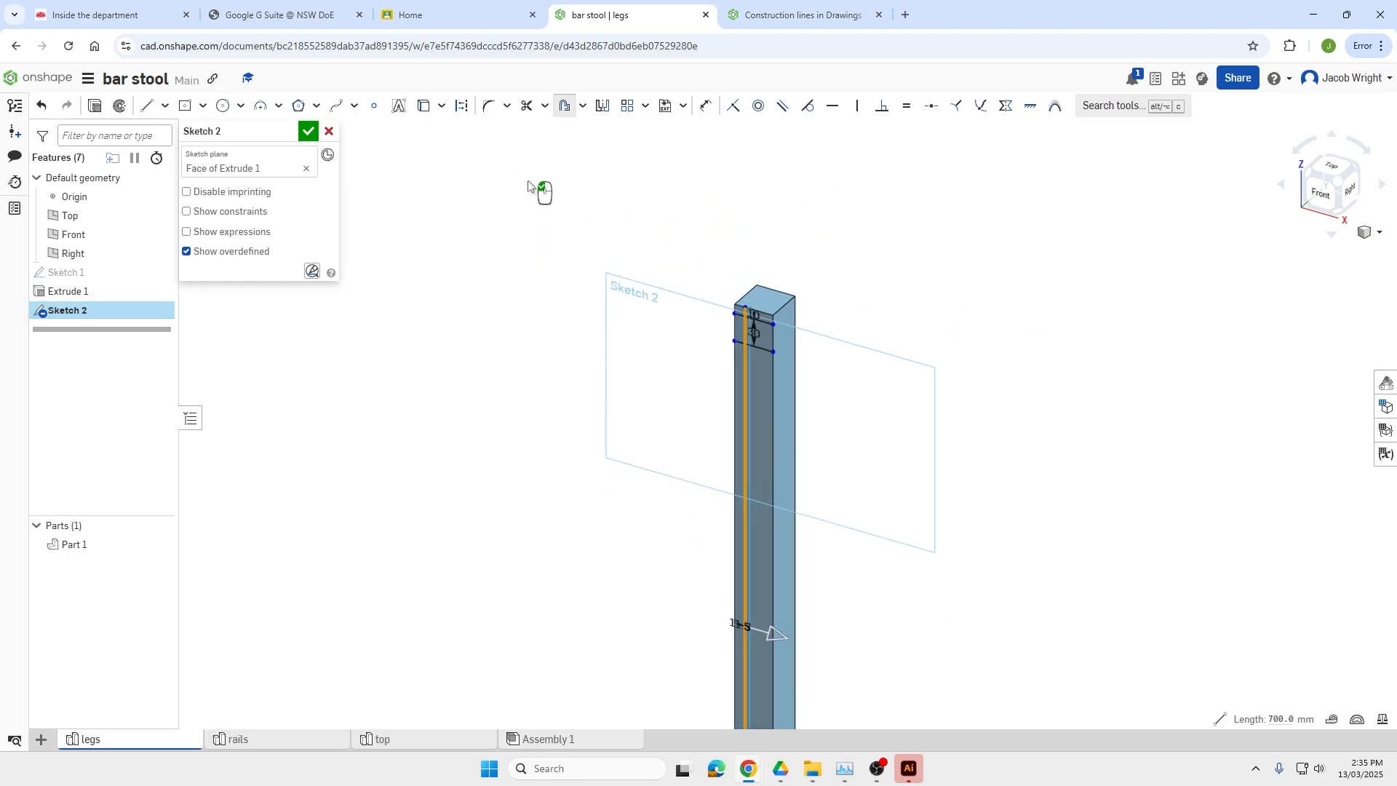
pyautogui.click(674, 354)
pyautogui.write('1.5')
pyautogui.press('Return')
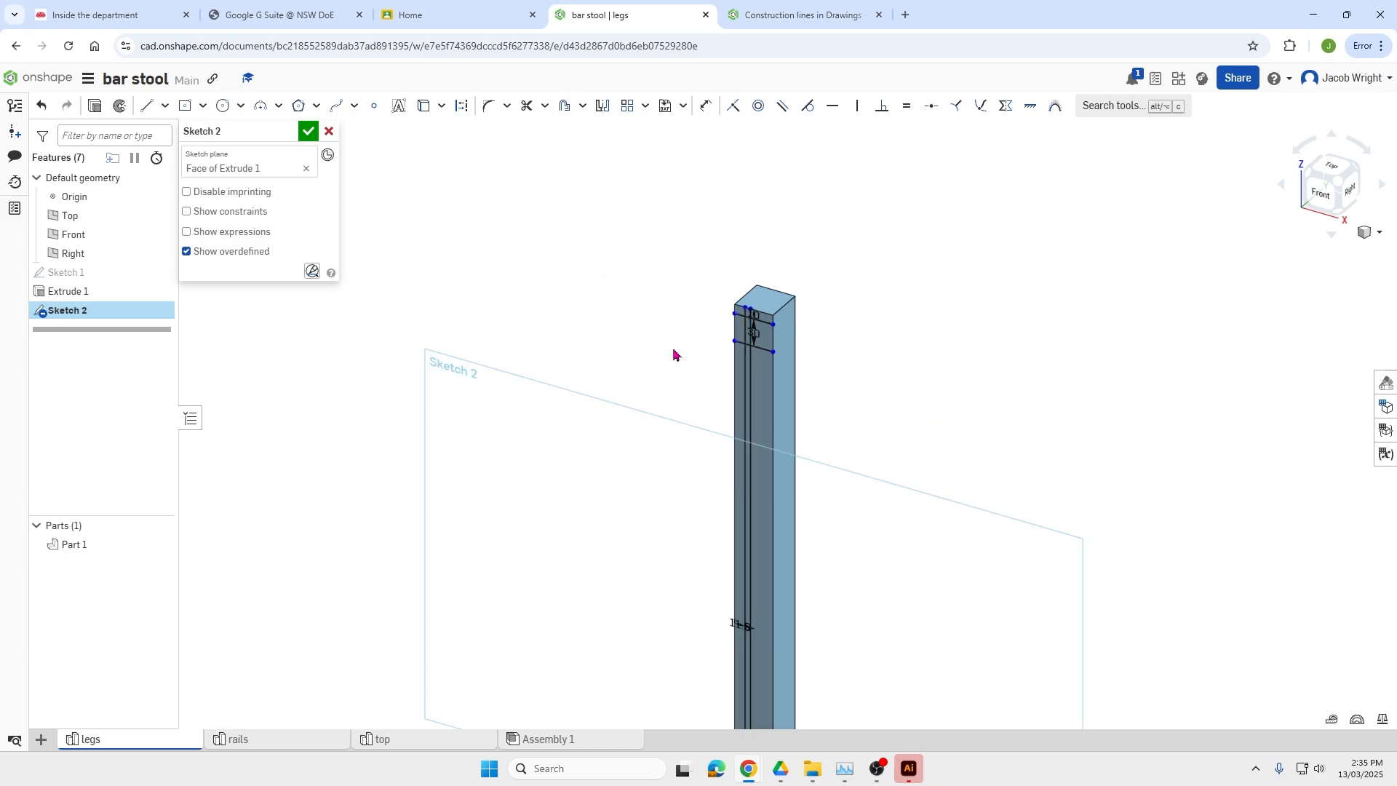
pyautogui.click(309, 131)
# Reopen Sketch 2 and offset the bottom edge of the leg's front face 240 mm upward.
pyautogui.scroll(5, 751, 342)
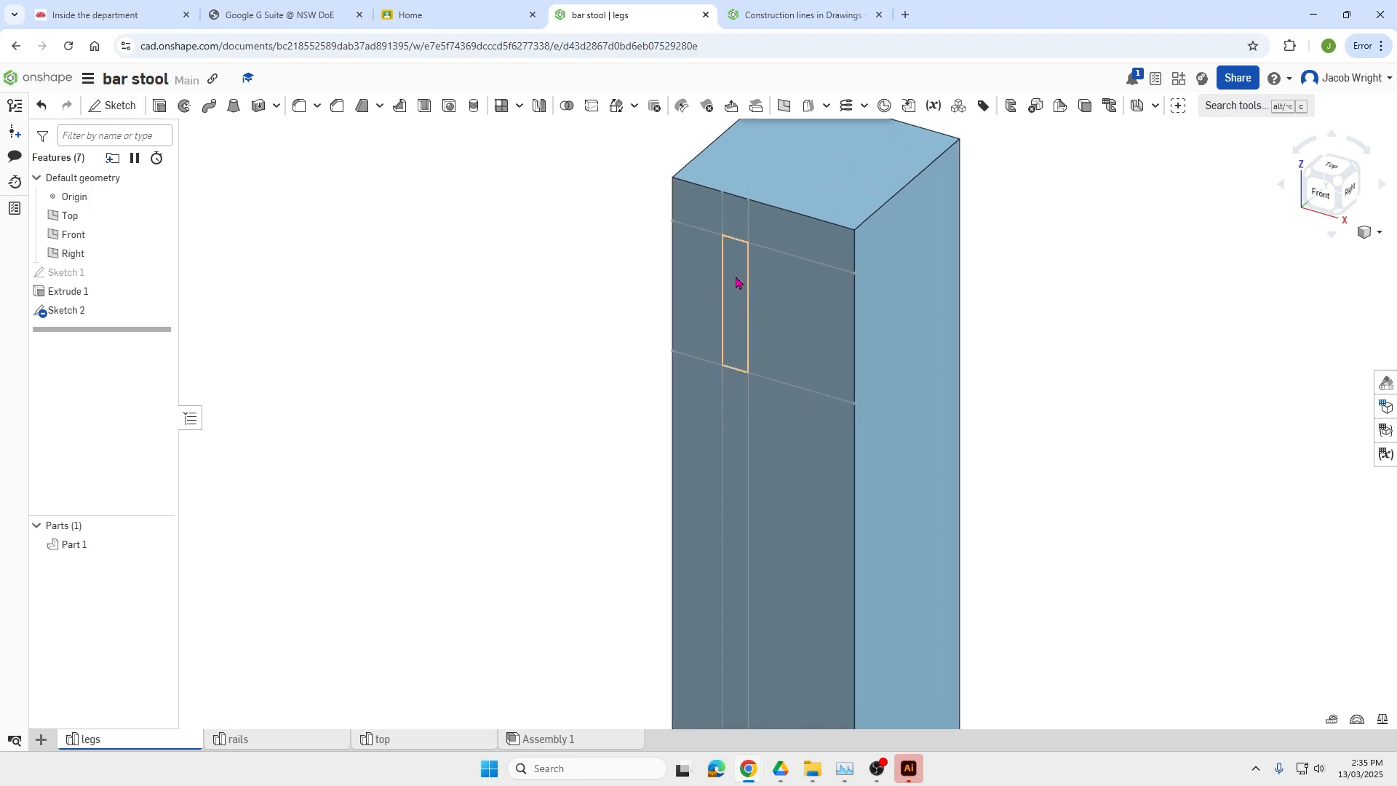
pyautogui.scroll(-10, 741, 312)
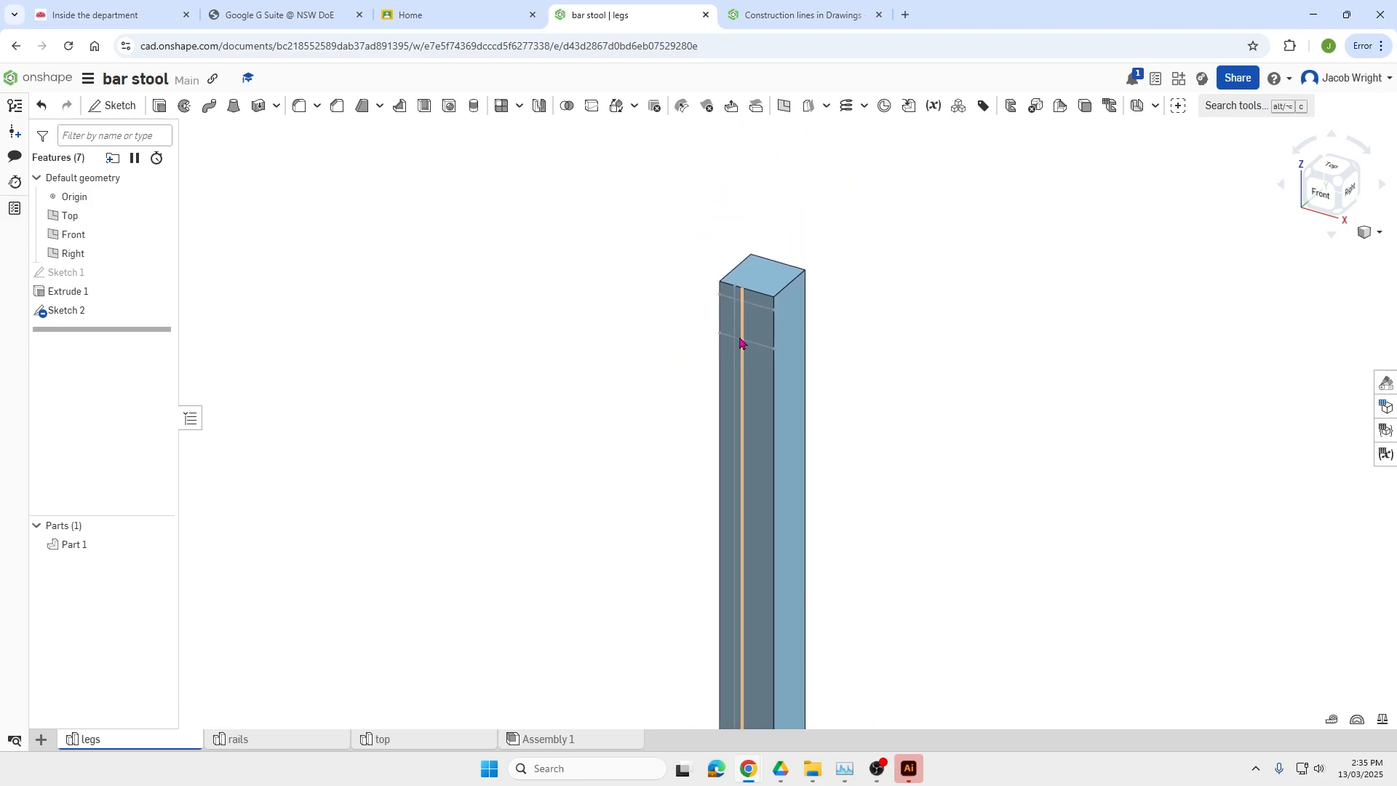
pyautogui.scroll(4, 736, 466)
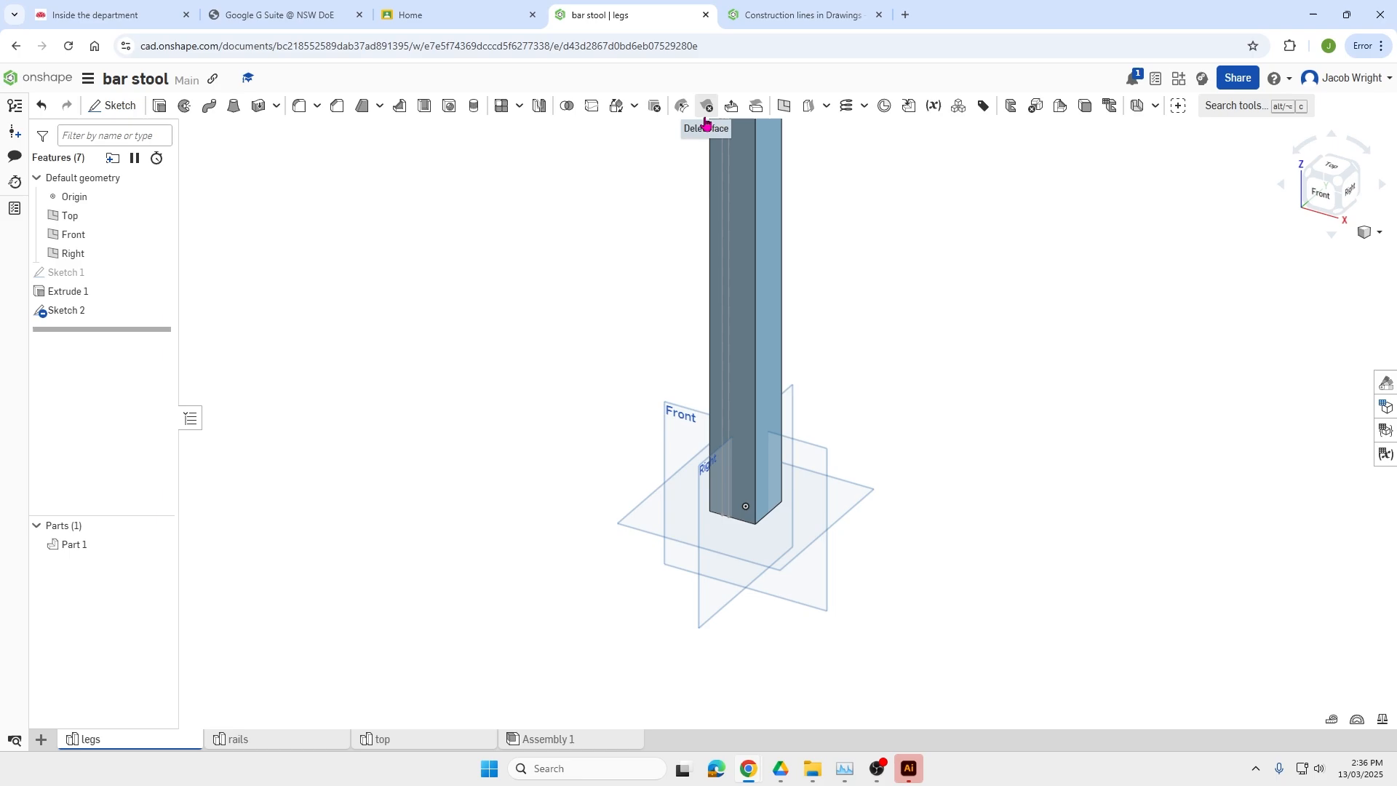
pyautogui.doubleClick(67, 310)
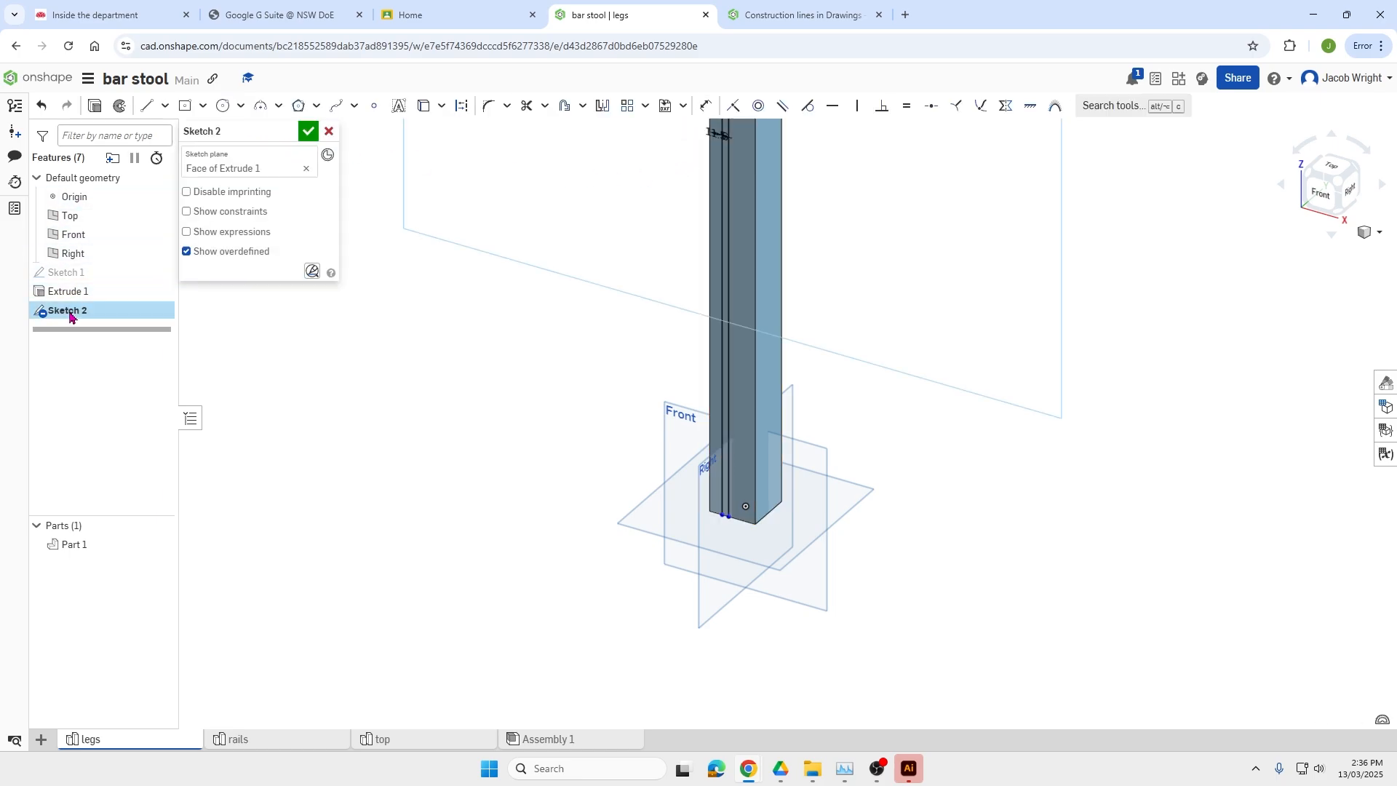
pyautogui.click(565, 105)
pyautogui.click(741, 519)
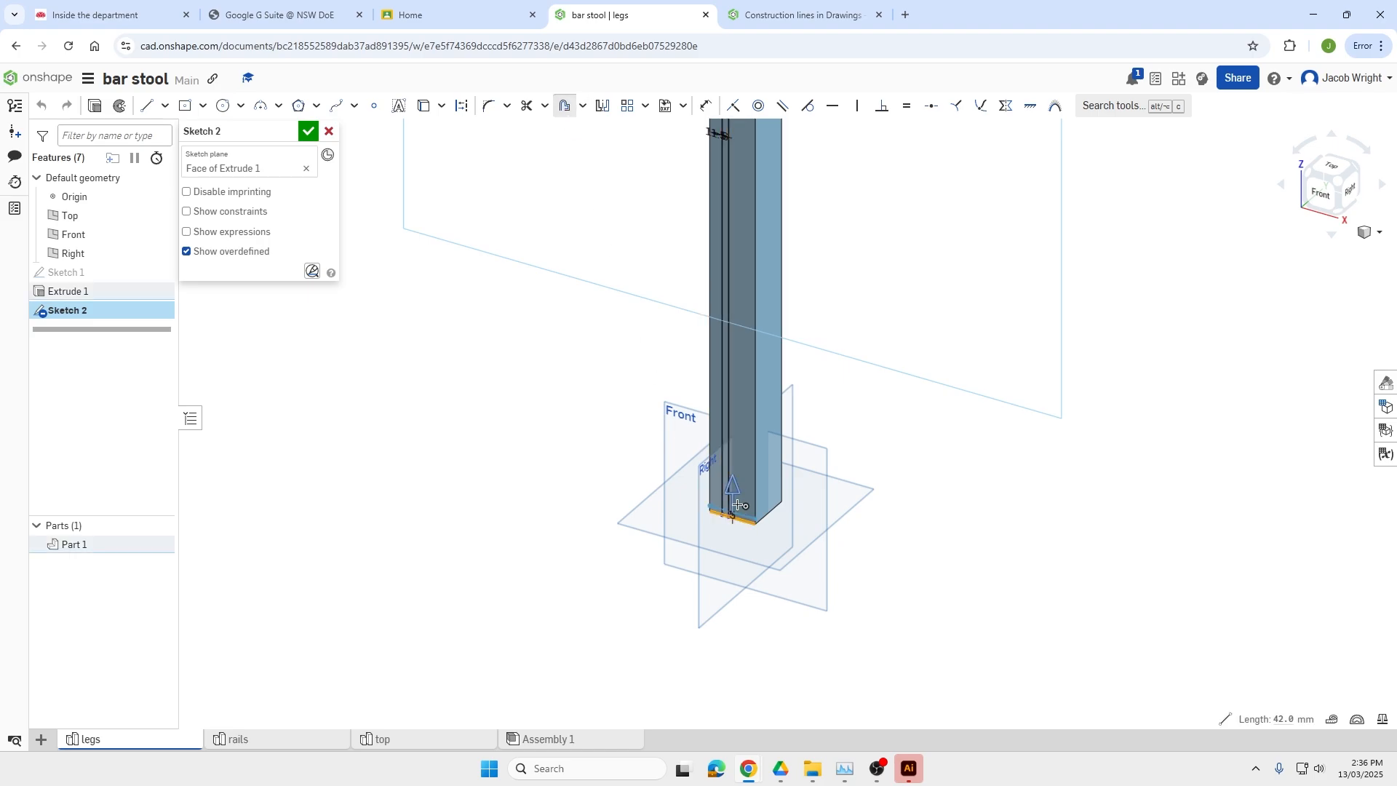
pyautogui.click(745, 430)
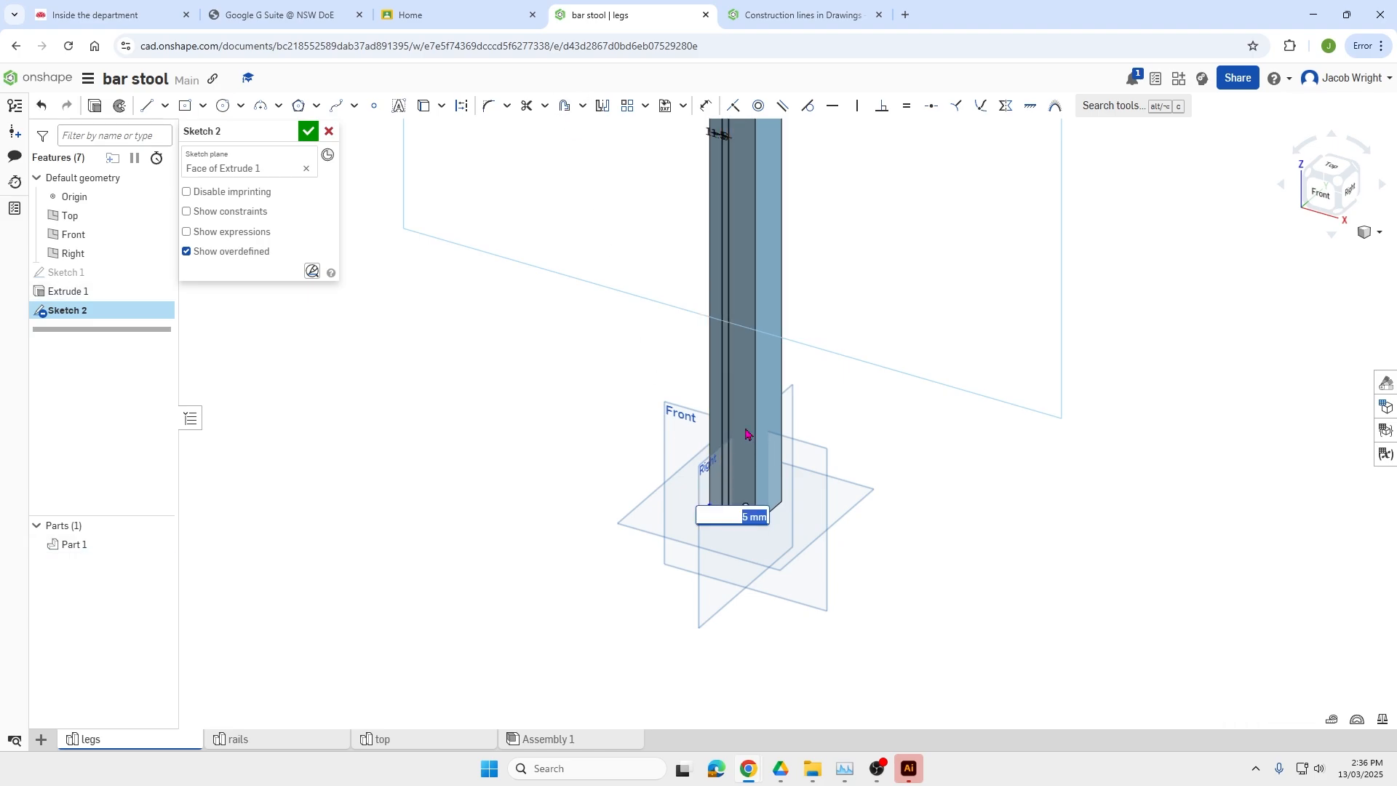
pyautogui.write('240')
pyautogui.press('Return')
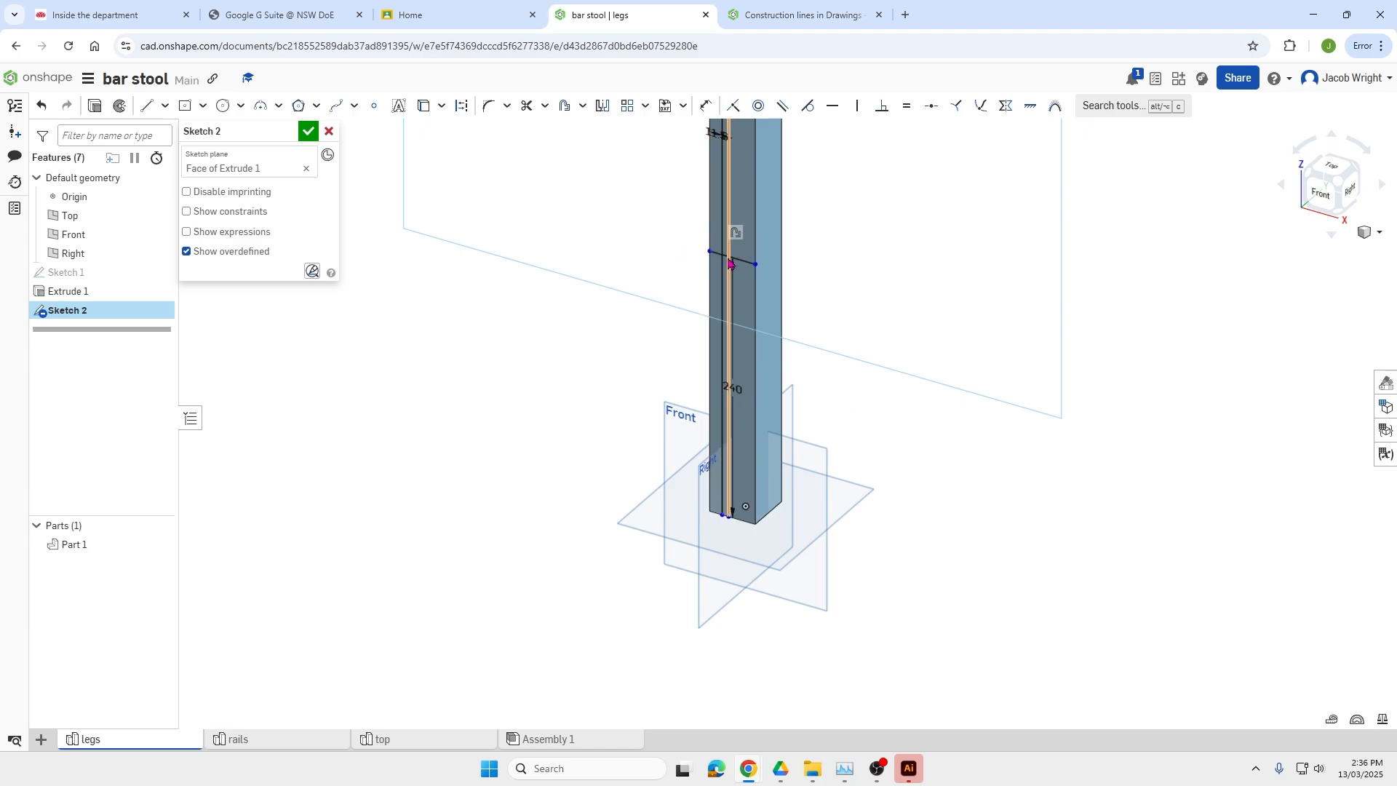
# Offset the new lower horizontal sketch line 30 mm downward and finish the sketch.
pyautogui.scroll(3, 727, 265)
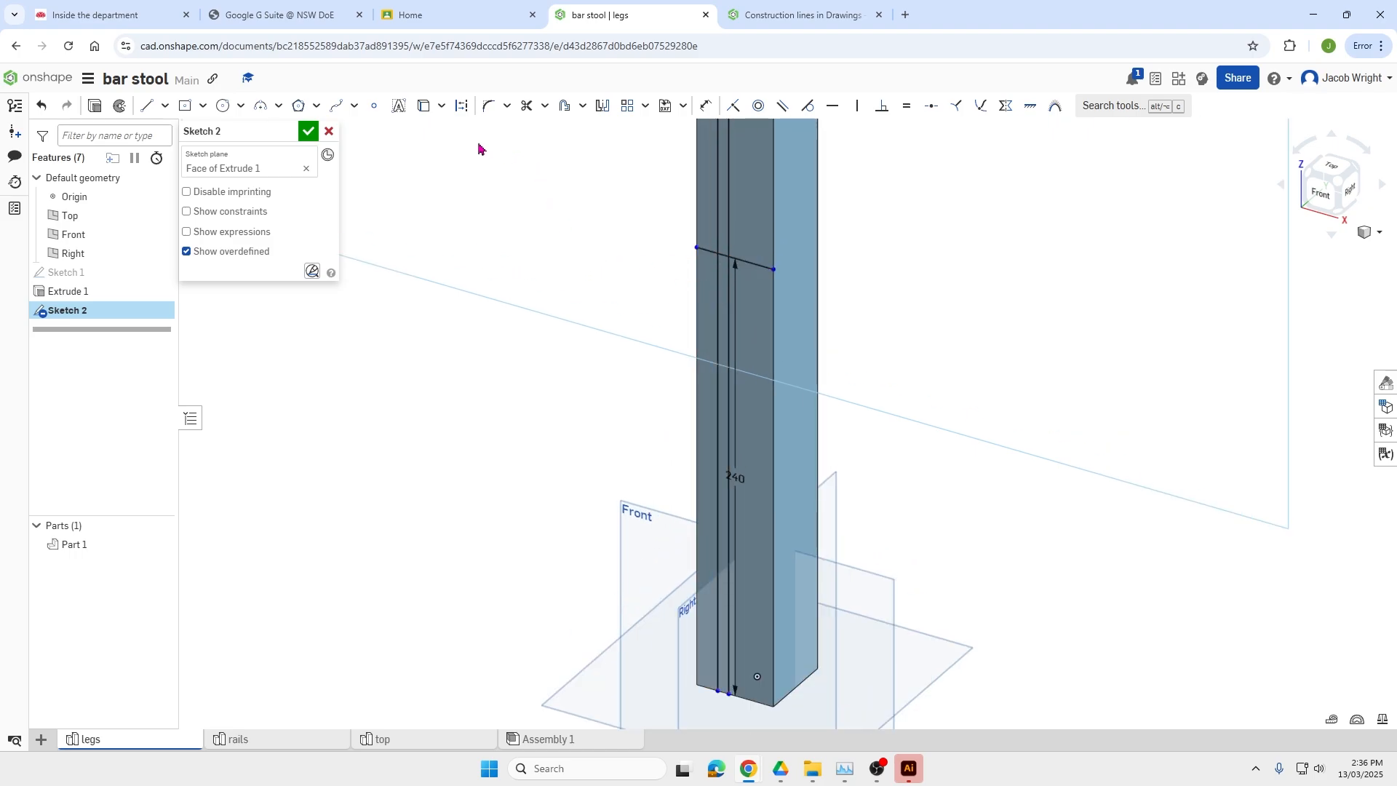
pyautogui.click(566, 107)
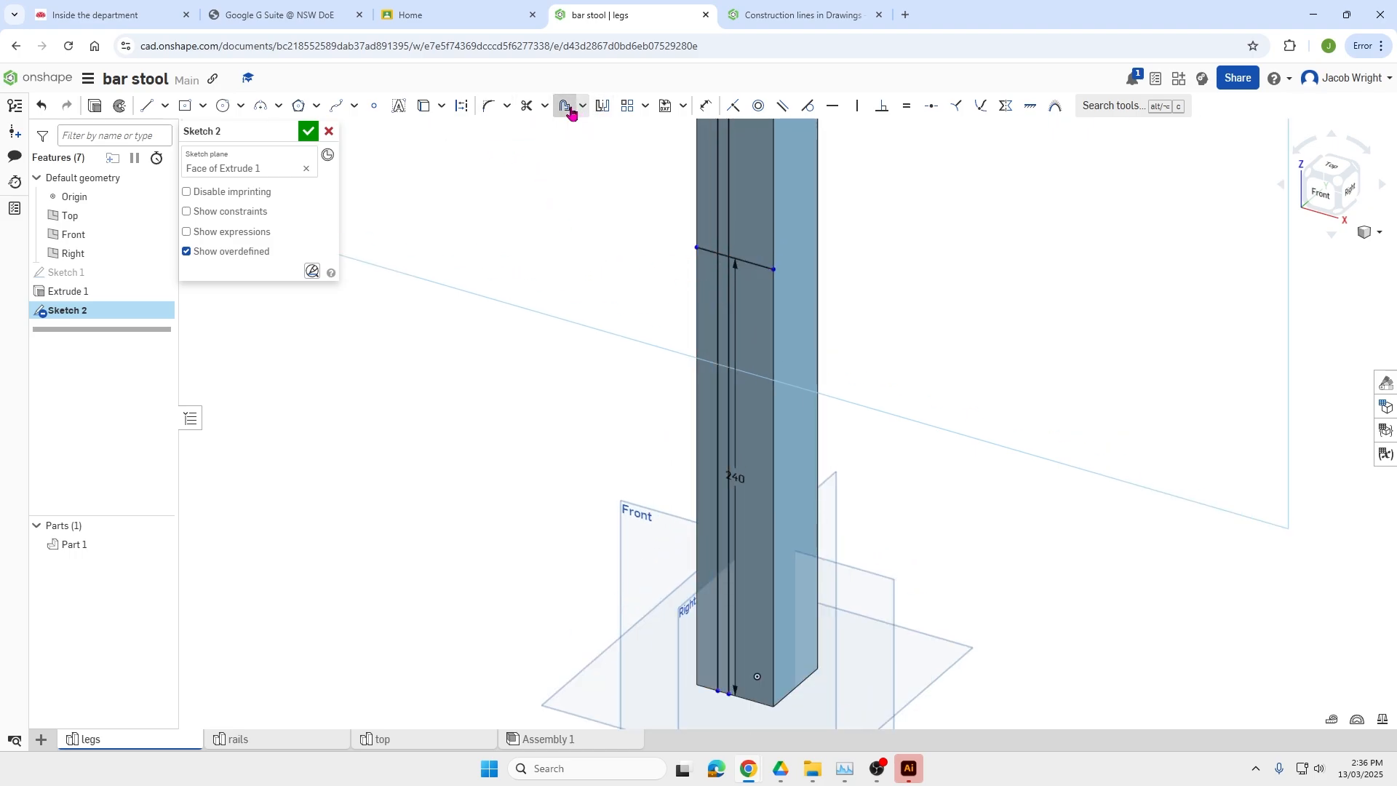
pyautogui.click(739, 259)
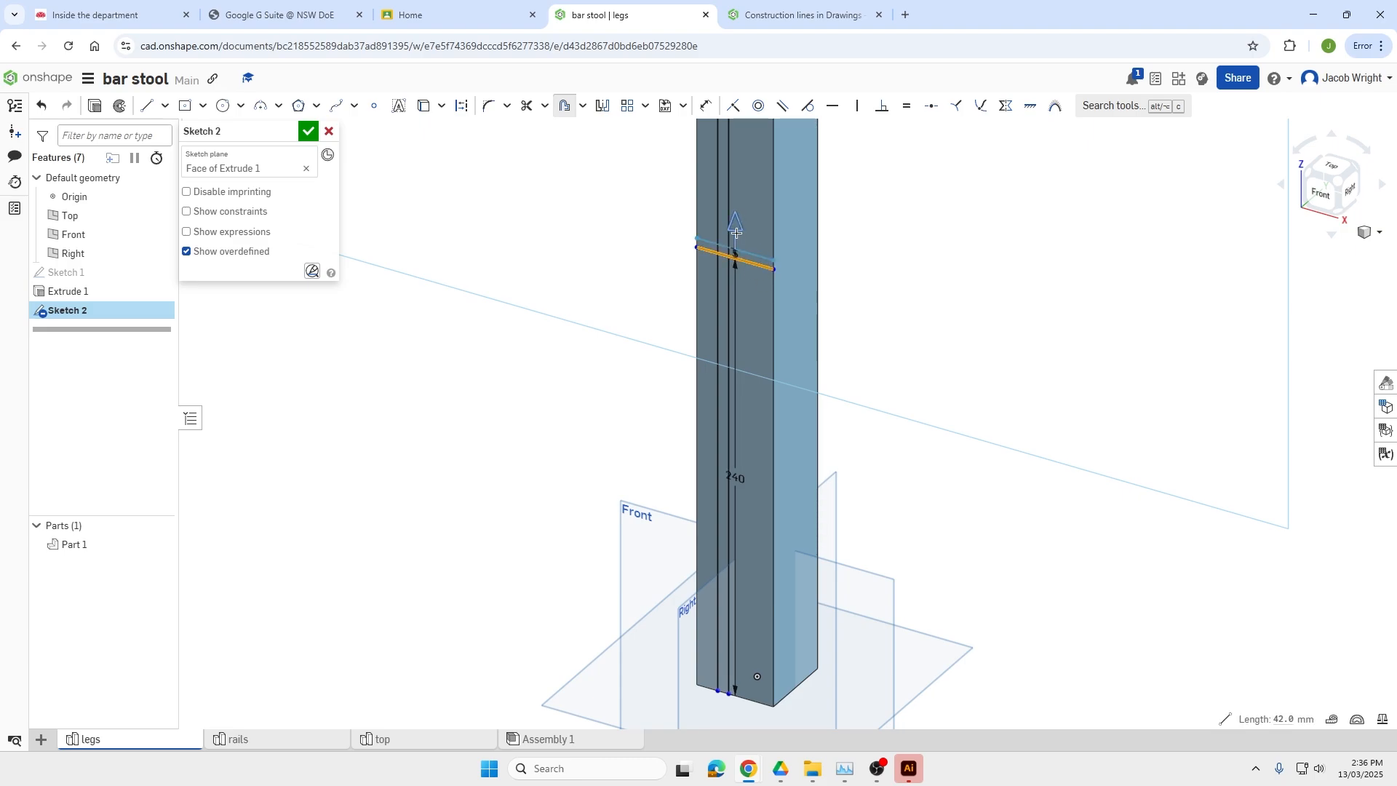
pyautogui.click(759, 307)
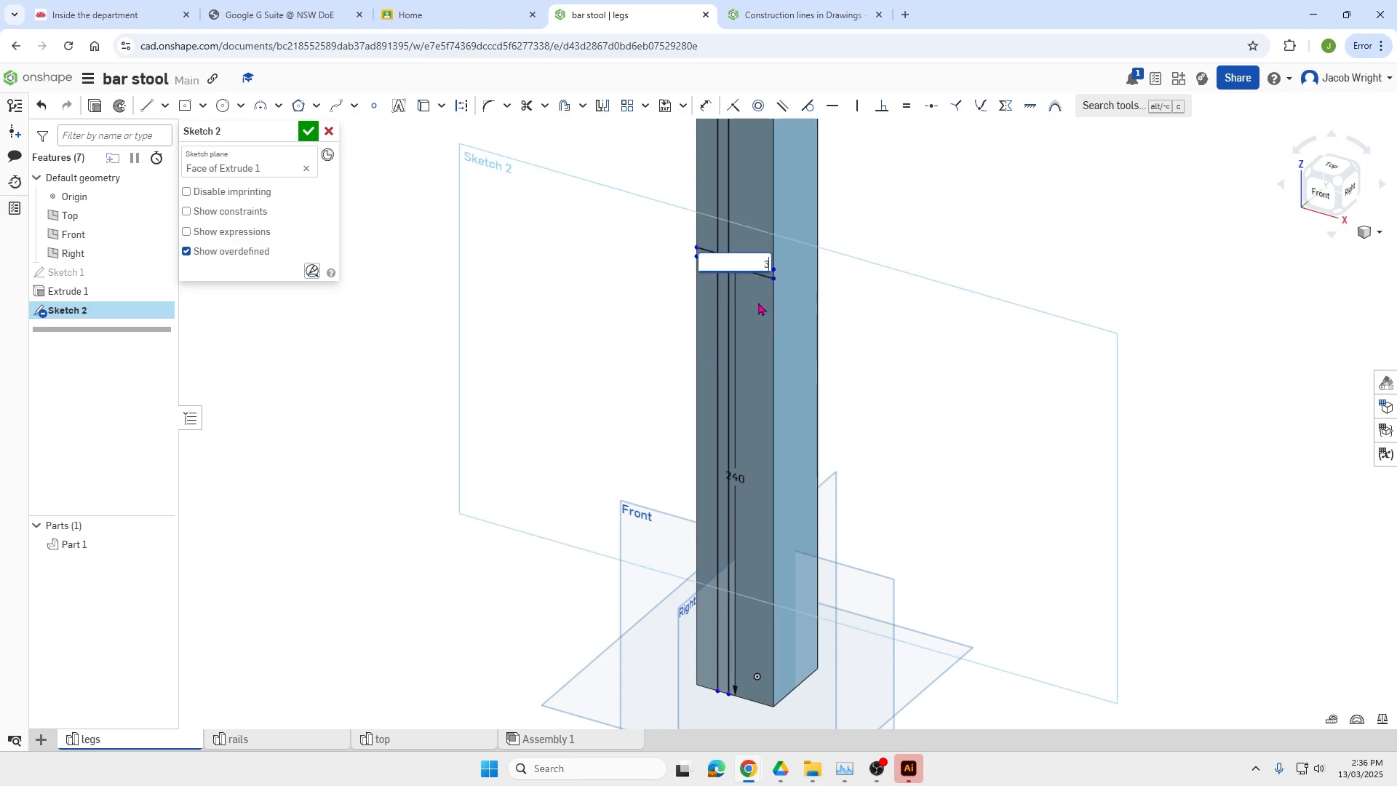
pyautogui.press('Return')
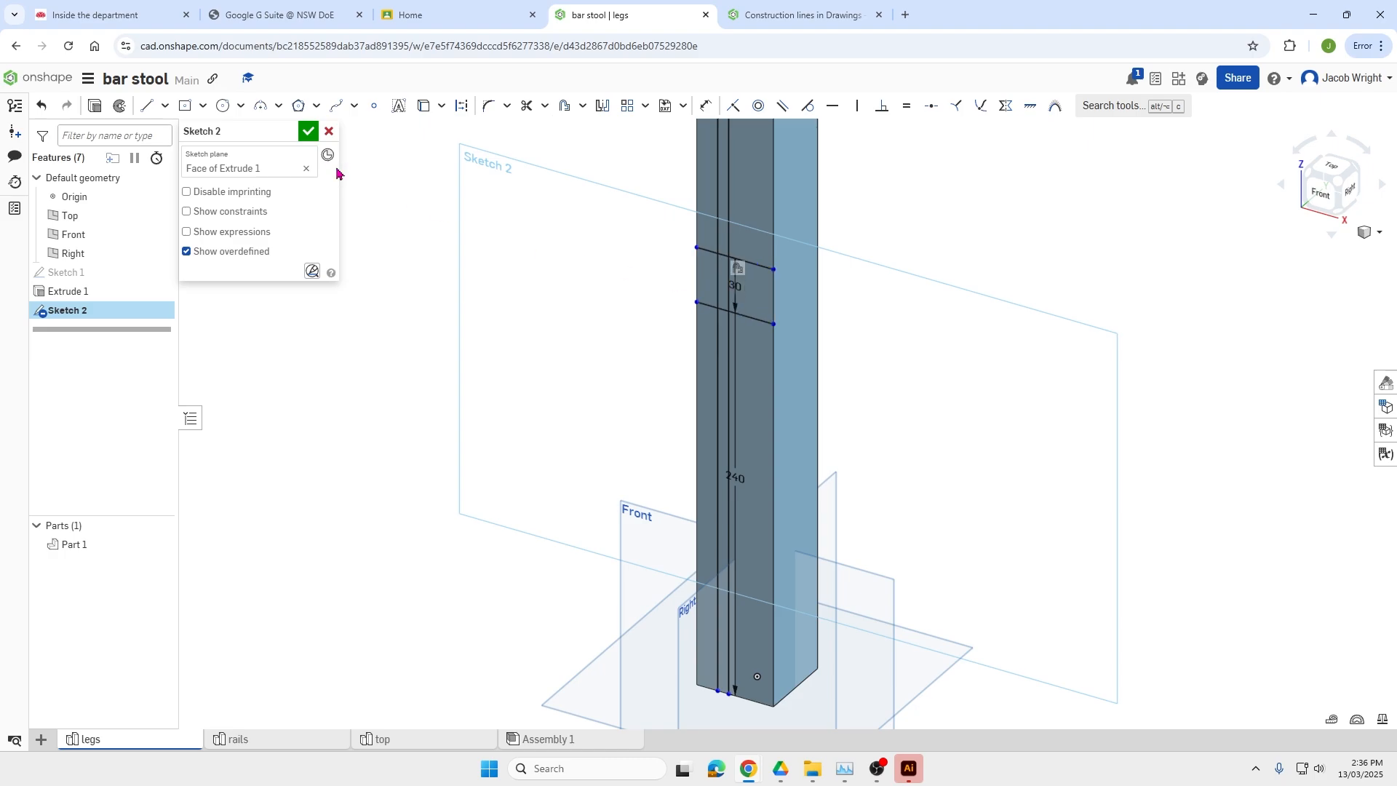
pyautogui.click(311, 132)
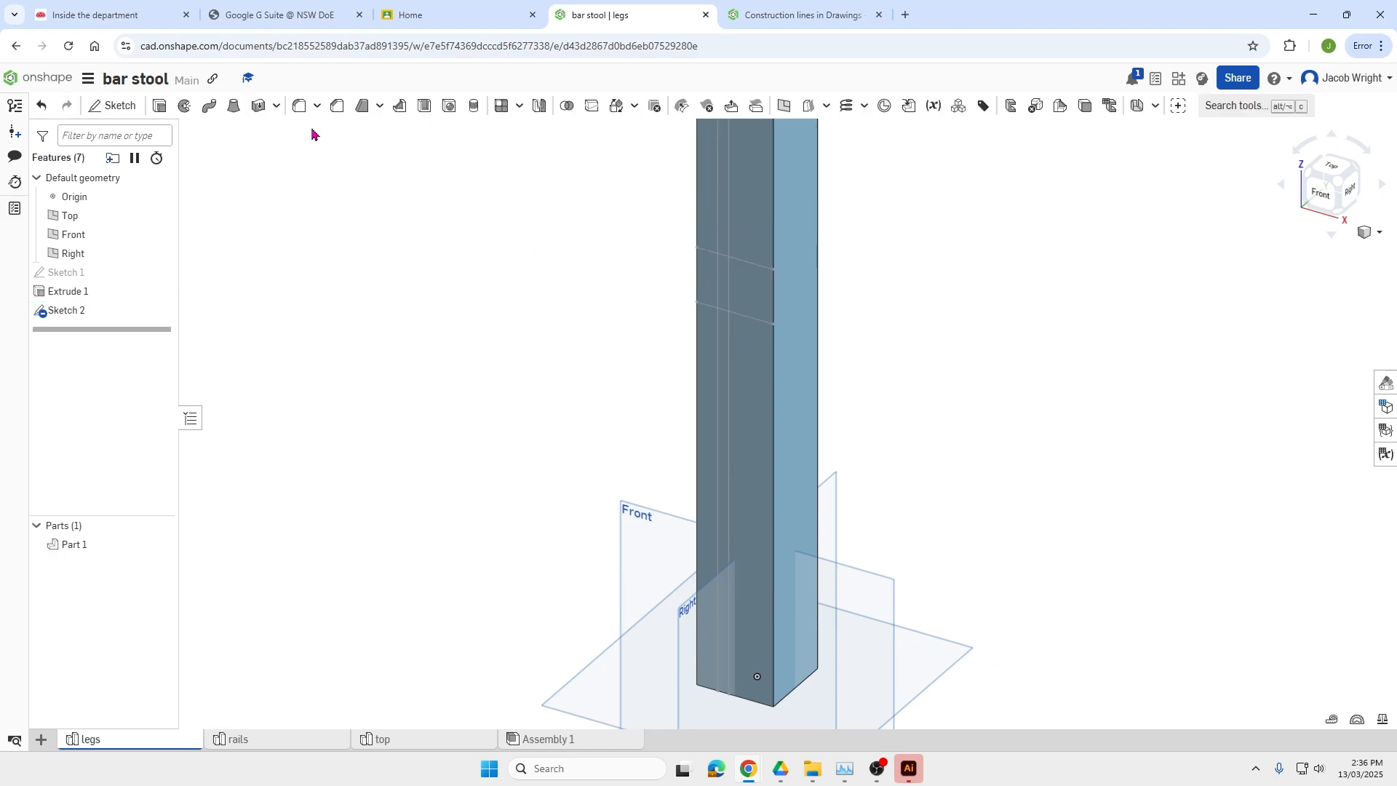
# Extrude the upper and lower mortise rectangles into the leg as a Remove cut with a blind depth of 20 mm.
pyautogui.scroll(-1, 724, 289)
pyautogui.scroll(-5, 725, 288)
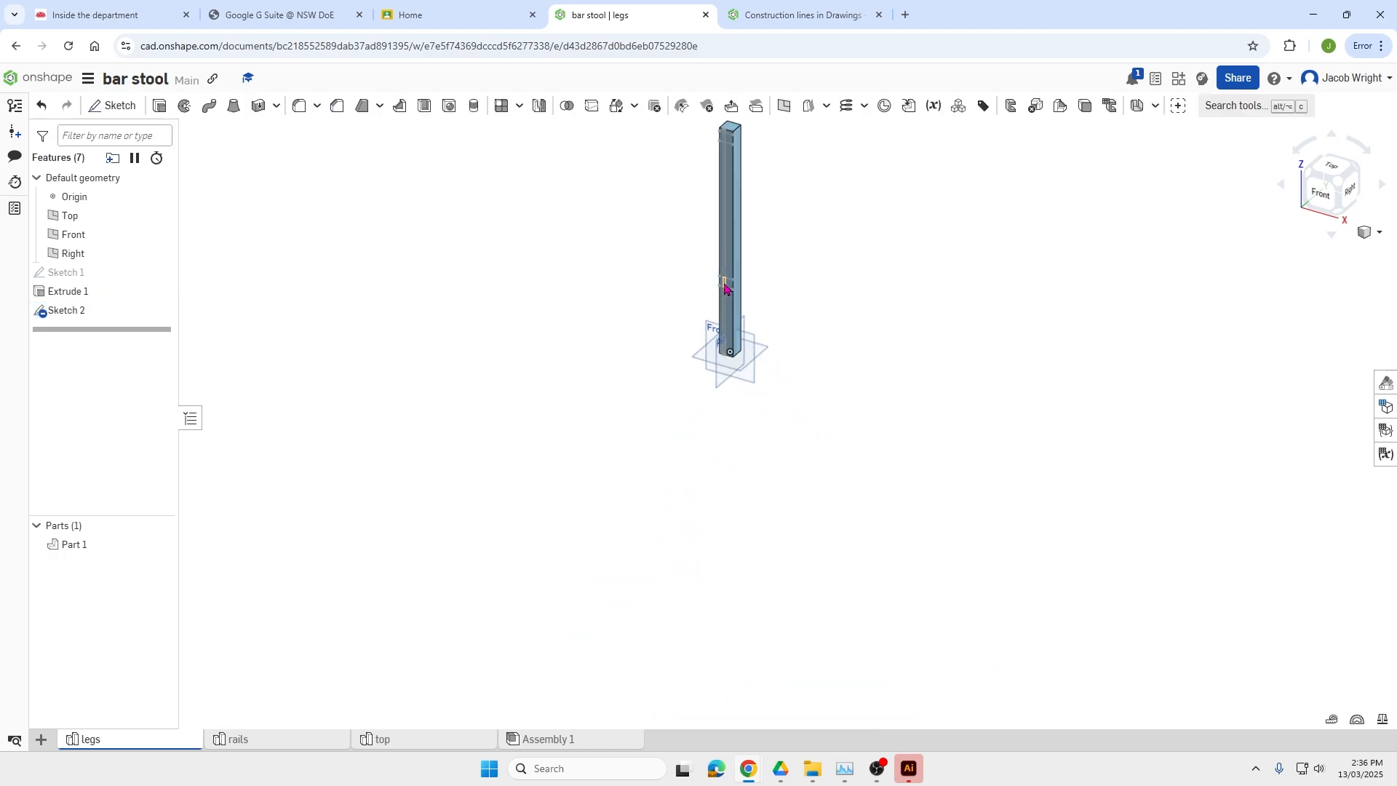
pyautogui.scroll(6, 726, 176)
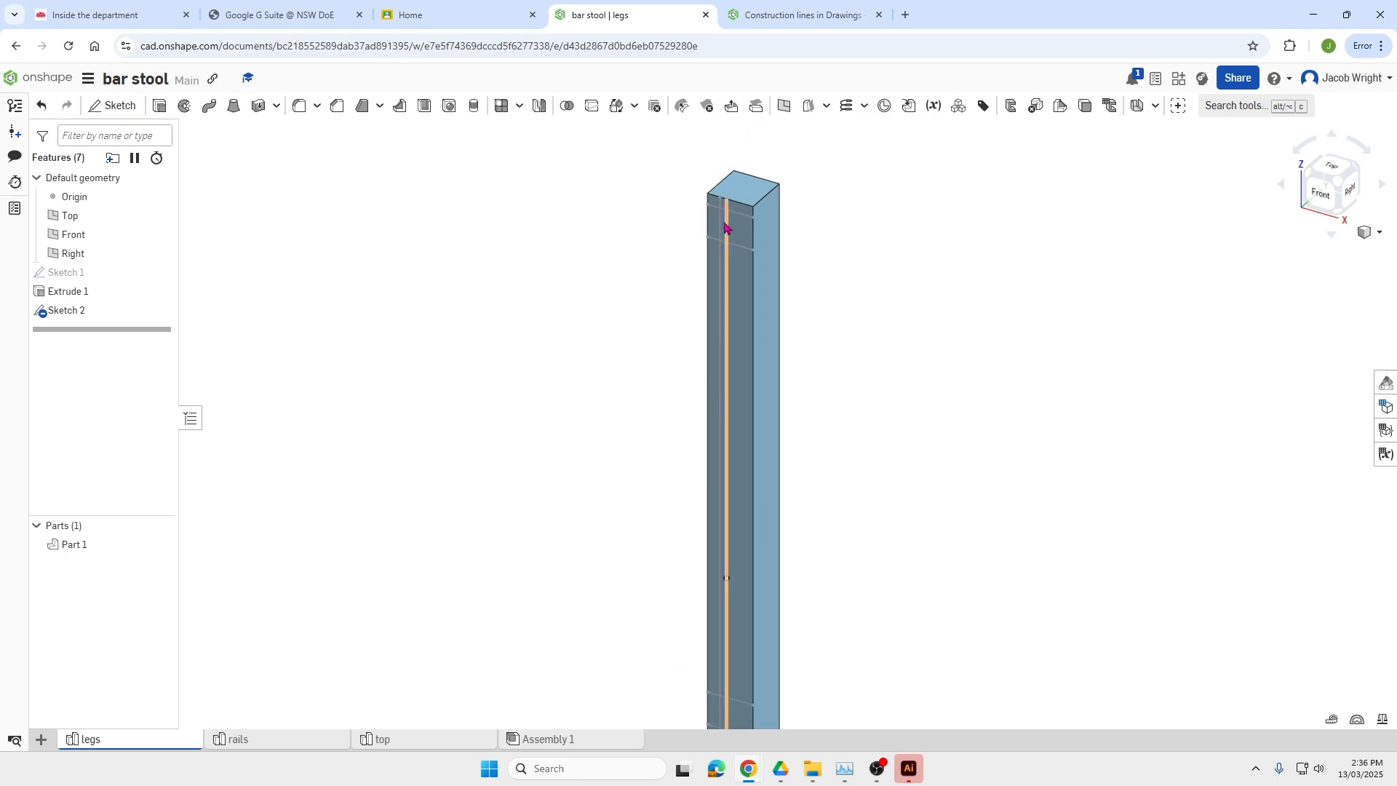
pyautogui.moveTo(727, 234); pyautogui.dragTo(730, 296, button='right')
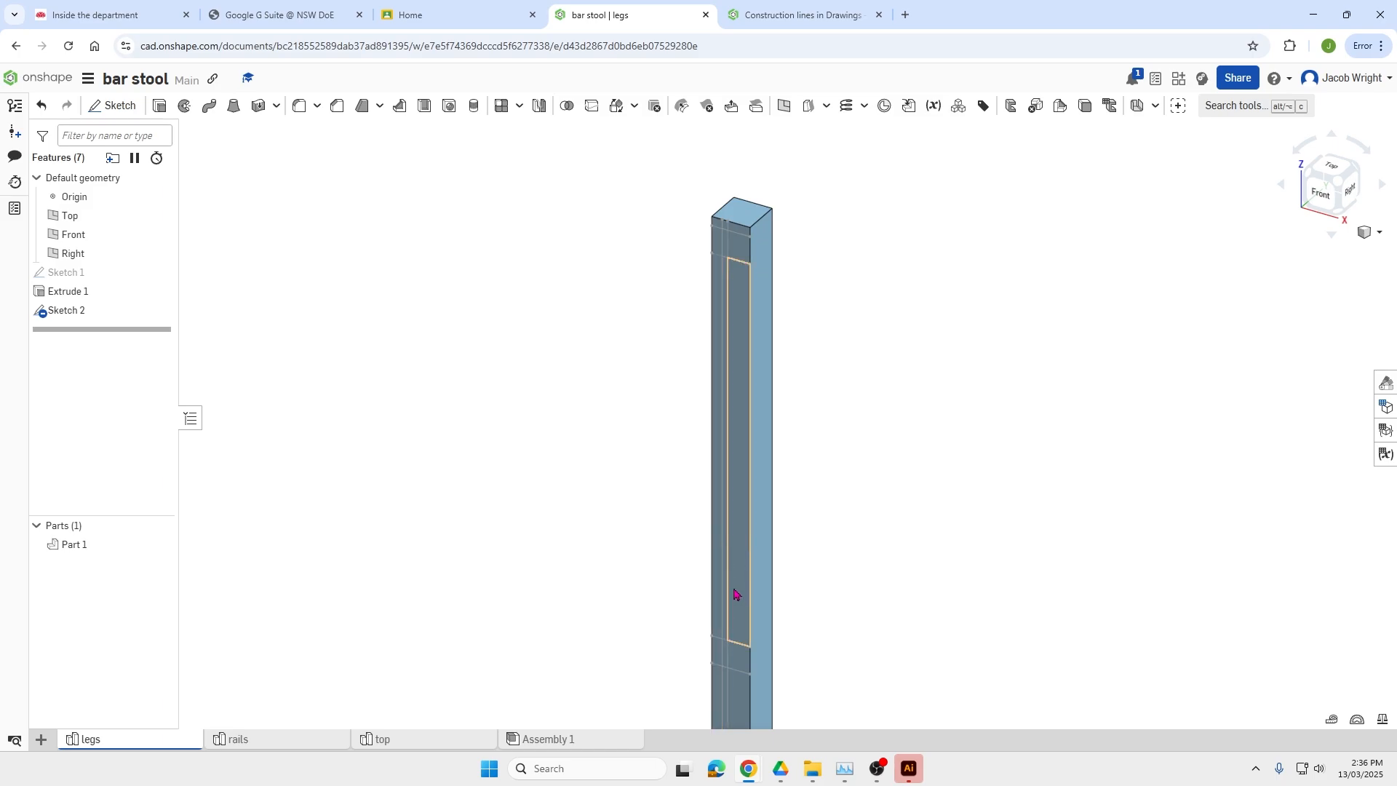
pyautogui.click(159, 107)
pyautogui.click(263, 173)
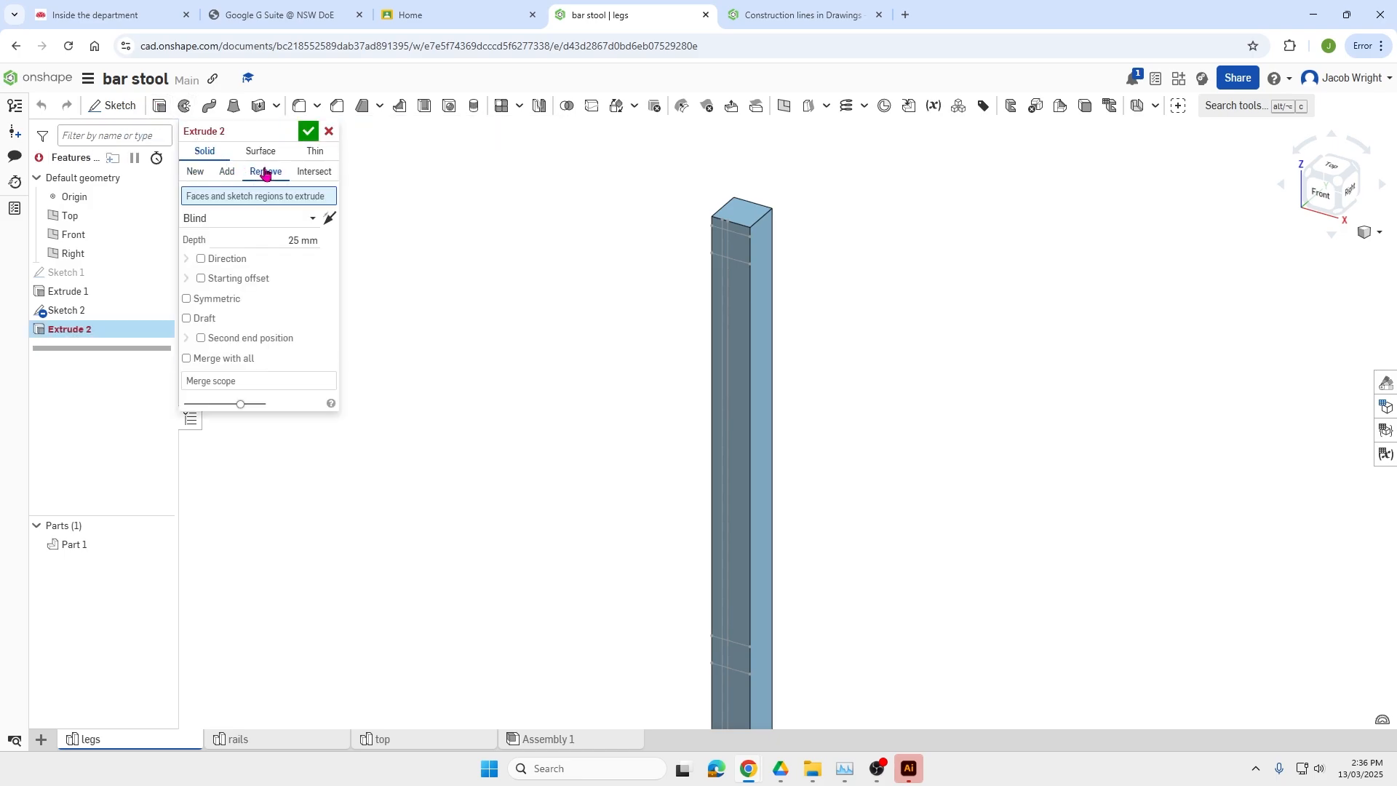
pyautogui.click(300, 235)
pyautogui.write('20')
pyautogui.press('Return')
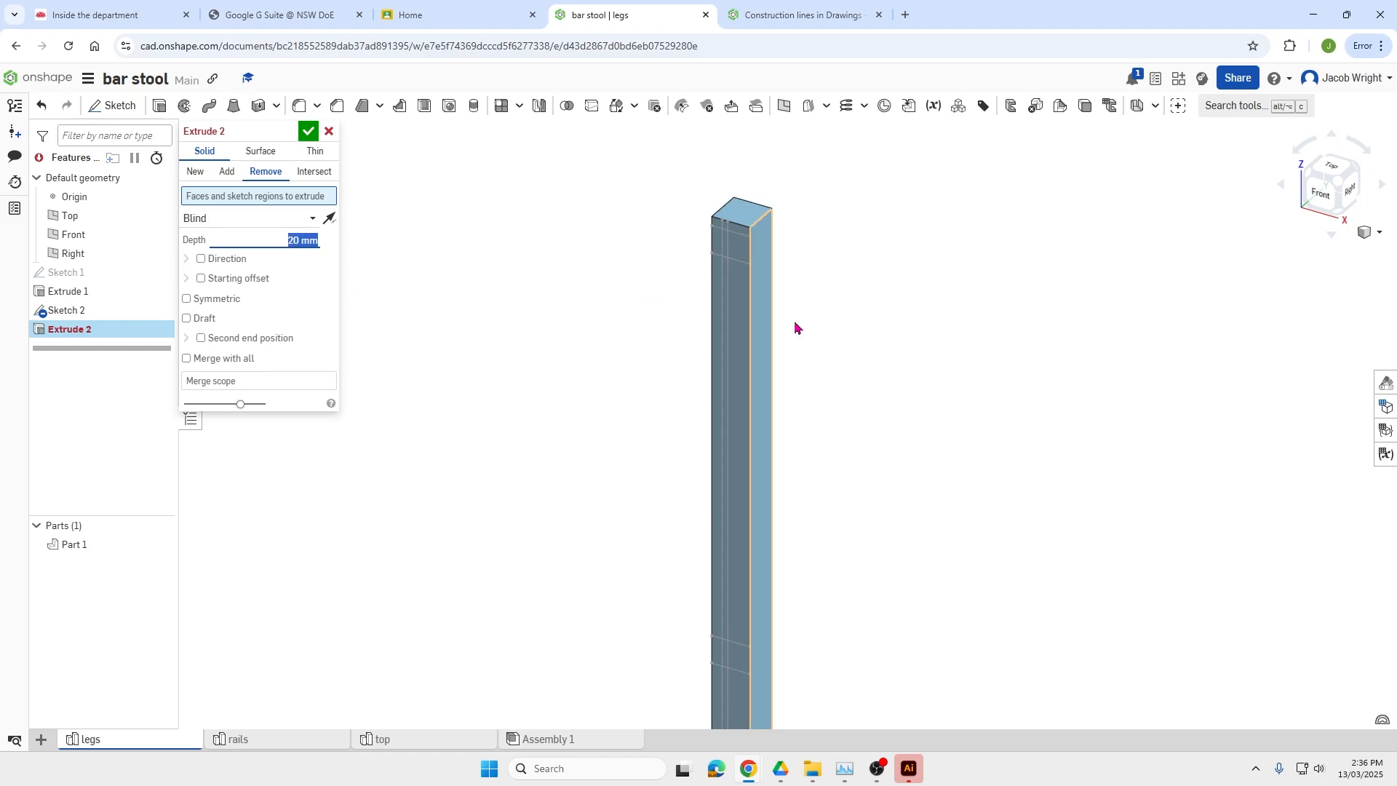
pyautogui.scroll(3, 733, 262)
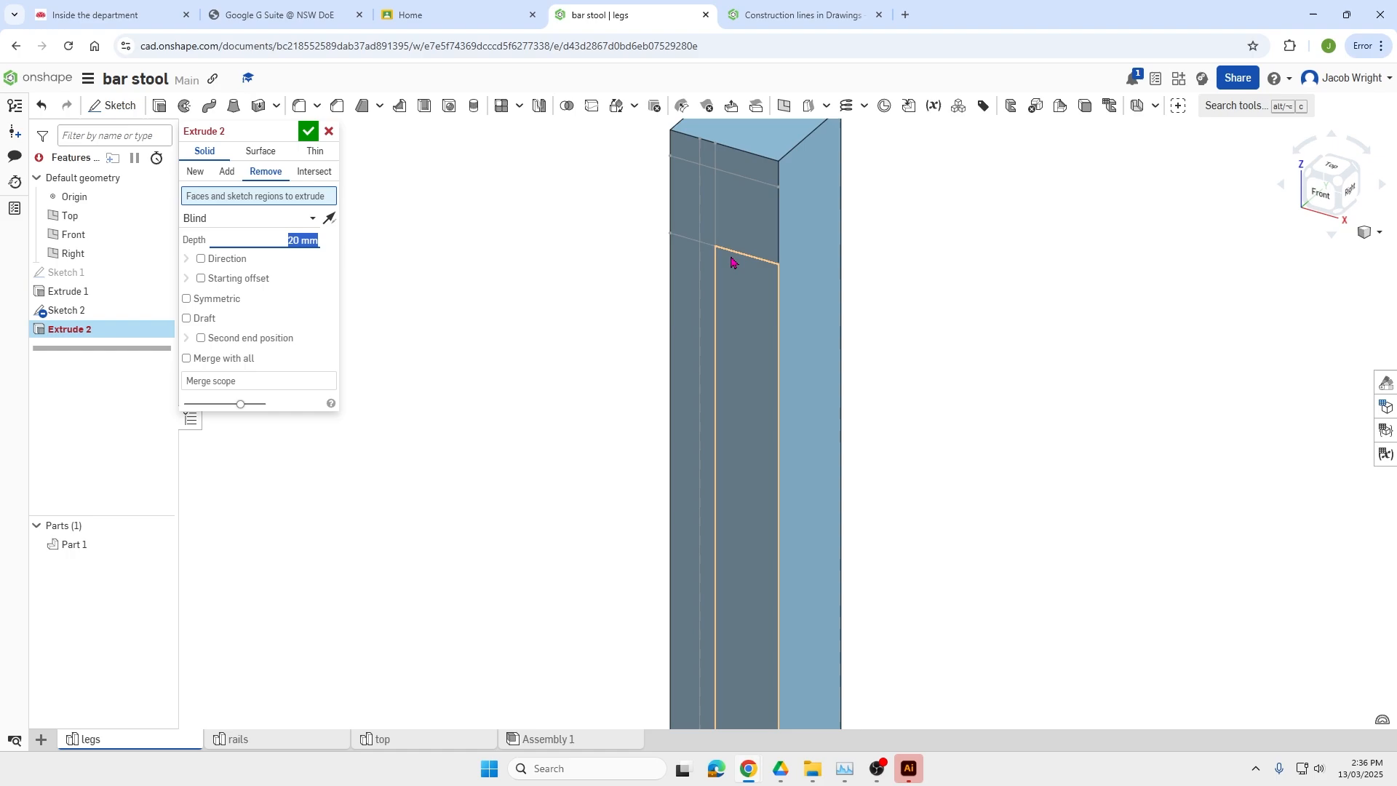
pyautogui.click(710, 228)
pyautogui.scroll(-5, 731, 391)
pyautogui.scroll(4, 724, 655)
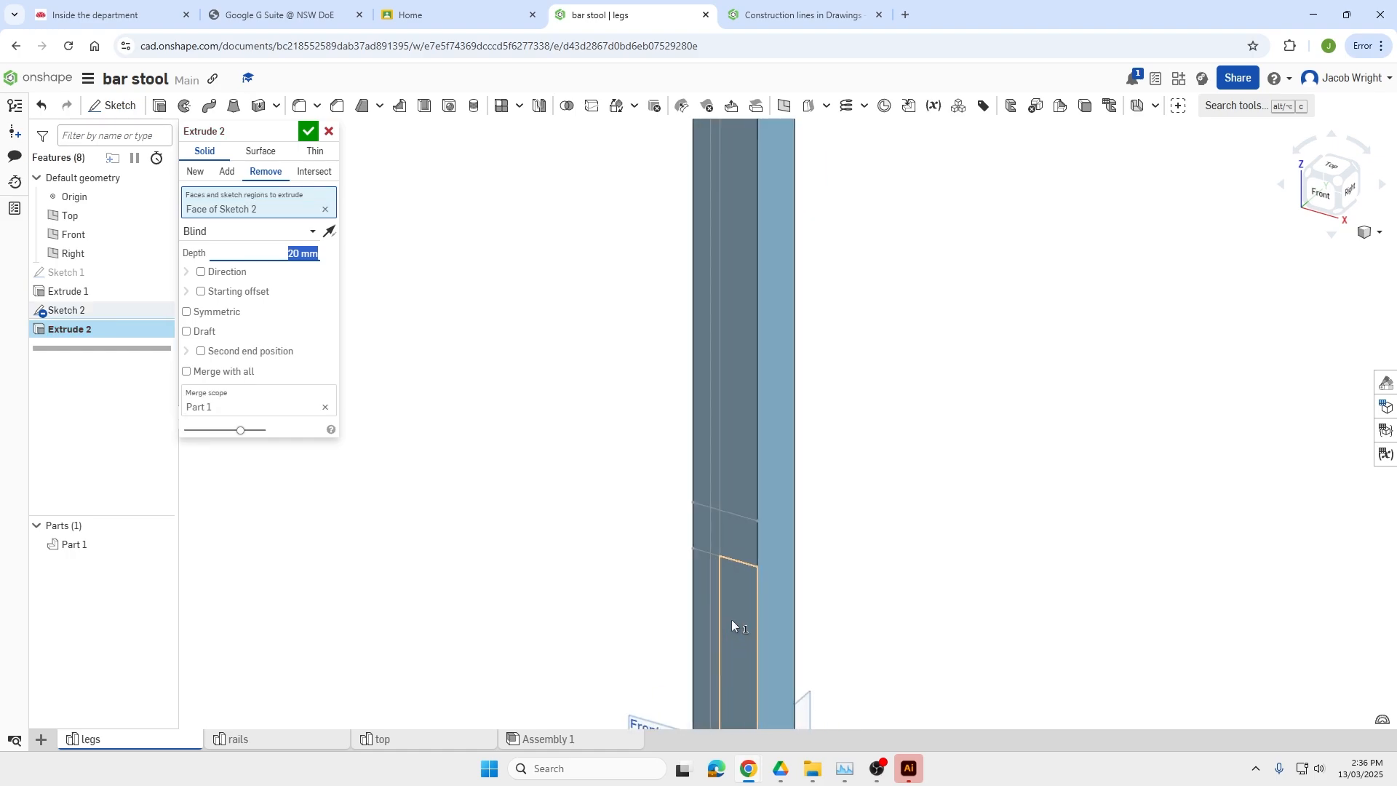
pyautogui.scroll(2, 728, 582)
pyautogui.click(710, 486)
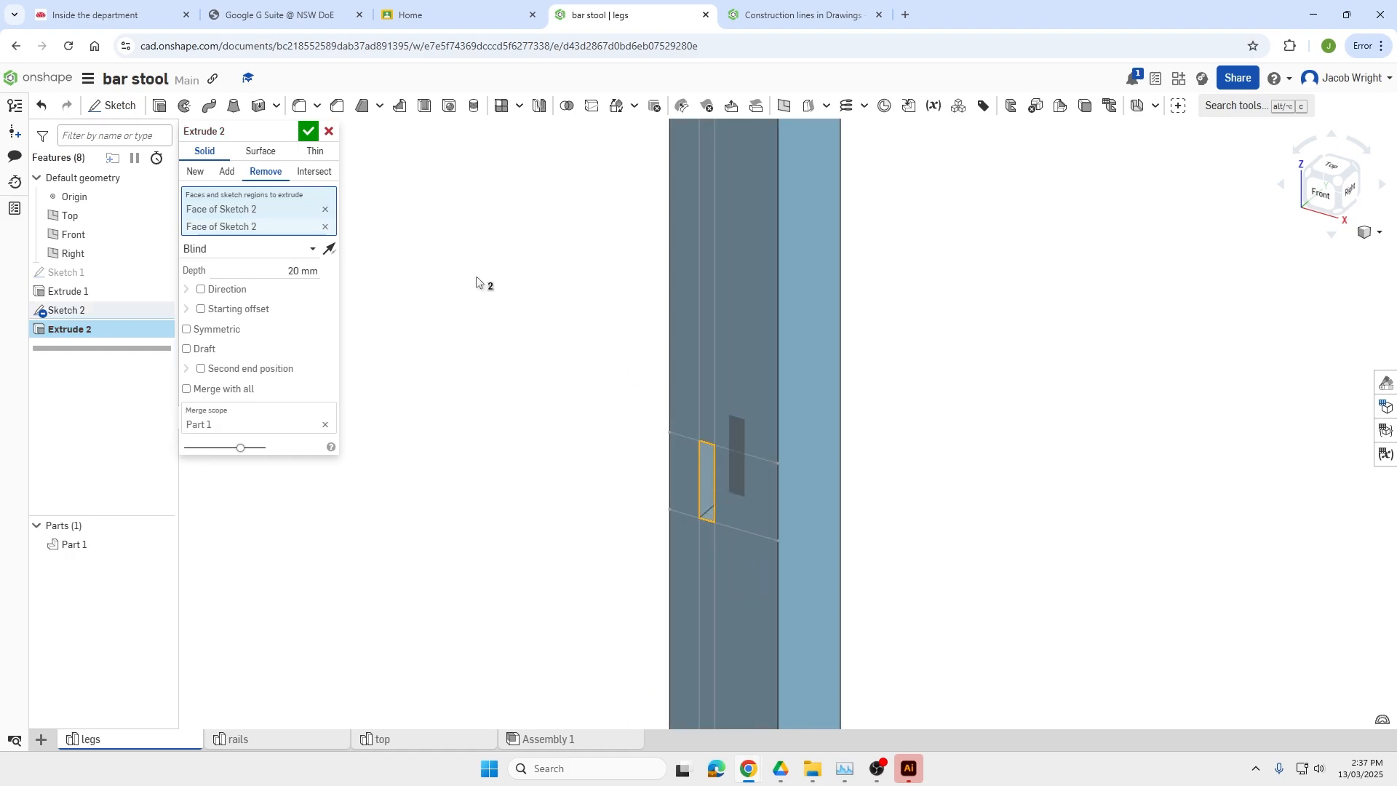
pyautogui.click(308, 131)
# Start a sketch on the leg's right side face and offset the face's top edge downward.
pyautogui.scroll(-5, 779, 455)
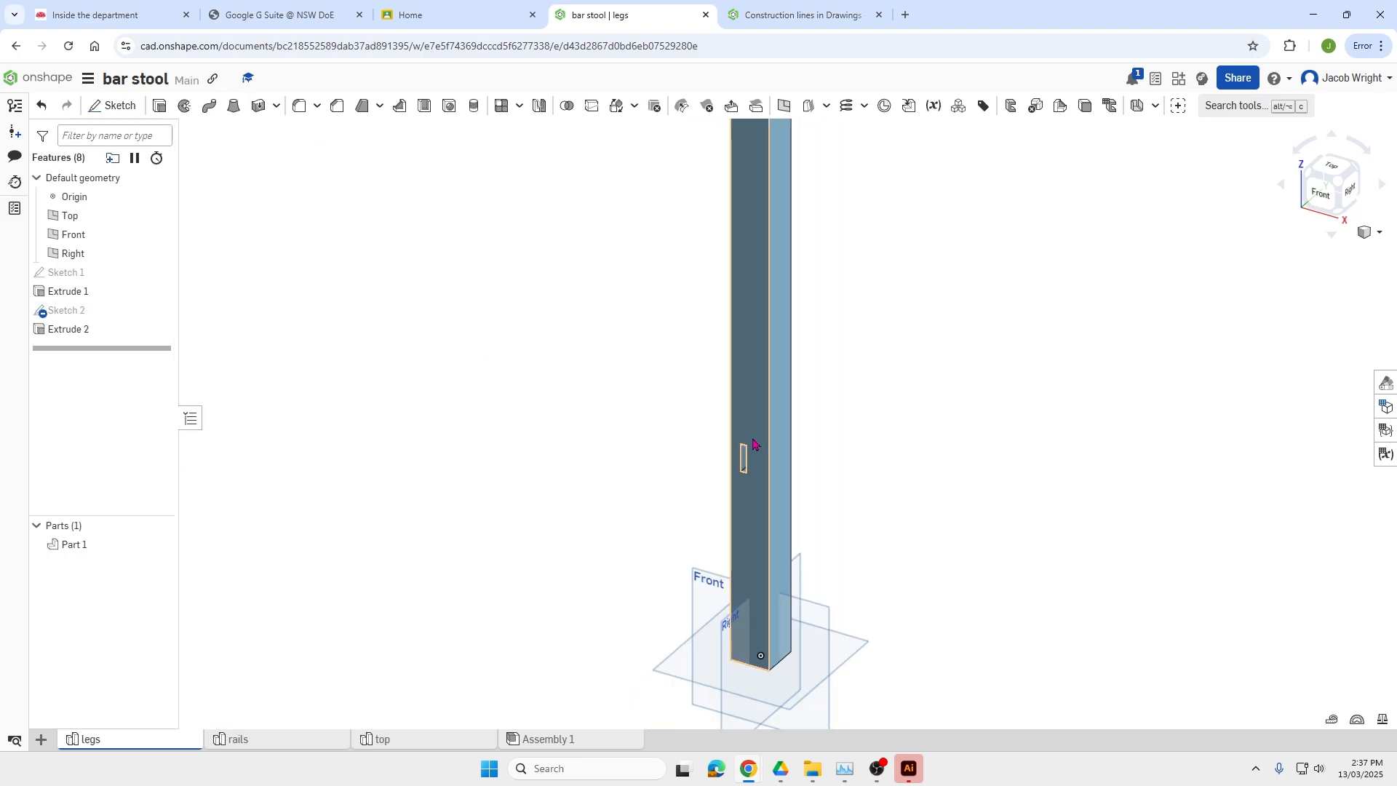
pyautogui.scroll(-3, 753, 444)
pyautogui.scroll(2, 764, 352)
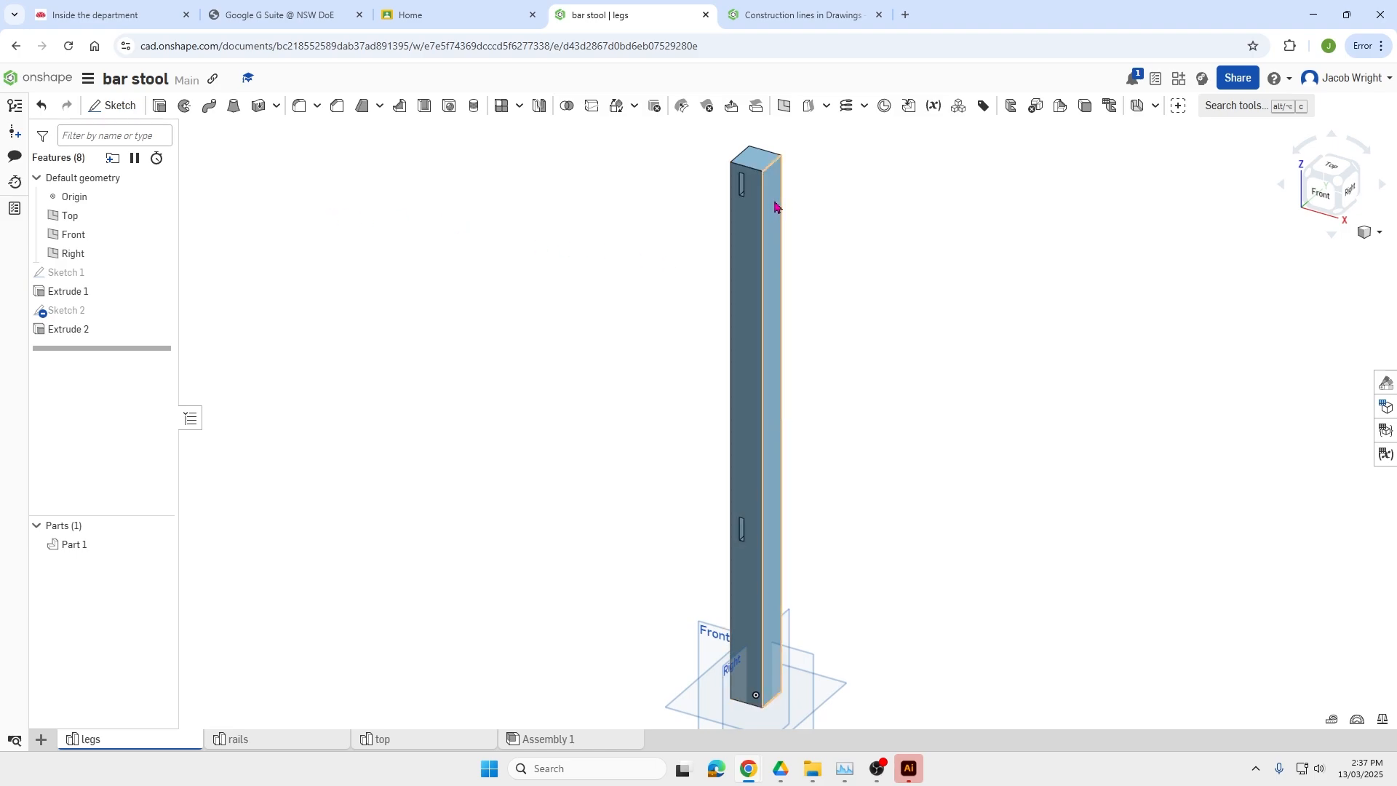
pyautogui.click(104, 106)
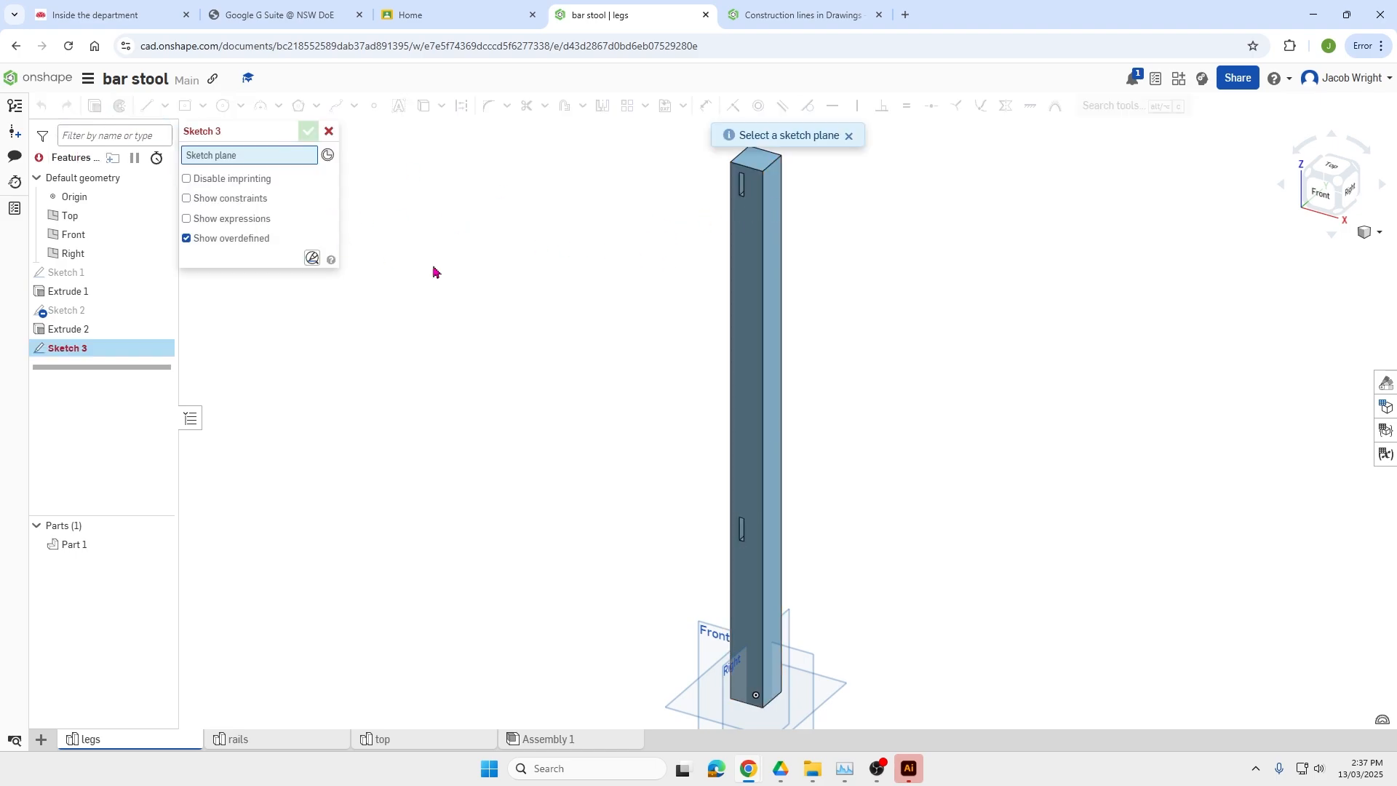
pyautogui.click(778, 237)
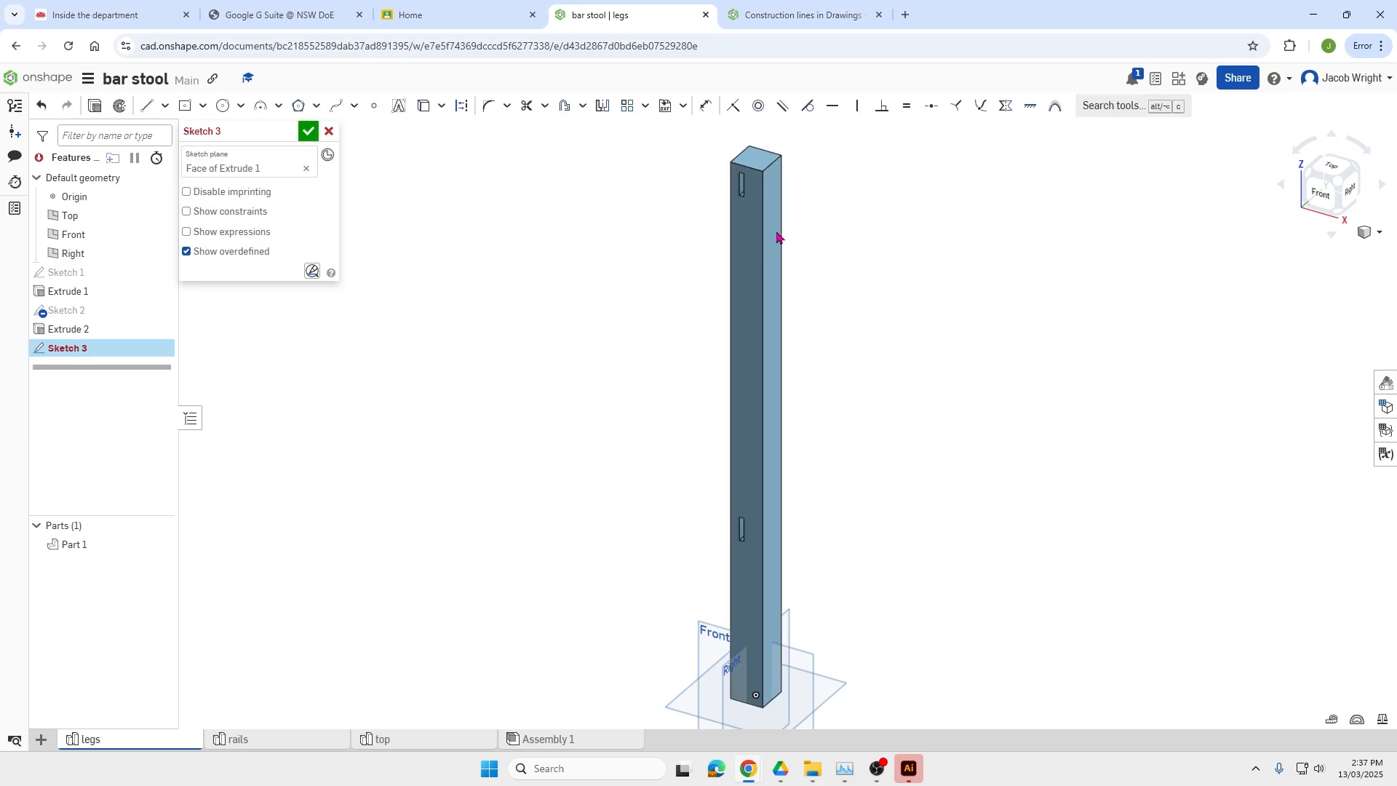
pyautogui.click(565, 107)
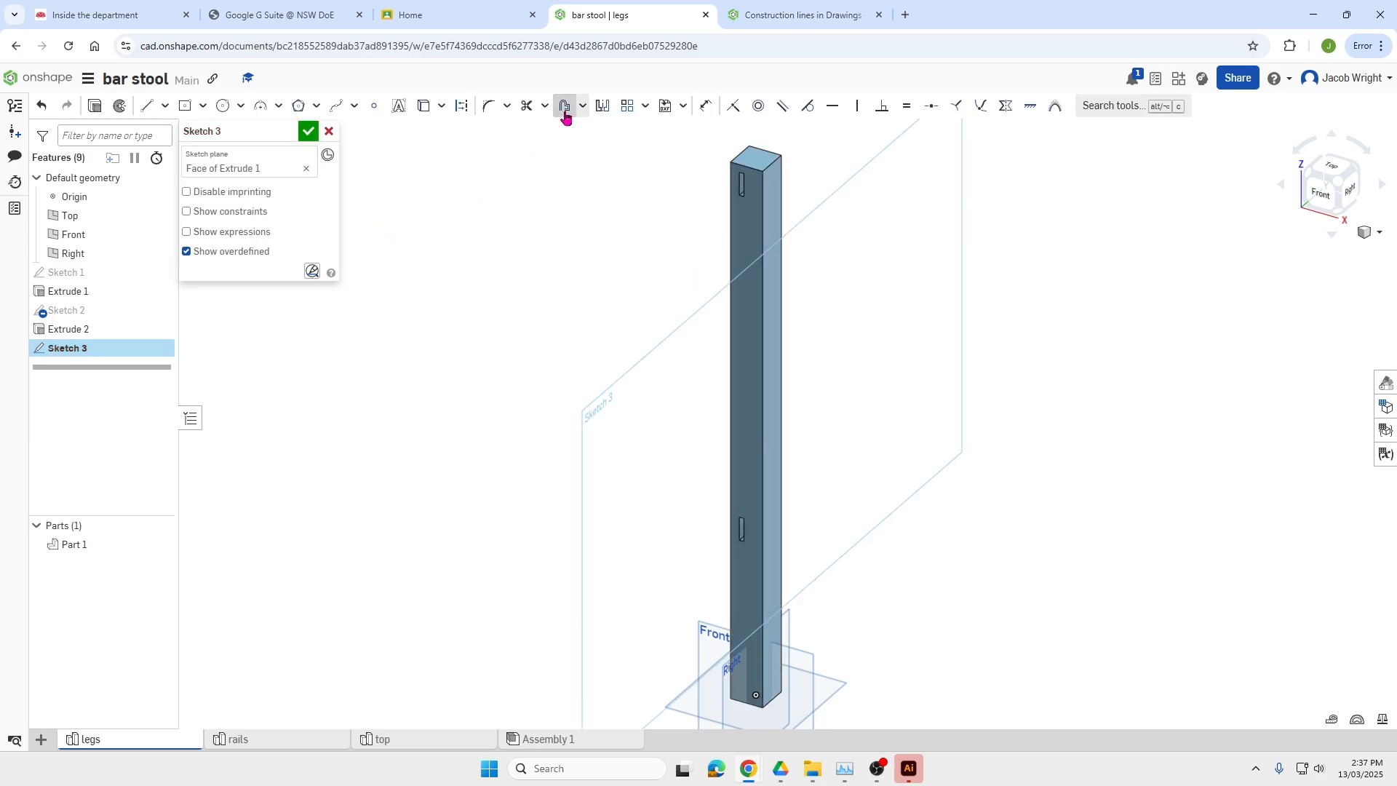
pyautogui.click(775, 172)
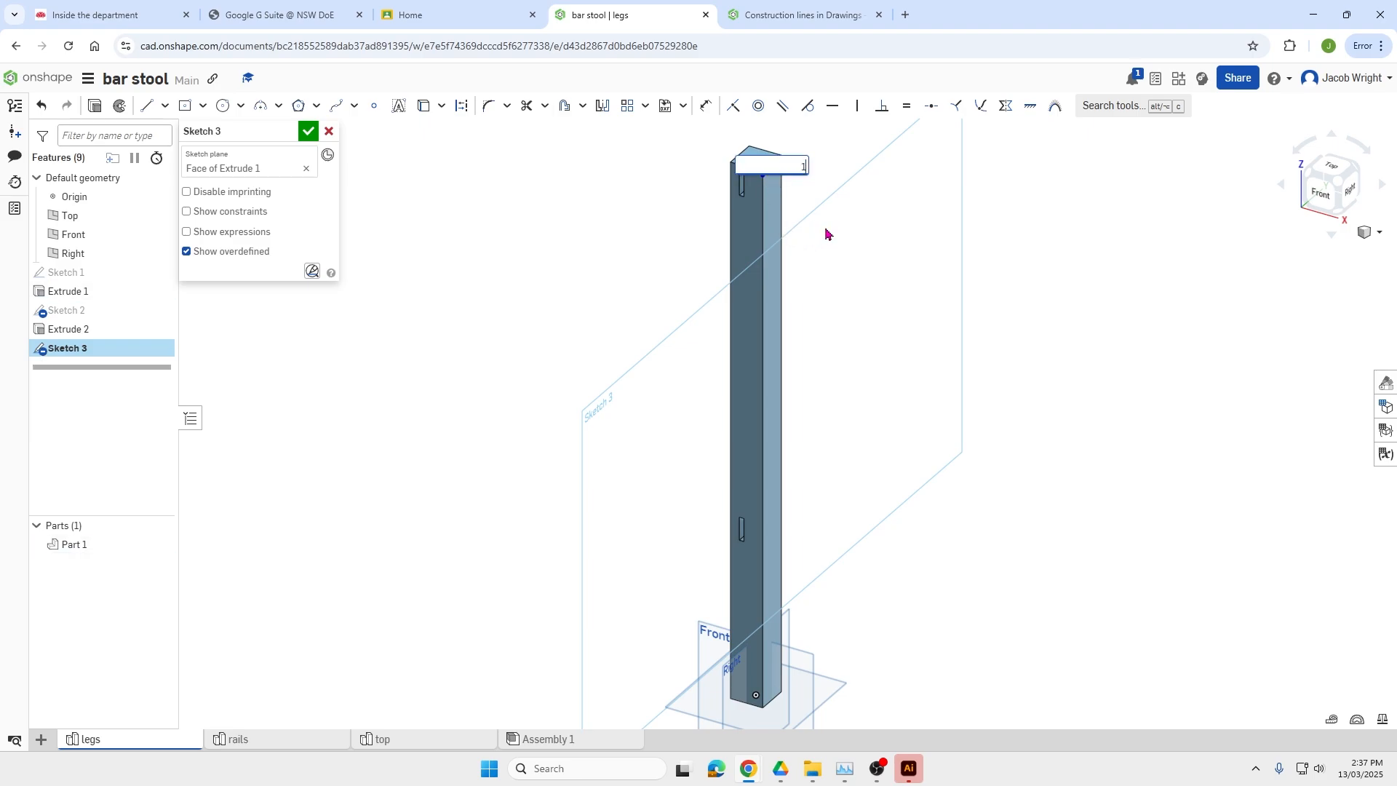
pyautogui.press('Return')
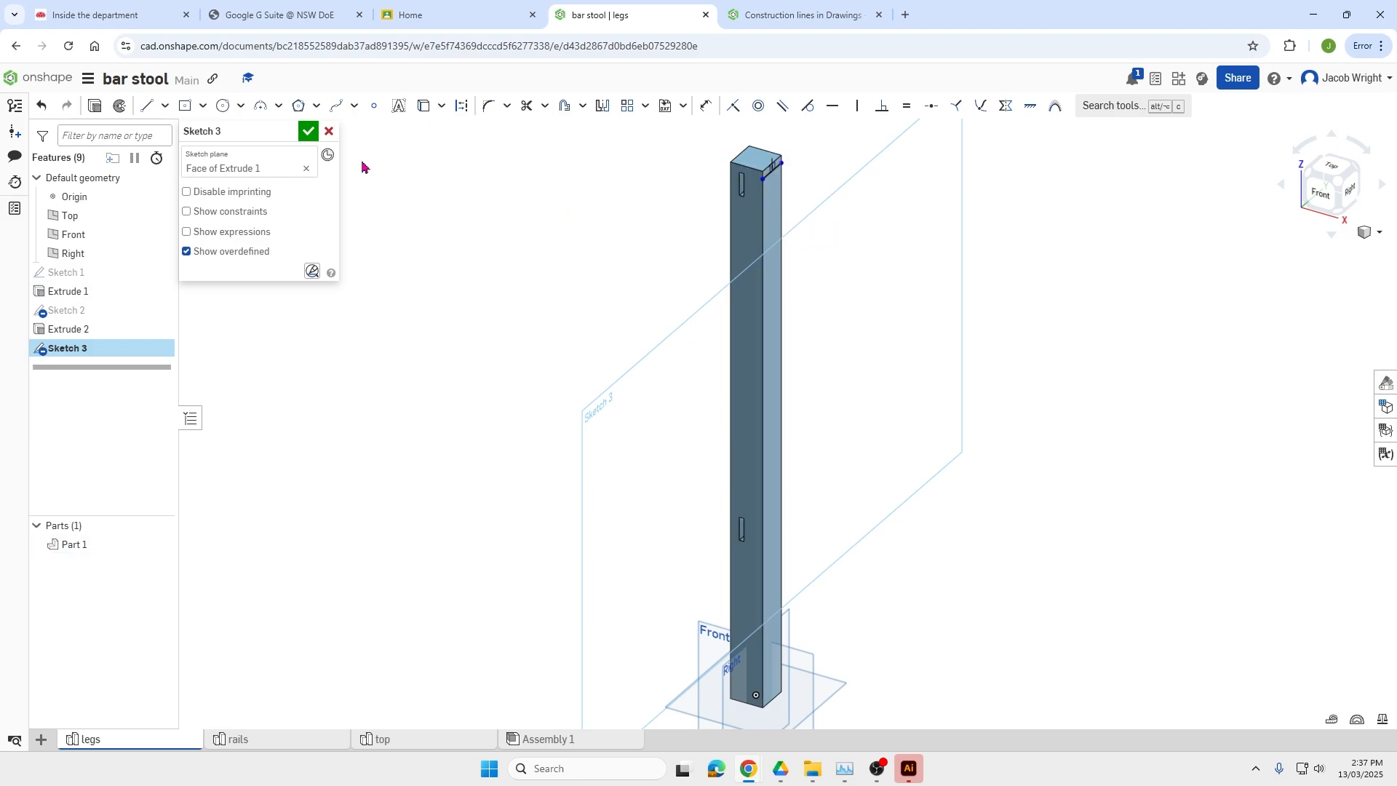
# Offset the rear vertical edge of the leg's right side face inward by 11.5 mm.
pyautogui.click(567, 107)
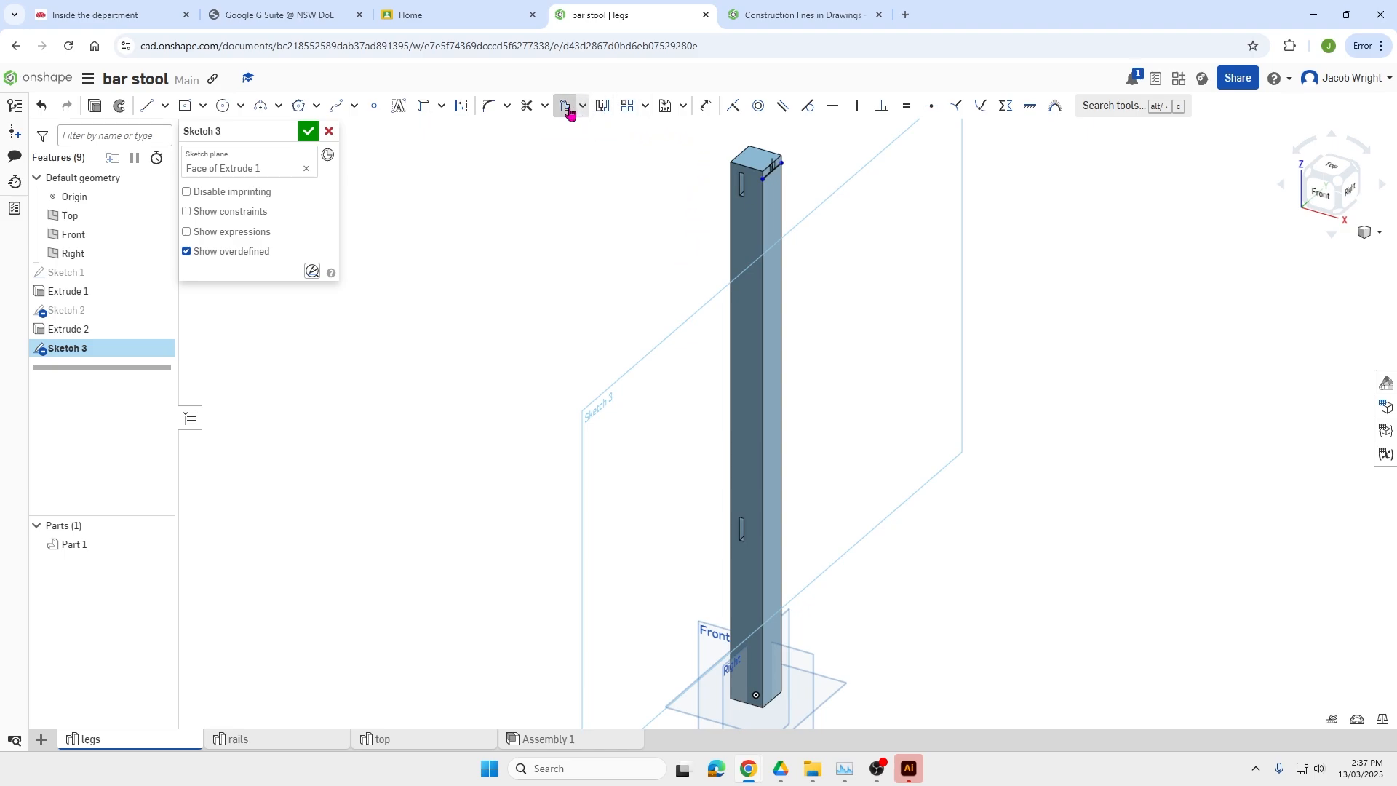
pyautogui.click(781, 200)
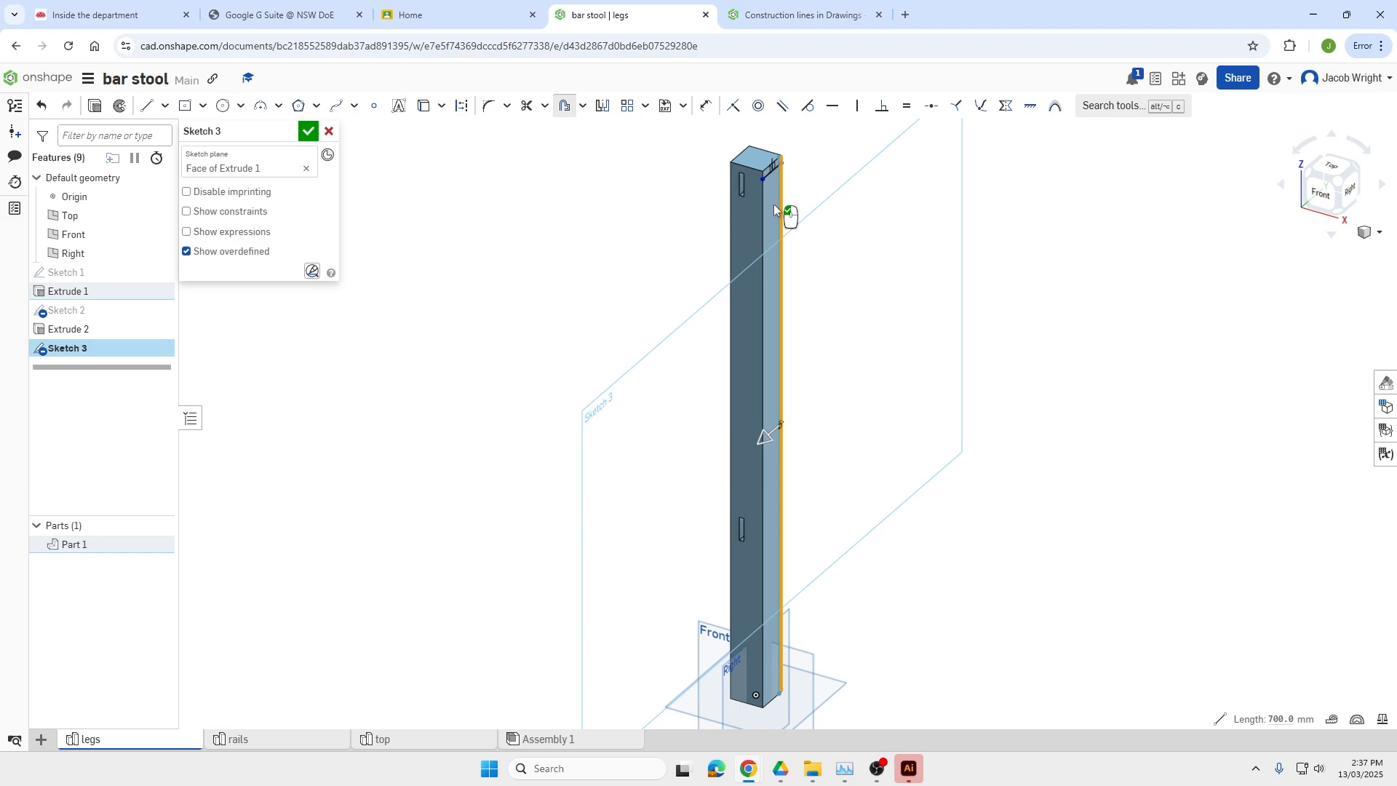
pyautogui.click(653, 329)
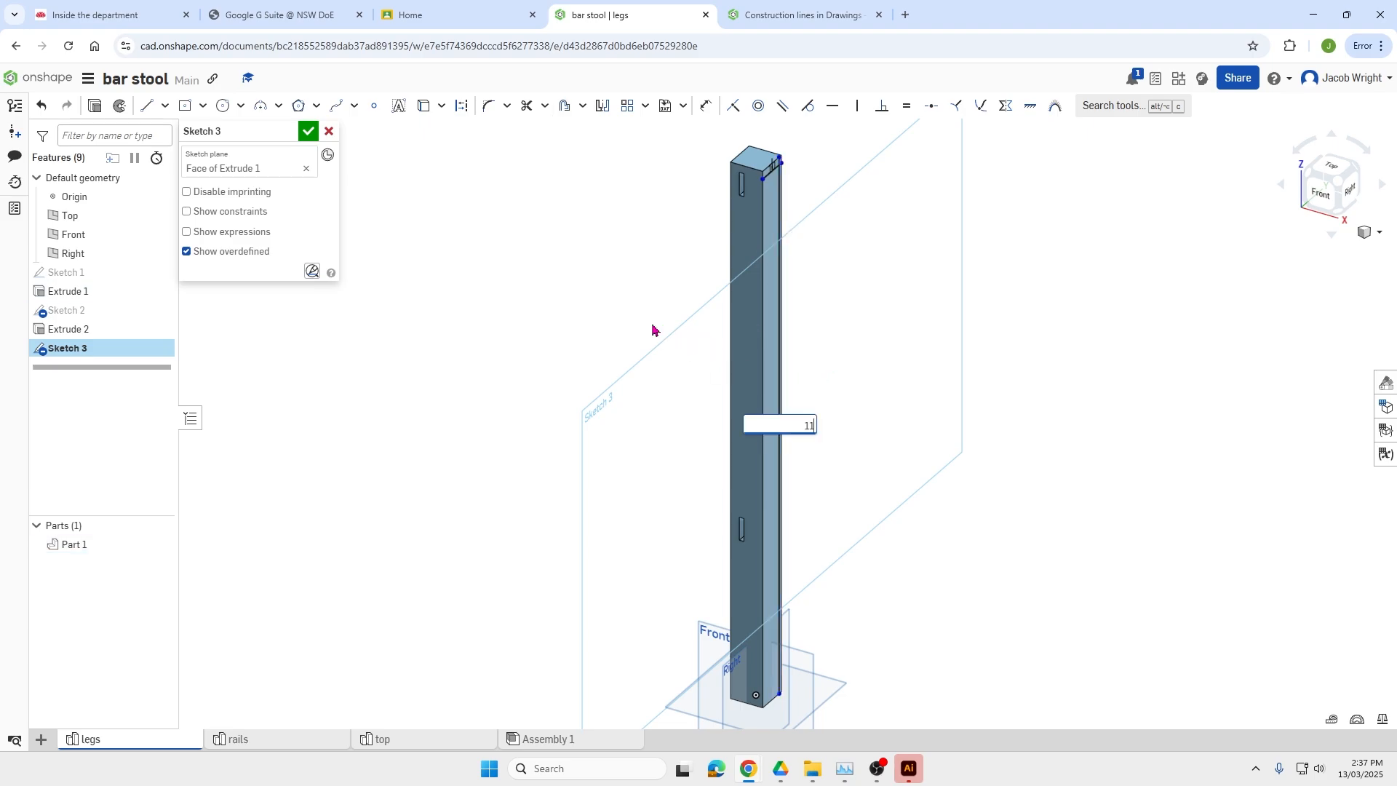
pyautogui.write('11.5')
pyautogui.press('Return')
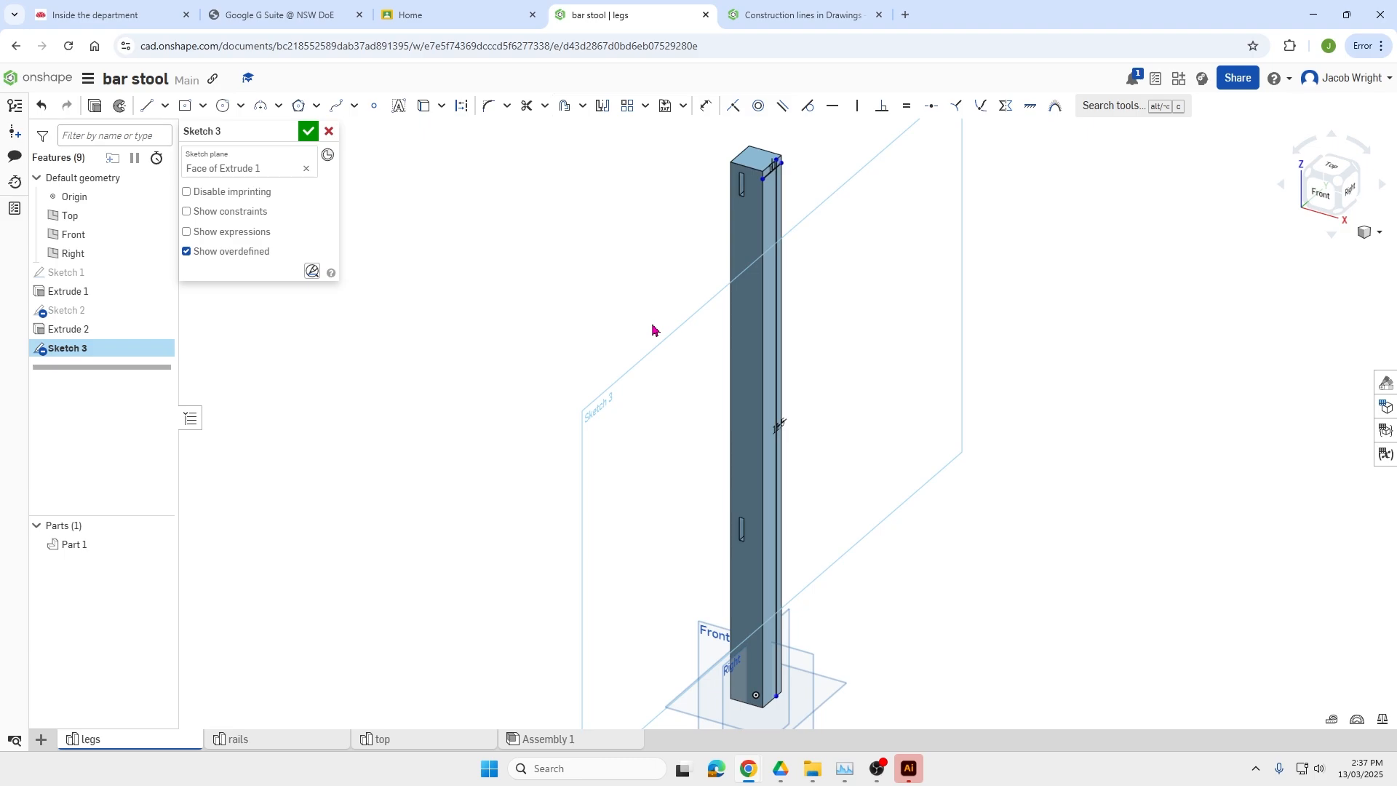
# Offset the horizontal sketch line near the top of the leg's right side face 30 mm downward.
pyautogui.click(565, 106)
pyautogui.scroll(3, 739, 160)
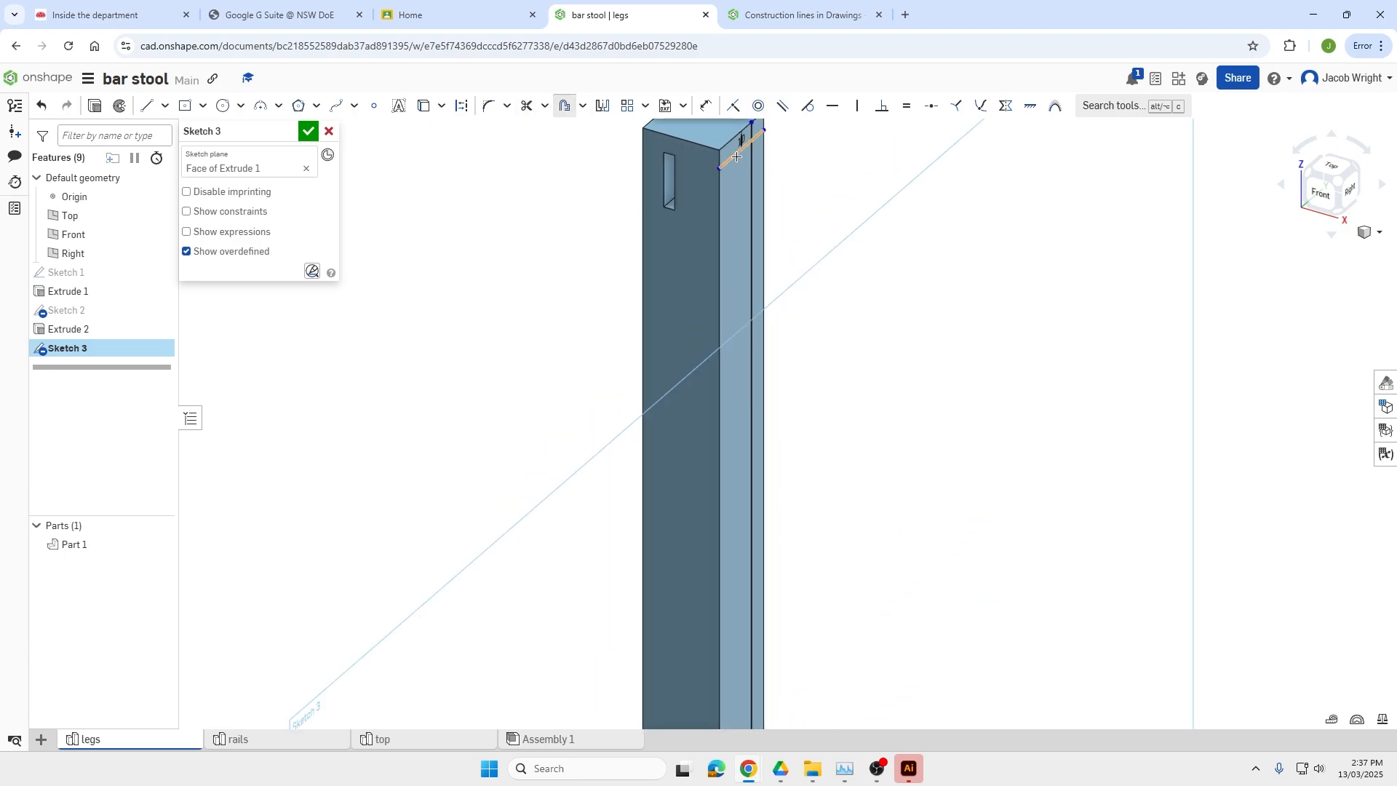
pyautogui.click(737, 160)
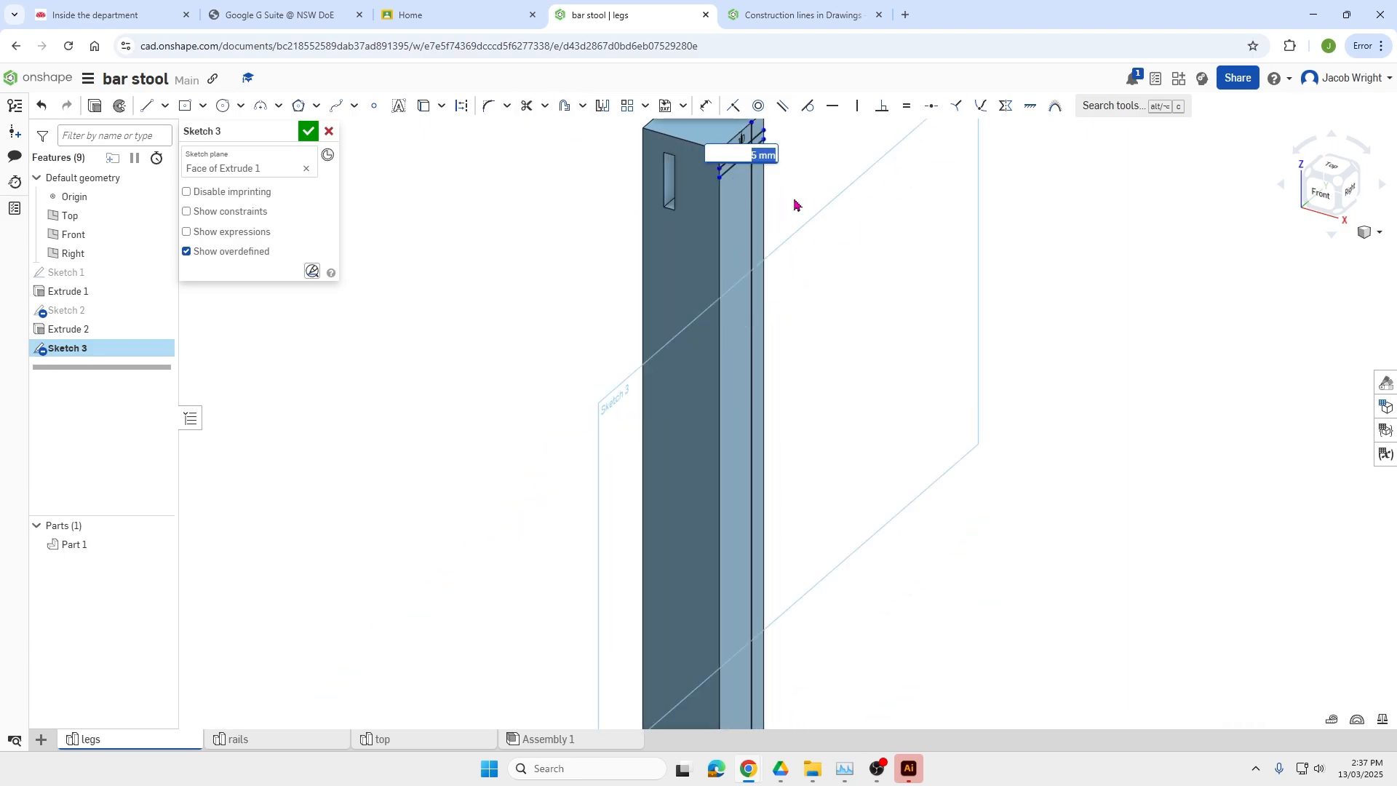
pyautogui.press('Return')
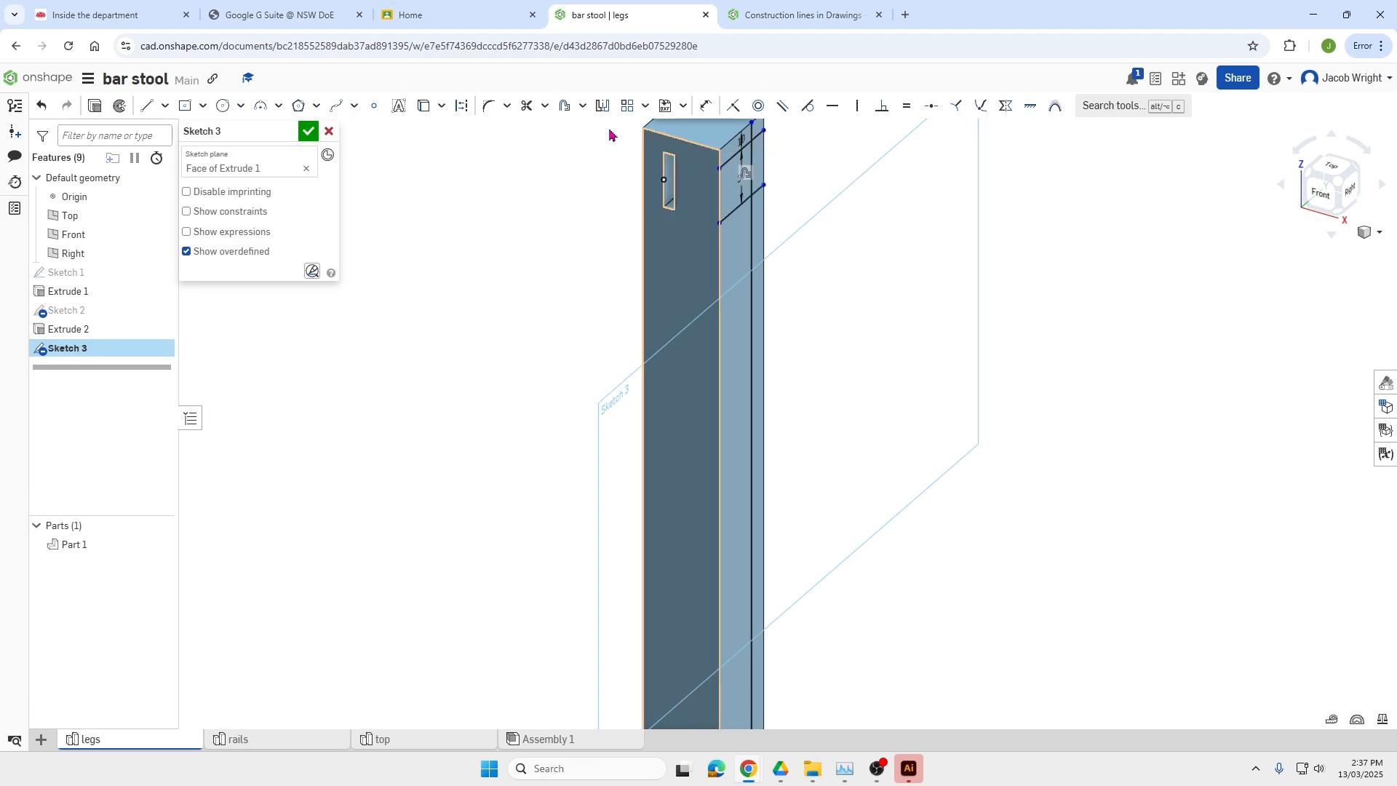
# Offset the new vertical sketch line toward the middle of the right side face to define the mortise width.
pyautogui.click(567, 106)
pyautogui.click(754, 193)
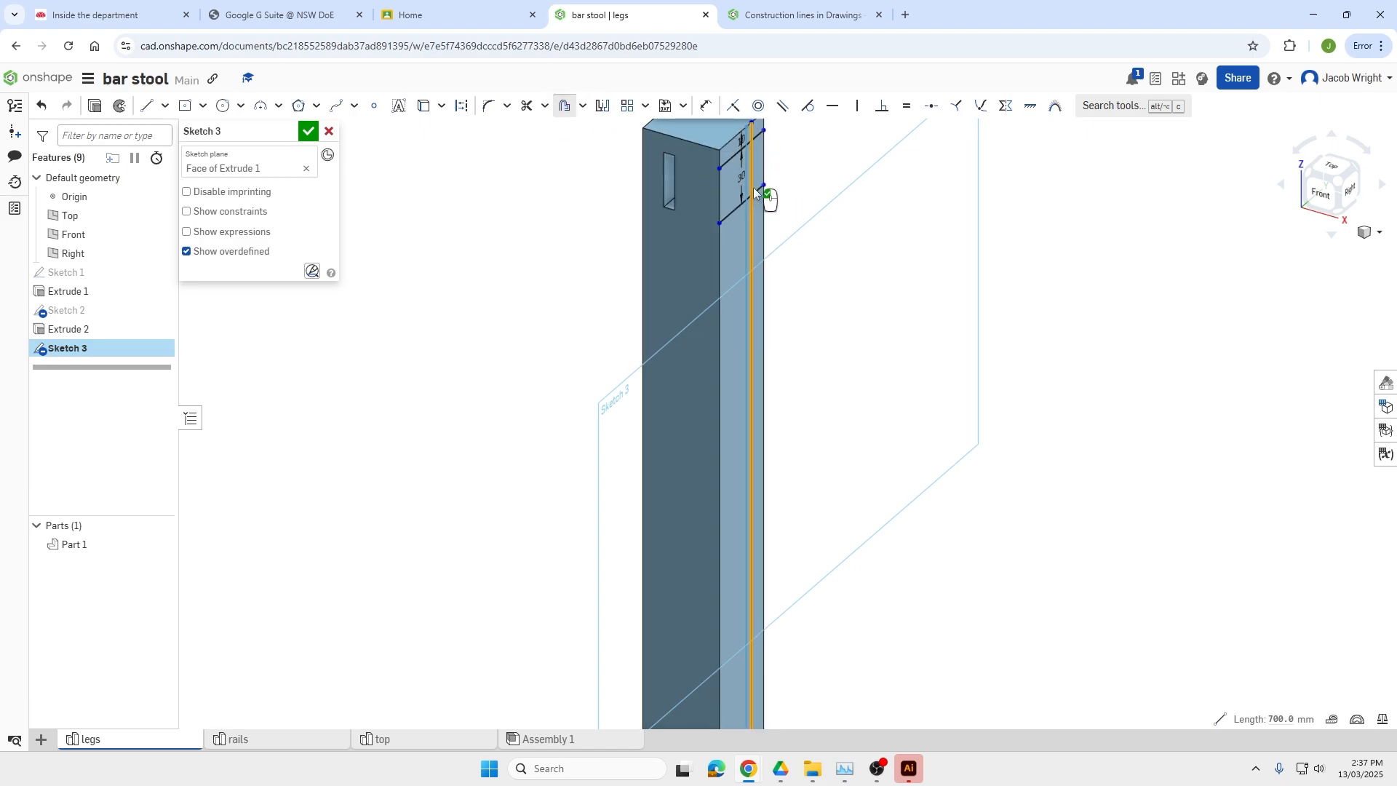
pyautogui.scroll(-5, 800, 480)
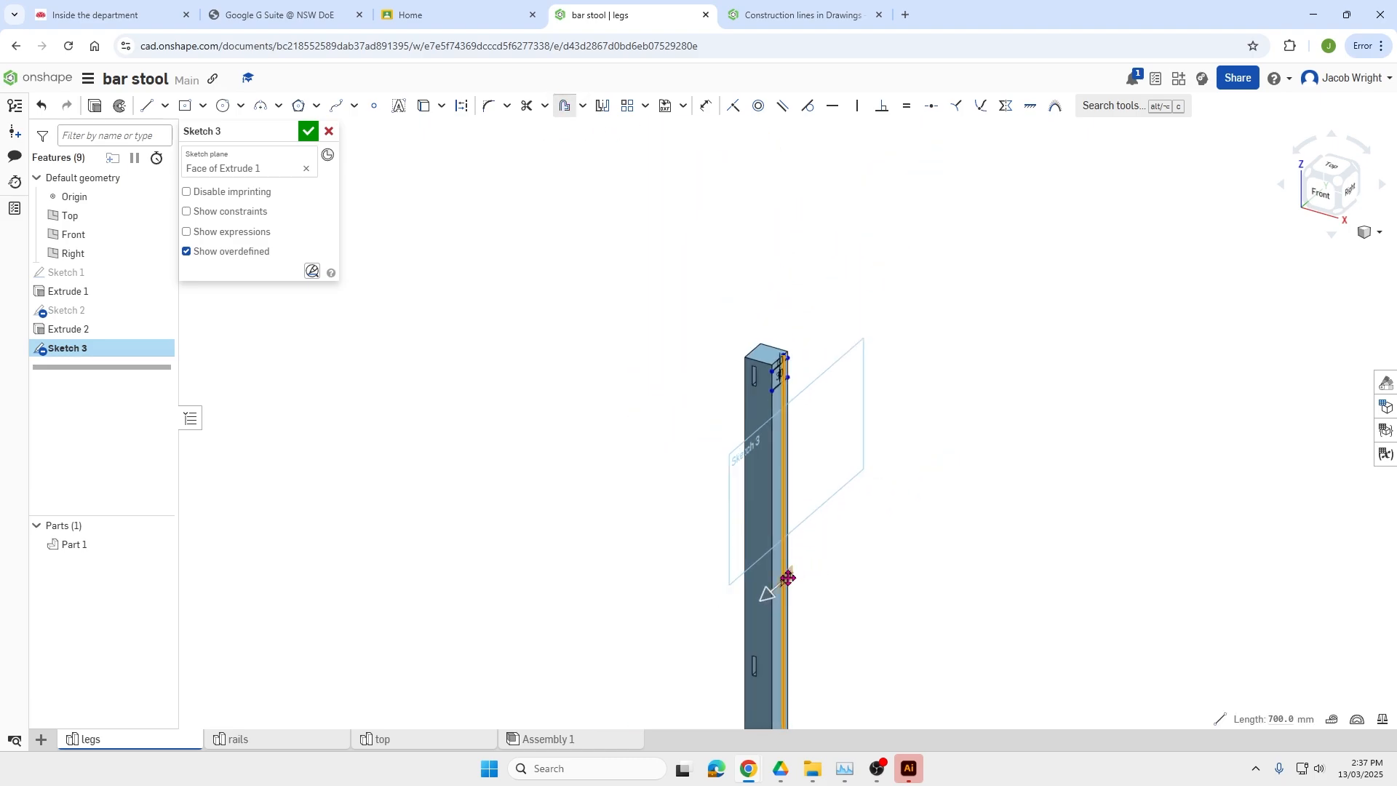
pyautogui.click(840, 572)
pyautogui.press('Return')
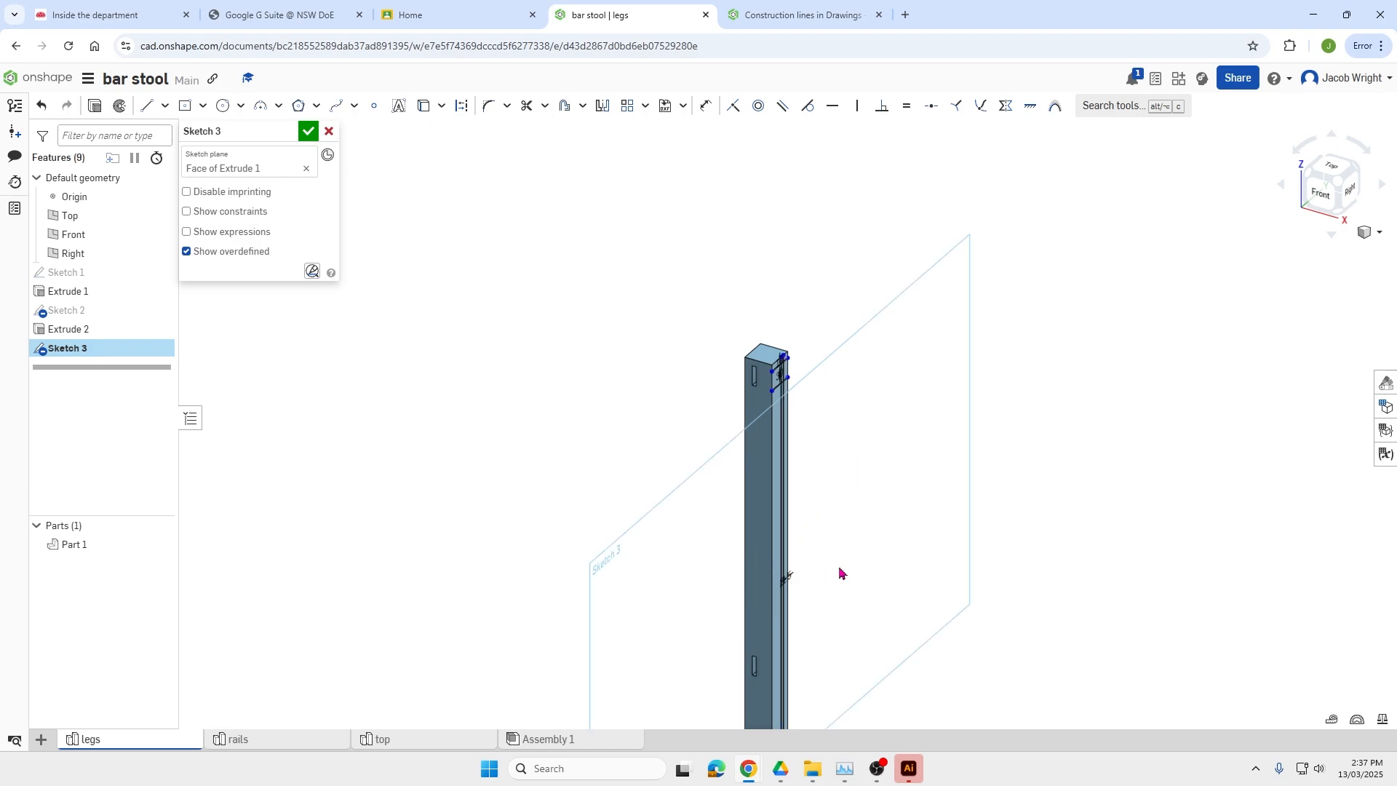
# Offset the bottom edge of the leg's right side face 240 mm upward.
pyautogui.scroll(-5, 834, 640)
pyautogui.scroll(3, 830, 661)
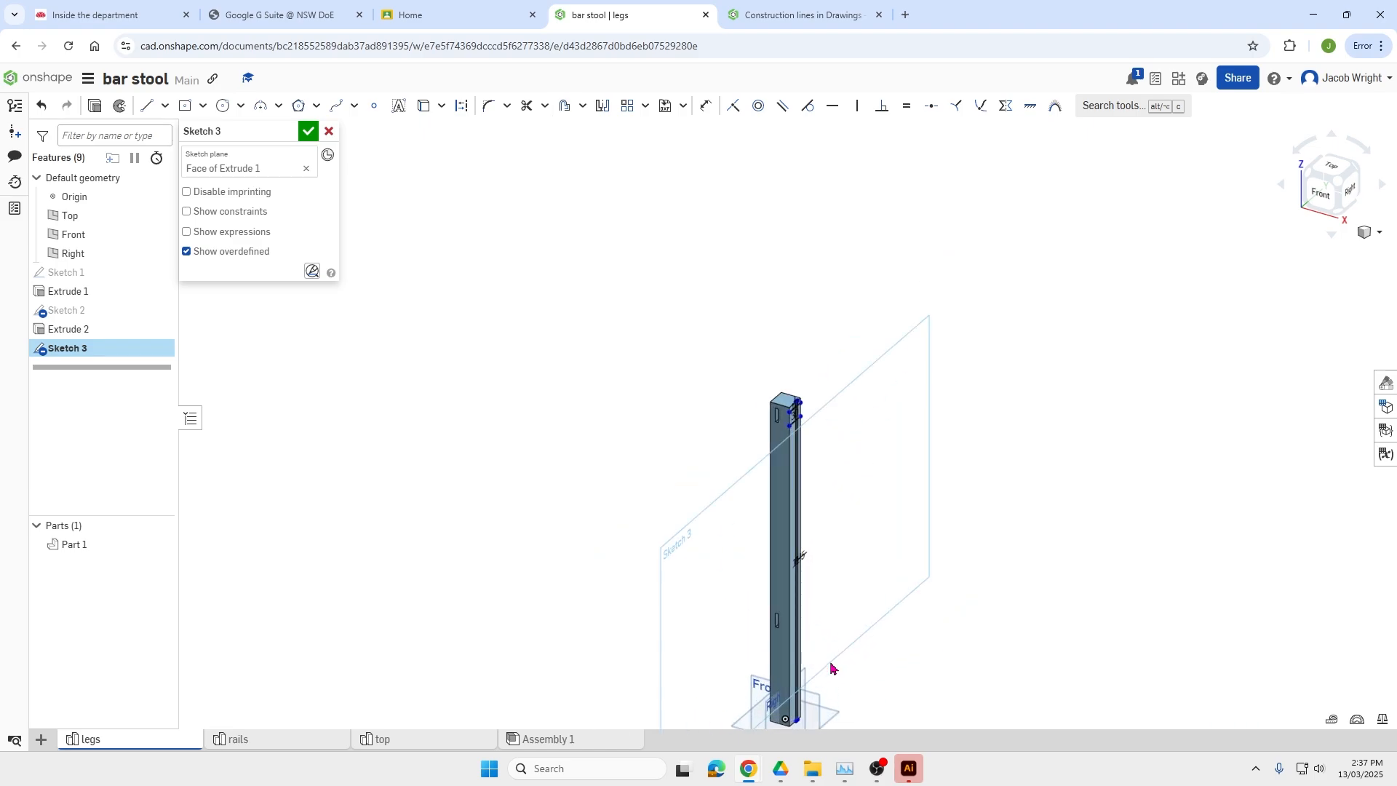
pyautogui.scroll(-3, 828, 720)
pyautogui.scroll(8, 831, 718)
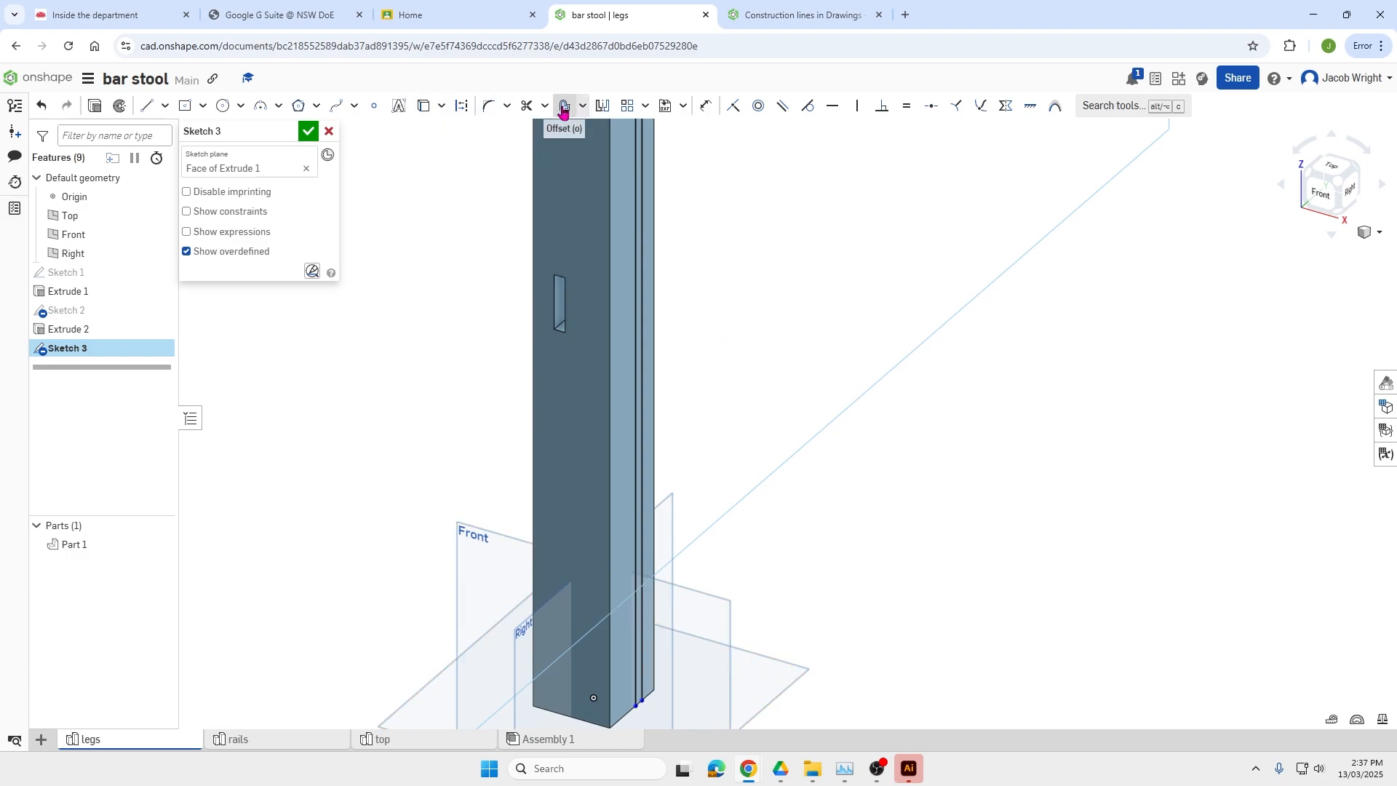
pyautogui.click(565, 106)
pyautogui.click(626, 714)
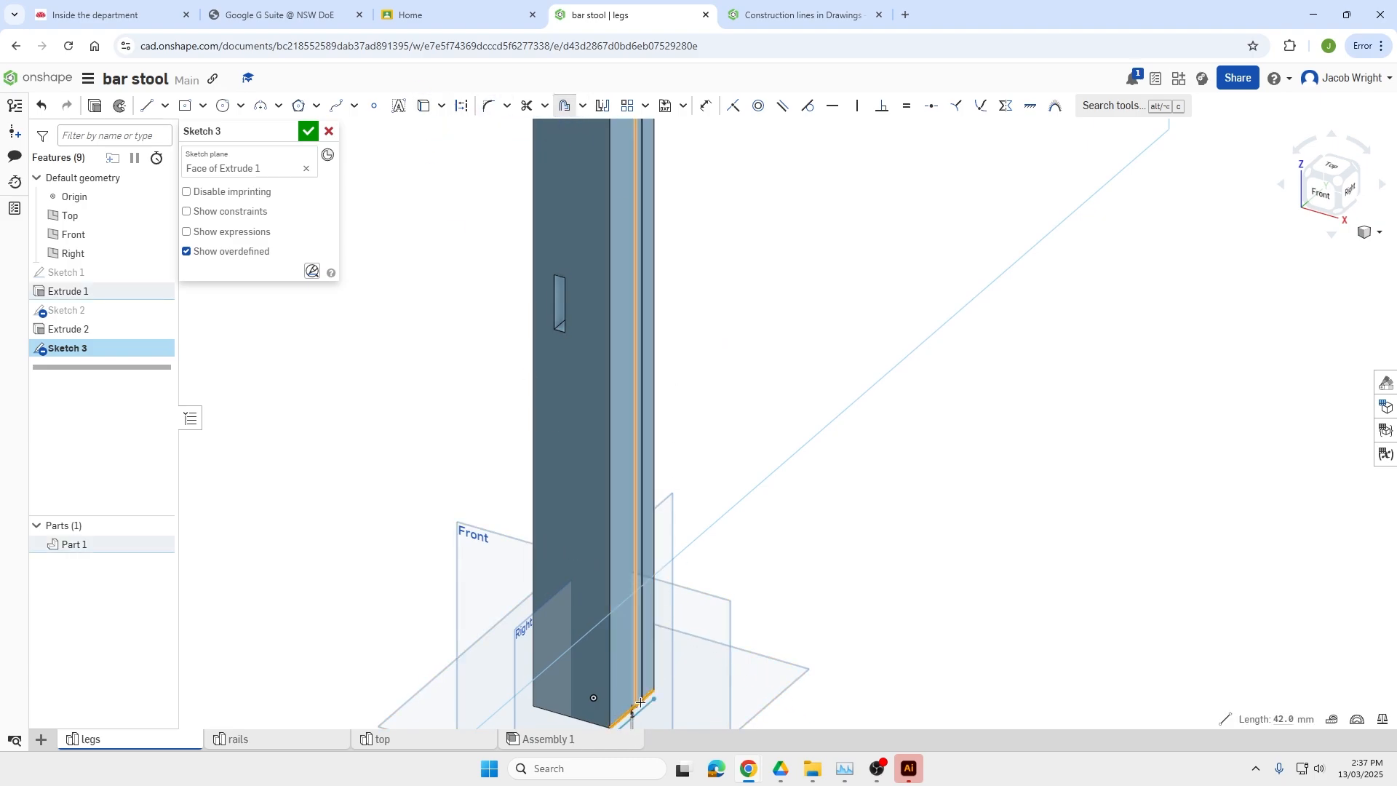
pyautogui.scroll(-1, 676, 694)
pyautogui.scroll(-2, 676, 697)
pyautogui.click(659, 720)
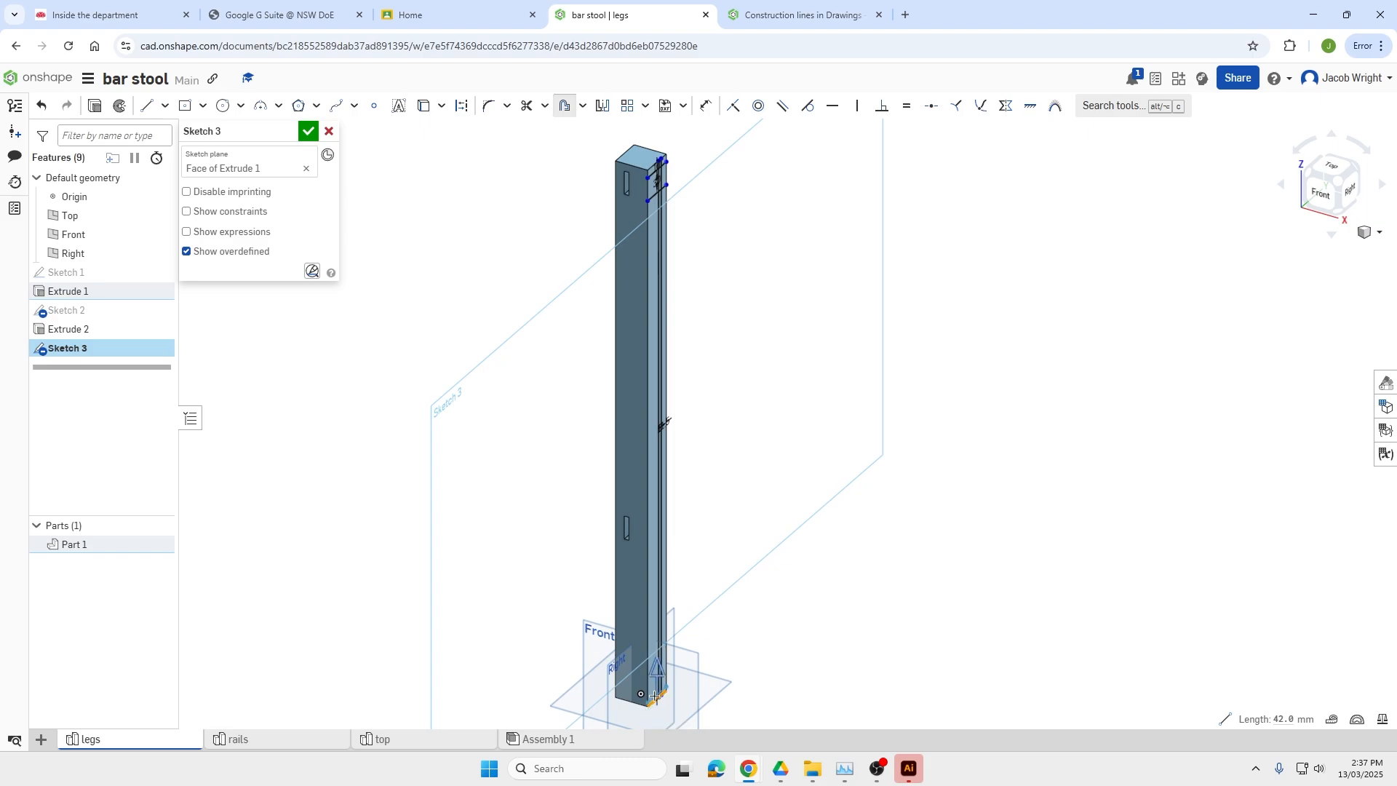
pyautogui.press('Escape')
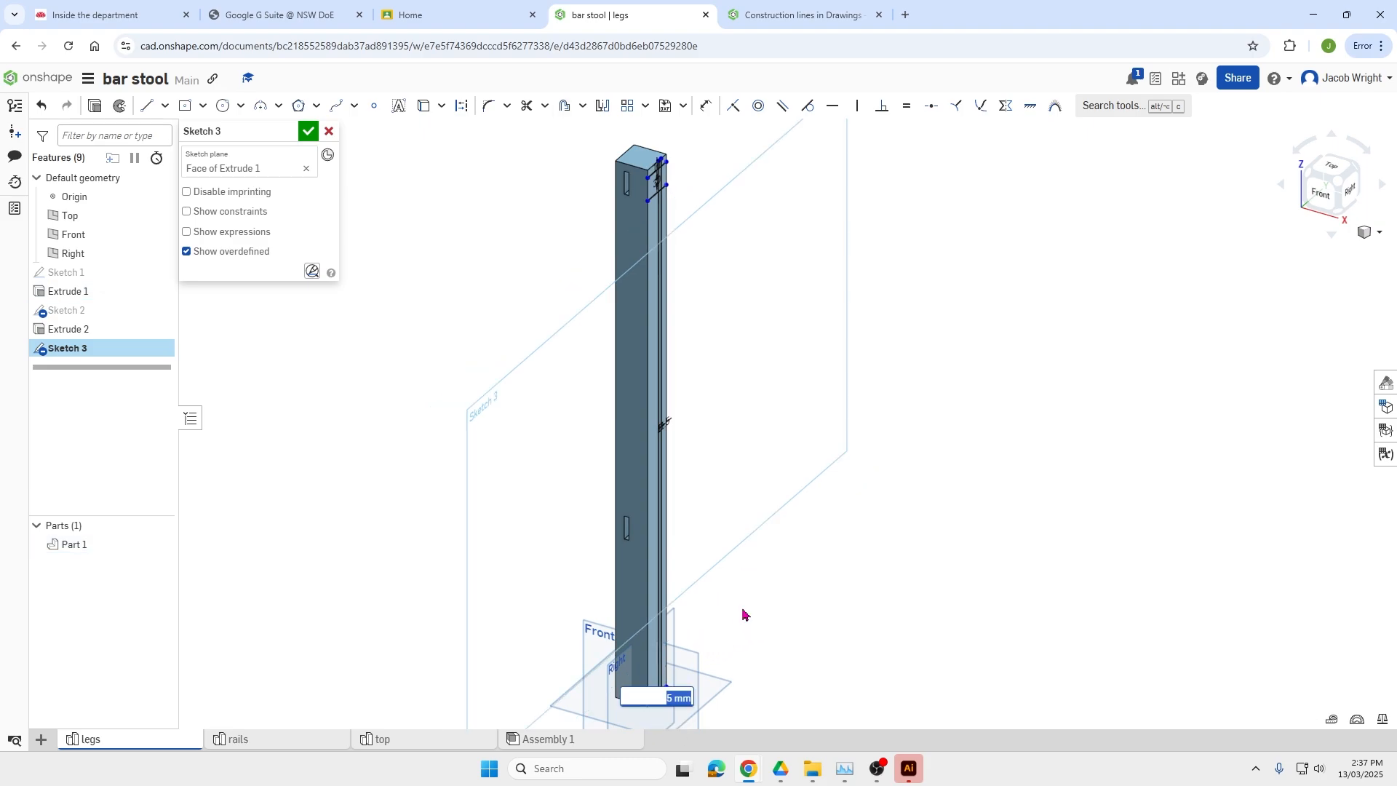
pyautogui.write('240')
pyautogui.press('Return')
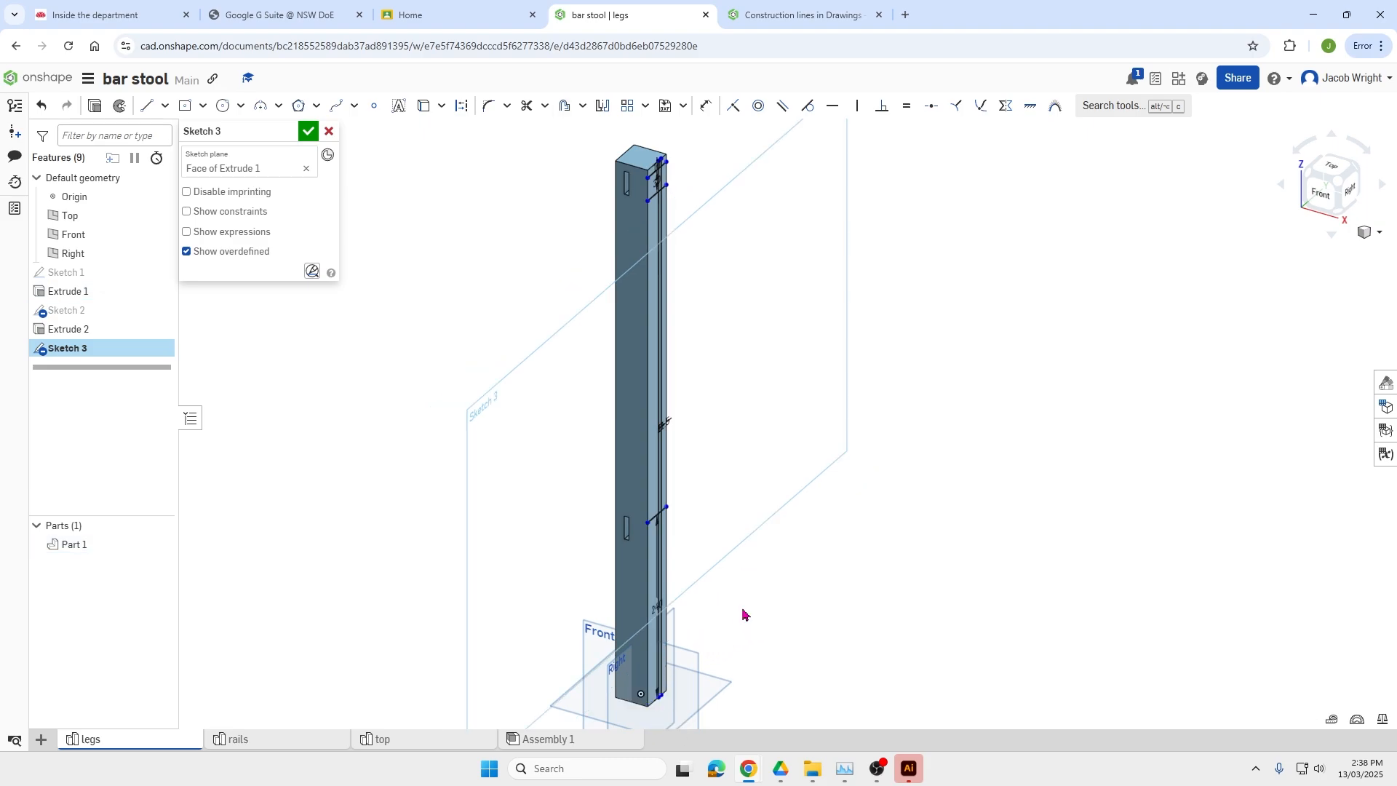
# Offset the lower horizontal line on the right side face 30 mm downward and finish Sketch 3.
pyautogui.scroll(4, 673, 531)
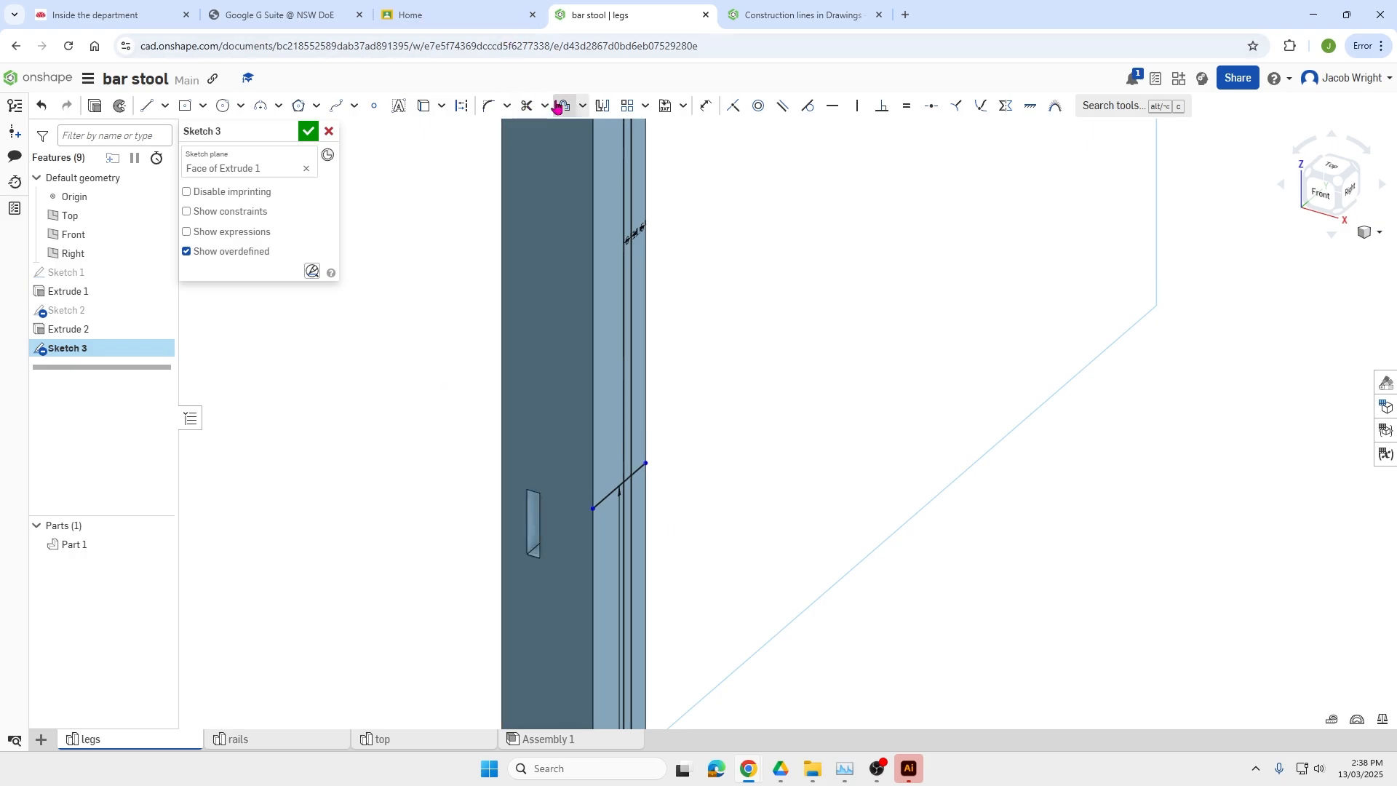
pyautogui.click(565, 105)
pyautogui.click(618, 486)
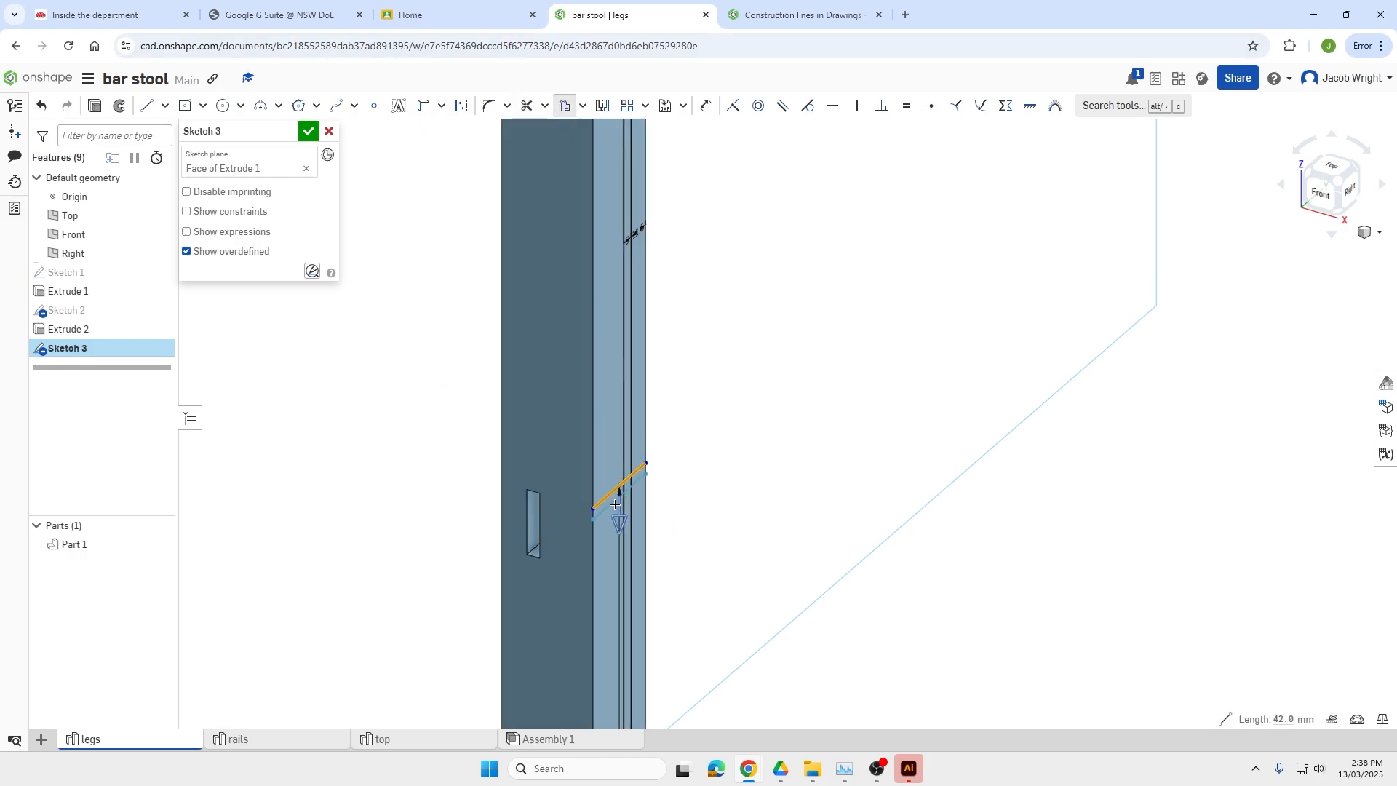
pyautogui.click(689, 524)
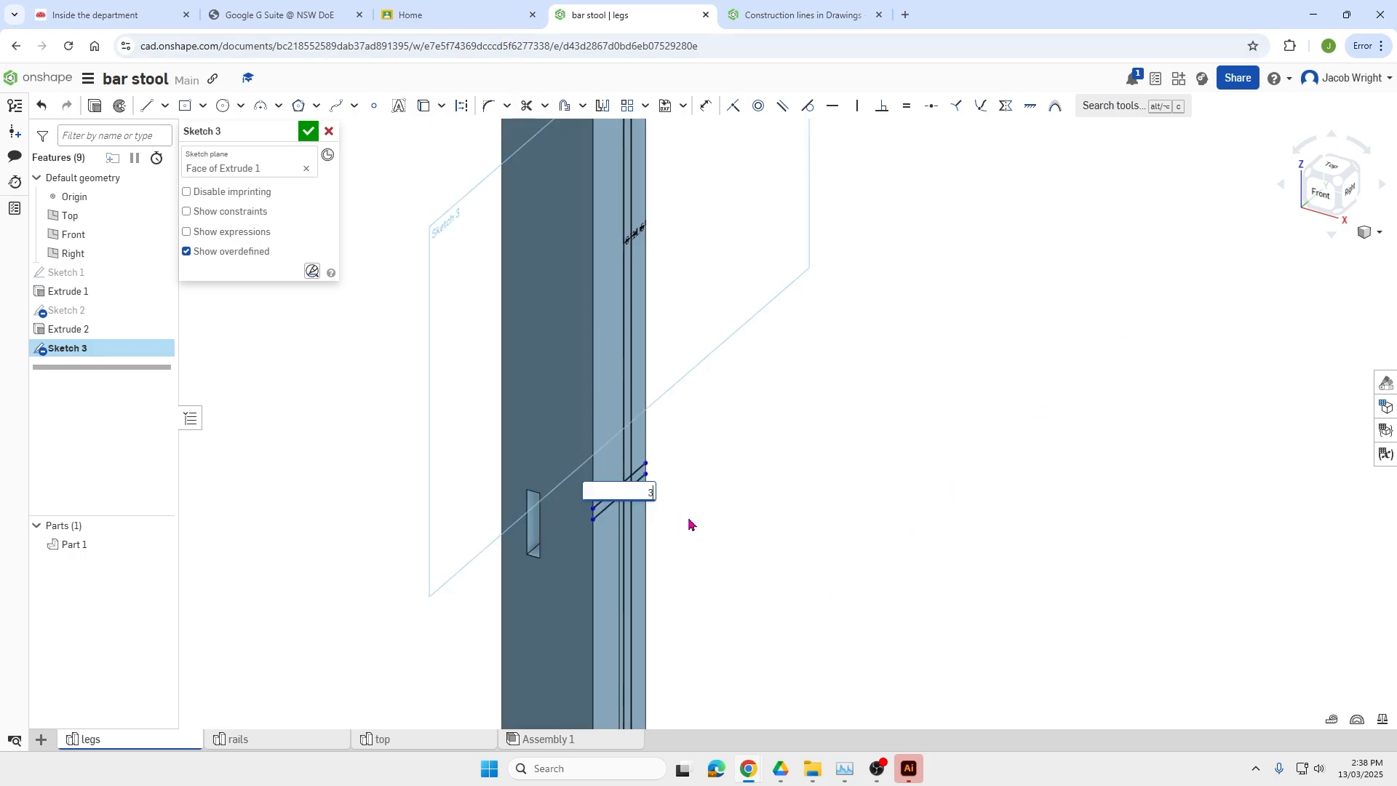
pyautogui.press('Return')
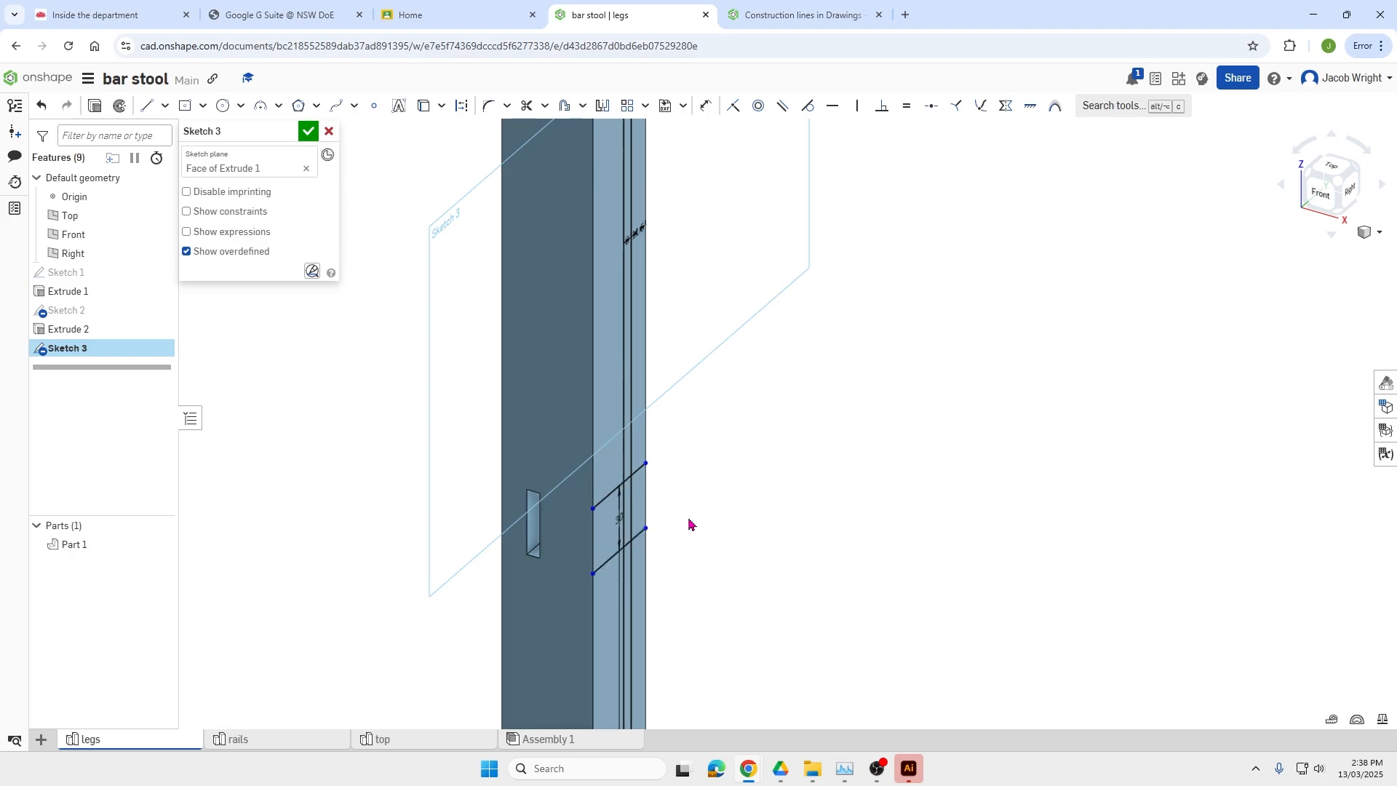
pyautogui.click(308, 133)
# Extrude the lower and upper mortise regions of Sketch 3 as a Remove cut with a blind depth of 20 mm.
pyautogui.scroll(-5, 657, 349)
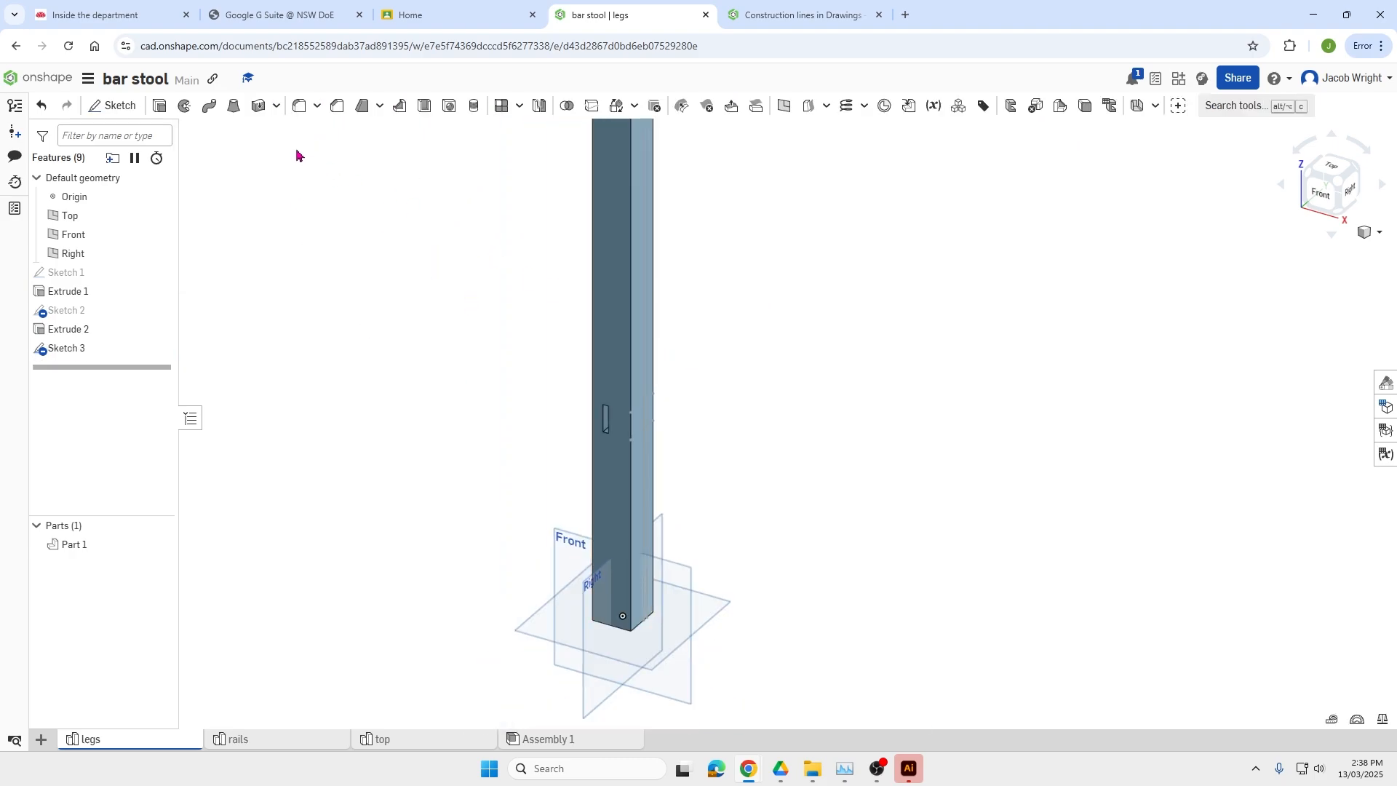
pyautogui.click(160, 107)
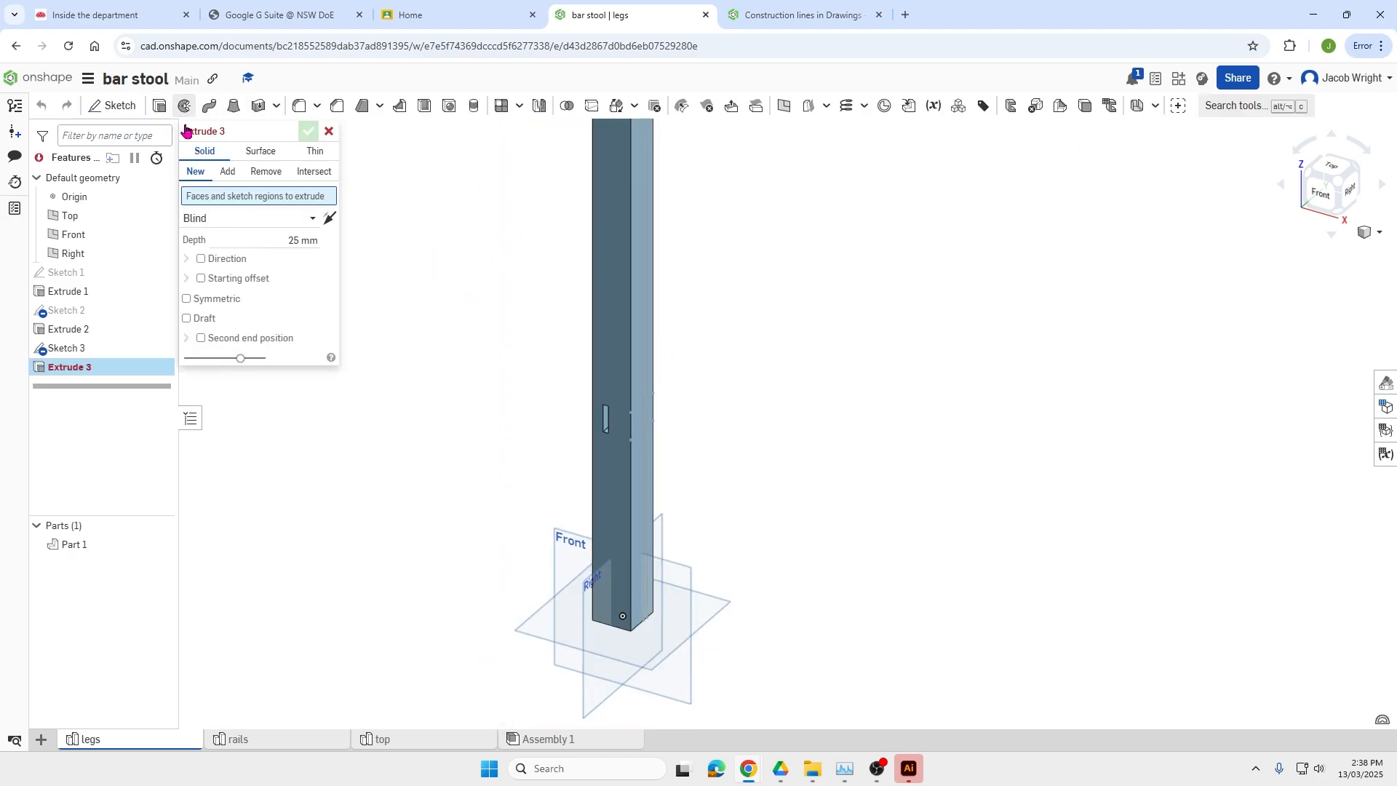
pyautogui.click(263, 172)
pyautogui.click(299, 240)
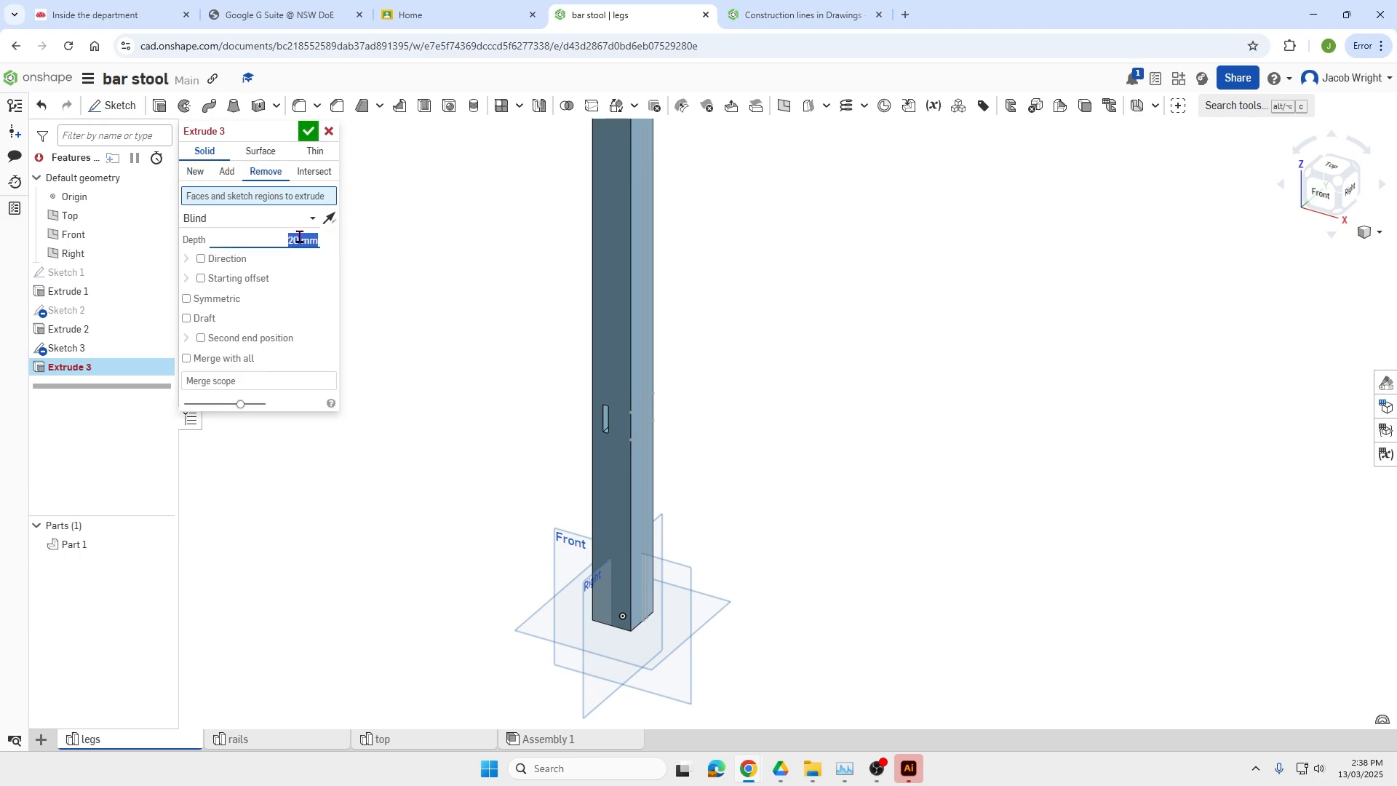
pyautogui.scroll(6, 626, 421)
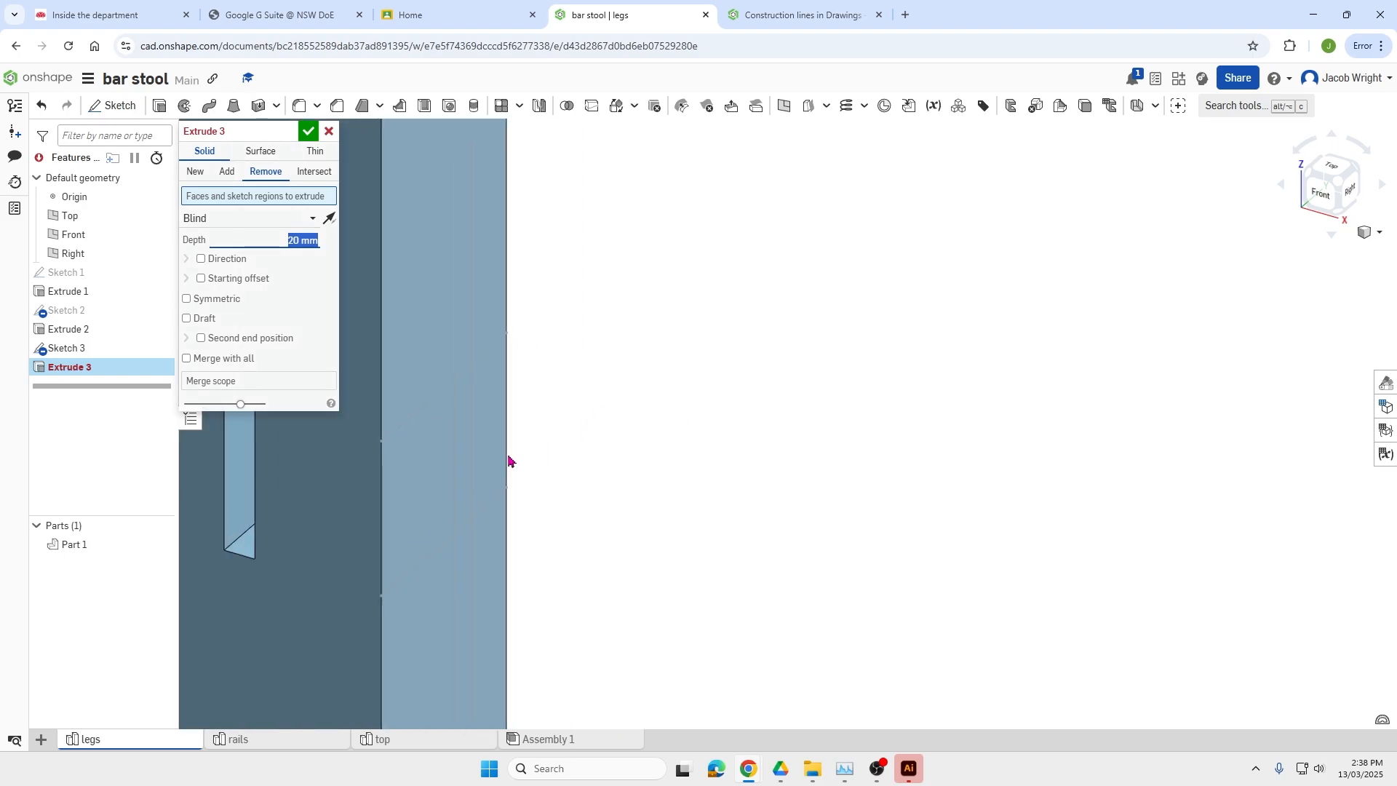
pyautogui.click(465, 459)
pyautogui.scroll(-8, 464, 447)
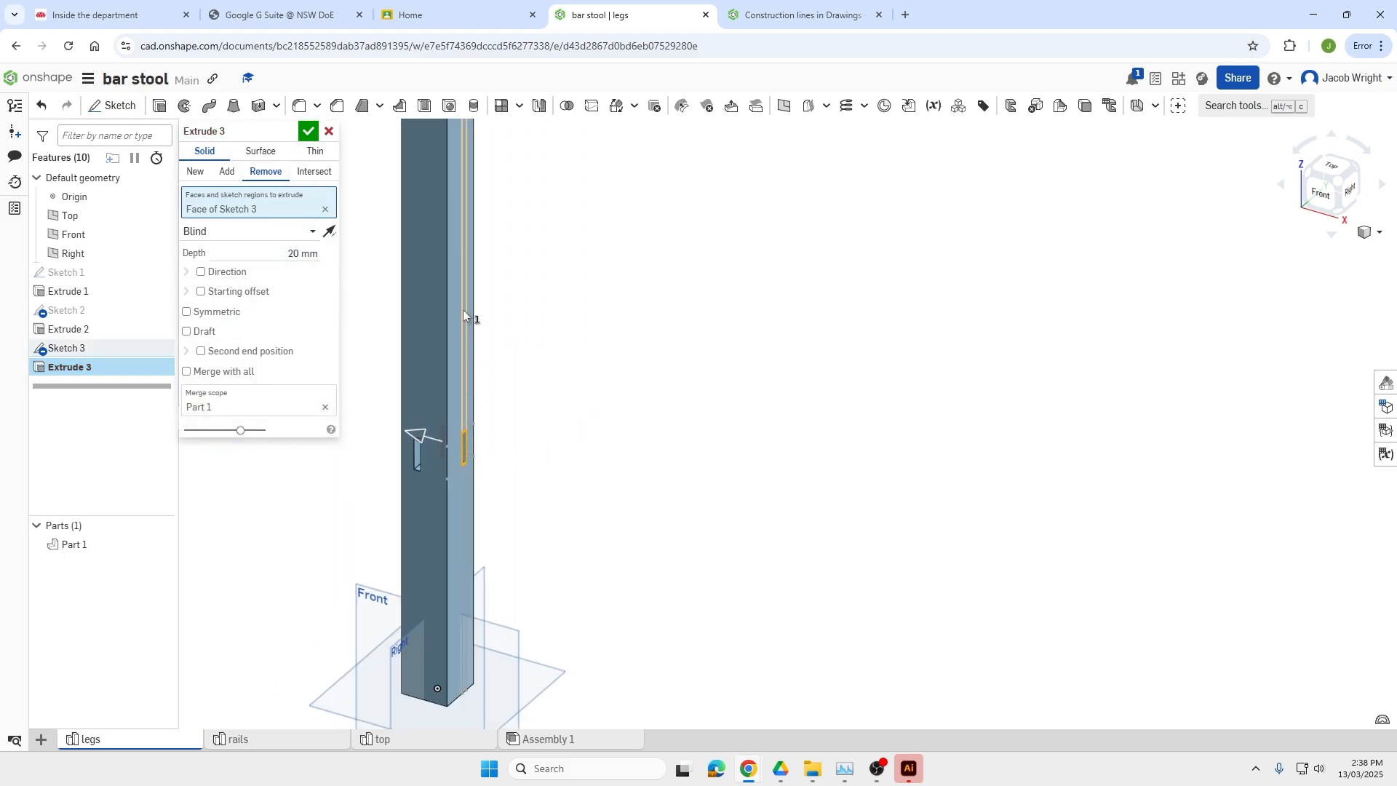
pyautogui.scroll(6, 466, 221)
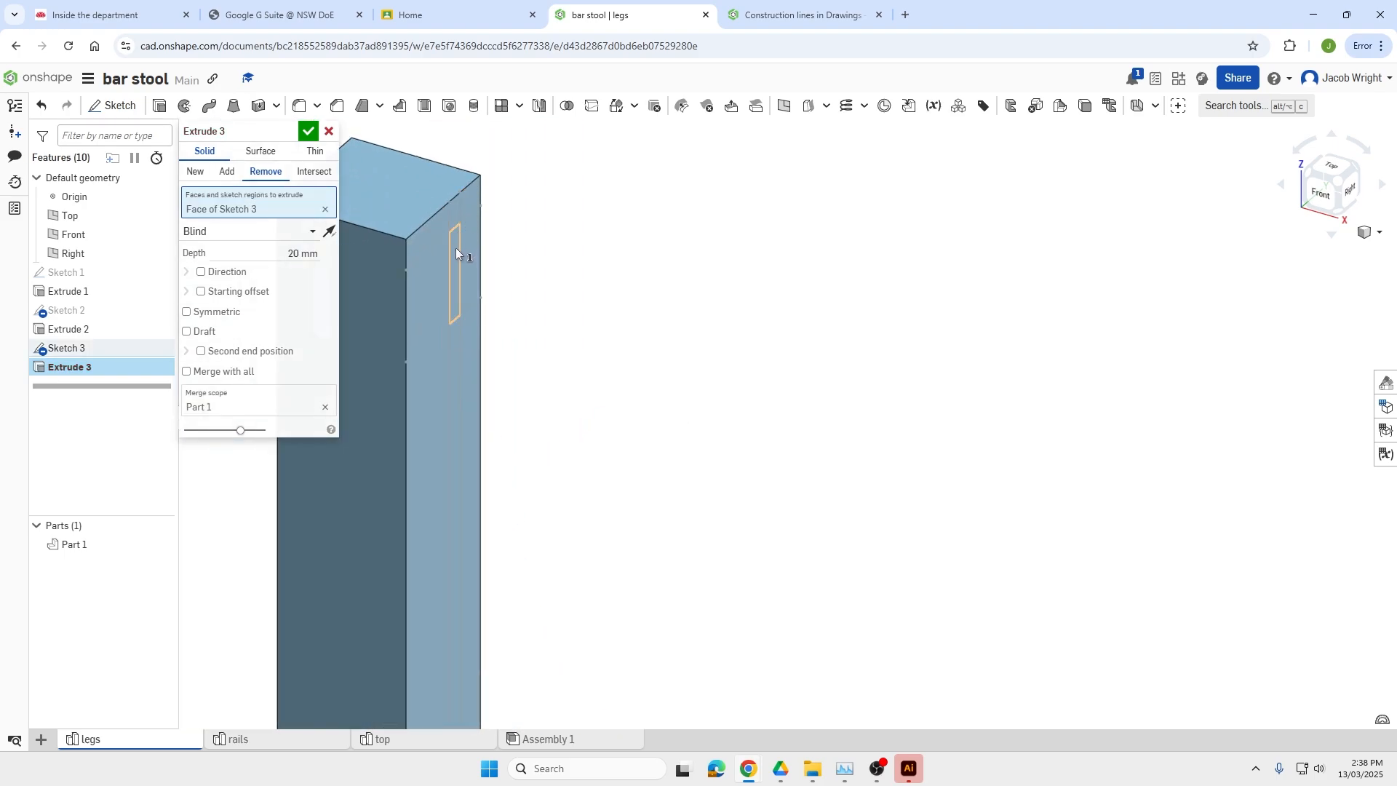
pyautogui.click(455, 249)
pyautogui.click(309, 131)
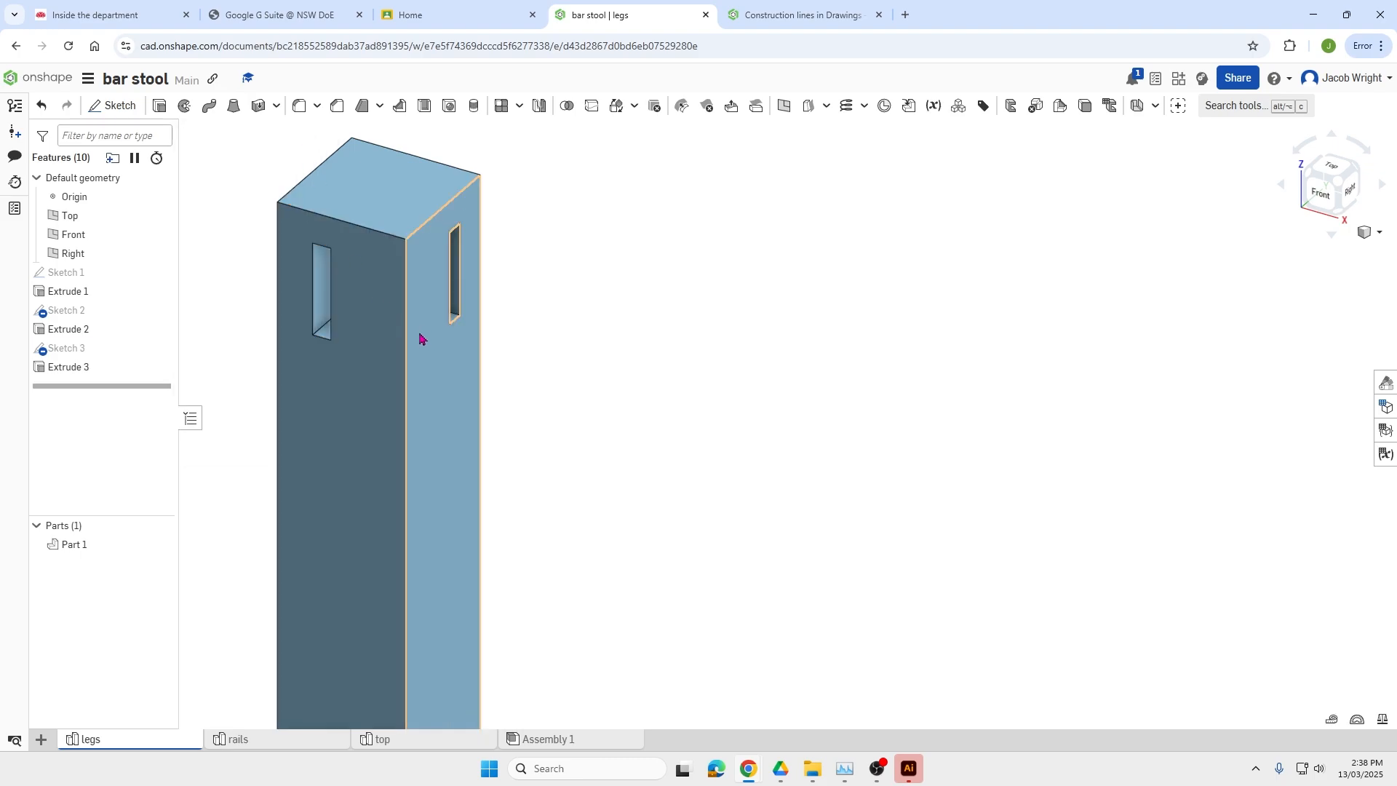
# Make the whole leg part transparent and examine the mortises on its front and right side faces.
pyautogui.scroll(-5, 469, 426)
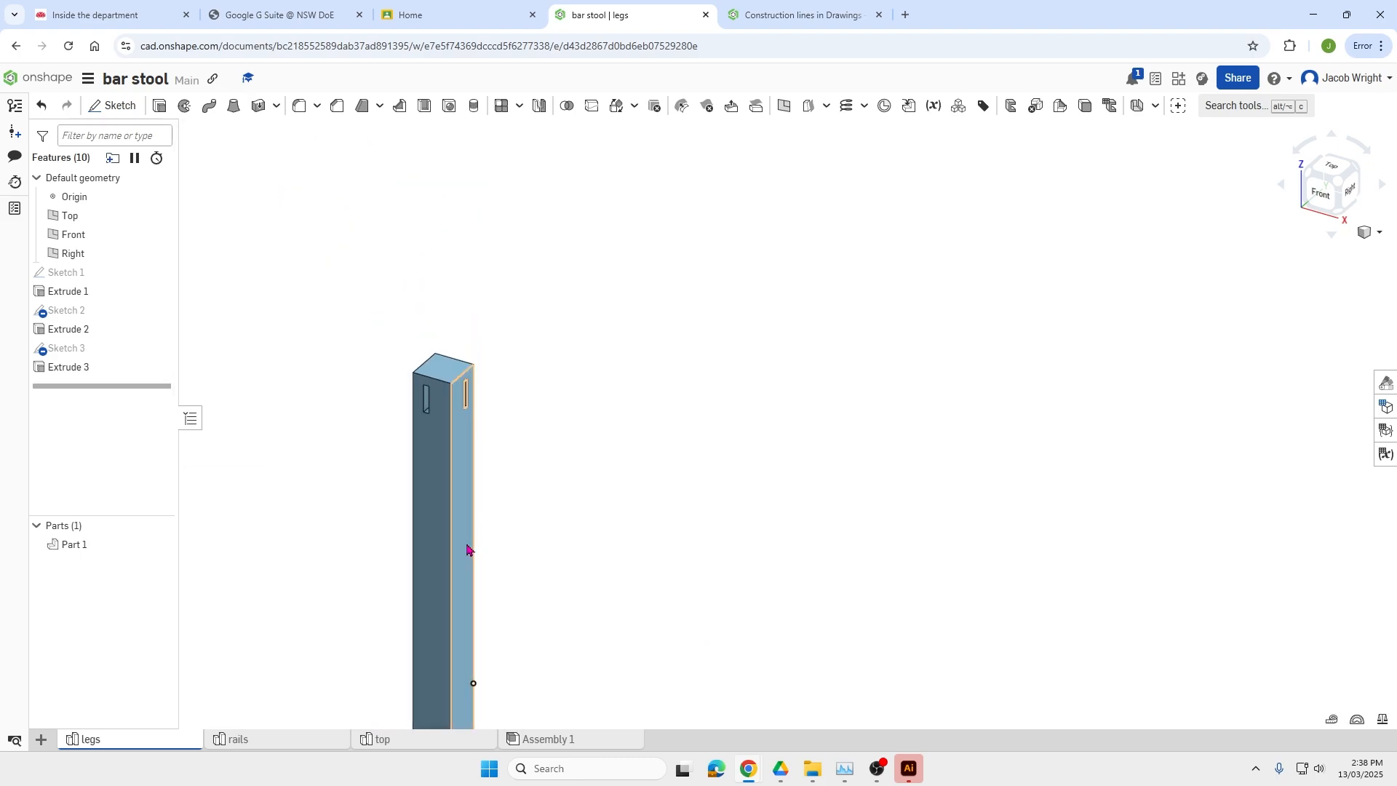
pyautogui.scroll(2, 448, 427)
pyautogui.scroll(2, 448, 427)
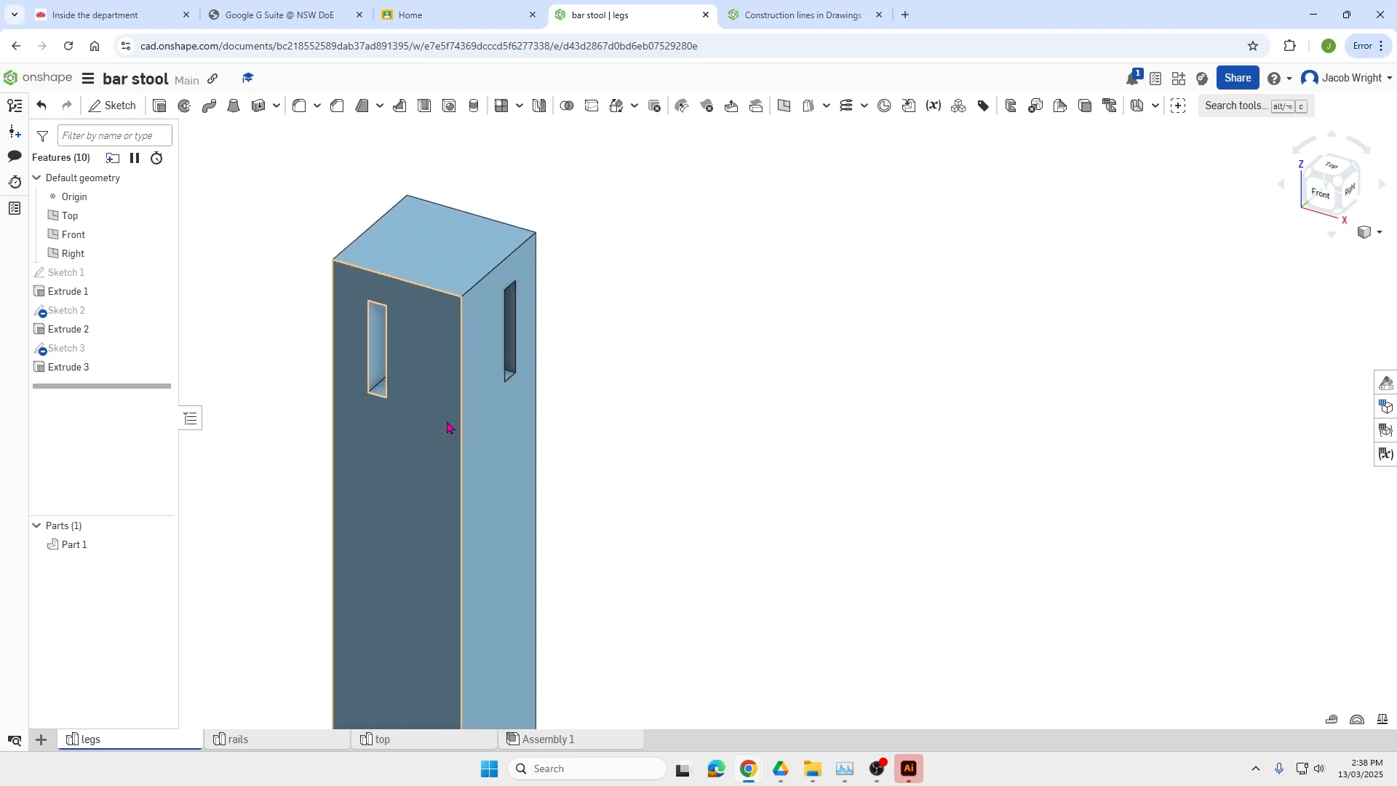
pyautogui.moveTo(435, 372); pyautogui.dragTo(518, 446, button='right')
pyautogui.scroll(-5, 538, 555)
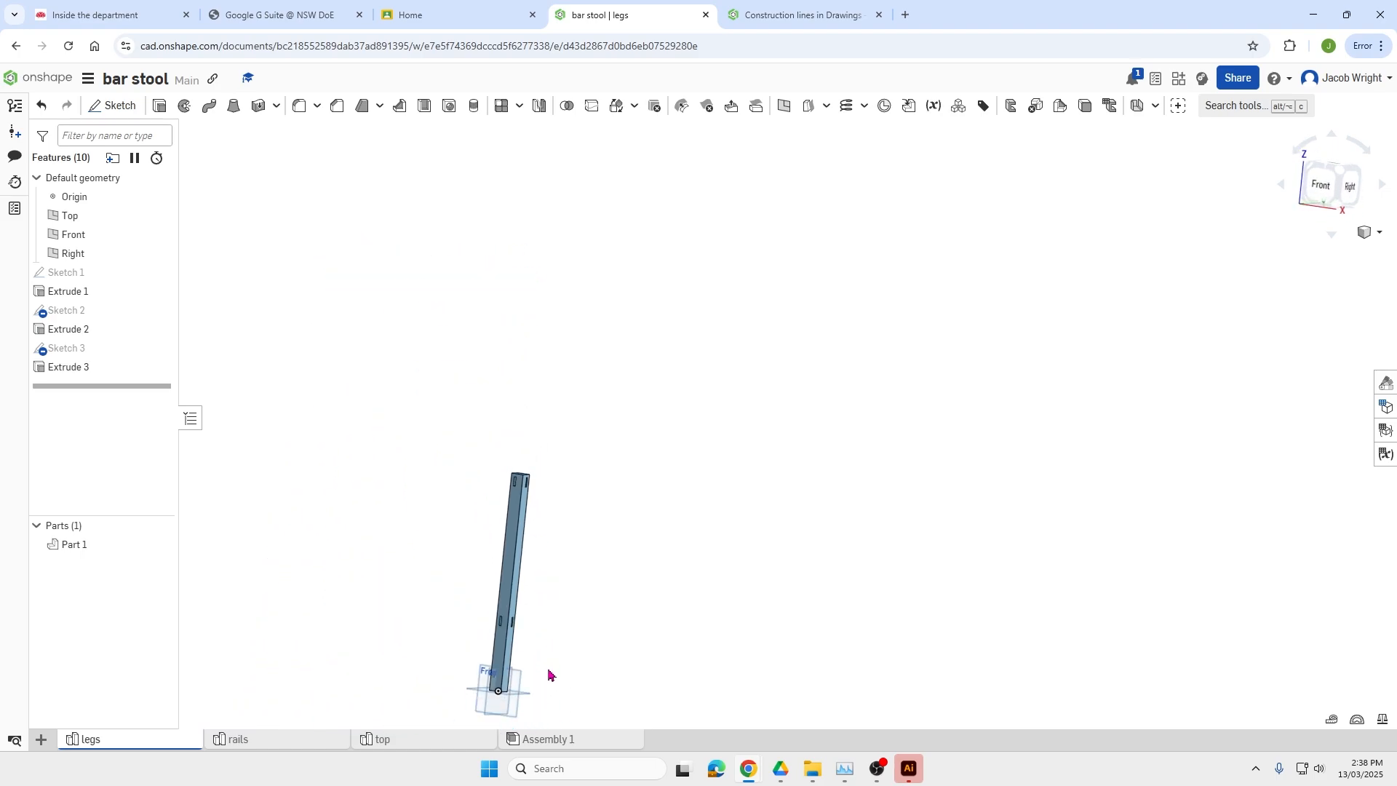
pyautogui.scroll(2, 546, 688)
pyautogui.moveTo(414, 316); pyautogui.dragTo(561, 705)
pyautogui.rightClick(506, 515)
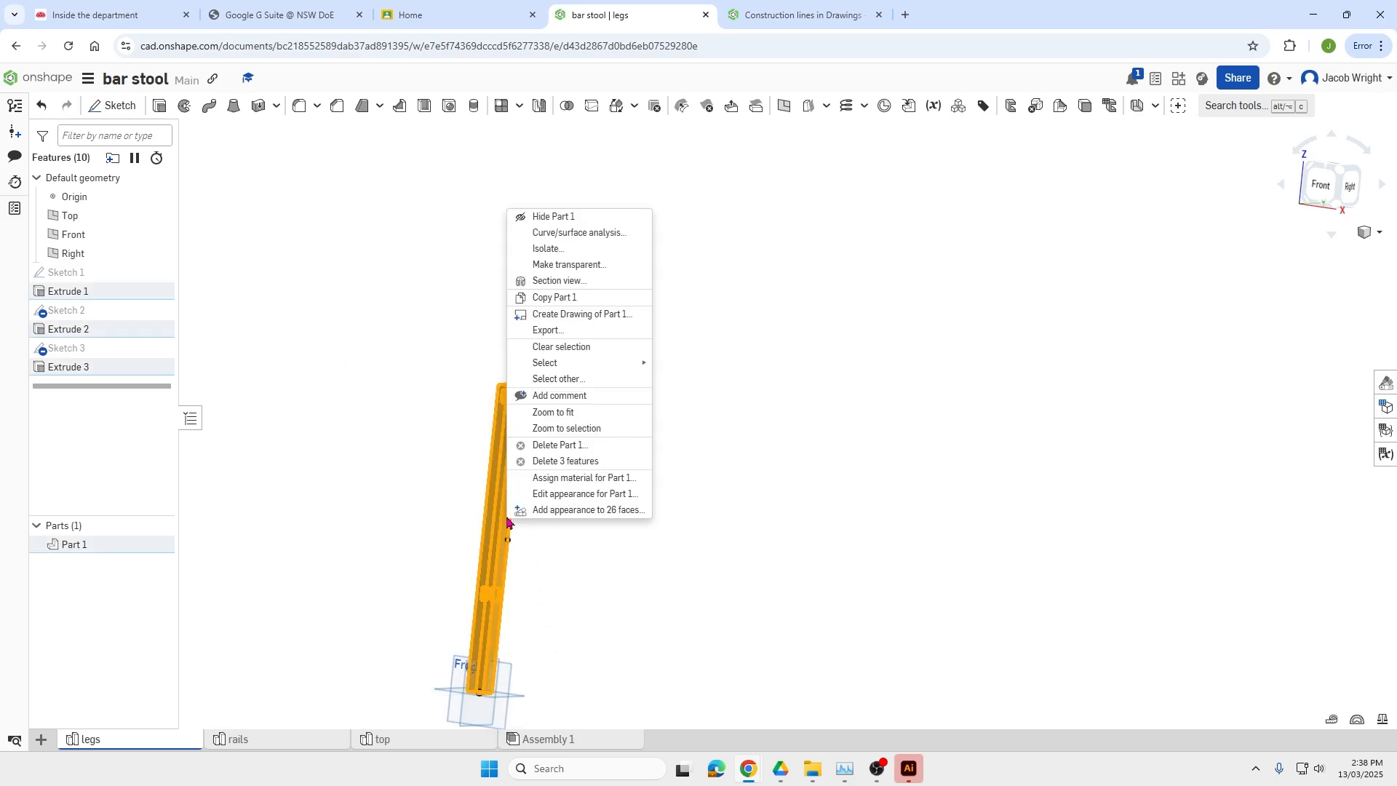
pyautogui.click(573, 266)
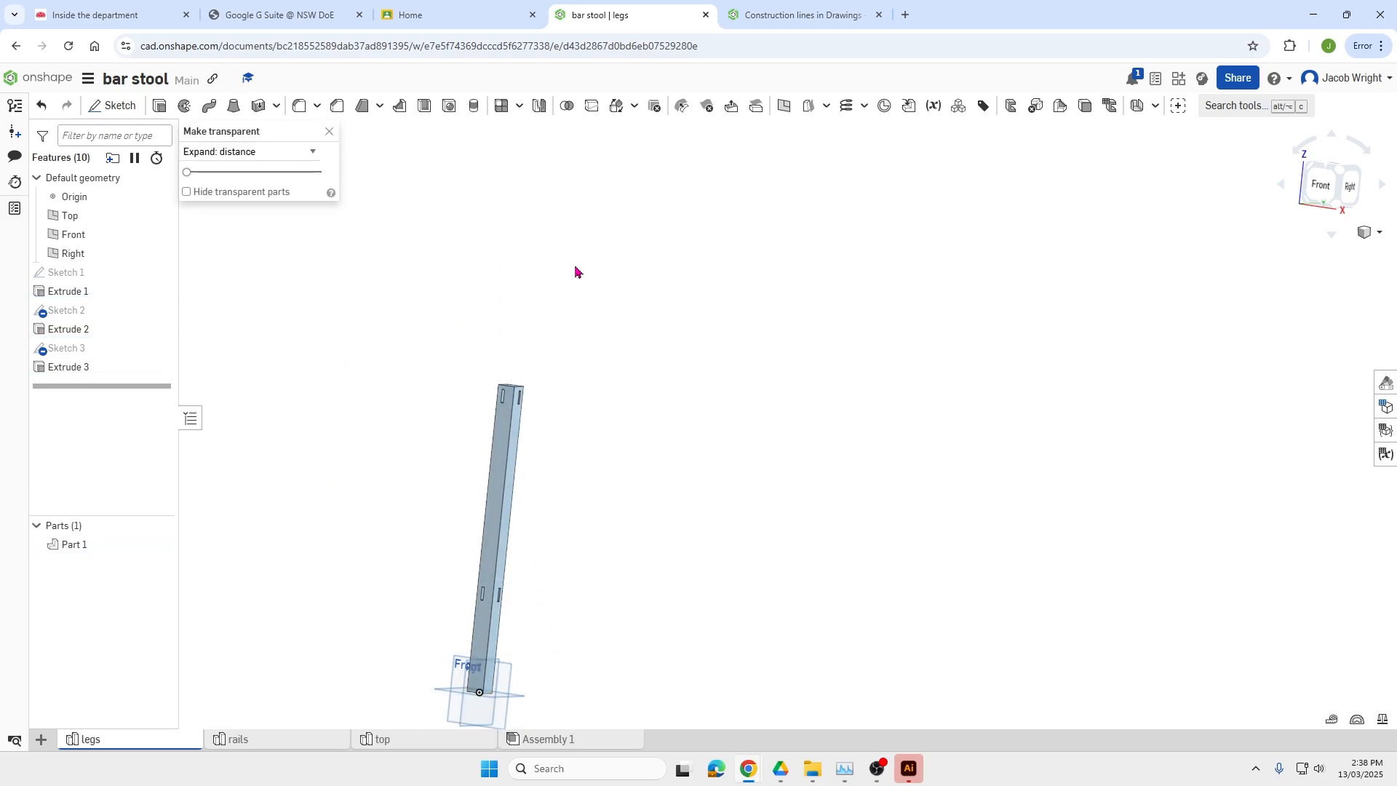
pyautogui.scroll(10, 512, 424)
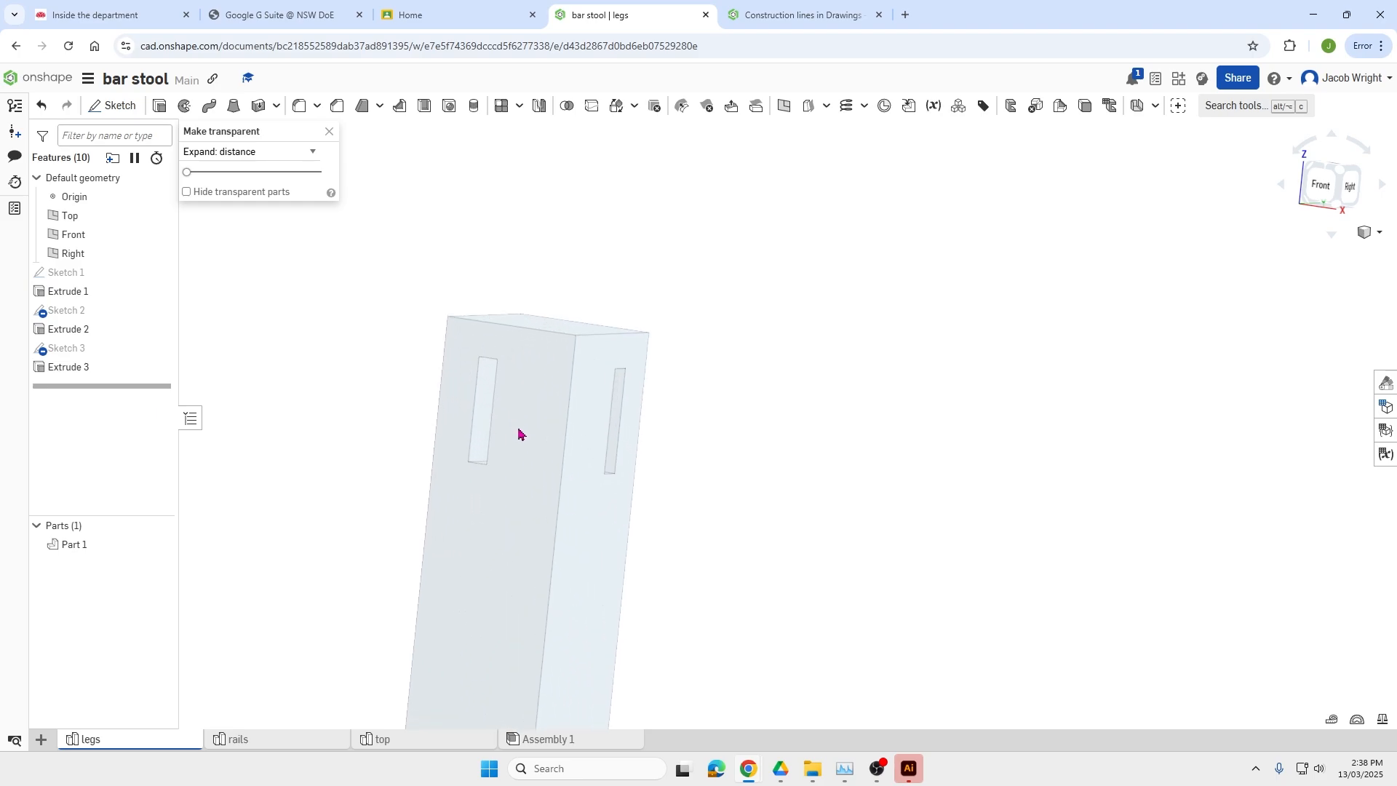
pyautogui.moveTo(520, 477)
pyautogui.mouseDown(button='right')
pyautogui.moveTo(503, 515)
pyautogui.moveTo(536, 465)
pyautogui.mouseUp(button='right')
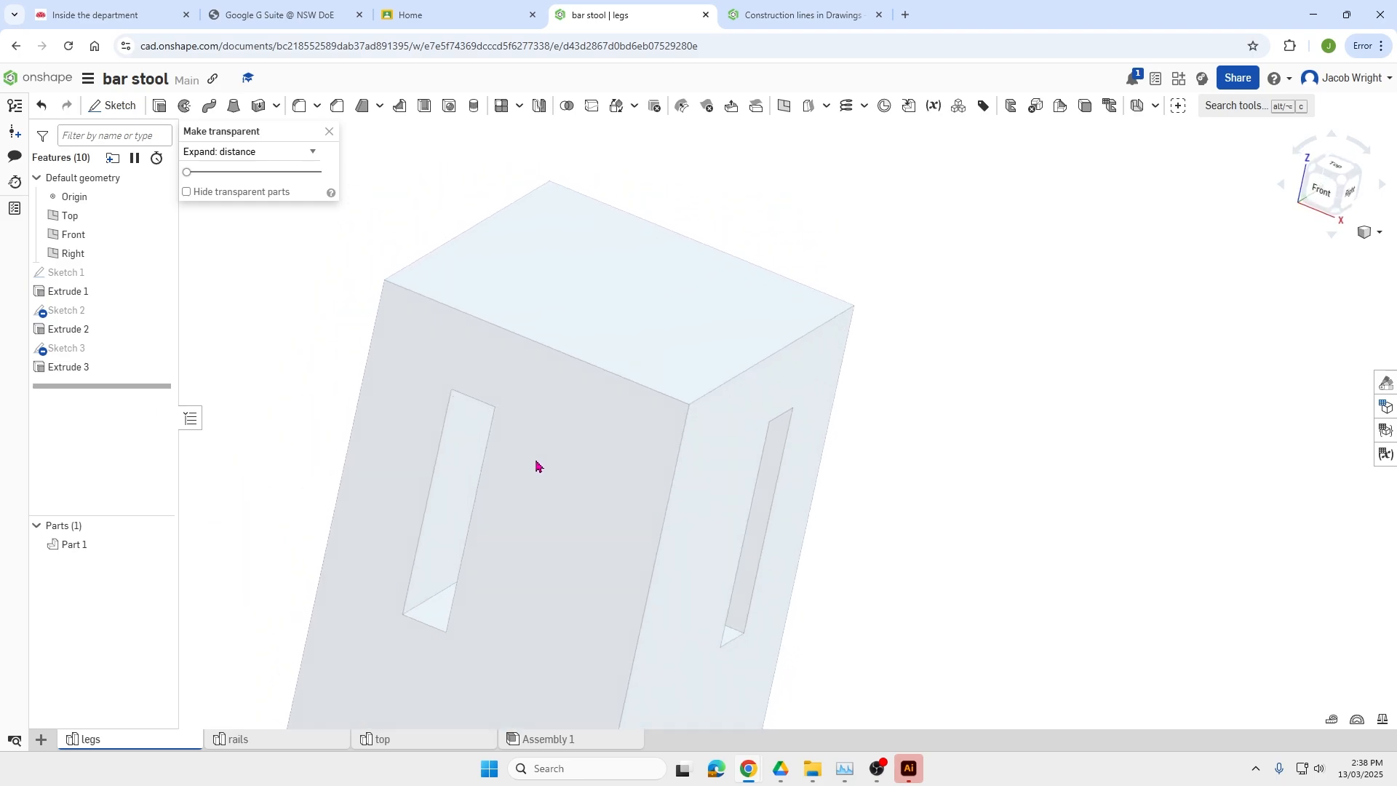
pyautogui.scroll(-10, 536, 493)
pyautogui.scroll(-3, 568, 626)
pyautogui.scroll(5, 555, 679)
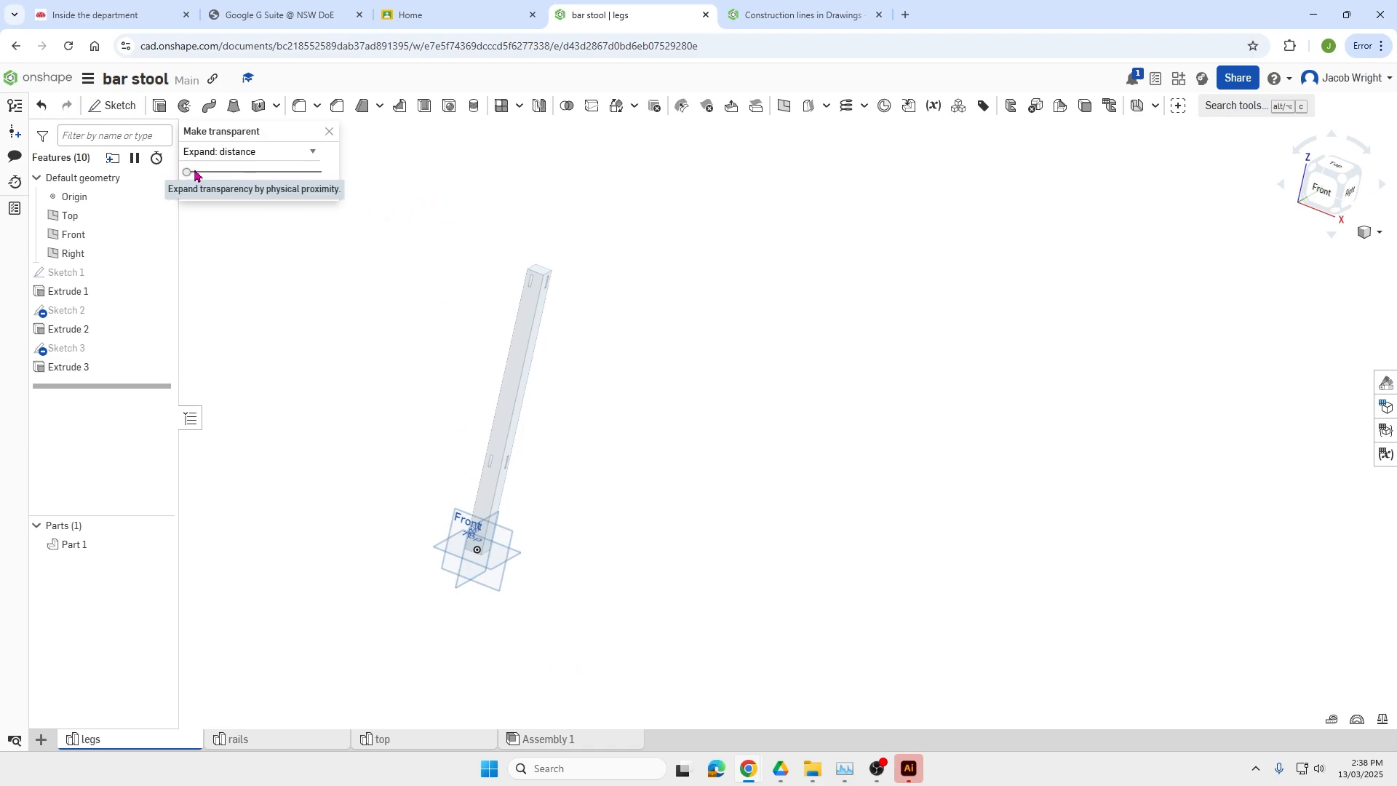
pyautogui.click(305, 153)
pyautogui.click(298, 161)
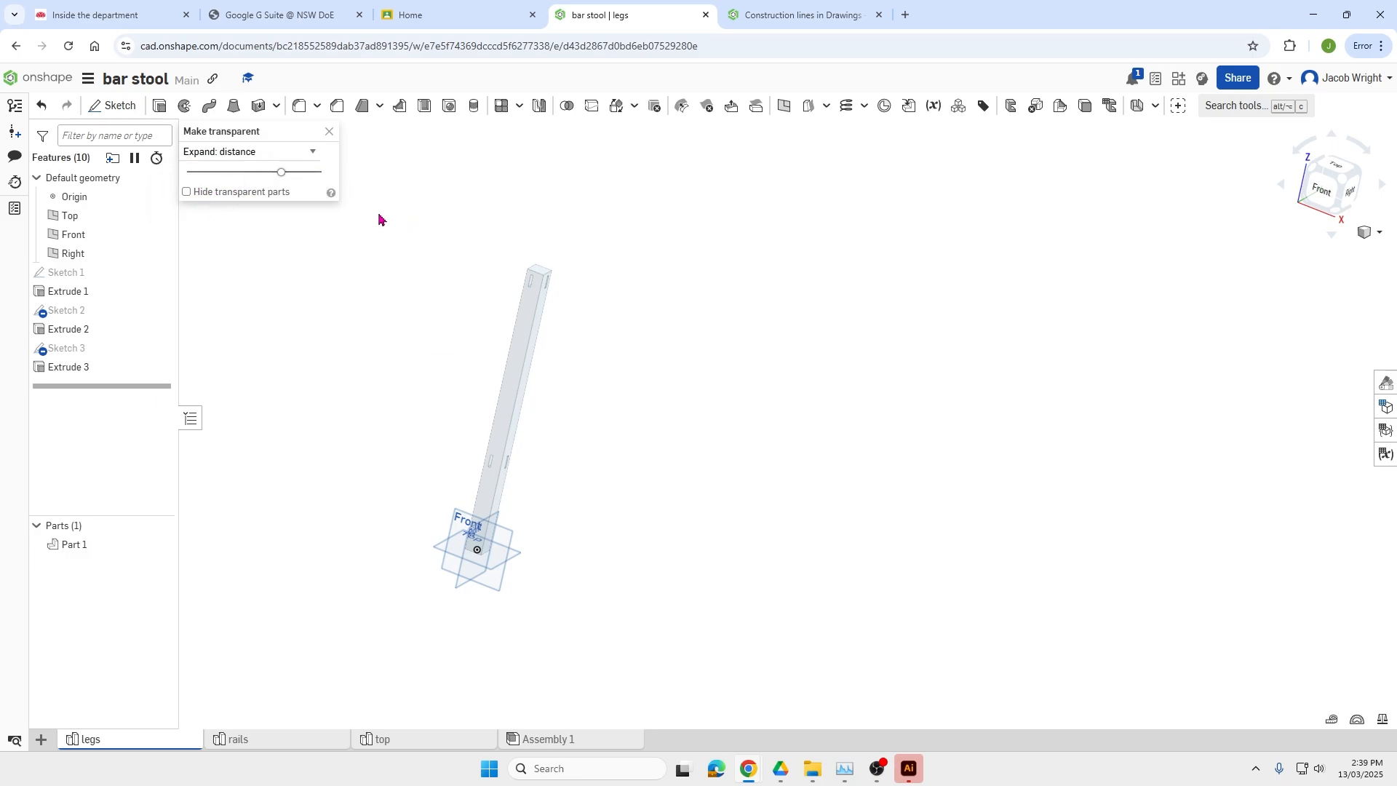
pyautogui.moveTo(393, 183); pyautogui.dragTo(622, 692)
pyautogui.click(393, 222)
pyautogui.moveTo(404, 210); pyautogui.dragTo(658, 664)
pyautogui.rightClick(514, 397)
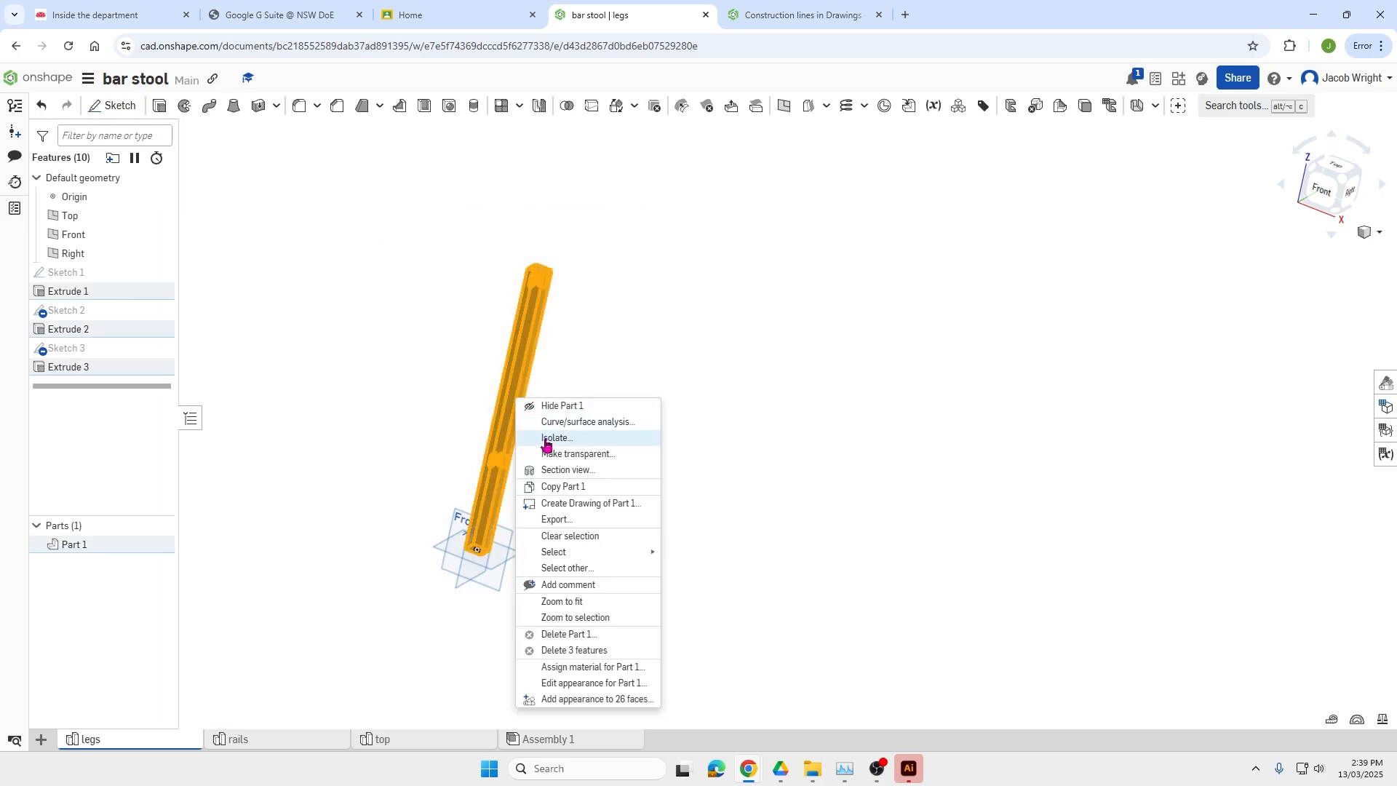
pyautogui.click(567, 471)
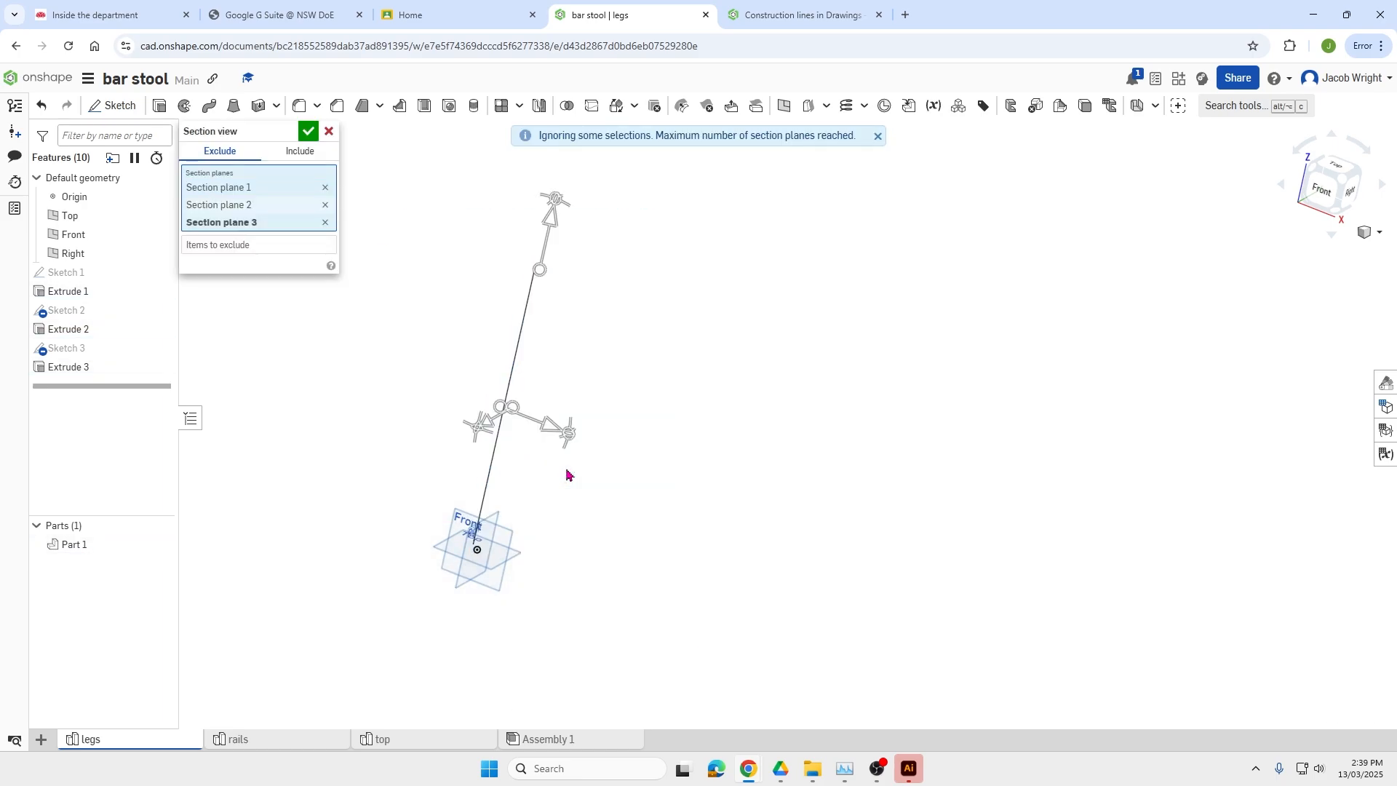
pyautogui.click(329, 132)
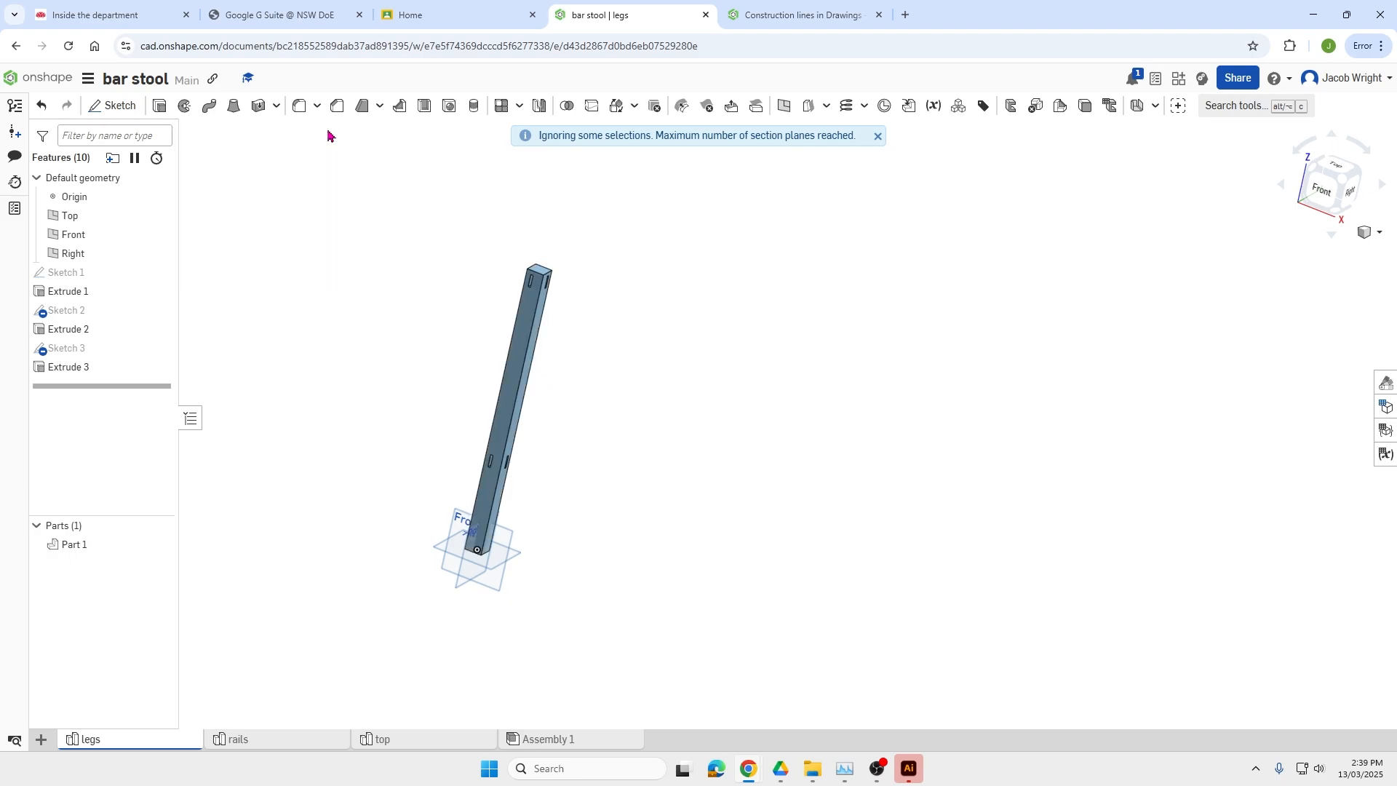
pyautogui.moveTo(430, 218); pyautogui.dragTo(611, 632)
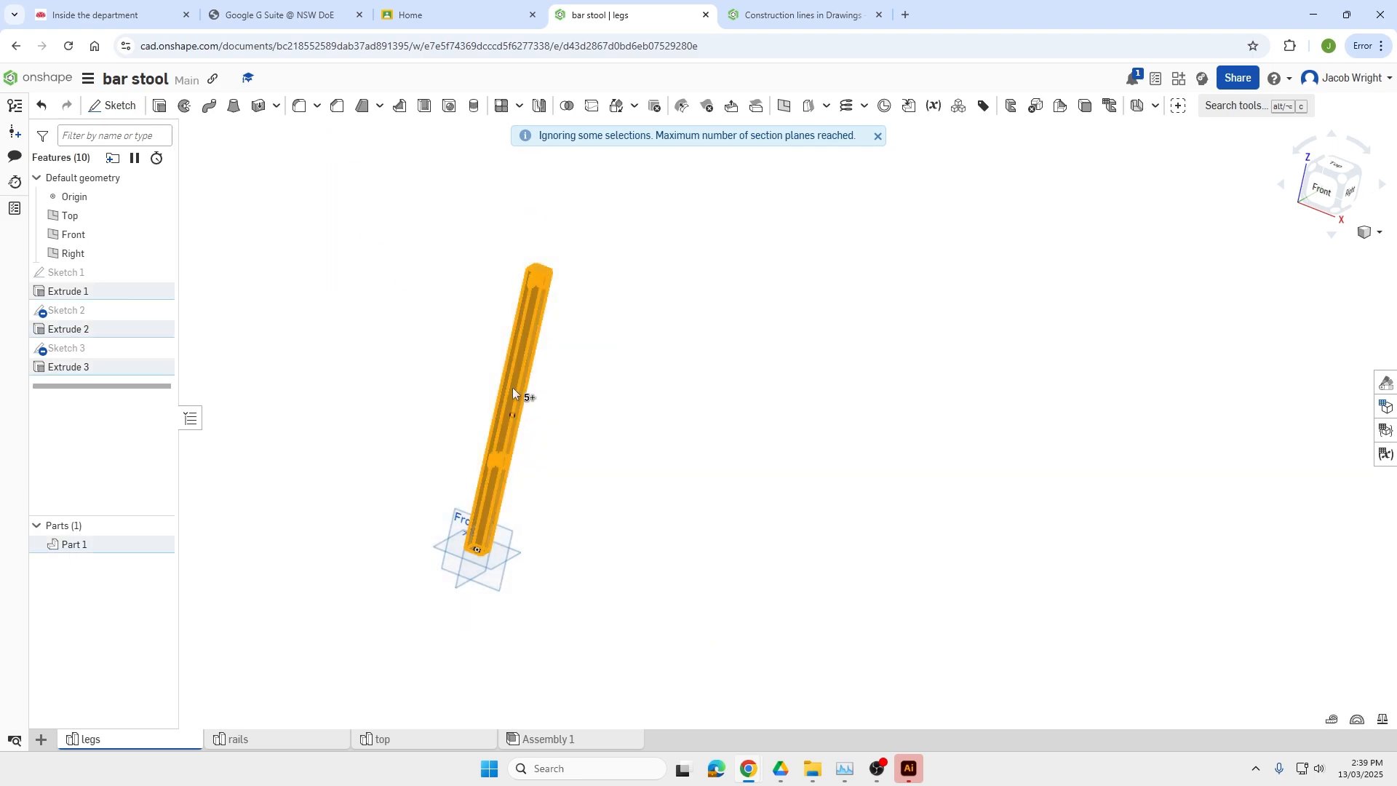
pyautogui.rightClick(513, 387)
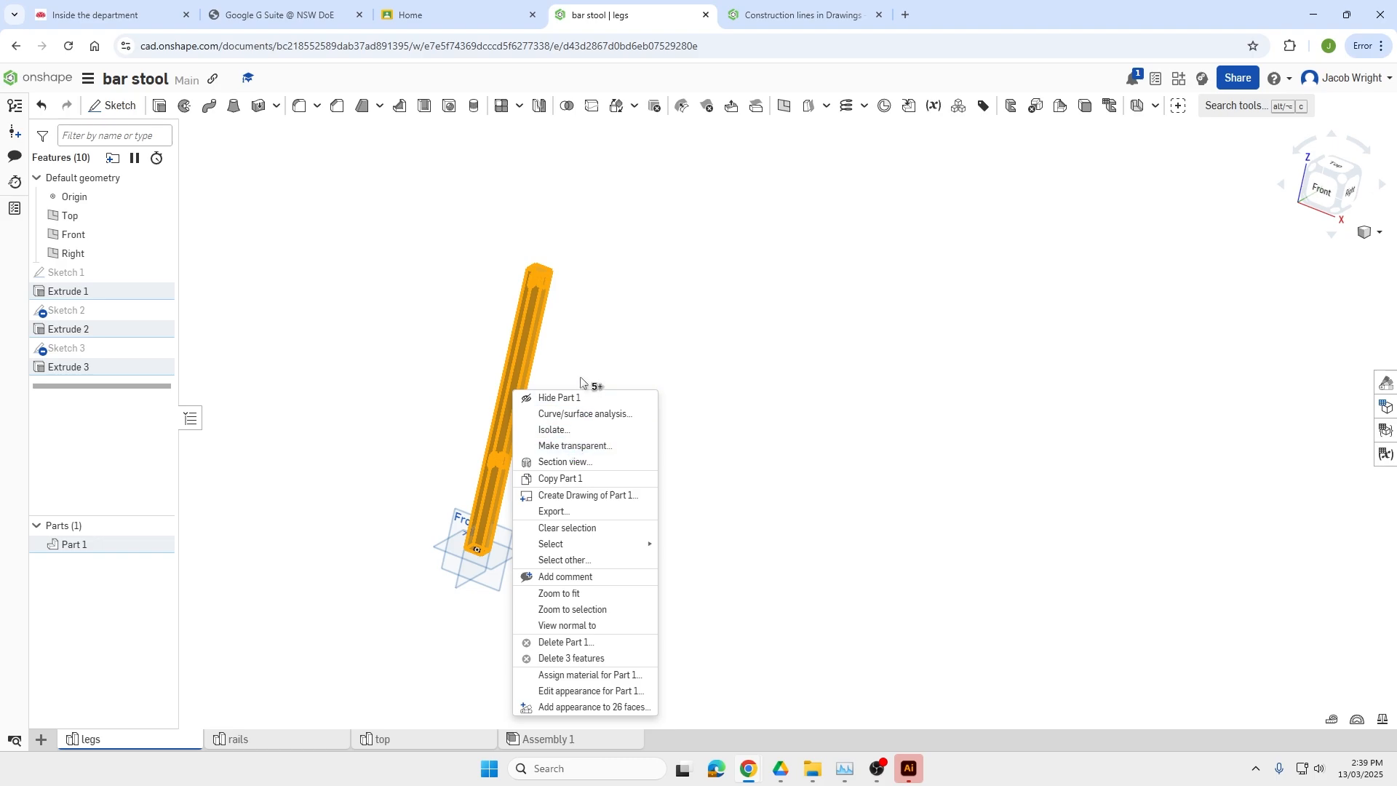
pyautogui.click(436, 280)
# Examine the mortises on the leg's front and right side faces up close, finishing with an isometric view of the whole leg.
pyautogui.scroll(5, 510, 287)
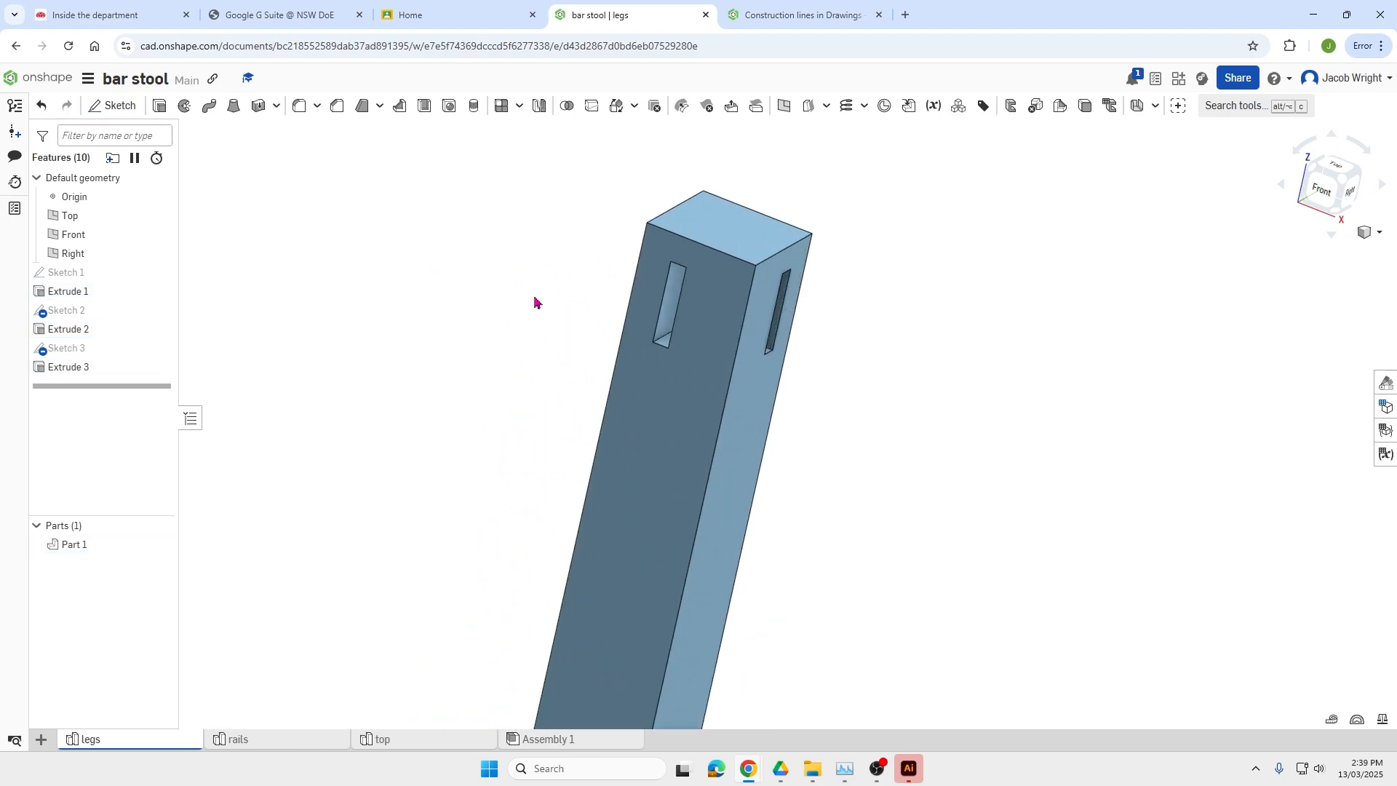
pyautogui.click(695, 364)
pyautogui.press('n')
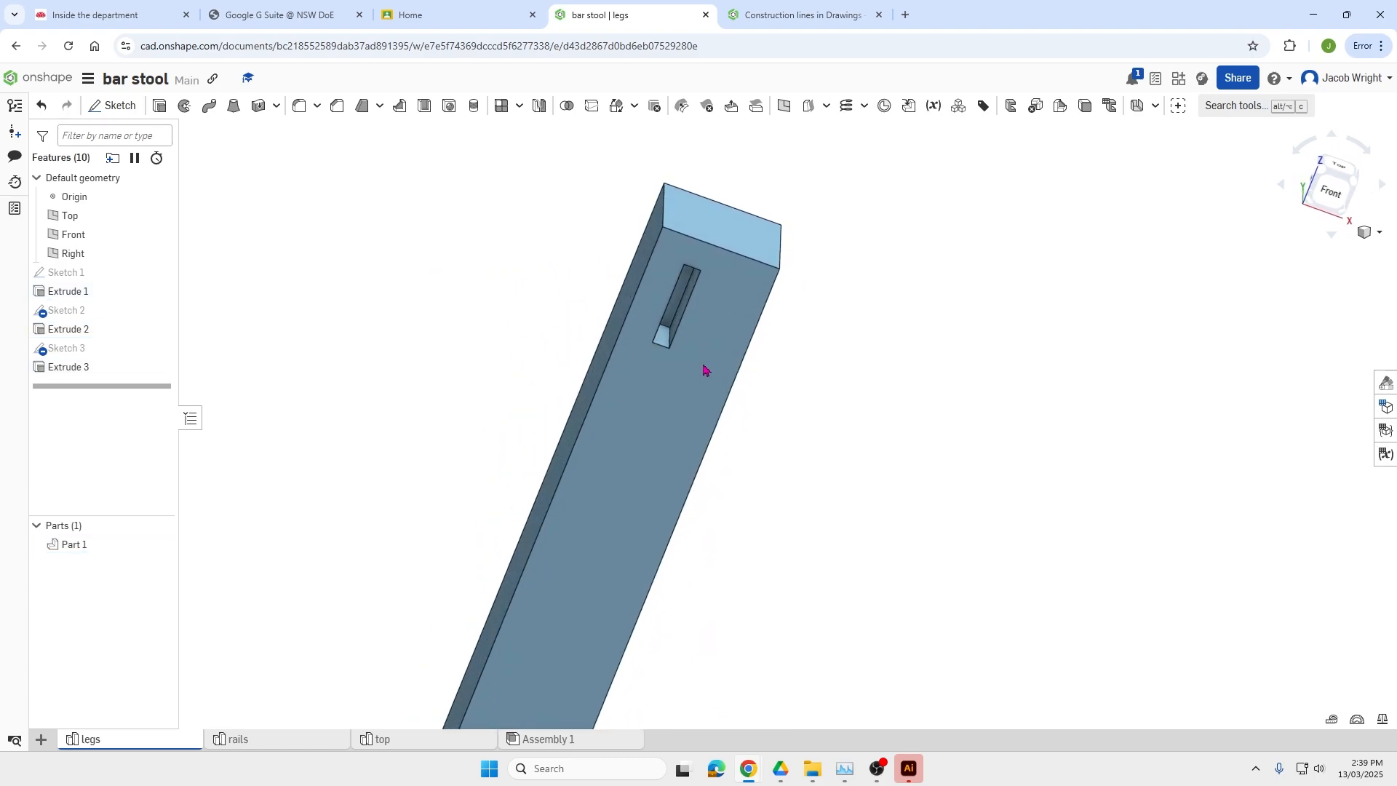
pyautogui.scroll(3, 678, 309)
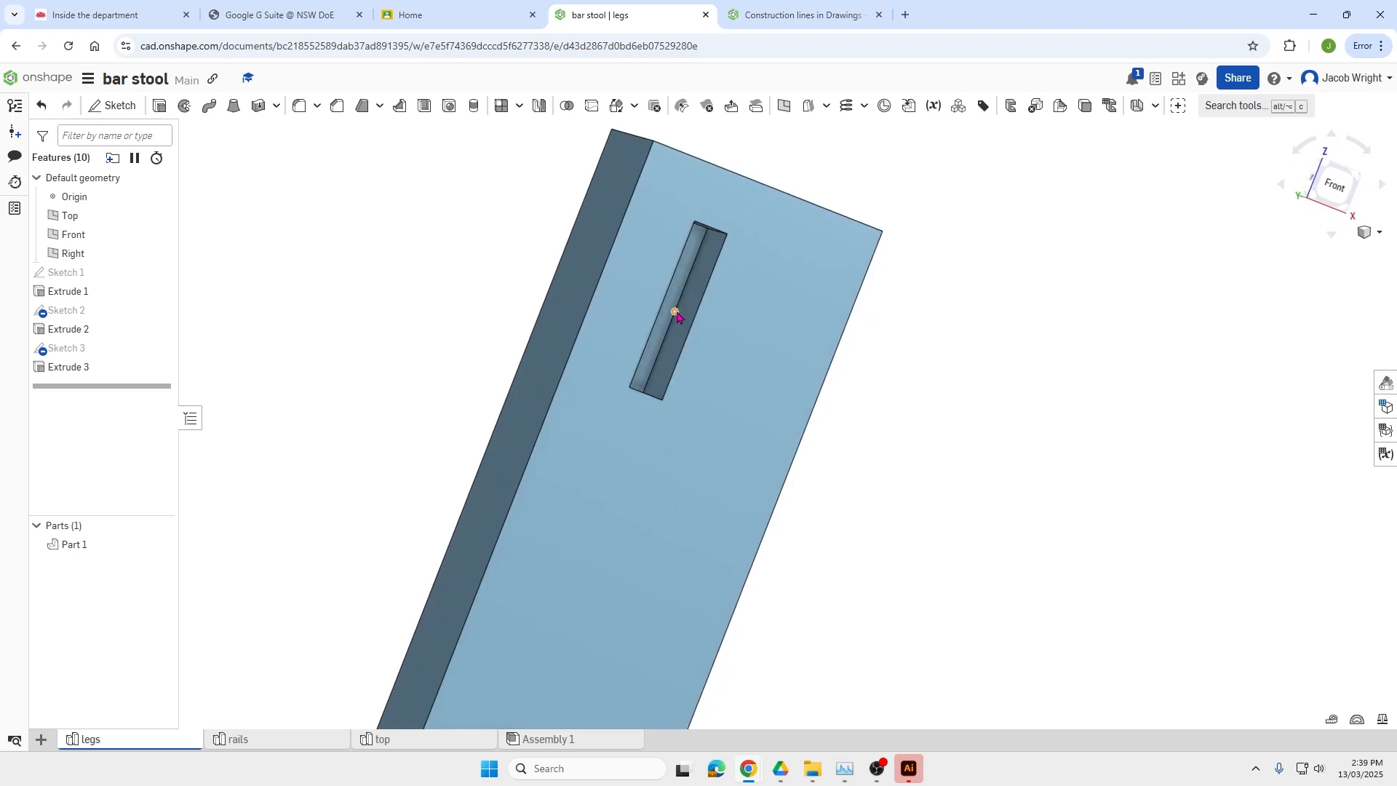
pyautogui.moveTo(705, 359); pyautogui.dragTo(752, 507, button='right')
pyautogui.scroll(-4, 691, 371)
pyautogui.scroll(-5, 761, 636)
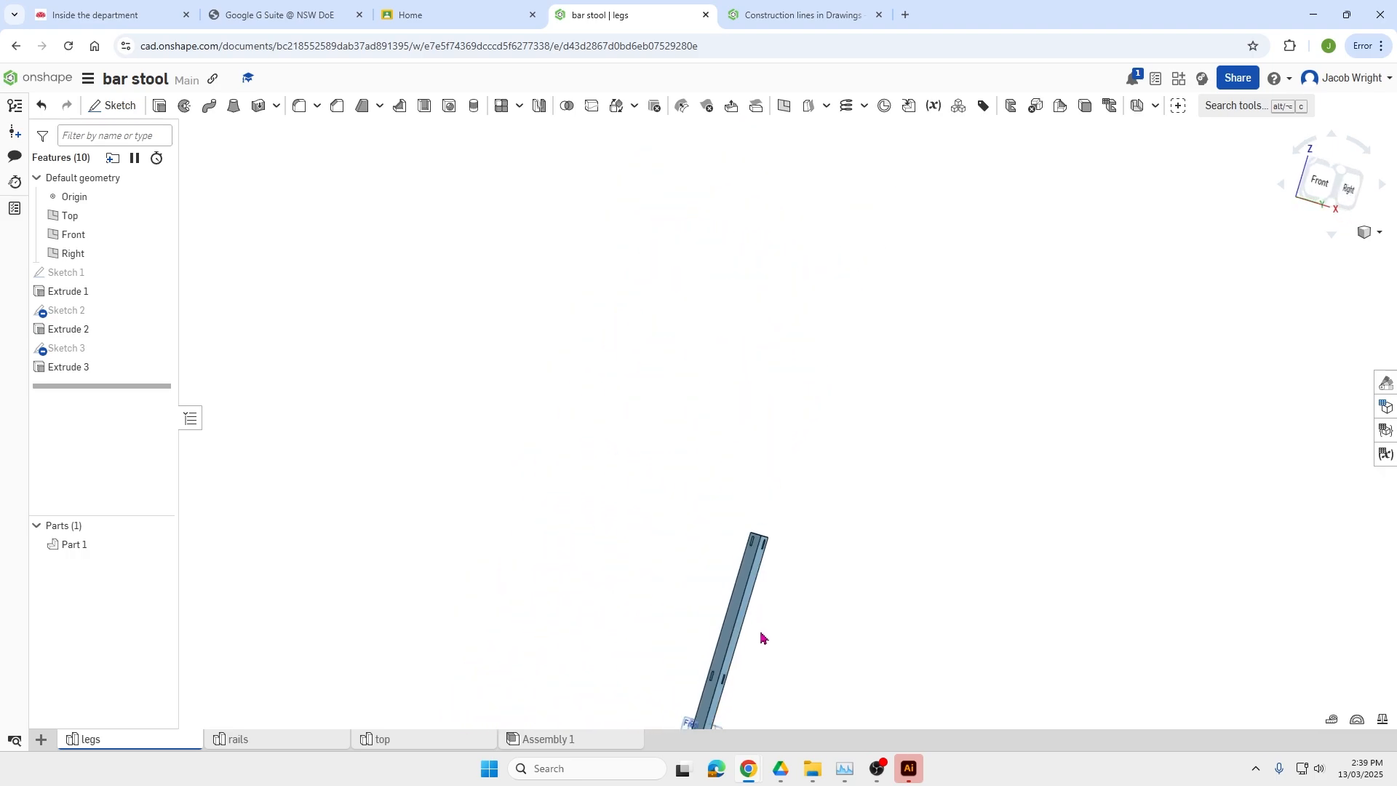
pyautogui.scroll(5, 742, 699)
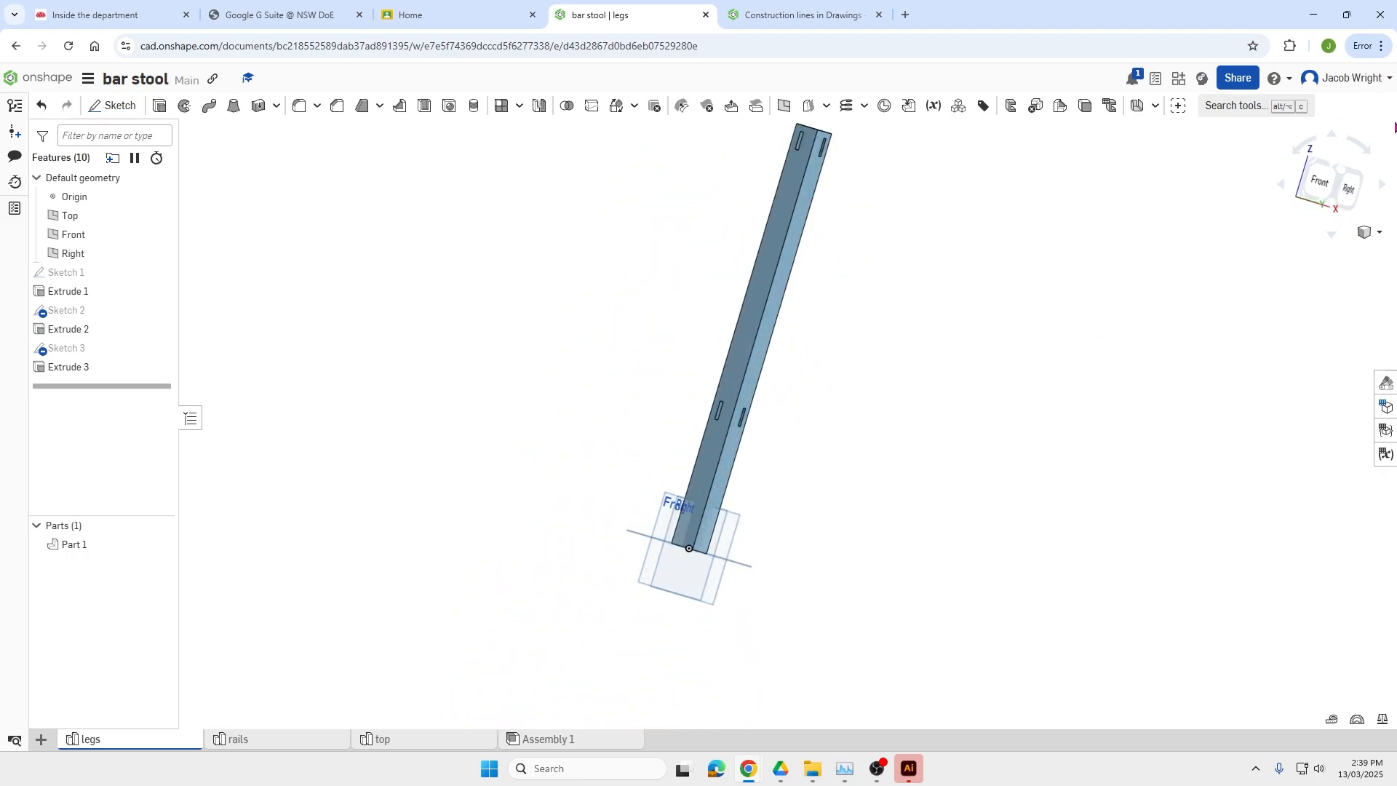
pyautogui.click(1347, 176)
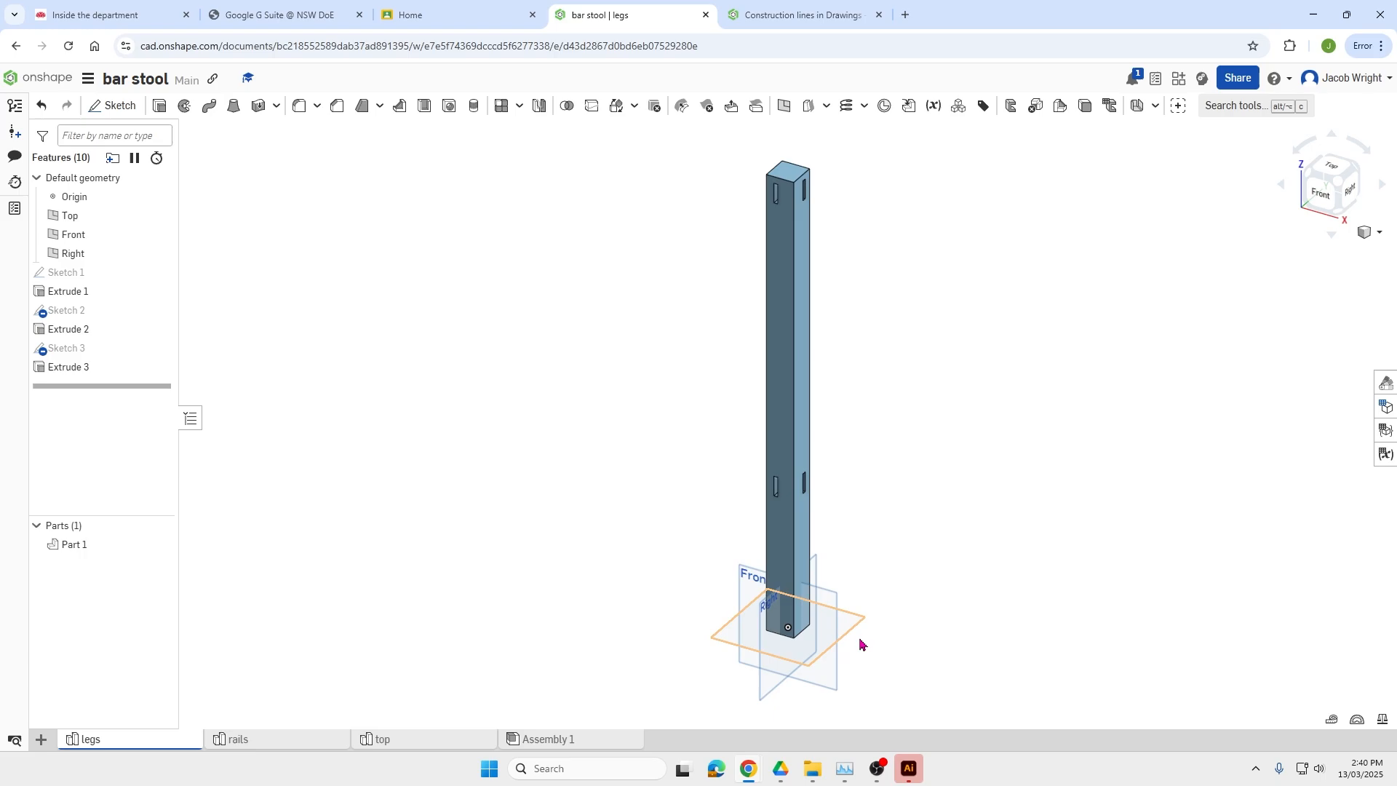
# Review the finished parts in the rails and legs Part Studios, comparing the rail's tenons with the leg's mortises.
pyautogui.click(263, 742)
pyautogui.scroll(-4, 555, 599)
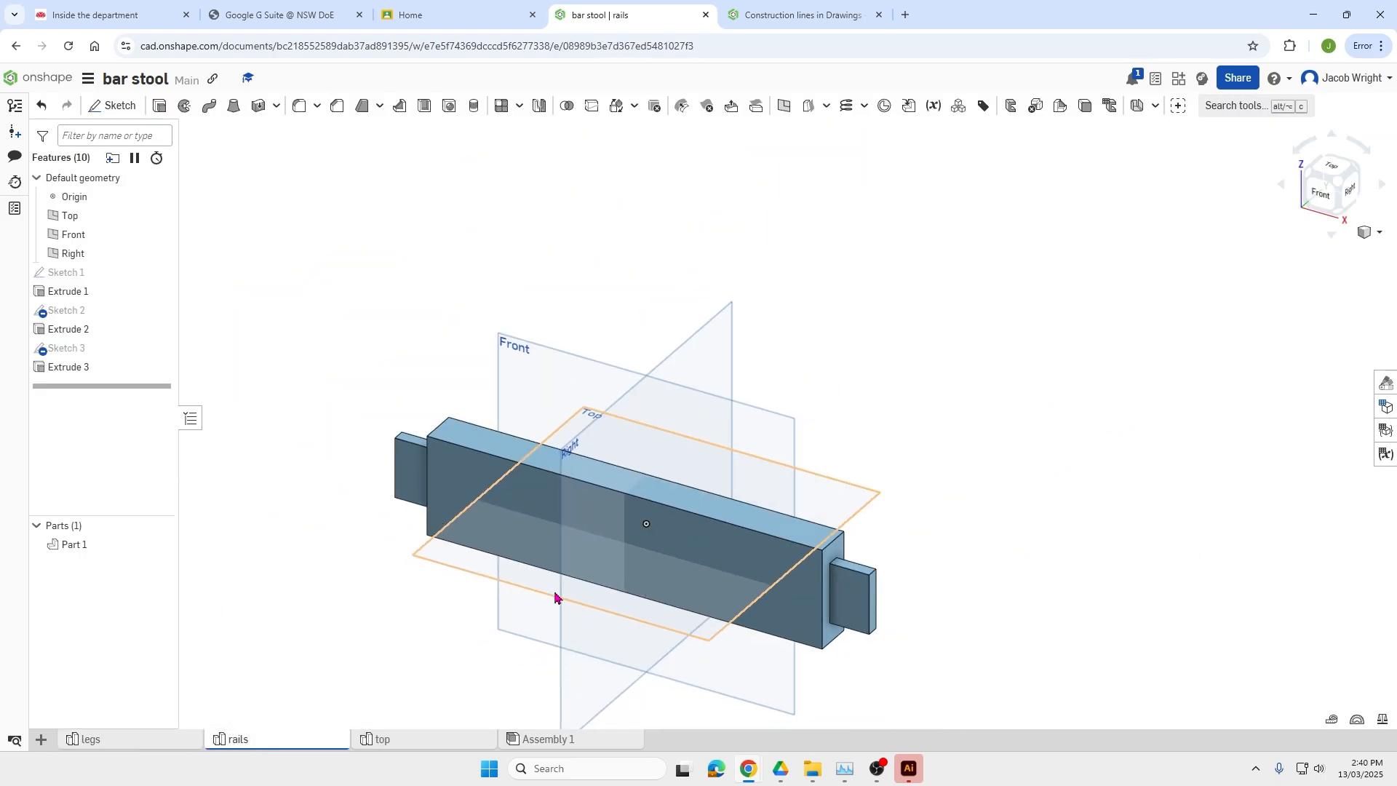
pyautogui.click(135, 739)
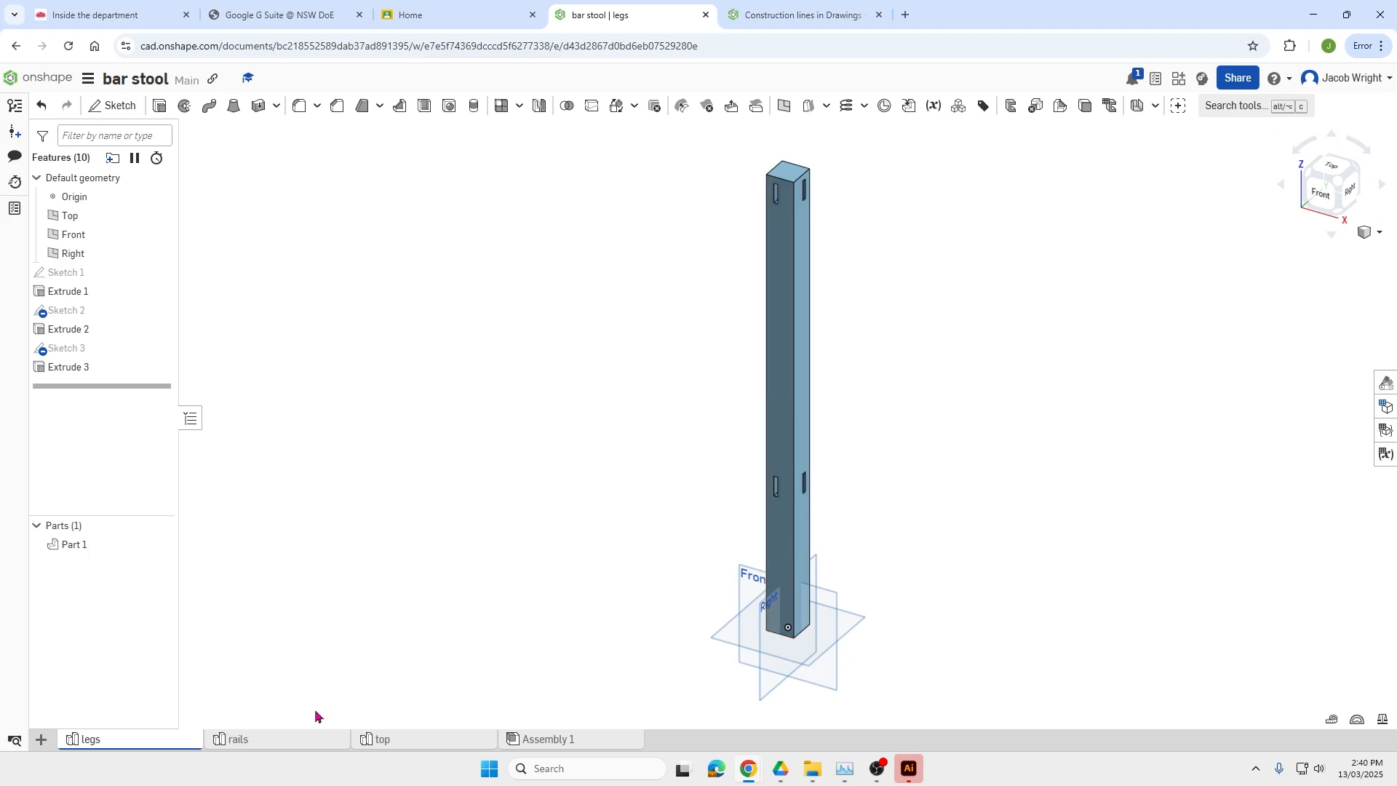
pyautogui.click(290, 739)
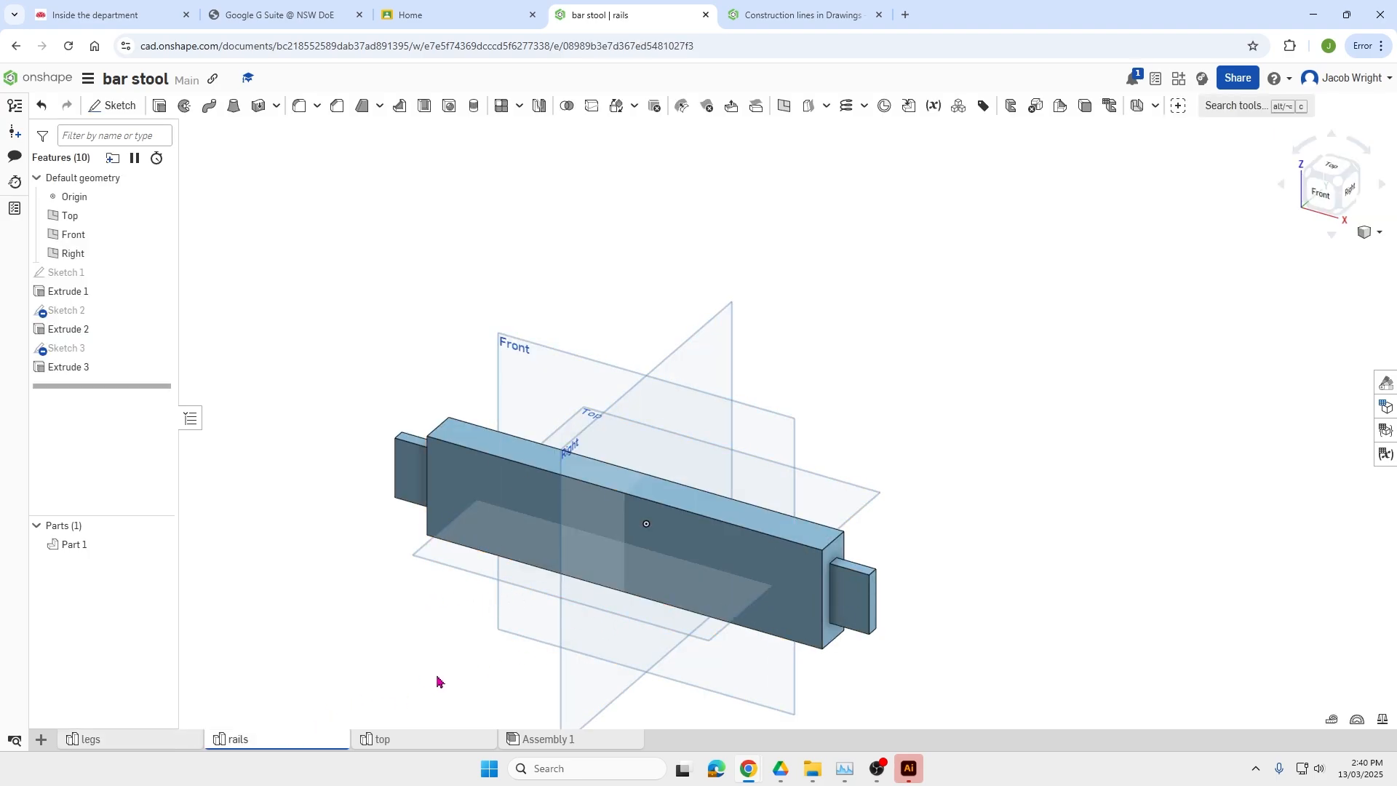
# Open Assembly 1 and insert two instances of the leg, placed apart from each other.
pyautogui.click(559, 739)
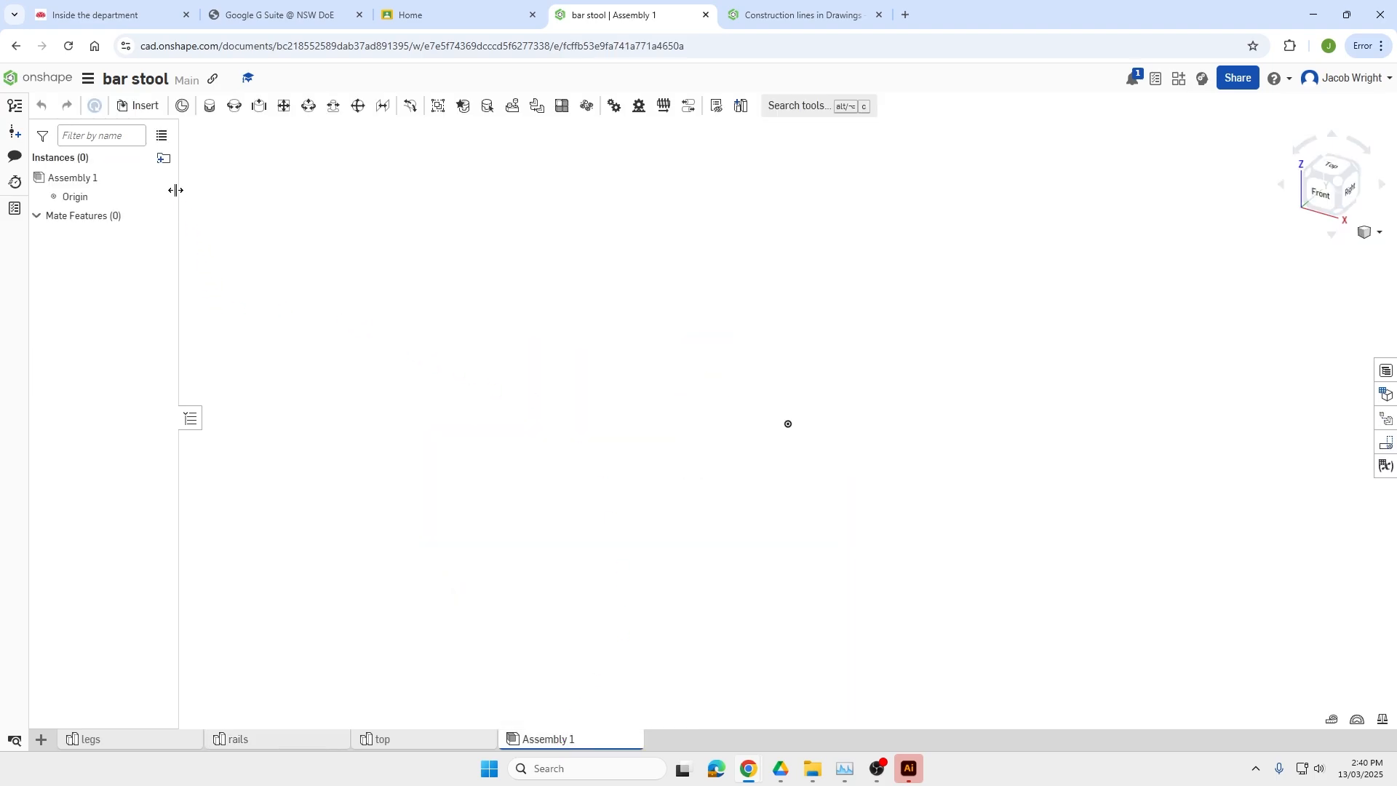
pyautogui.click(143, 110)
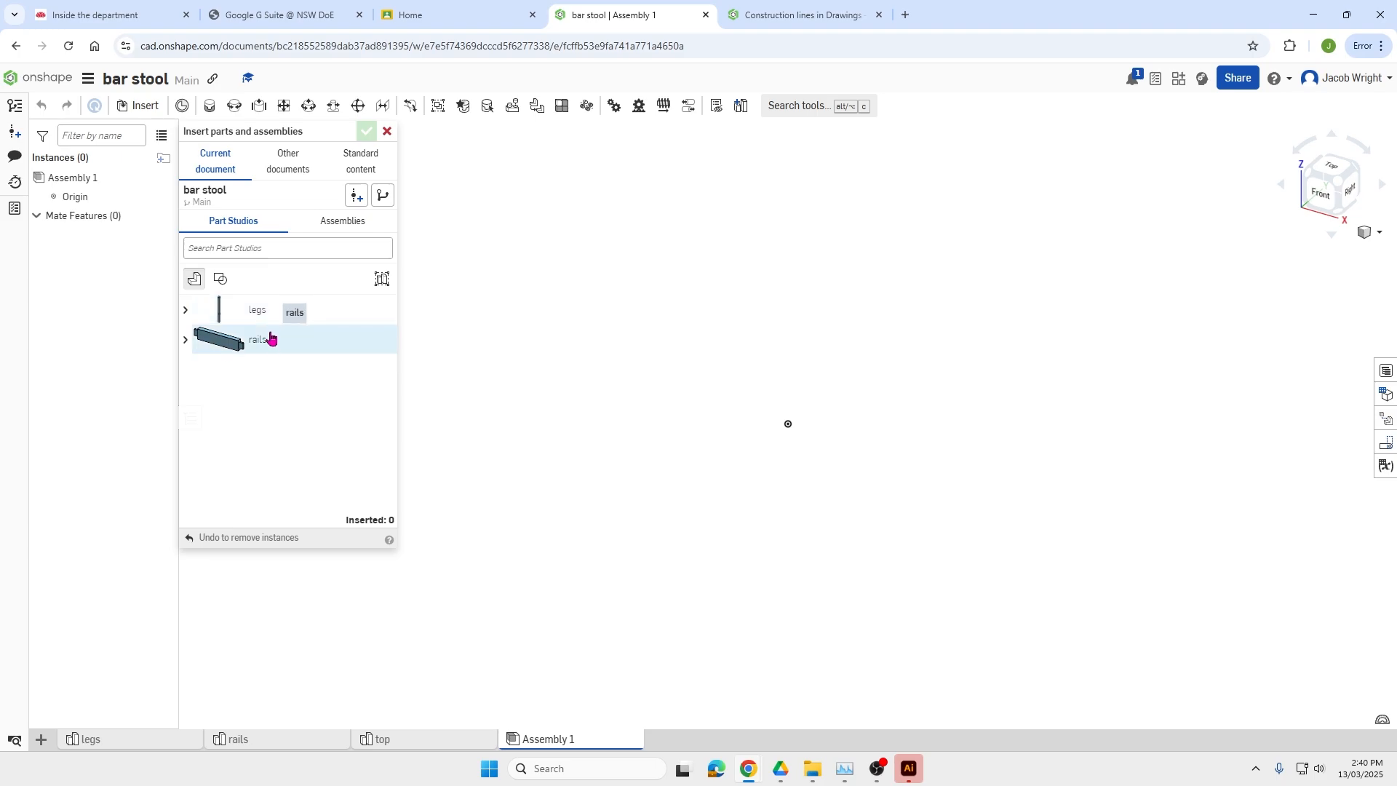
pyautogui.click(268, 313)
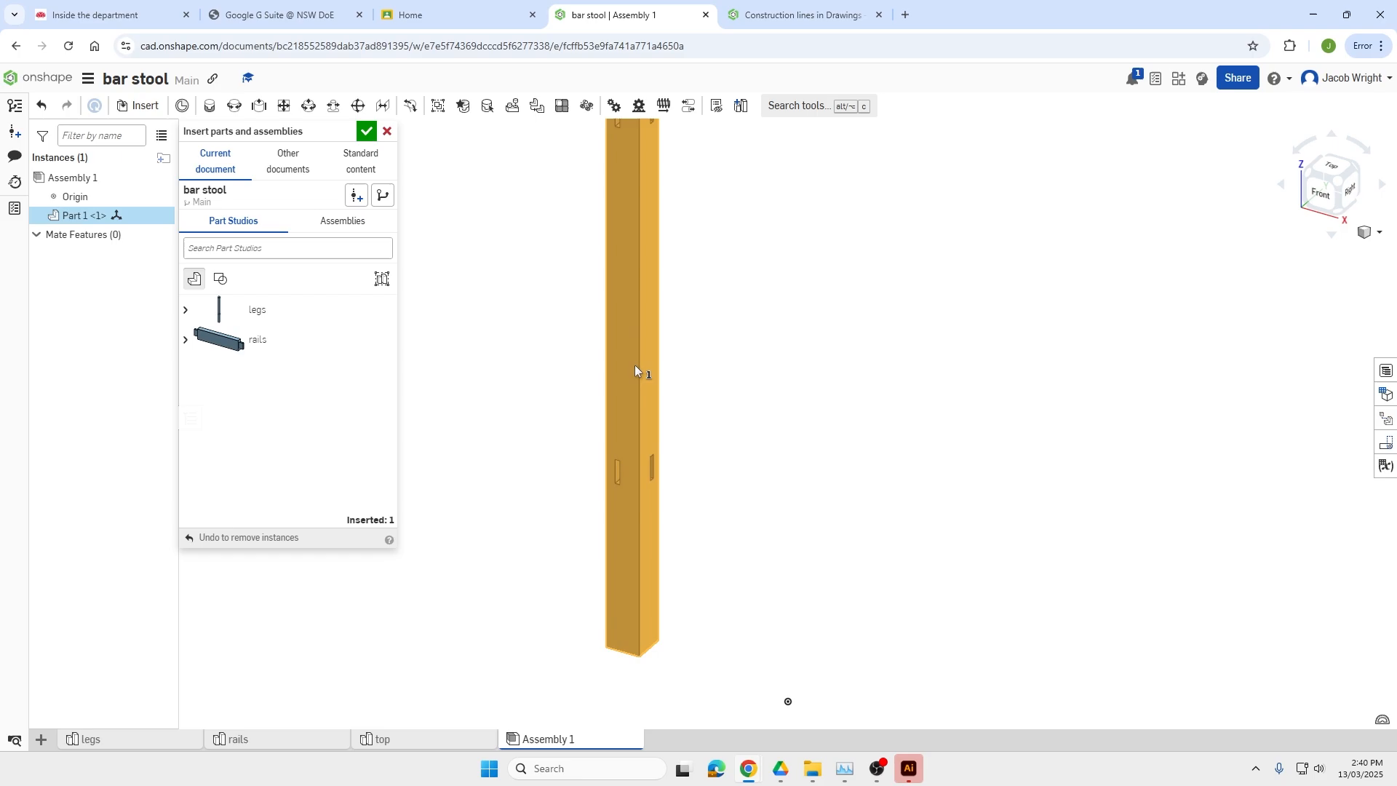
pyautogui.scroll(-3, 640, 365)
pyautogui.click(642, 405)
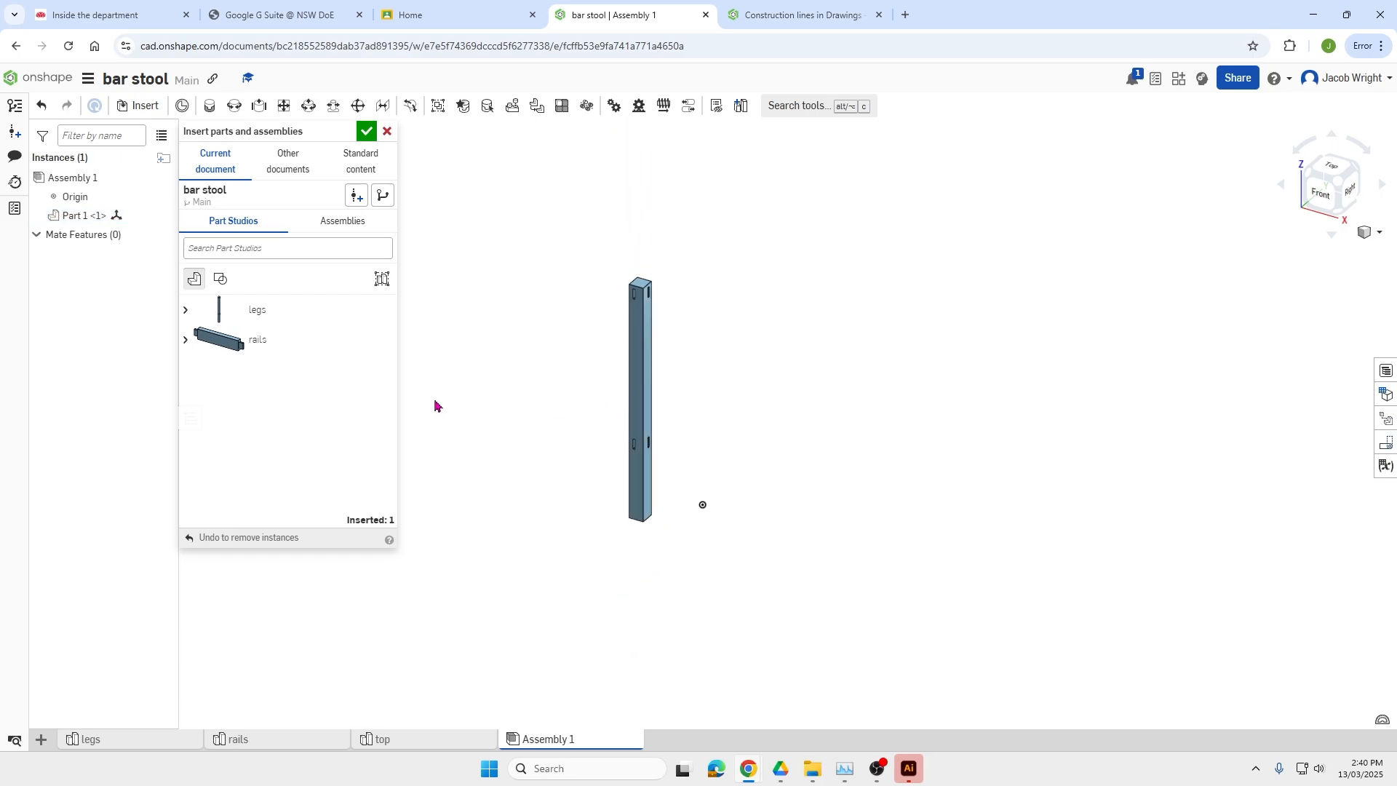
pyautogui.click(259, 310)
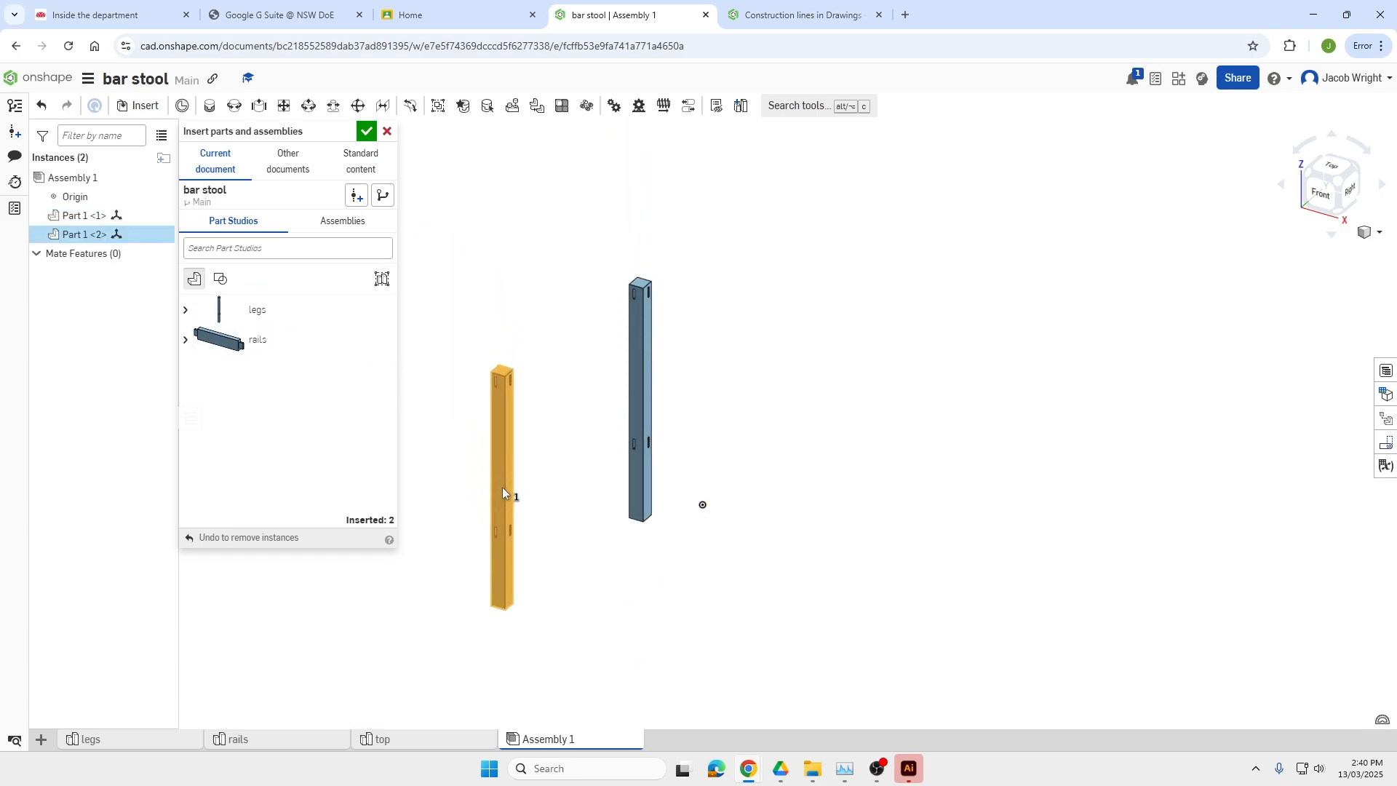
pyautogui.click(502, 487)
# Insert four instances of the rail to the right of the two legs and finish inserting.
pyautogui.click(228, 348)
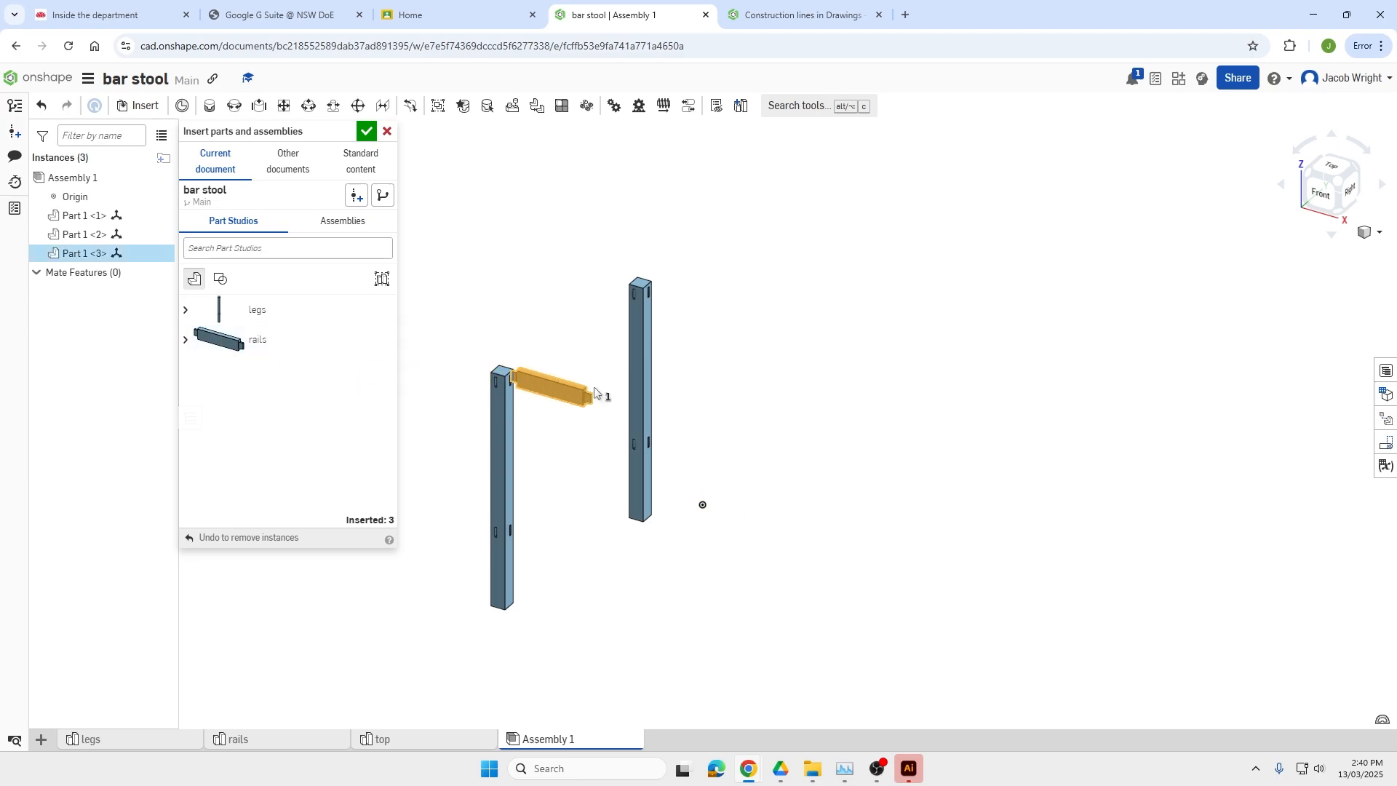
pyautogui.click(910, 352)
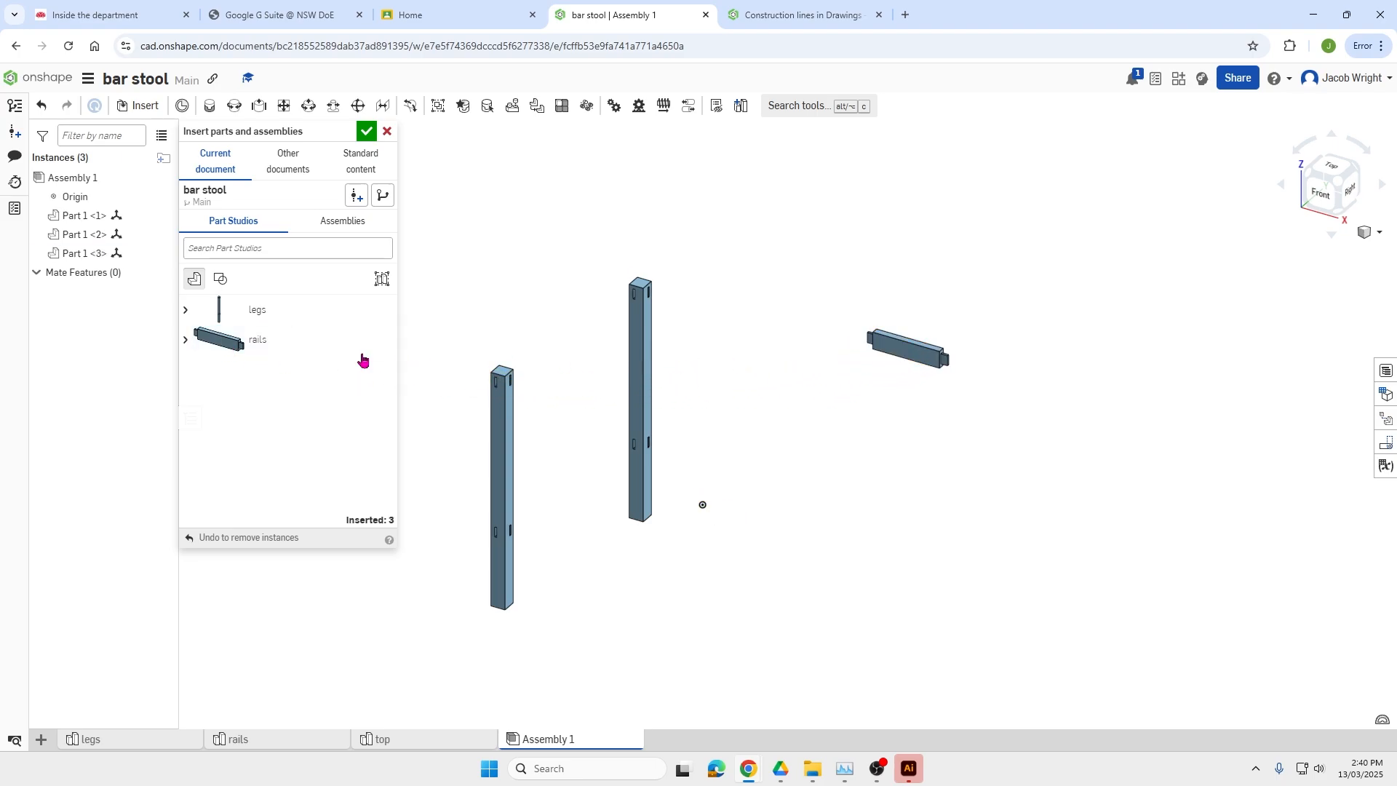
pyautogui.click(226, 339)
pyautogui.click(911, 430)
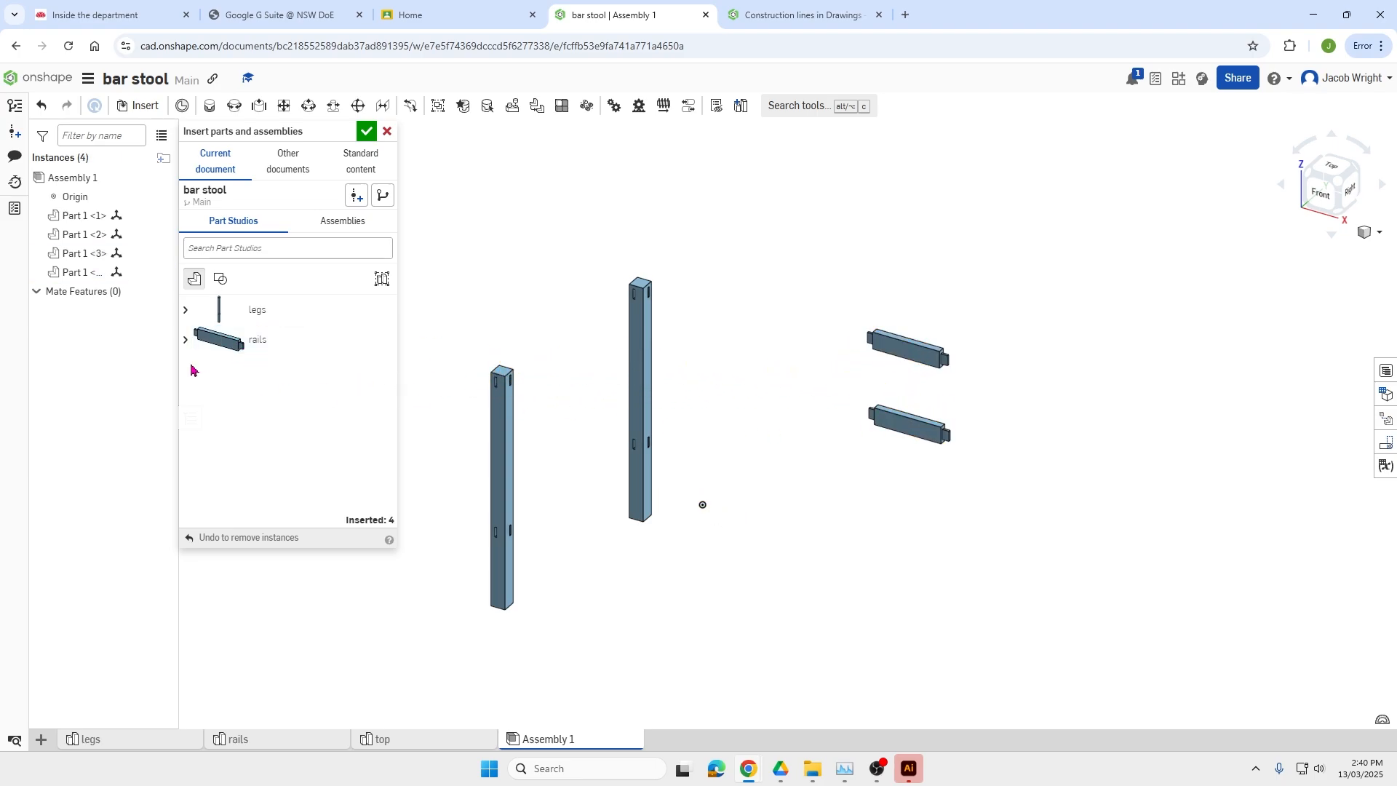
pyautogui.click(215, 342)
pyautogui.click(1006, 537)
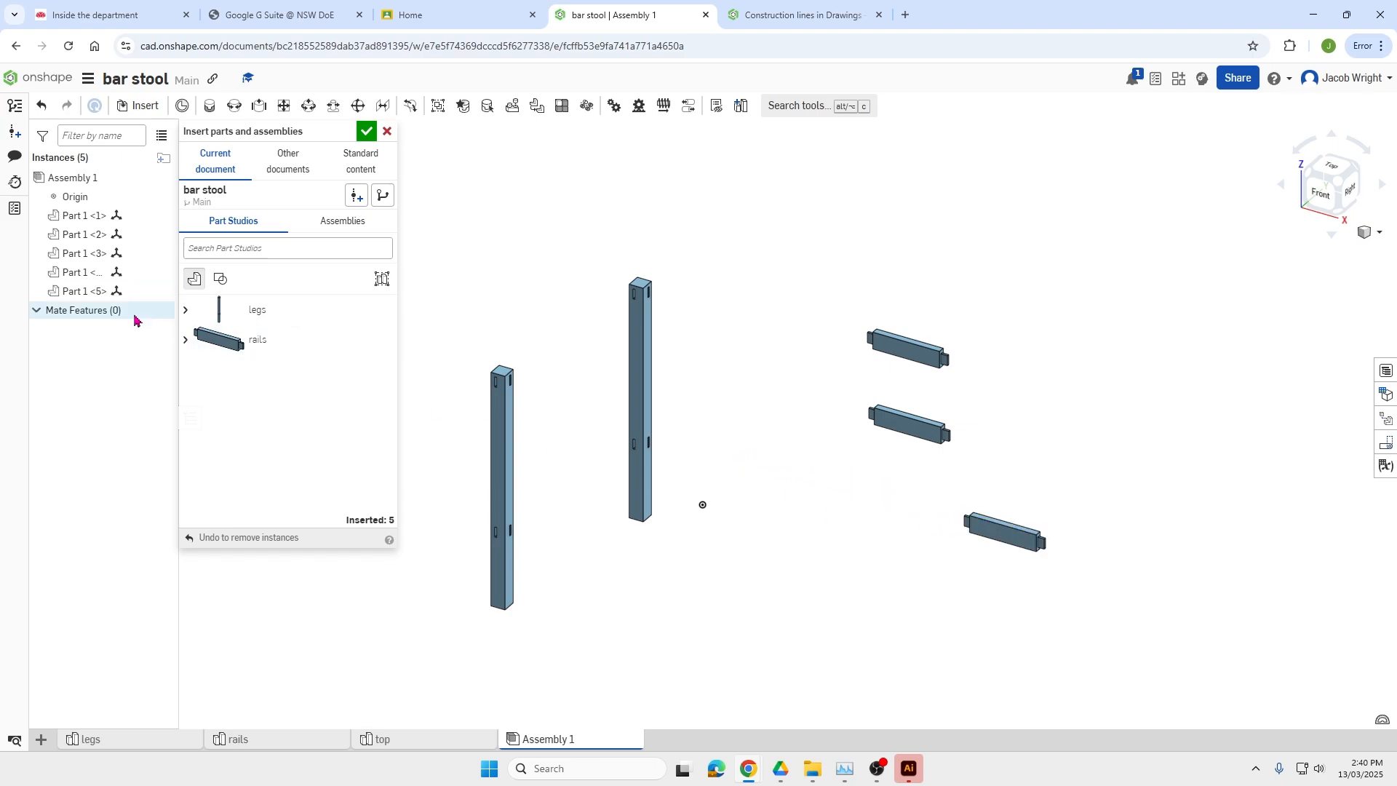
pyautogui.click(222, 340)
pyautogui.click(900, 591)
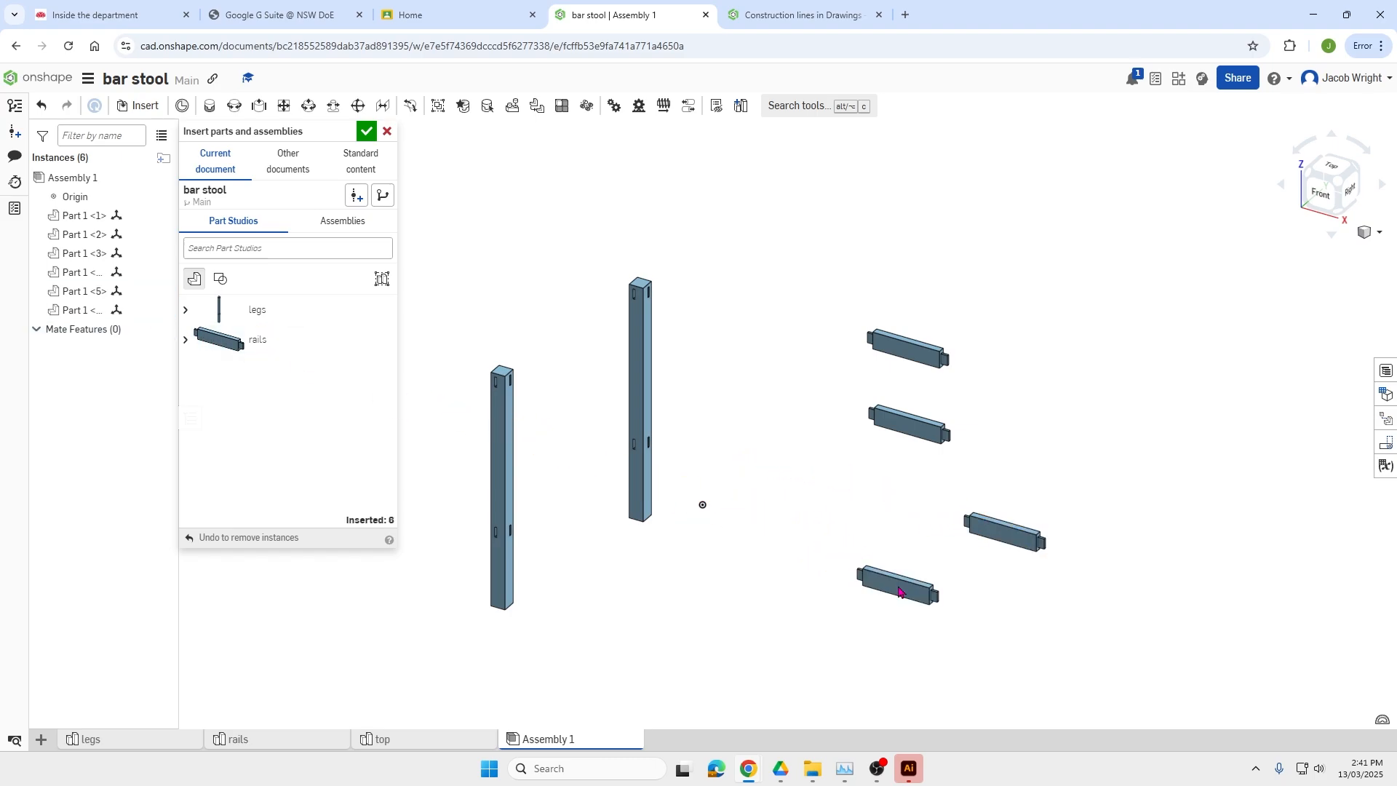
pyautogui.click(366, 132)
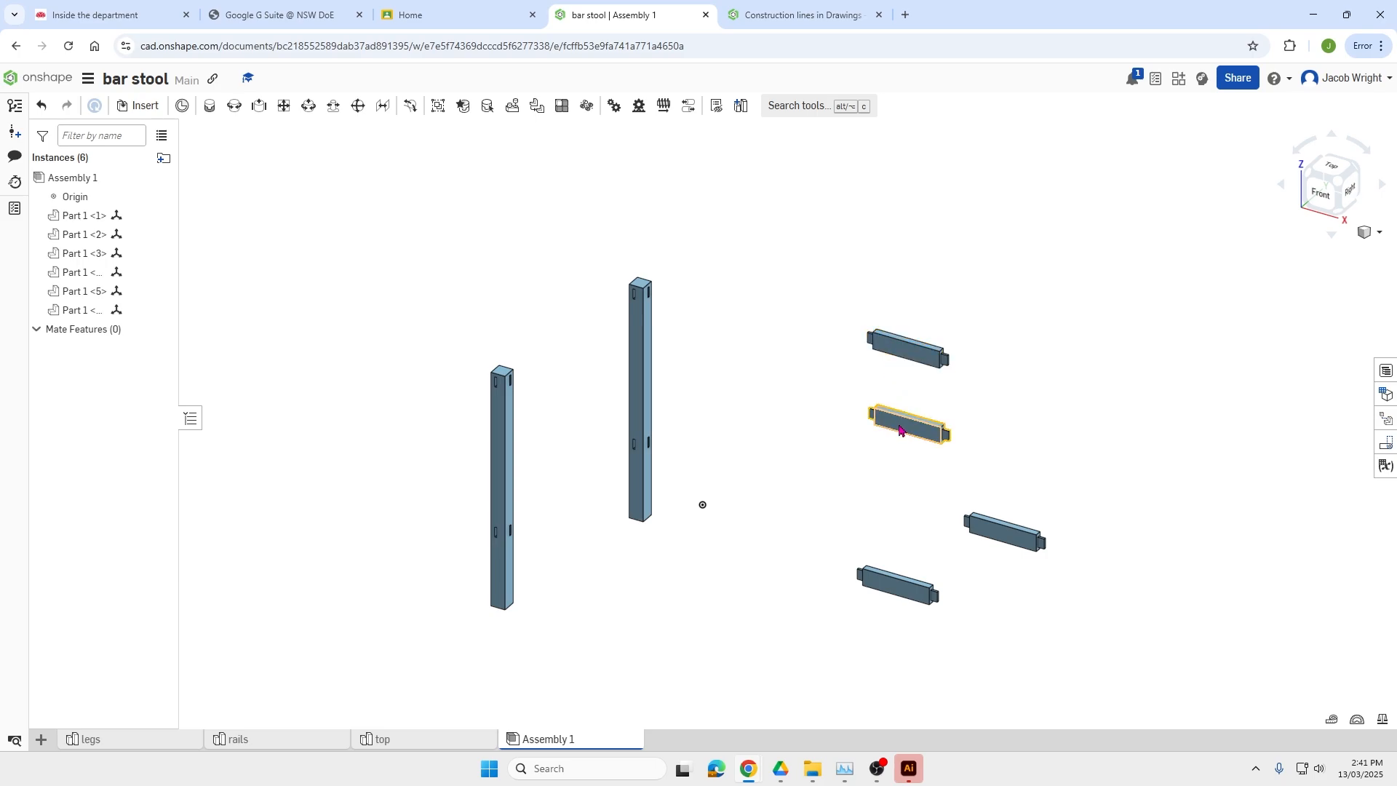
# Start a Fastened mate and place its first connector at the lower front corner of the first leg's upper right-face mortise.
pyautogui.scroll(3, 648, 297)
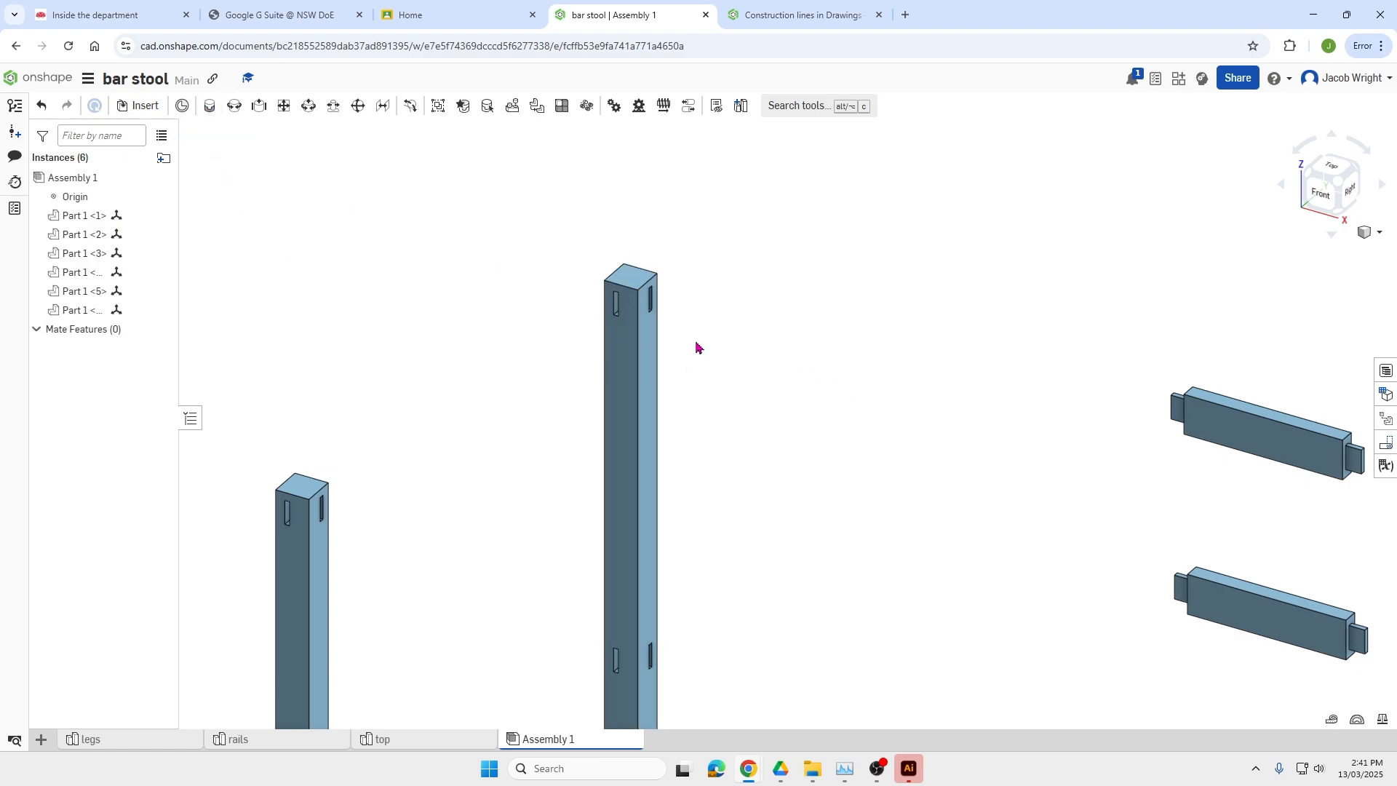
pyautogui.scroll(-4, 654, 319)
pyautogui.scroll(-5, 655, 321)
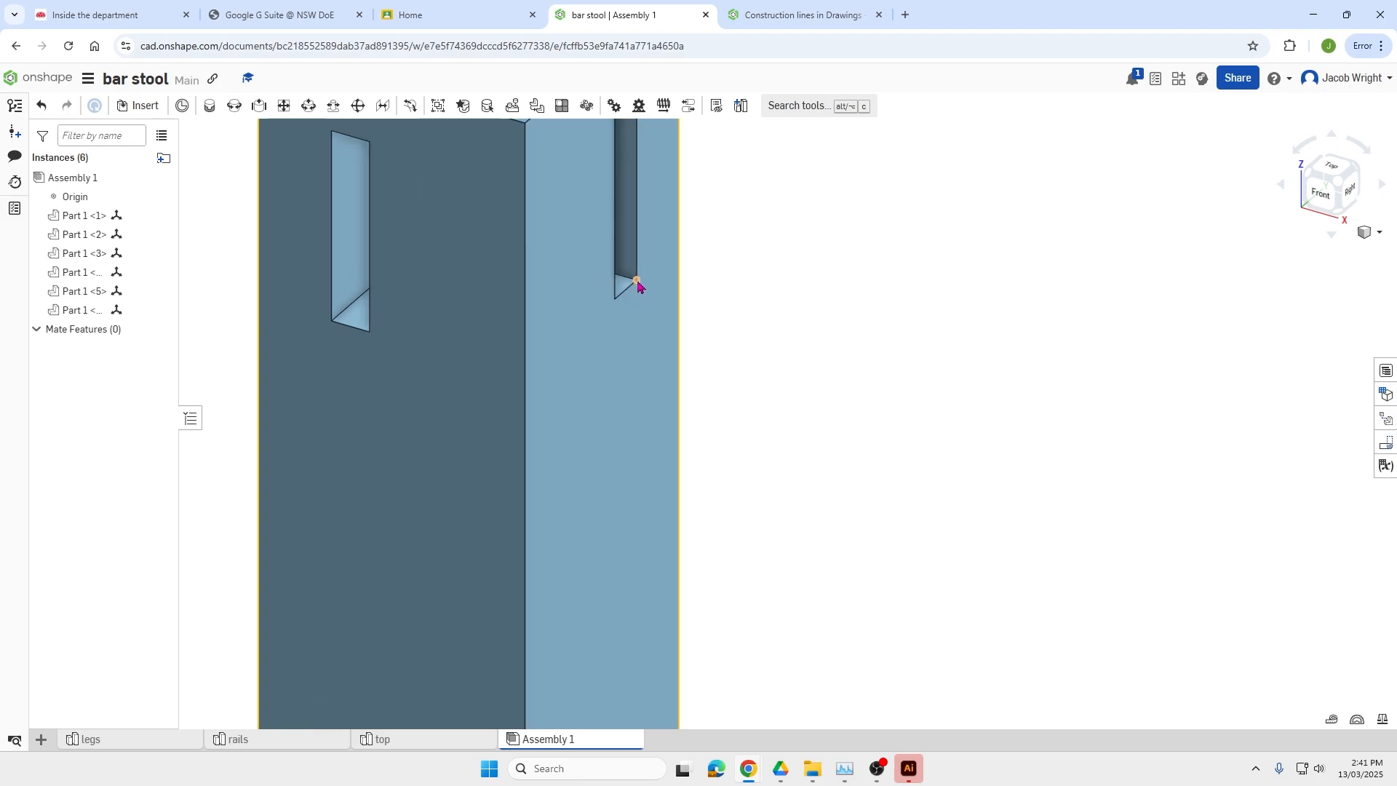
pyautogui.scroll(4, 637, 284)
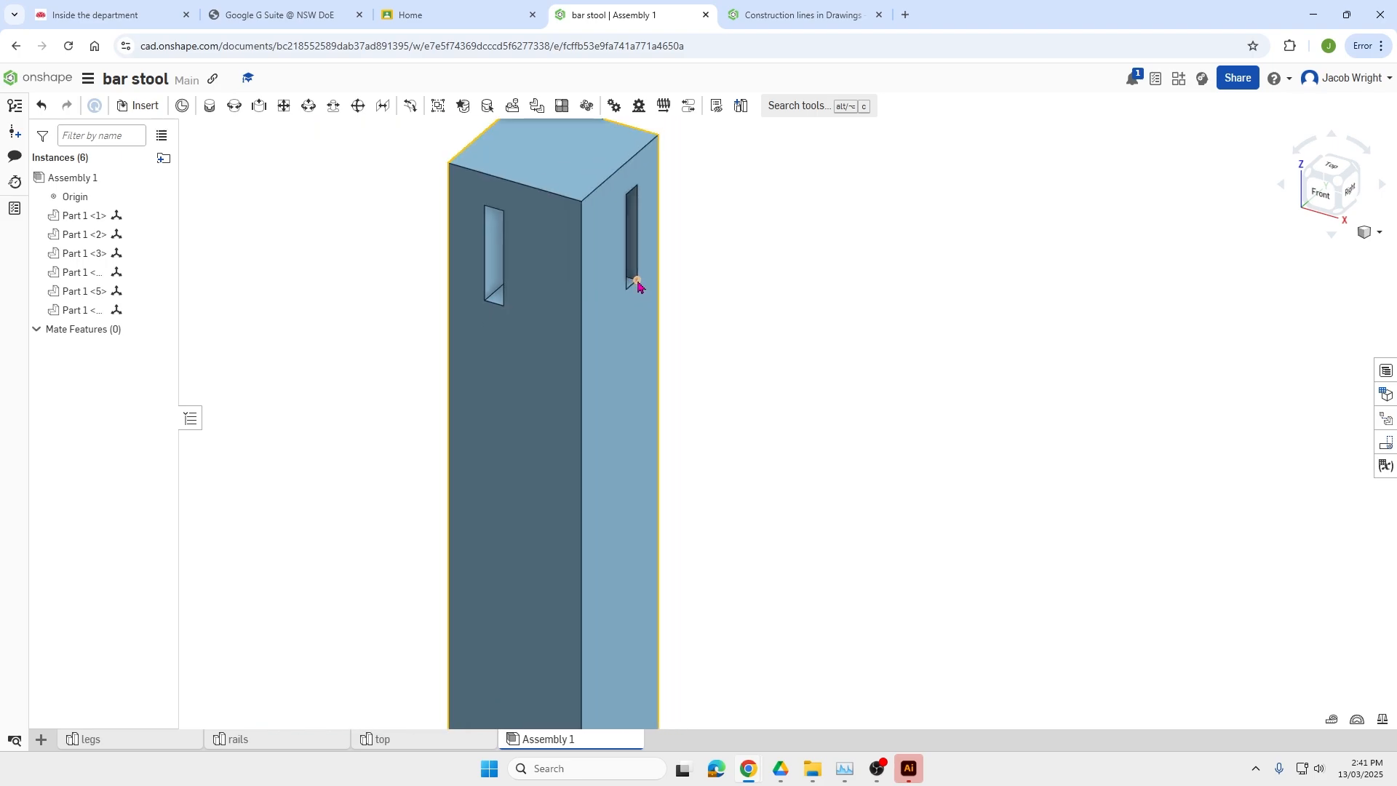
pyautogui.moveTo(644, 283); pyautogui.dragTo(642, 283, button='right')
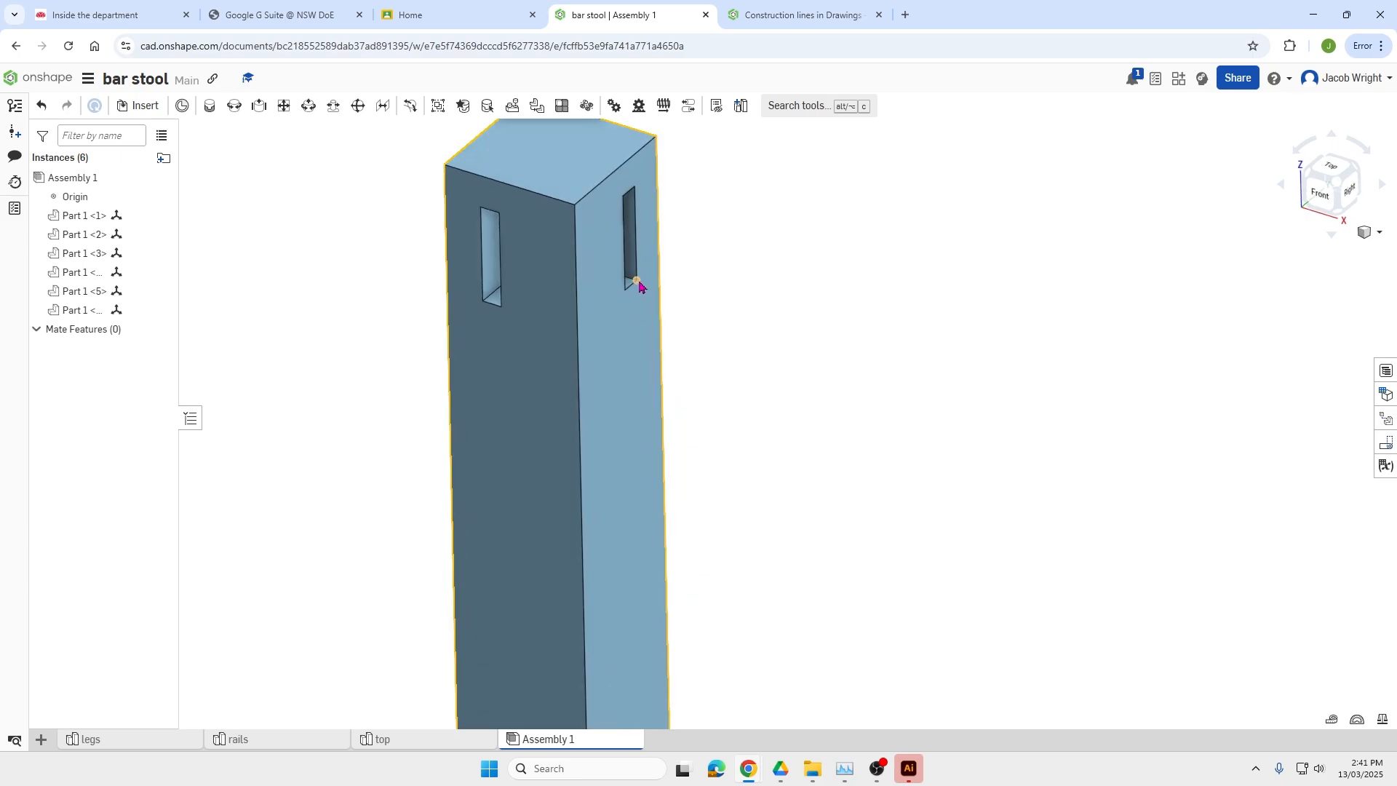
pyautogui.scroll(-3, 640, 285)
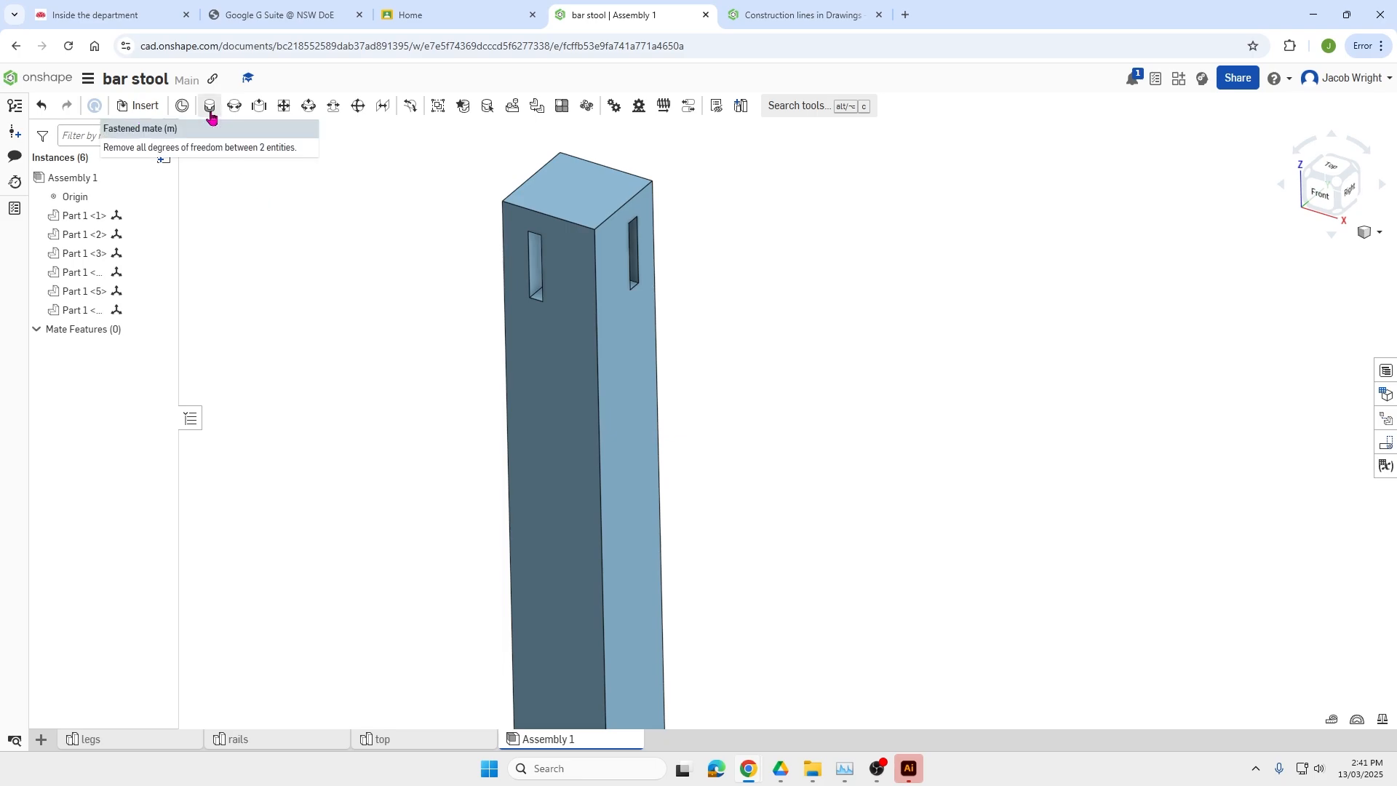
pyautogui.click(210, 106)
pyautogui.scroll(-1, 593, 349)
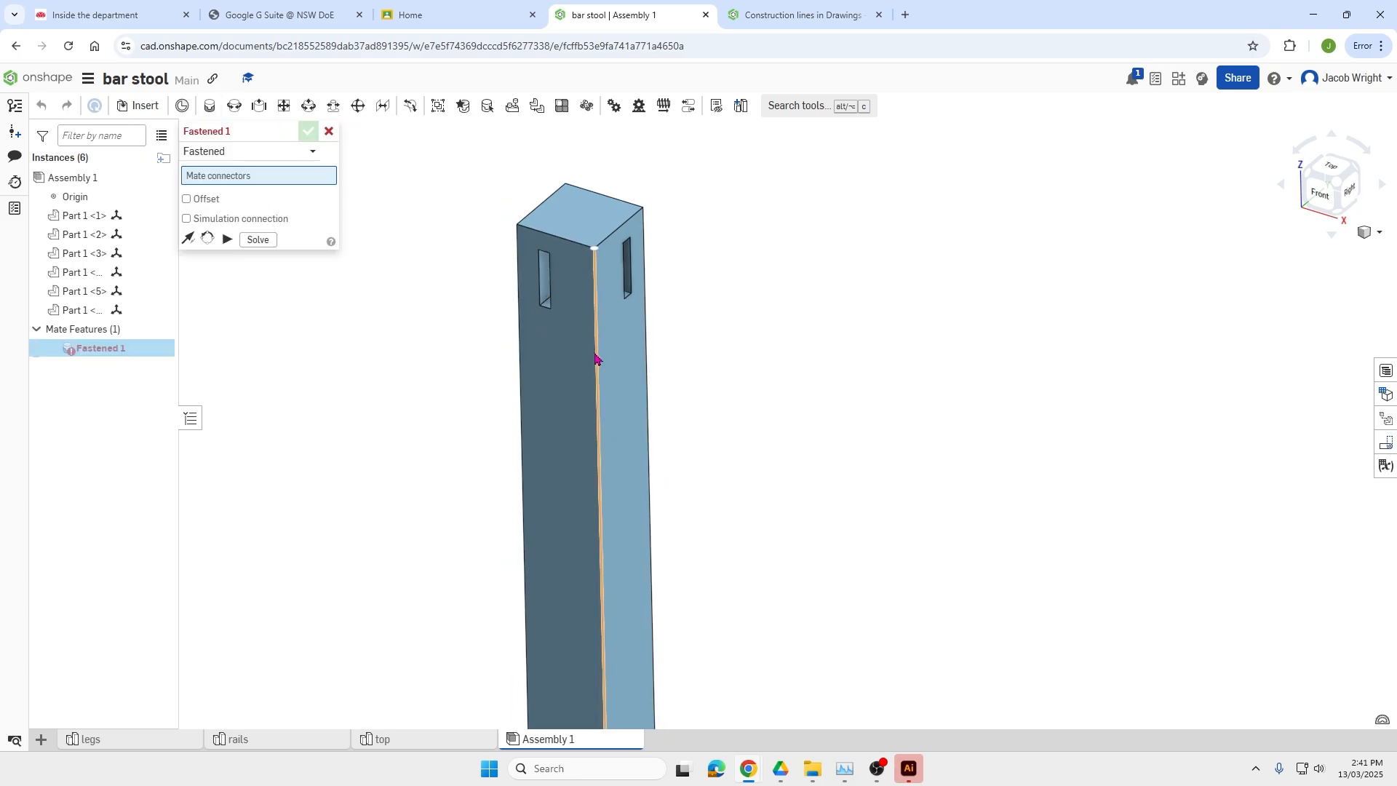
pyautogui.scroll(5, 624, 318)
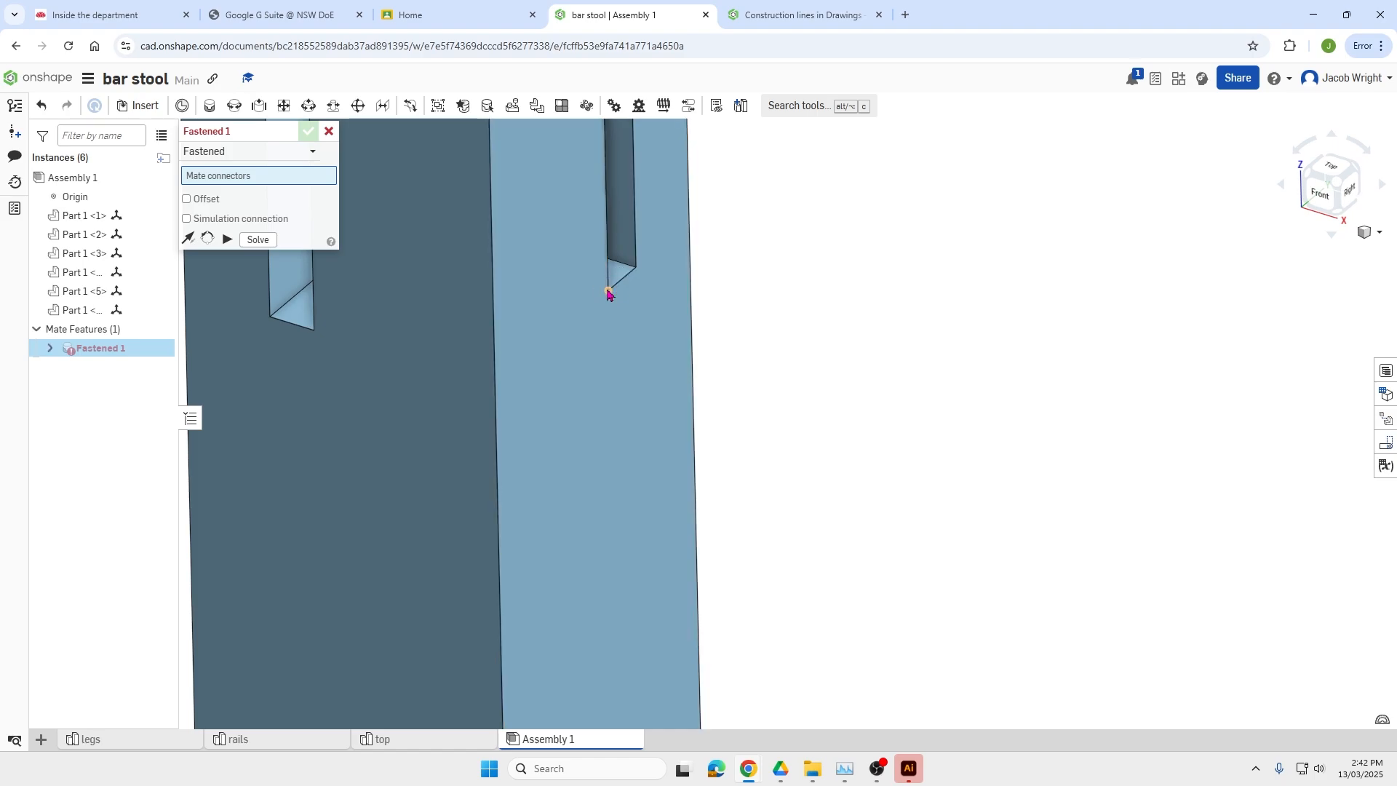
pyautogui.click(609, 291)
pyautogui.scroll(-5, 618, 320)
pyautogui.scroll(-4, 836, 449)
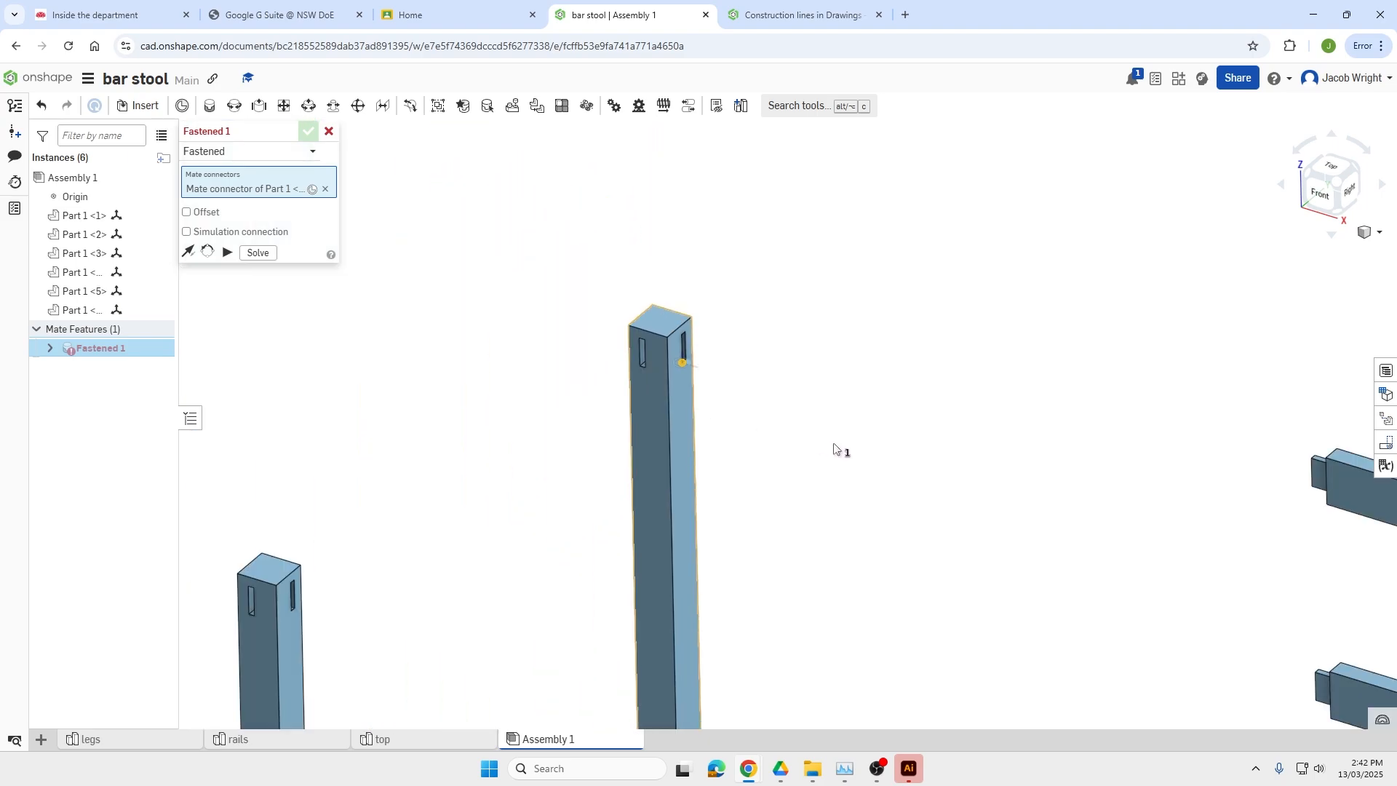
pyautogui.scroll(6, 1060, 471)
pyautogui.moveTo(1092, 463); pyautogui.dragTo(1135, 471, button='right')
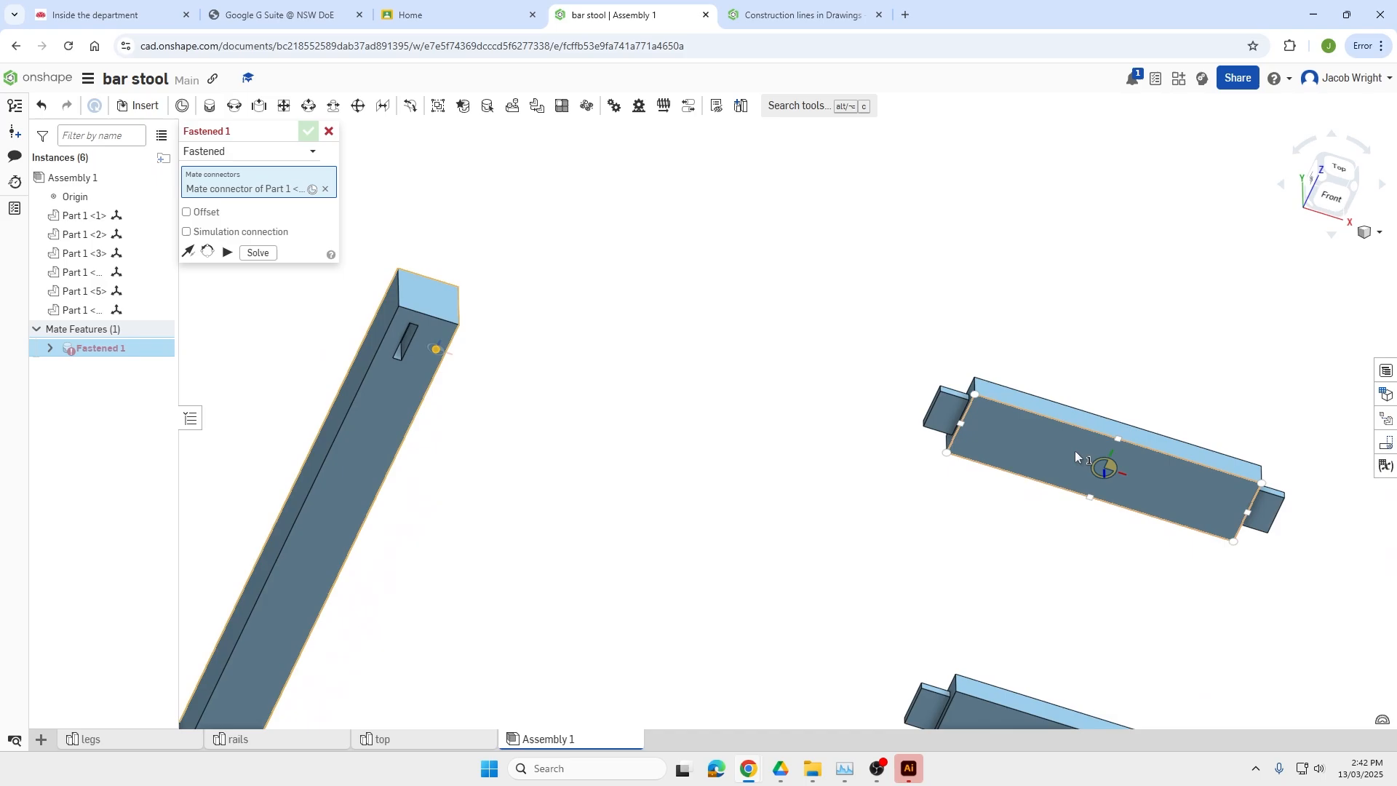
pyautogui.scroll(6, 975, 403)
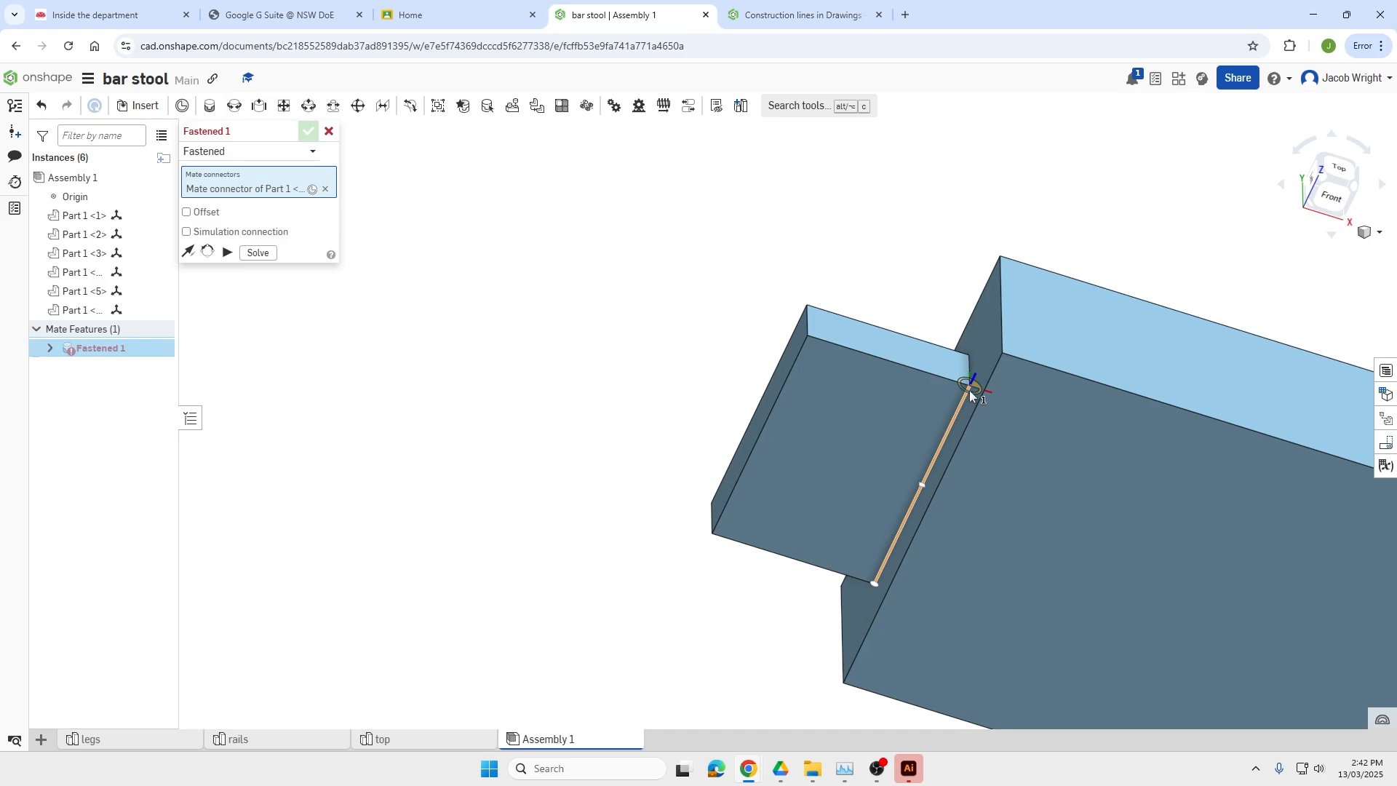
pyautogui.click(970, 390)
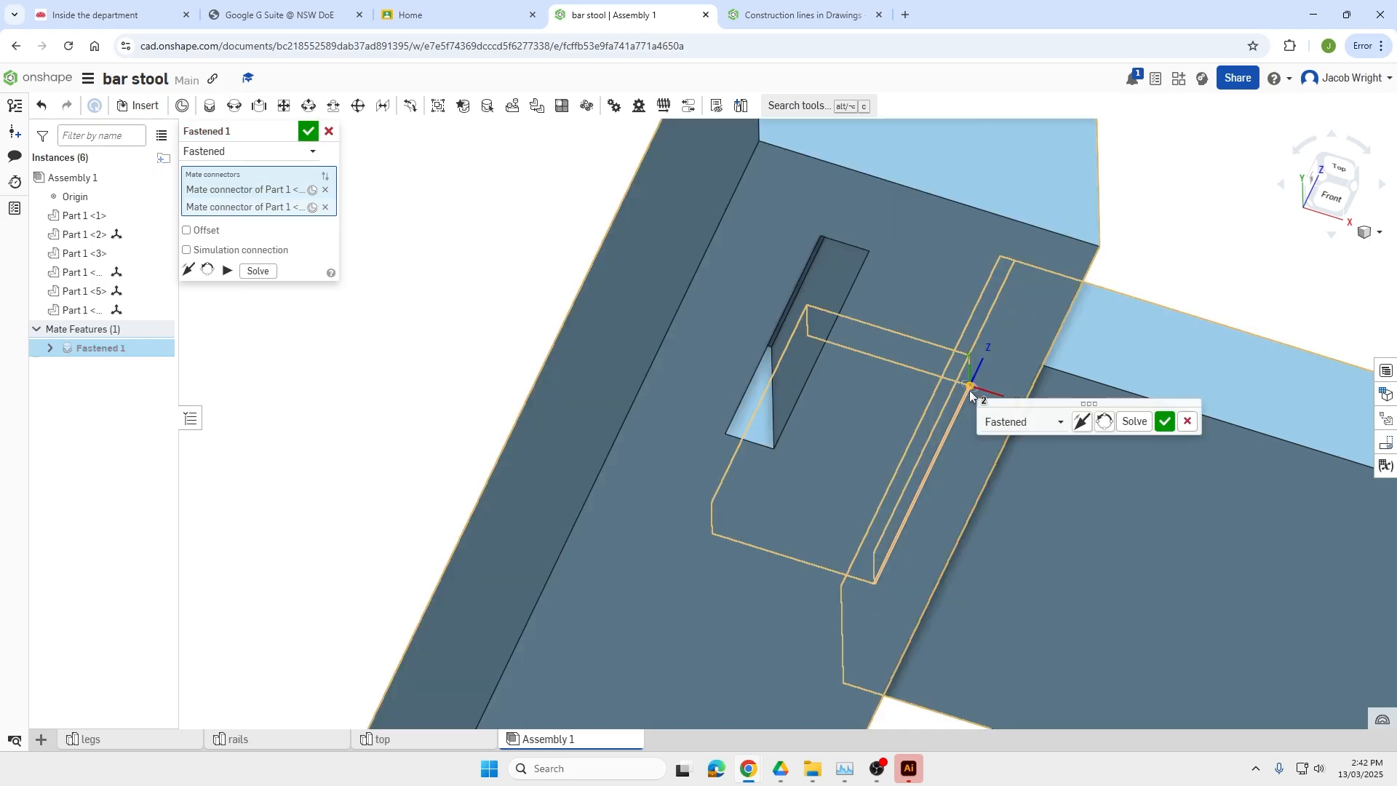
pyautogui.scroll(-5, 1079, 460)
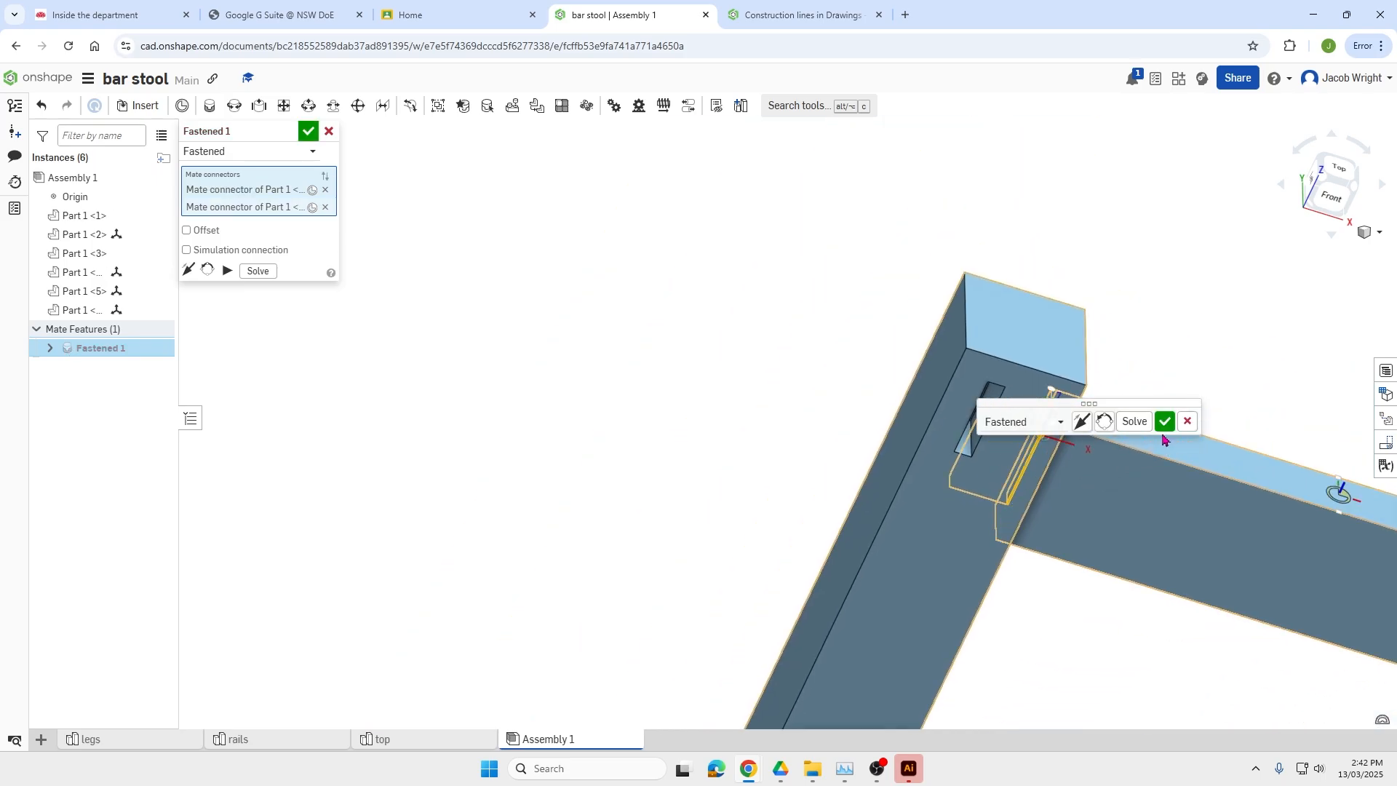
pyautogui.moveTo(1173, 522); pyautogui.dragTo(1125, 505, button='right')
pyautogui.scroll(-3, 1123, 504)
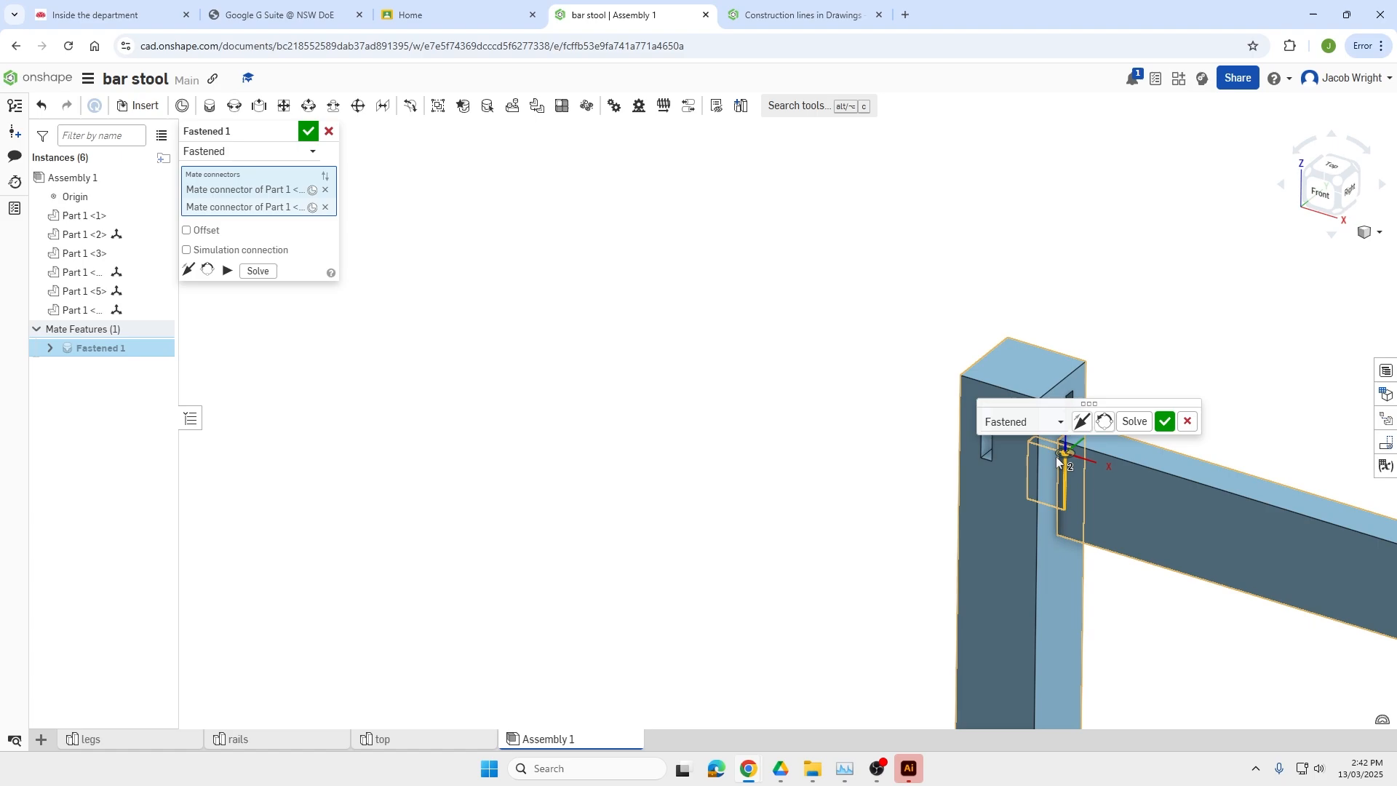
pyautogui.click(1188, 423)
# Create a Fastened mate from the upper front corner of the first leg's upper right-face mortise to the matching shoulder corner of the top rail's tenon.
pyautogui.scroll(-5, 891, 457)
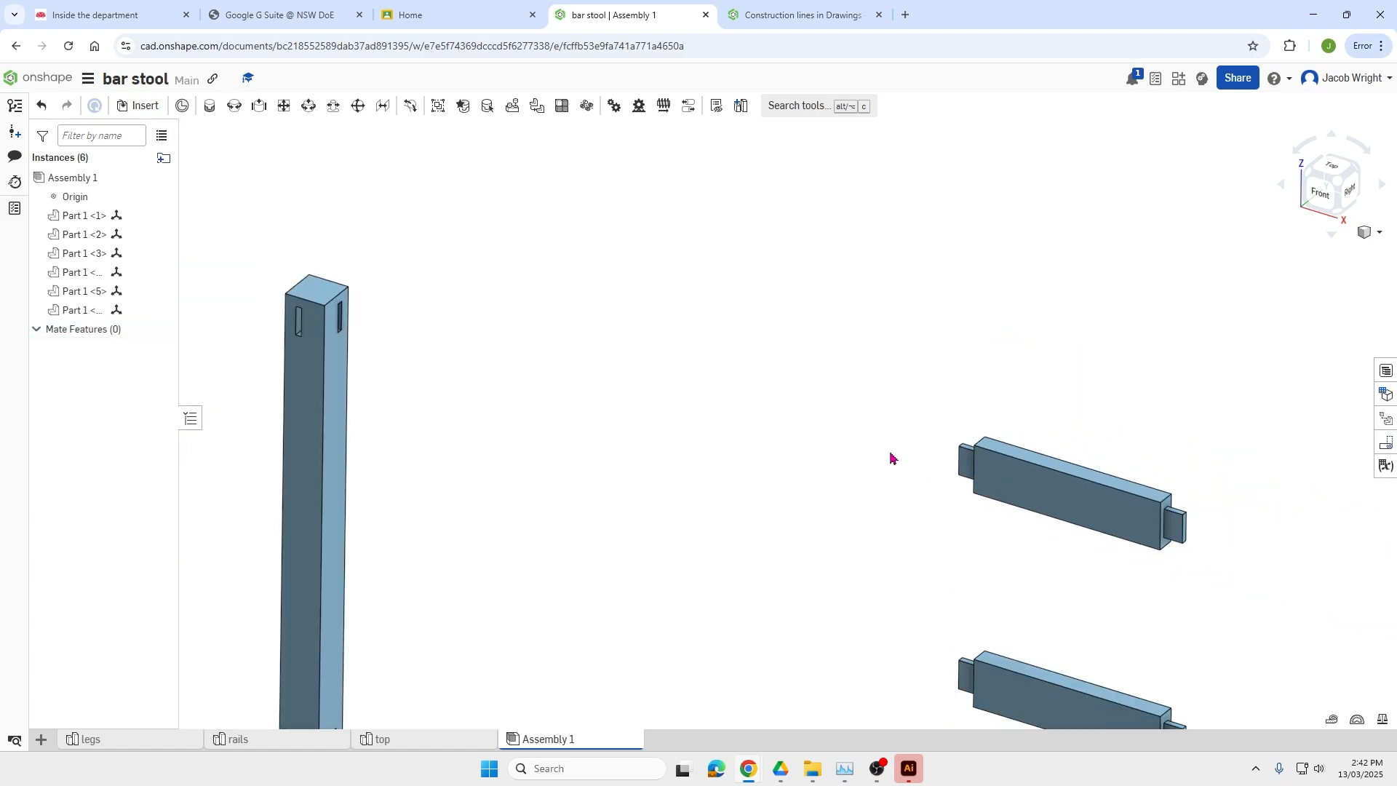
pyautogui.click(209, 106)
pyautogui.scroll(10, 502, 346)
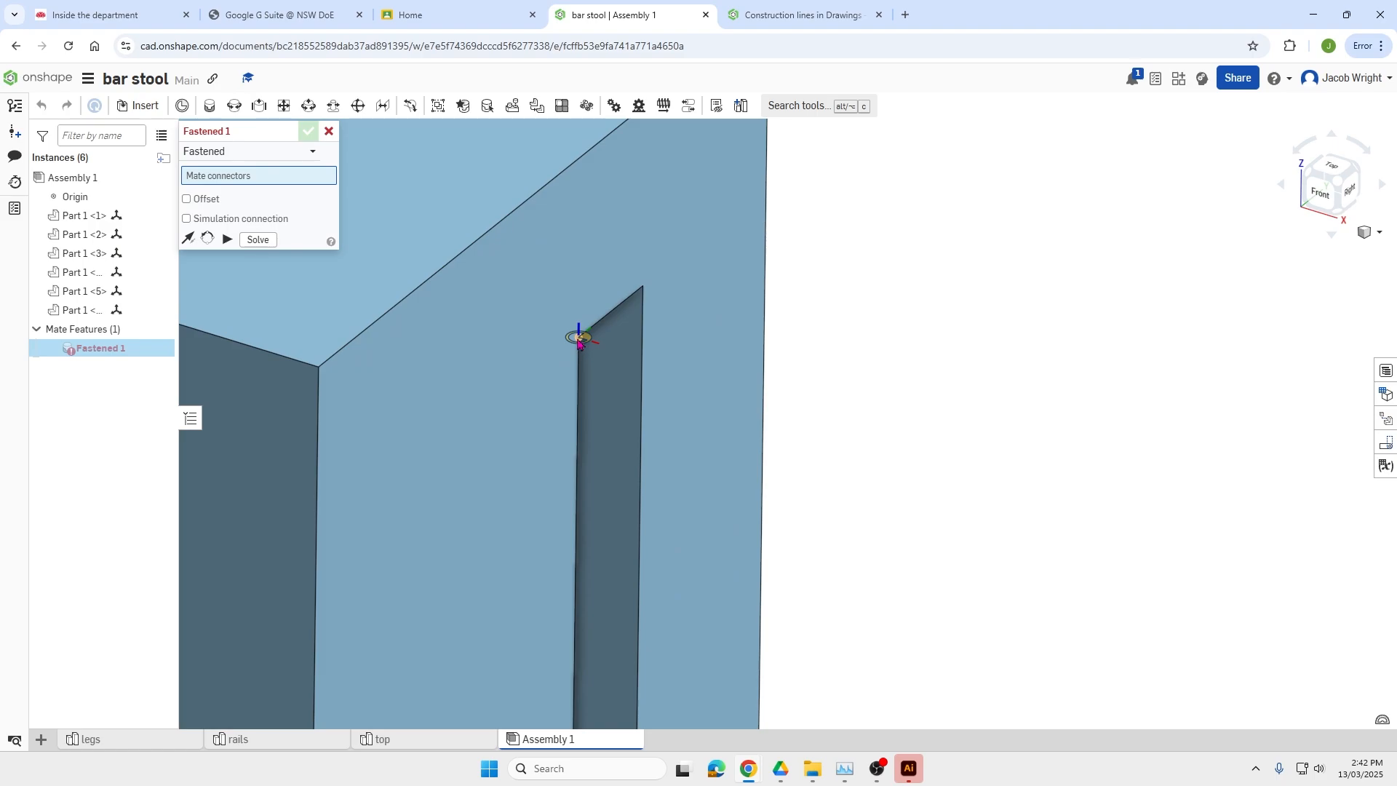
pyautogui.click(579, 340)
pyautogui.scroll(-10, 578, 348)
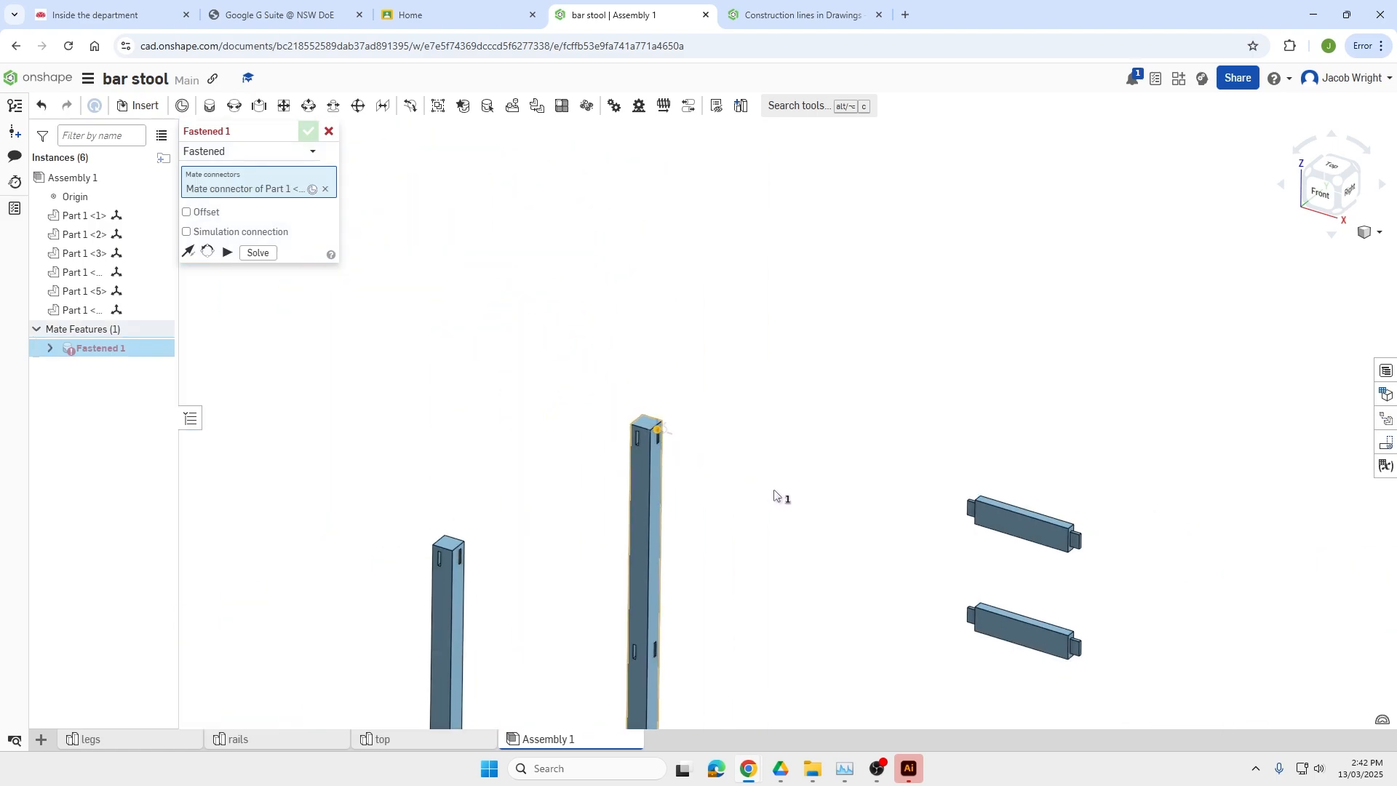
pyautogui.scroll(5, 980, 514)
pyautogui.moveTo(974, 497); pyautogui.dragTo(953, 478, button='right')
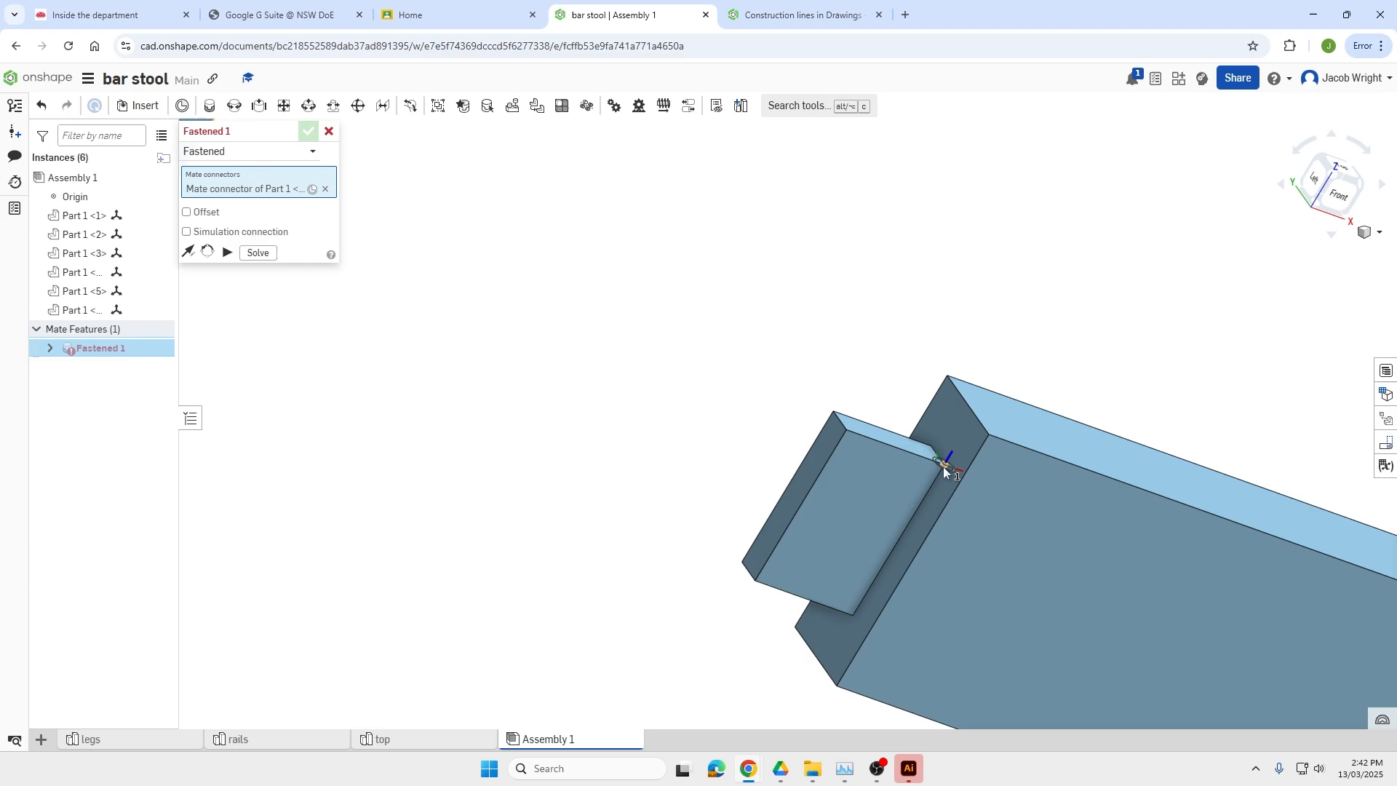
pyautogui.click(943, 465)
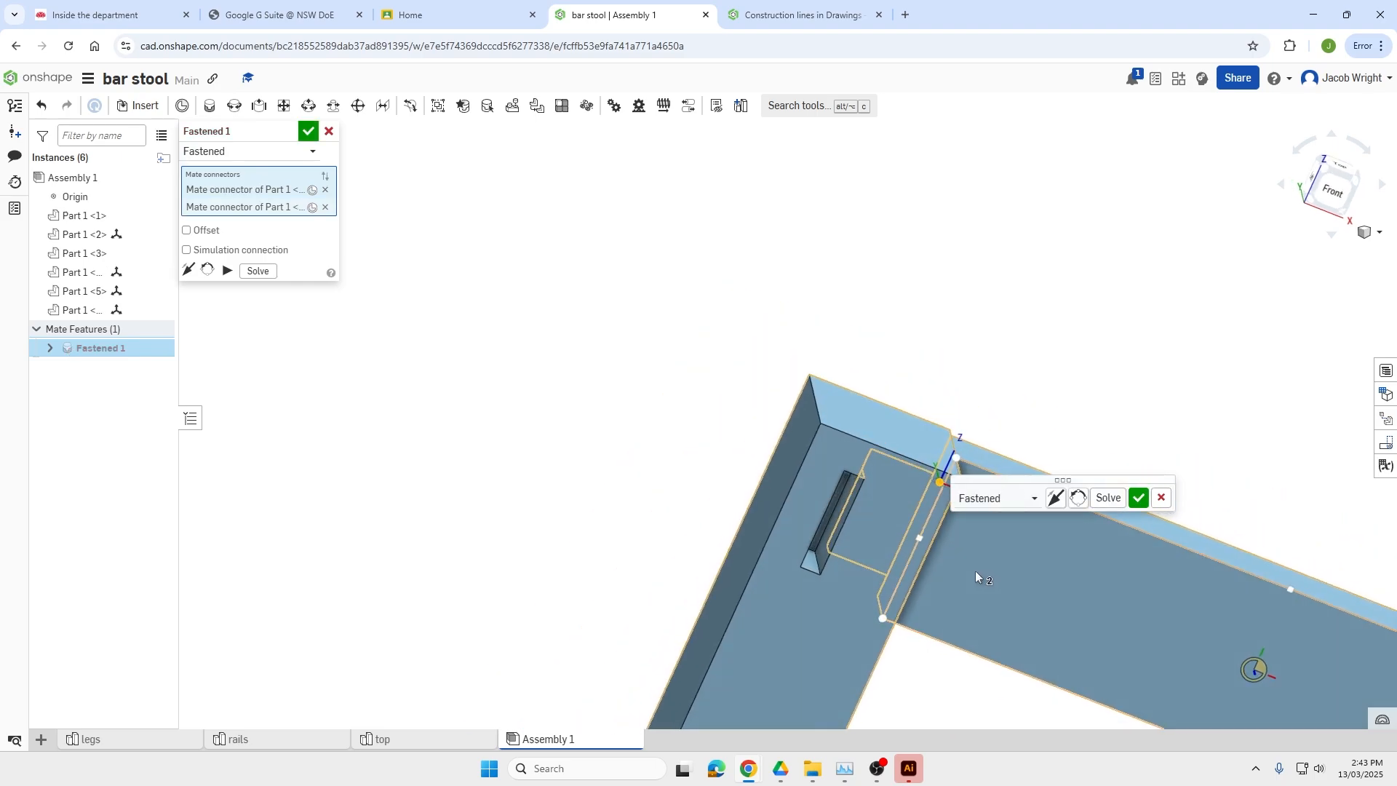
pyautogui.moveTo(975, 570); pyautogui.dragTo(937, 549, button='right')
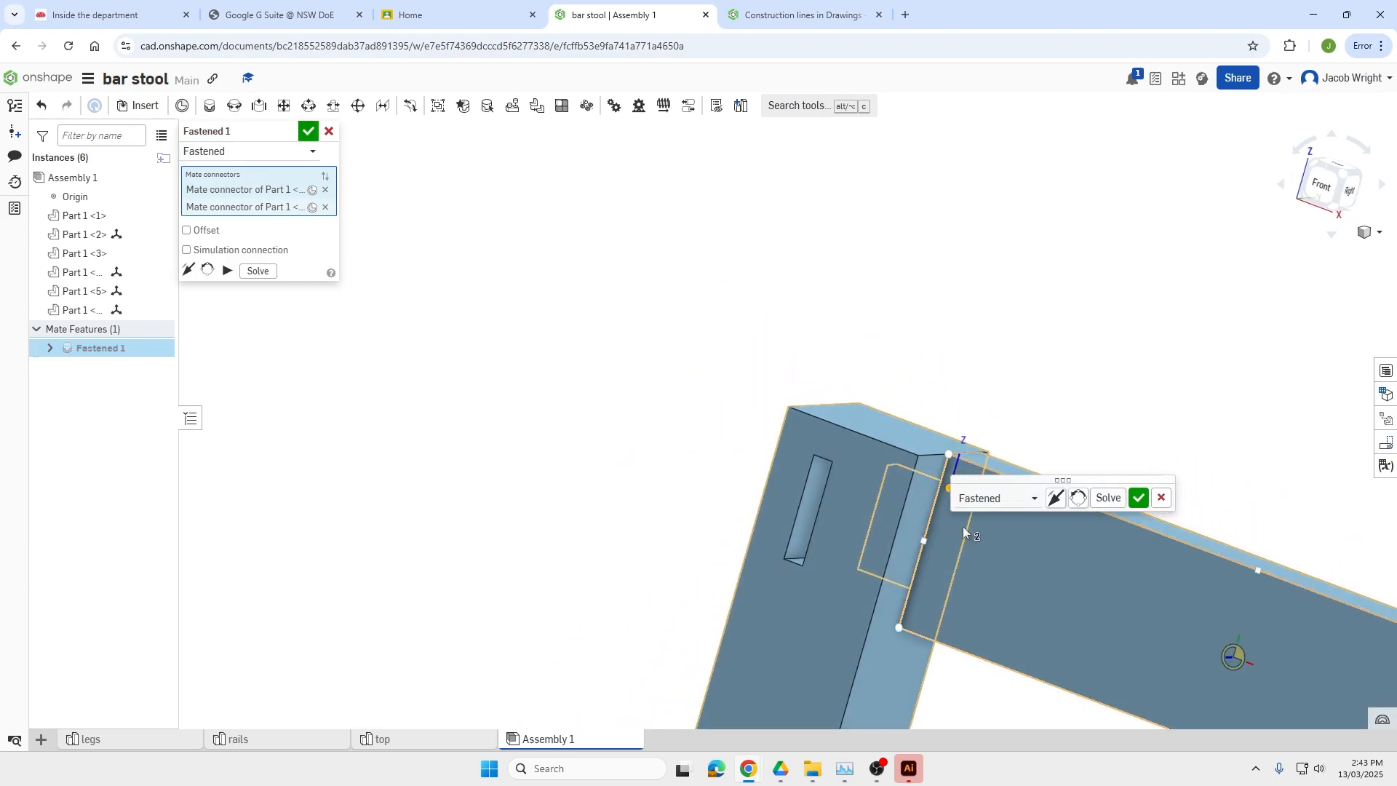
pyautogui.moveTo(1034, 531); pyautogui.dragTo(1137, 540, button='right')
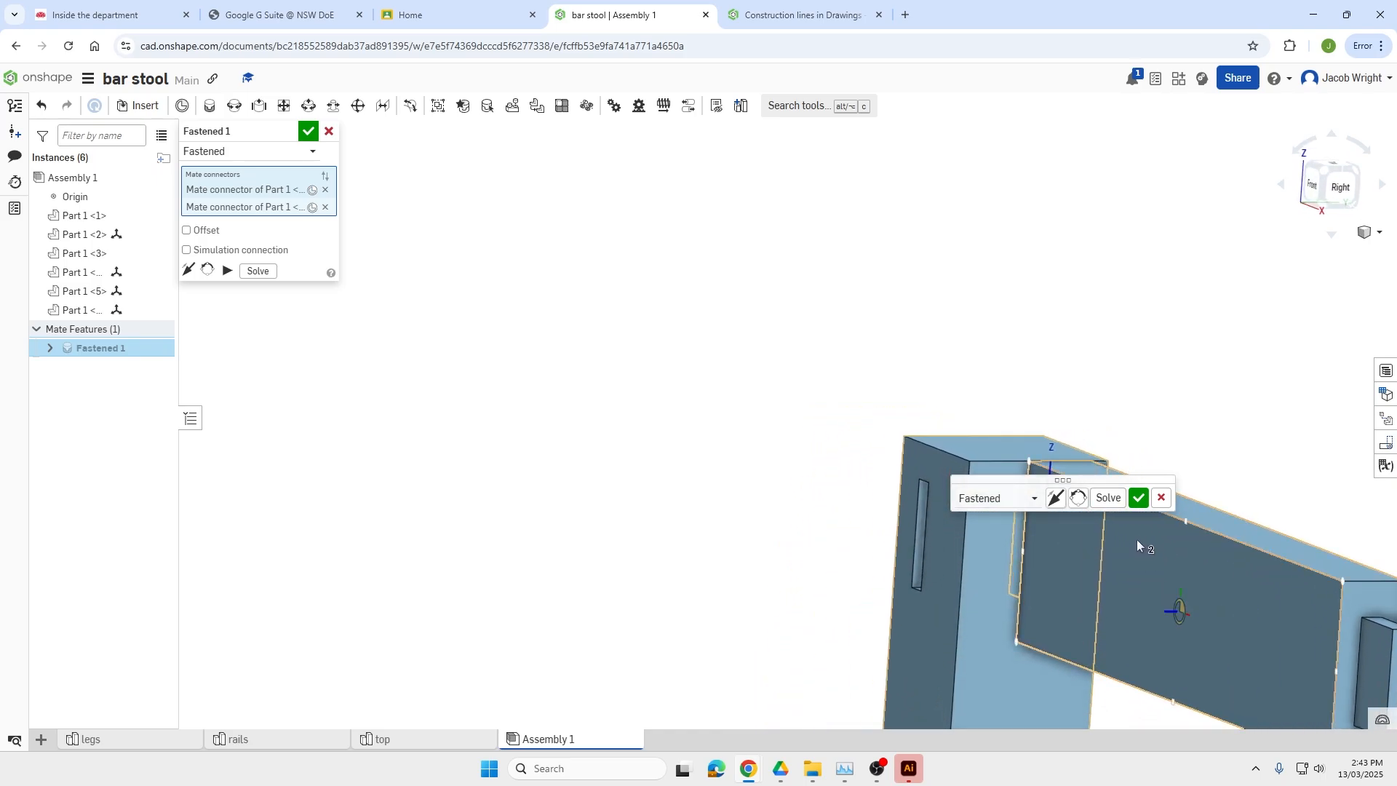
pyautogui.click(1139, 499)
# Leave the new empty mate and move the three unattached rails into the open space between the two legs.
pyautogui.moveTo(1079, 649); pyautogui.dragTo(1114, 644, button='right')
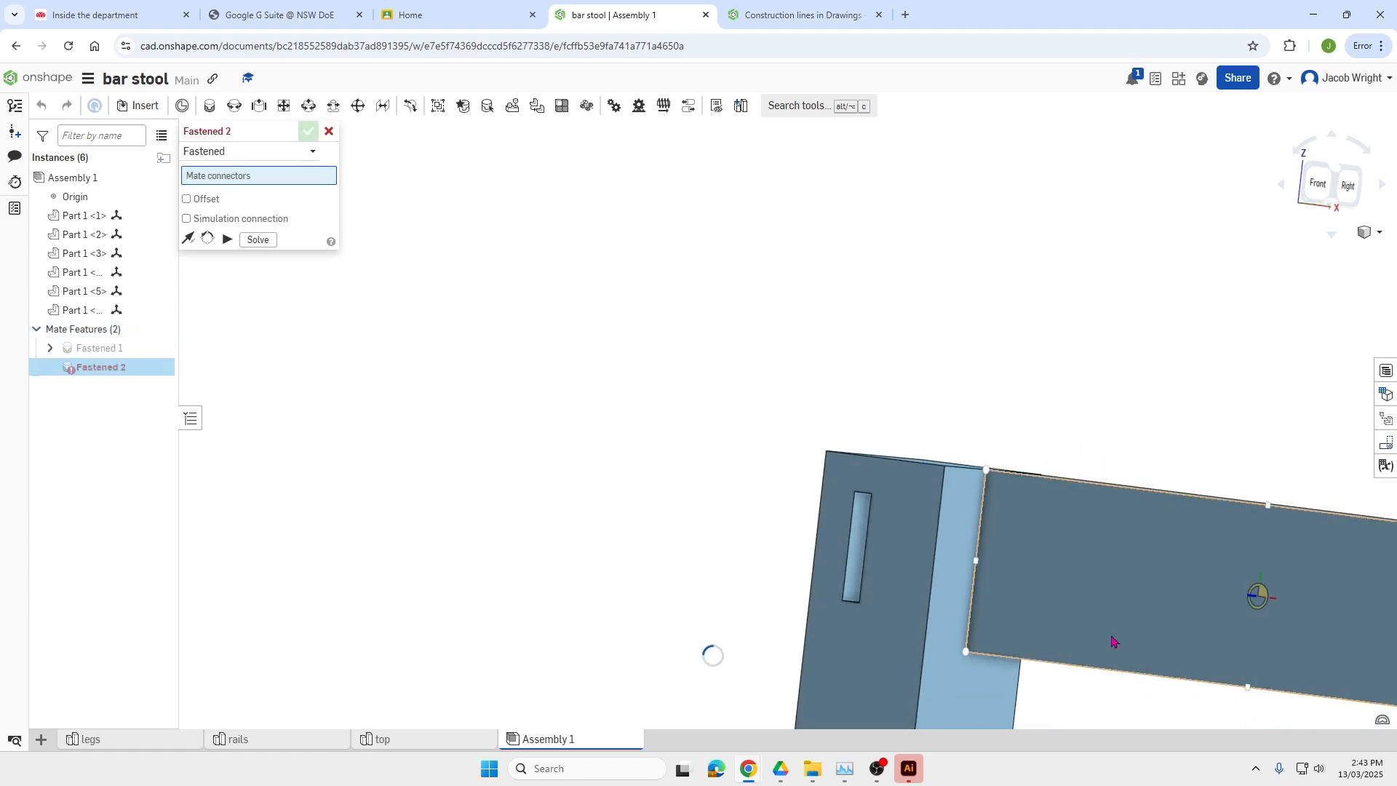
pyautogui.scroll(-5, 1098, 655)
pyautogui.scroll(-2, 1113, 710)
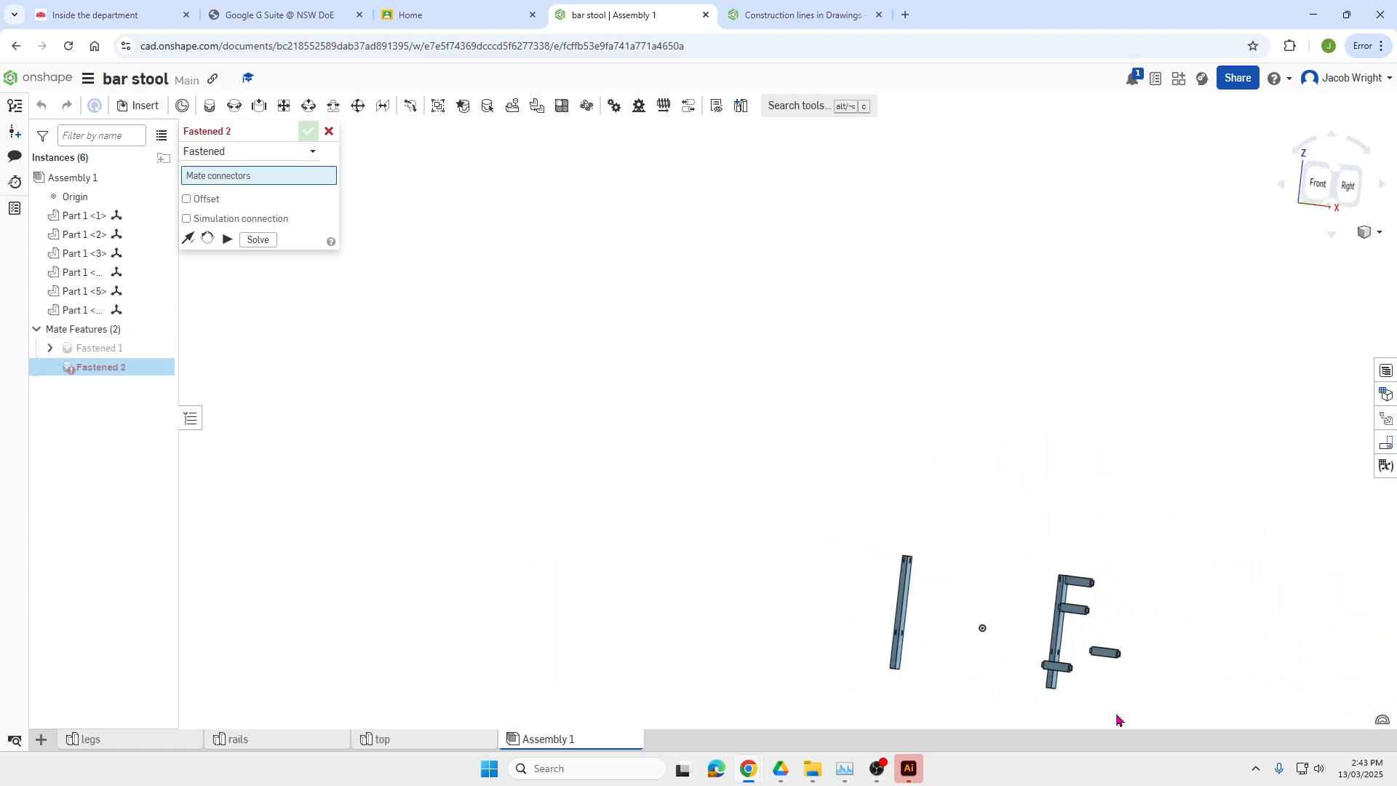
pyautogui.click(1336, 179)
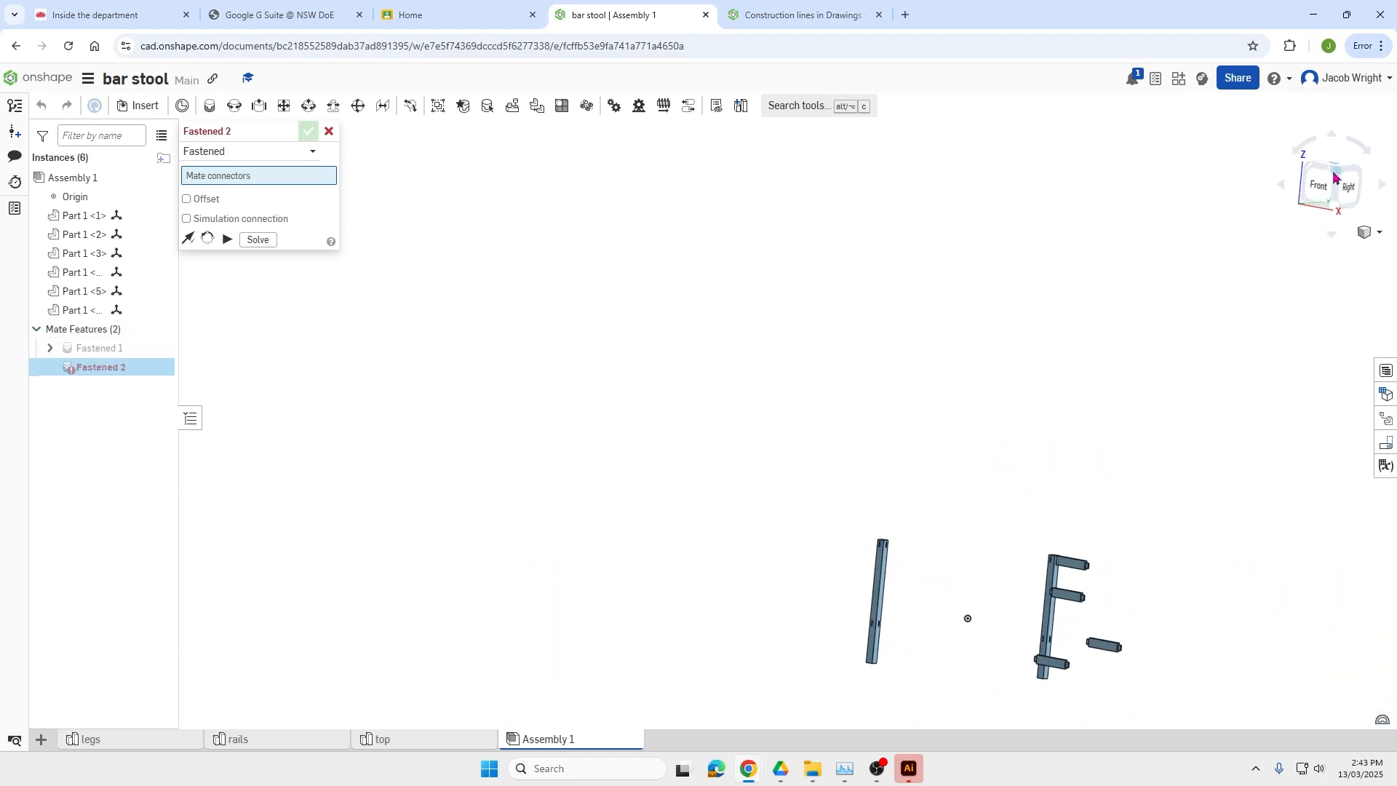
pyautogui.scroll(5, 984, 464)
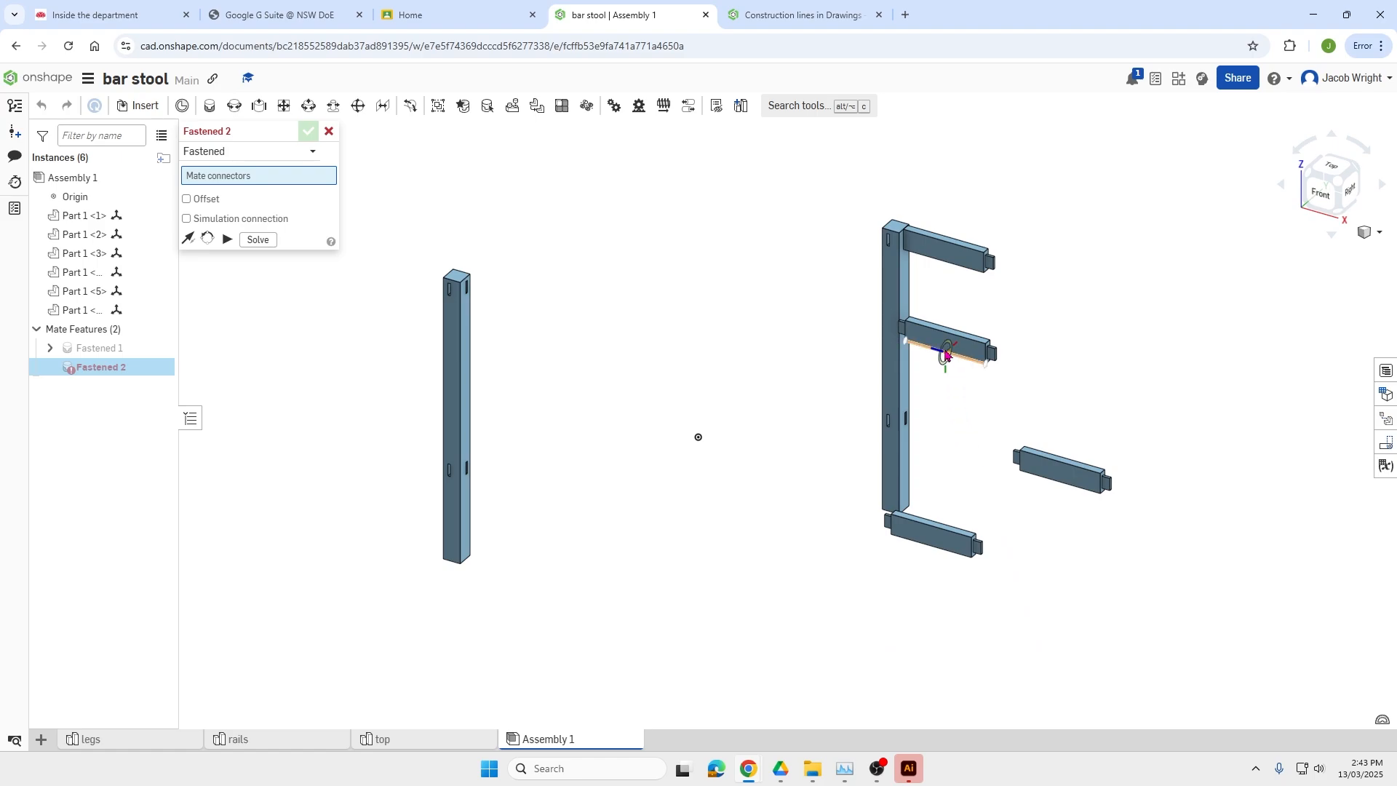
pyautogui.moveTo(946, 355); pyautogui.dragTo(555, 303)
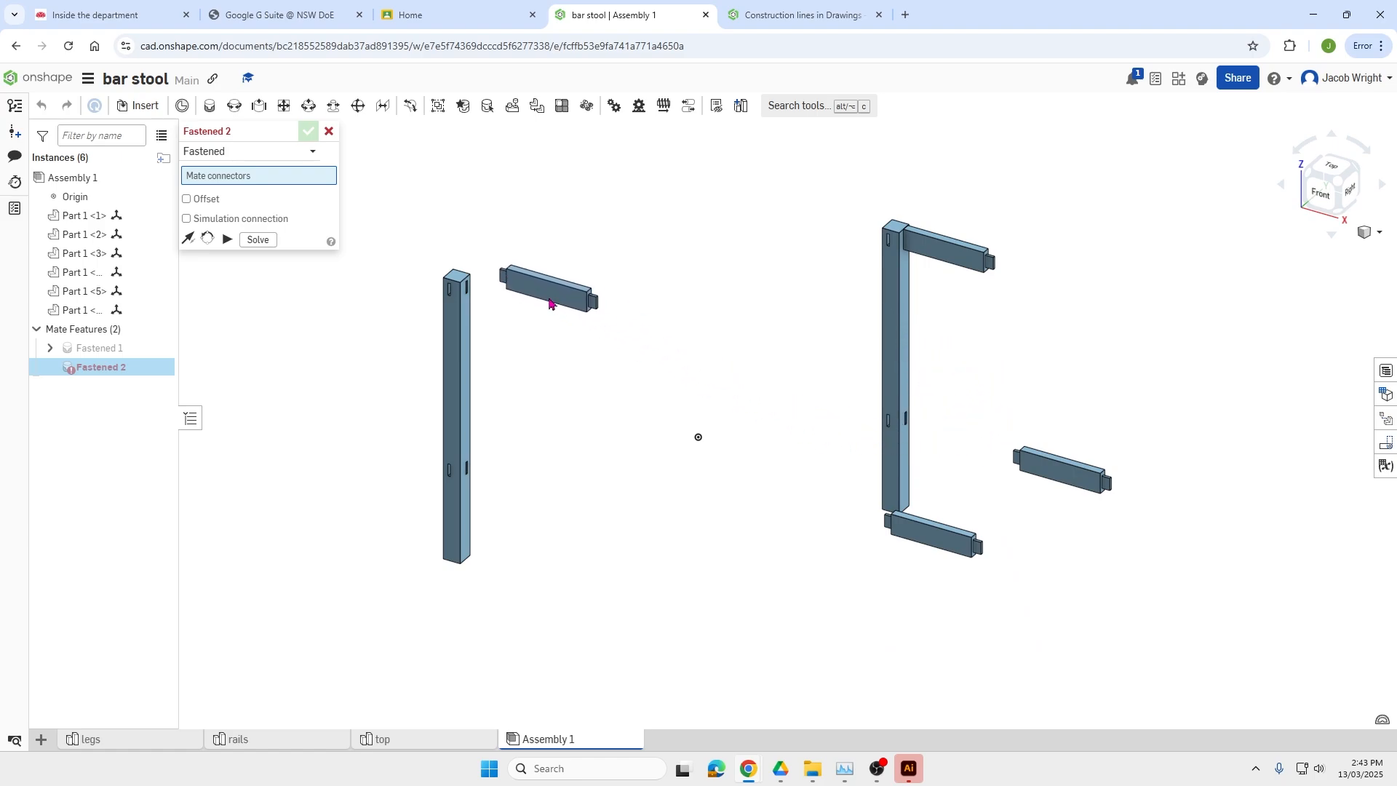
pyautogui.click(330, 132)
pyautogui.moveTo(968, 375); pyautogui.dragTo(680, 320)
pyautogui.moveTo(1053, 460); pyautogui.dragTo(648, 386)
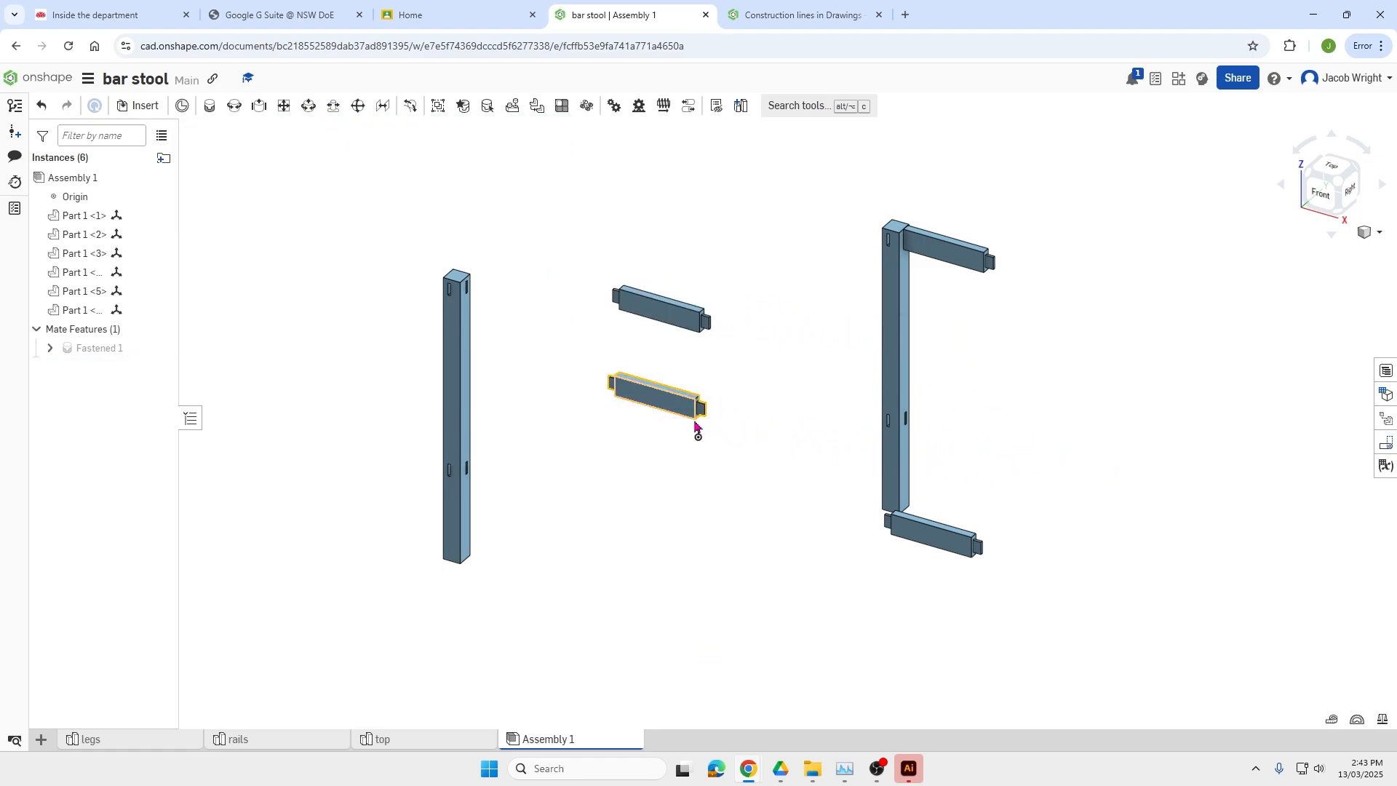
pyautogui.moveTo(923, 536); pyautogui.dragTo(622, 515)
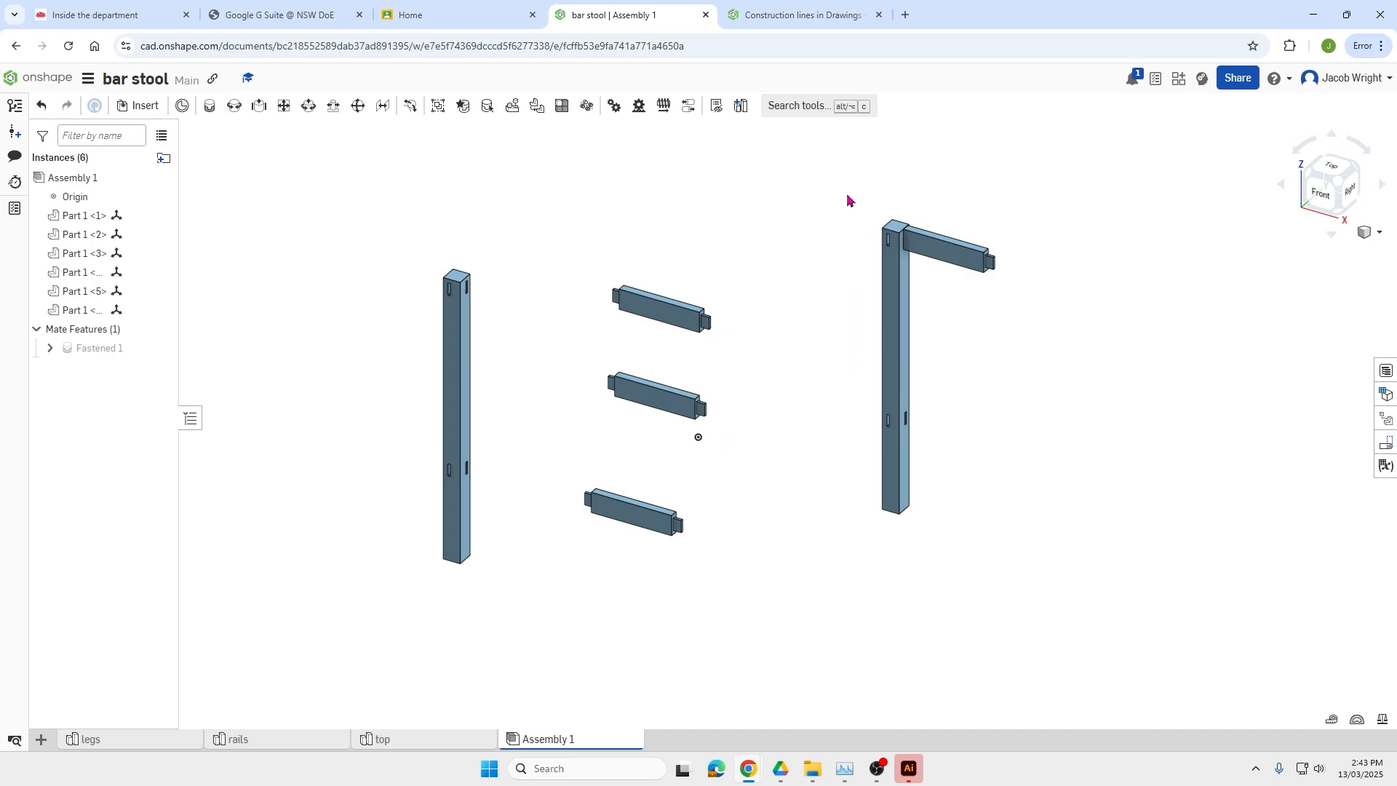
# Check interference between the first leg and its attached rail, inspect their joint, and close the check.
pyautogui.moveTo(848, 200); pyautogui.dragTo(1039, 575)
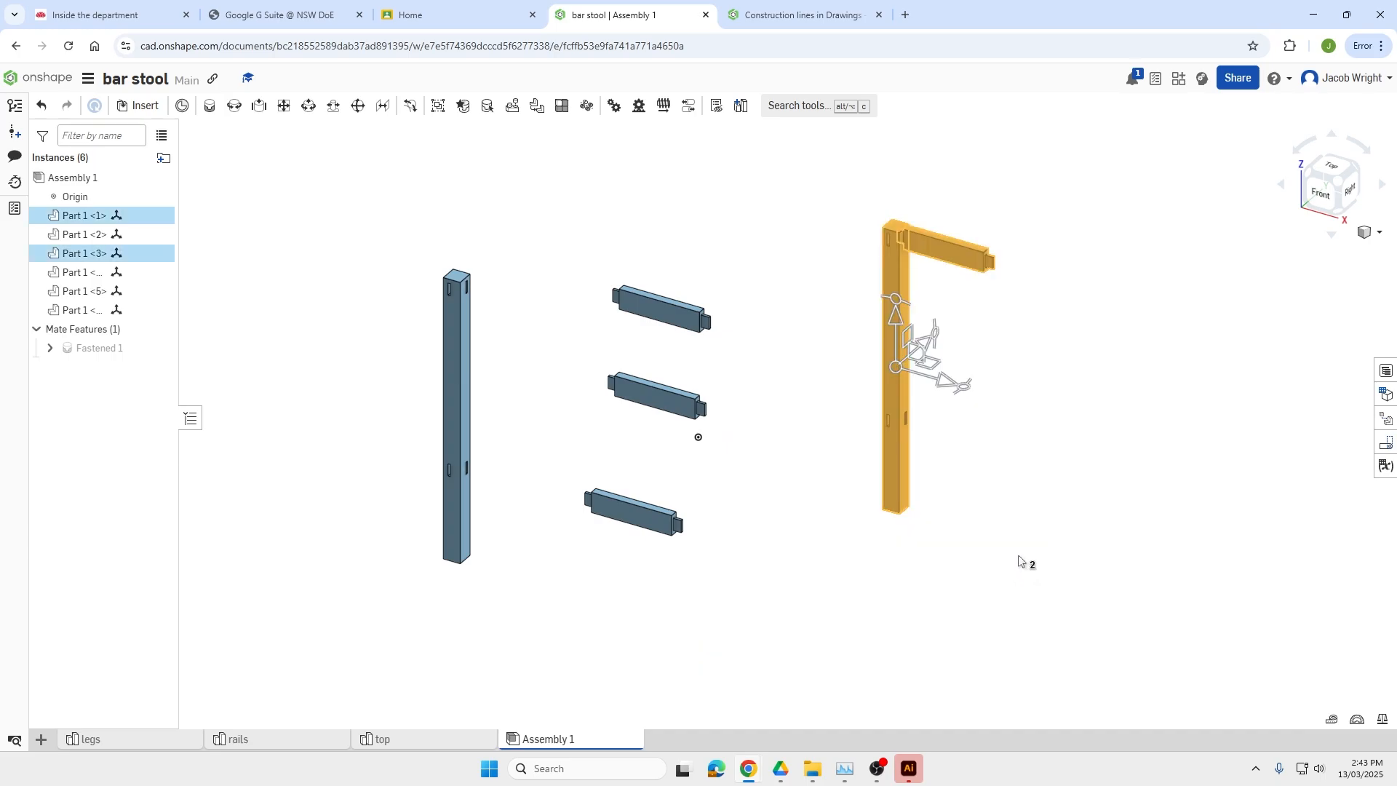
pyautogui.rightClick(889, 407)
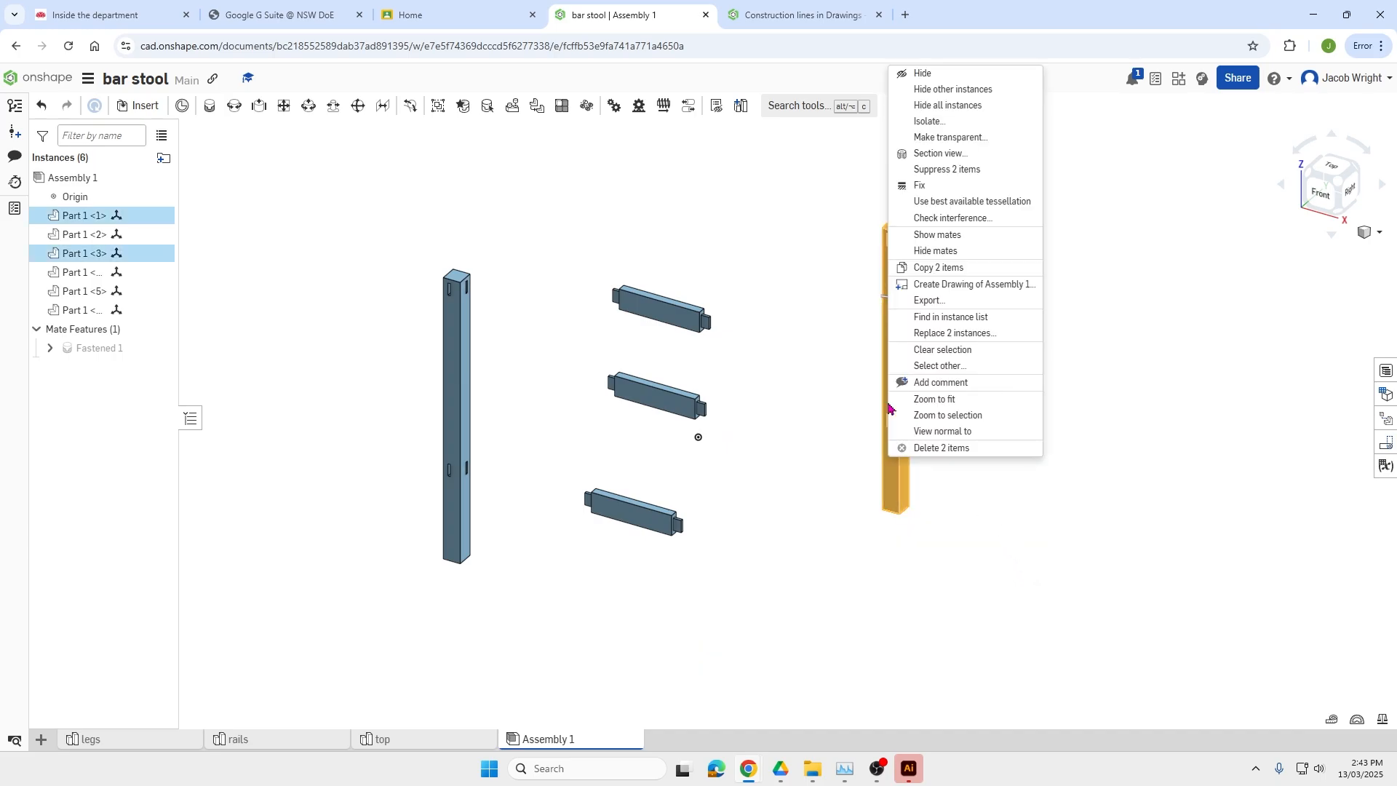
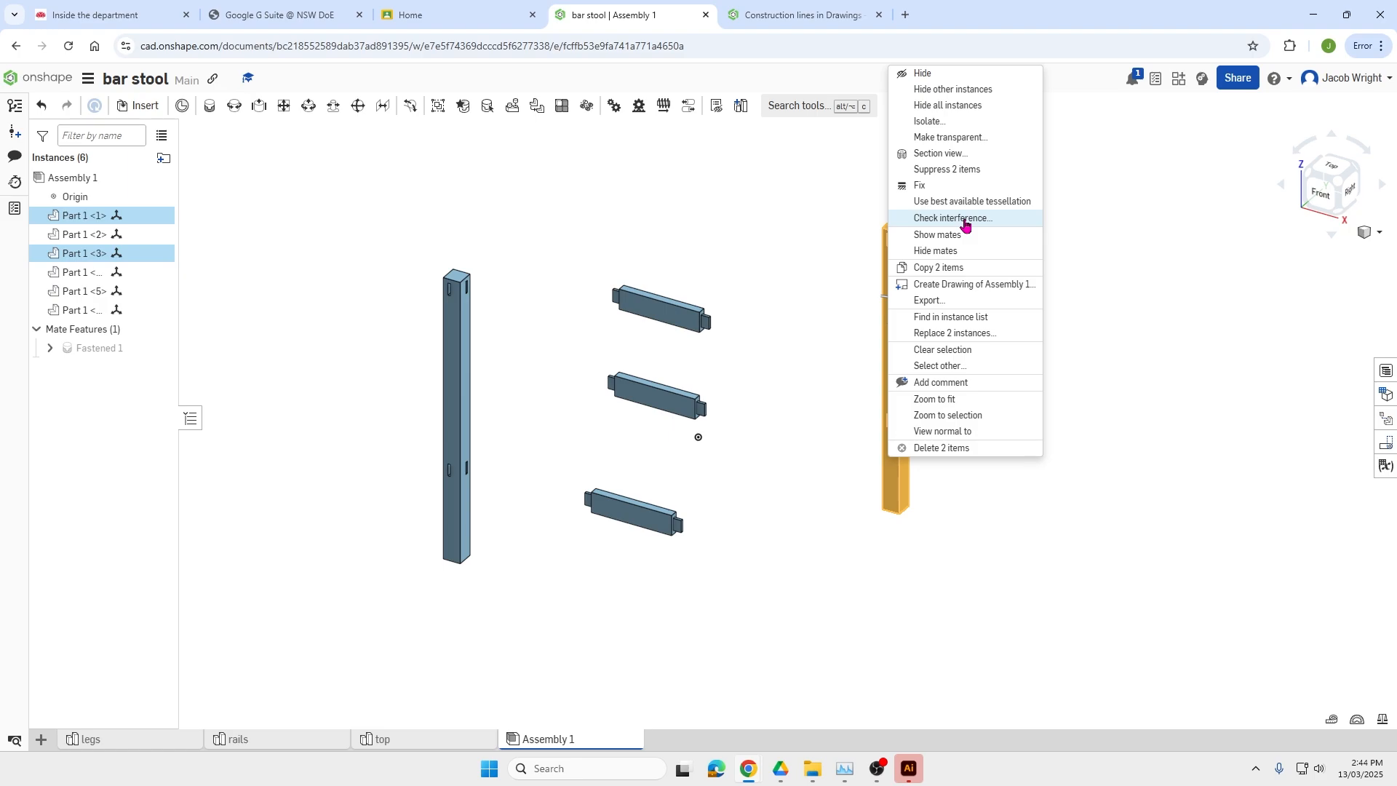
pyautogui.click(965, 218)
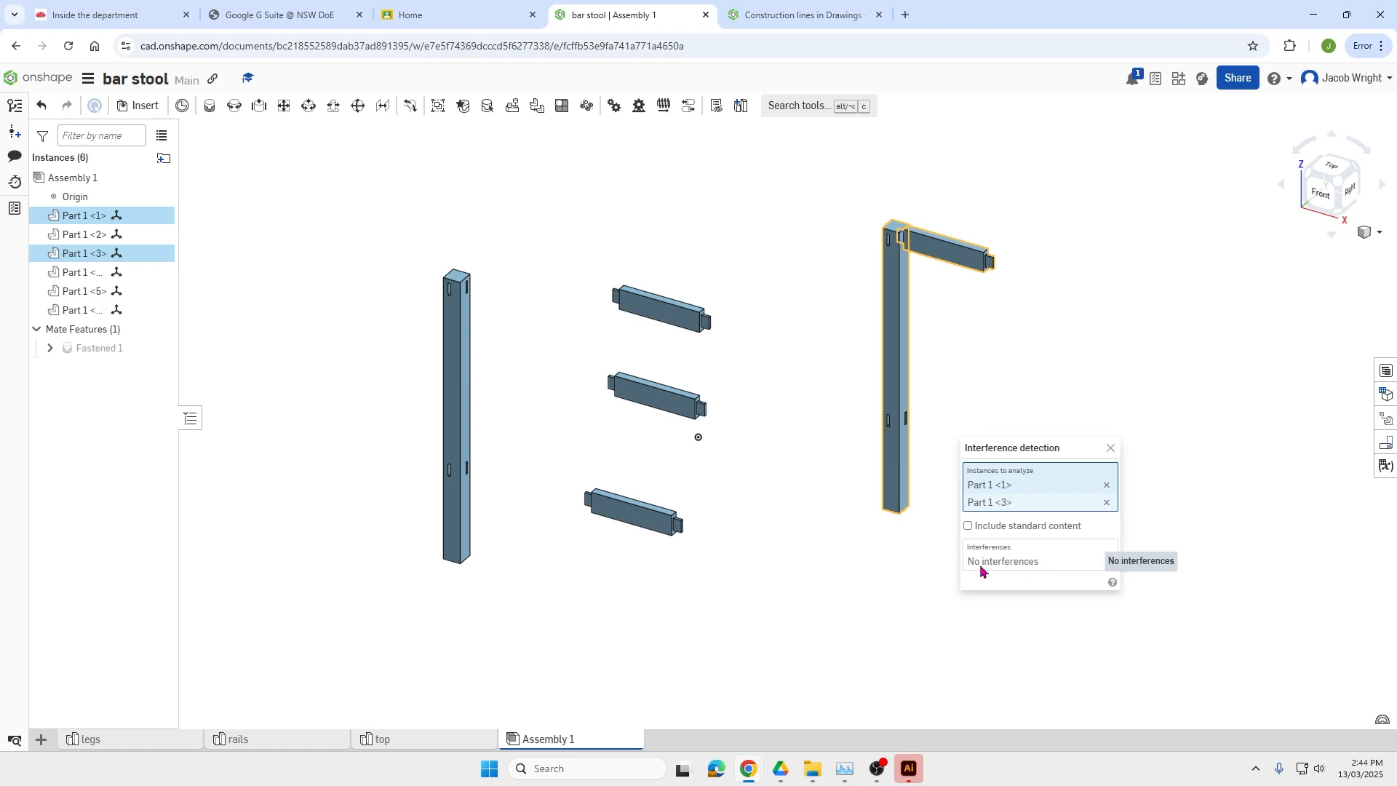
pyautogui.scroll(5, 931, 233)
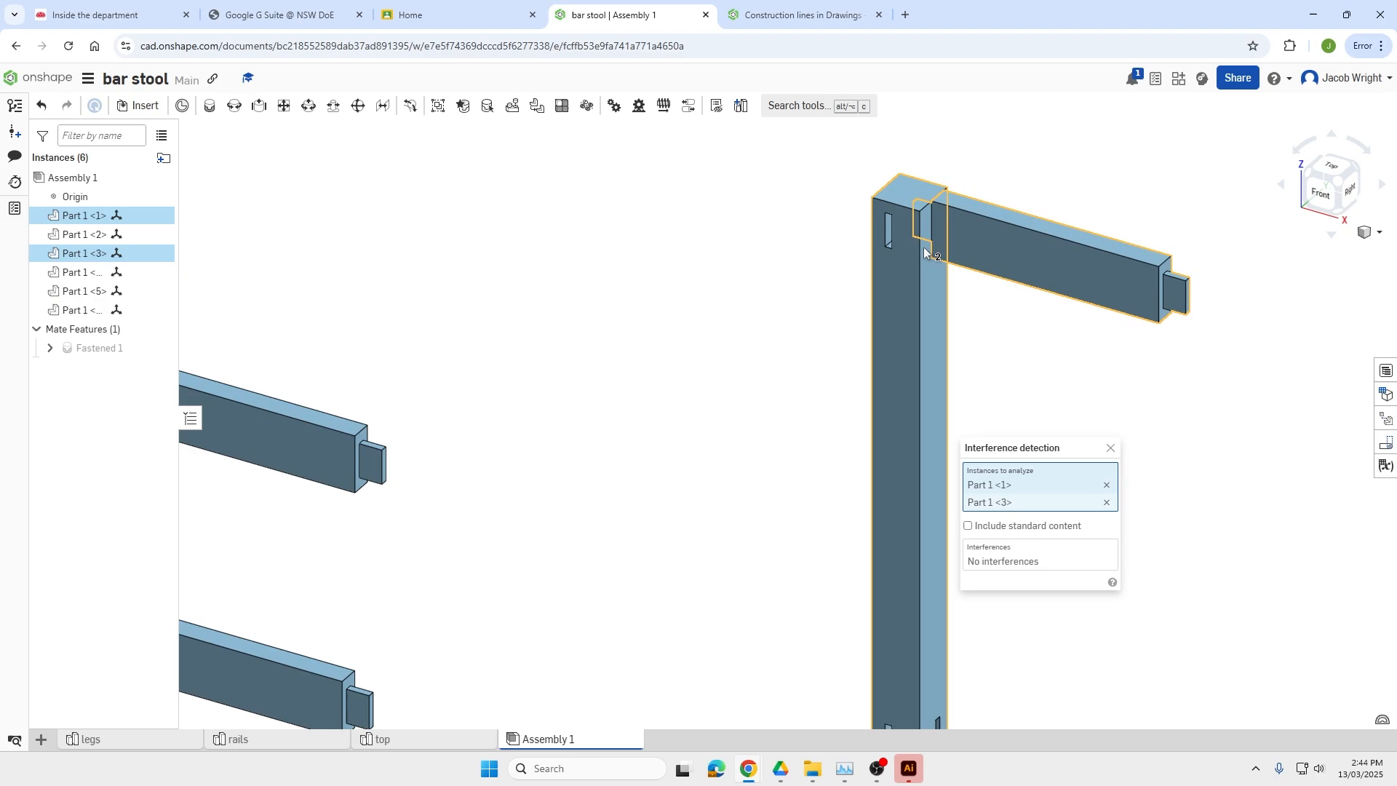
pyautogui.scroll(-3, 999, 416)
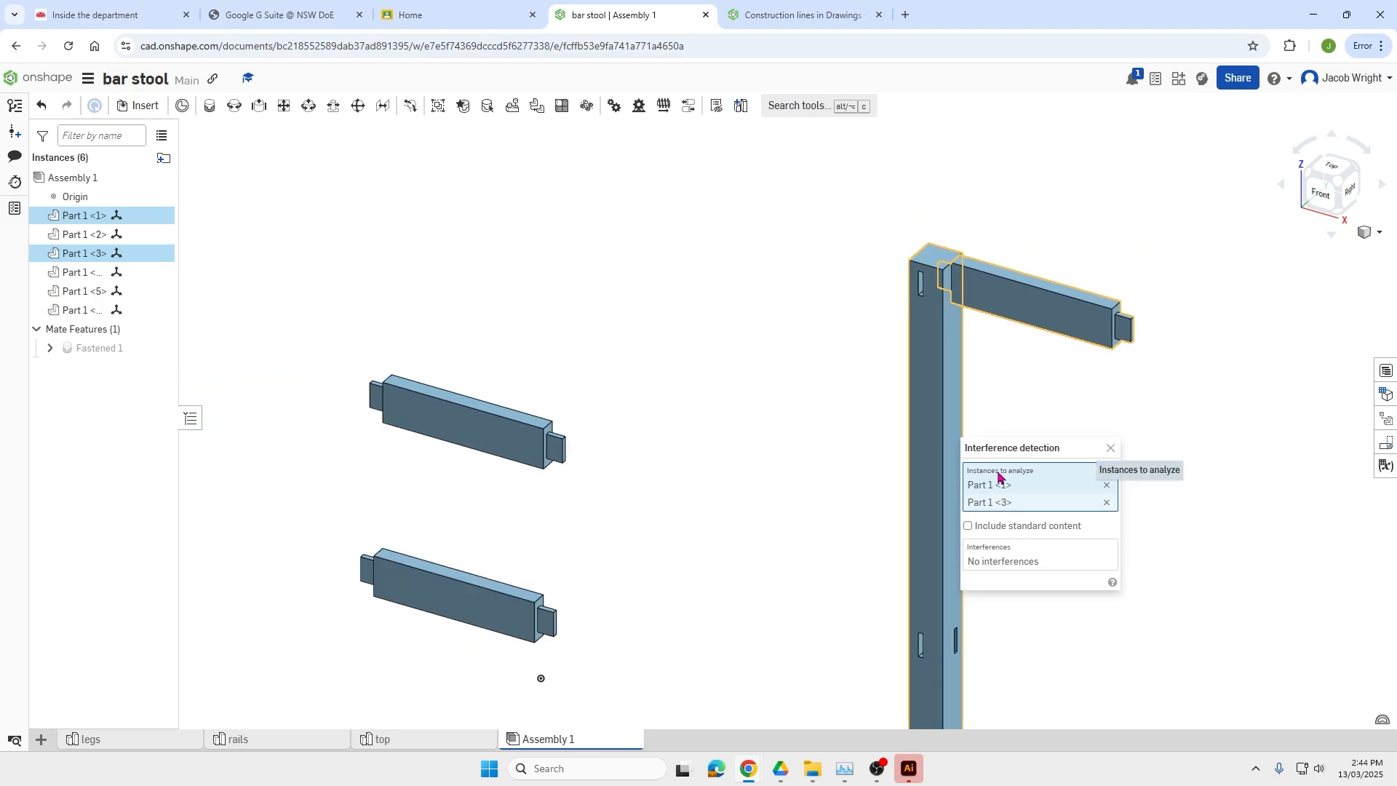
pyautogui.scroll(-5, 950, 404)
pyautogui.scroll(8, 990, 437)
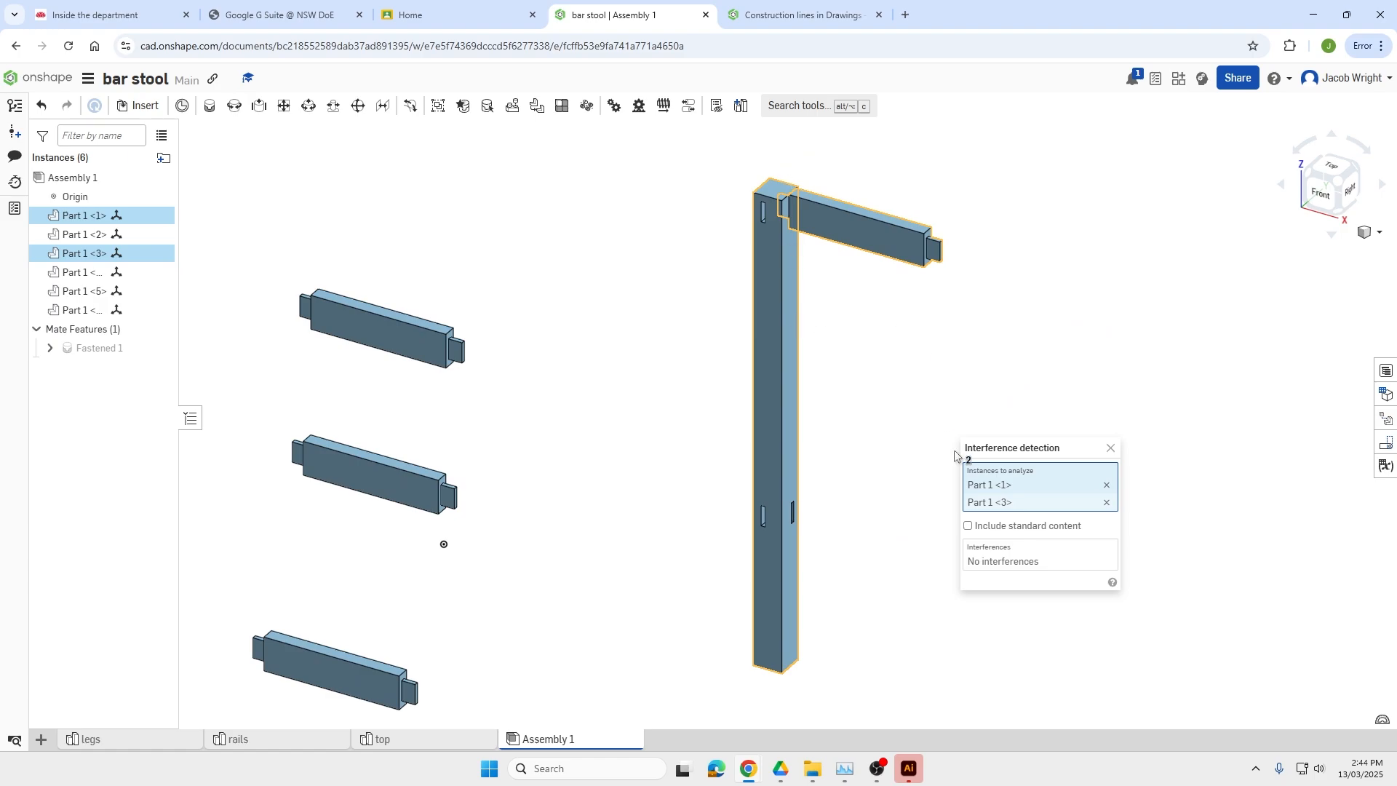
pyautogui.rightClick(782, 318)
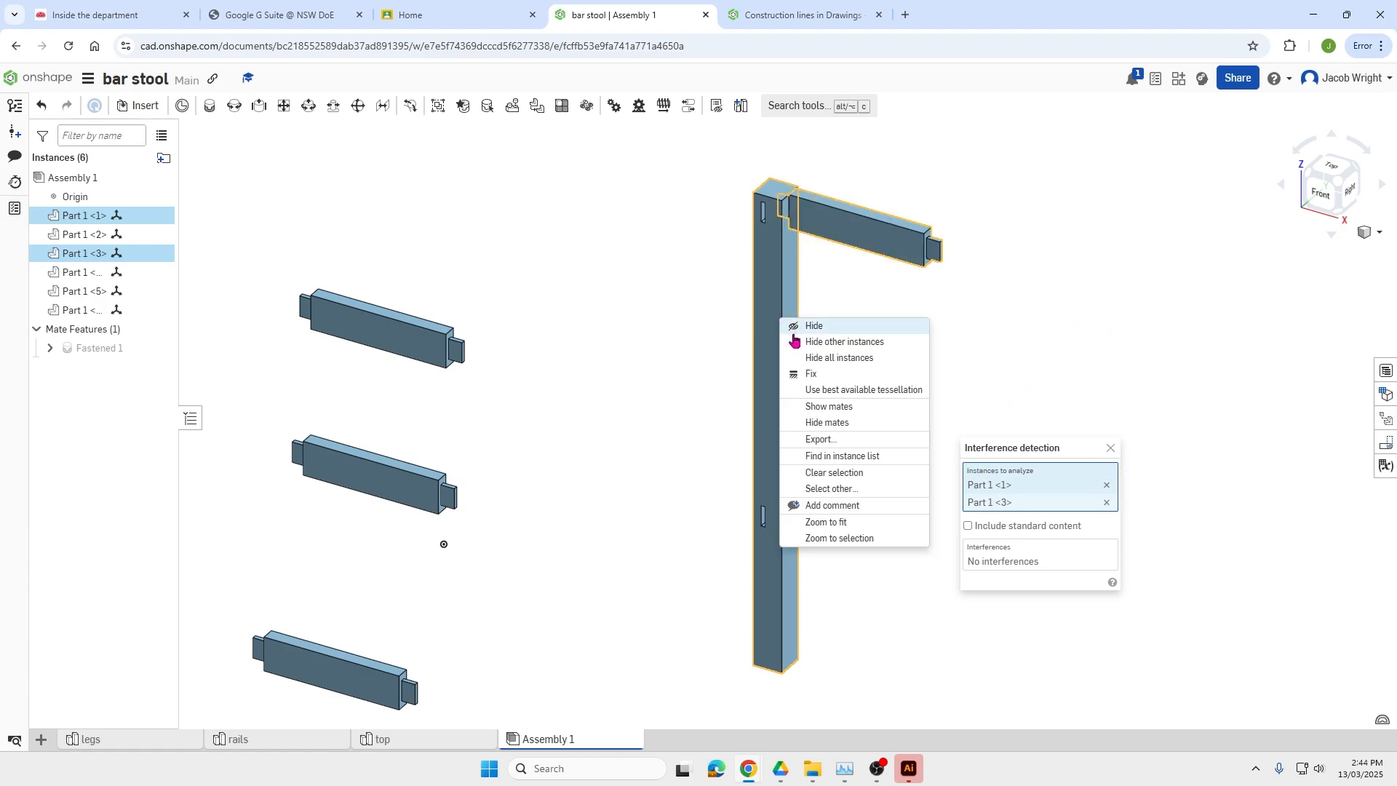
pyautogui.click(1115, 451)
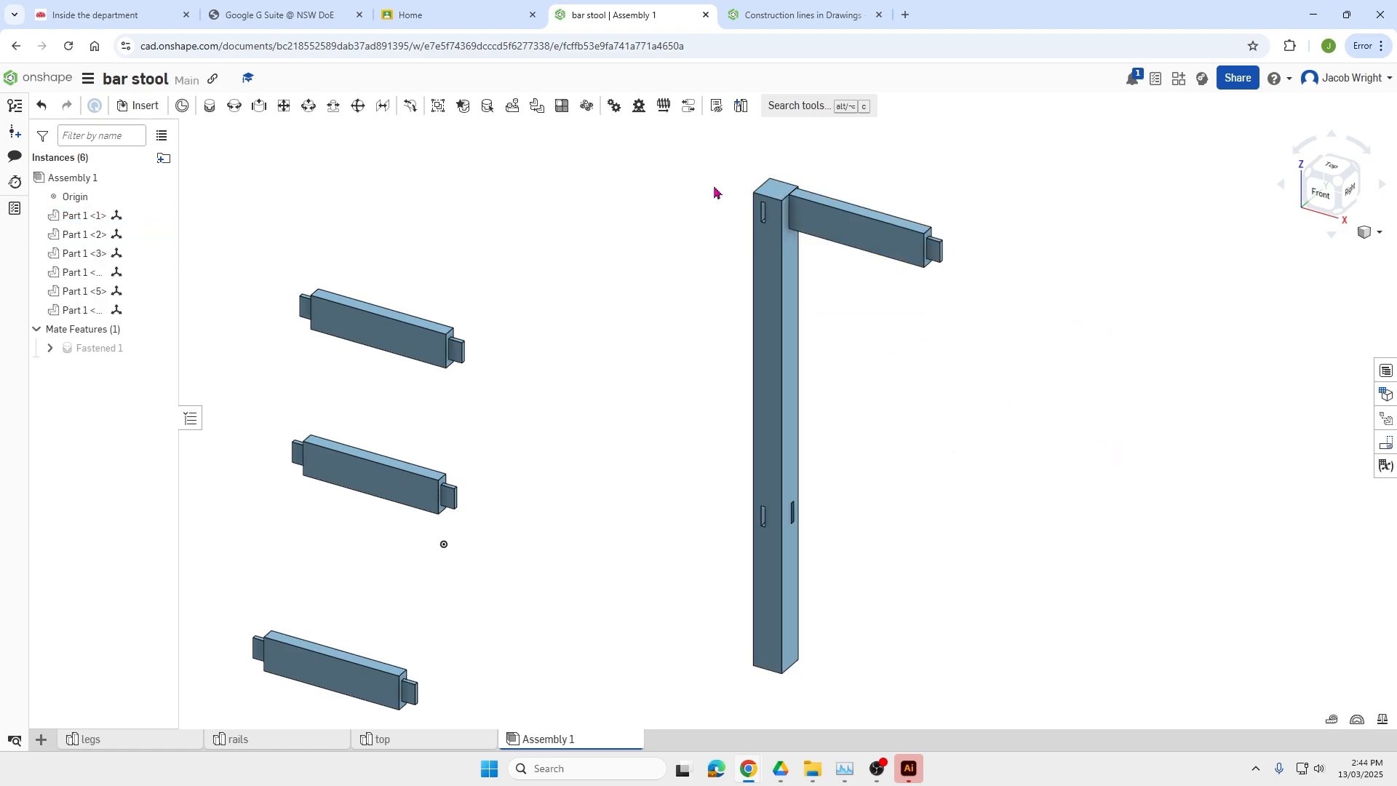
# Reselect the joined leg and rail, repeat the interference check on them, and close it.
pyautogui.moveTo(696, 134); pyautogui.dragTo(930, 729)
pyautogui.click(640, 221)
pyautogui.moveTo(653, 118); pyautogui.dragTo(1023, 726)
pyautogui.rightClick(769, 430)
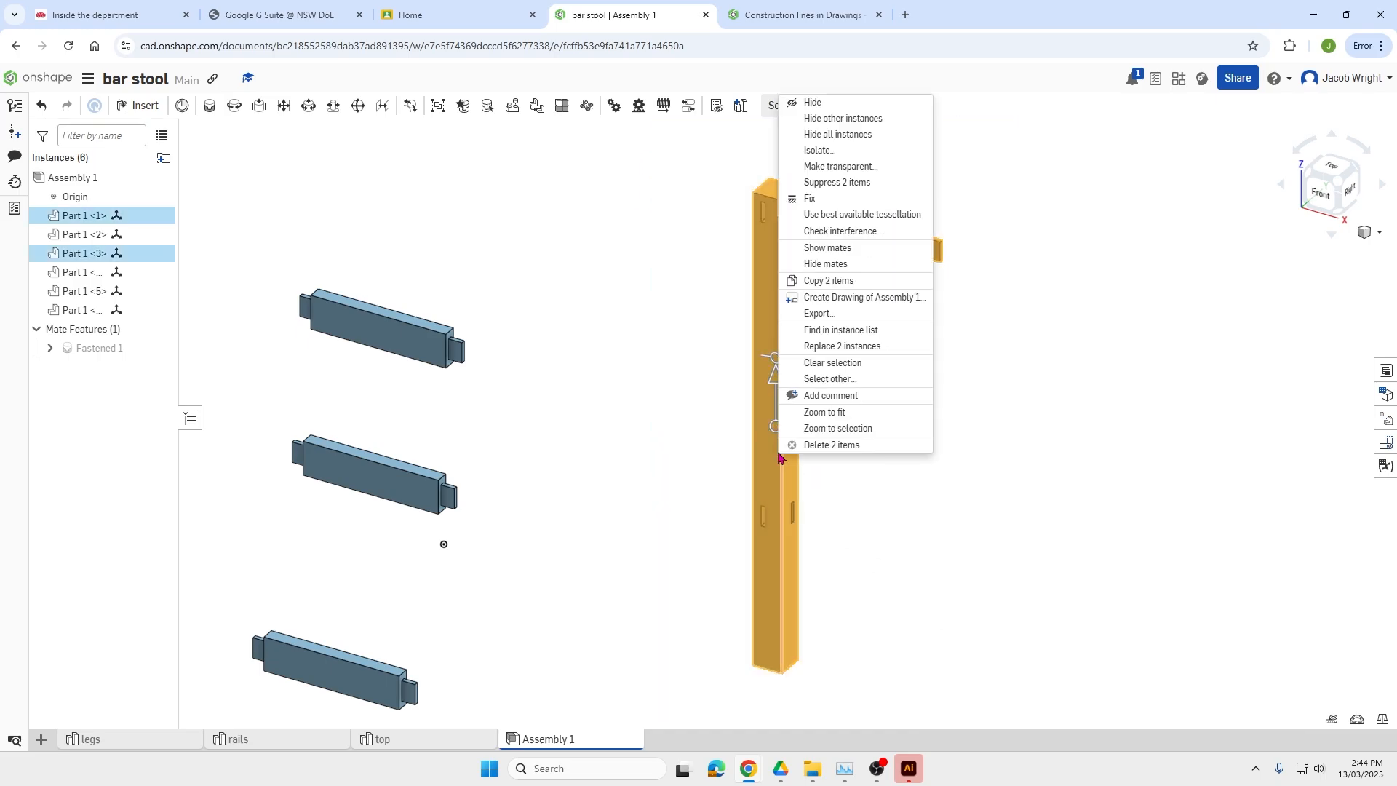
pyautogui.click(848, 231)
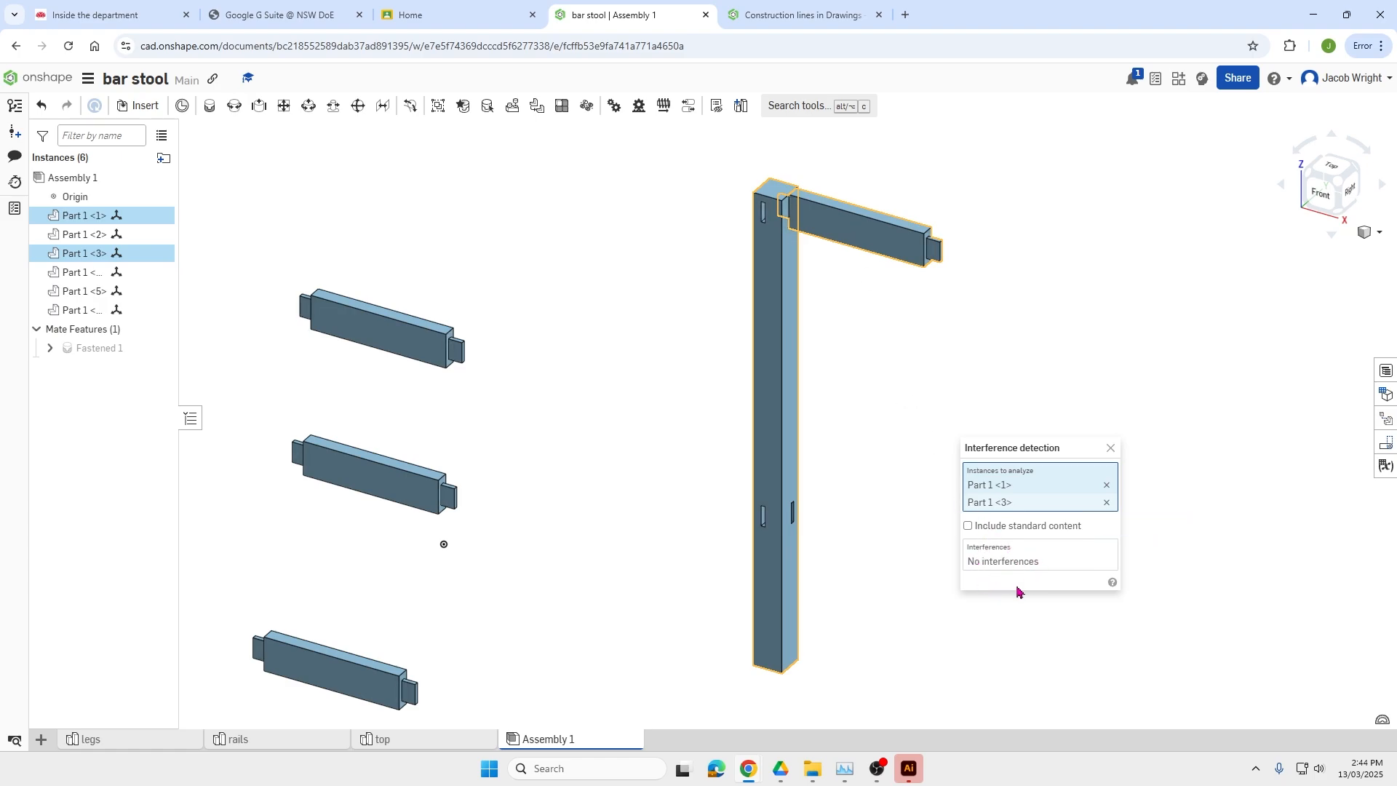
pyautogui.click(1110, 449)
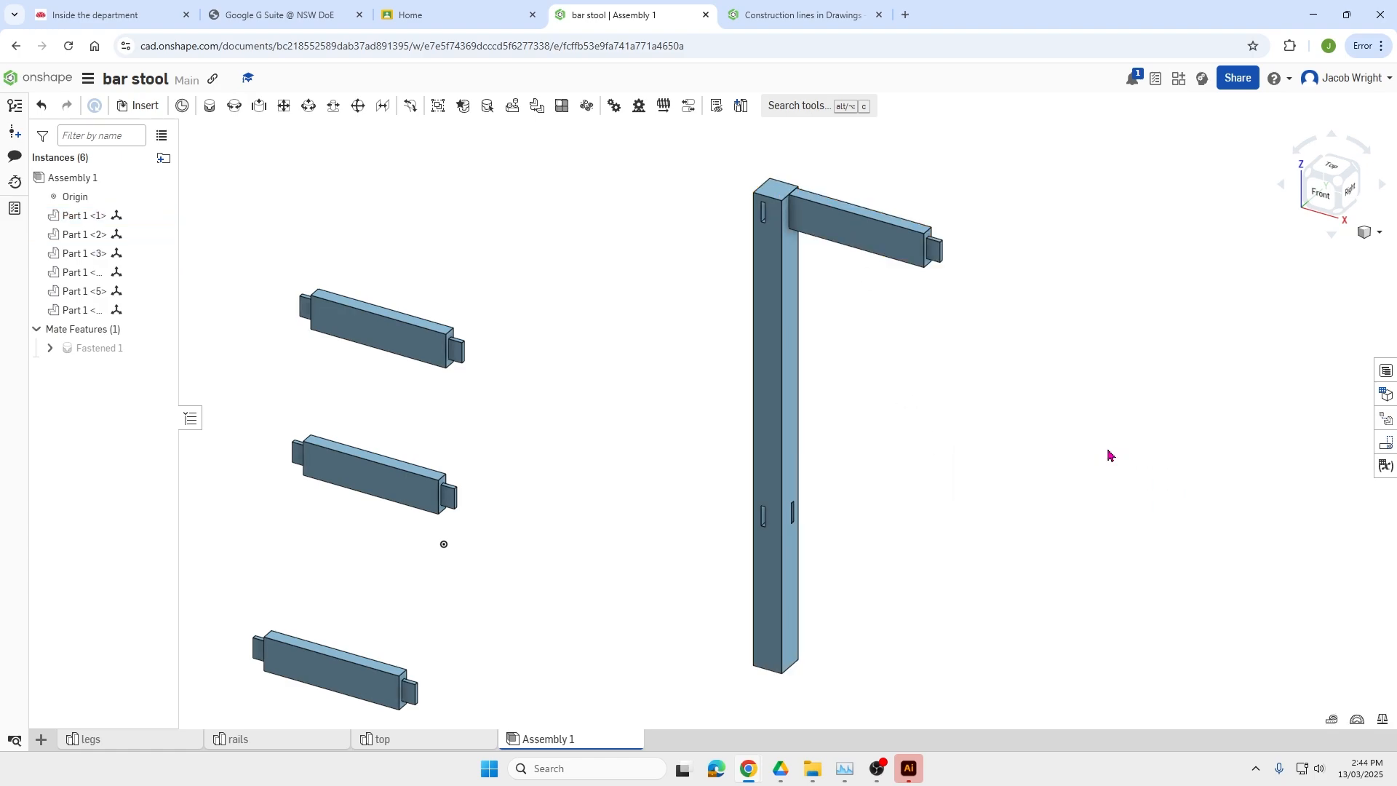
# Fasten the upper front corner of the first leg's lower right-face mortise to the uppermost loose rail's matching tenon shoulder corner, and leave the new empty mate.
pyautogui.scroll(-3, 934, 507)
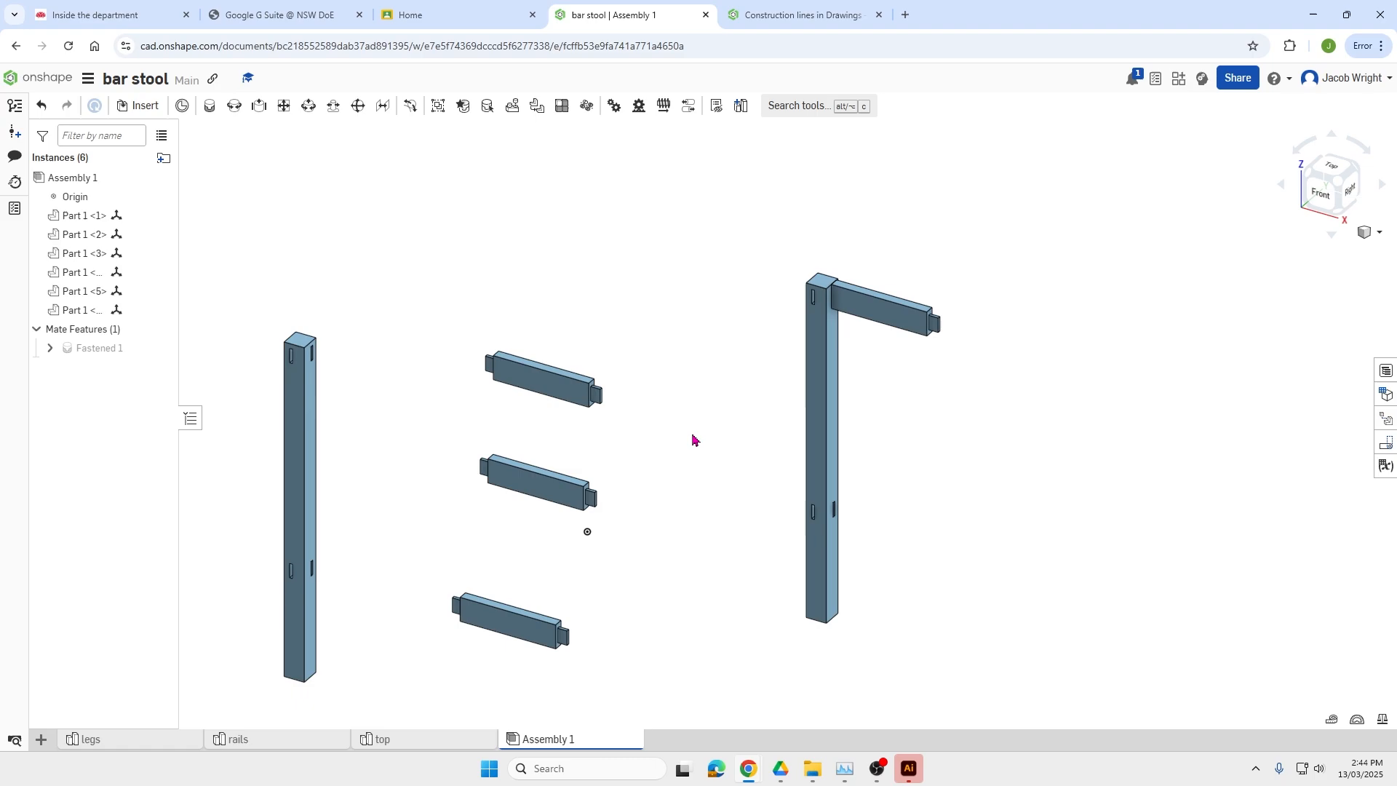
pyautogui.click(209, 107)
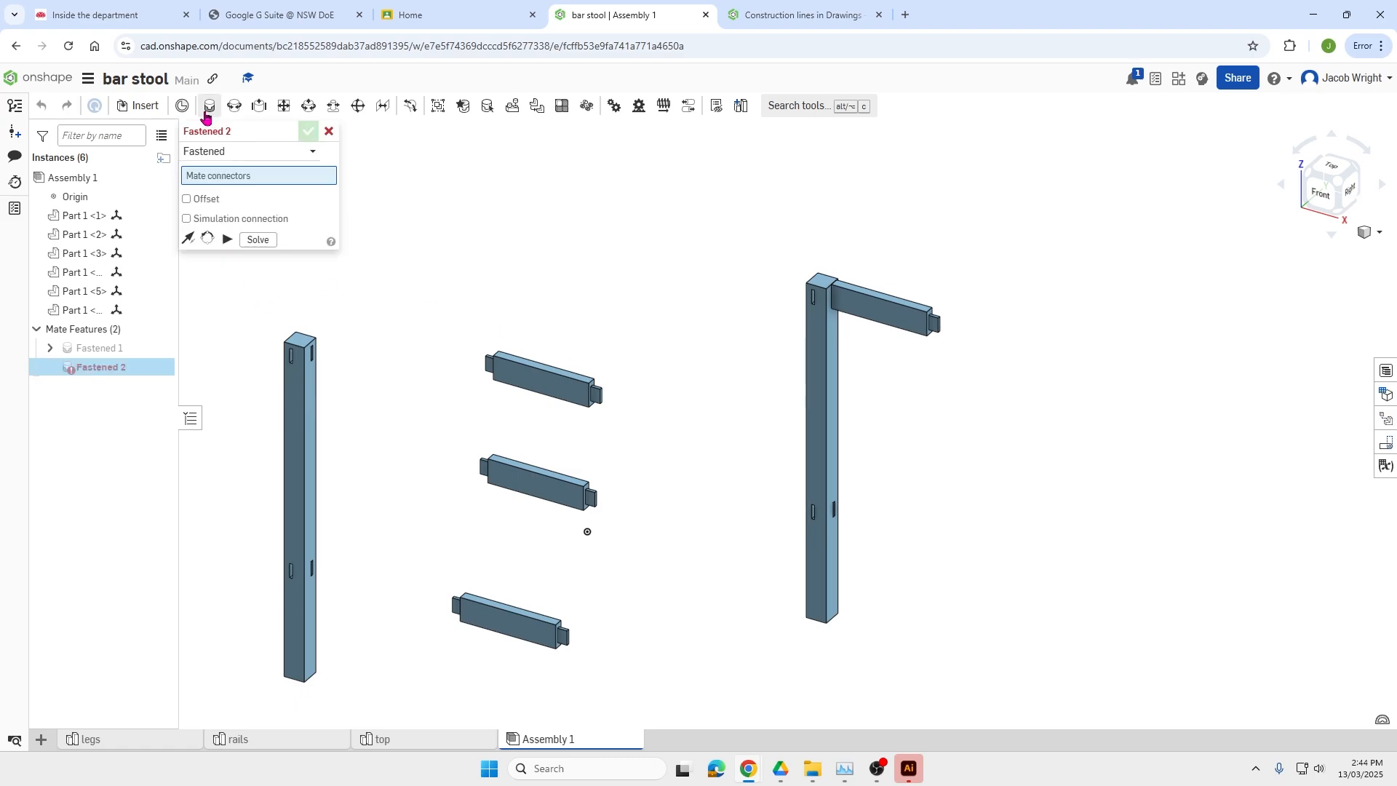
pyautogui.scroll(5, 844, 531)
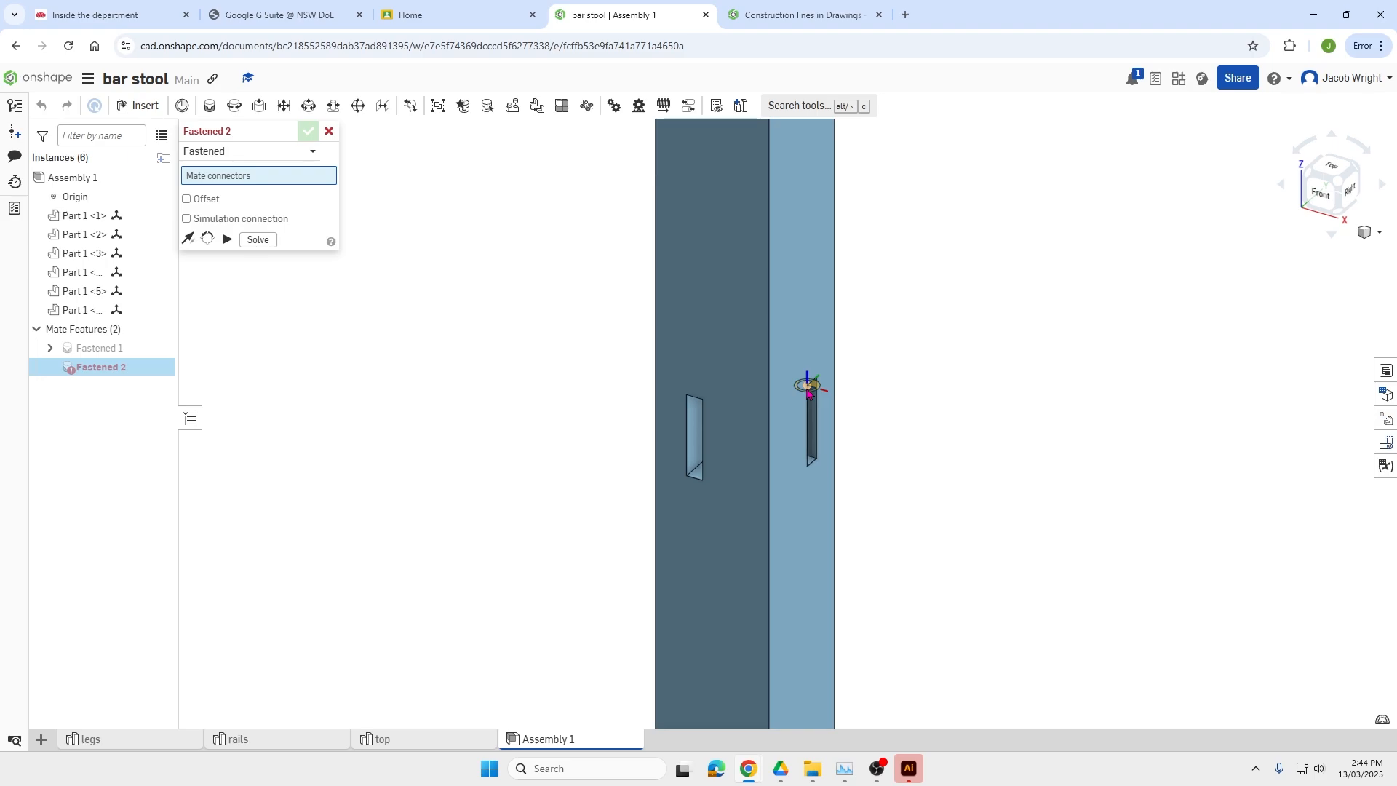
pyautogui.click(806, 393)
pyautogui.scroll(-5, 806, 417)
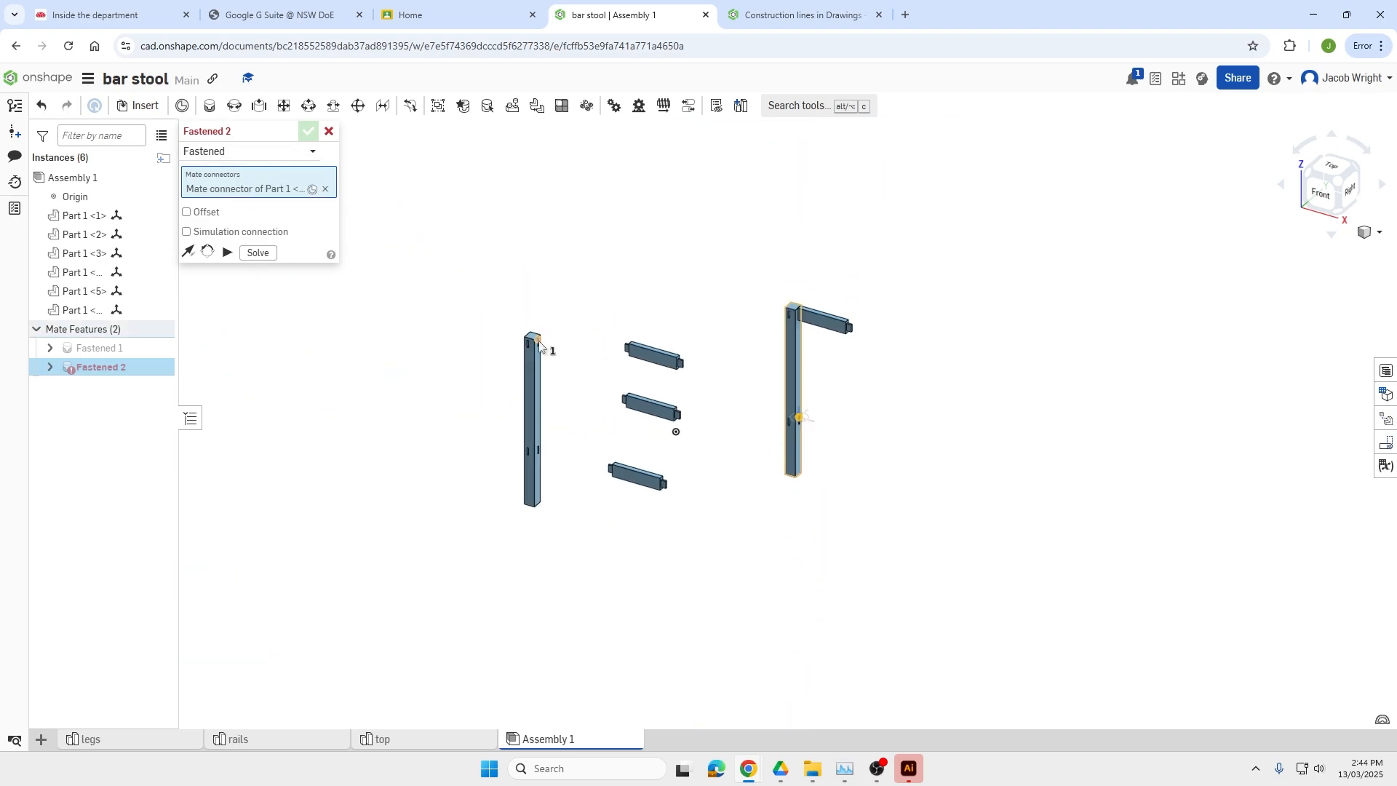
pyautogui.moveTo(608, 355); pyautogui.dragTo(710, 394, button='right')
pyautogui.scroll(7, 687, 371)
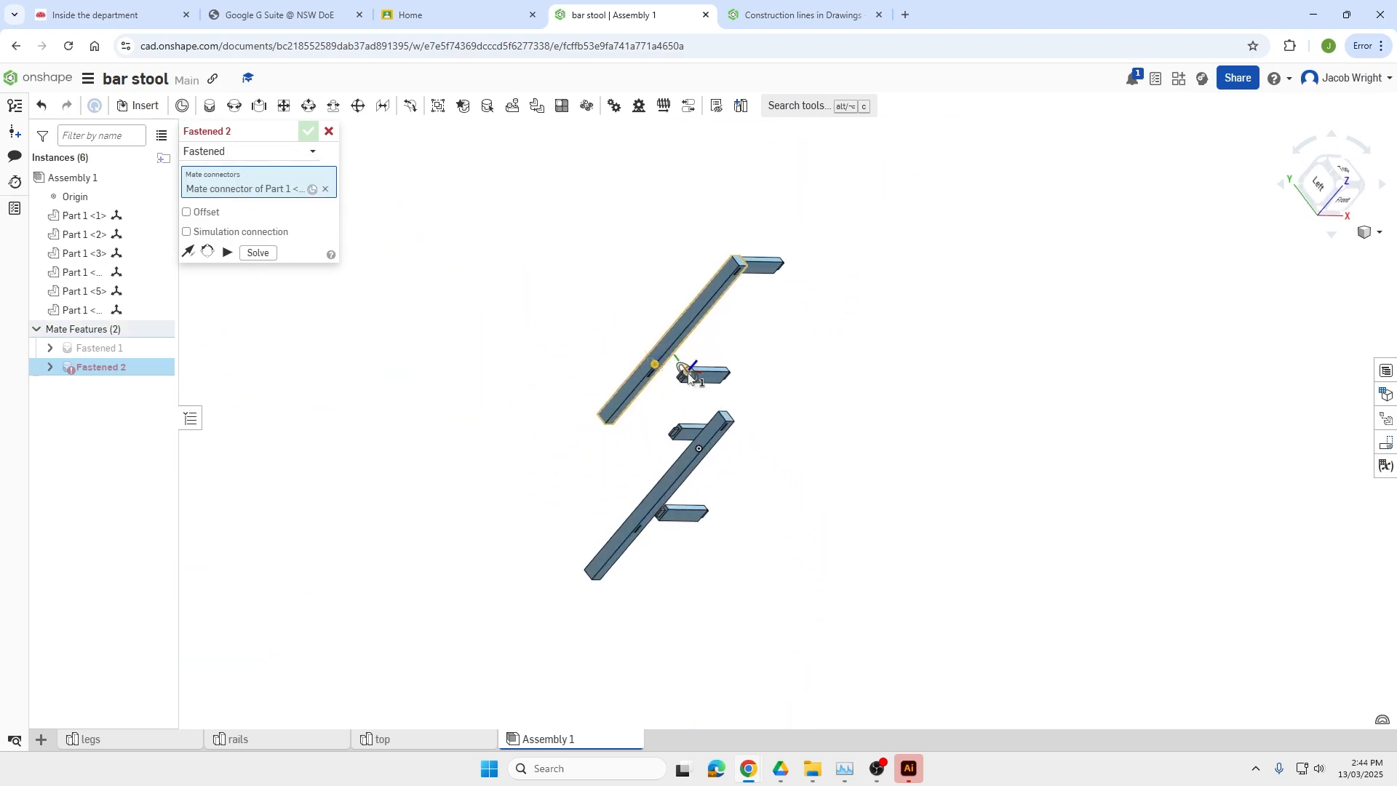
pyautogui.scroll(5, 688, 372)
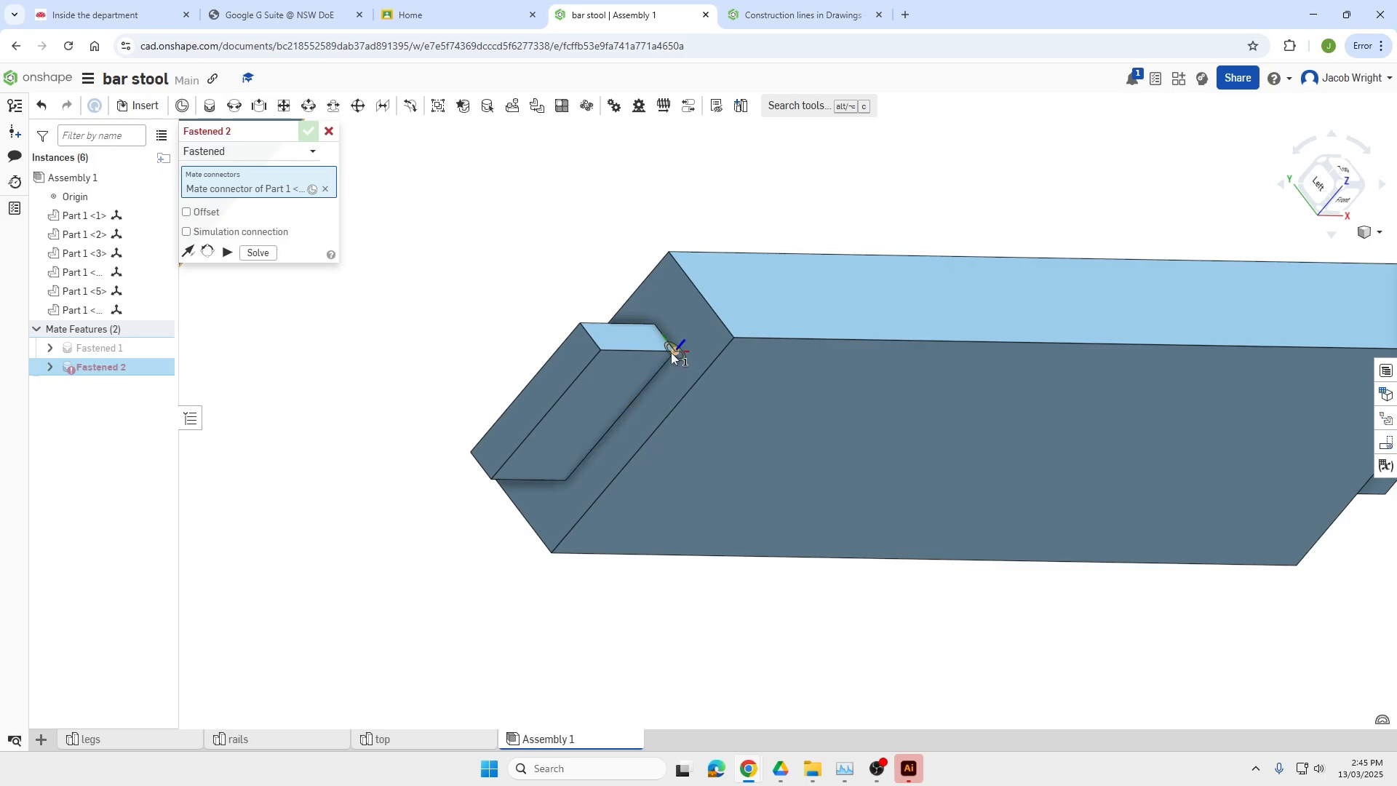
pyautogui.click(671, 352)
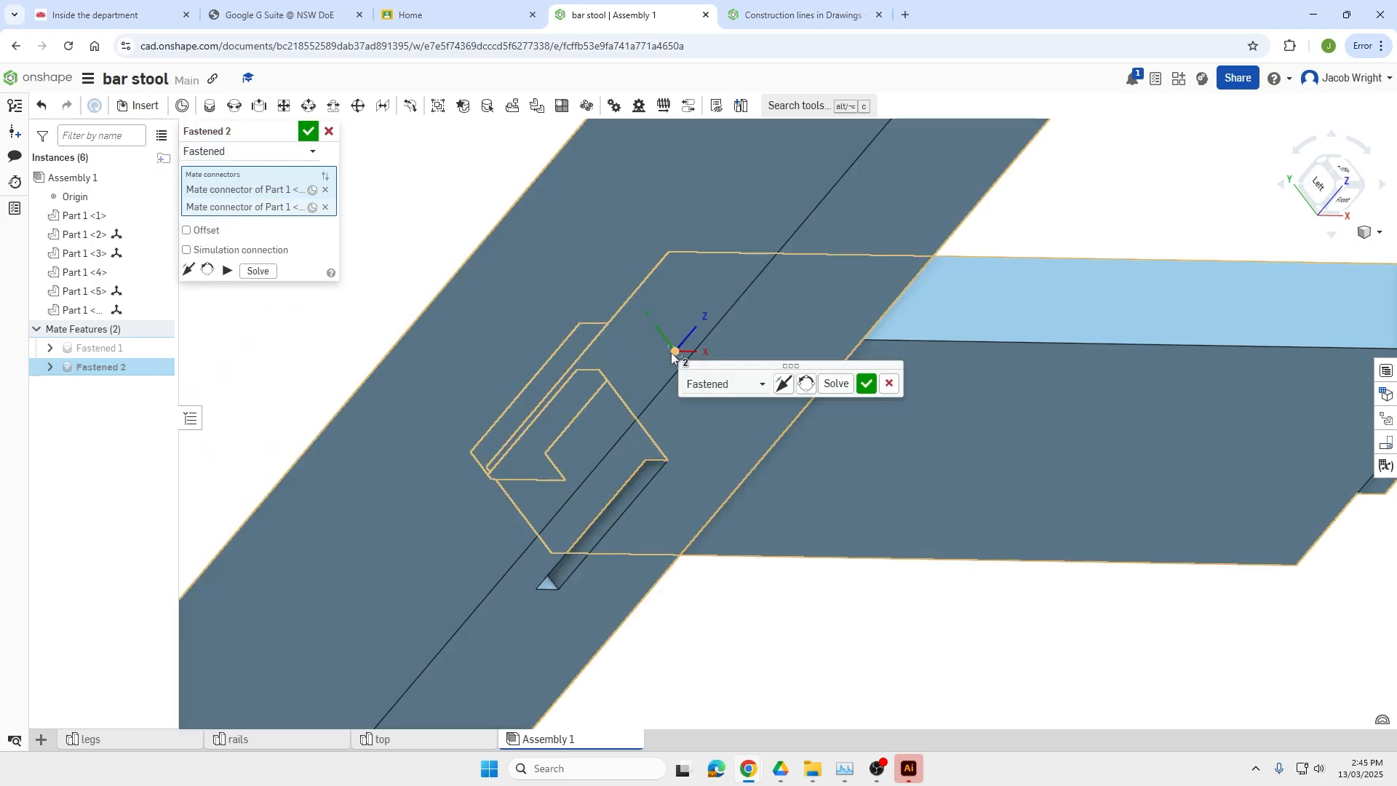
pyautogui.click(871, 389)
pyautogui.scroll(-4, 898, 521)
pyautogui.moveTo(898, 522); pyautogui.dragTo(823, 502, button='right')
pyautogui.scroll(-5, 850, 524)
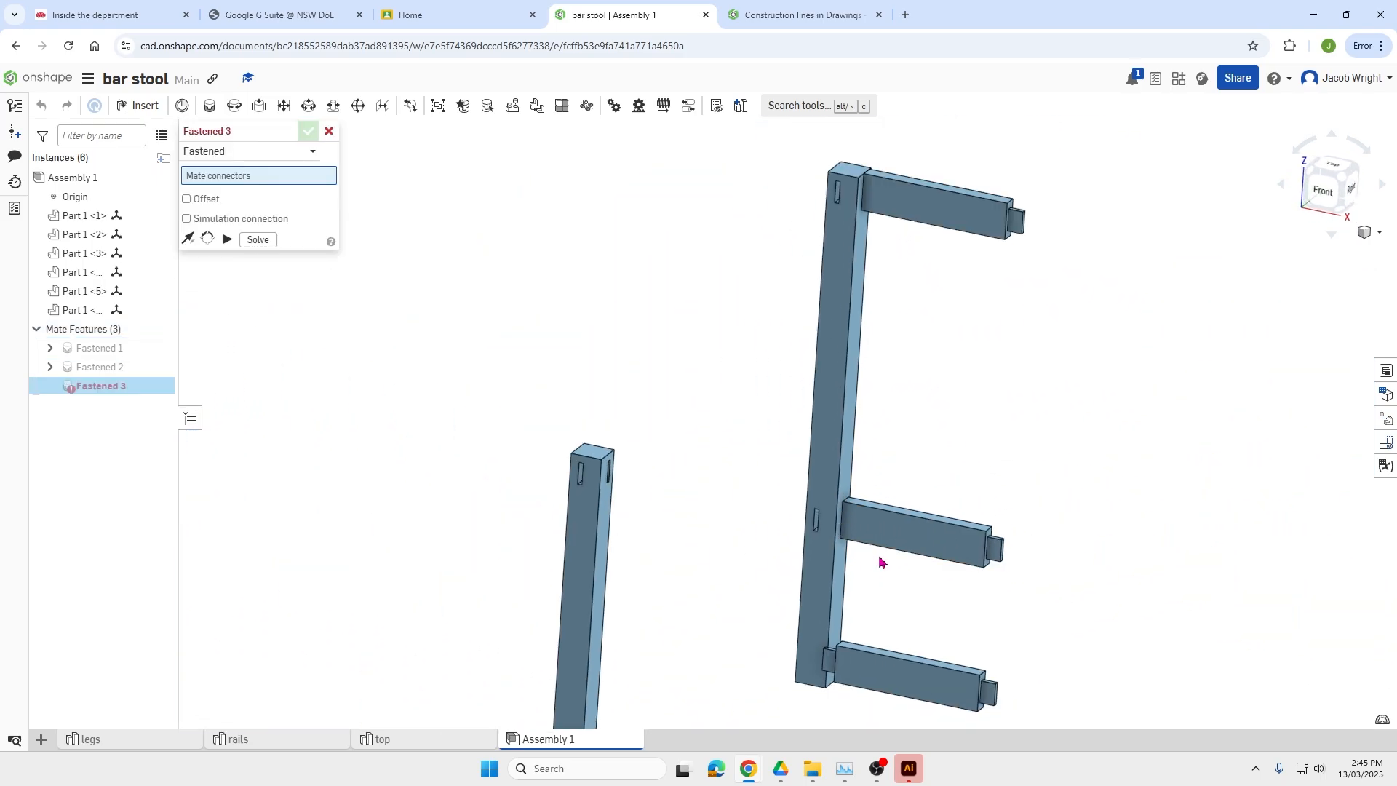
pyautogui.moveTo(880, 562)
pyautogui.mouseDown(button='right')
pyautogui.moveTo(928, 589)
pyautogui.moveTo(896, 570)
pyautogui.moveTo(948, 626)
pyautogui.mouseUp(button='right')
pyautogui.scroll(-5, 910, 606)
pyautogui.scroll(4, 949, 659)
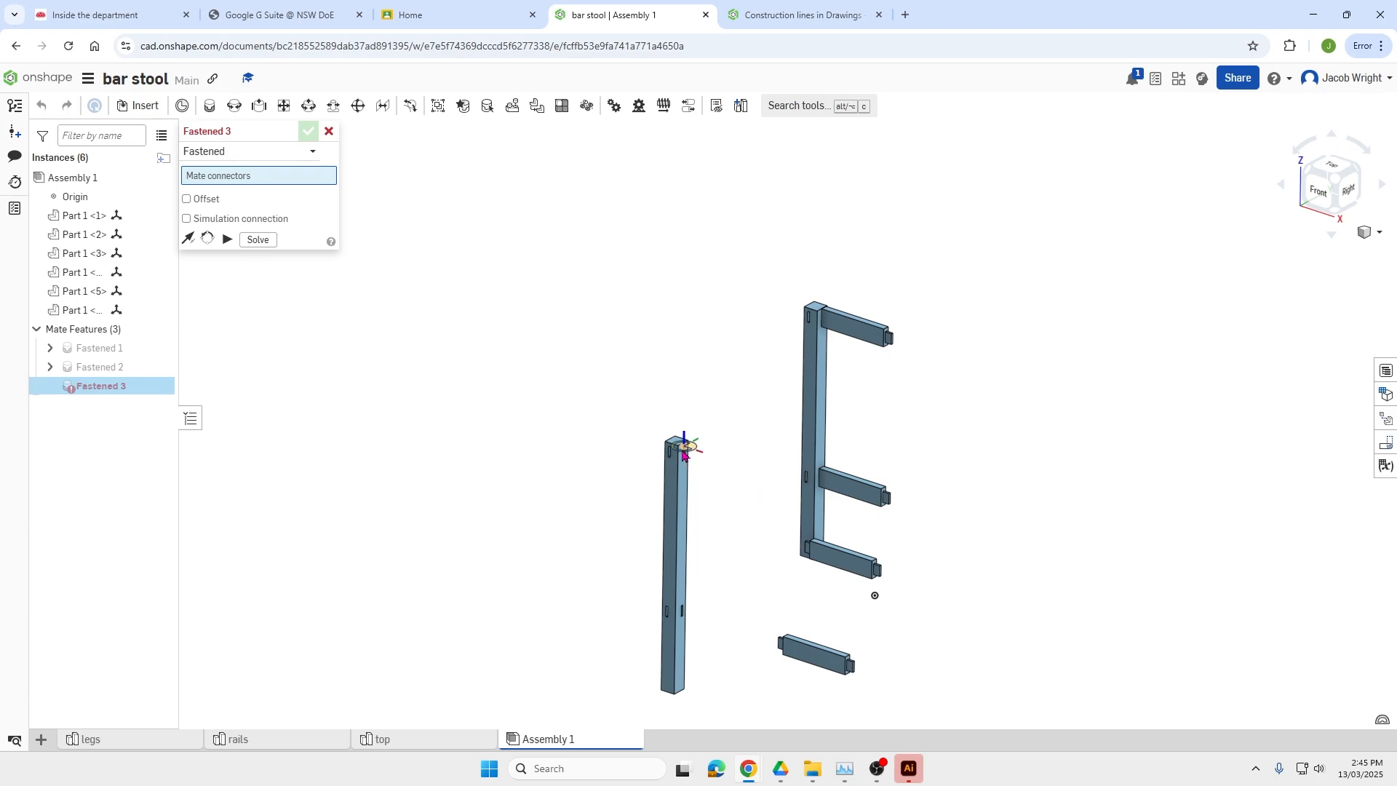
pyautogui.click(329, 132)
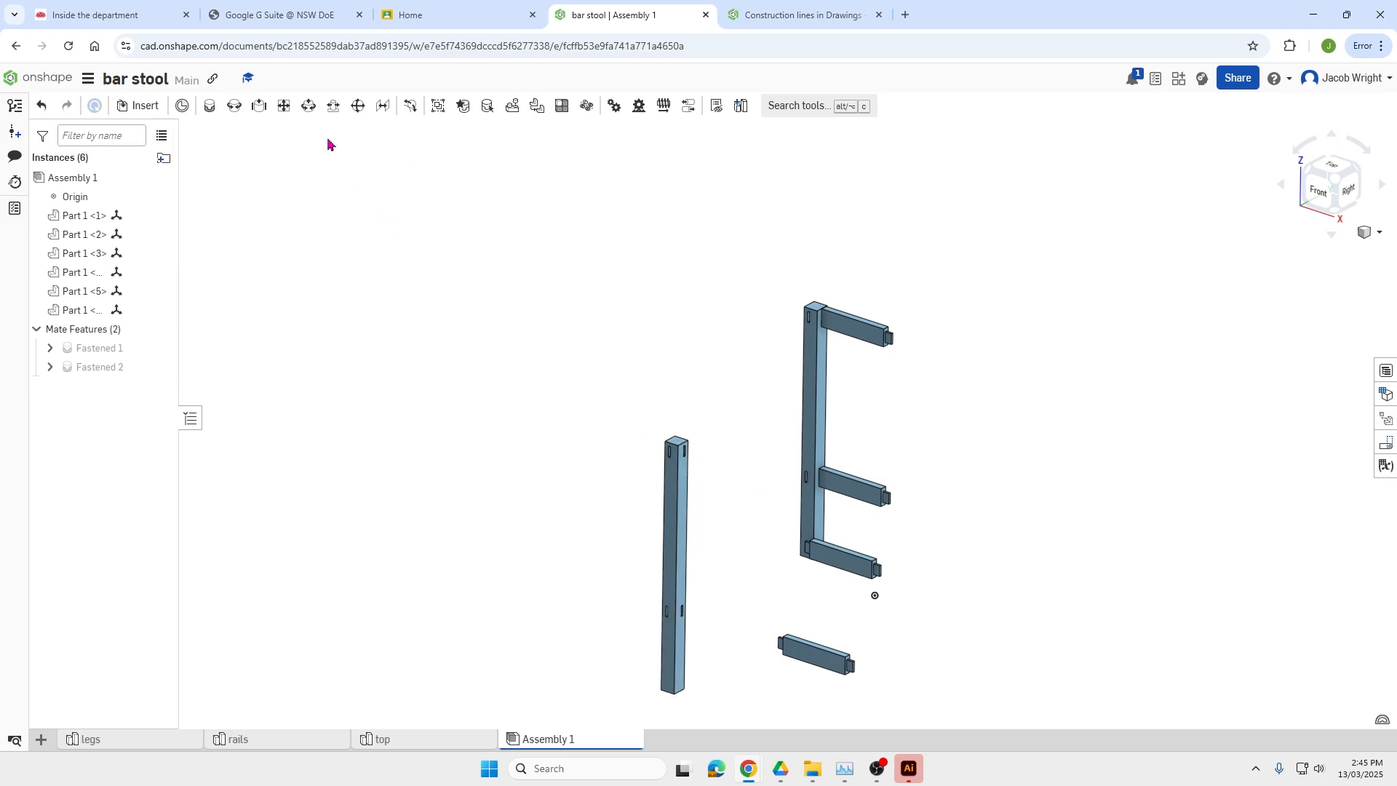
# Try rotating the second leg about its two horizontal axes, setting each rotation back to 0 degrees.
pyautogui.click(660, 568)
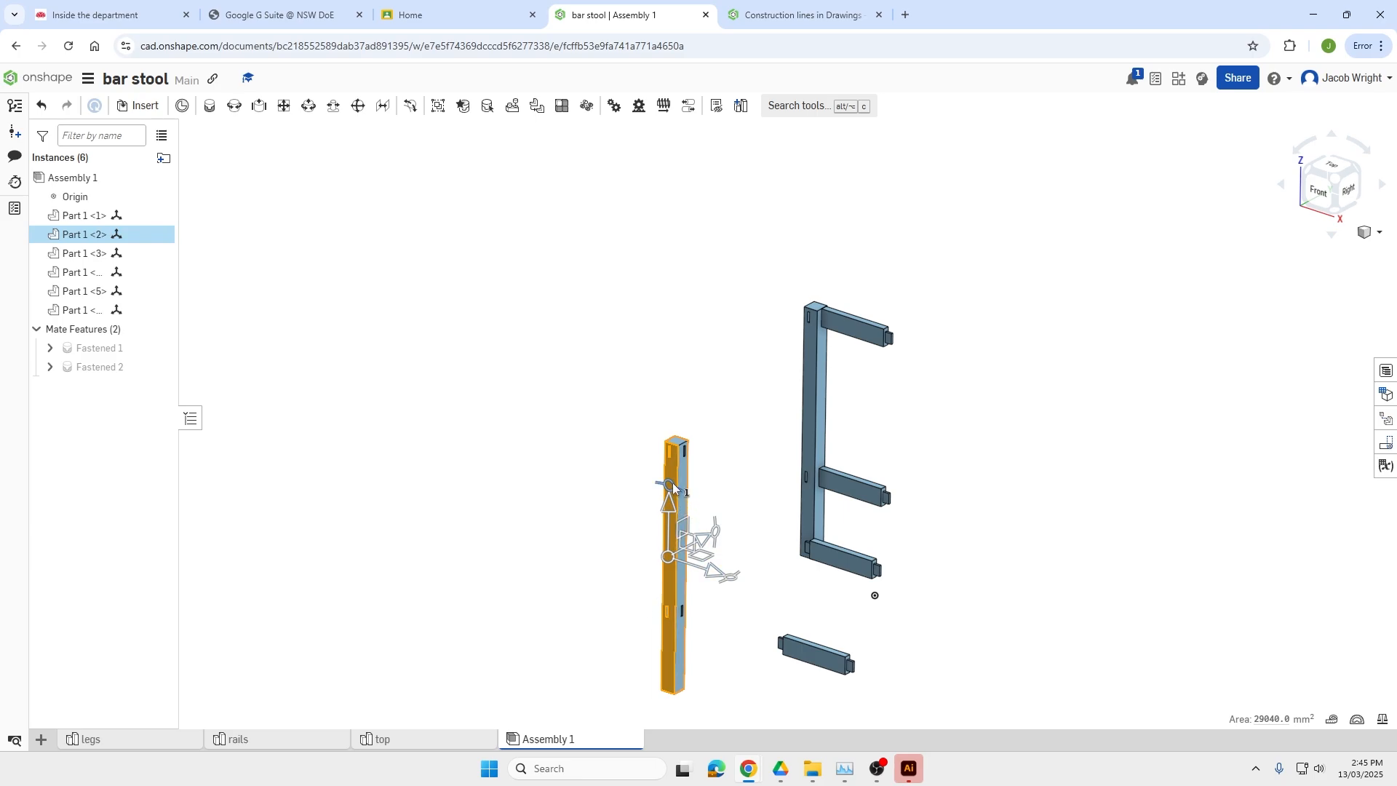
pyautogui.moveTo(672, 486); pyautogui.dragTo(663, 485)
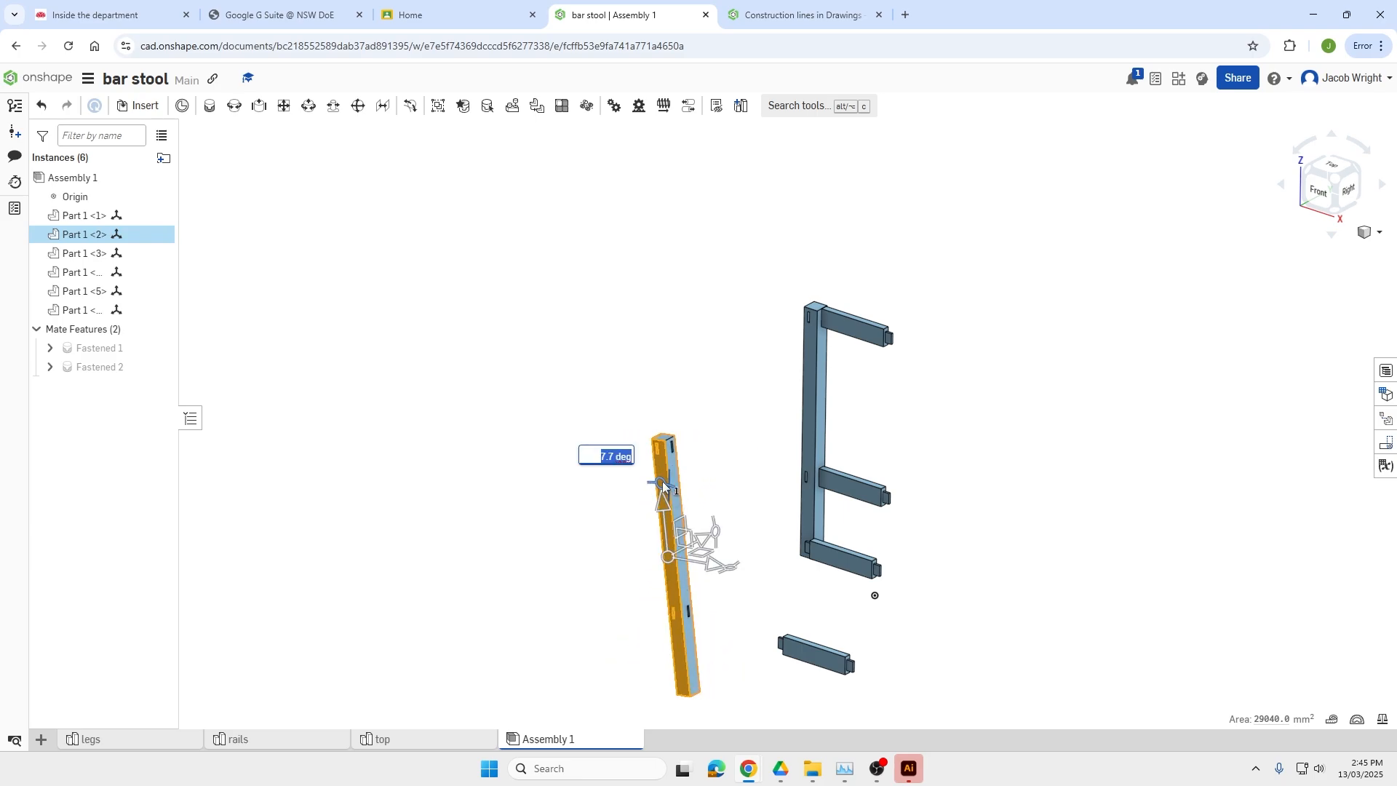
pyautogui.write('0')
pyautogui.press('Return')
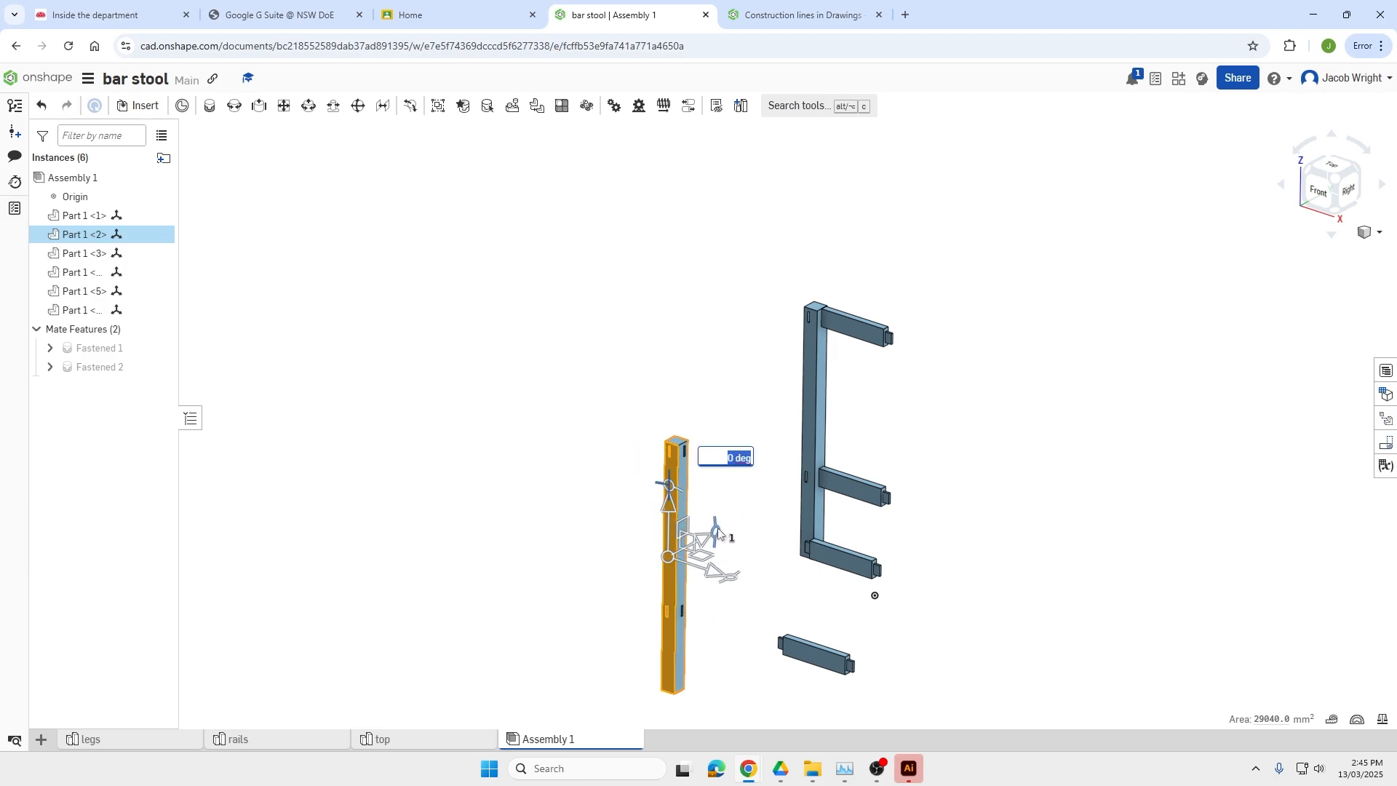
pyautogui.moveTo(719, 531)
pyautogui.mouseDown()
pyautogui.moveTo(710, 494)
pyautogui.moveTo(718, 536)
pyautogui.moveTo(716, 516)
pyautogui.mouseUp()
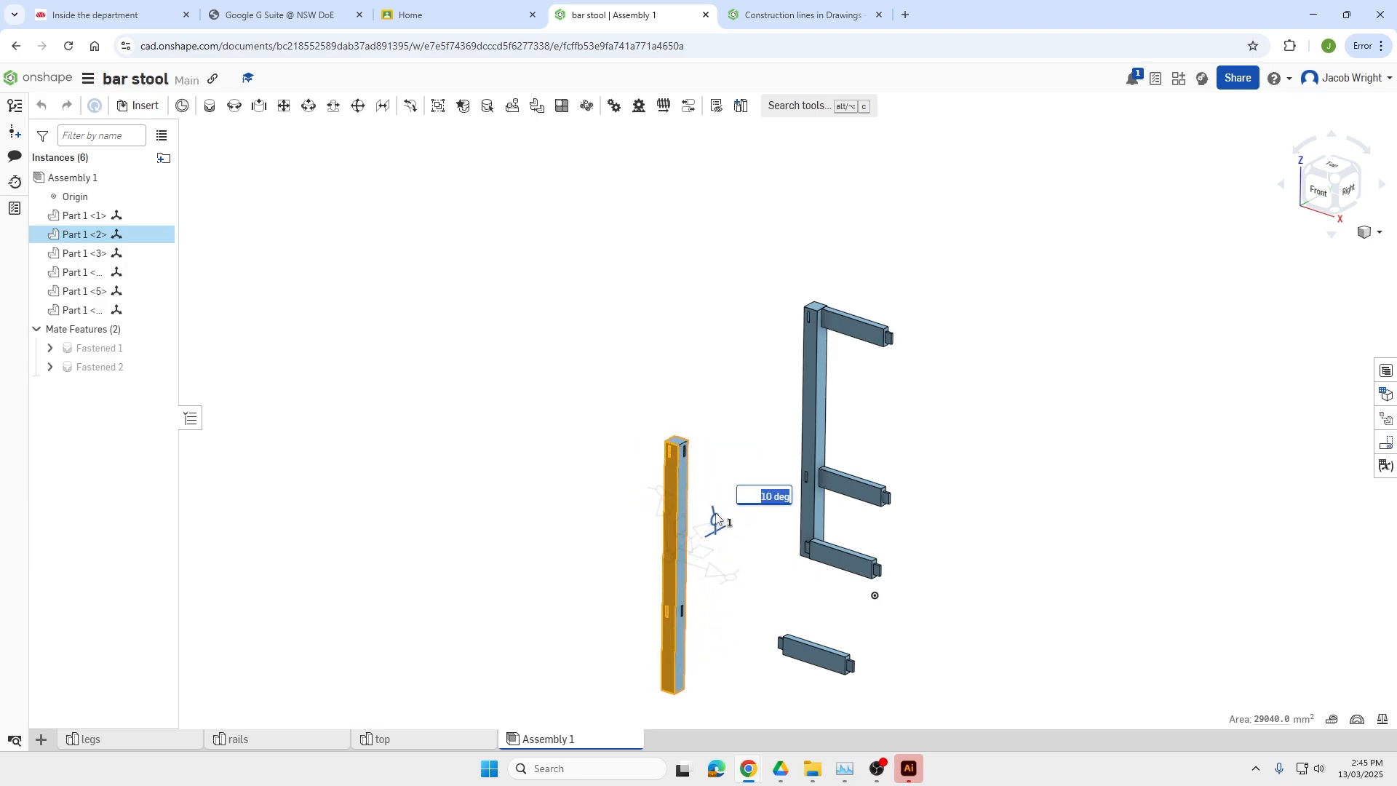
pyautogui.write('0')
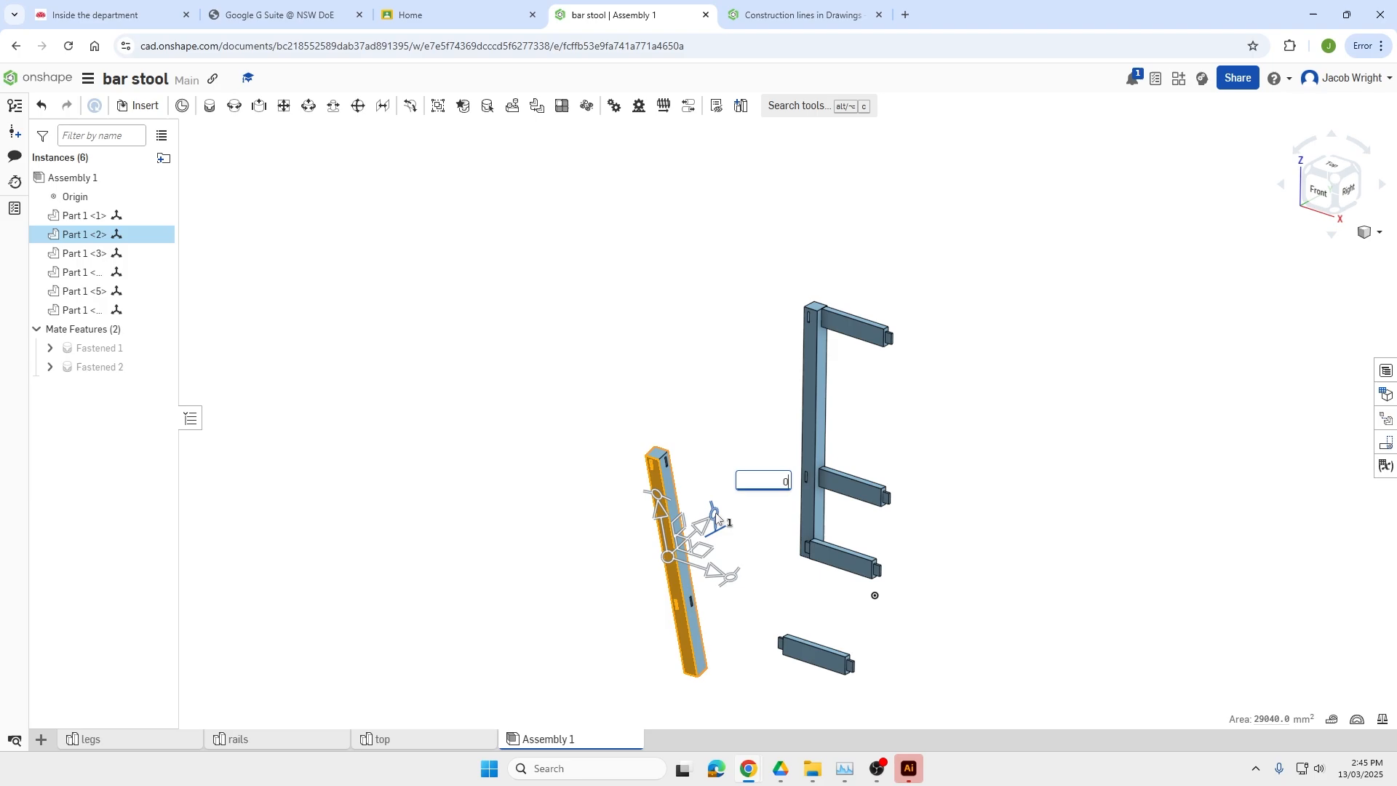
pyautogui.press('Return')
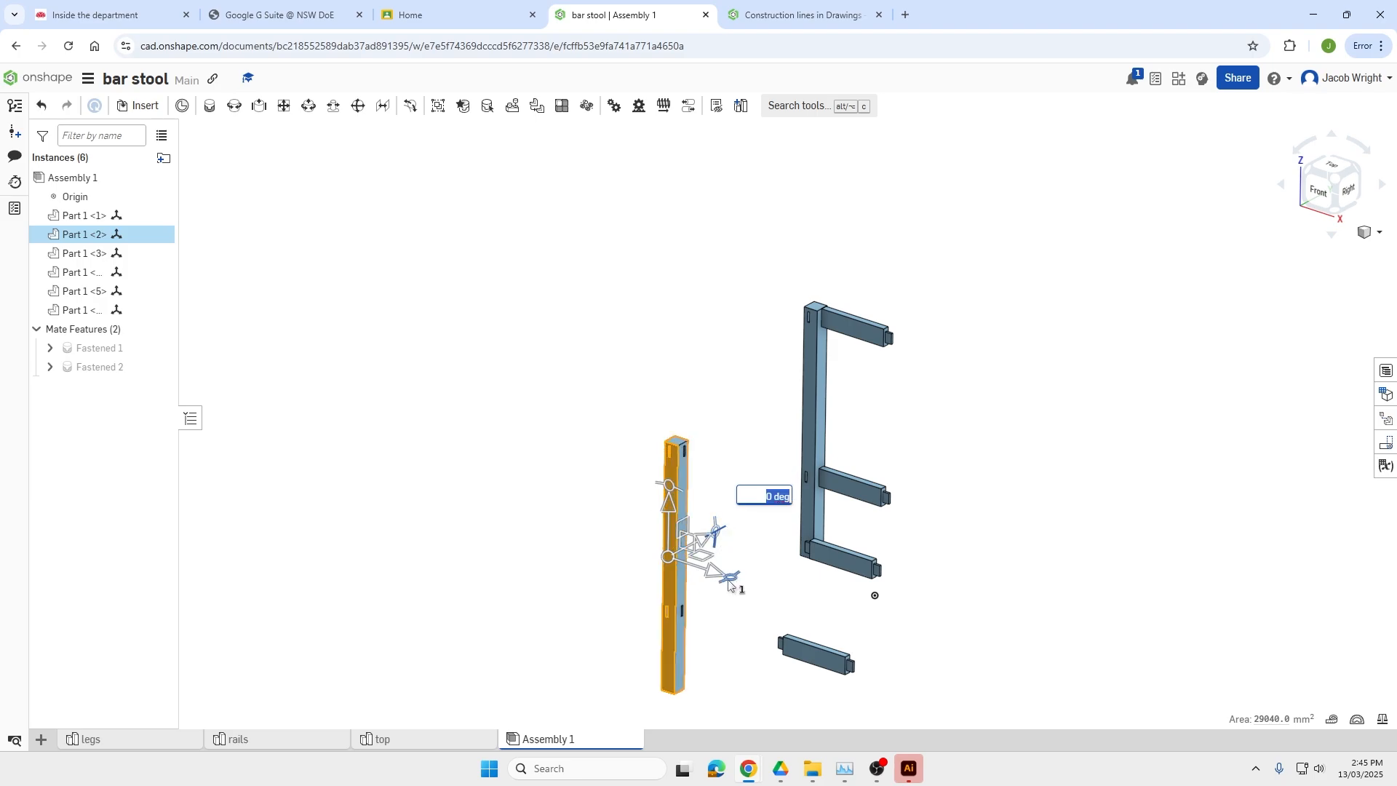
# Rotate the second leg 90 degrees about its vertical axis and deselect it.
pyautogui.moveTo(730, 582); pyautogui.dragTo(730, 543)
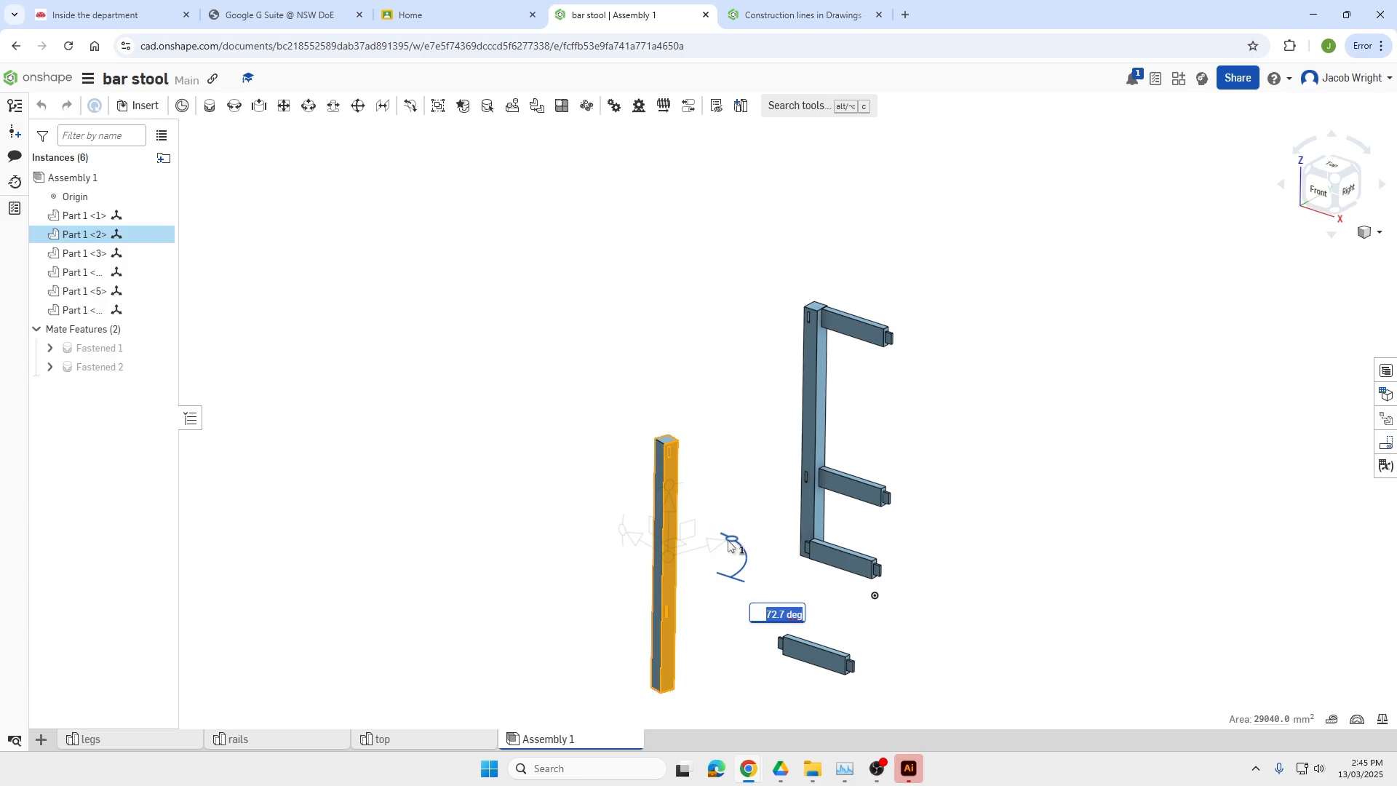
pyautogui.moveTo(730, 543); pyautogui.dragTo(629, 615)
pyautogui.press('BackSpace')
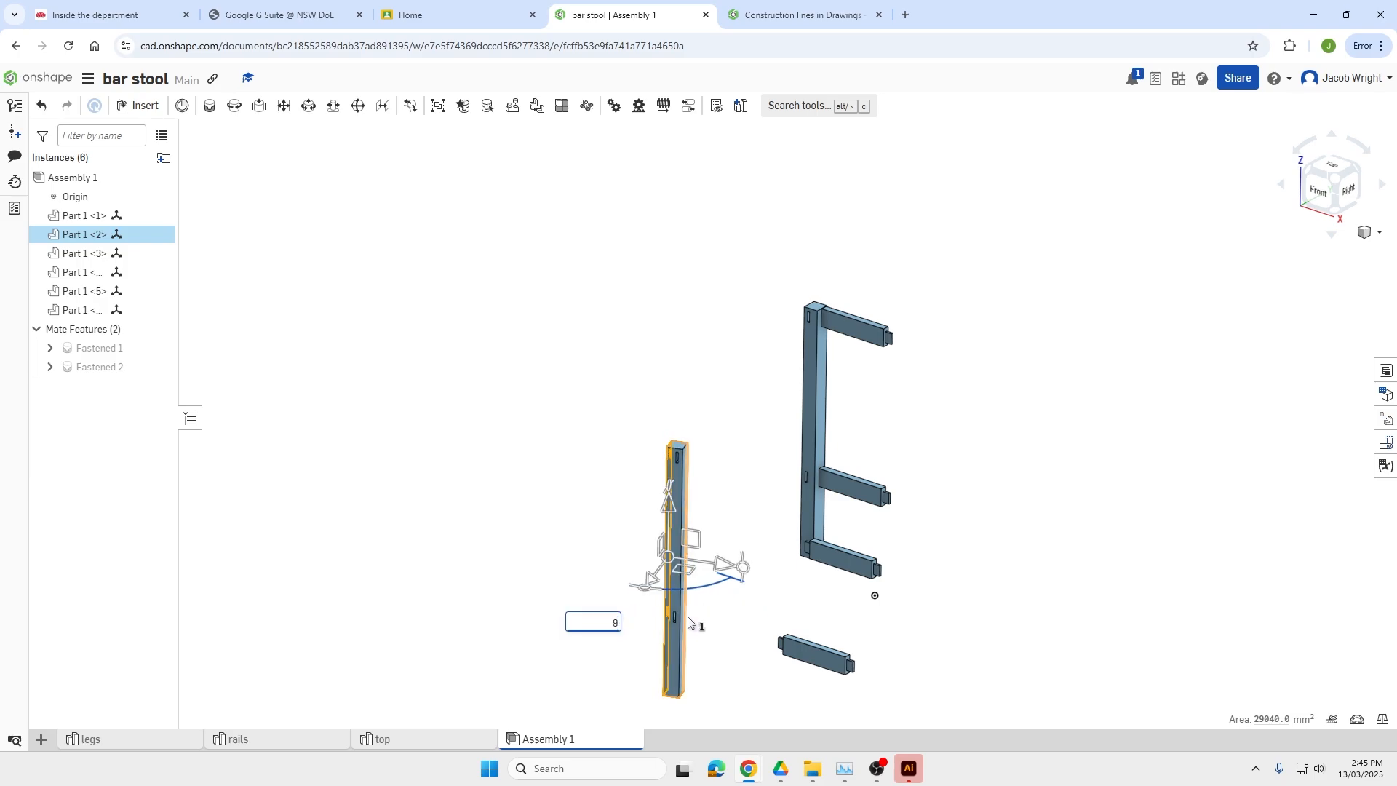
pyautogui.press('Return')
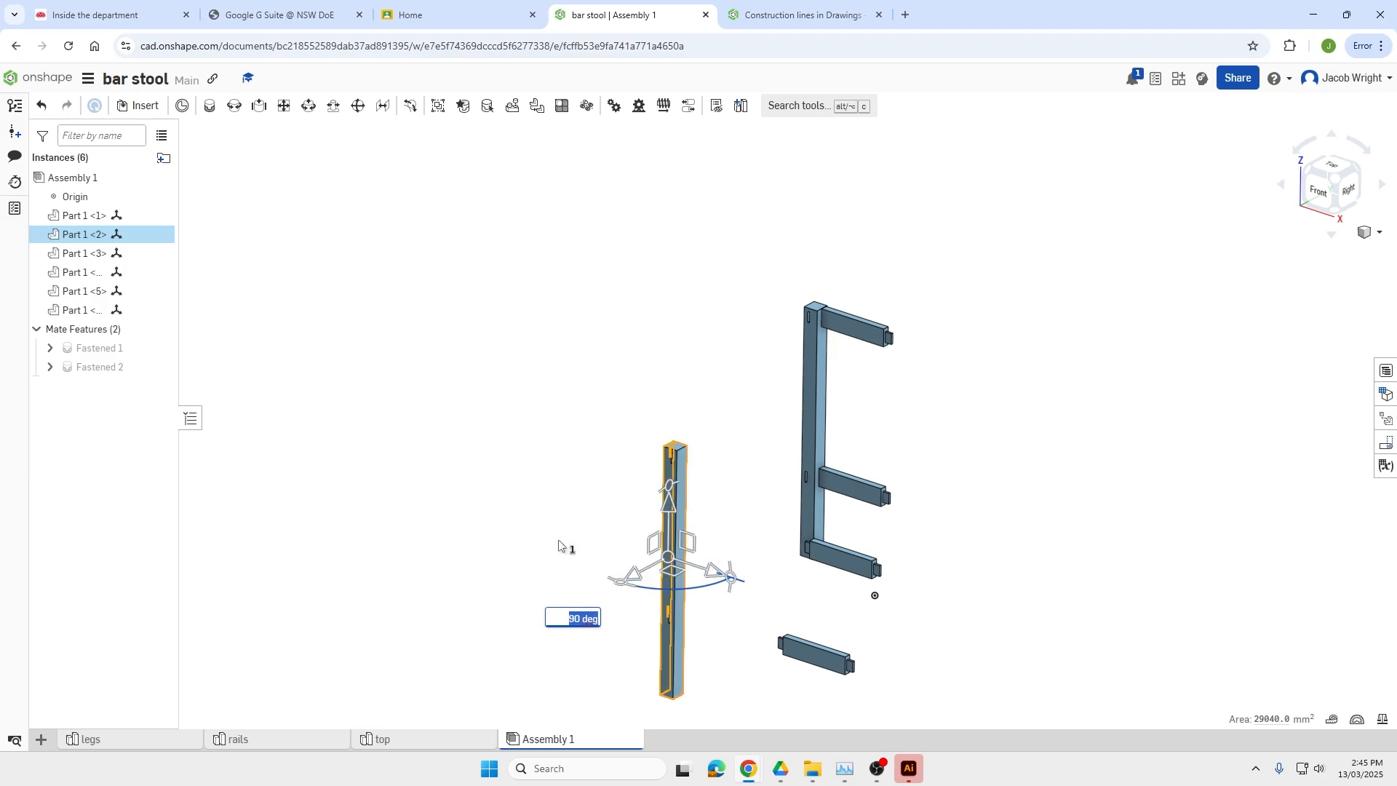
pyautogui.click(427, 352)
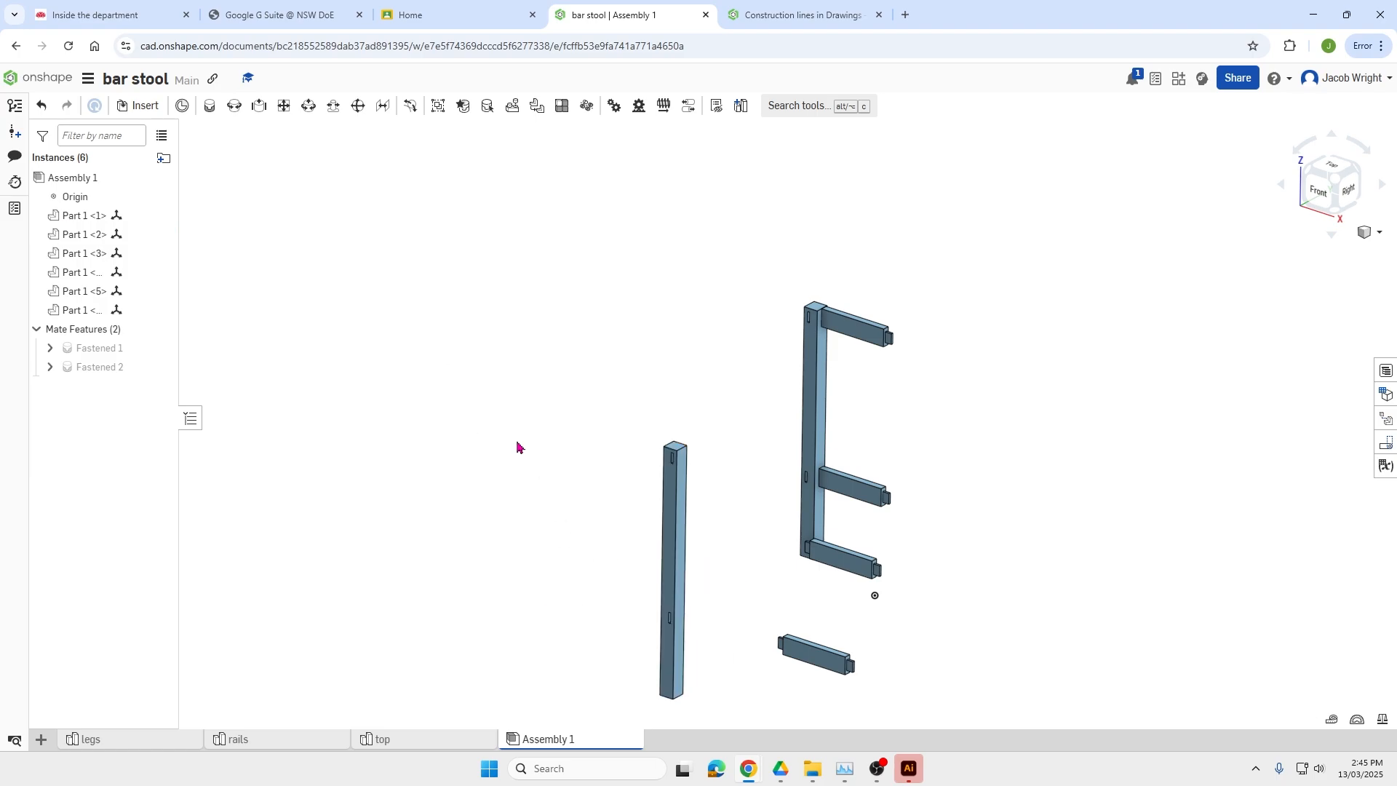
# Fasten the upper front corner of the second leg's upper left-face mortise to the top rail's free tenon shoulder corner, and leave the new empty mate.
pyautogui.click(1280, 189)
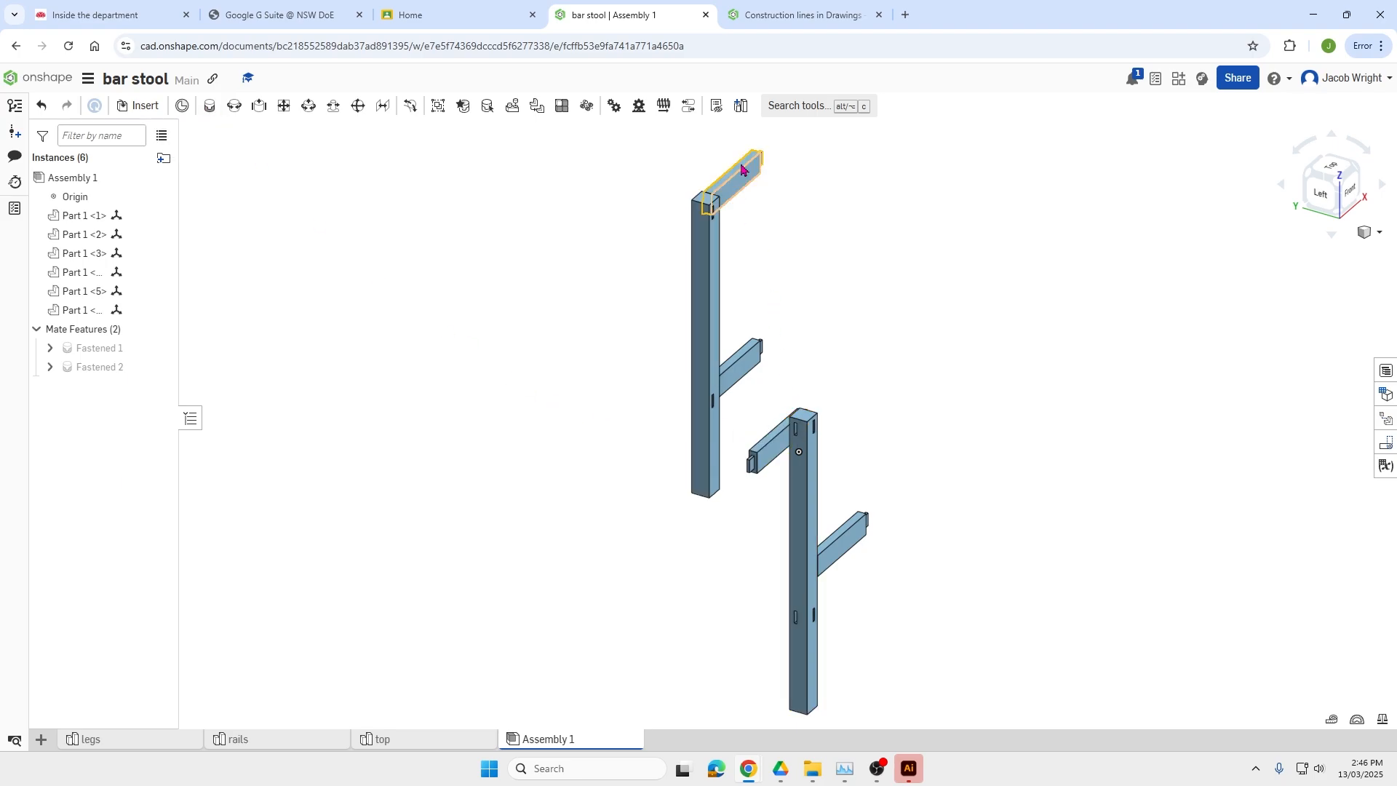
pyautogui.click(209, 106)
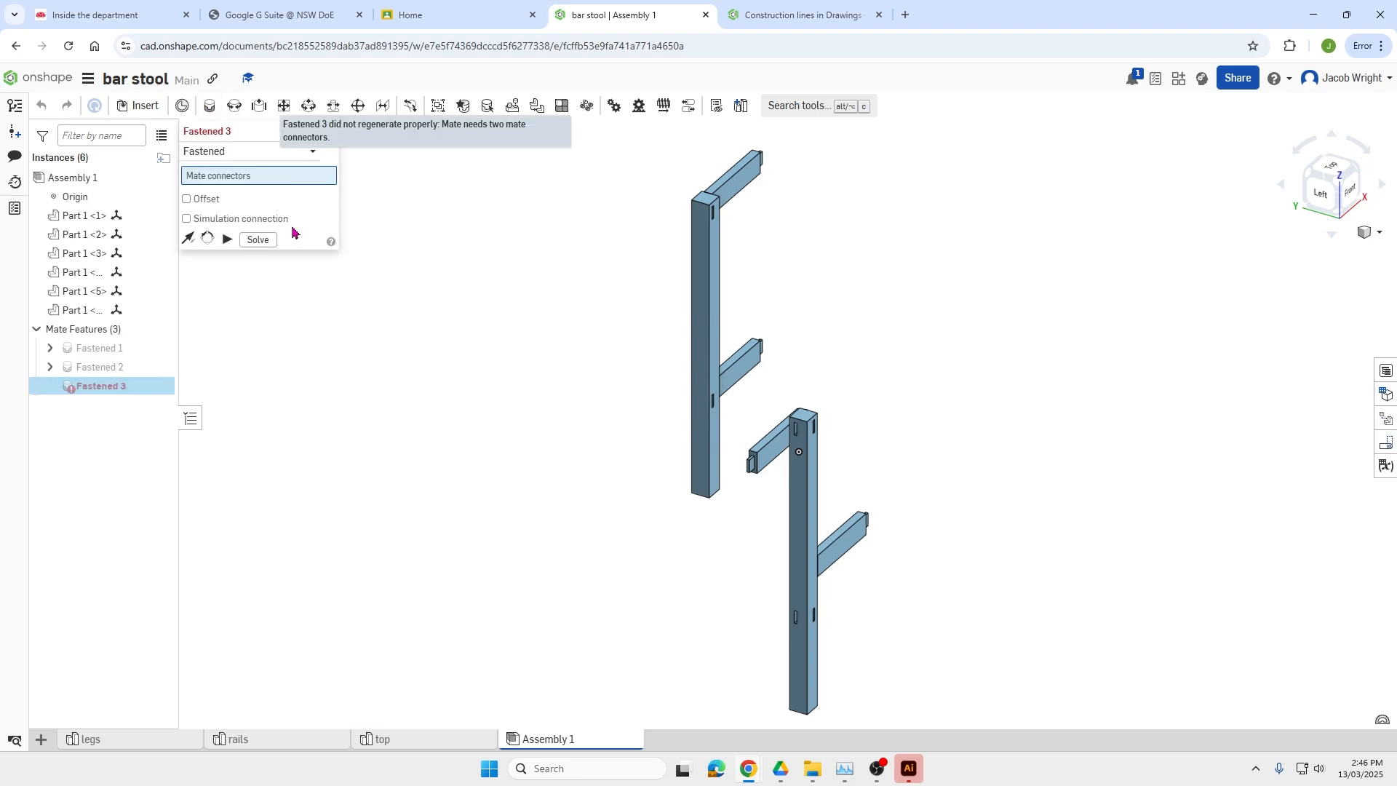
pyautogui.scroll(3, 799, 425)
pyautogui.scroll(4, 799, 426)
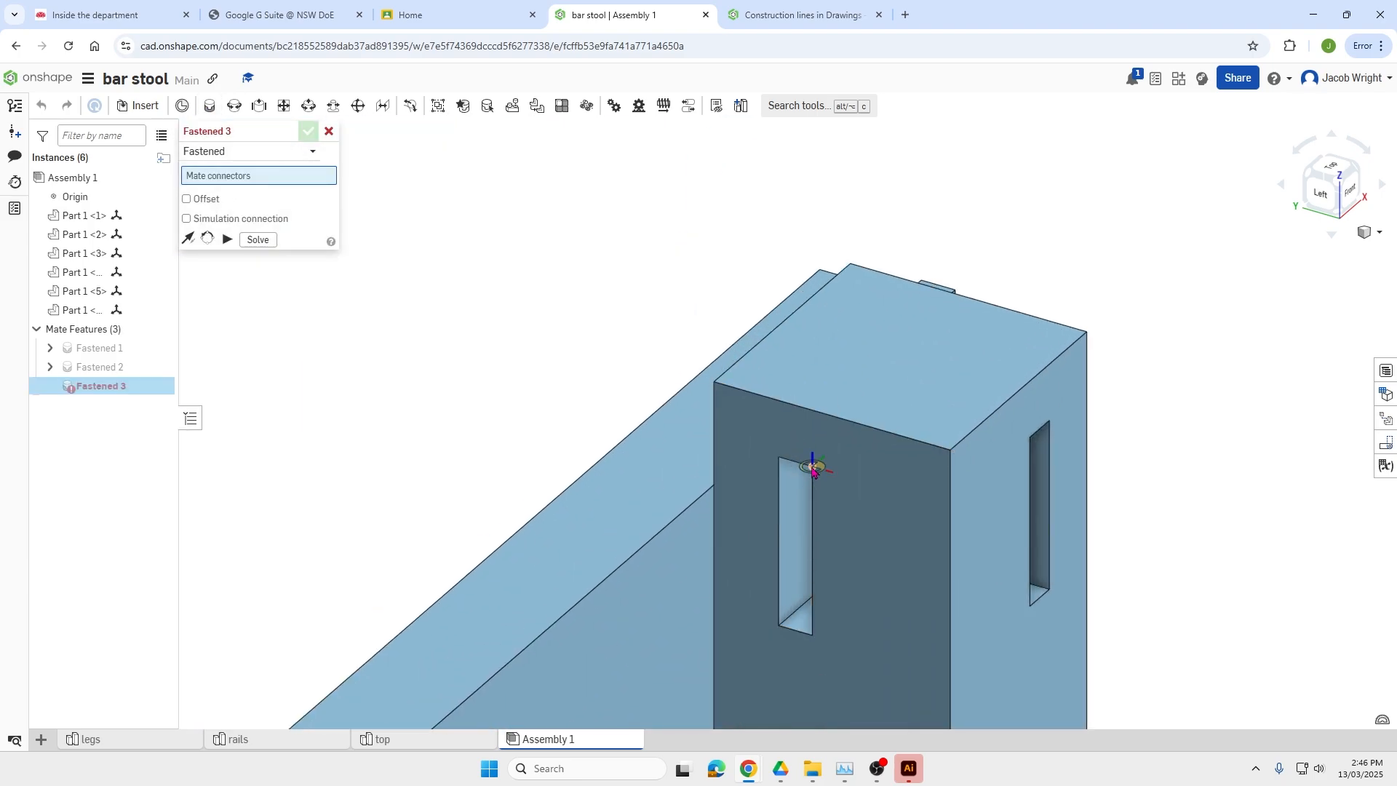
pyautogui.click(814, 470)
pyautogui.scroll(-6, 812, 468)
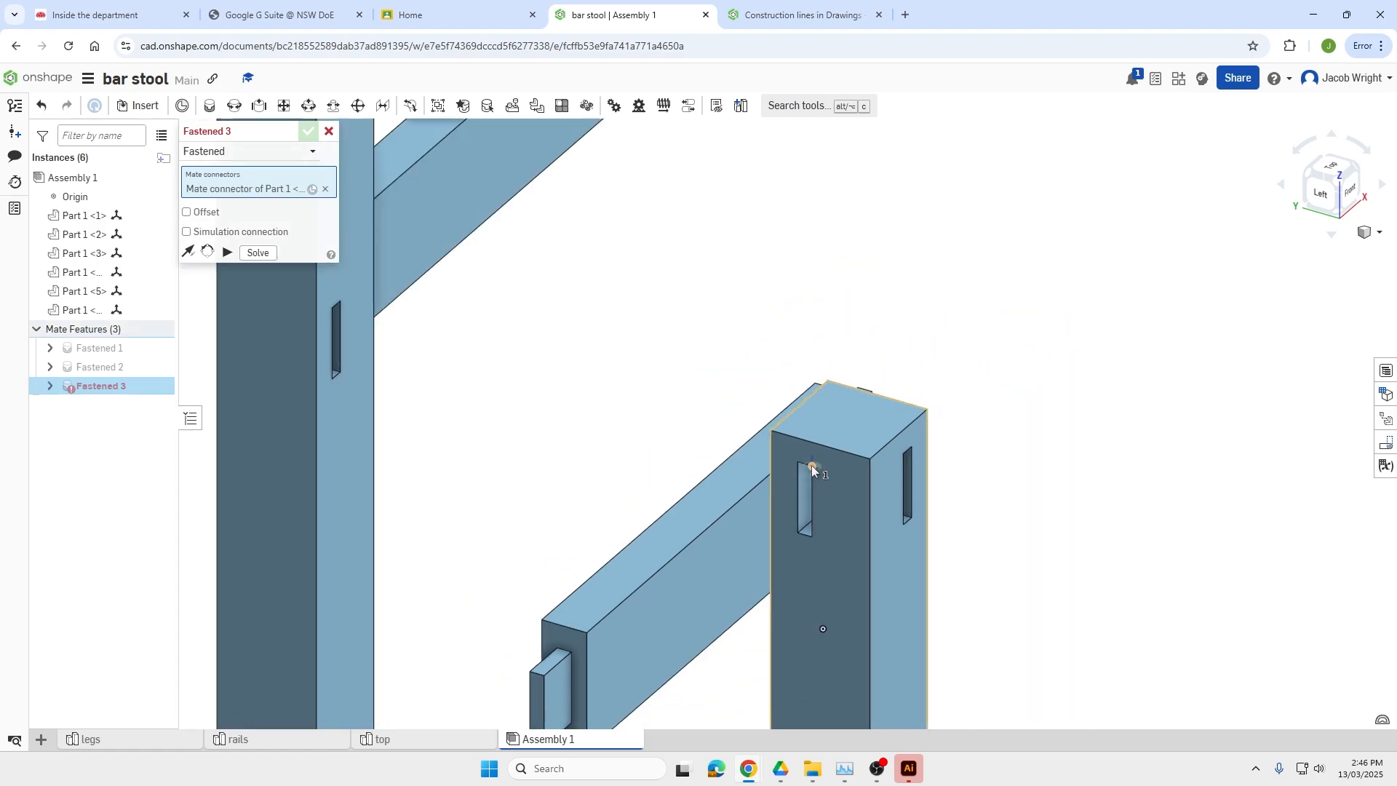
pyautogui.scroll(-2, 802, 225)
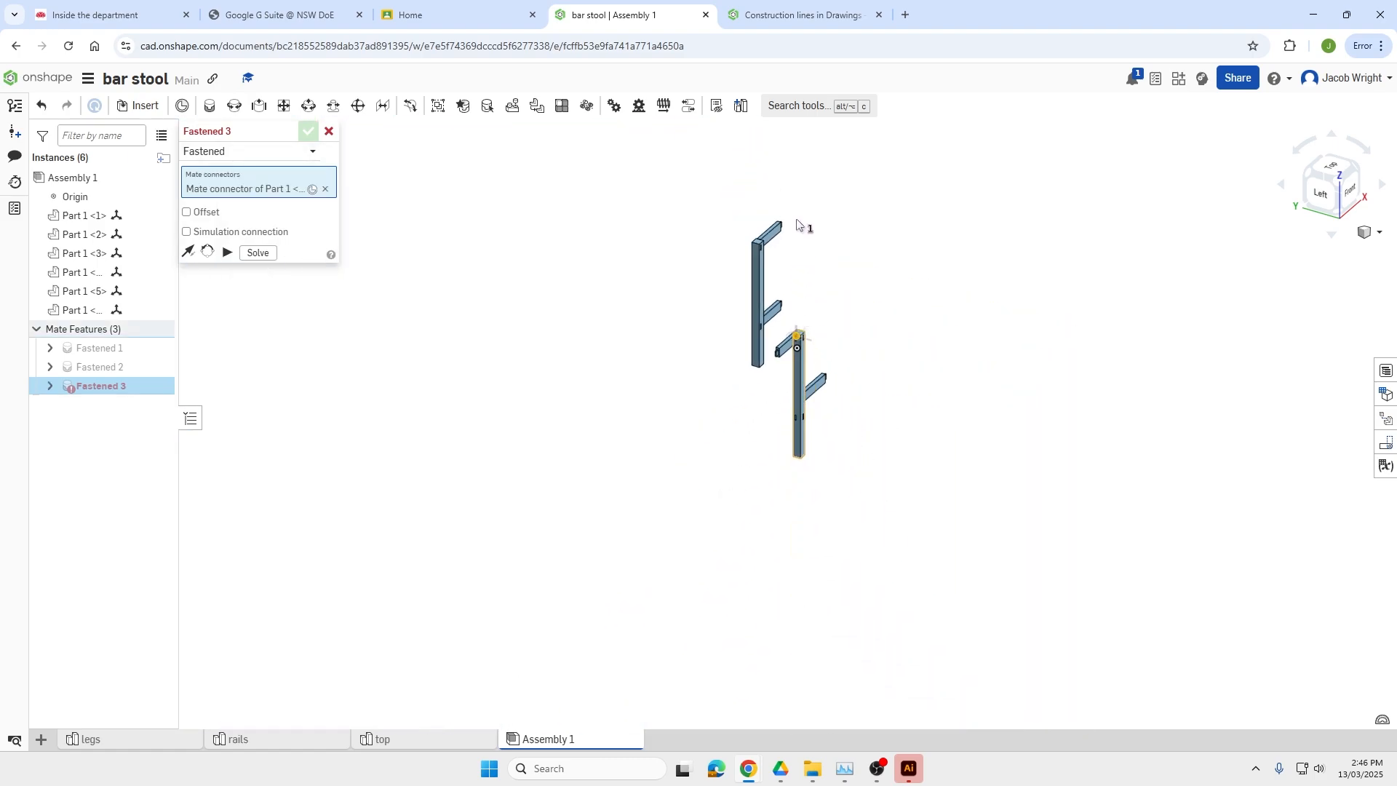
pyautogui.scroll(8, 795, 234)
pyautogui.moveTo(757, 288); pyautogui.dragTo(653, 289, button='right')
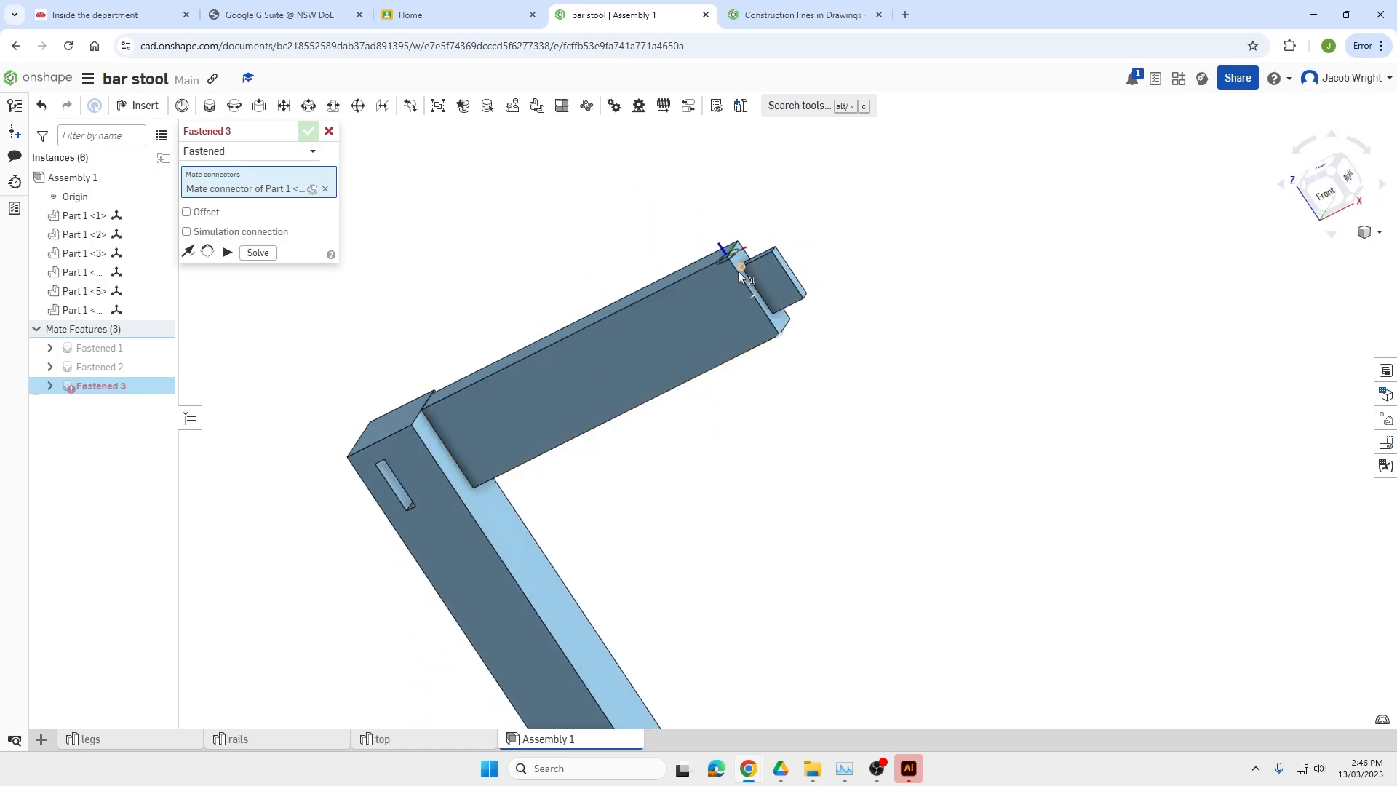
pyautogui.scroll(6, 740, 271)
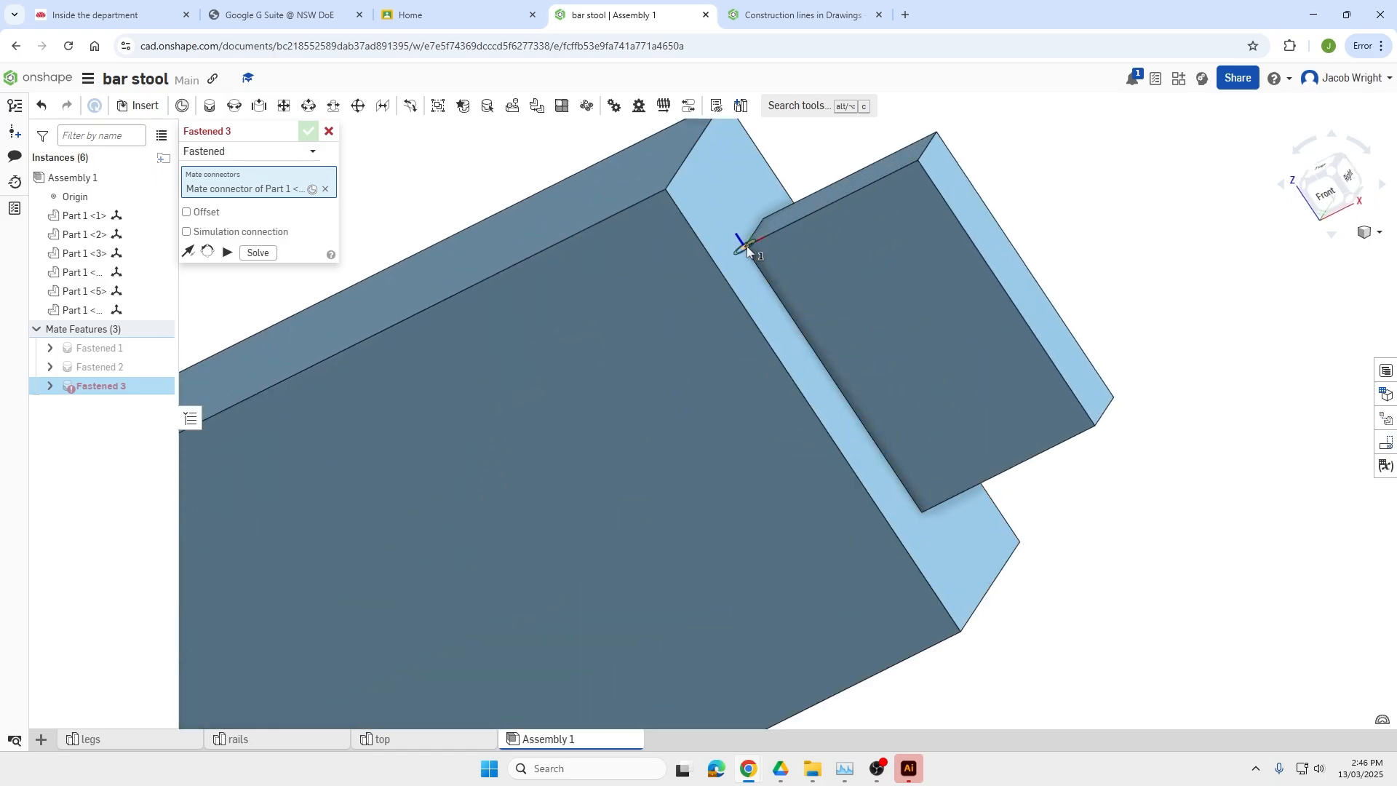
pyautogui.click(747, 246)
pyautogui.scroll(-5, 752, 287)
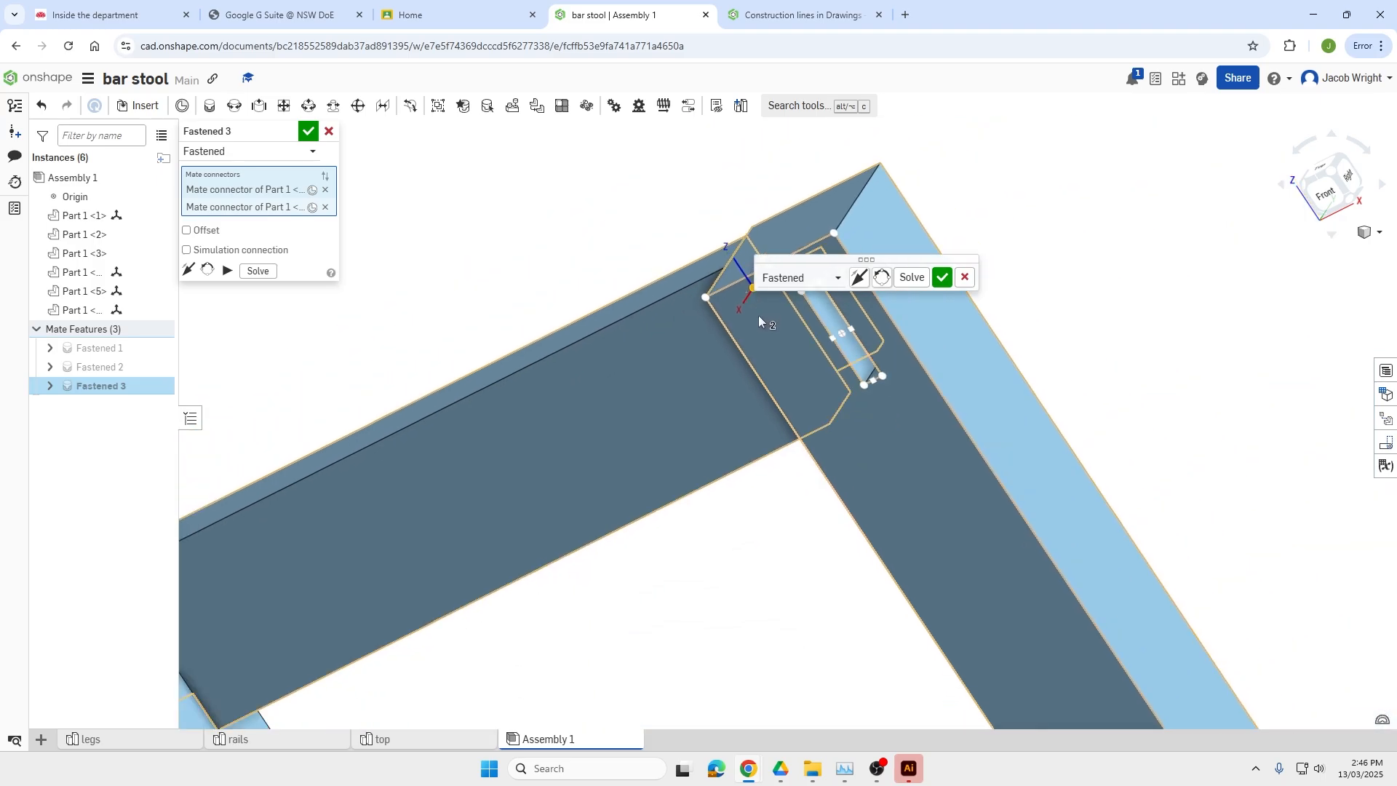
pyautogui.click(943, 277)
pyautogui.scroll(-5, 810, 521)
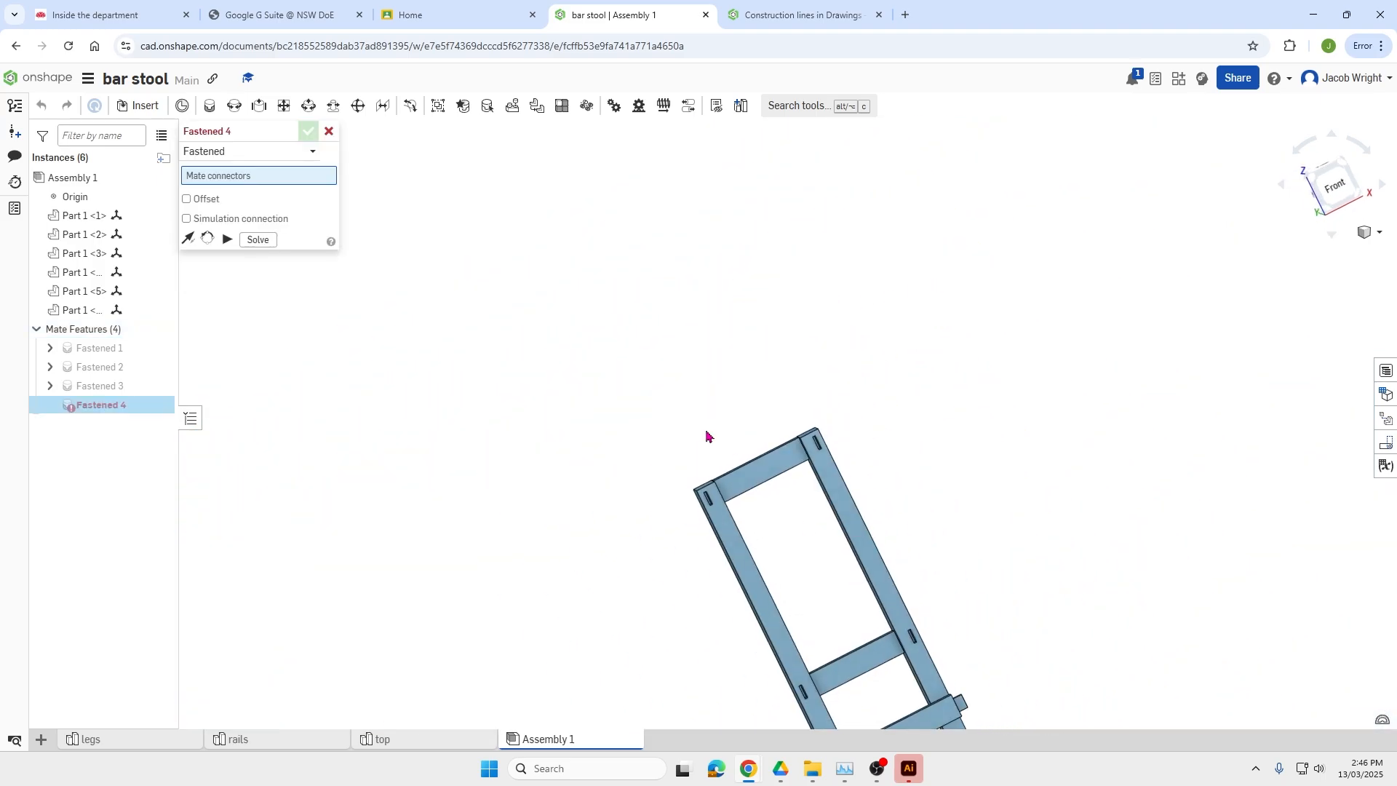
pyautogui.click(331, 133)
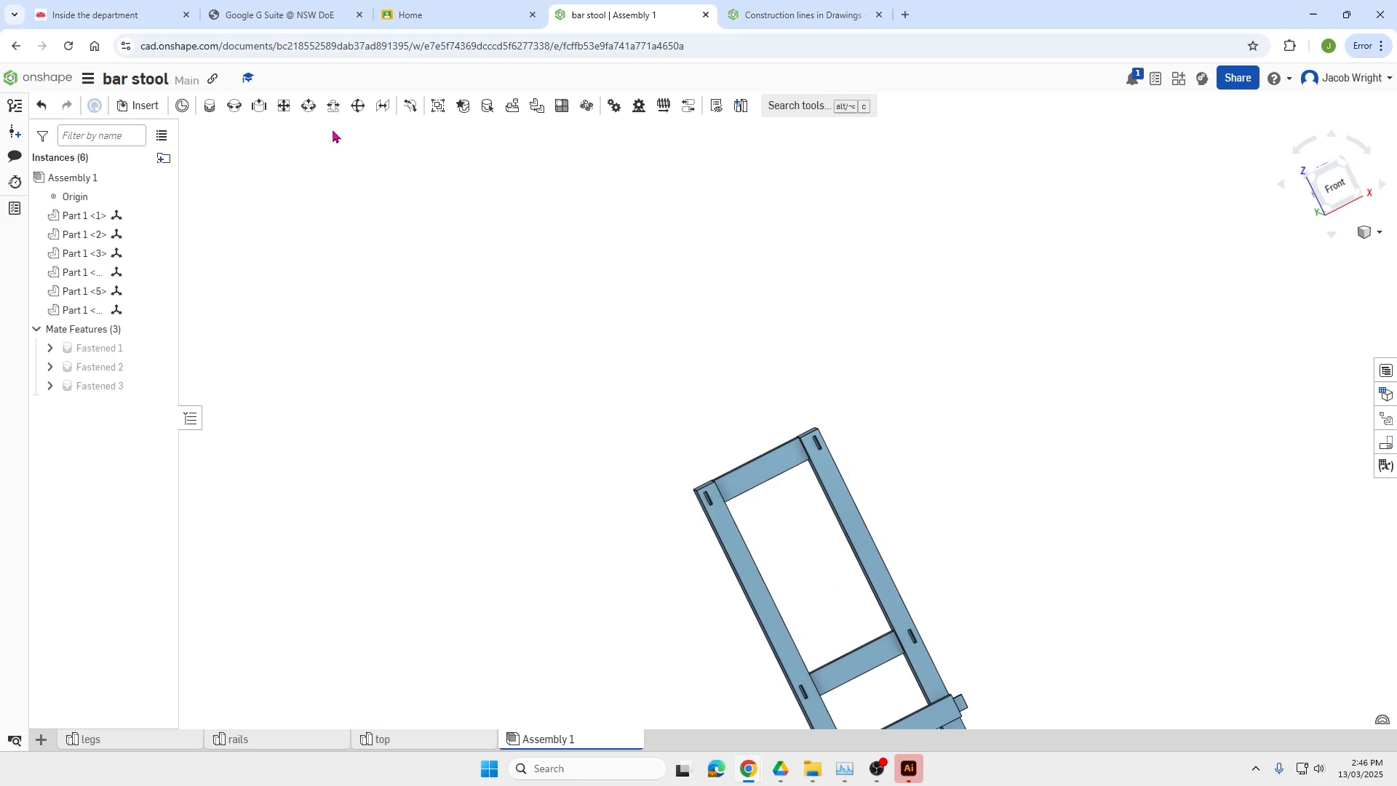
# Move the two unattached rails clear of the joined frame, into the open space to the left of its legs.
pyautogui.click(1318, 185)
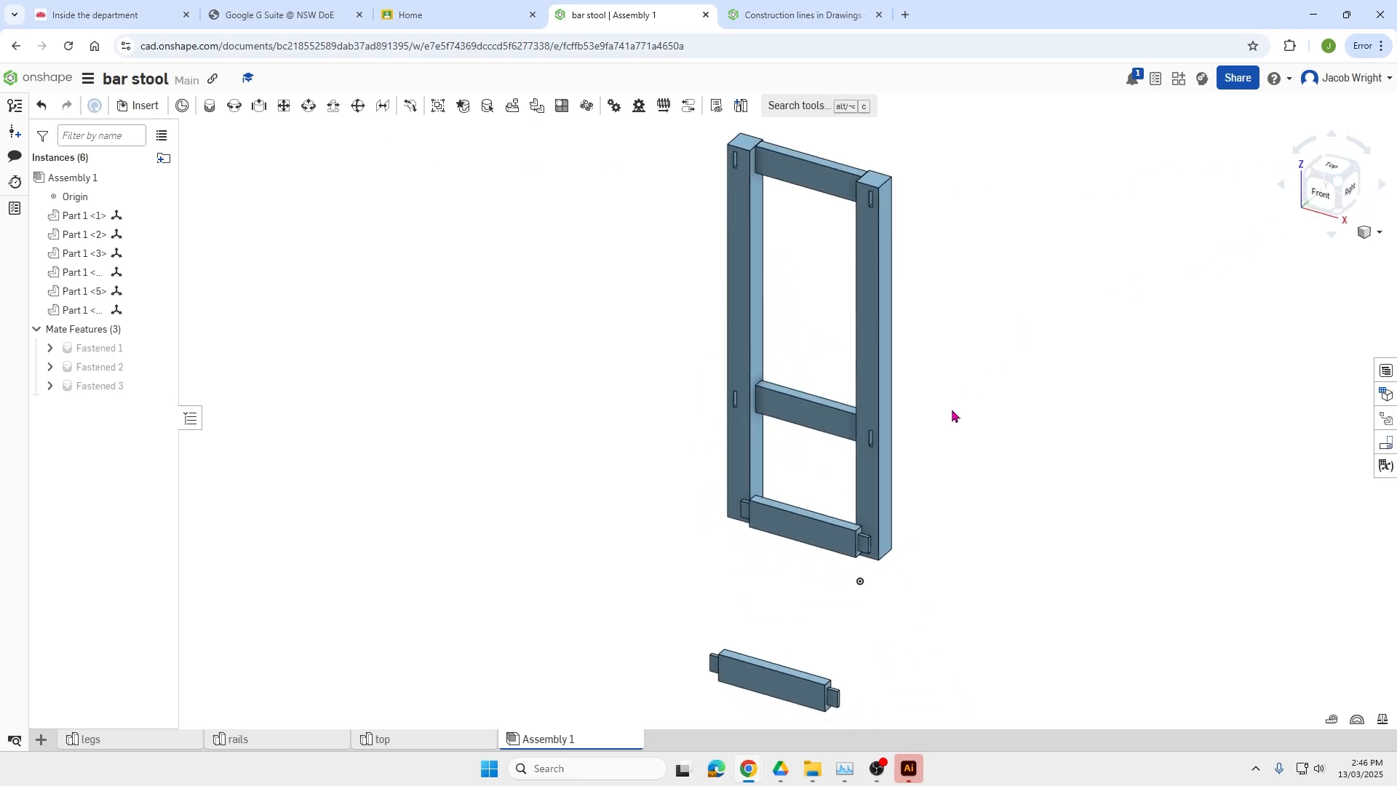
pyautogui.moveTo(808, 532); pyautogui.dragTo(430, 407)
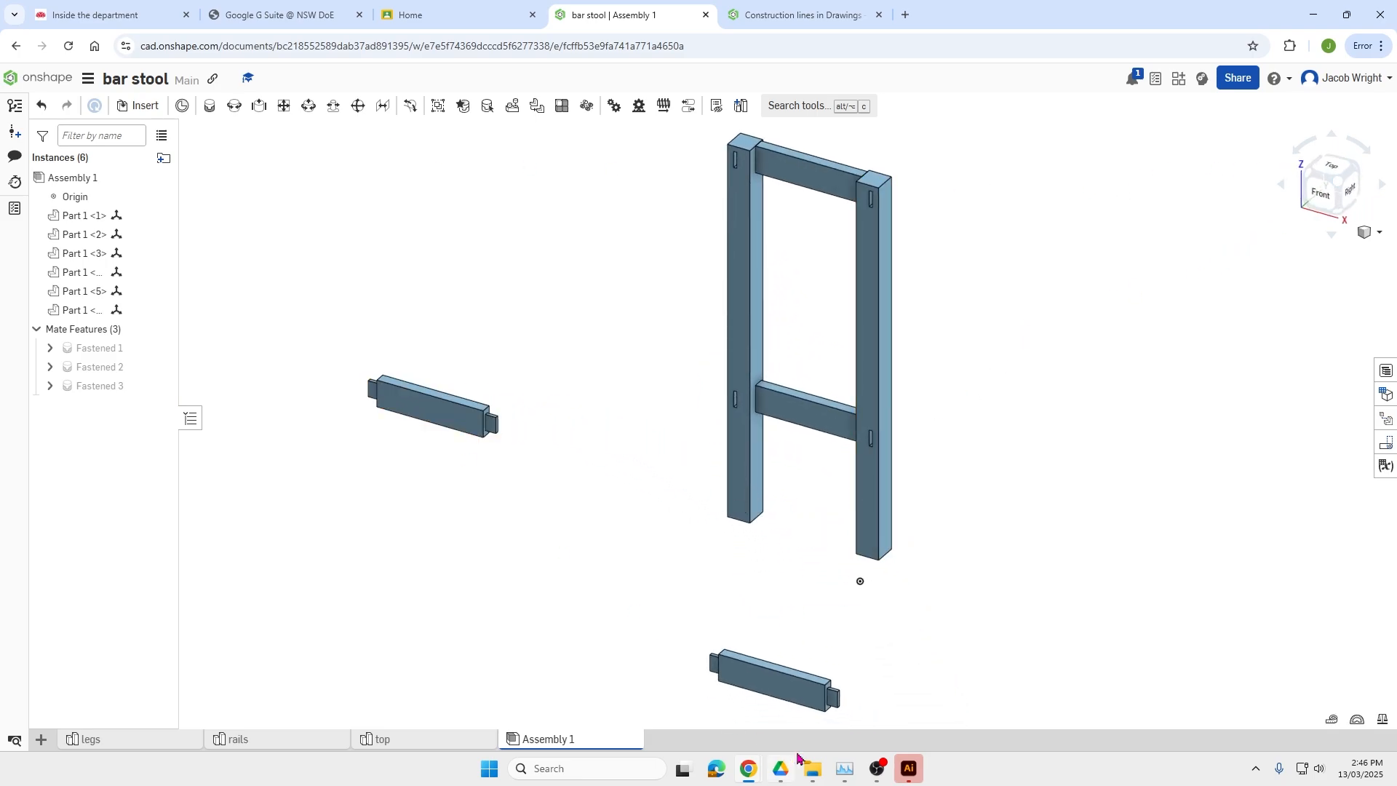
pyautogui.moveTo(762, 682); pyautogui.dragTo(504, 301)
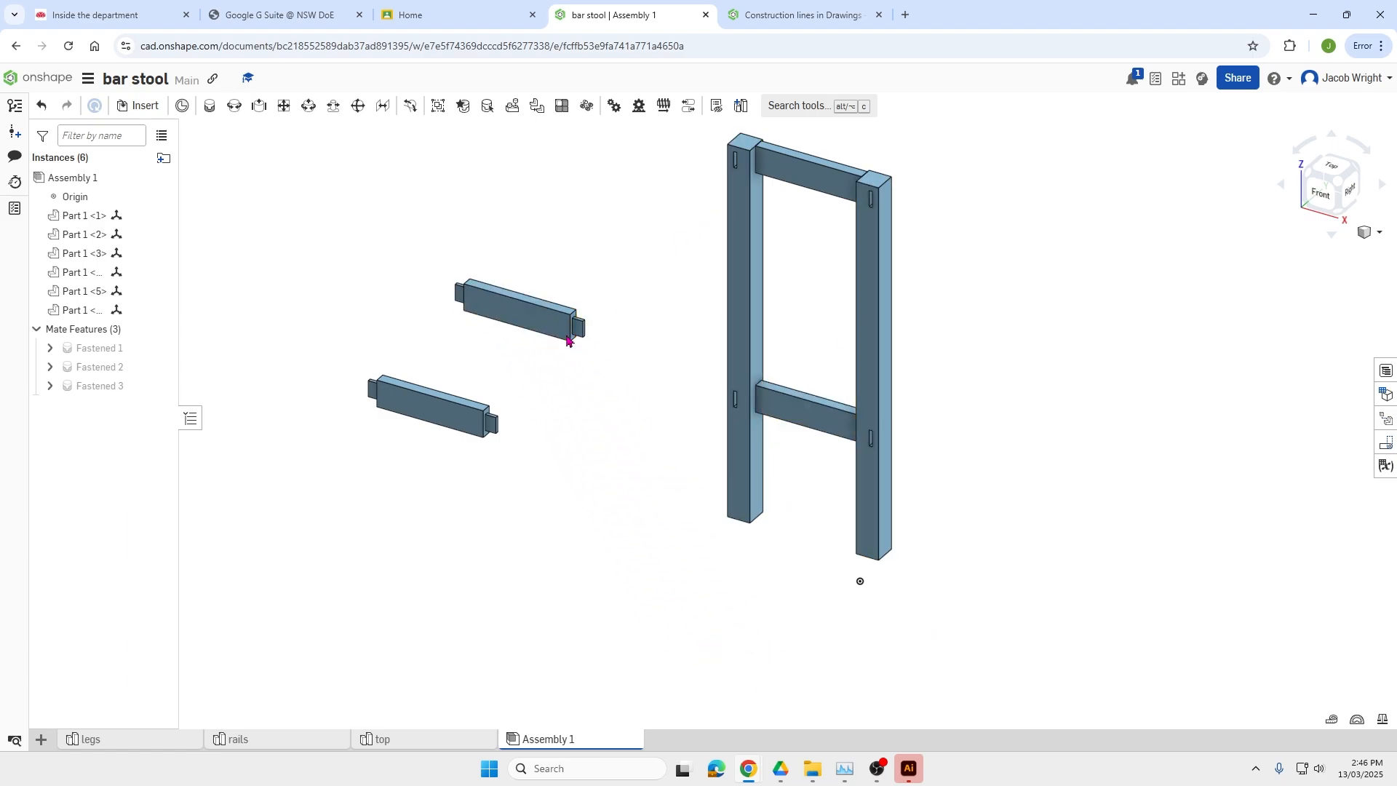
# Insert two more legs into the open space in front of the joined frame, below the loose rails.
pyautogui.scroll(-1, 599, 429)
pyautogui.scroll(-1, 600, 430)
pyautogui.click(139, 106)
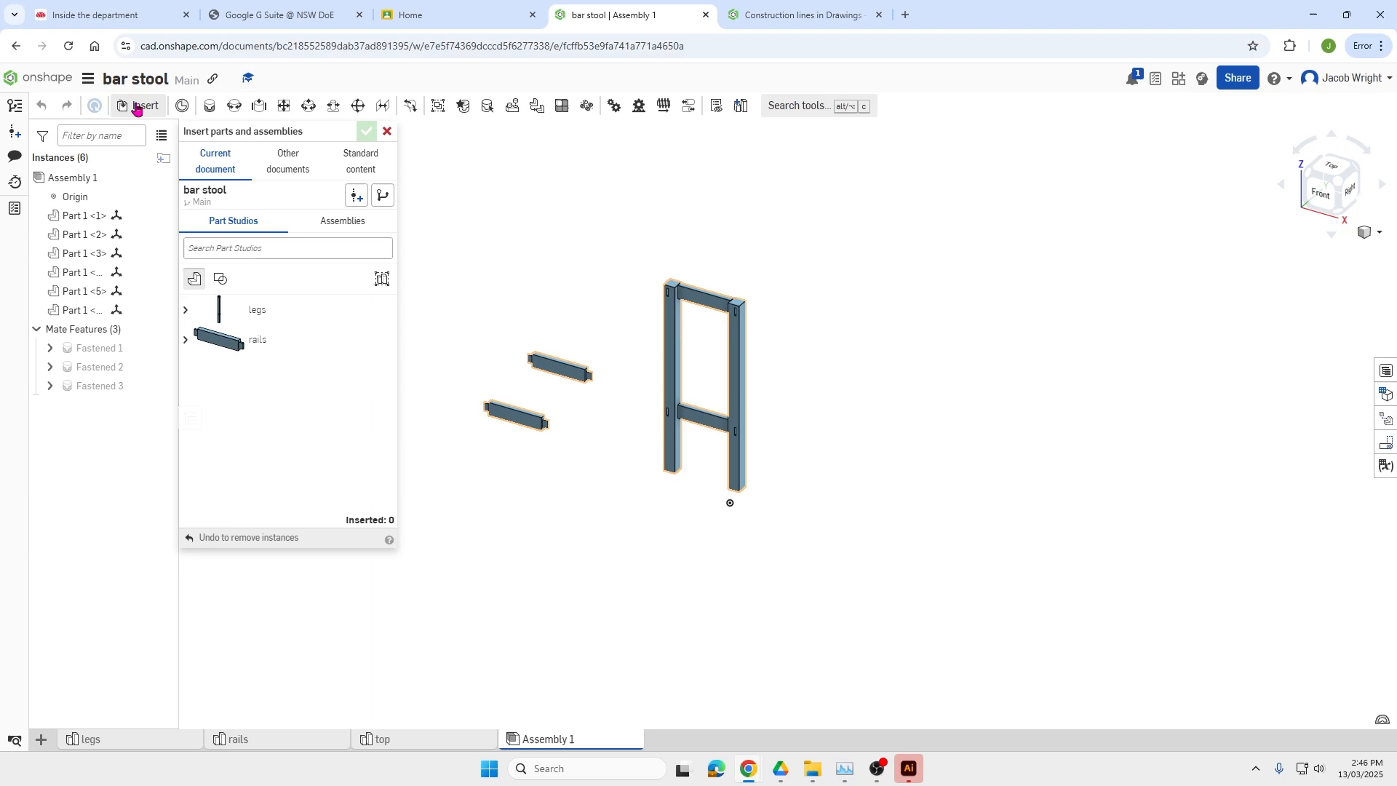
pyautogui.click(218, 310)
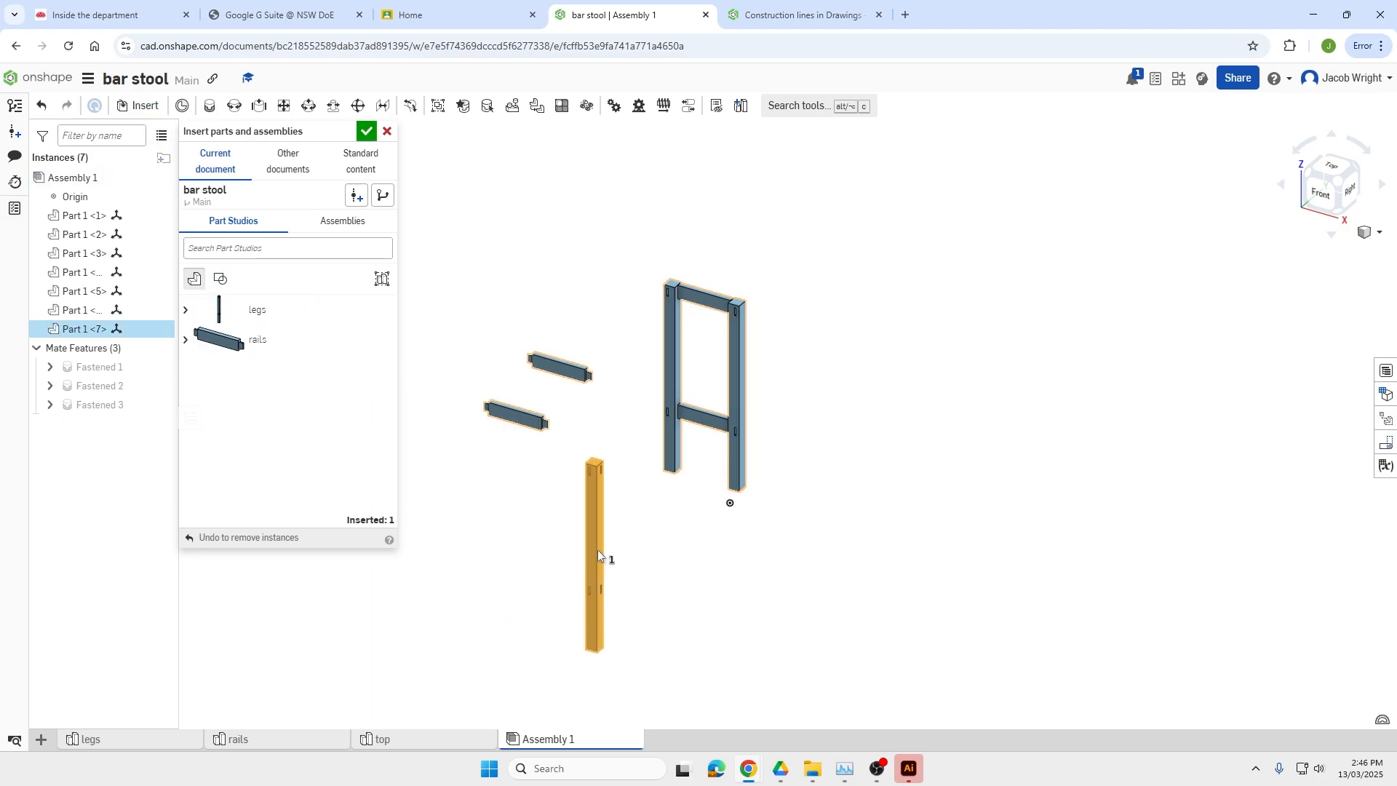
pyautogui.click(607, 543)
pyautogui.click(257, 313)
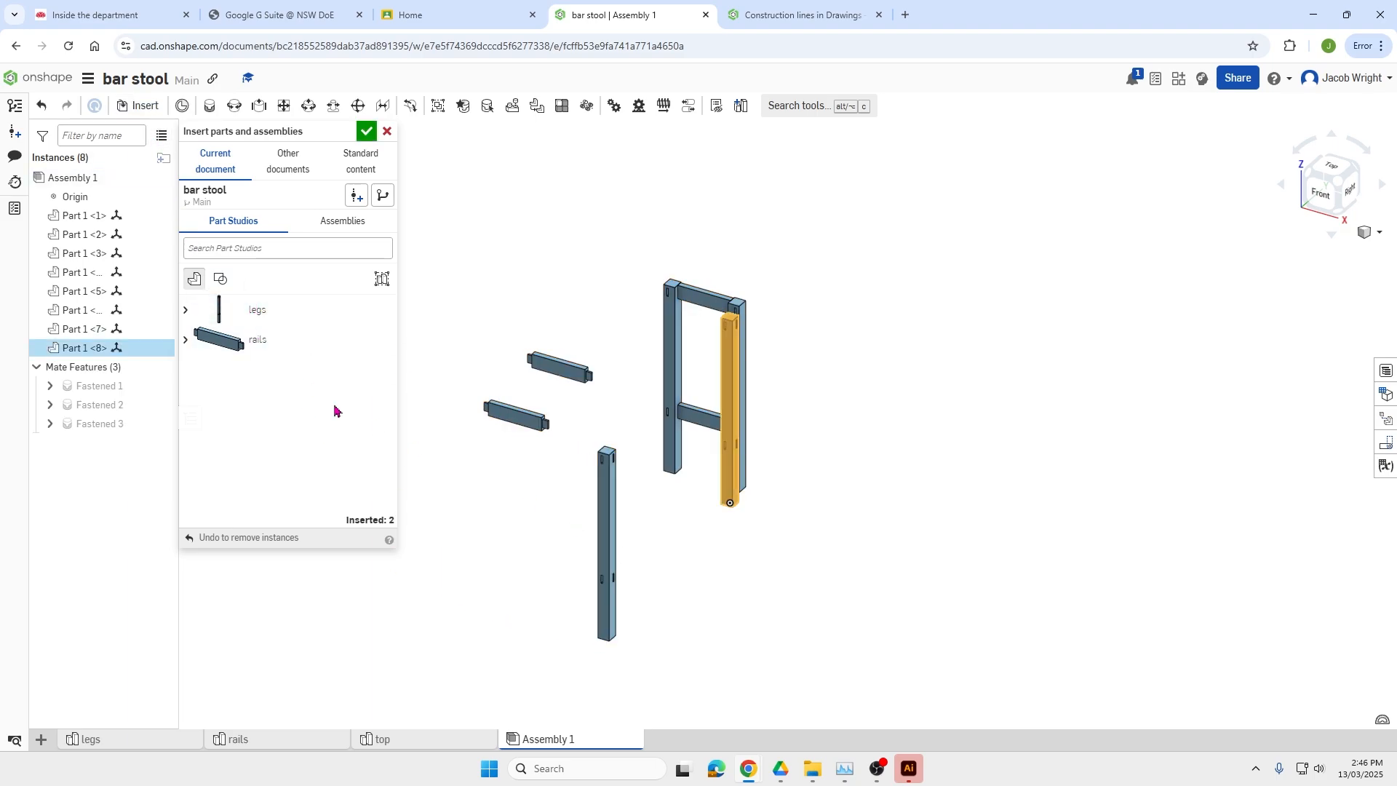
pyautogui.click(521, 520)
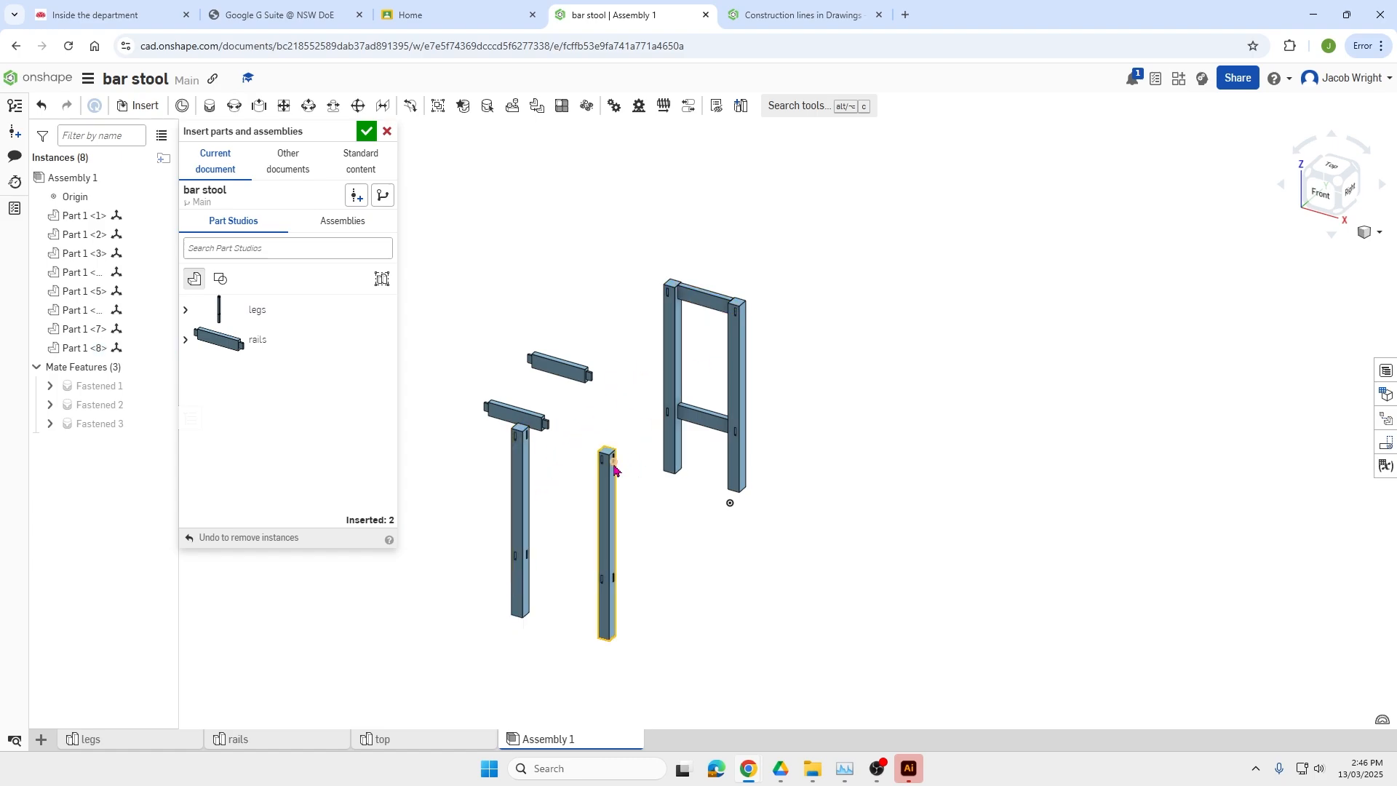
pyautogui.click(366, 131)
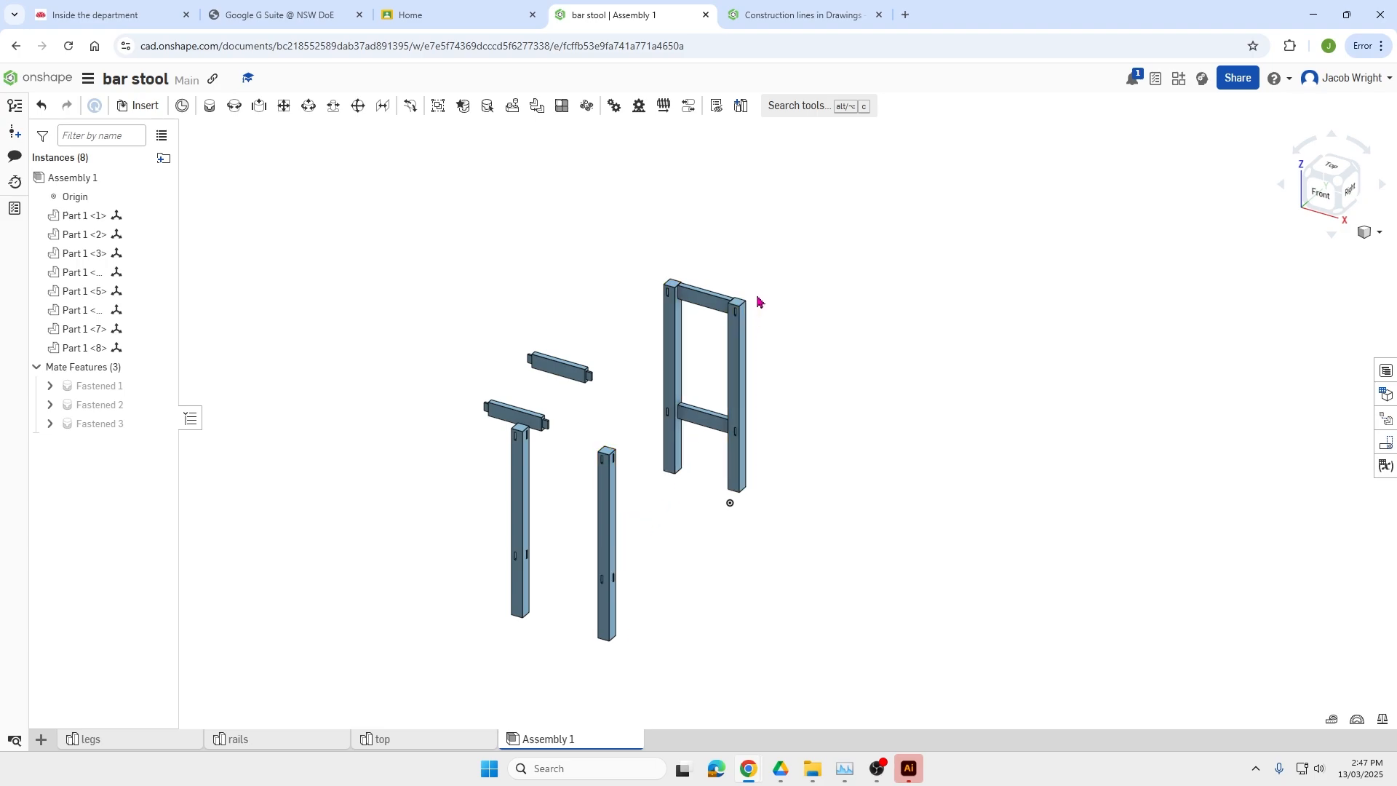
# Rotate the loose leg nearer the joined frame 180 degrees about its vertical axis and deselect it.
pyautogui.click(607, 509)
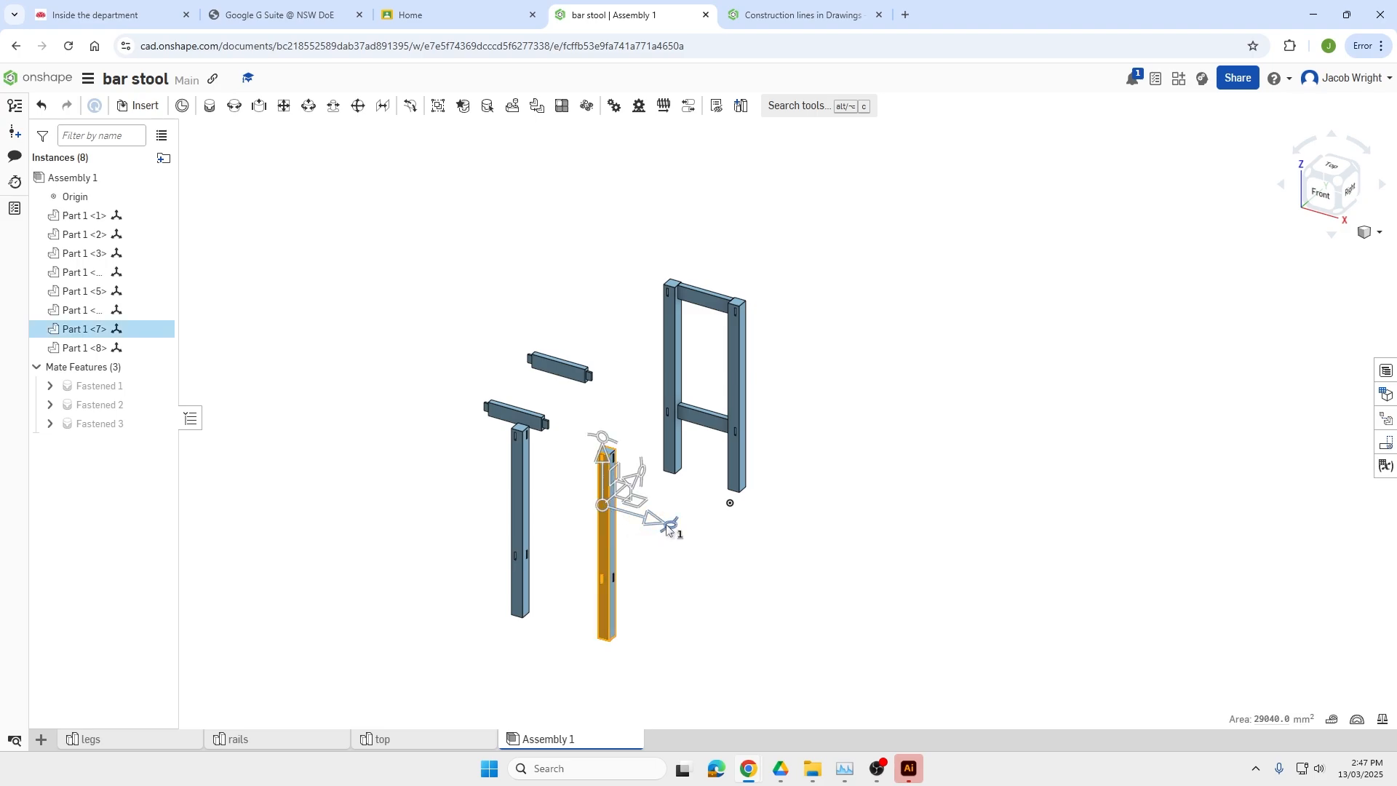
pyautogui.moveTo(667, 527); pyautogui.dragTo(542, 482)
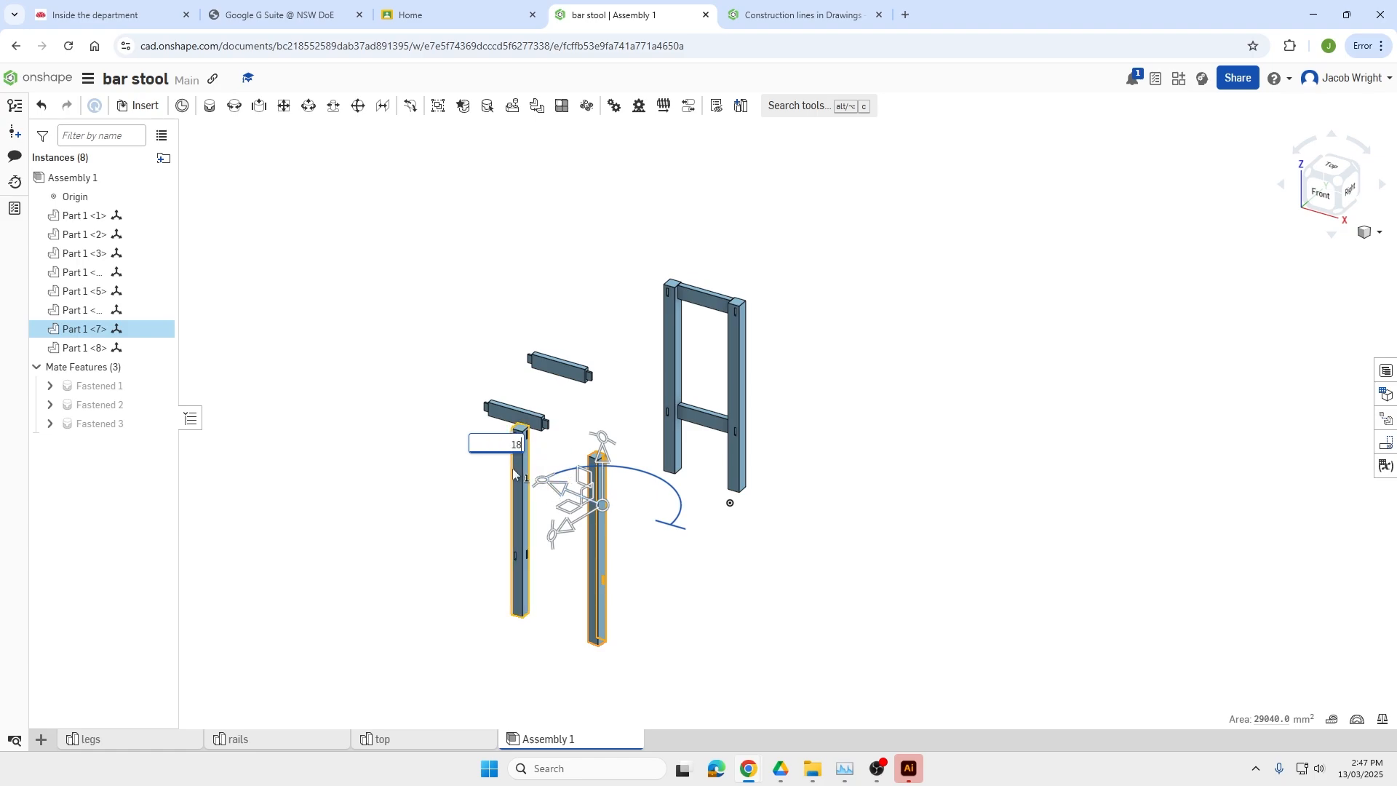
pyautogui.press('Return')
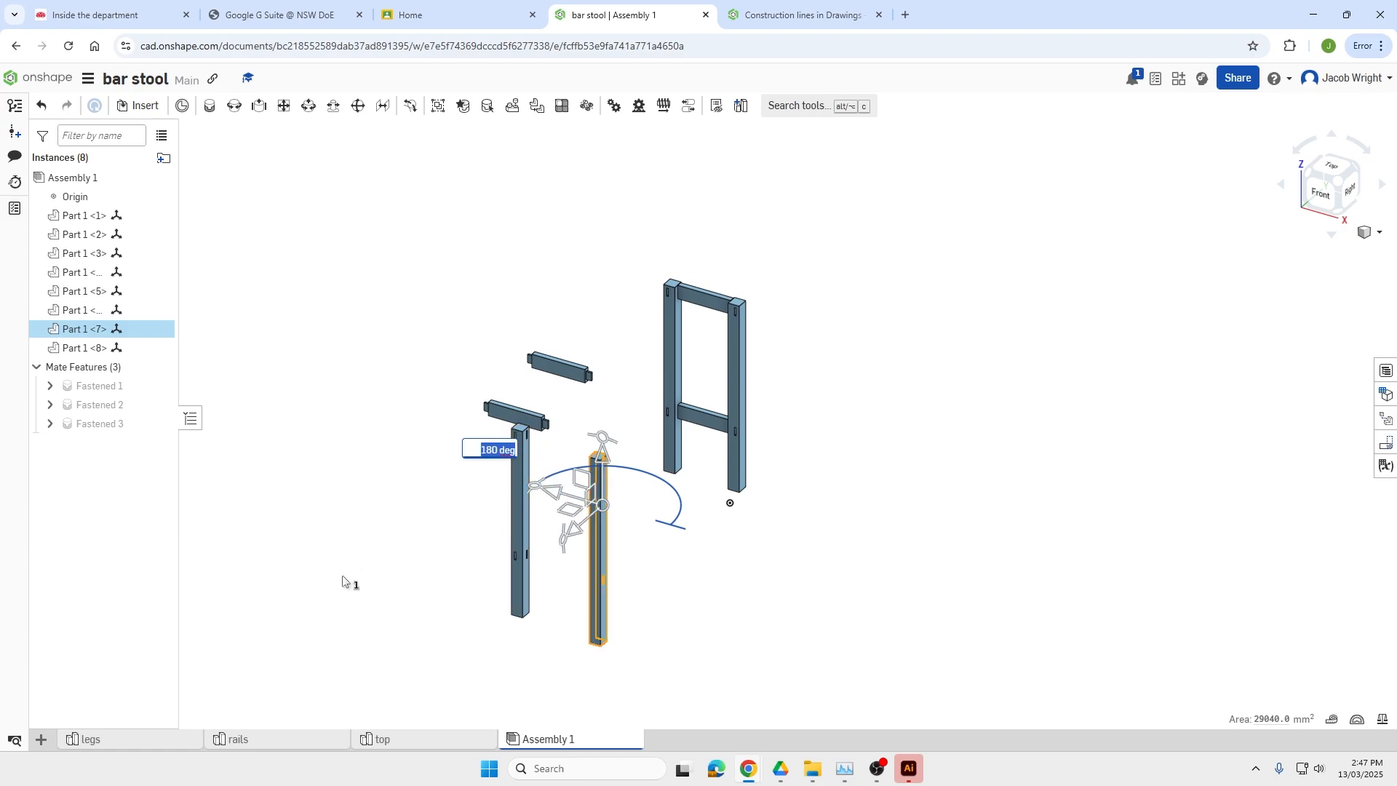
pyautogui.press('Escape')
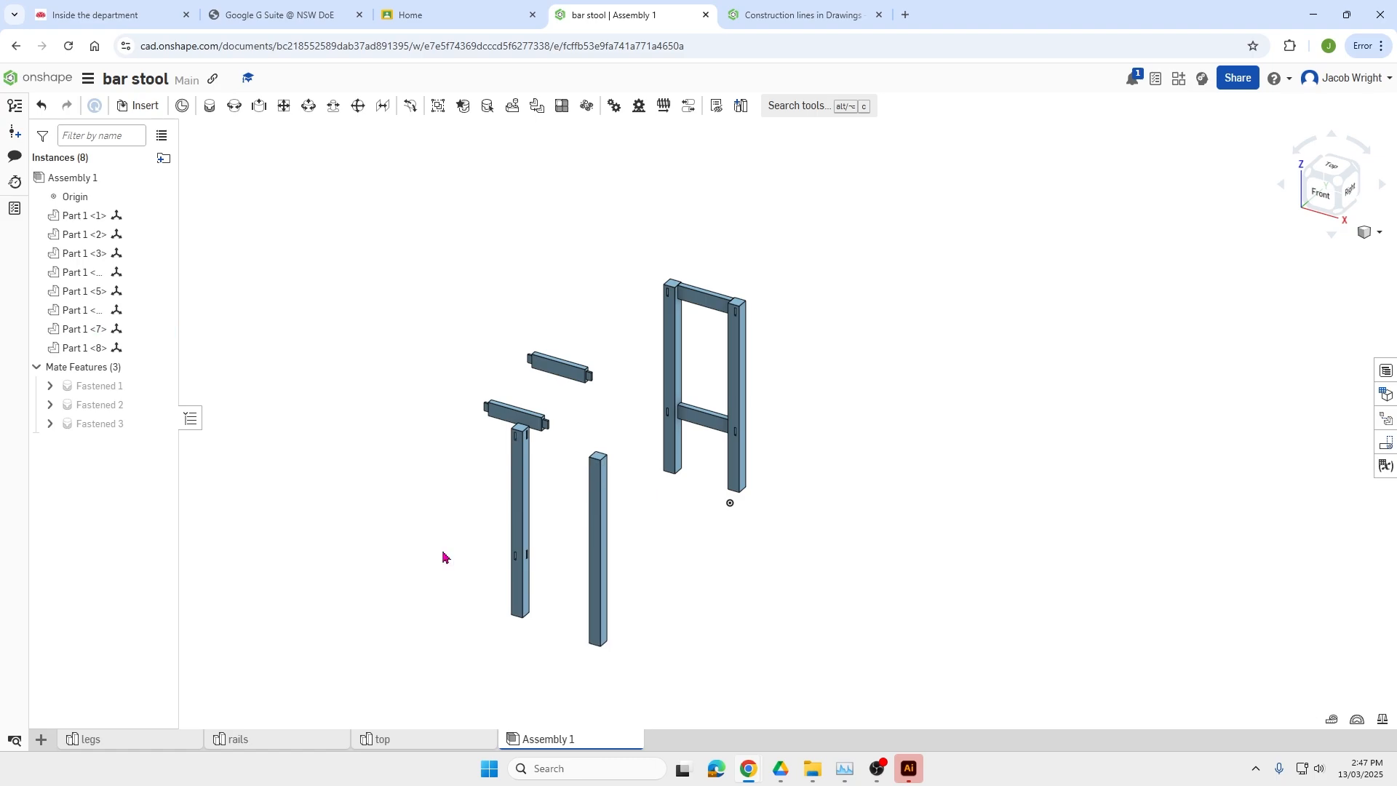
# Rotate the other loose leg 90 degrees about its vertical axis and deselect it.
pyautogui.click(518, 503)
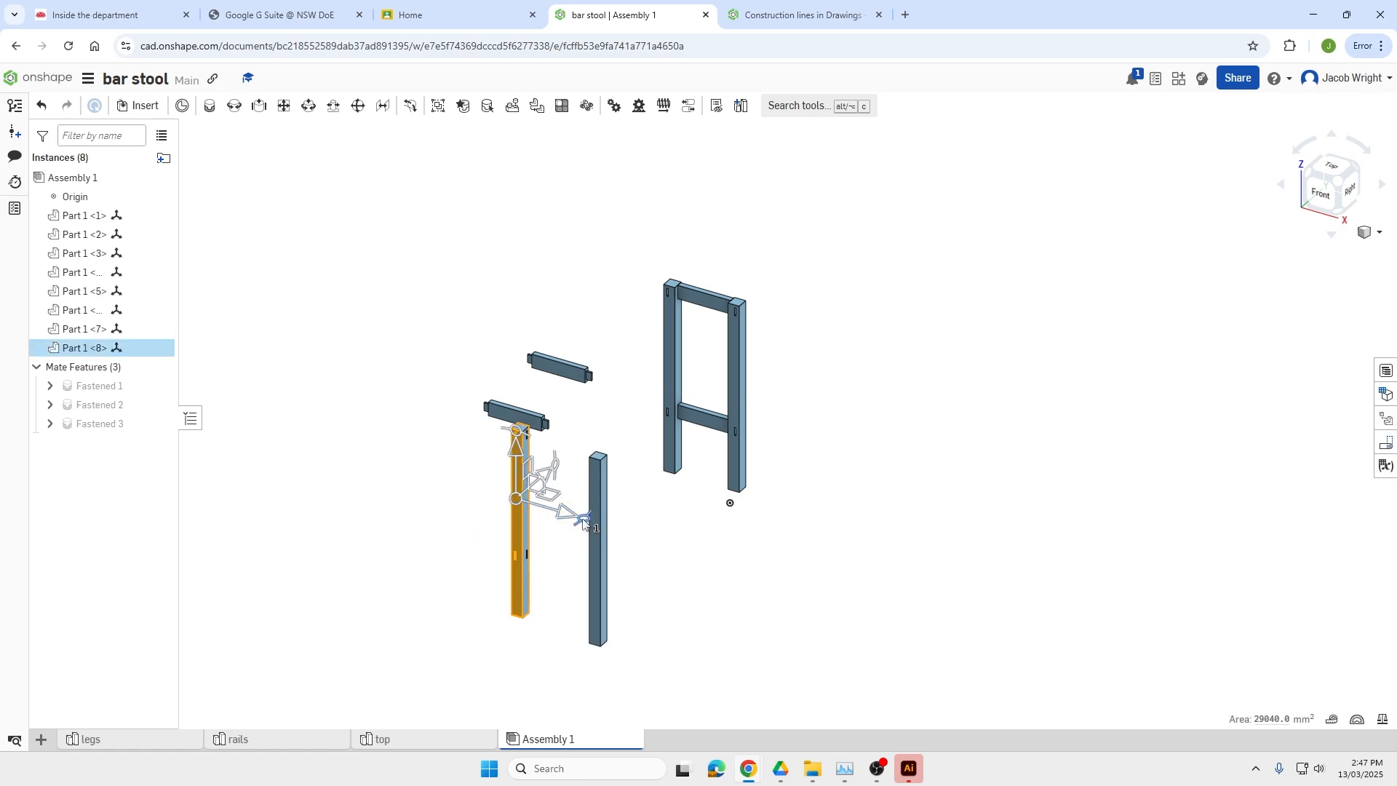
pyautogui.moveTo(585, 522); pyautogui.dragTo(588, 490)
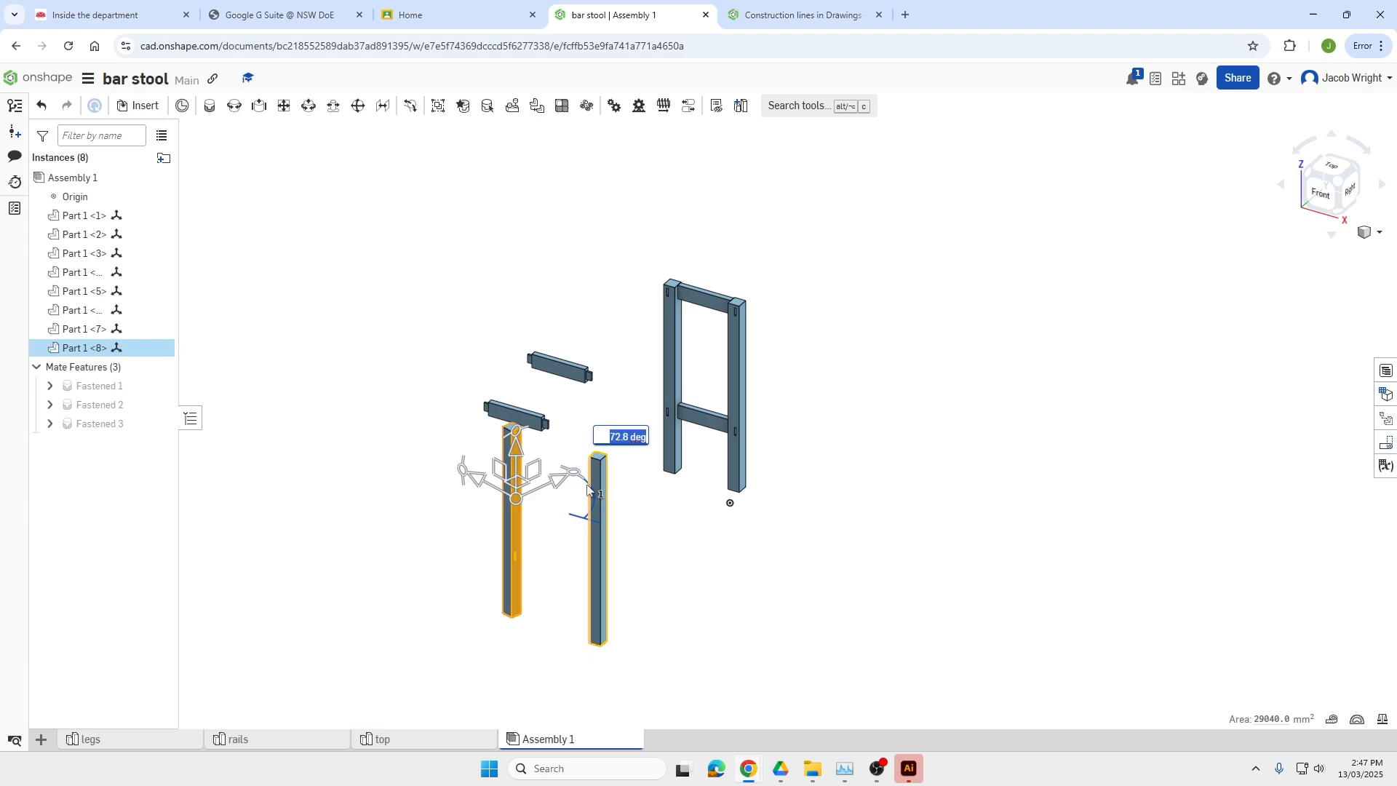
pyautogui.press('Return')
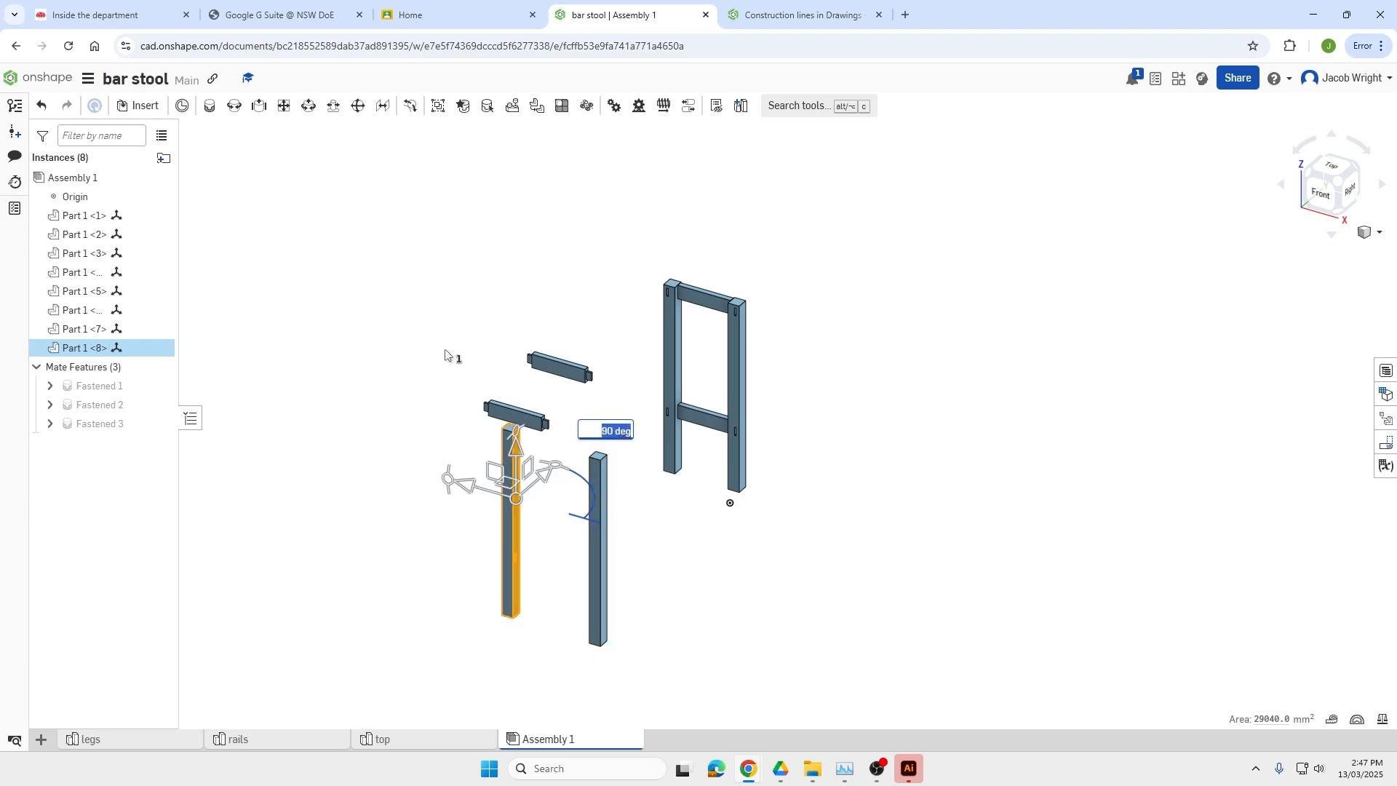
pyautogui.click(331, 269)
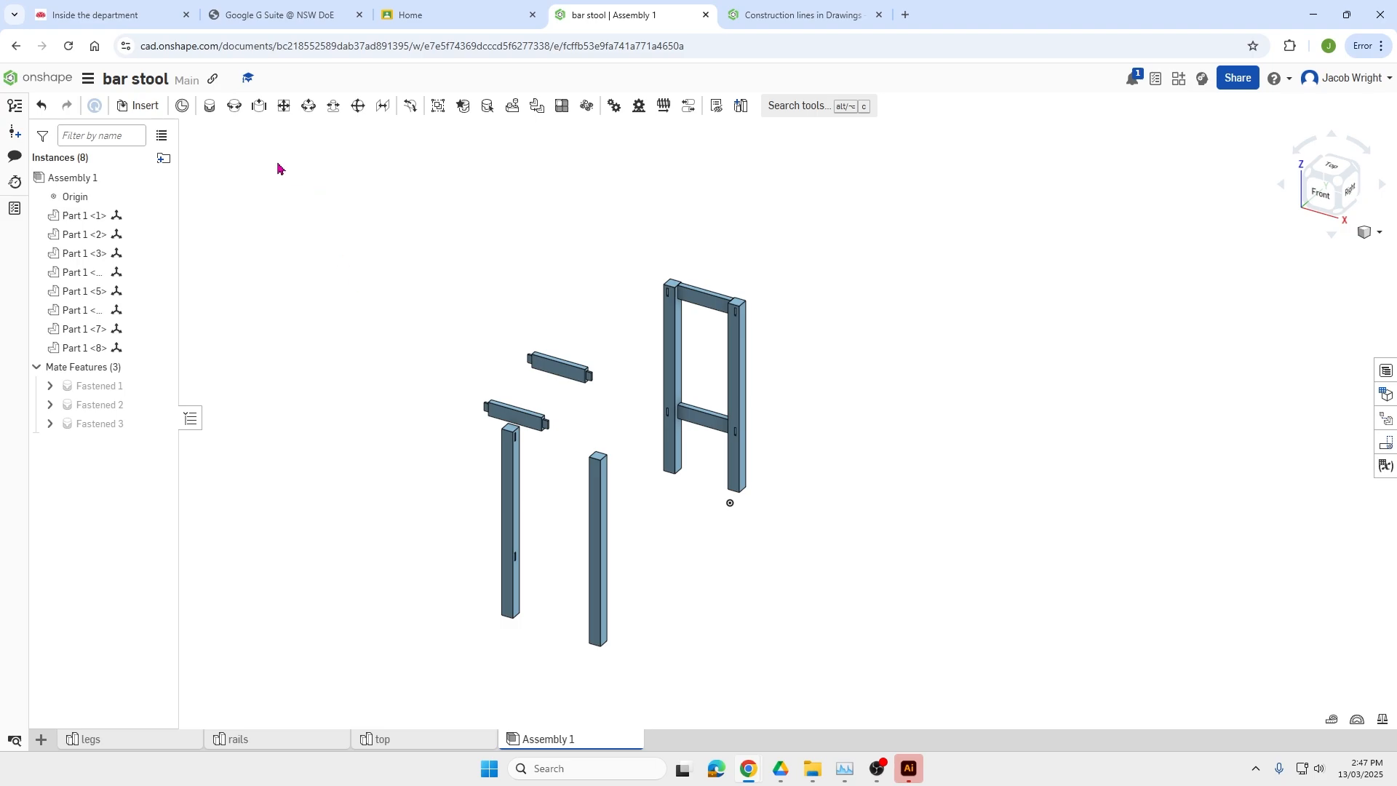
# Fasten the lower loose rail's right tenon shoulder corner to the upper front corner of the new right leg's upper left-face mortise.
pyautogui.click(211, 108)
pyautogui.scroll(5, 557, 418)
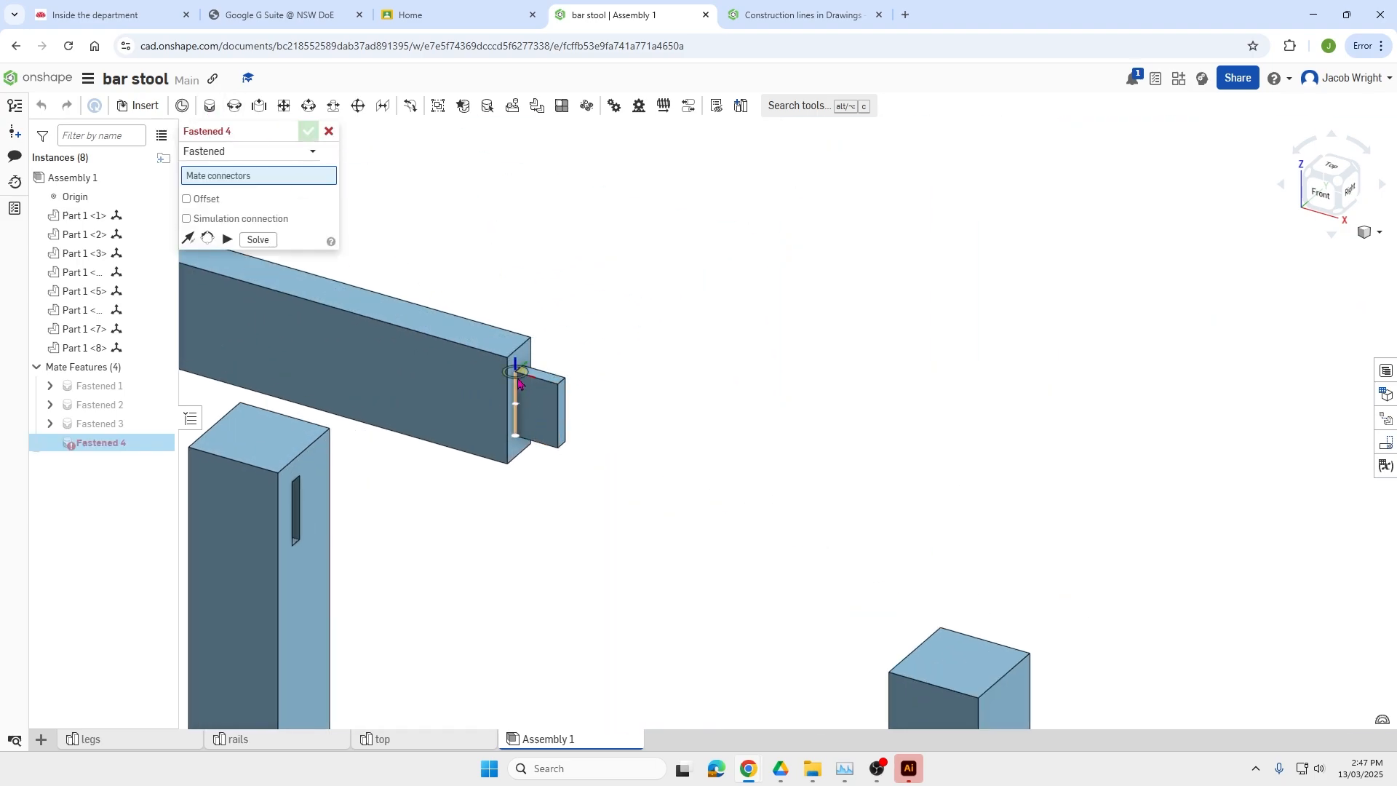
pyautogui.click(518, 383)
pyautogui.scroll(-8, 555, 475)
pyautogui.moveTo(633, 605); pyautogui.dragTo(779, 604, button='right')
pyautogui.scroll(6, 803, 599)
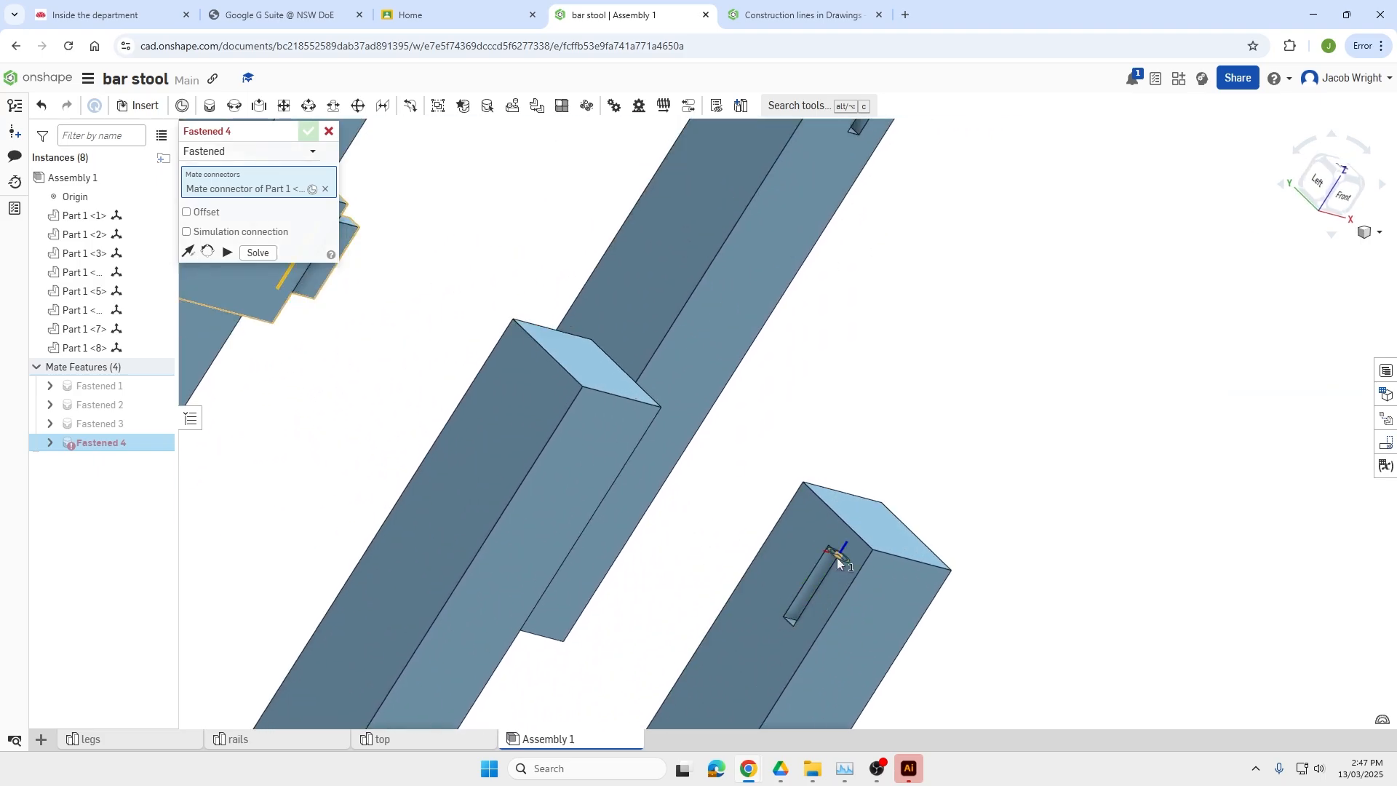
pyautogui.click(837, 557)
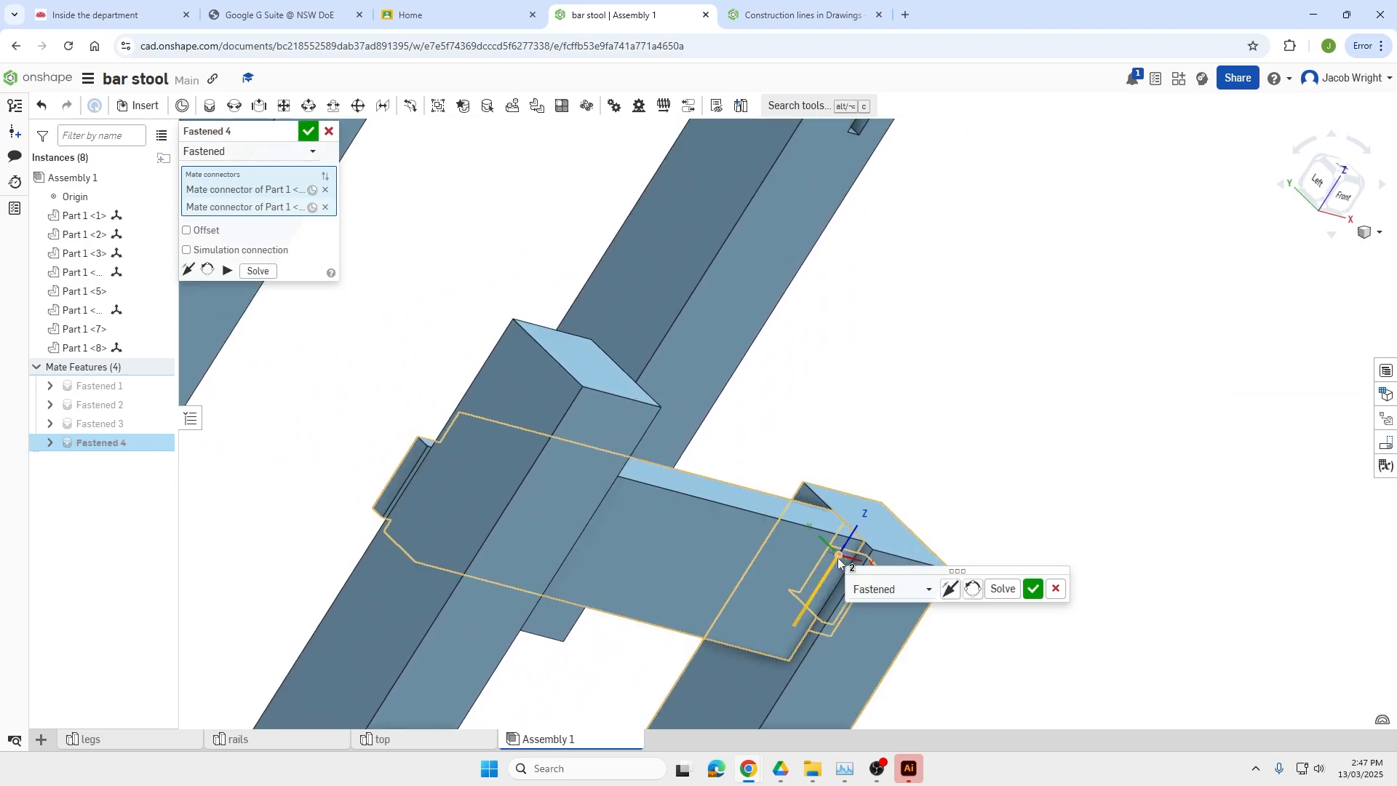
pyautogui.click(1034, 589)
# Fasten the remaining loose rail's right tenon shoulder corner to the upper front corner of the same leg's lower left-face mortise.
pyautogui.moveTo(1026, 580); pyautogui.dragTo(951, 511, button='right')
pyautogui.scroll(-5, 946, 517)
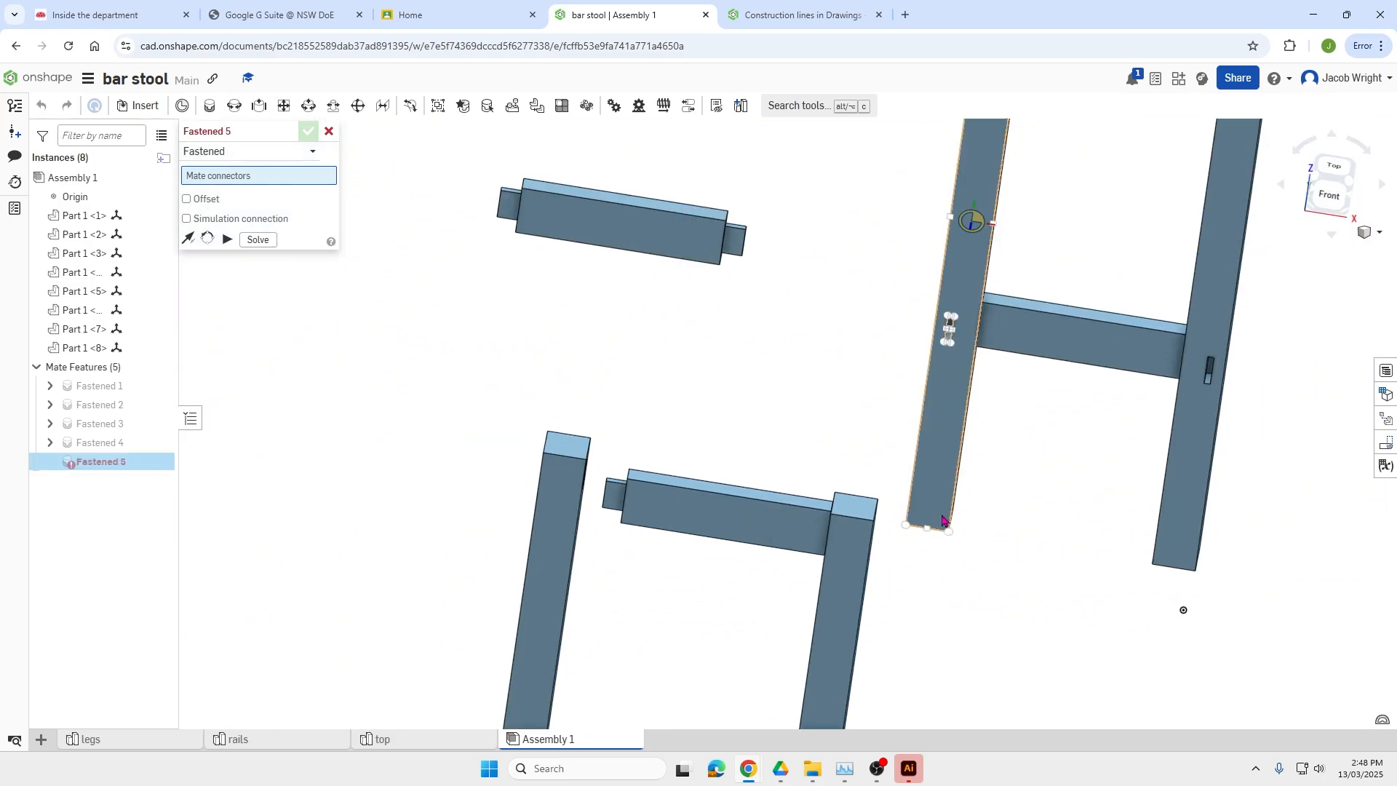
pyautogui.moveTo(749, 542); pyautogui.dragTo(719, 515, button='right')
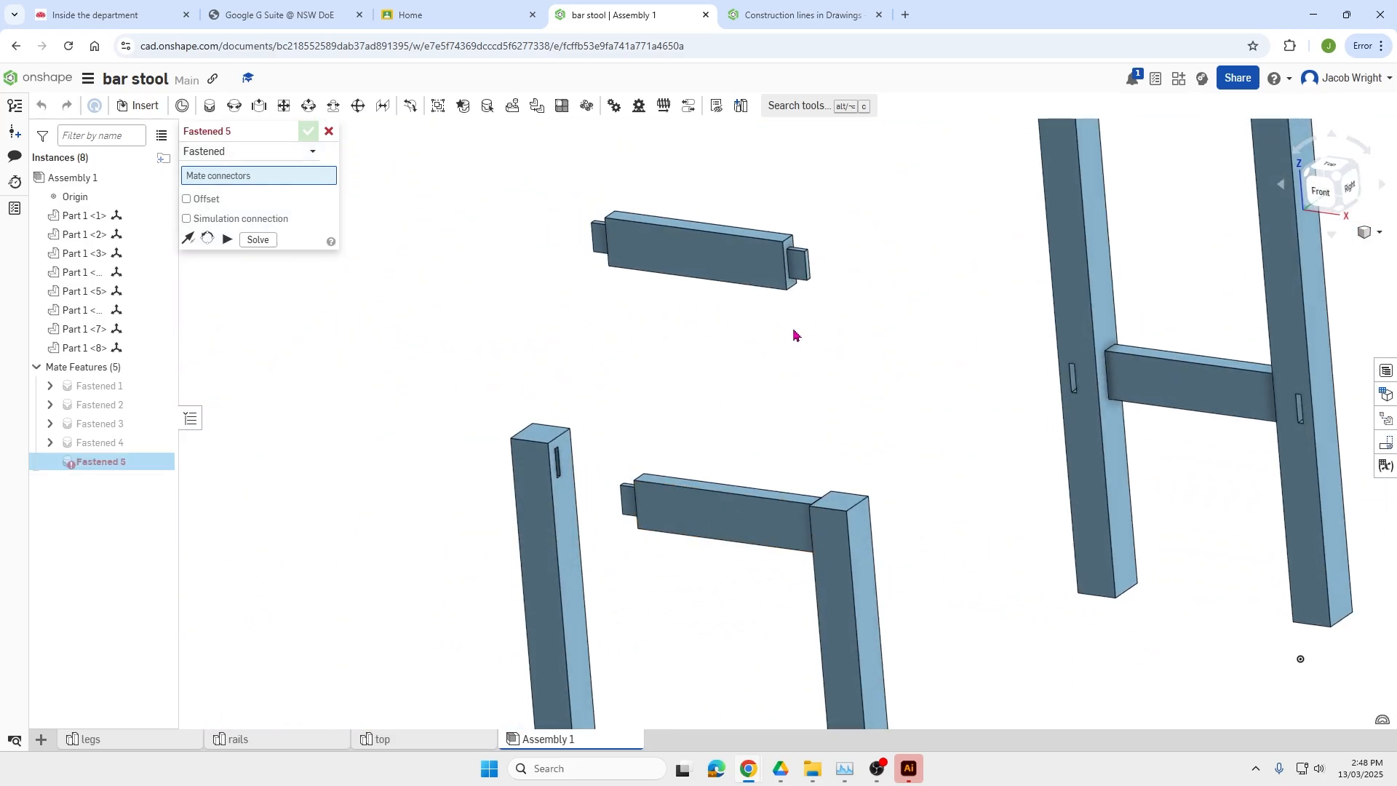
pyautogui.scroll(5, 800, 284)
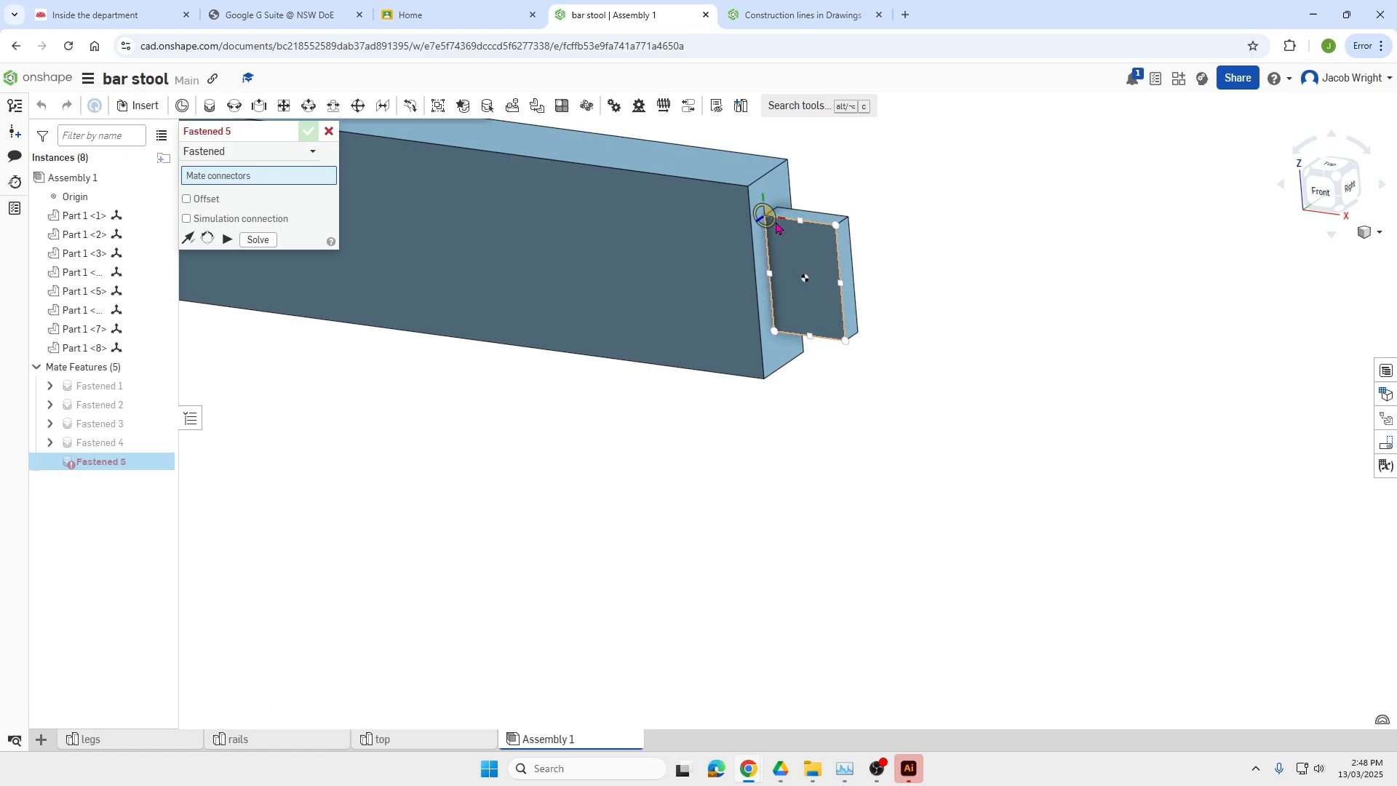
pyautogui.click(768, 219)
pyautogui.scroll(-10, 817, 499)
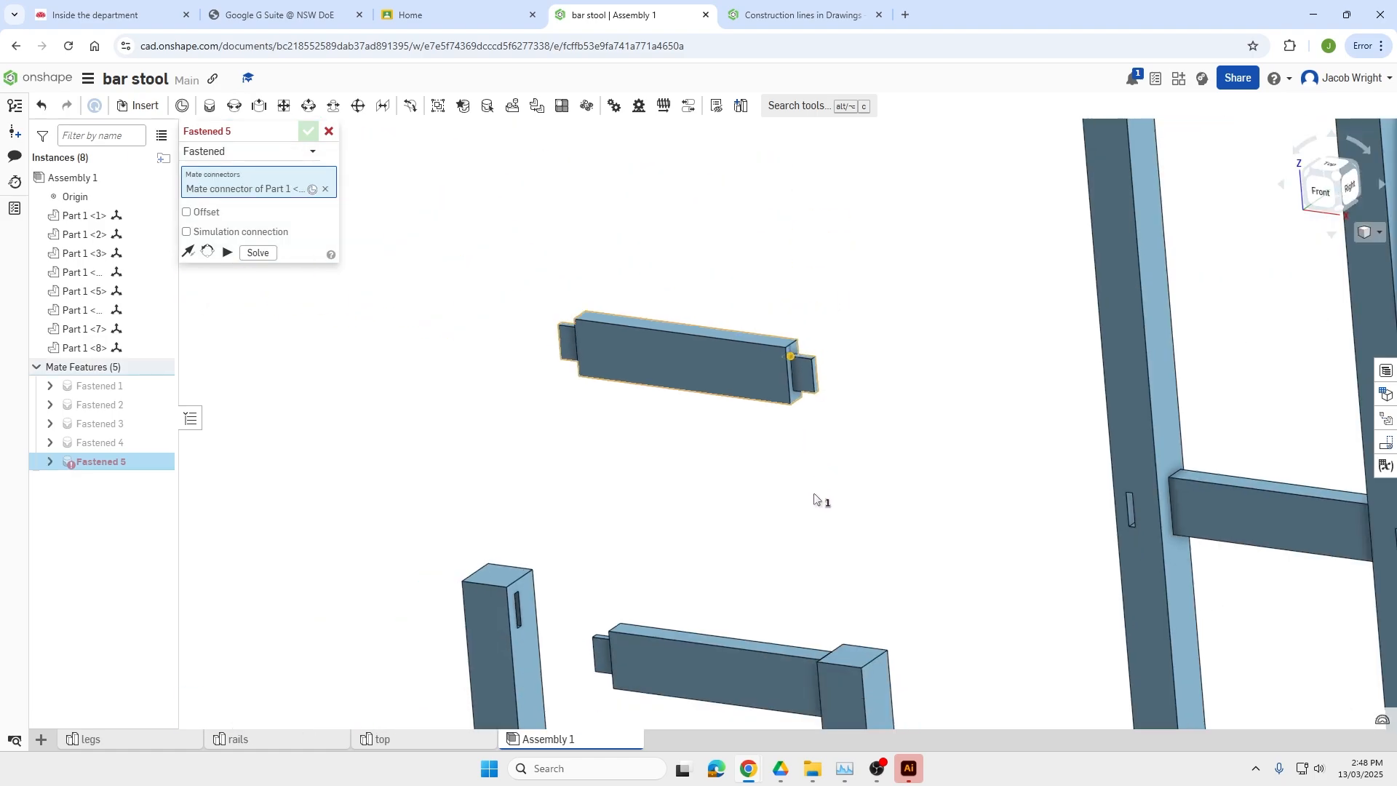
pyautogui.scroll(5, 801, 695)
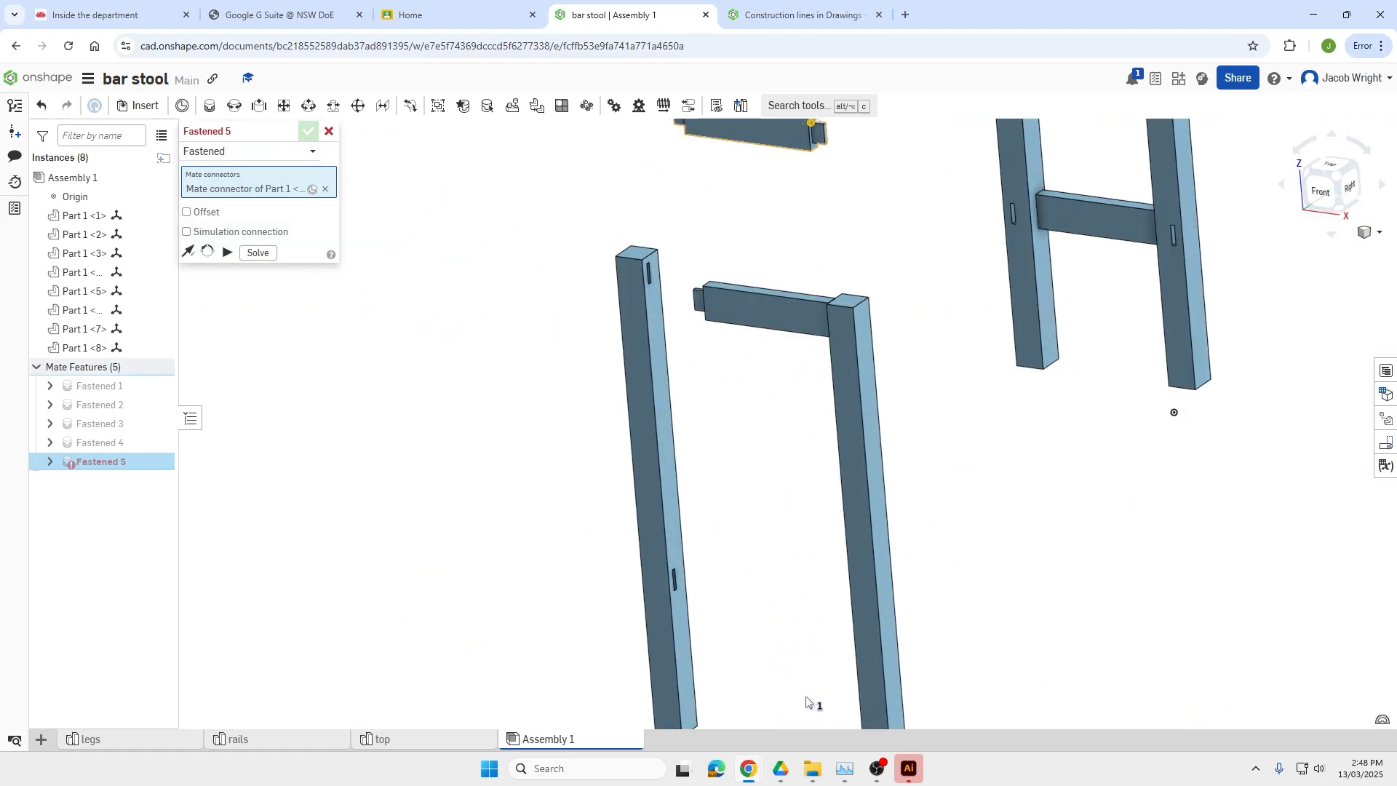
pyautogui.moveTo(807, 700); pyautogui.dragTo(882, 697, button='right')
pyautogui.scroll(10, 874, 635)
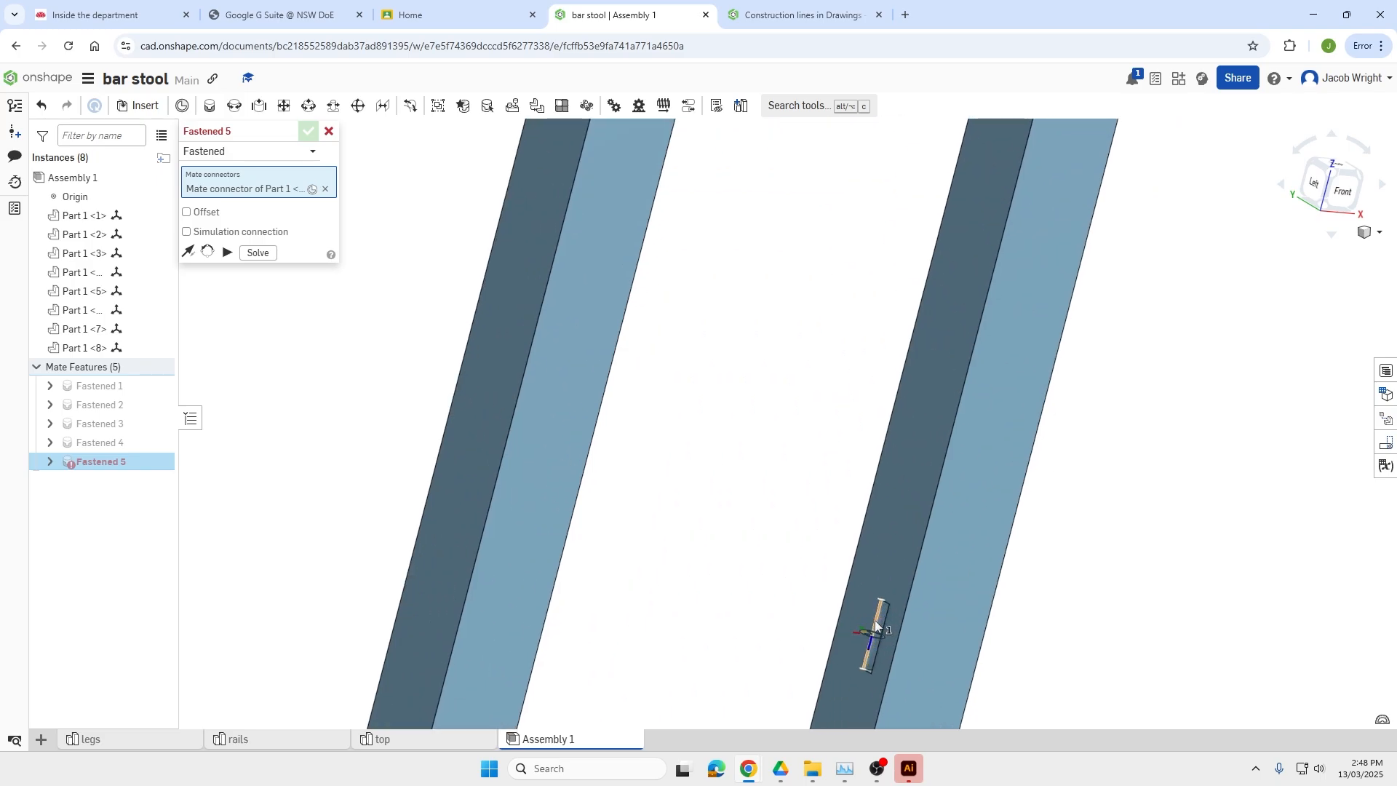
pyautogui.click(919, 575)
pyautogui.scroll(-5, 918, 586)
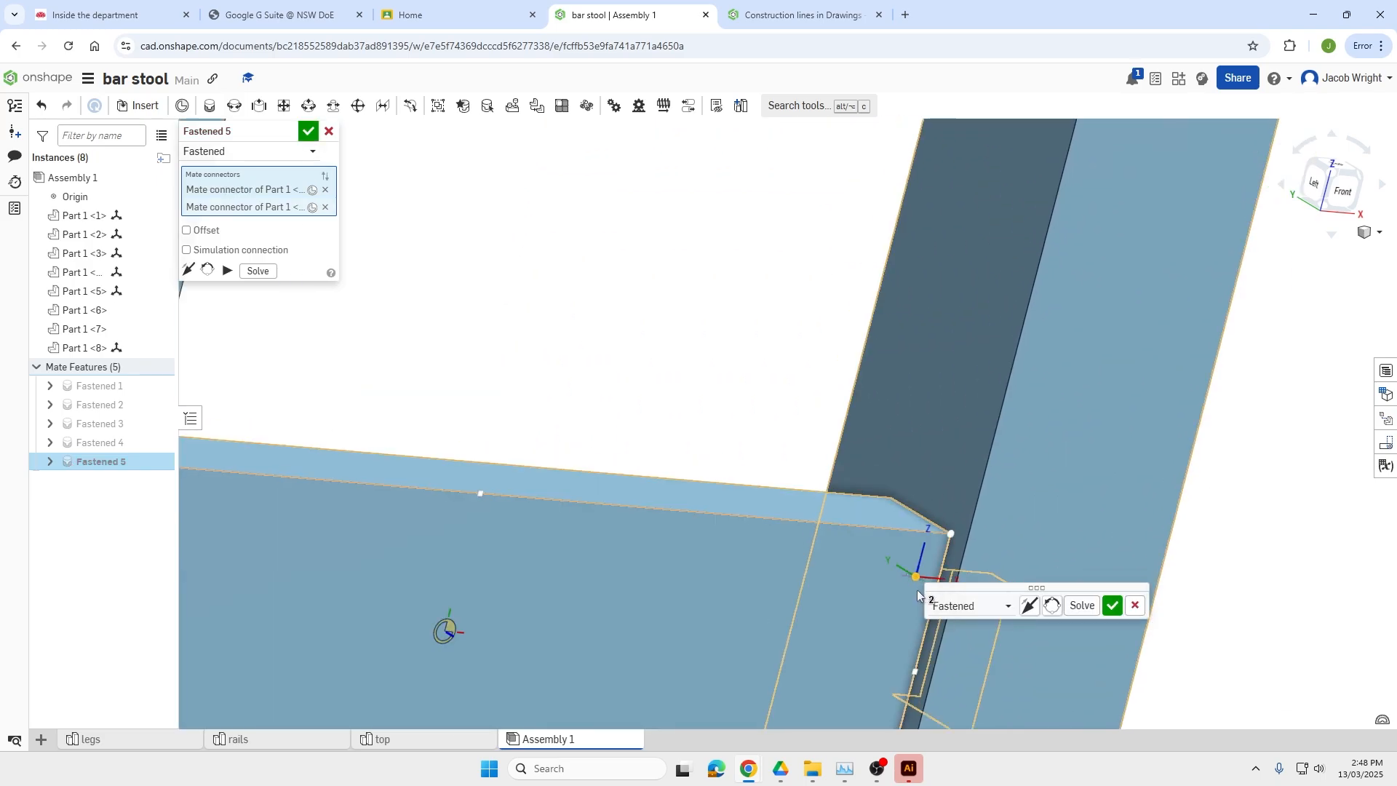
pyautogui.click(1113, 606)
# Fasten the upper front corner of the new left leg's upper mortise to the top rail's free tenon shoulder corner, and leave the new empty mate.
pyautogui.moveTo(1110, 589); pyautogui.dragTo(914, 424, button='right')
pyautogui.scroll(-5, 910, 422)
pyautogui.scroll(10, 836, 282)
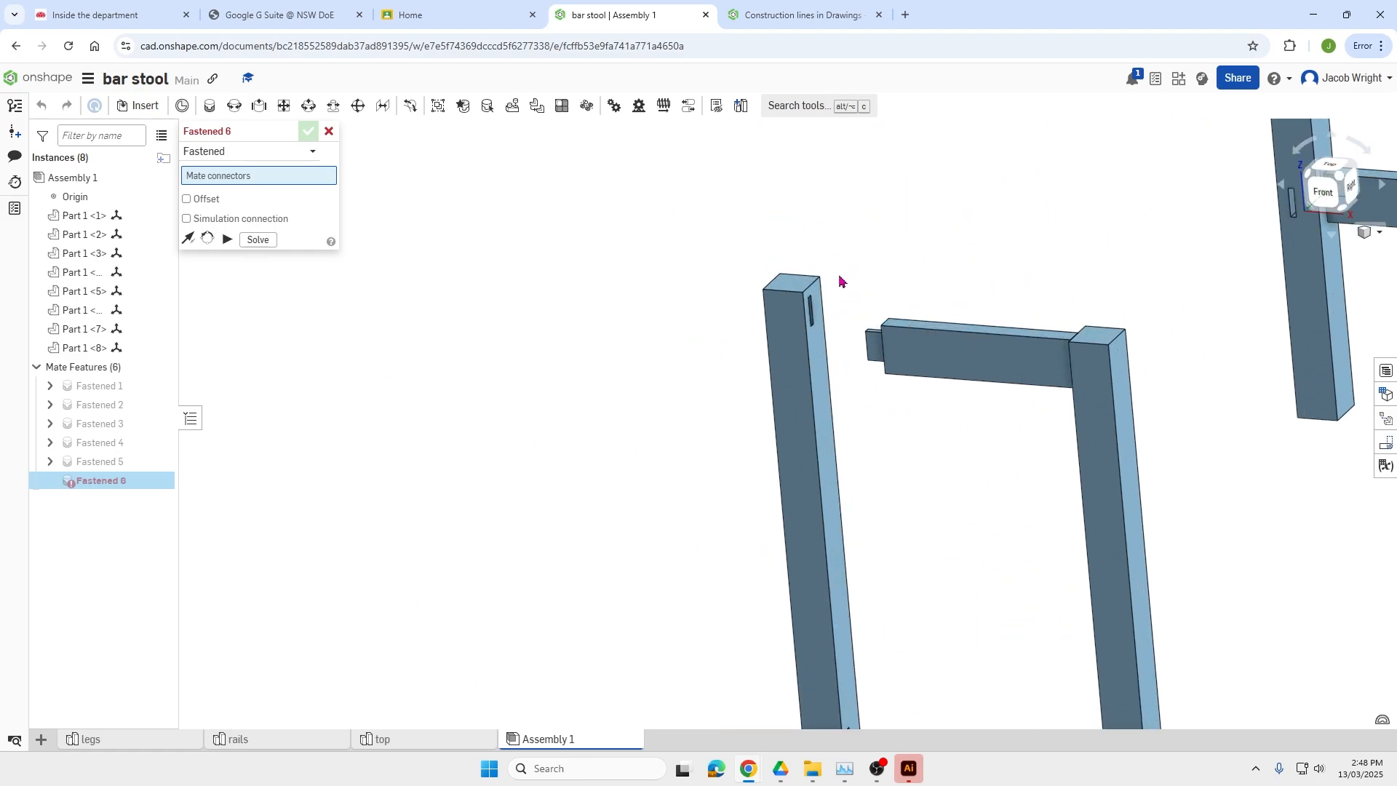
pyautogui.scroll(3, 759, 316)
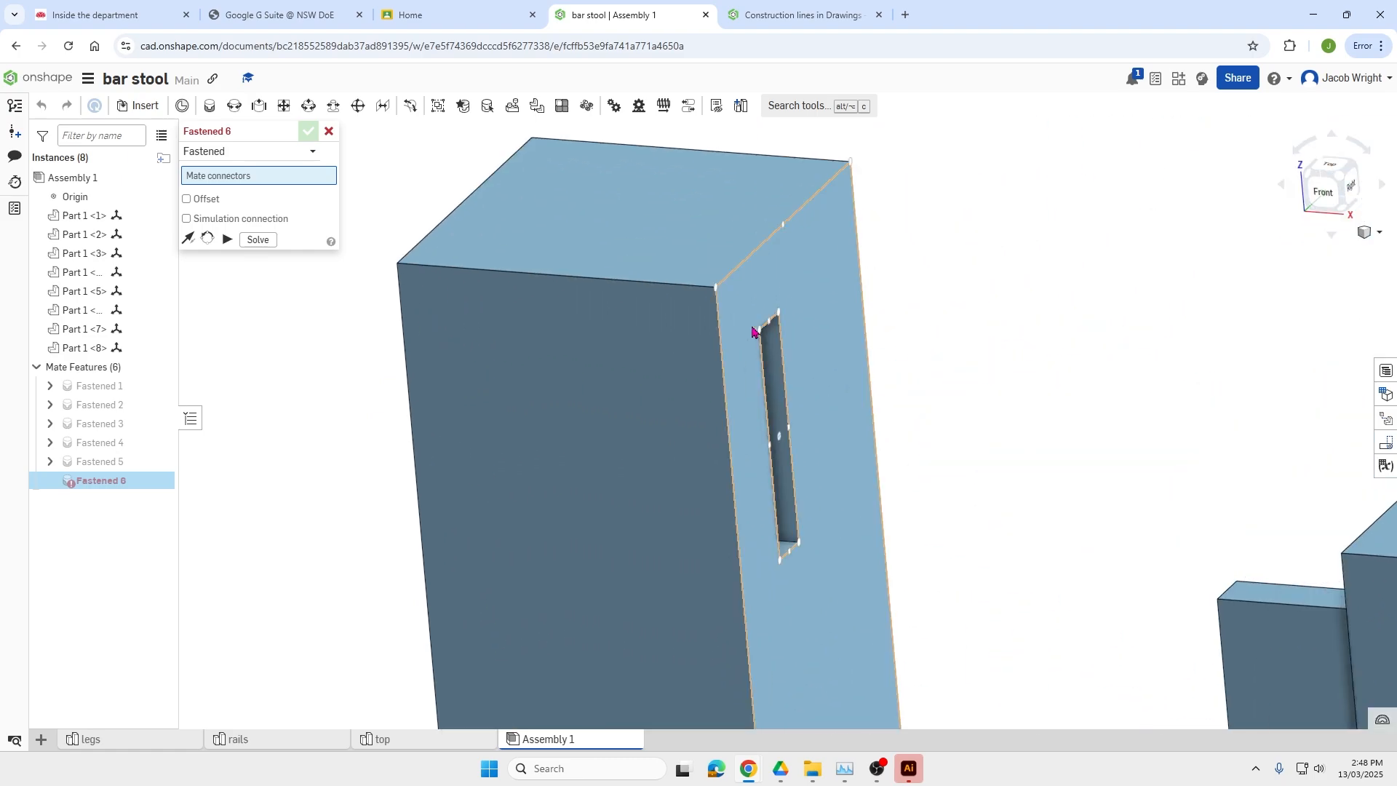
pyautogui.click(761, 329)
pyautogui.scroll(-5, 761, 329)
pyautogui.moveTo(888, 536); pyautogui.dragTo(946, 531, button='right')
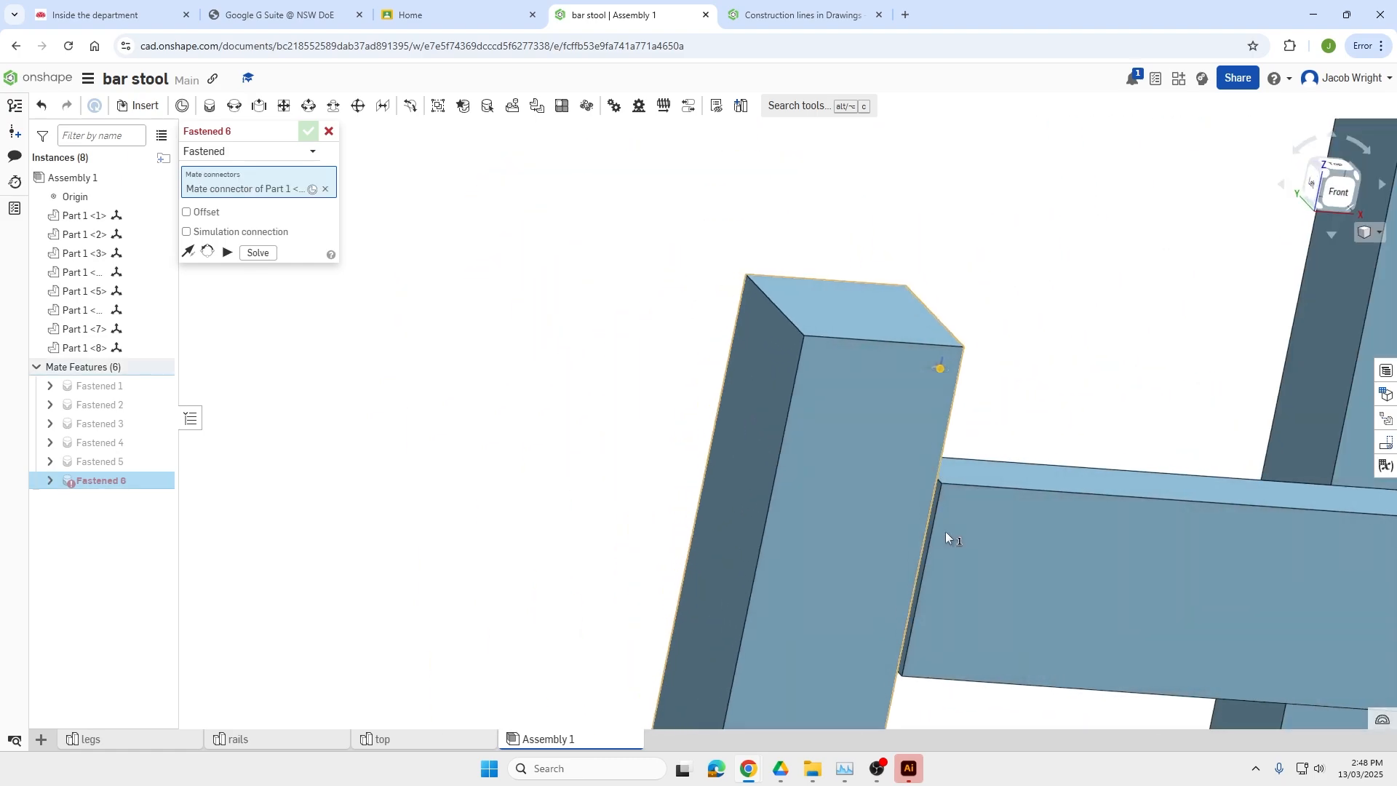
pyautogui.scroll(8, 926, 517)
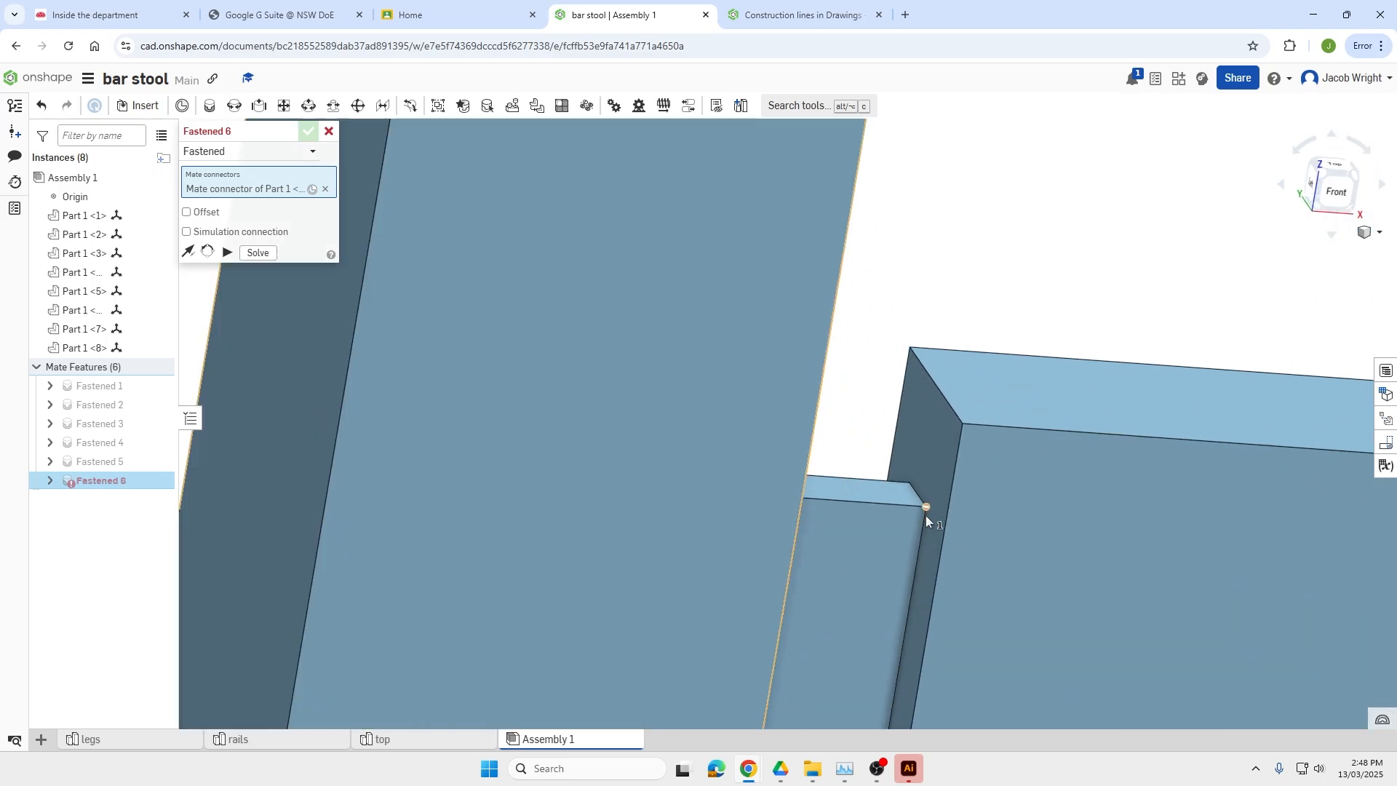
pyautogui.click(924, 496)
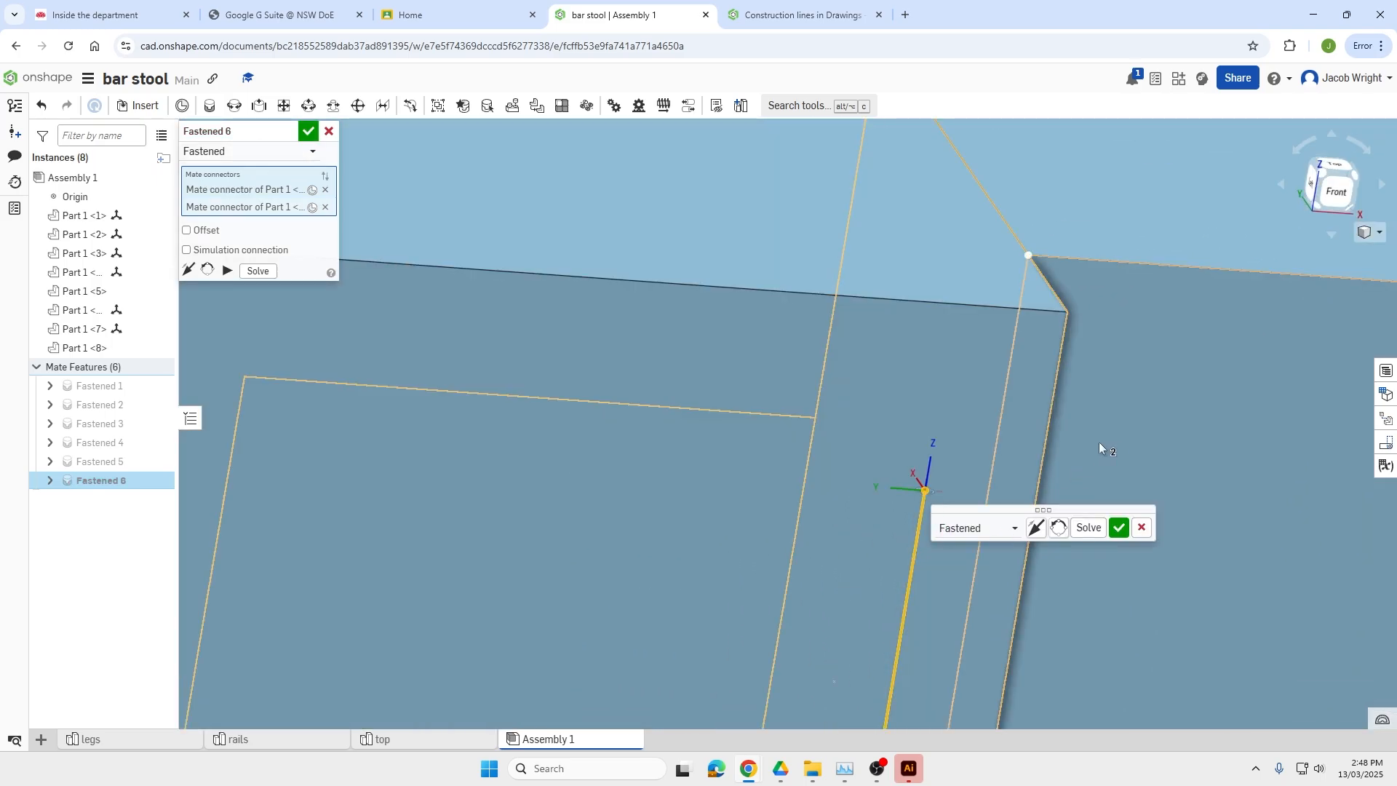
pyautogui.click(1119, 529)
pyautogui.scroll(-8, 1149, 539)
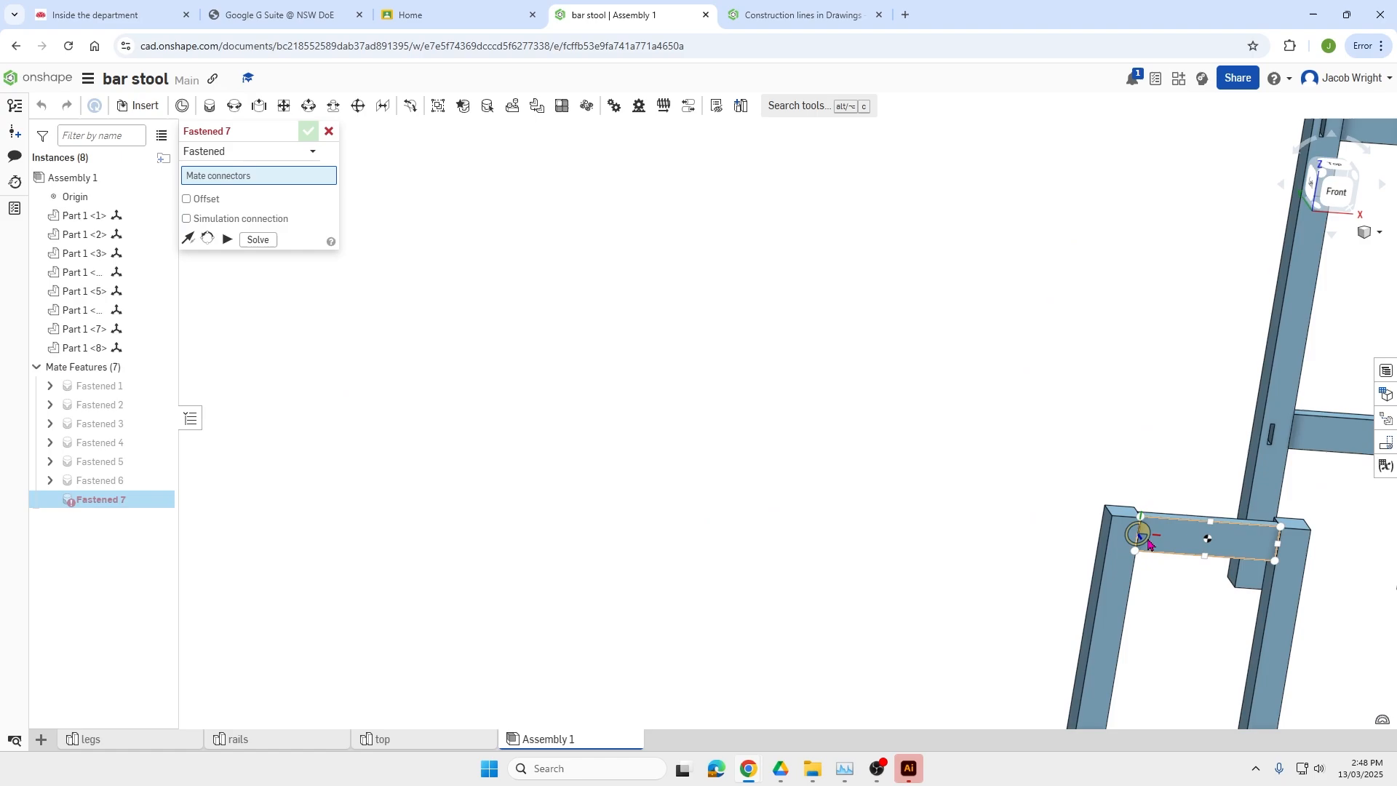
pyautogui.scroll(-5, 1198, 615)
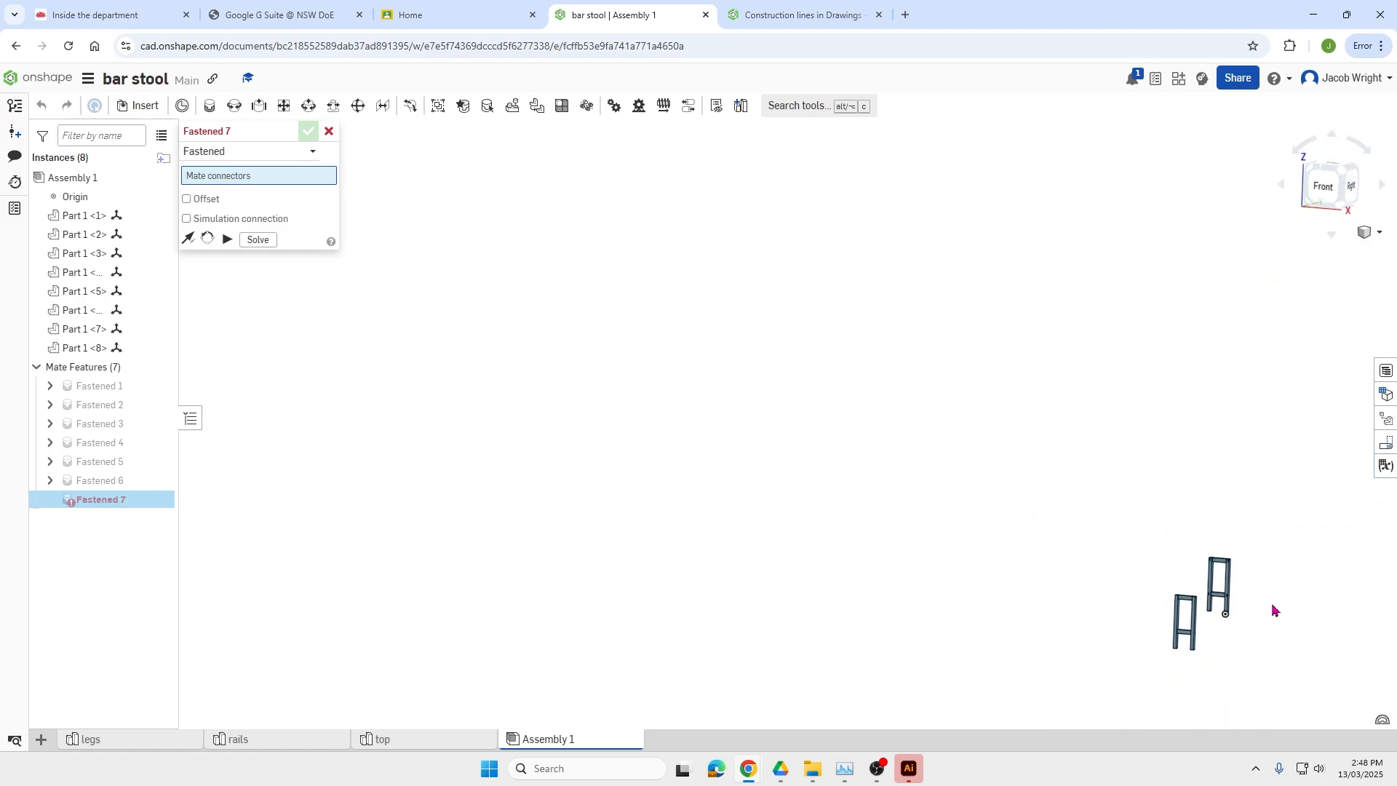
pyautogui.scroll(4, 1251, 618)
pyautogui.scroll(-2, 1184, 623)
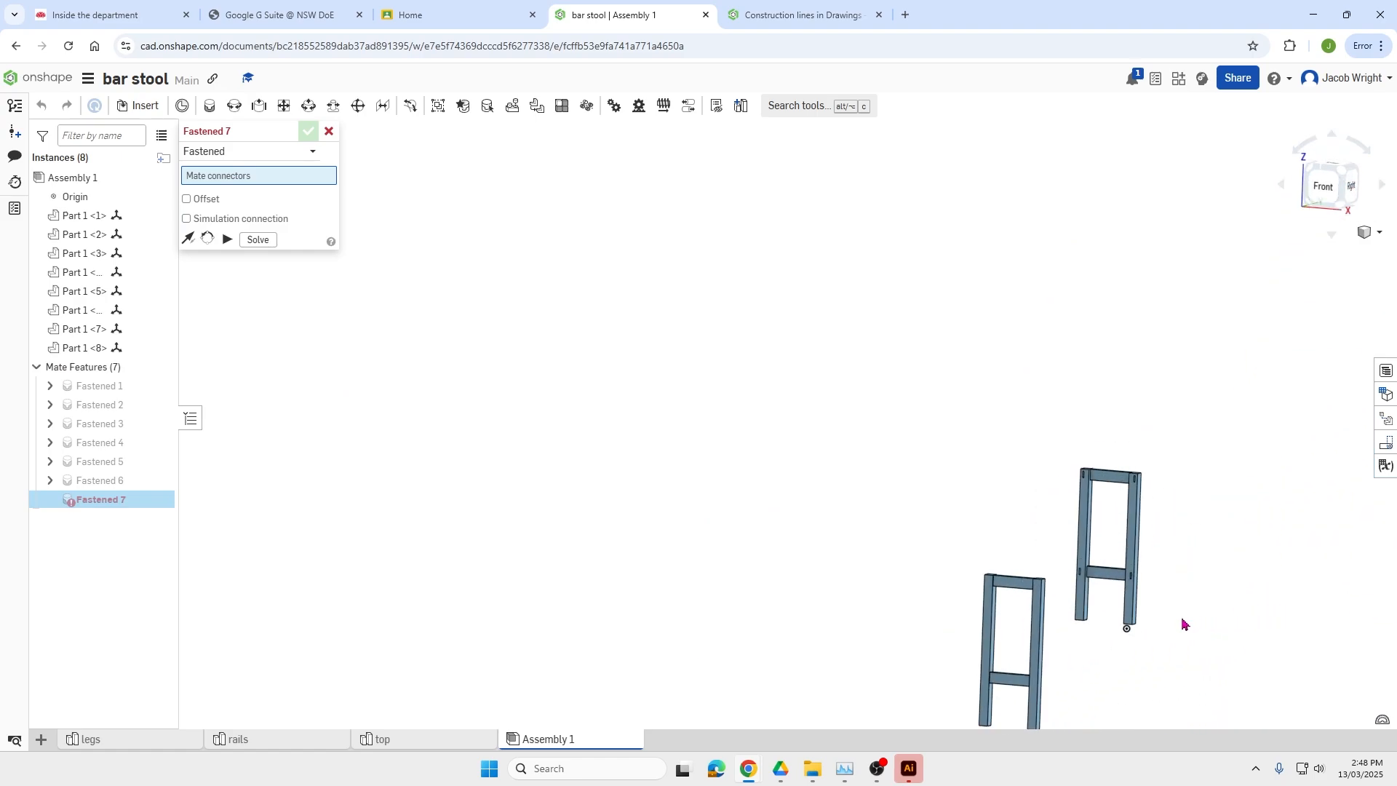
pyautogui.click(329, 131)
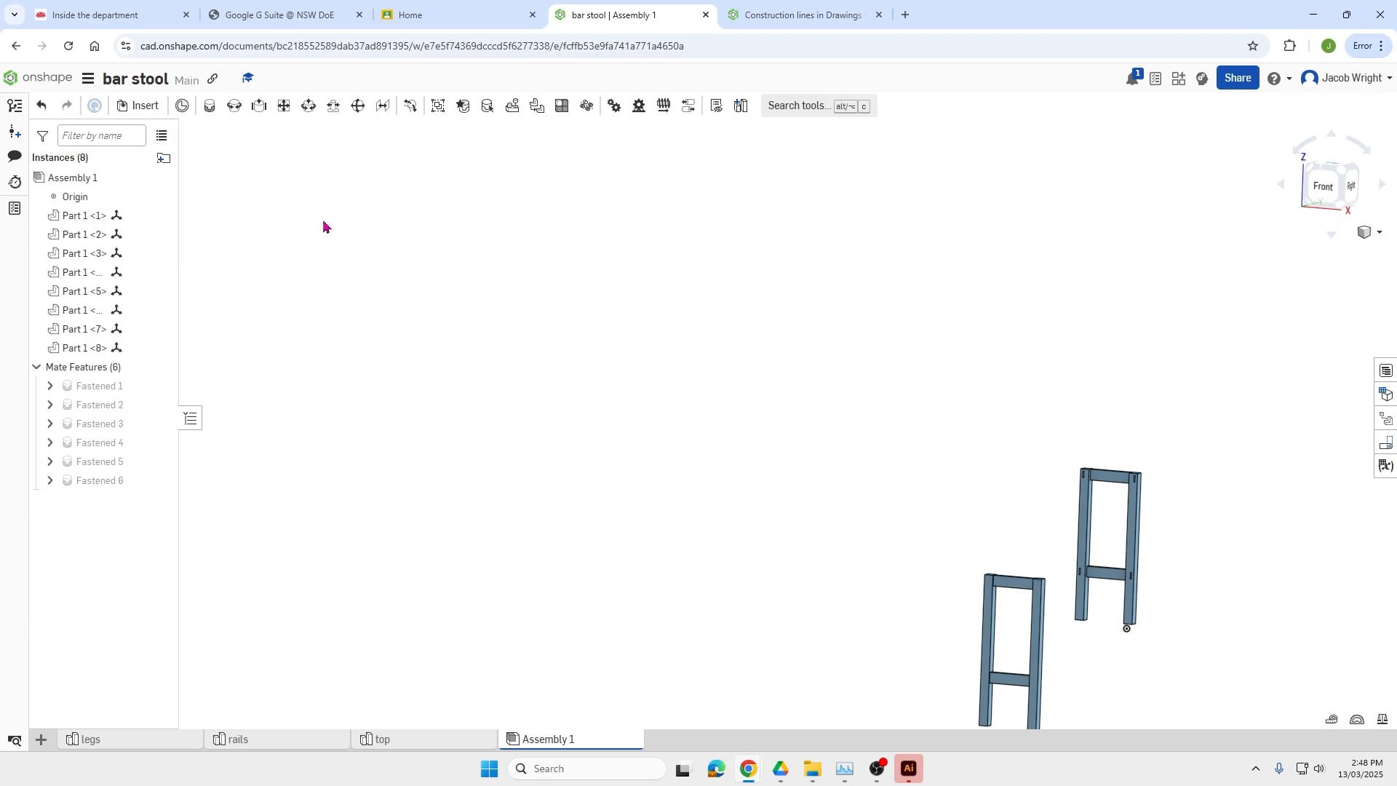
# Insert four rails into the assembly in open space beside the two leg frames, placed in two columns of two.
pyautogui.click(144, 106)
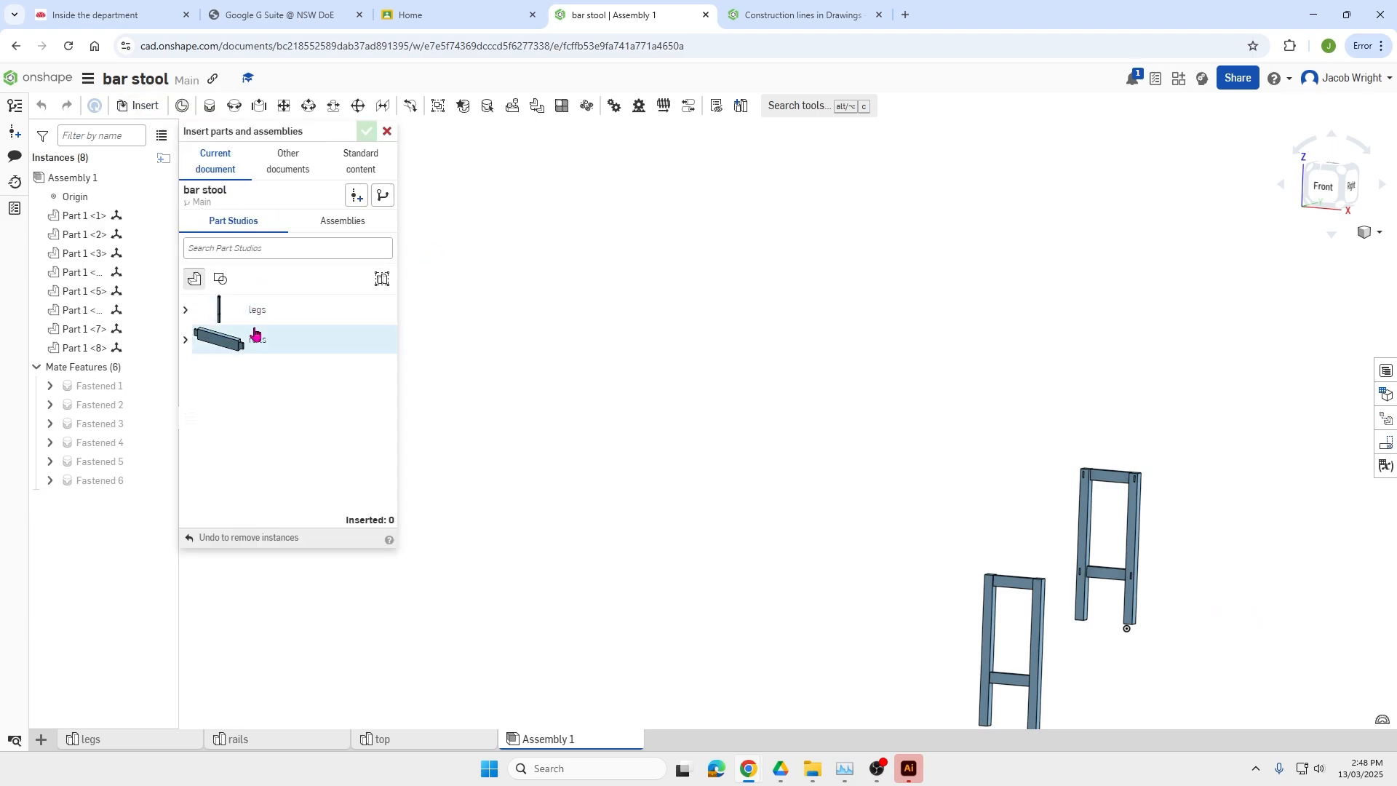
pyautogui.click(834, 497)
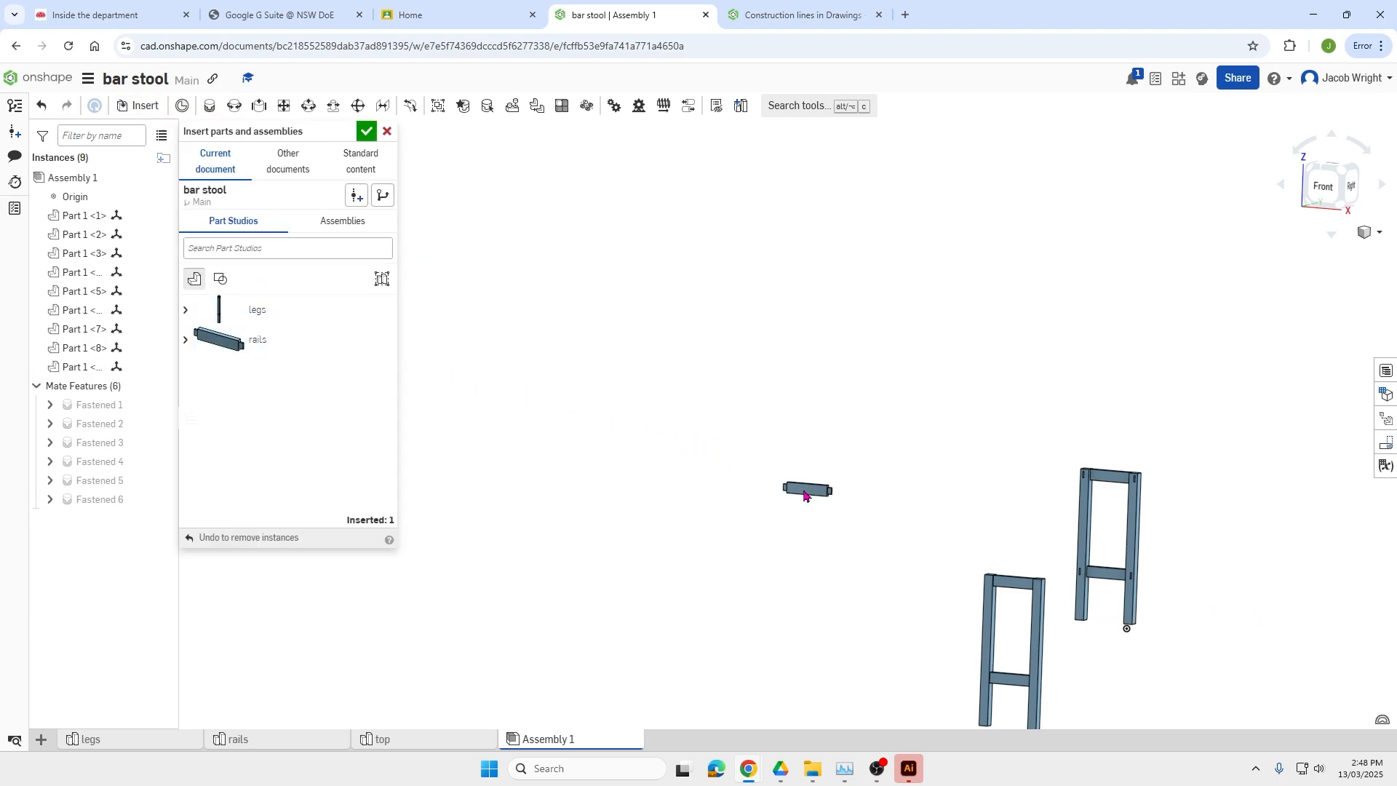
pyautogui.click(265, 339)
pyautogui.click(818, 409)
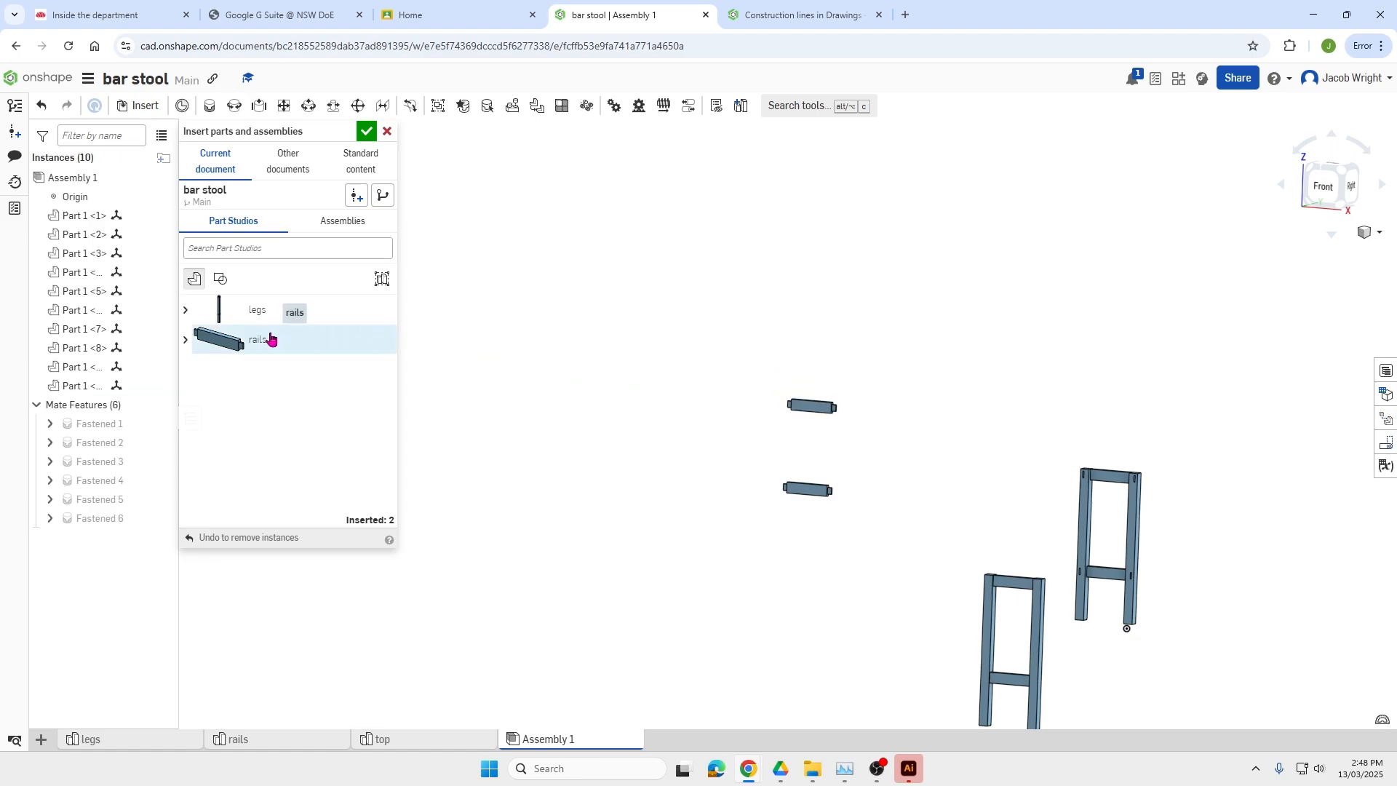
pyautogui.click(268, 340)
pyautogui.click(645, 390)
pyautogui.click(280, 351)
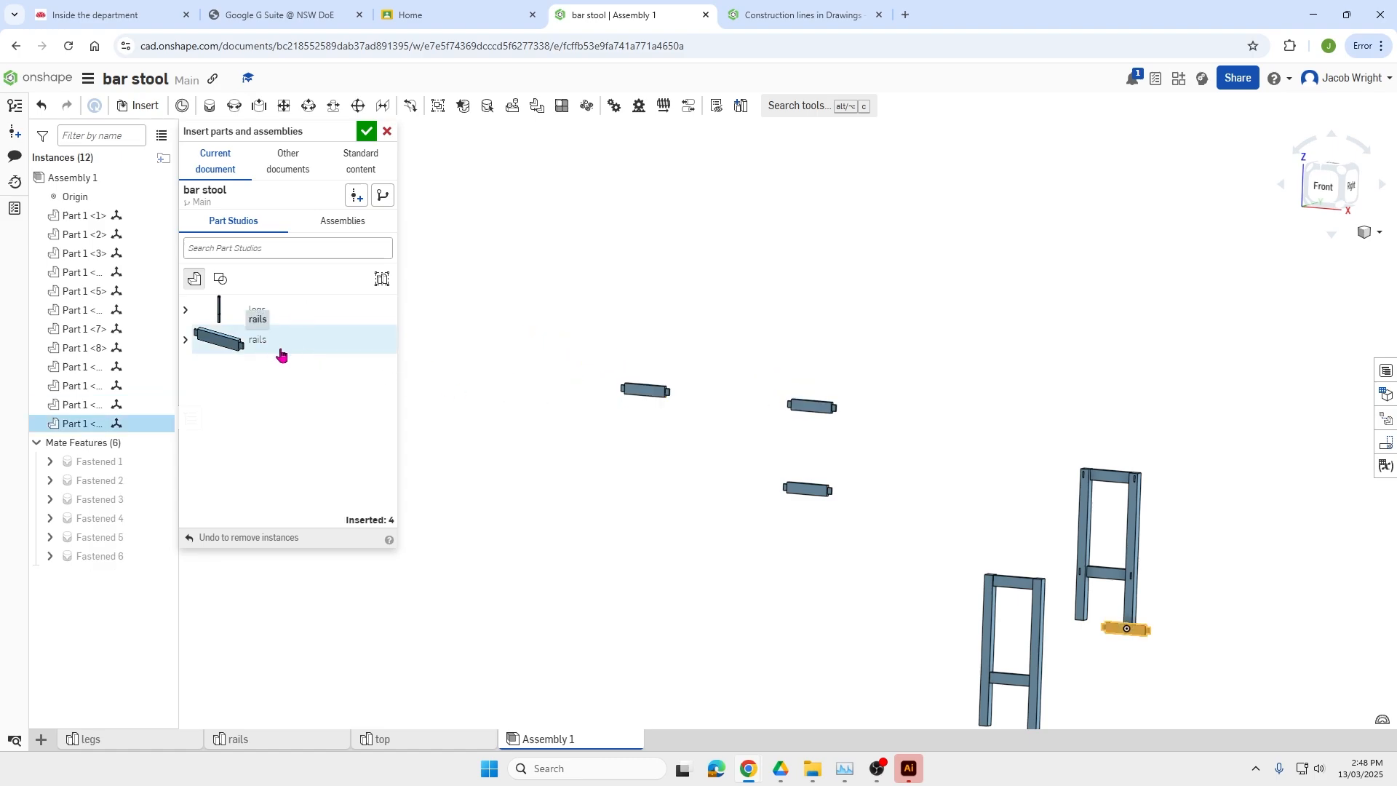
pyautogui.click(623, 470)
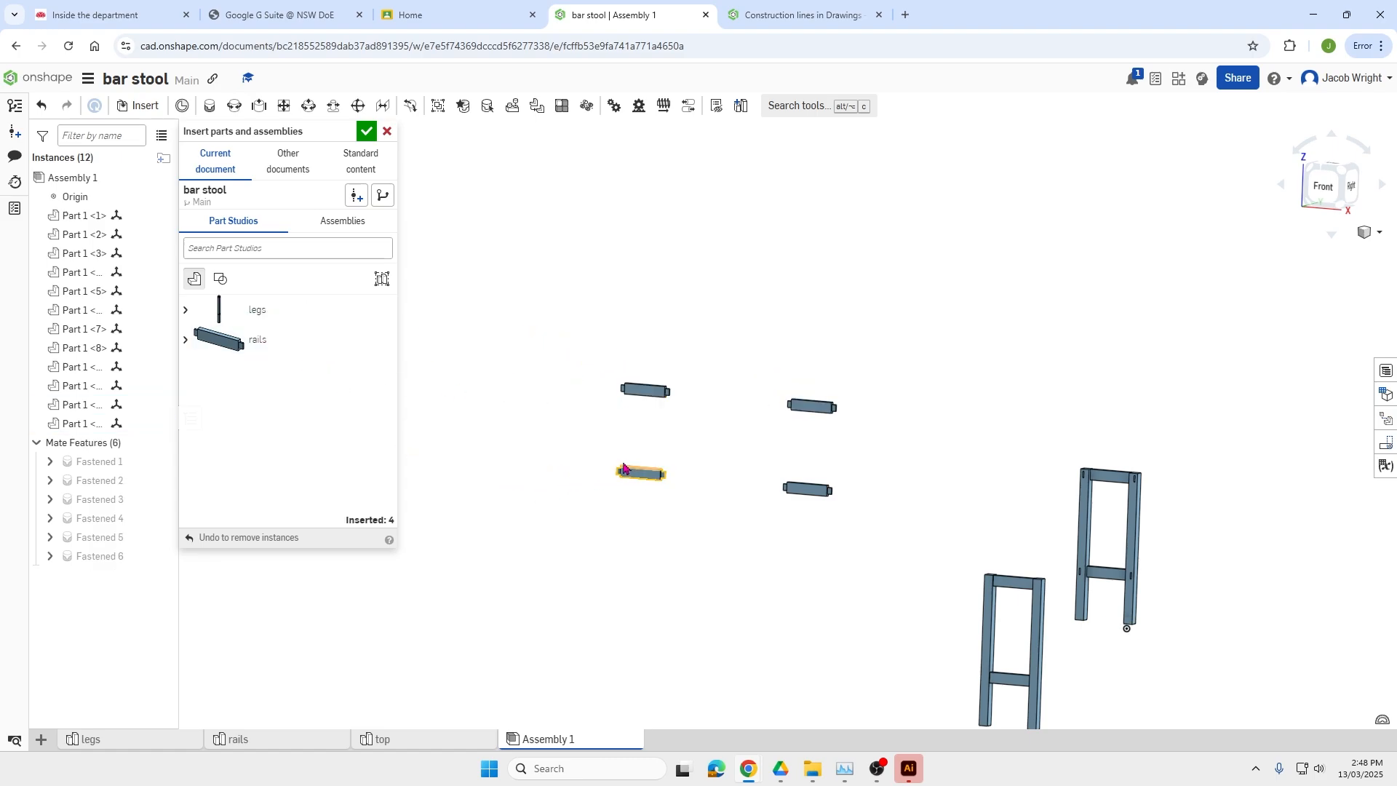
pyautogui.click(366, 131)
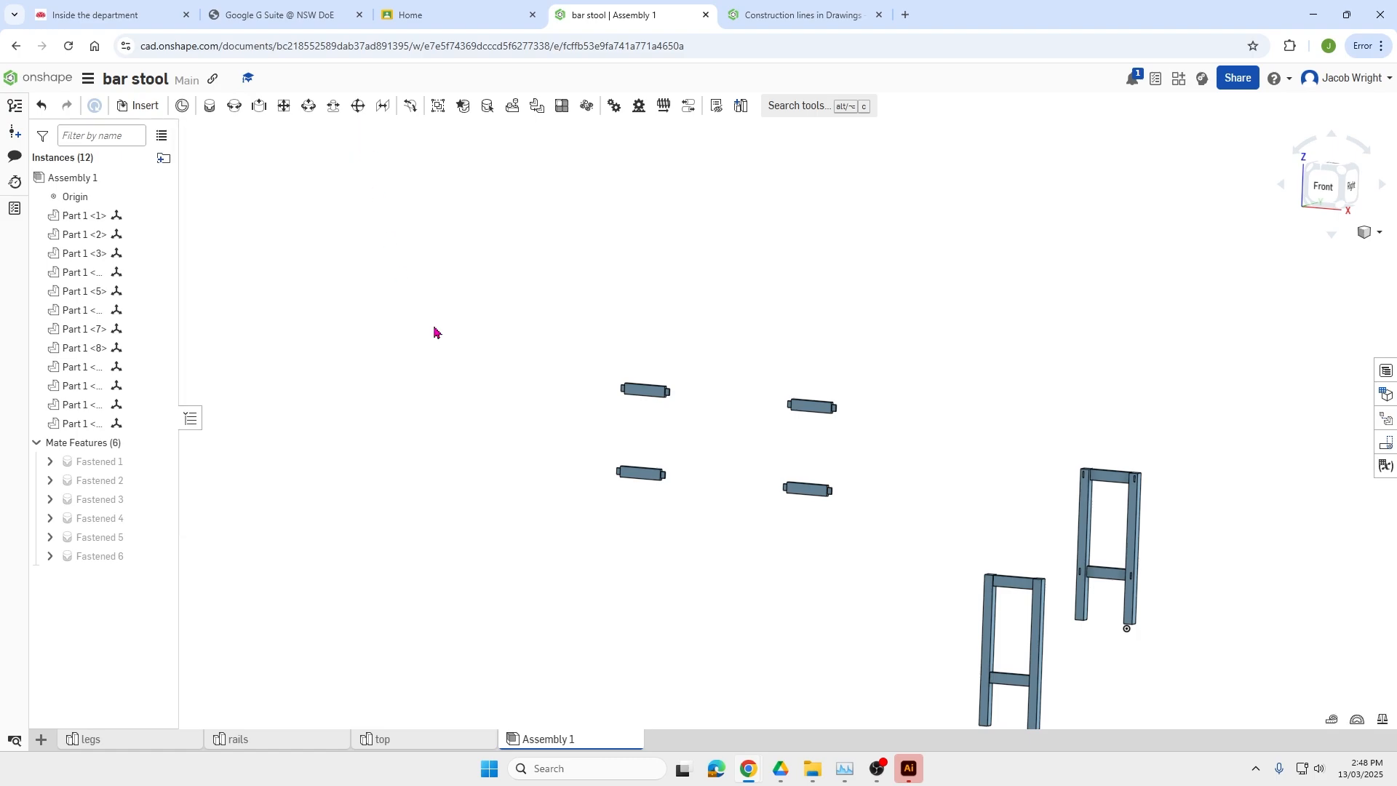
# Rotate the lower loose rail of the left column 90 degrees about its vertical axis and deselect it.
pyautogui.click(645, 480)
pyautogui.moveTo(717, 486); pyautogui.dragTo(723, 462)
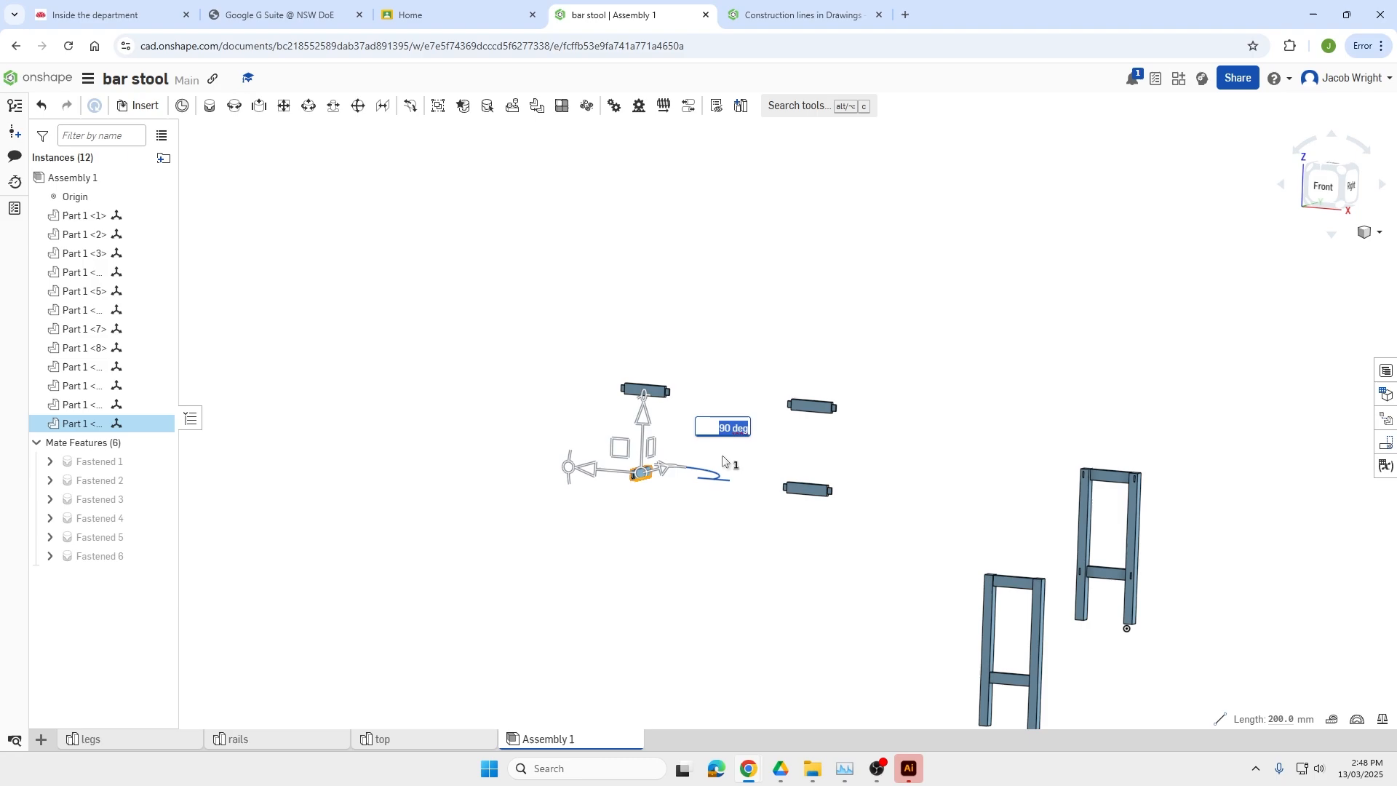
pyautogui.click(728, 350)
# Rotate the upper loose rail of the left column 90 degrees about its vertical axis, keeping its displacement at 0 mm.
pyautogui.click(655, 390)
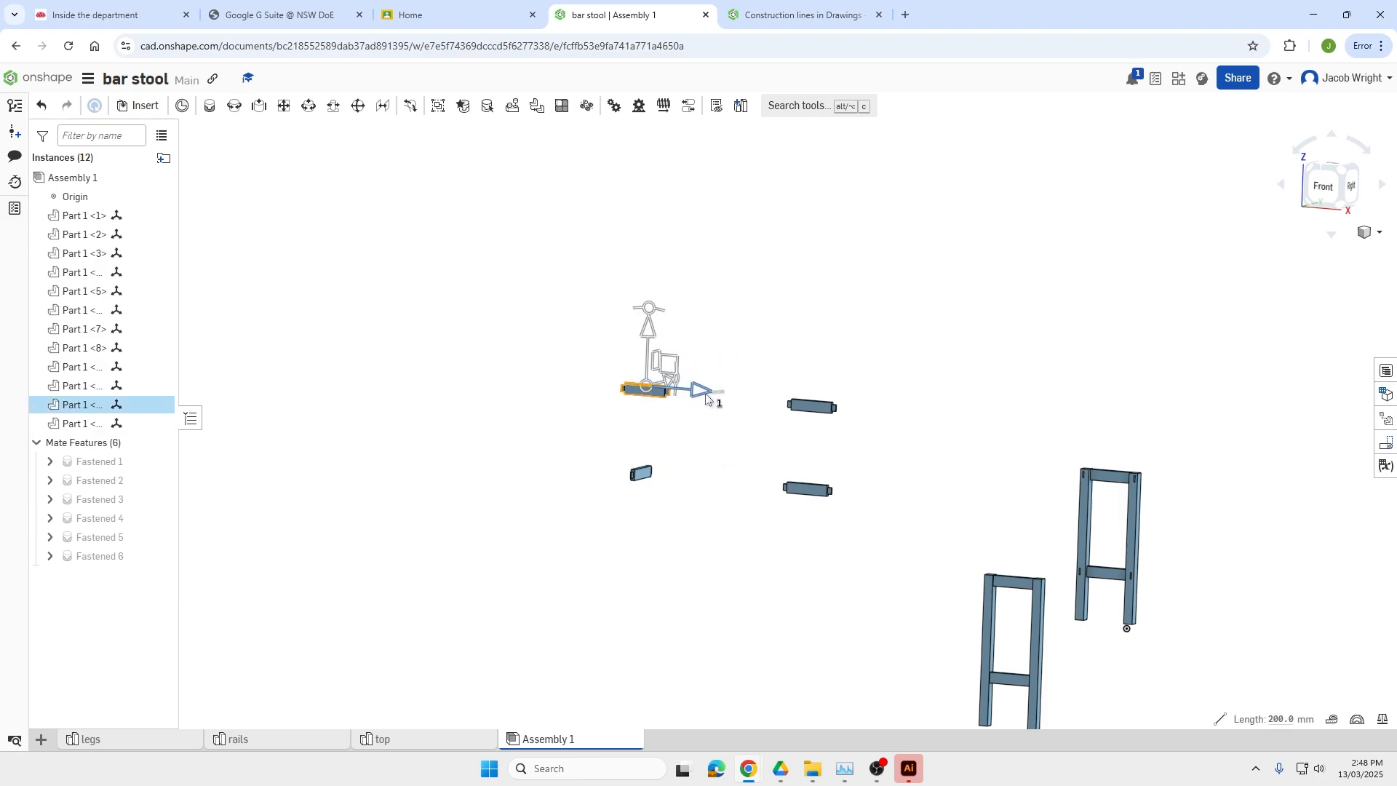
pyautogui.moveTo(710, 396); pyautogui.dragTo(702, 398)
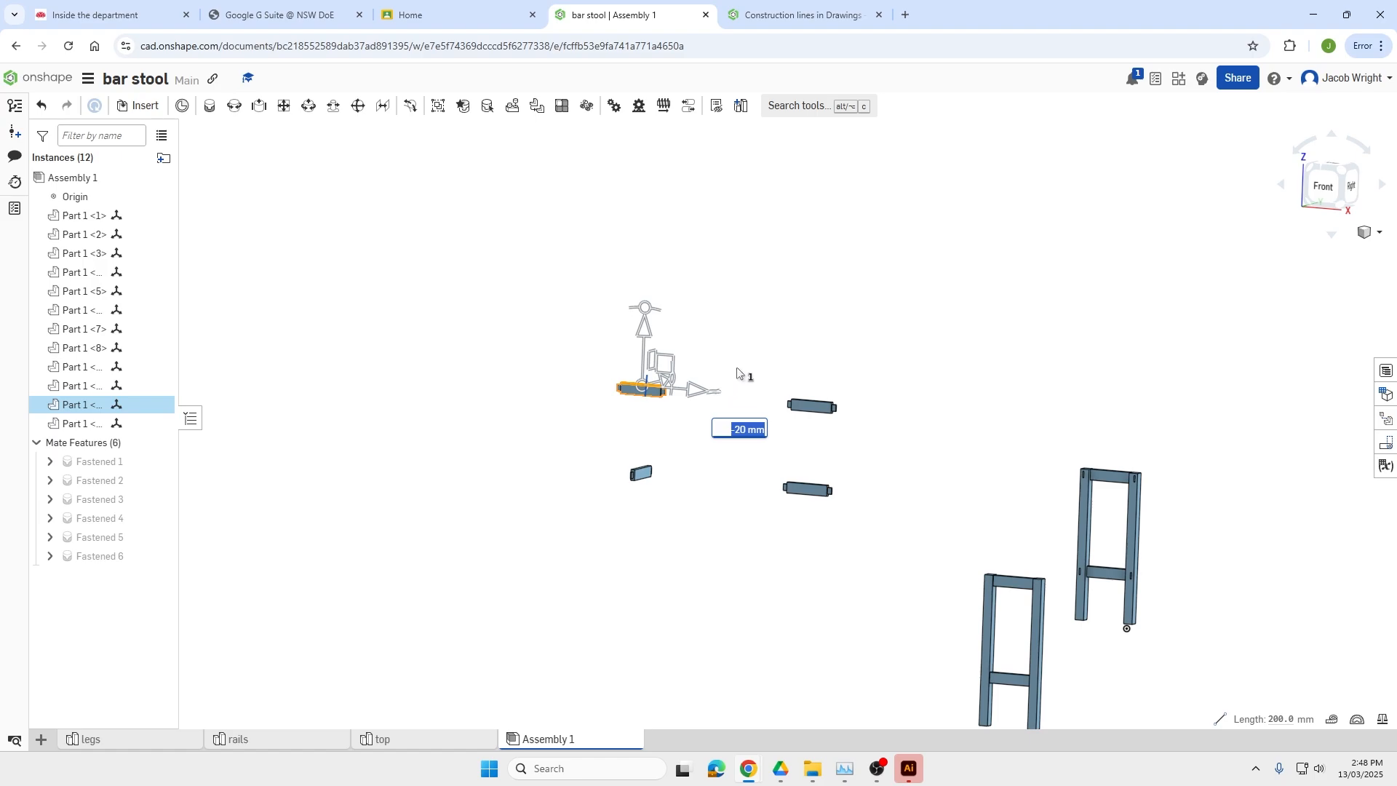
pyautogui.write('0')
pyautogui.press('Return')
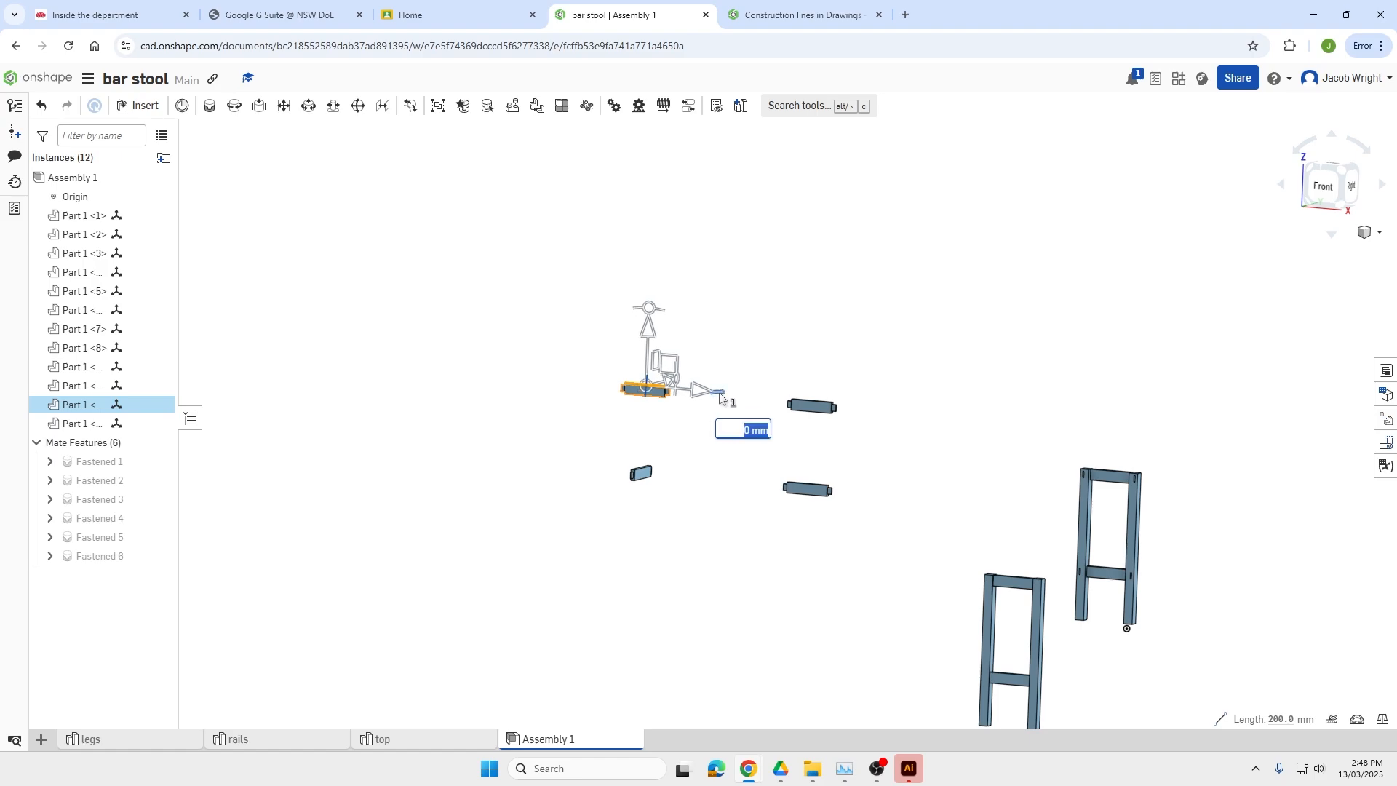
pyautogui.moveTo(720, 397); pyautogui.dragTo(730, 389)
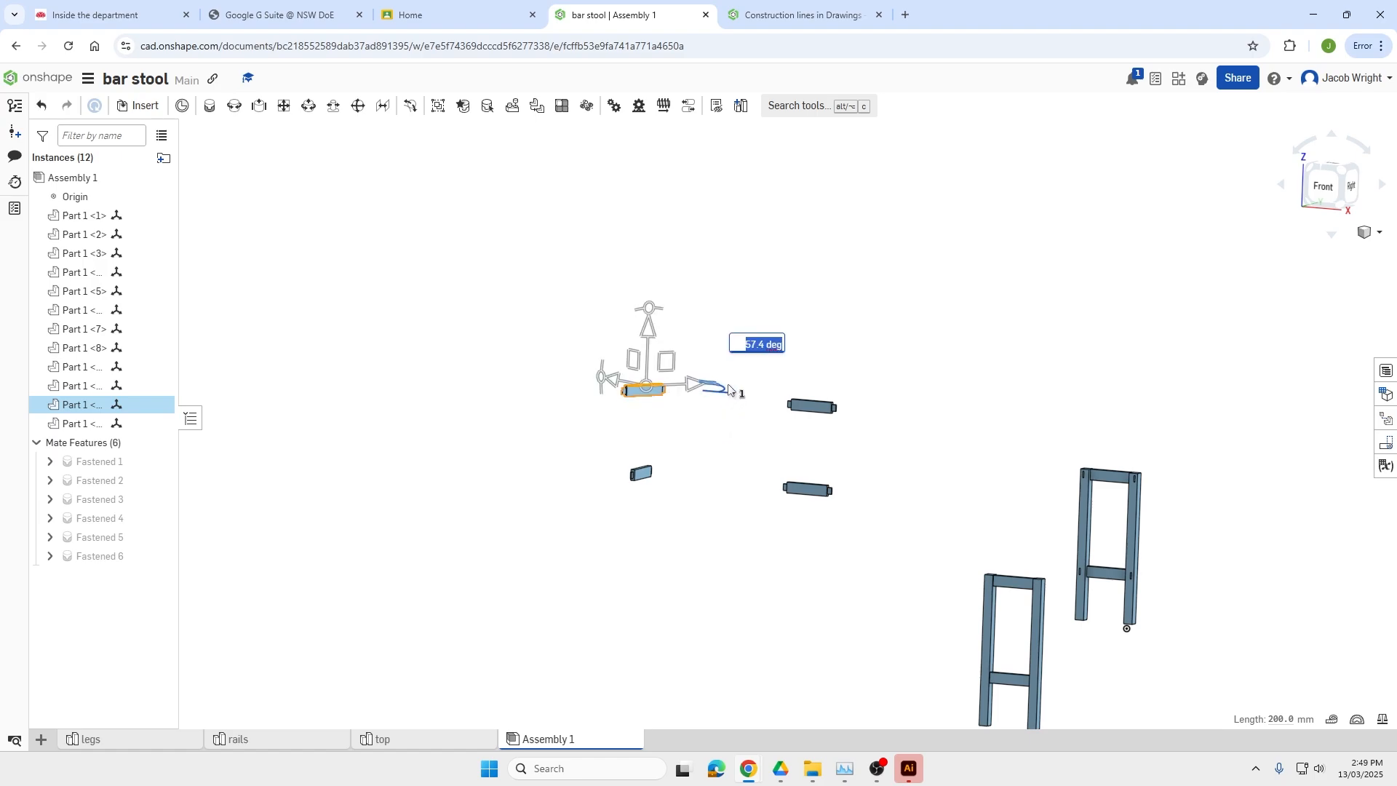
pyautogui.press('Return')
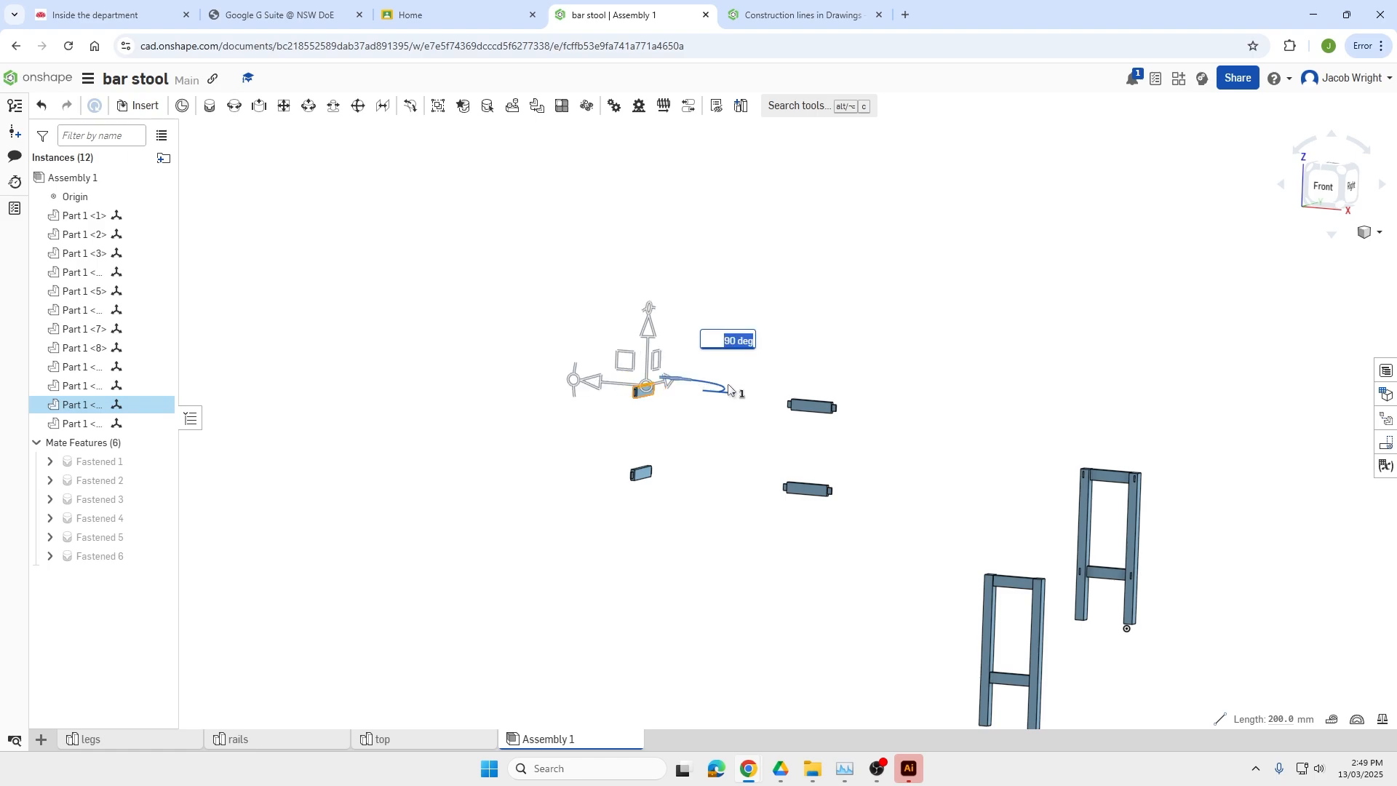
pyautogui.click(932, 402)
# Rotate the upper loose rail of the right column 90 degrees about its vertical axis and deselect it.
pyautogui.click(811, 406)
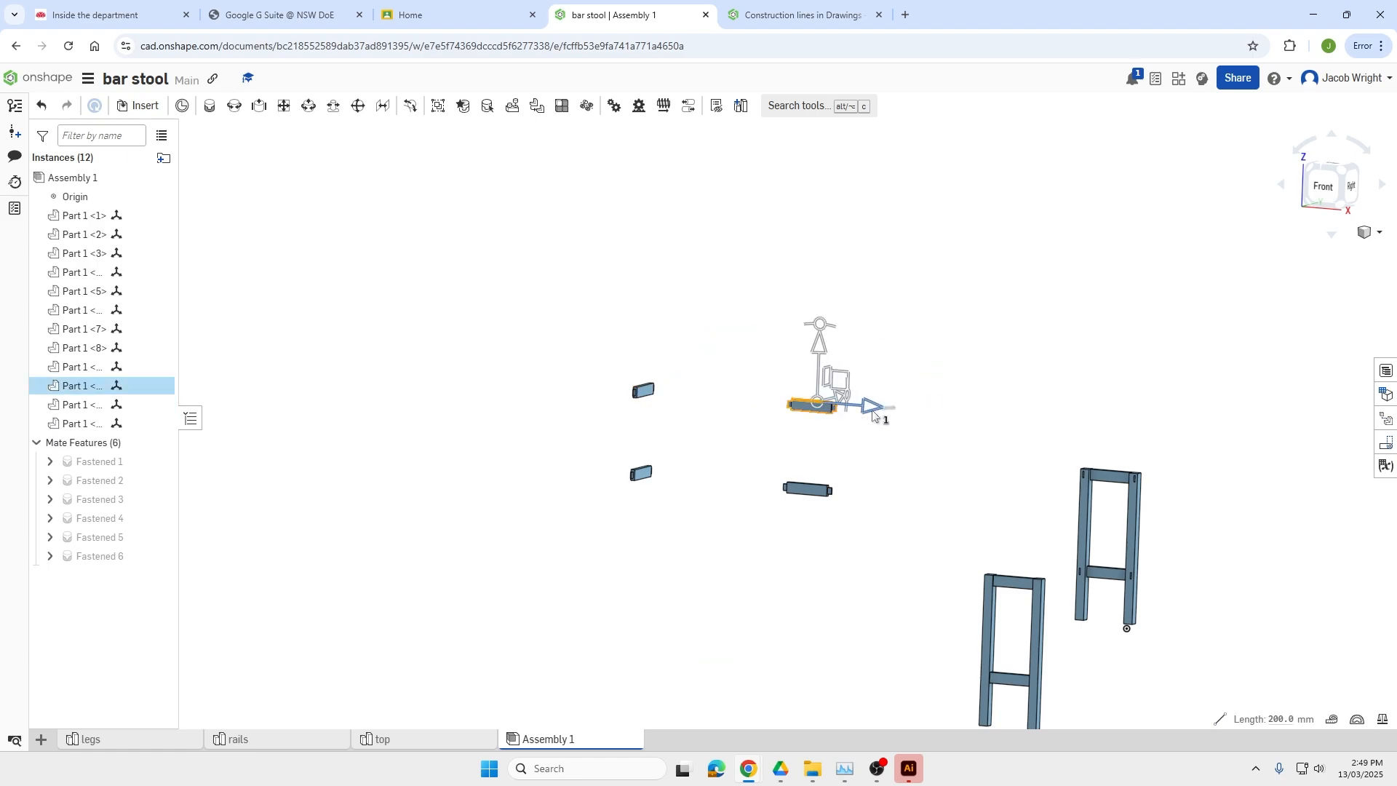
pyautogui.moveTo(895, 407); pyautogui.dragTo(904, 405)
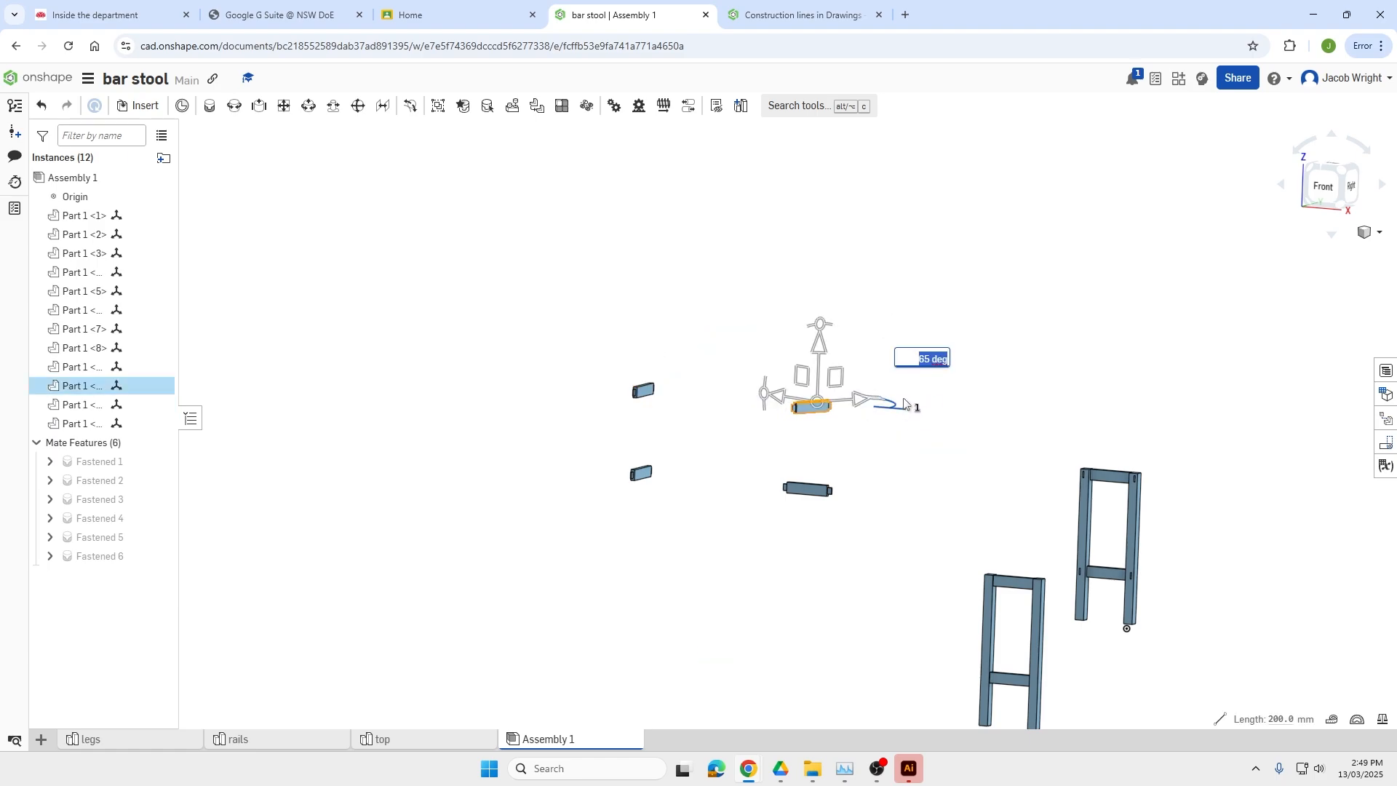
pyautogui.write('90')
pyautogui.press('Return')
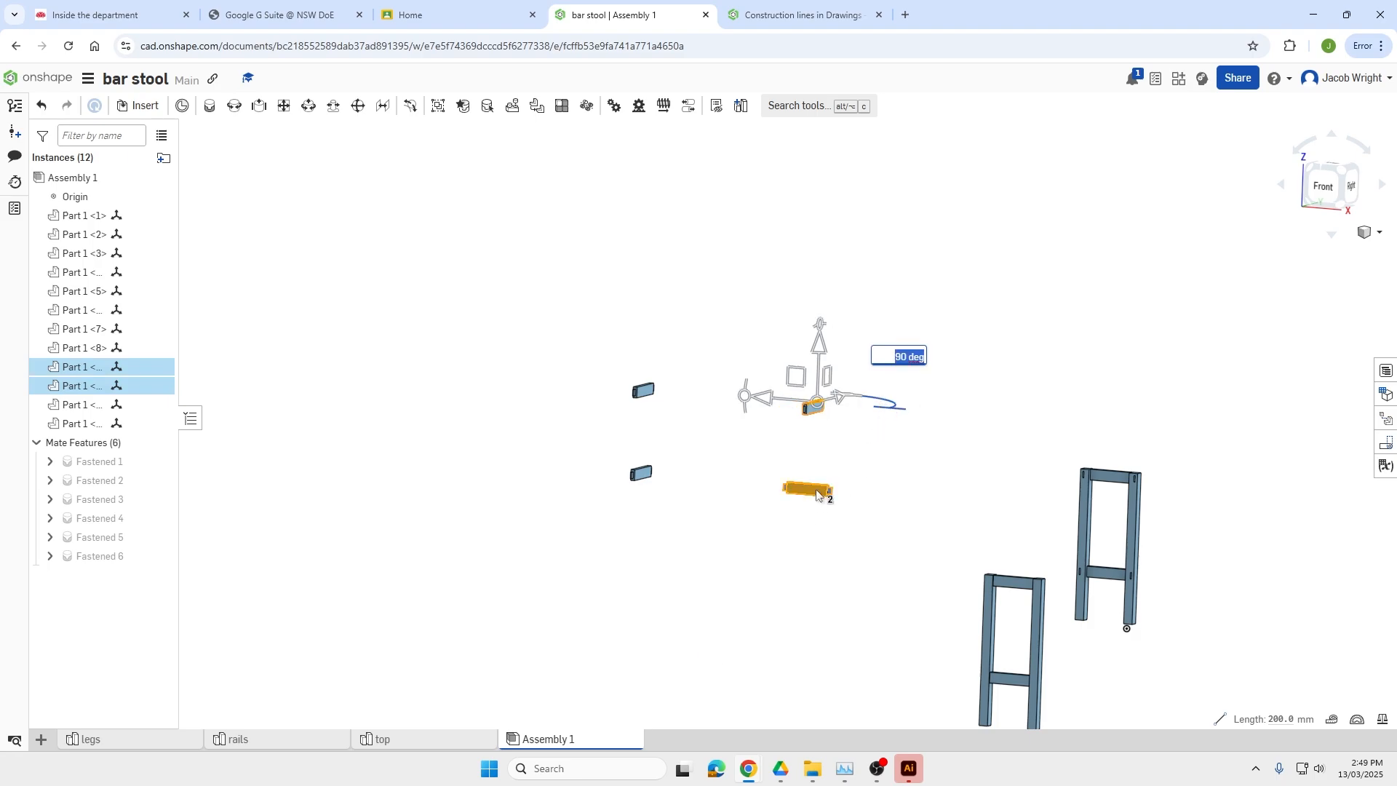
pyautogui.click(865, 530)
# Rotate the lower loose rail of the right column 90 degrees about its vertical axis and deselect it.
pyautogui.click(818, 499)
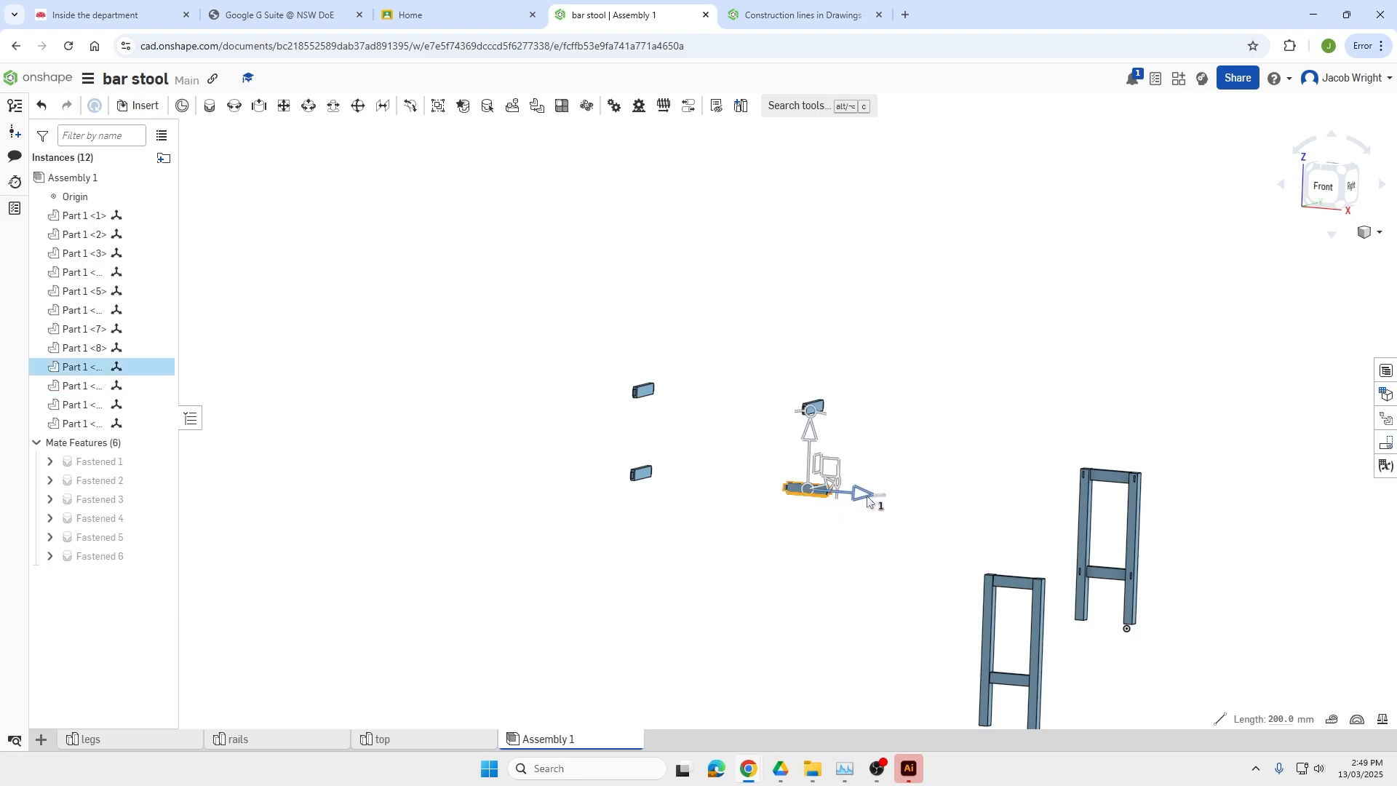
pyautogui.moveTo(886, 502); pyautogui.dragTo(890, 492)
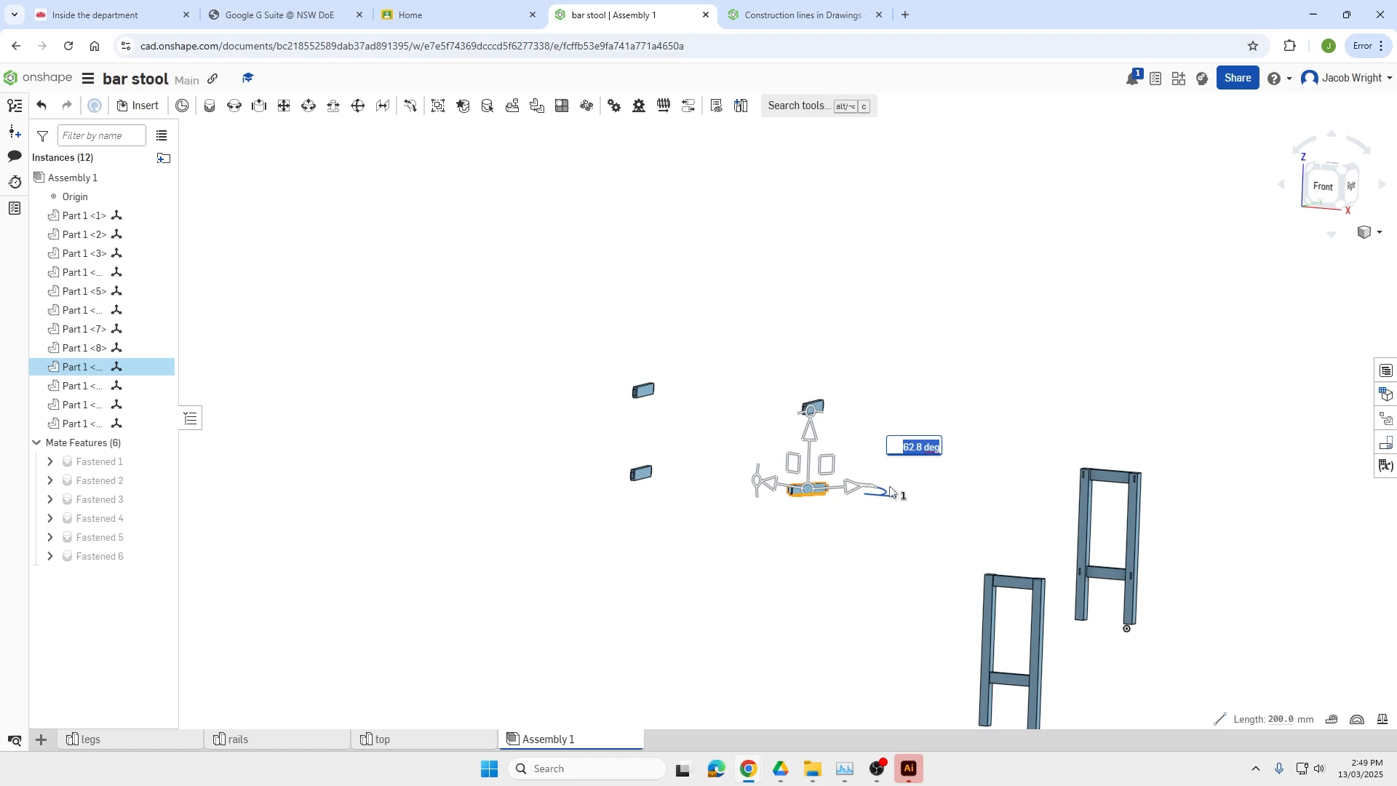
pyautogui.write('90')
pyautogui.press('Return')
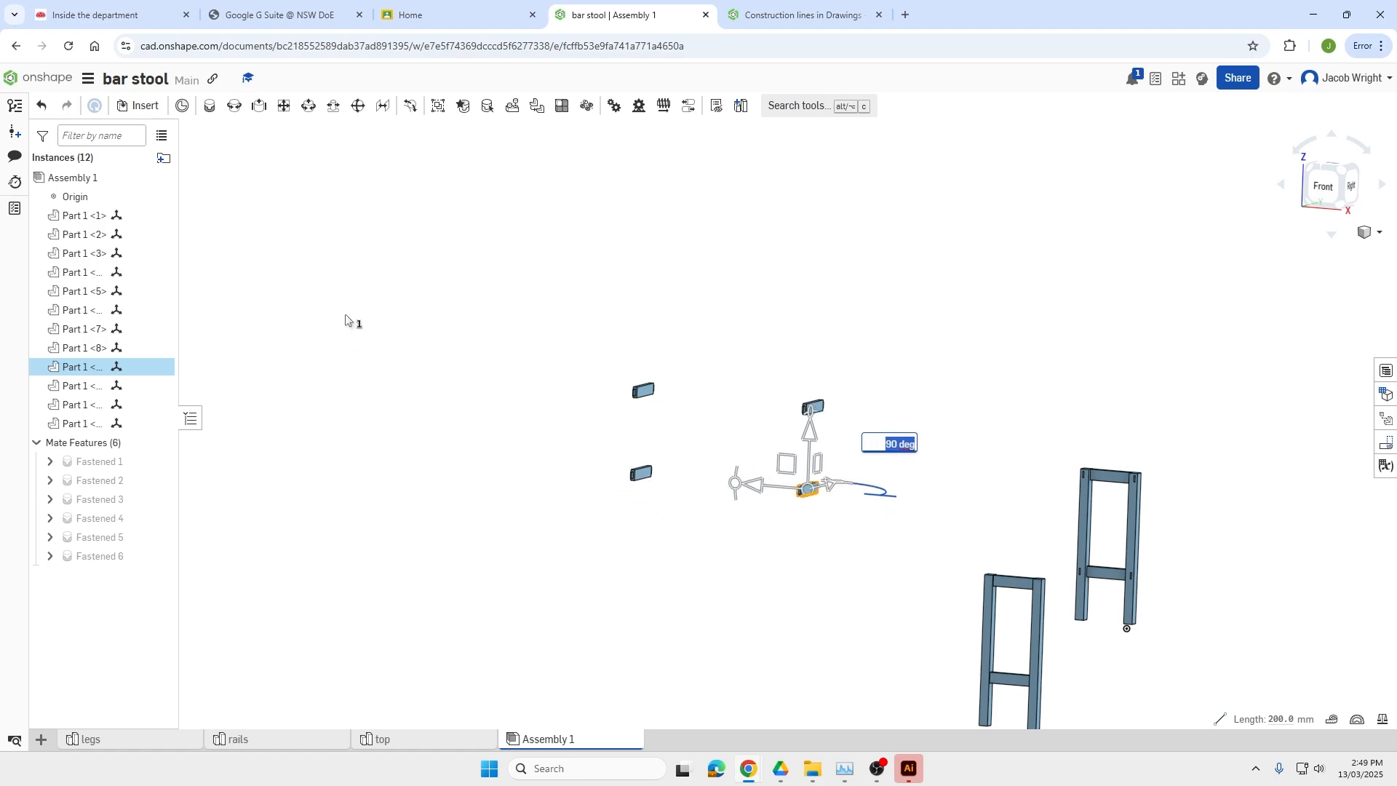
pyautogui.click(382, 370)
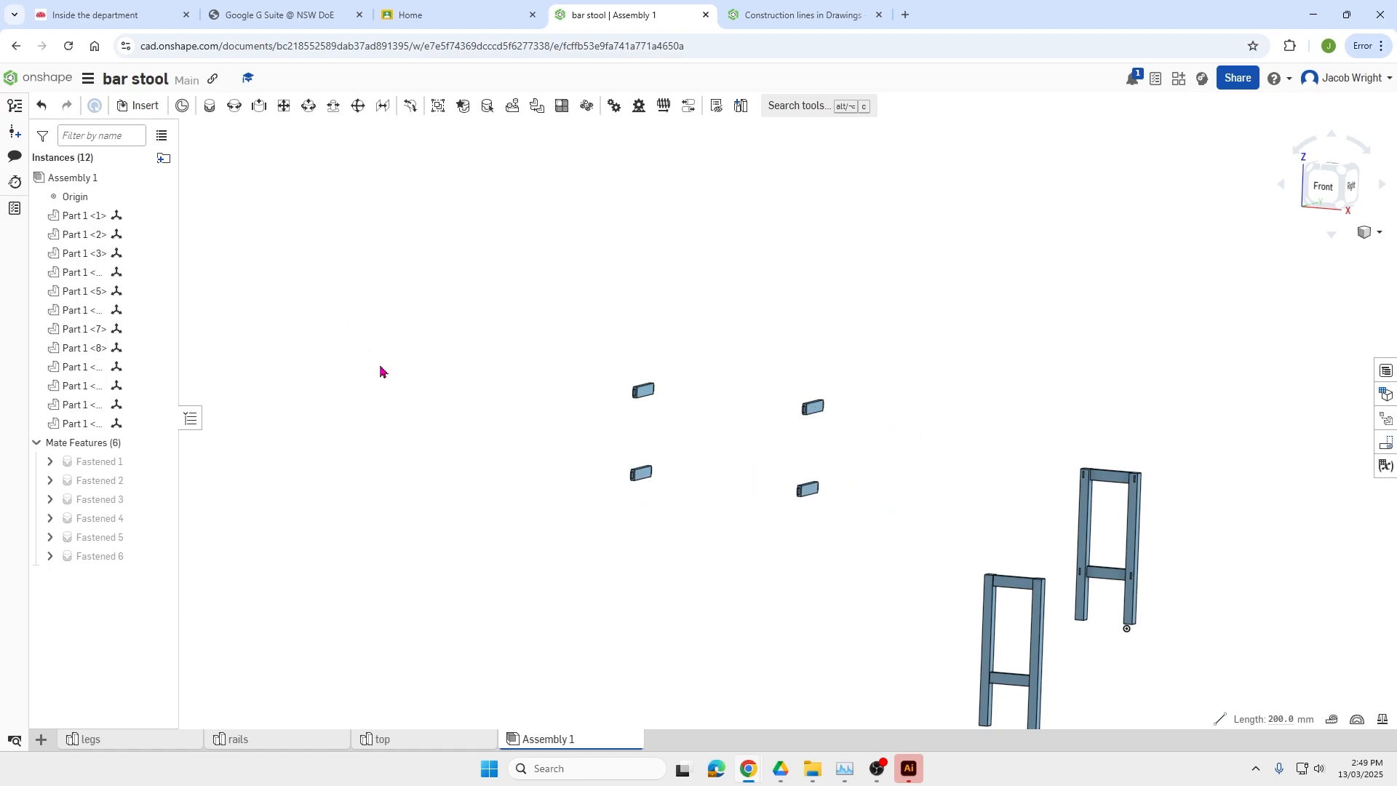
# Fasten the upper right corner of the rear frame's right leg's lower front-face mortise to the right column's lower rail at its tenon shoulder corner.
pyautogui.click(209, 107)
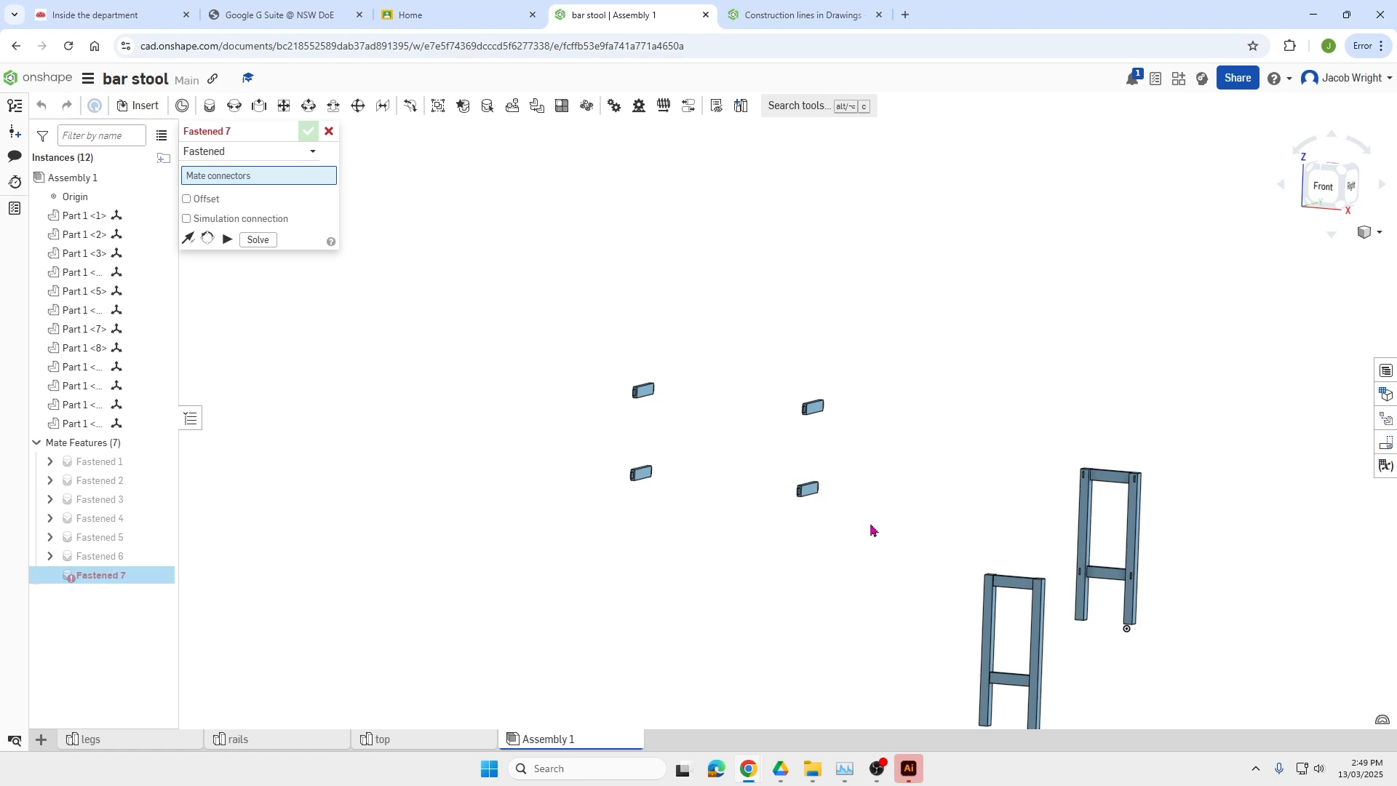
pyautogui.scroll(8, 1132, 587)
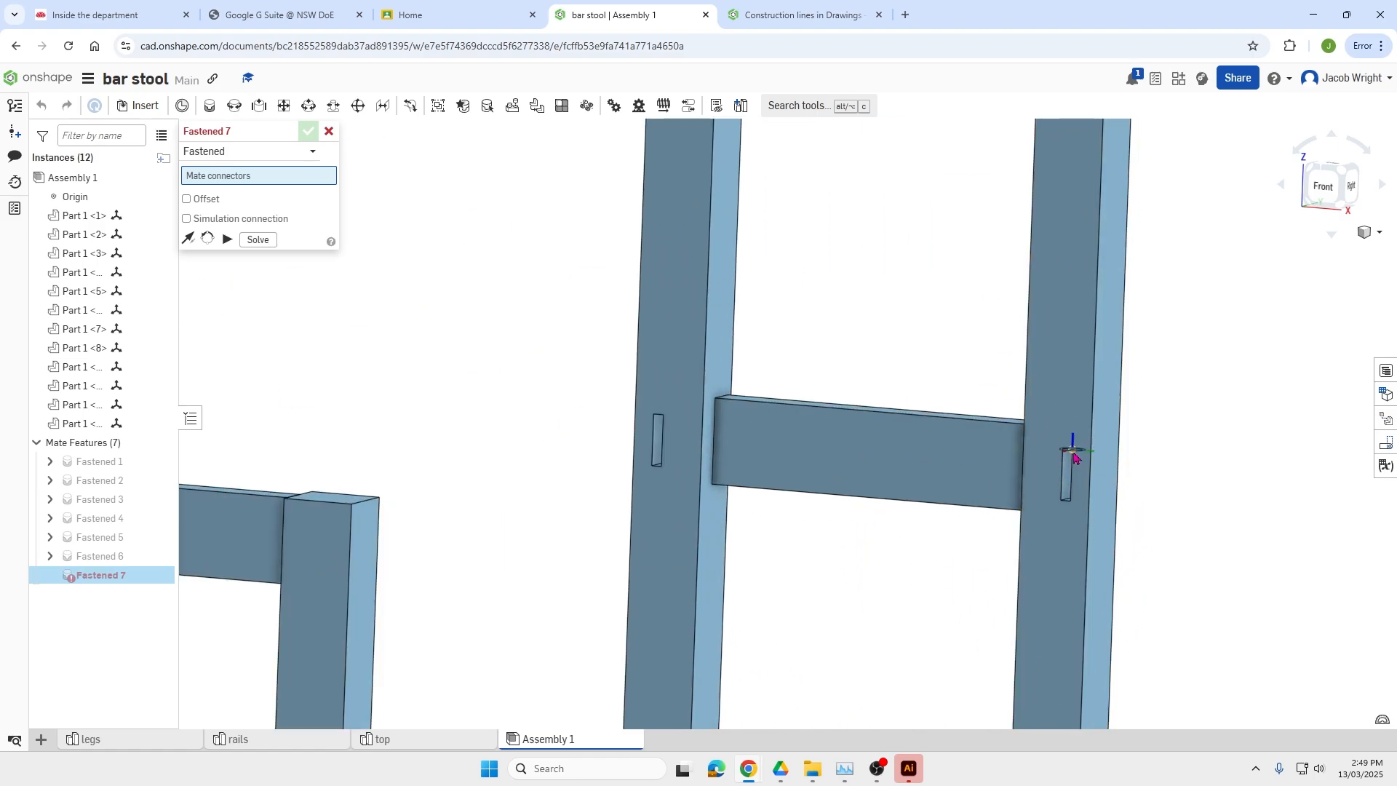
pyautogui.click(1073, 453)
pyautogui.scroll(-8, 1072, 451)
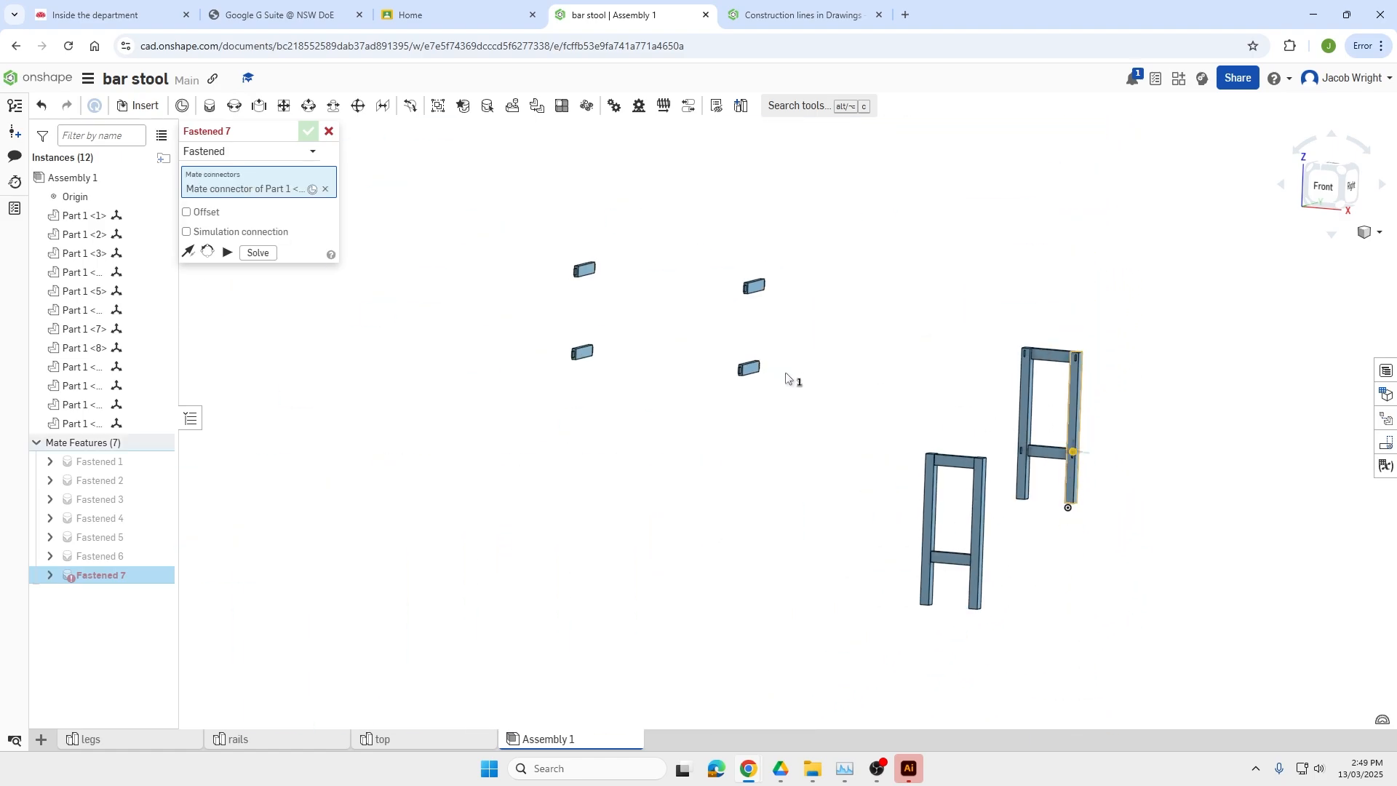
pyautogui.moveTo(753, 386); pyautogui.dragTo(650, 404, button='right')
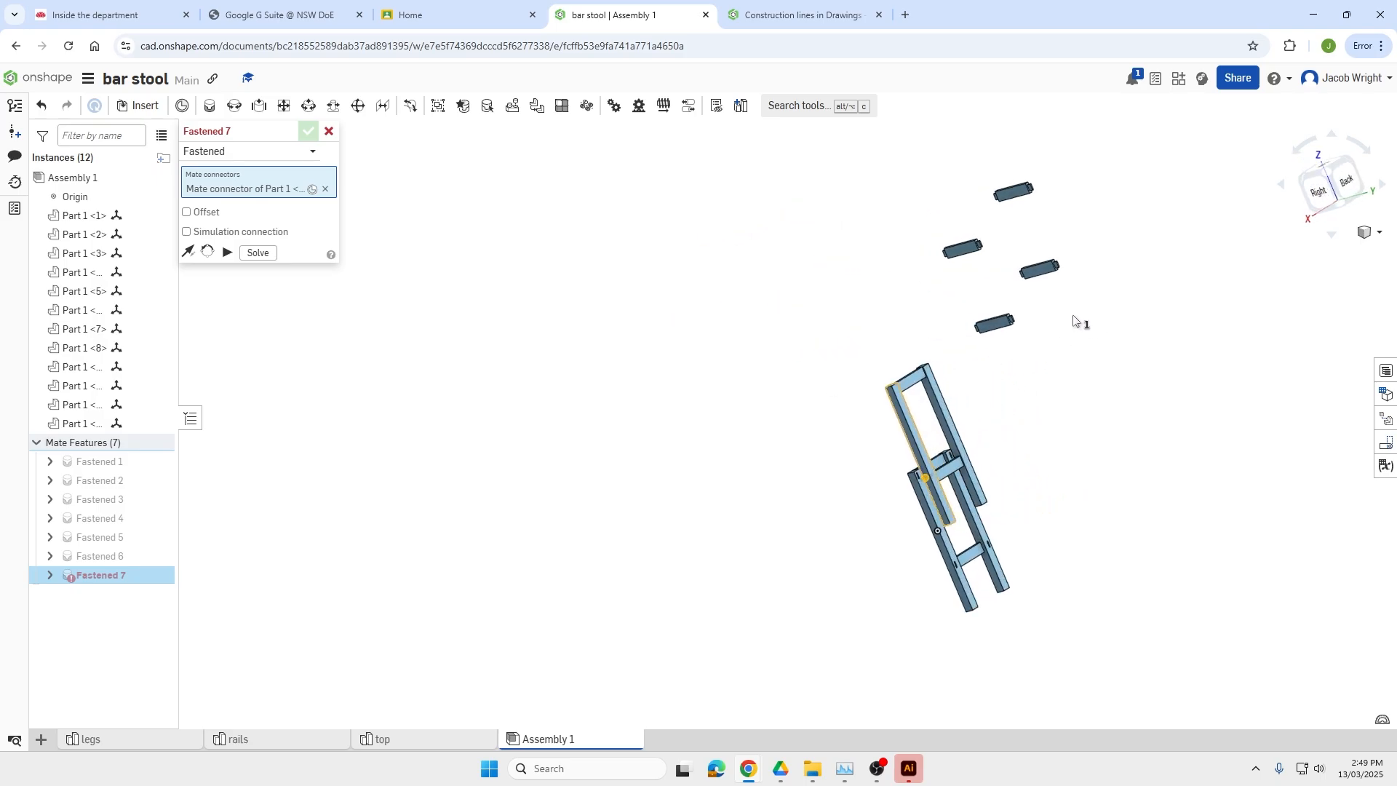
pyautogui.scroll(10, 945, 347)
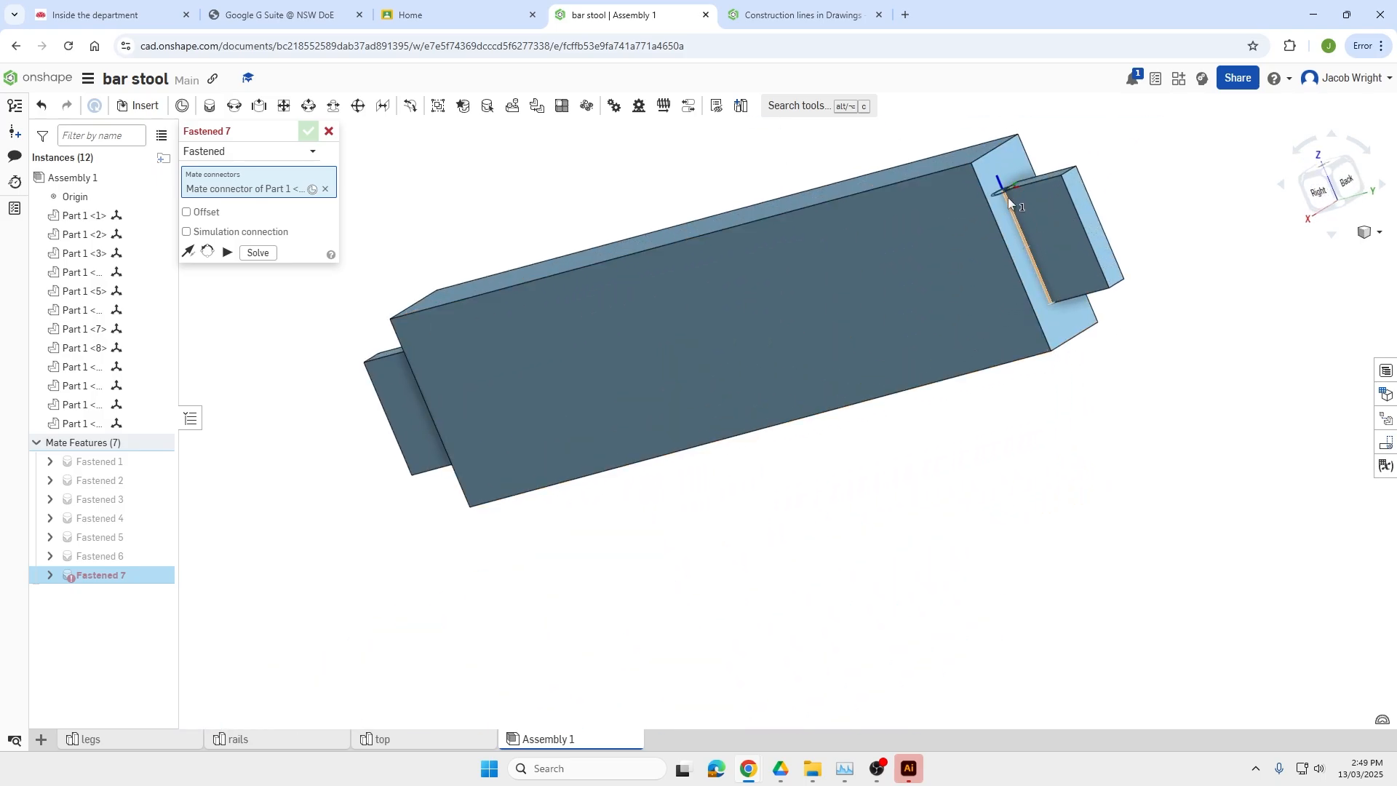
pyautogui.click(1007, 198)
pyautogui.scroll(-8, 1019, 524)
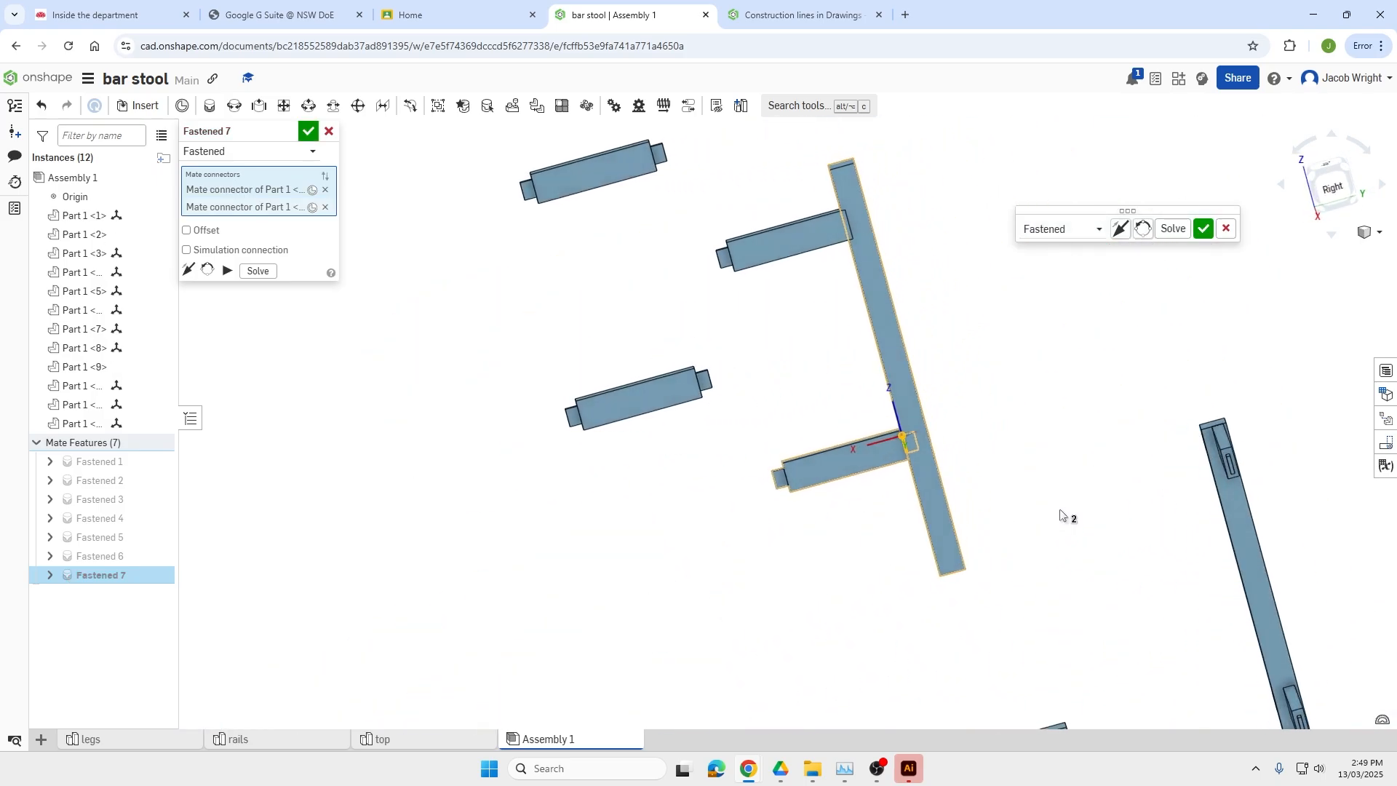
pyautogui.scroll(-5, 1062, 525)
pyautogui.moveTo(1079, 572); pyautogui.dragTo(1102, 567, button='right')
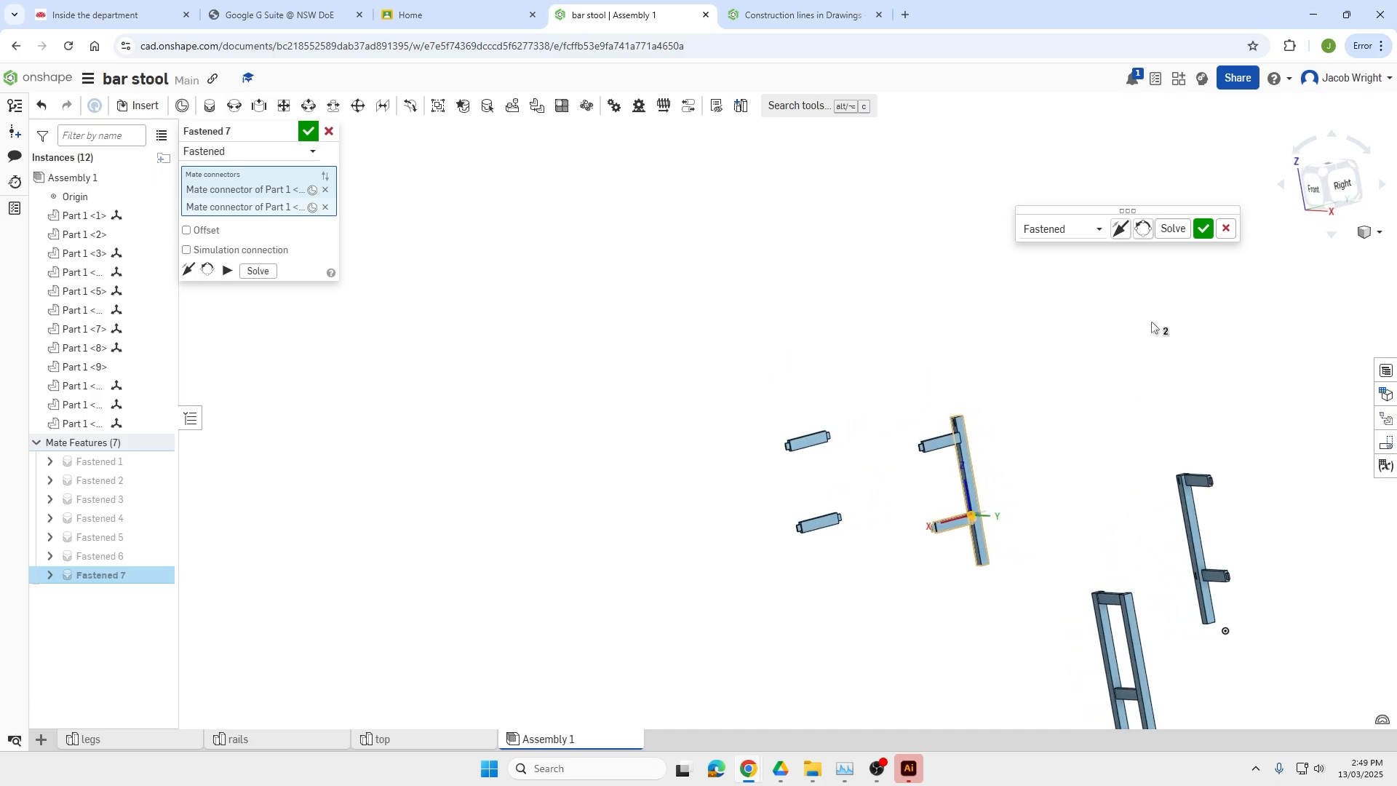
pyautogui.click(1204, 230)
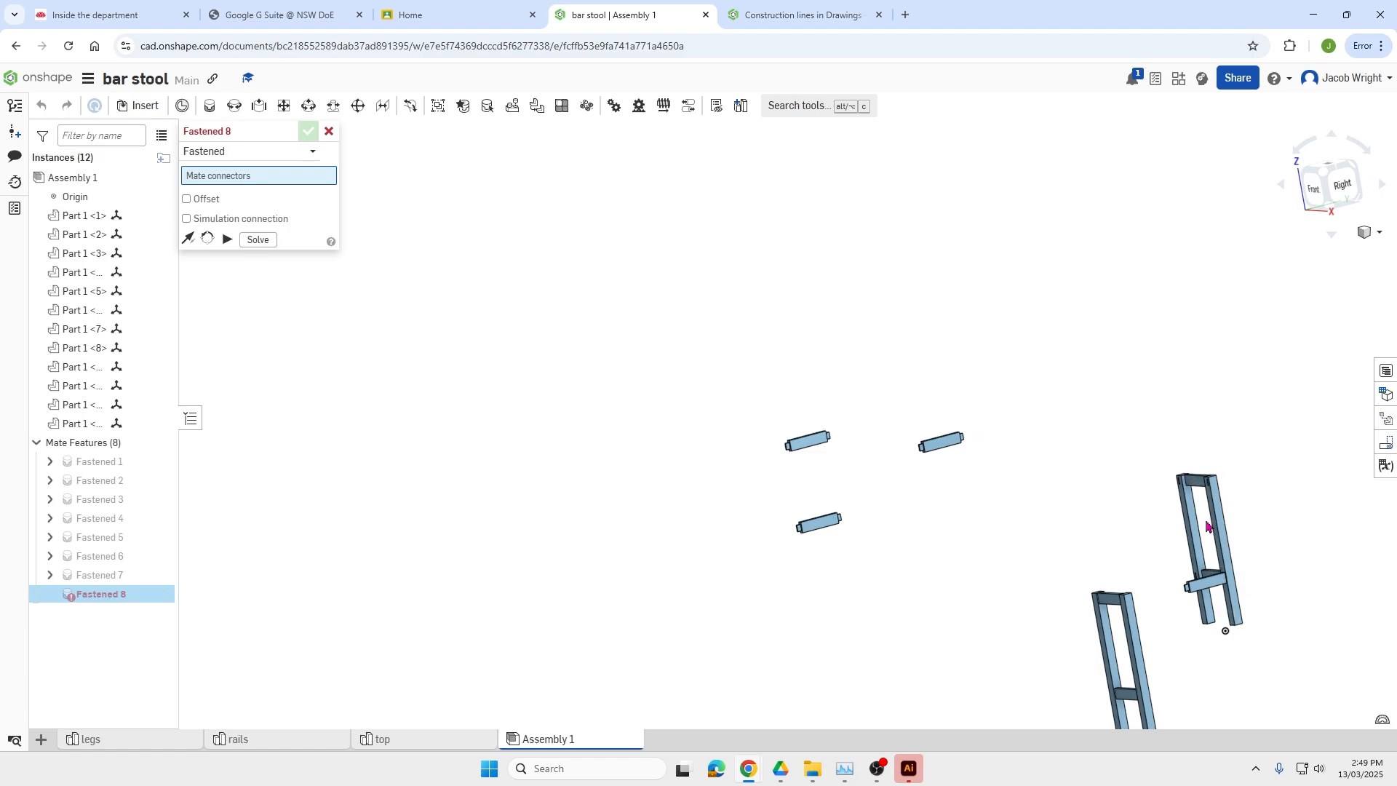
# Fasten the upper right corner of the same leg's upper front-face mortise to the right column's remaining rail at its tenon shoulder corner.
pyautogui.scroll(10, 1227, 579)
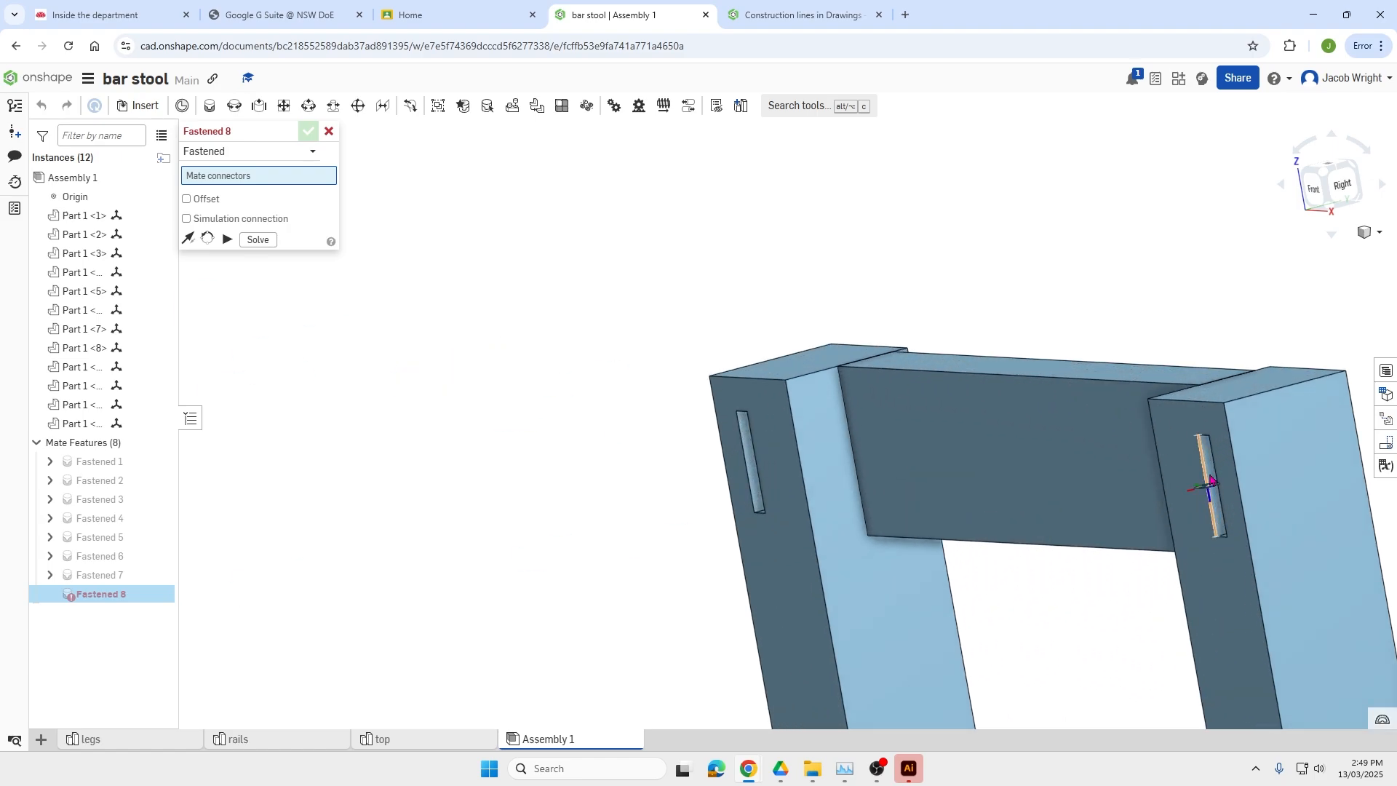
pyautogui.click(1211, 441)
pyautogui.scroll(-10, 1214, 446)
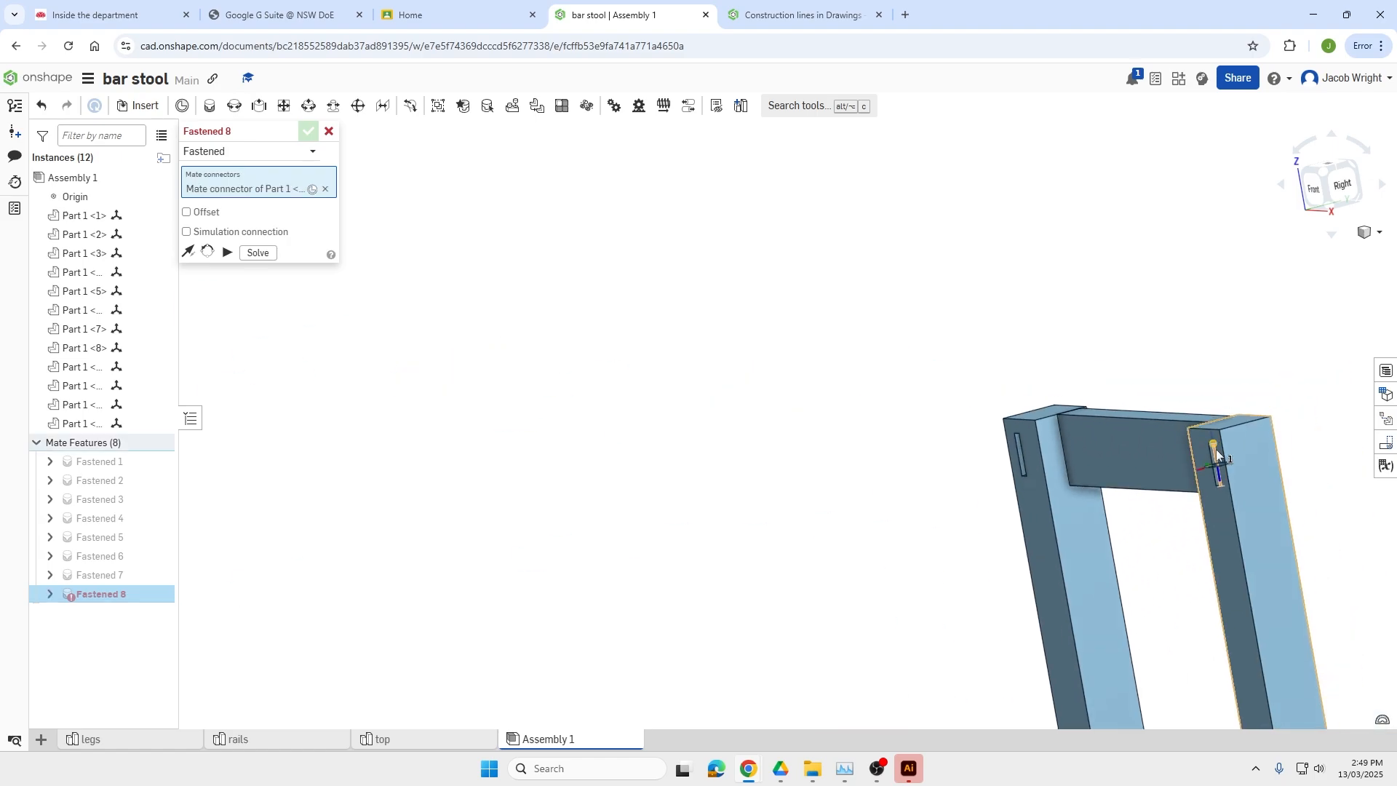
pyautogui.moveTo(775, 374); pyautogui.dragTo(695, 390, button='right')
pyautogui.scroll(5, 914, 370)
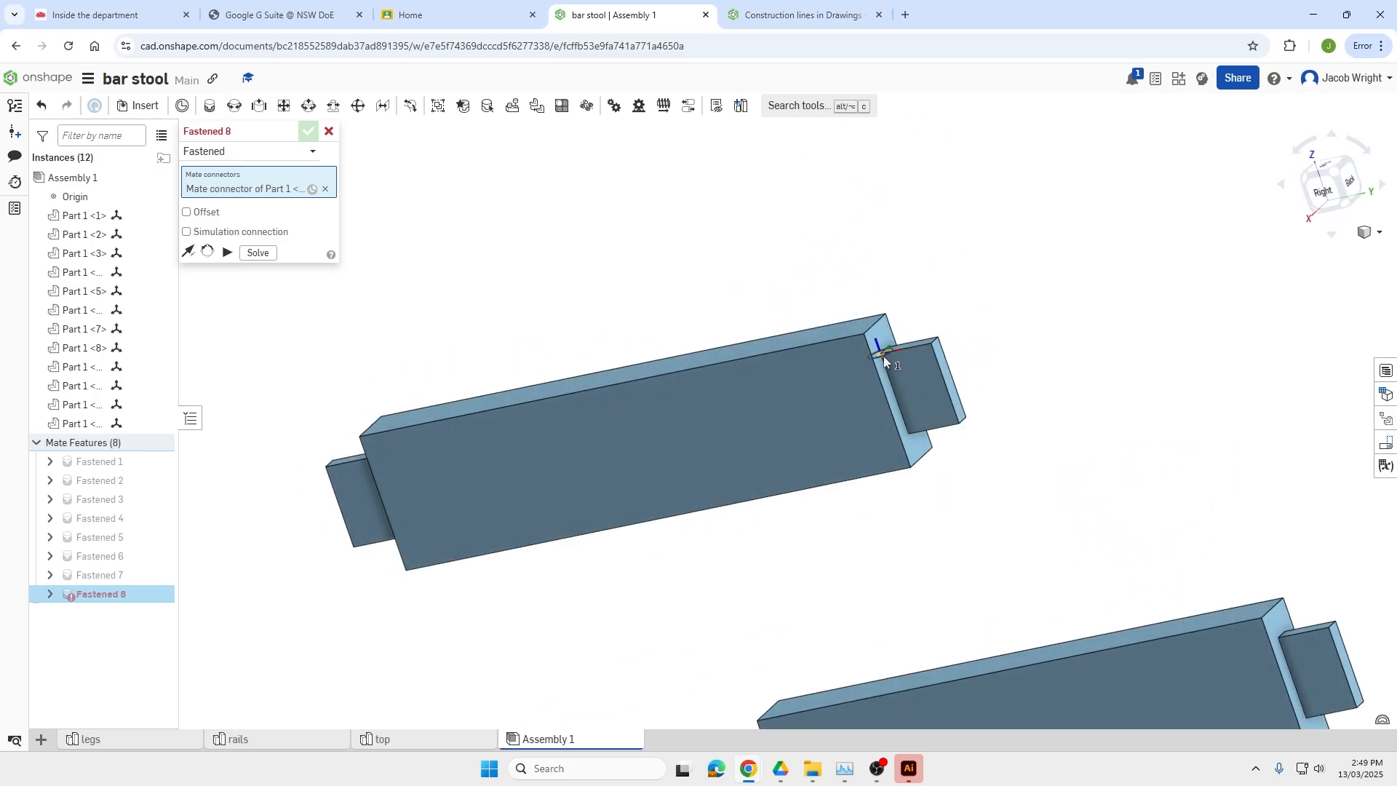
pyautogui.click(884, 356)
pyautogui.scroll(-5, 1044, 638)
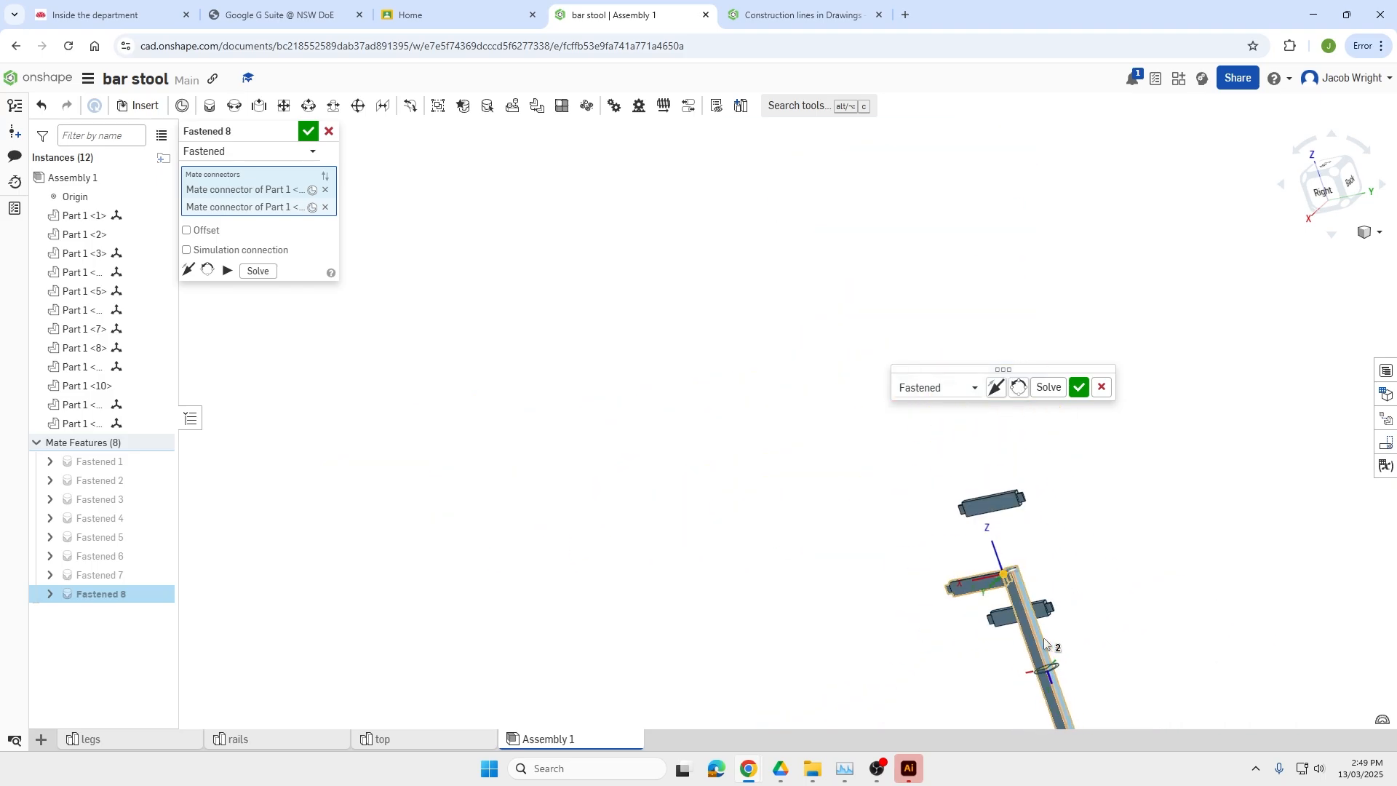
pyautogui.scroll(-3, 1157, 677)
pyautogui.moveTo(1157, 692); pyautogui.dragTo(1228, 714, button='right')
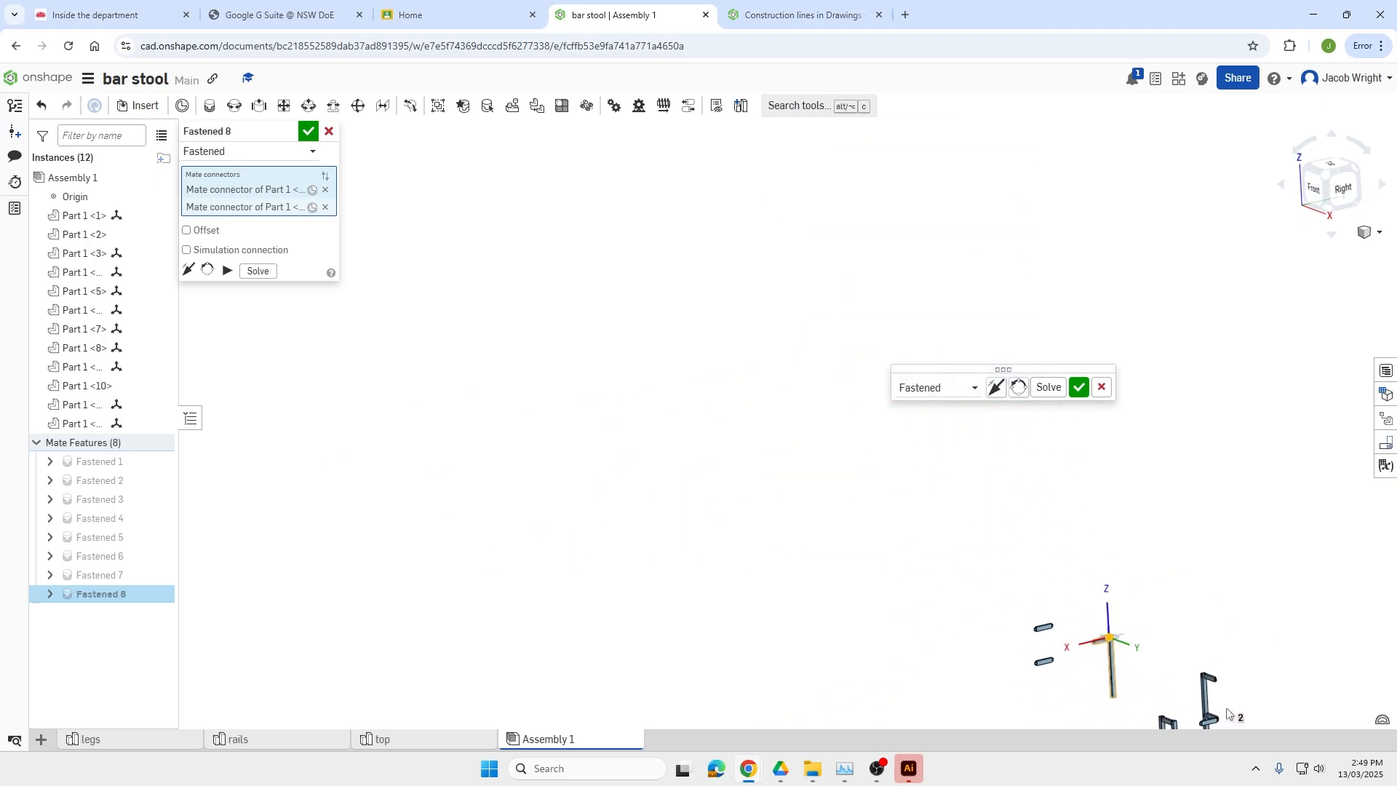
pyautogui.scroll(-2, 1227, 712)
pyautogui.scroll(8, 1223, 717)
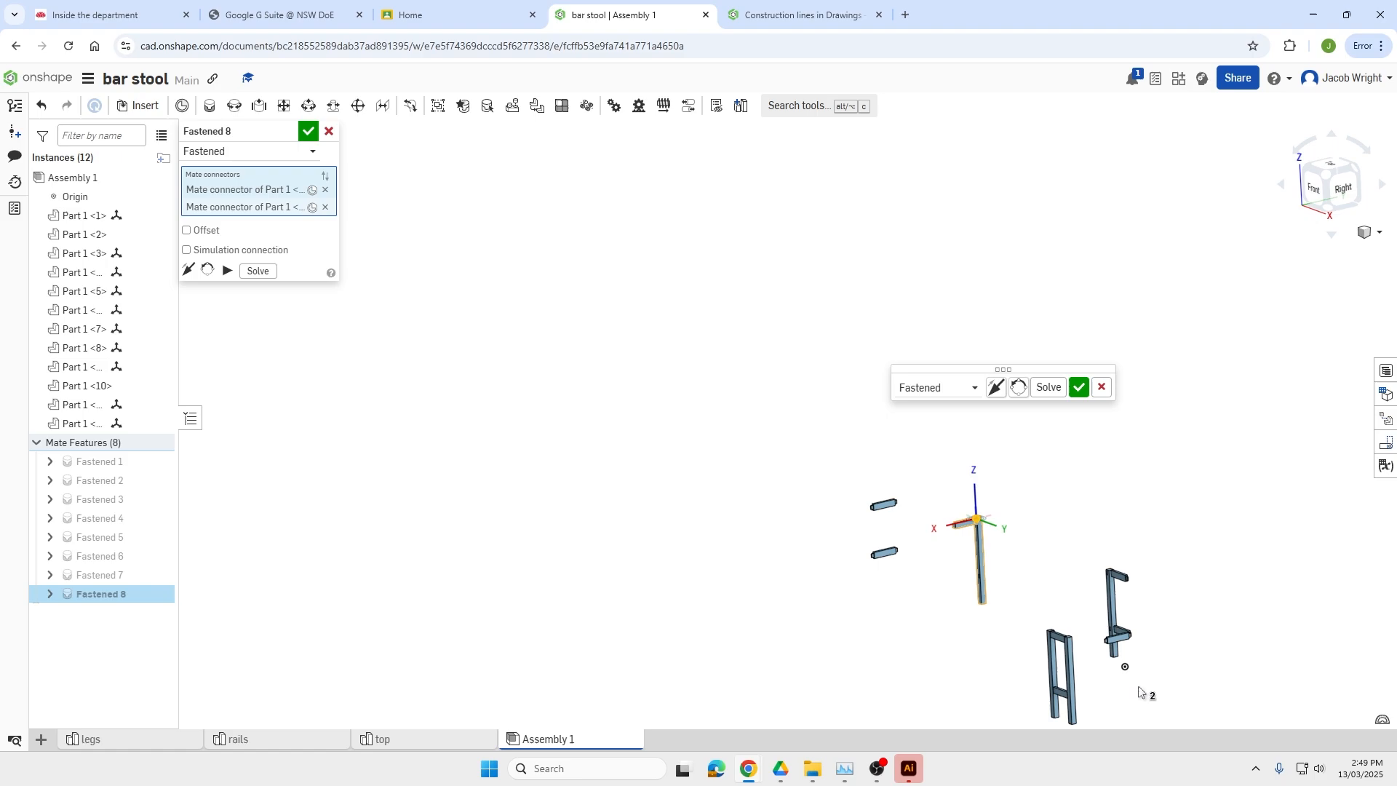
pyautogui.click(1079, 388)
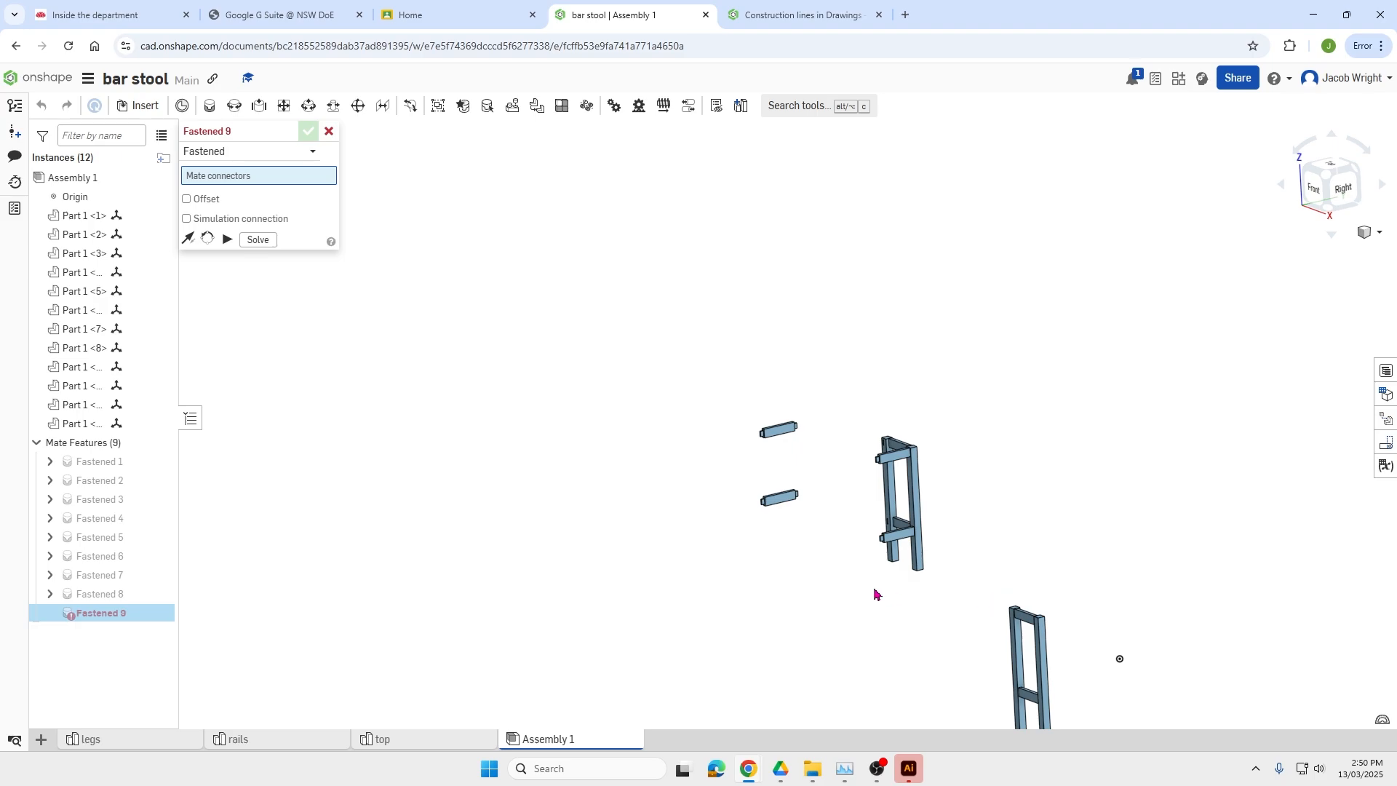
# Fasten the upper right corner of the rear frame's left leg's upper front-face mortise to the upper loose rail at its tenon shoulder corner.
pyautogui.scroll(5, 804, 433)
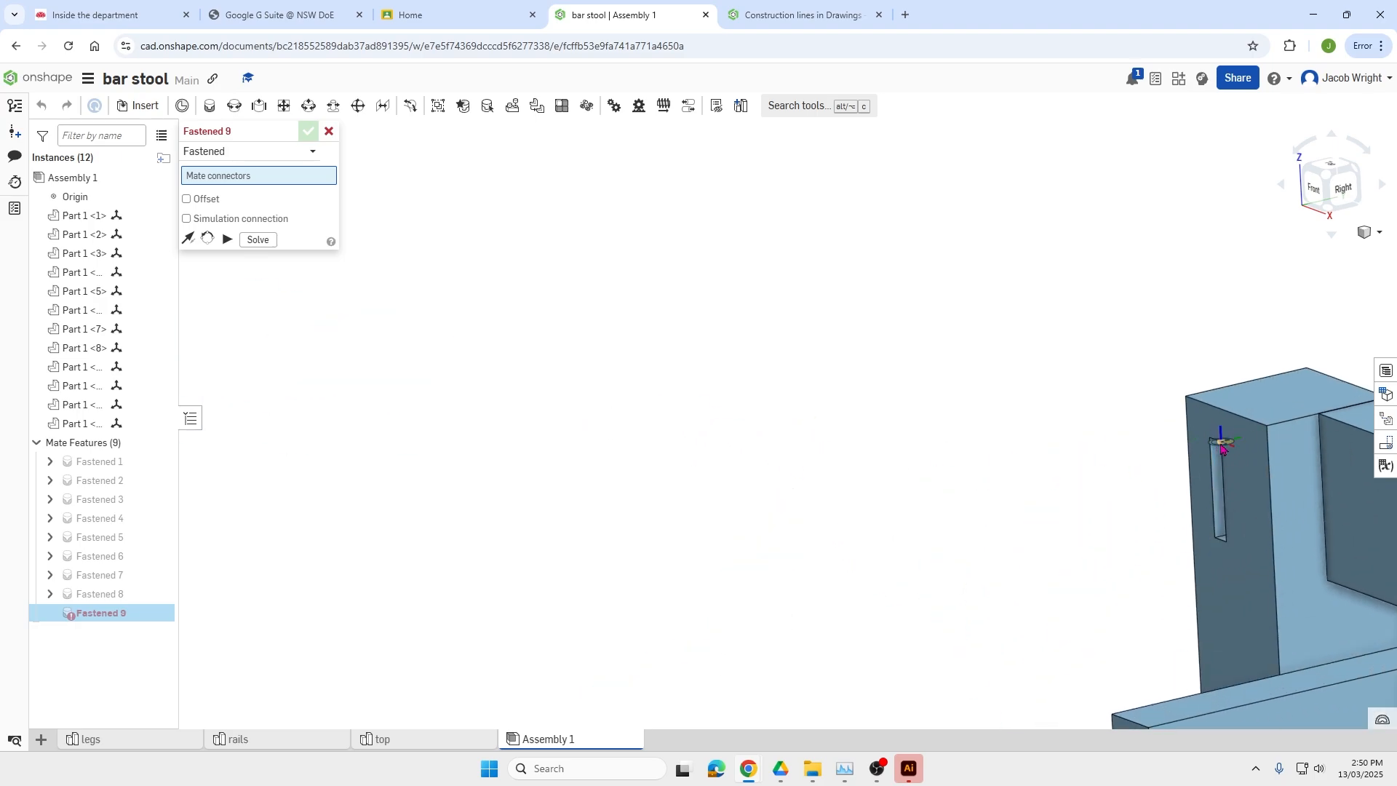
pyautogui.click(1221, 446)
pyautogui.scroll(-5, 874, 412)
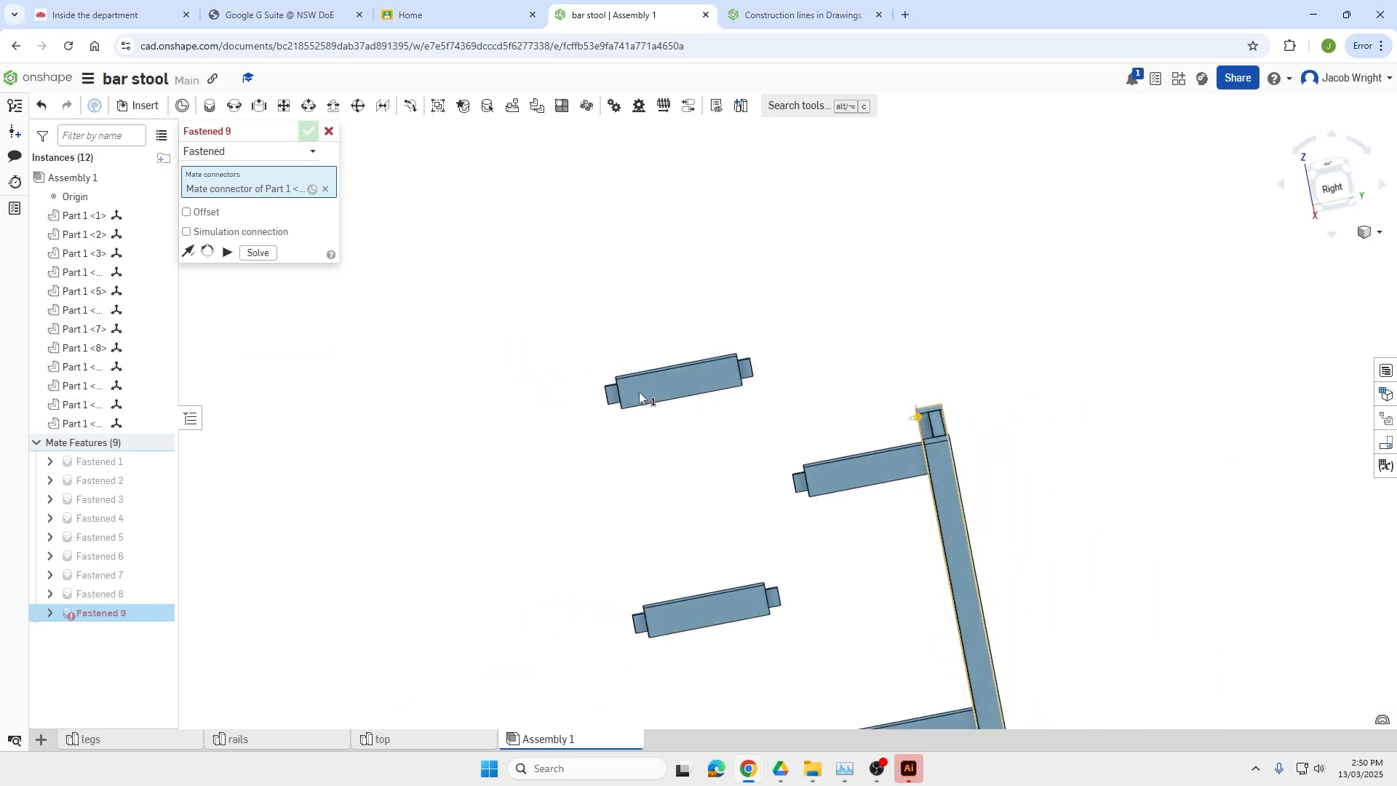
pyautogui.scroll(6, 837, 331)
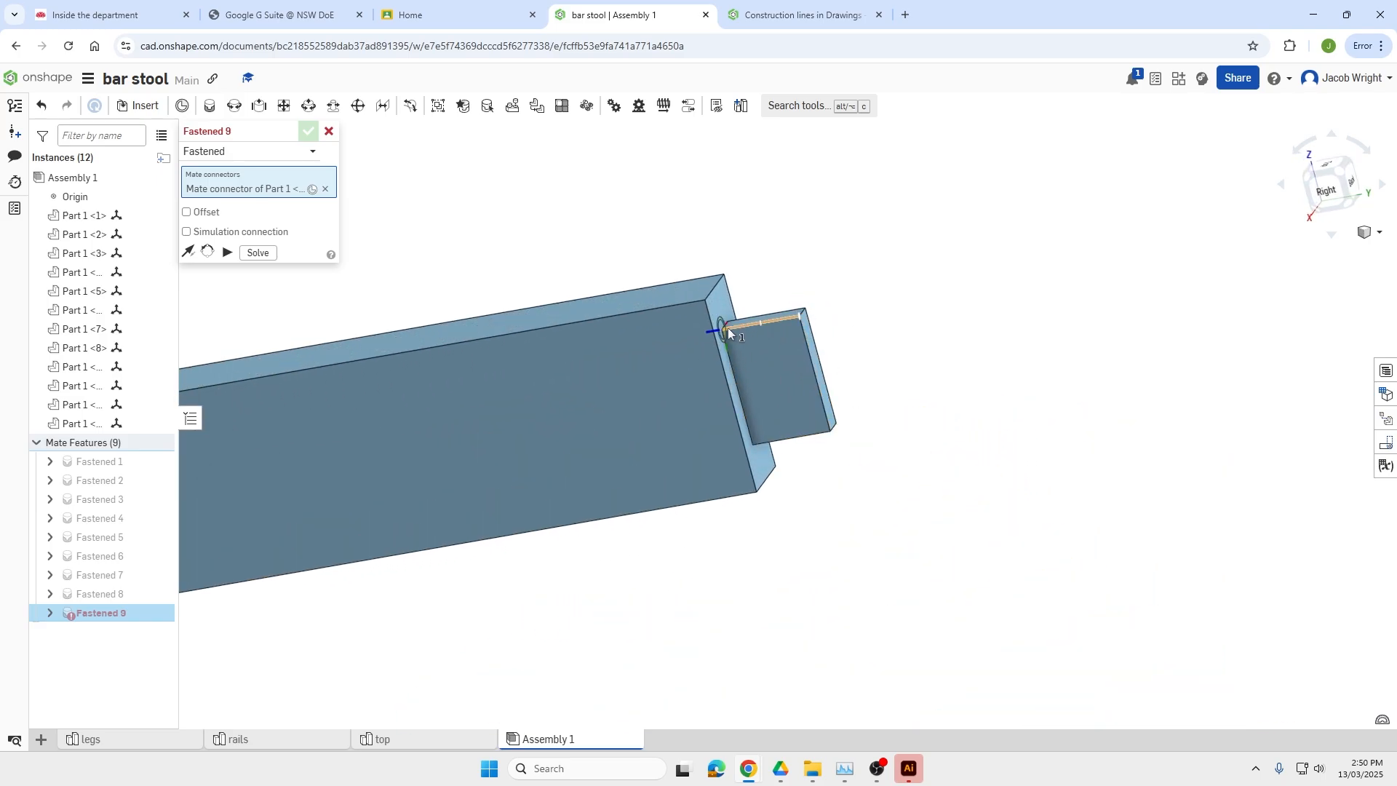
pyautogui.click(722, 327)
pyautogui.scroll(-3, 946, 458)
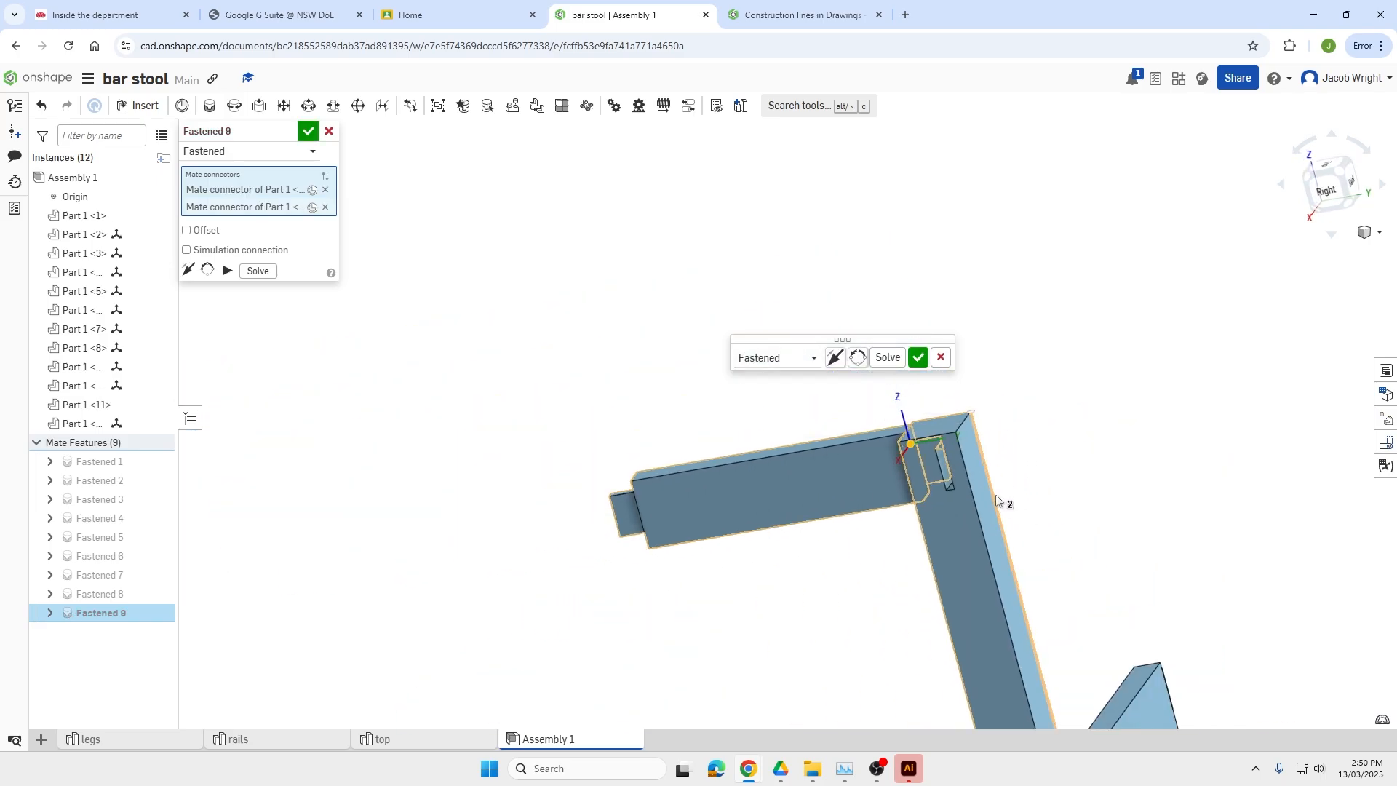
pyautogui.click(918, 358)
# Fasten the upper right corner of the same leg's lower front-face mortise to the last loose rail at its tenon shoulder corner.
pyautogui.scroll(-3, 914, 369)
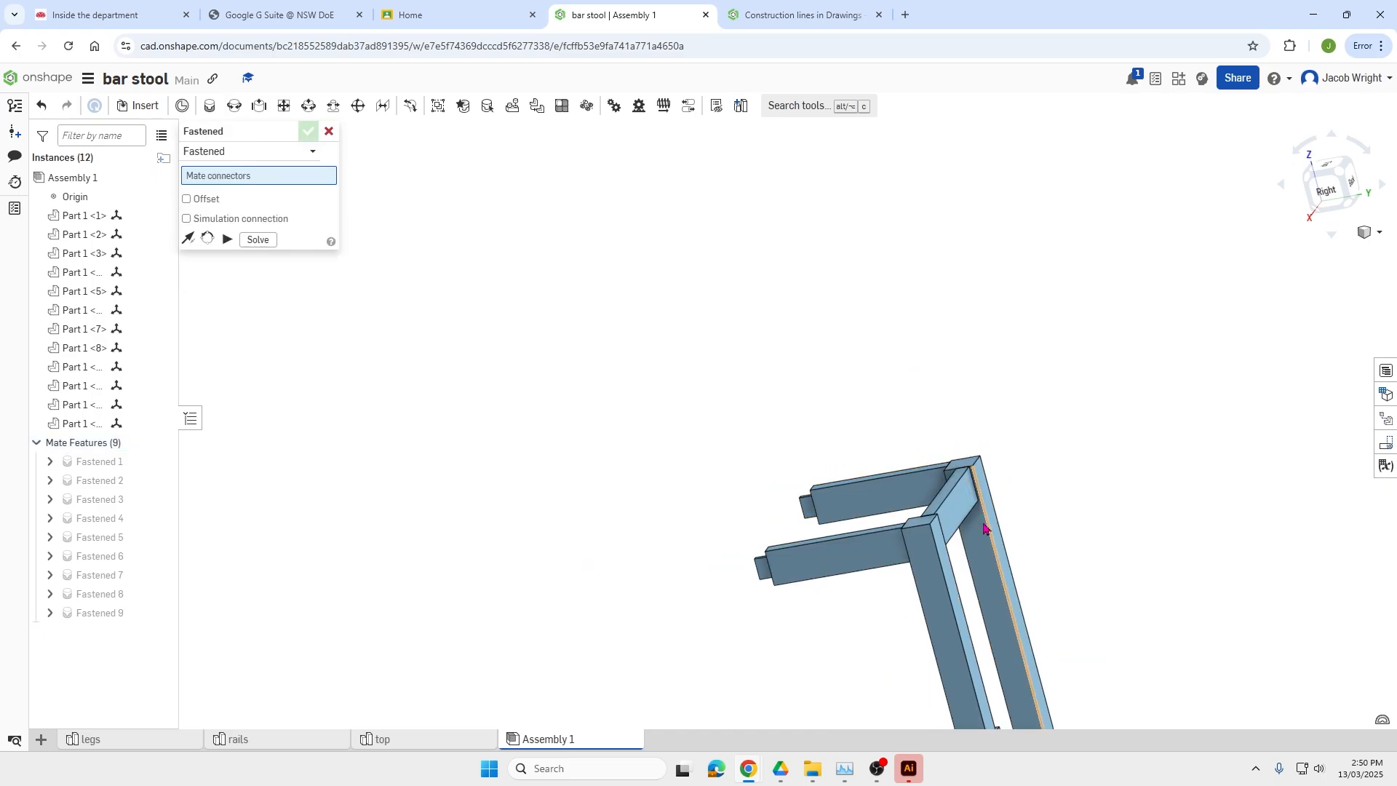
pyautogui.moveTo(992, 587); pyautogui.dragTo(1015, 580, button='right')
pyautogui.scroll(-5, 1012, 606)
pyautogui.moveTo(1014, 638); pyautogui.dragTo(1087, 634, button='right')
pyautogui.scroll(10, 946, 626)
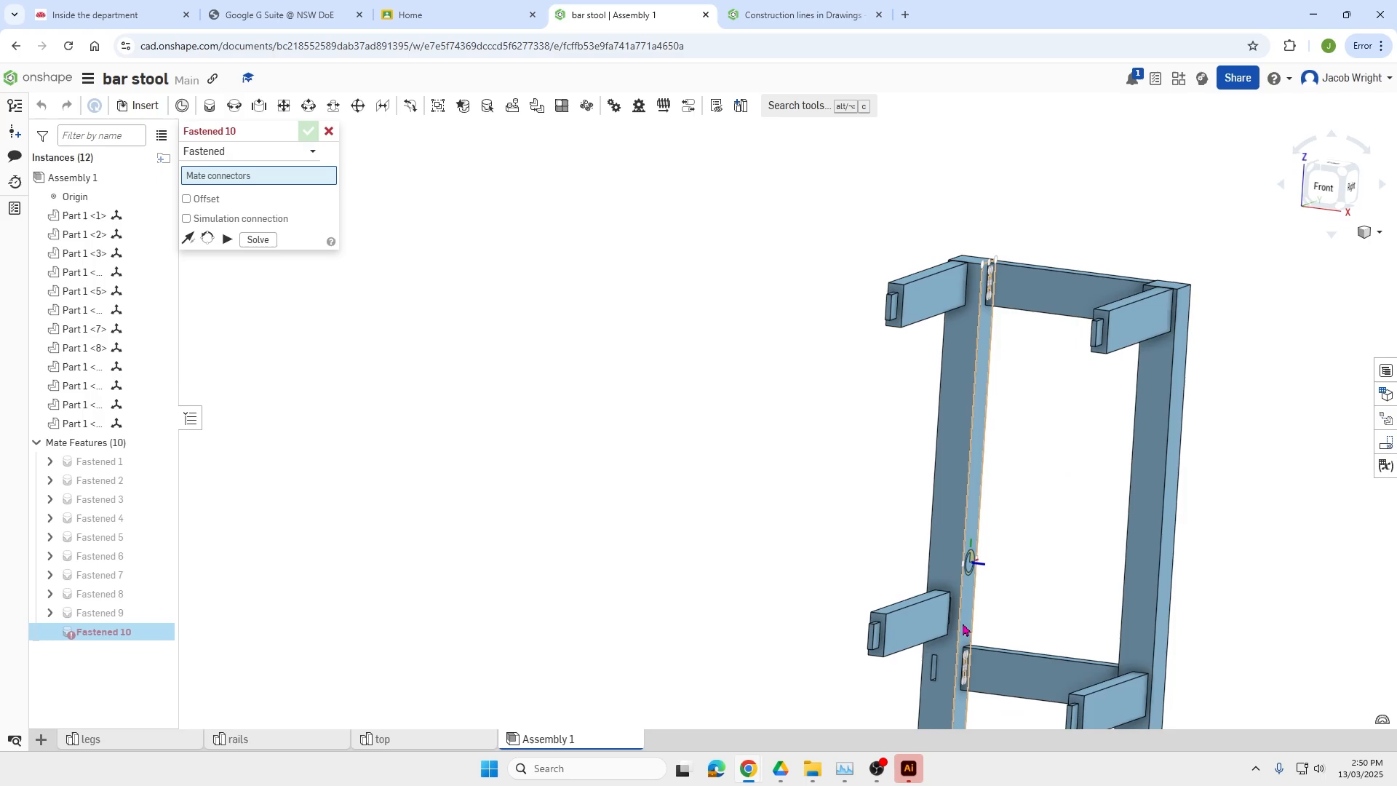
pyautogui.scroll(3, 946, 627)
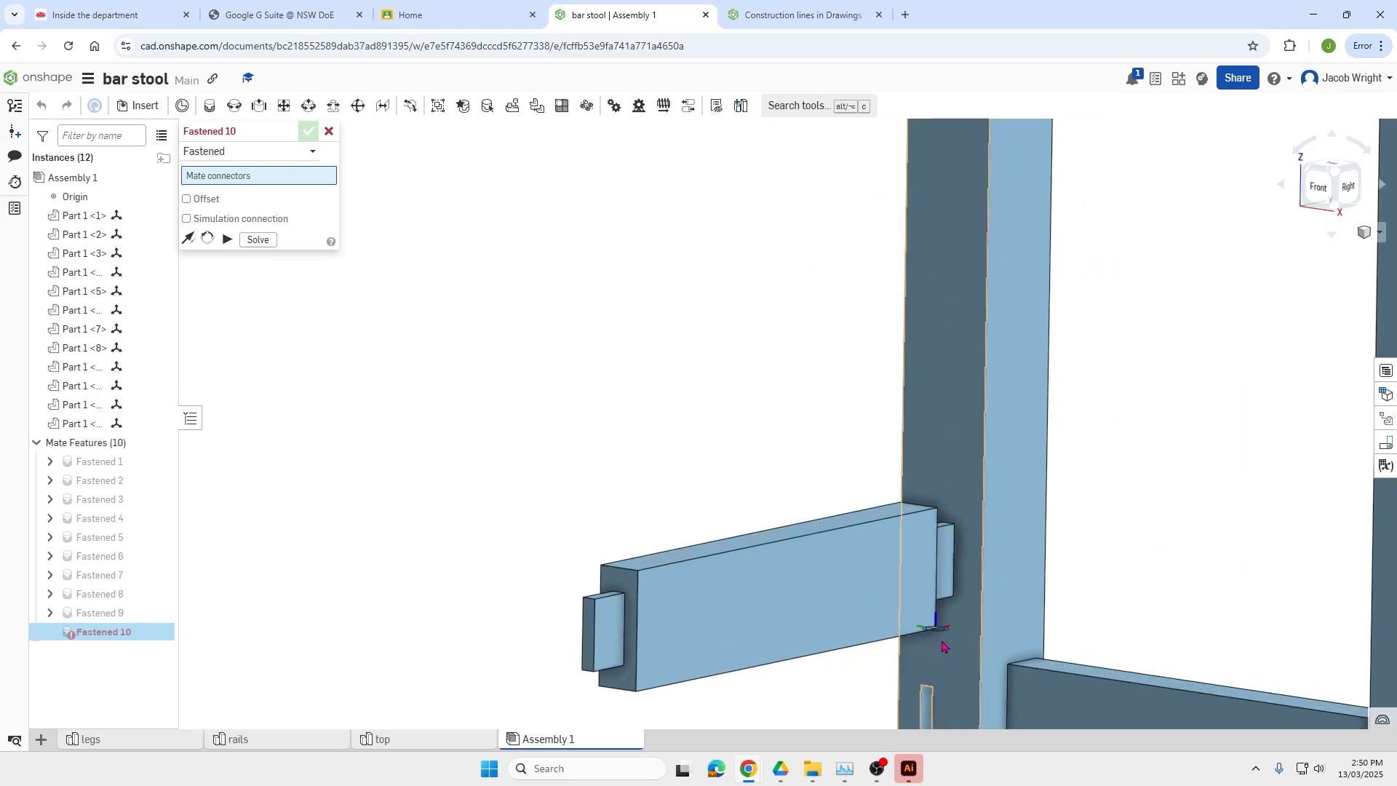
pyautogui.click(937, 696)
pyautogui.moveTo(1003, 613); pyautogui.dragTo(921, 642, button='right')
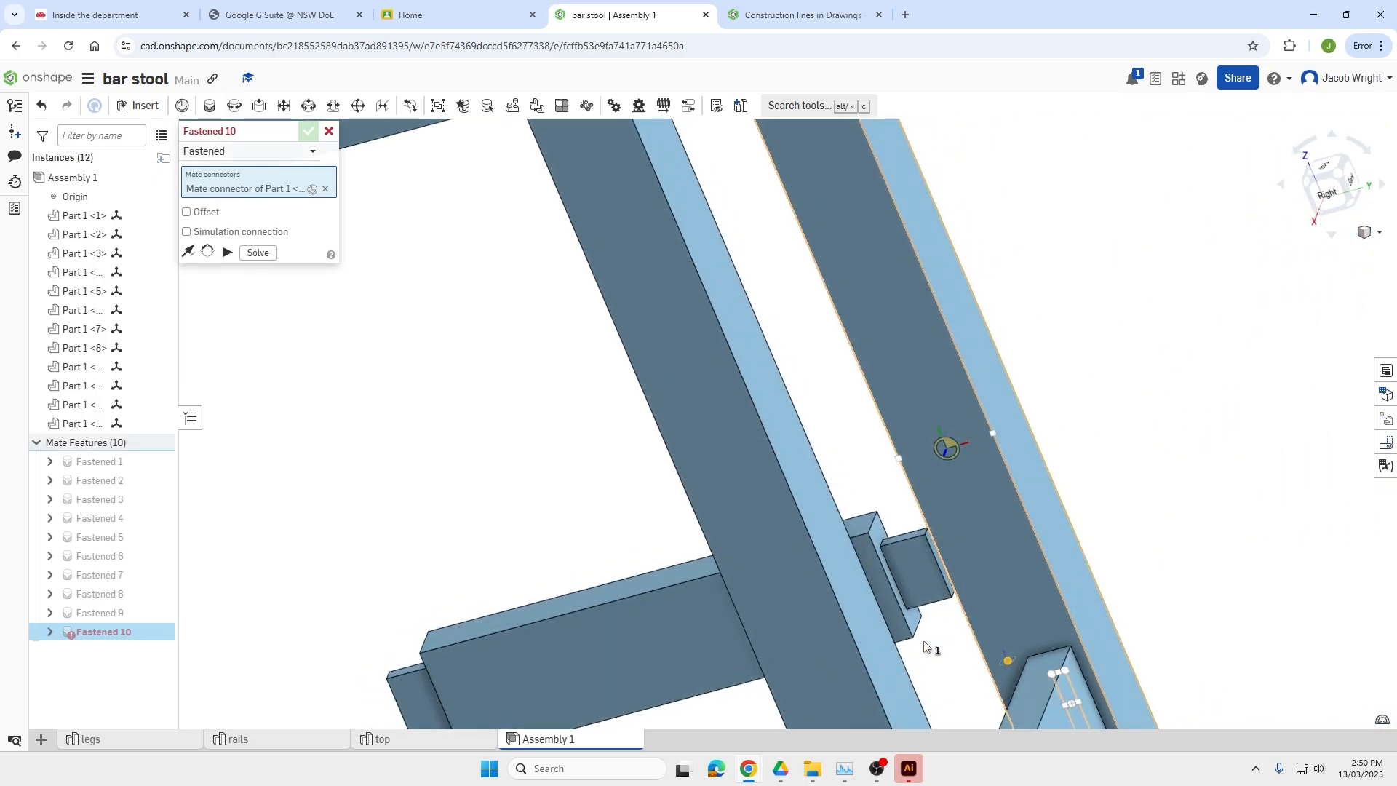
pyautogui.click(883, 547)
pyautogui.click(1077, 578)
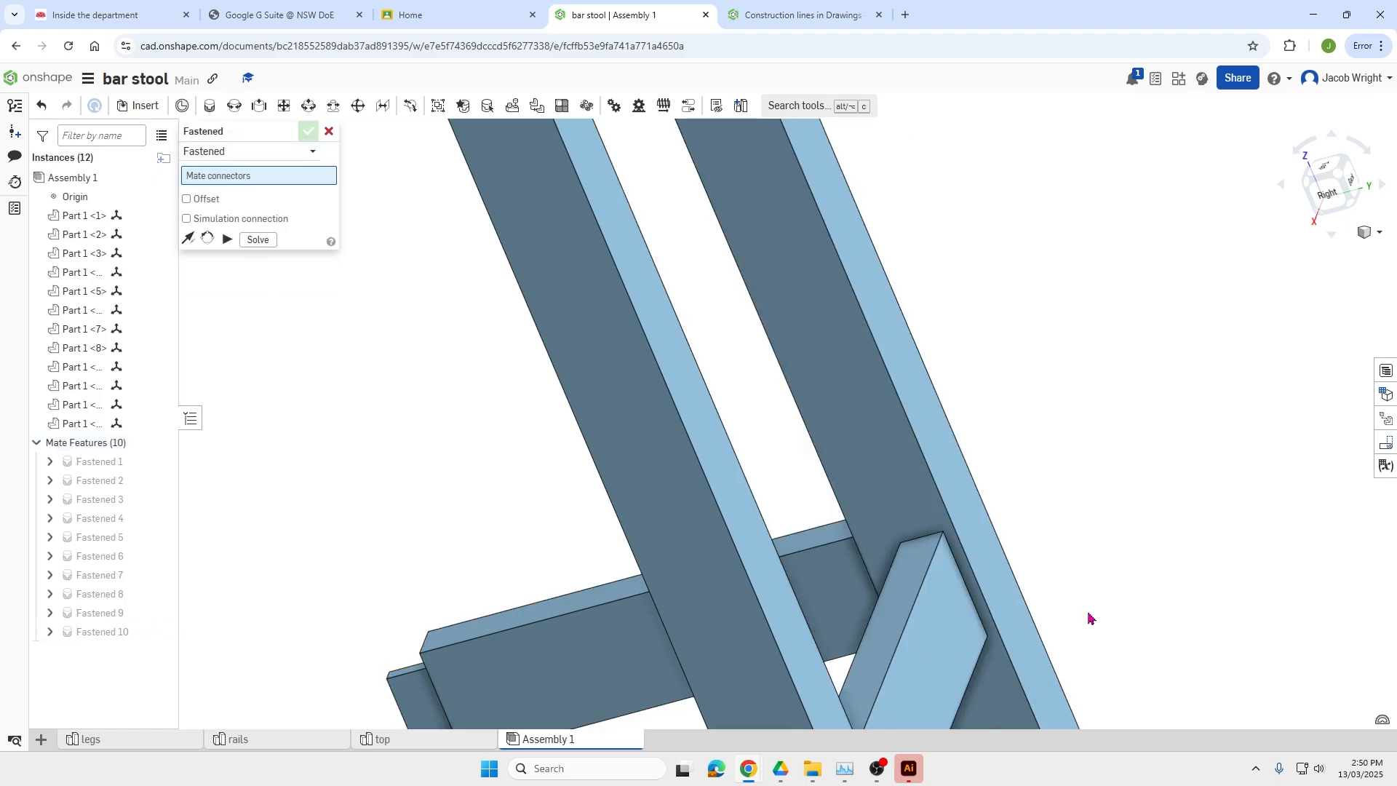
# Fasten the free tenon shoulder corner of the lower right connecting rail to the front frame's right leg at its lower rear-face mortise, then finish mating.
pyautogui.scroll(-10, 1106, 615)
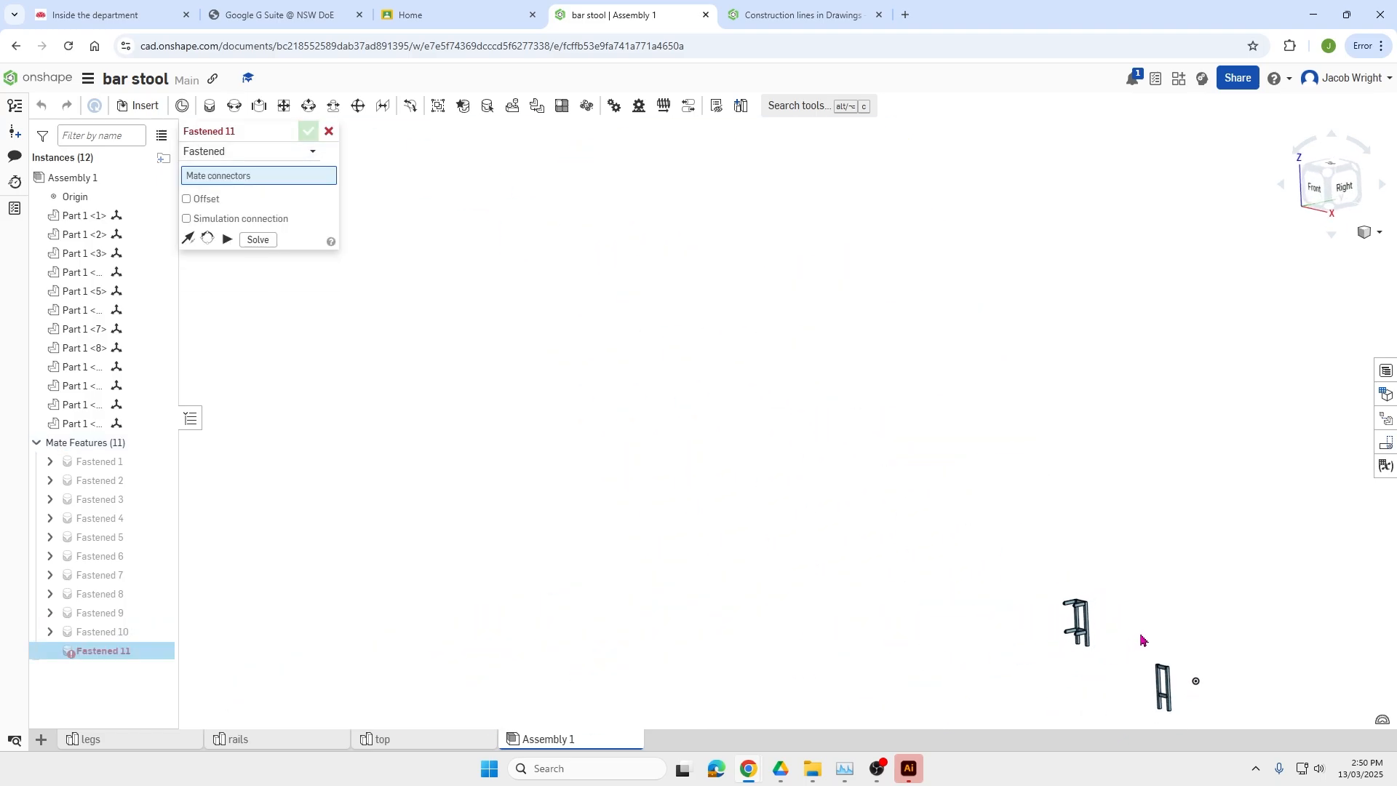
pyautogui.scroll(5, 1137, 683)
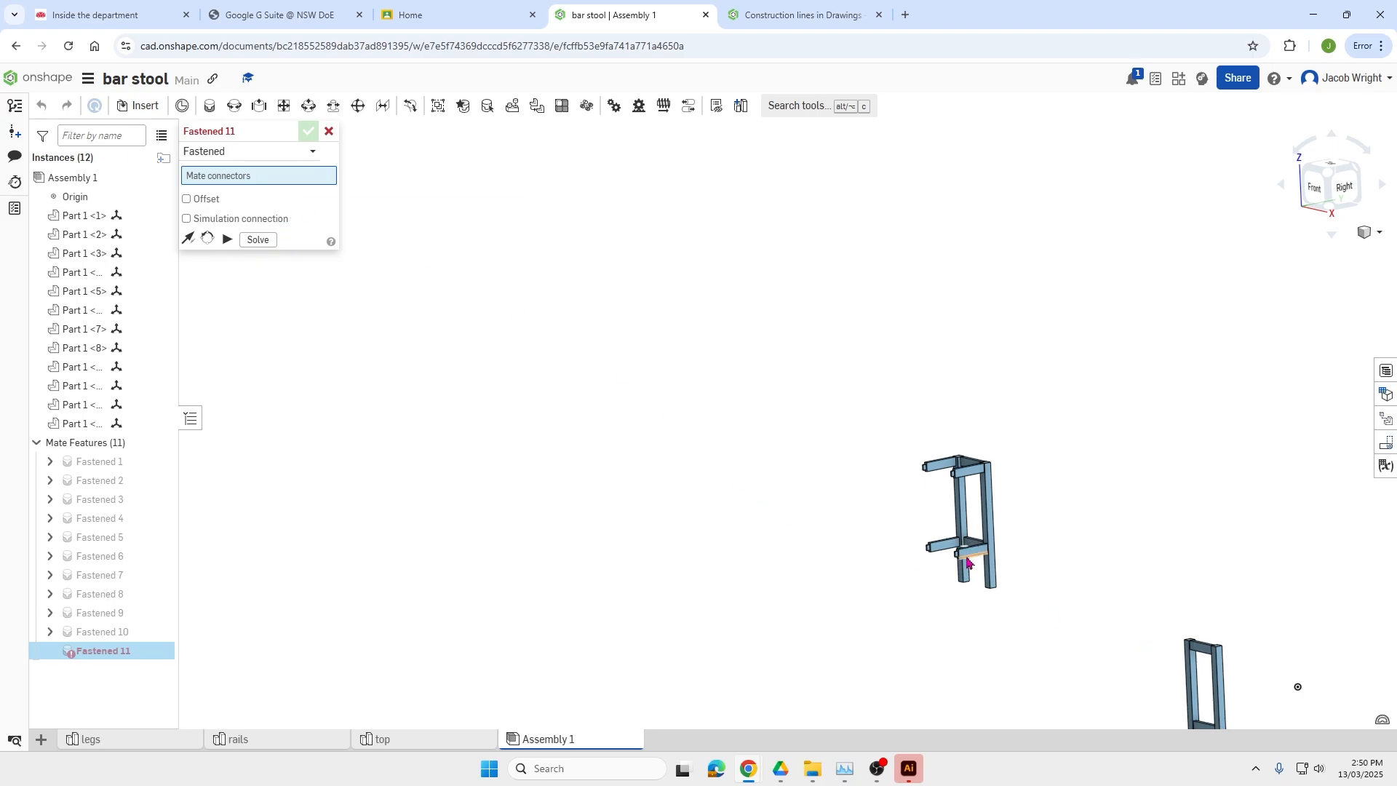
pyautogui.scroll(8, 968, 563)
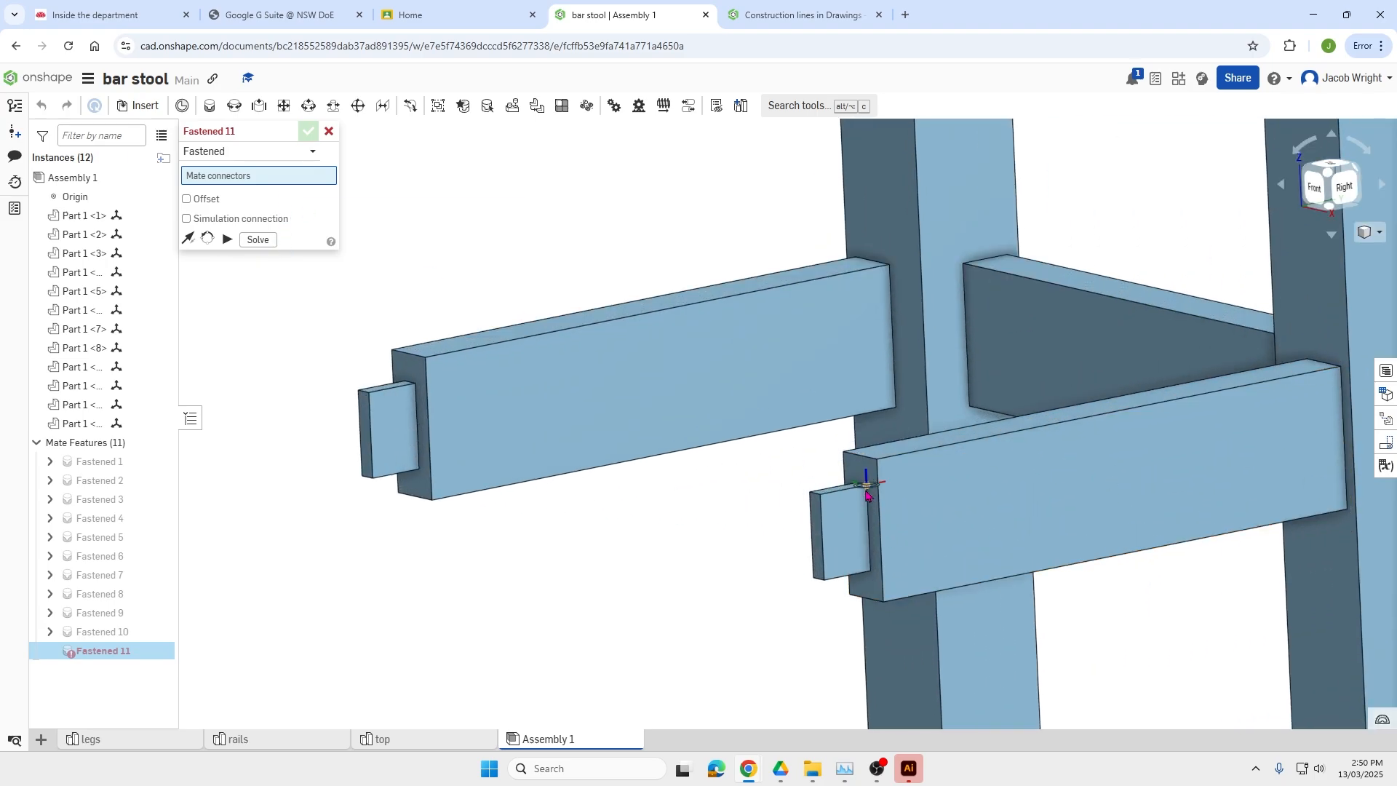
pyautogui.click(866, 490)
pyautogui.scroll(-10, 914, 558)
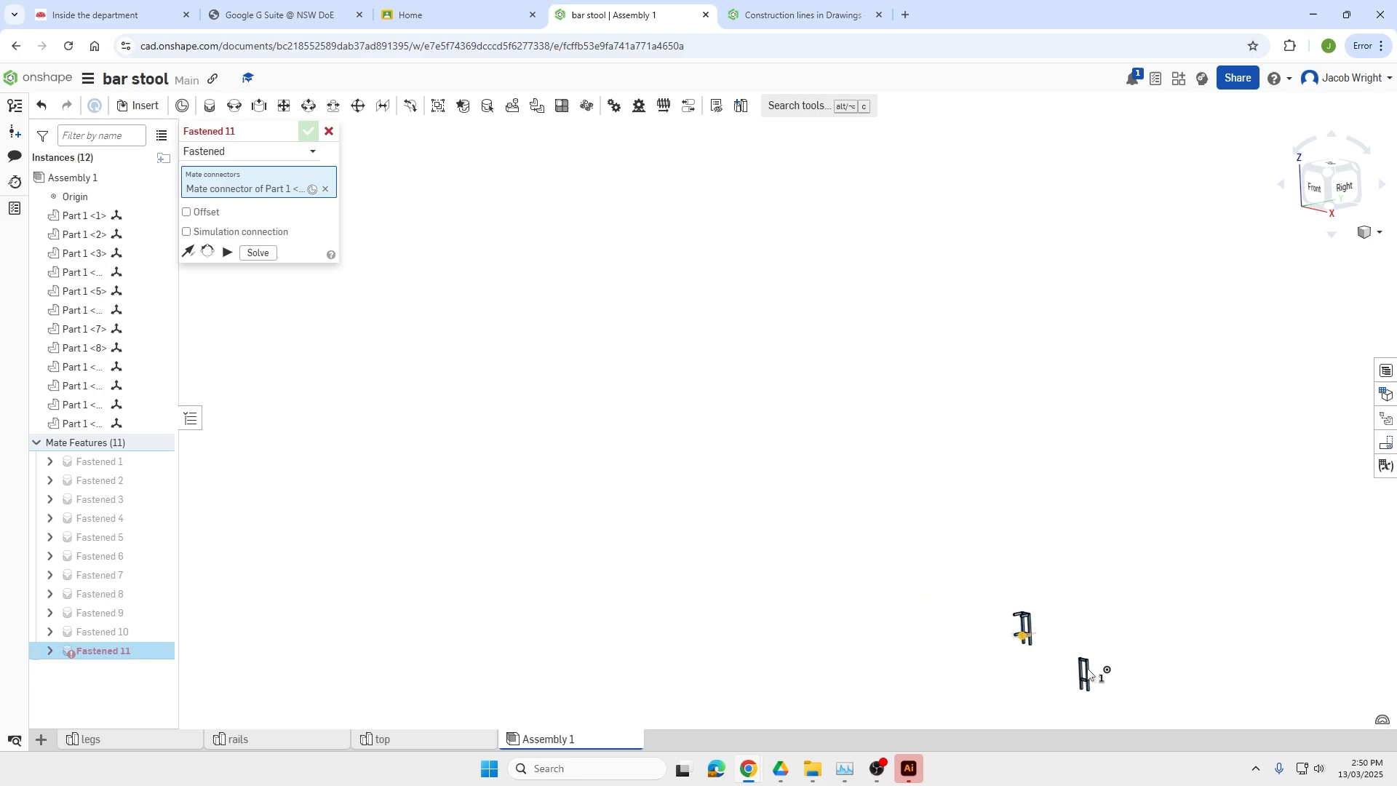
pyautogui.scroll(10, 1091, 676)
pyautogui.moveTo(1077, 661); pyautogui.dragTo(999, 650, button='right')
pyautogui.scroll(6, 953, 600)
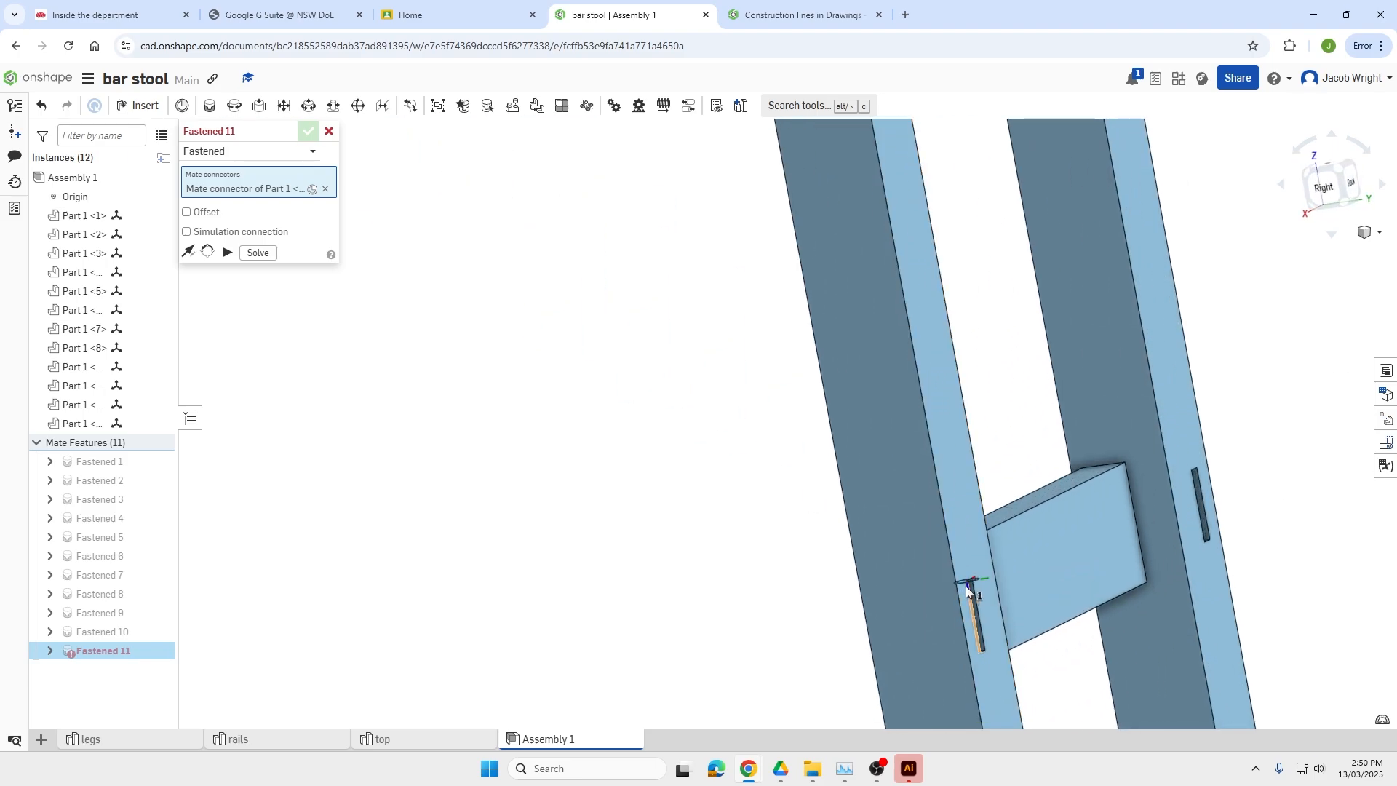
pyautogui.click(967, 584)
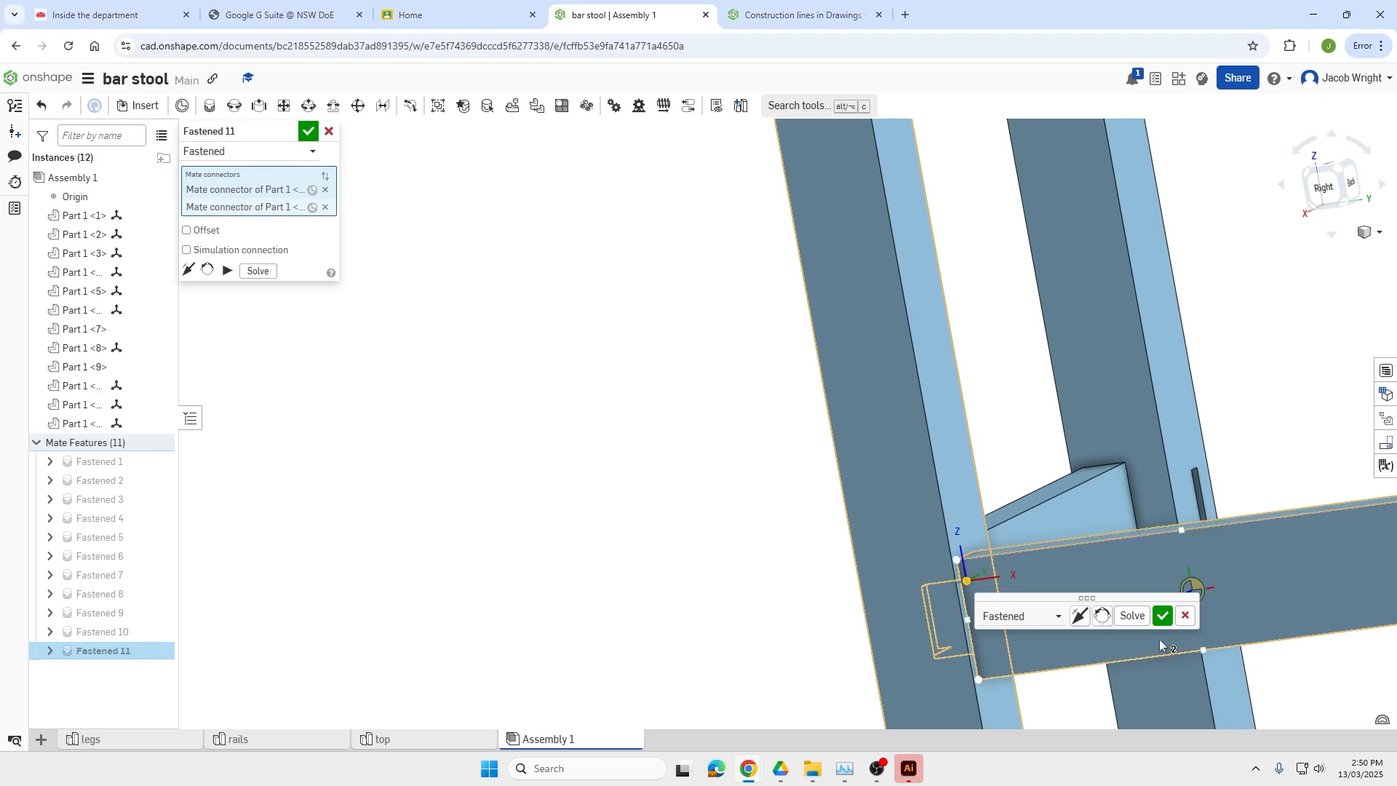
pyautogui.click(1163, 616)
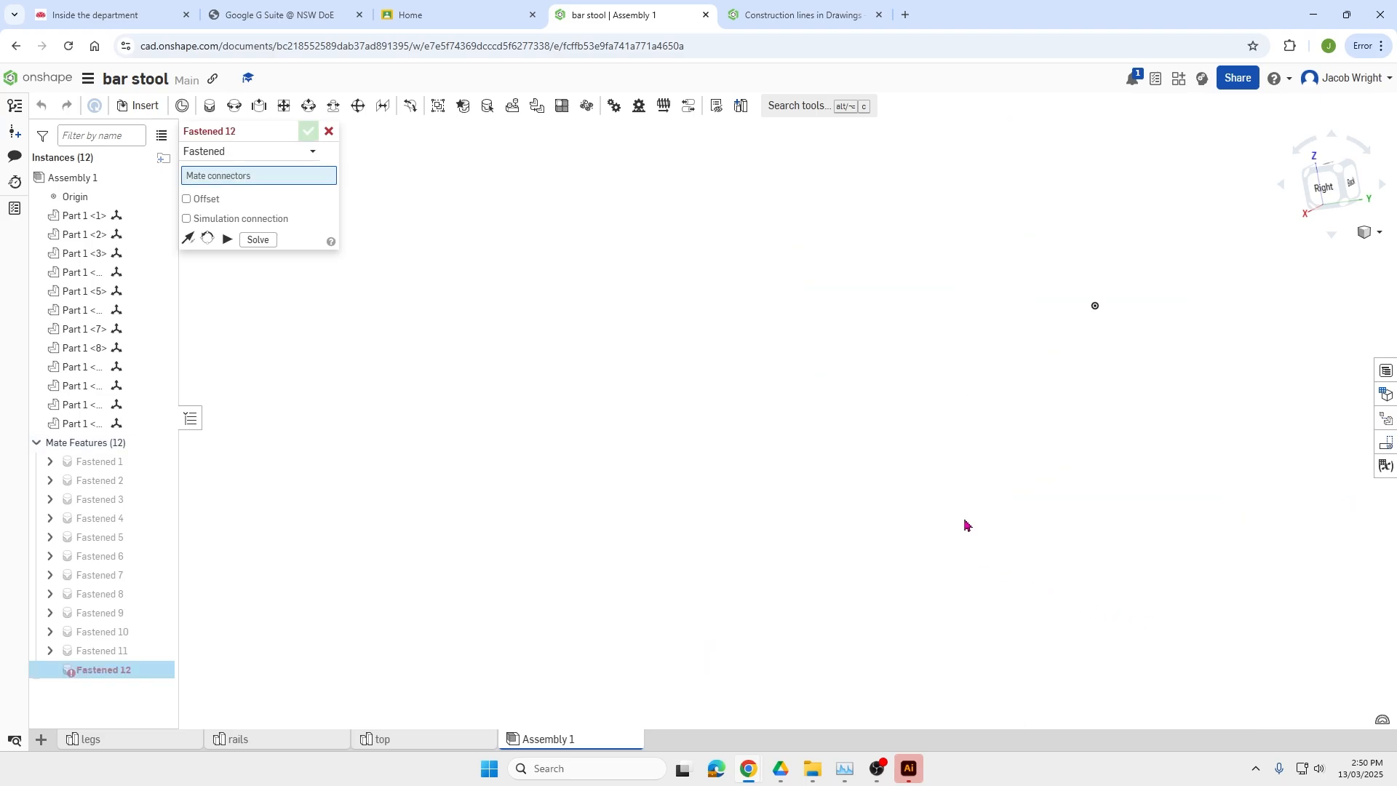
pyautogui.scroll(-5, 965, 524)
pyautogui.moveTo(976, 474); pyautogui.dragTo(1032, 473, button='right')
pyautogui.scroll(6, 973, 397)
pyautogui.moveTo(989, 402)
pyautogui.mouseDown(button='right')
pyautogui.moveTo(888, 405)
pyautogui.moveTo(1133, 402)
pyautogui.moveTo(987, 412)
pyautogui.mouseUp(button='right')
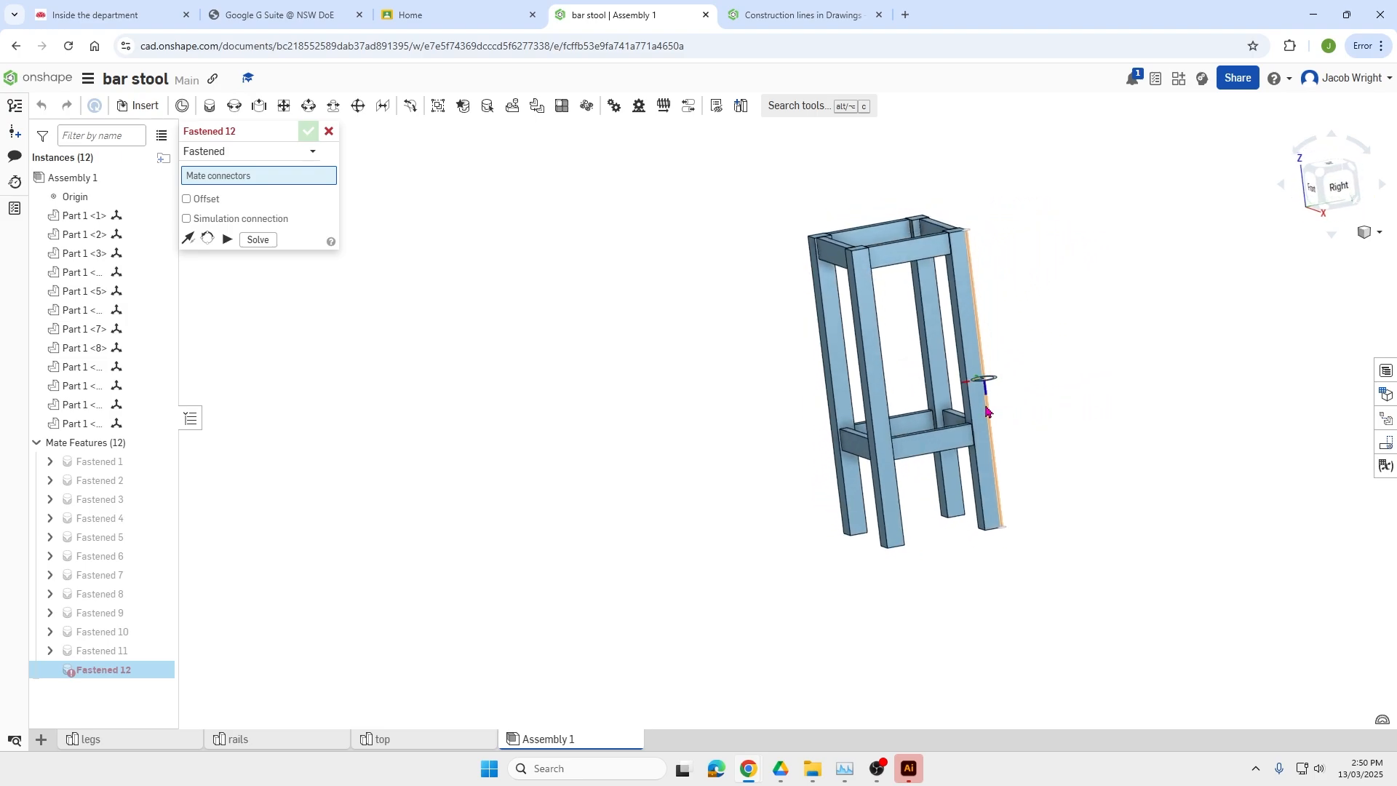
pyautogui.scroll(-1, 951, 412)
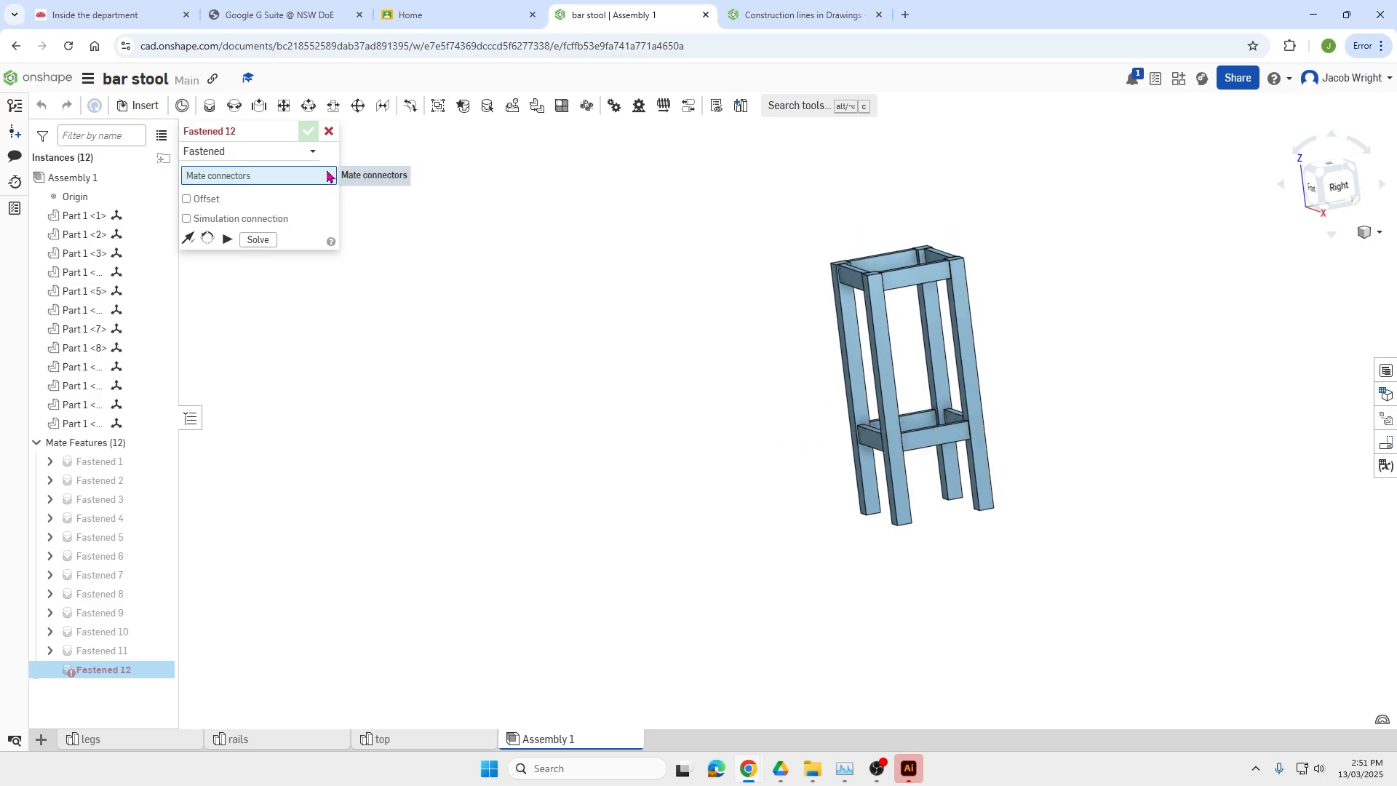
pyautogui.click(329, 131)
# Run interference detection on all twelve leg and rail instances of the stool frame.
pyautogui.moveTo(804, 242); pyautogui.dragTo(1064, 577)
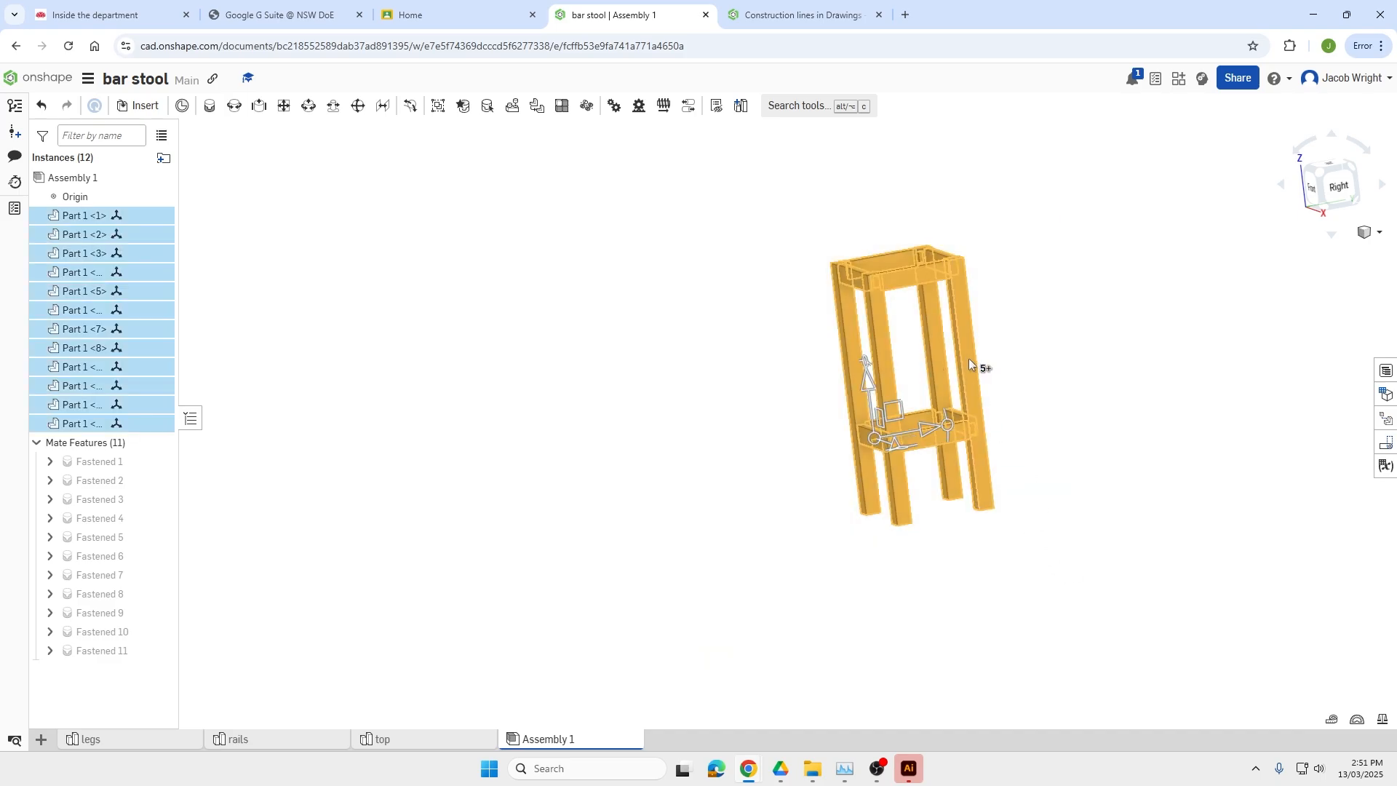
pyautogui.rightClick(970, 363)
pyautogui.click(1035, 513)
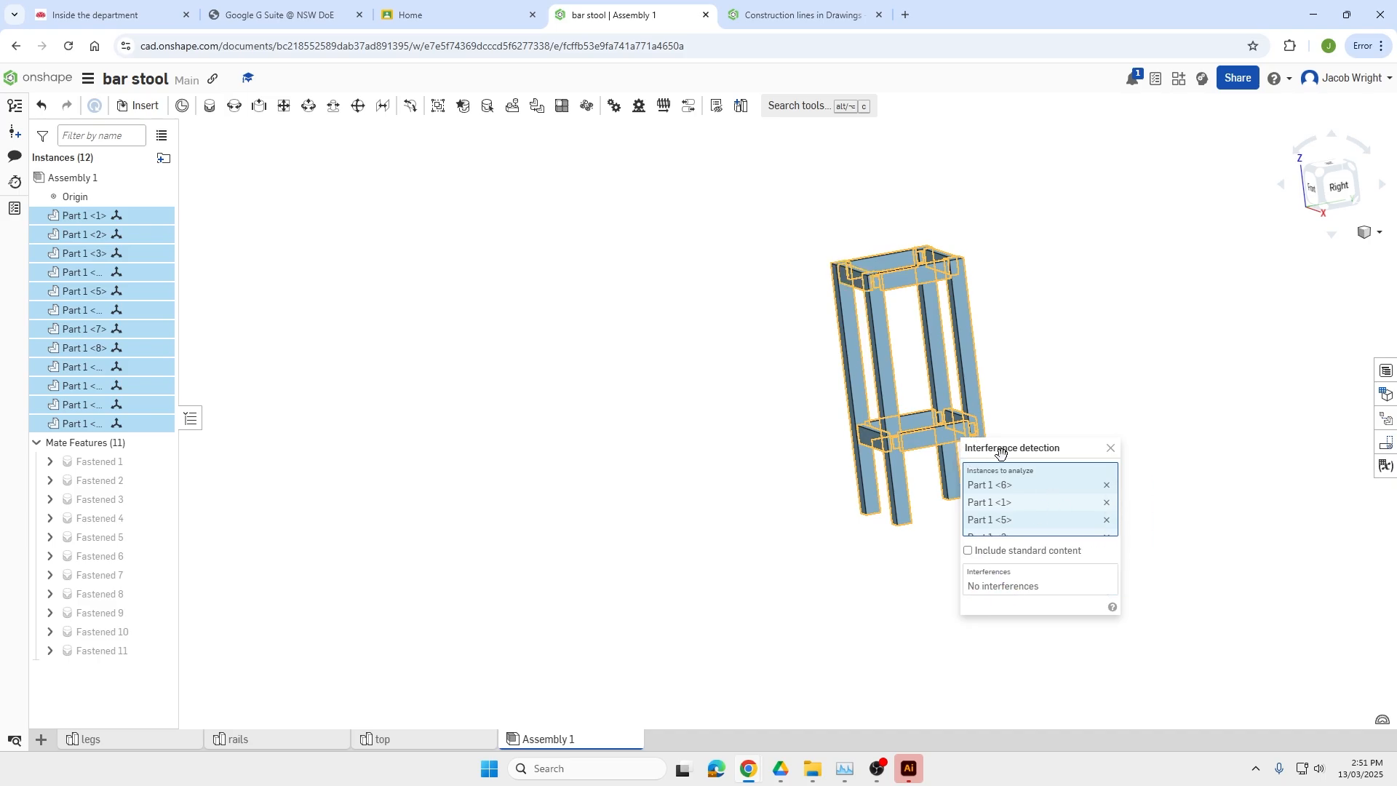
pyautogui.click(1112, 448)
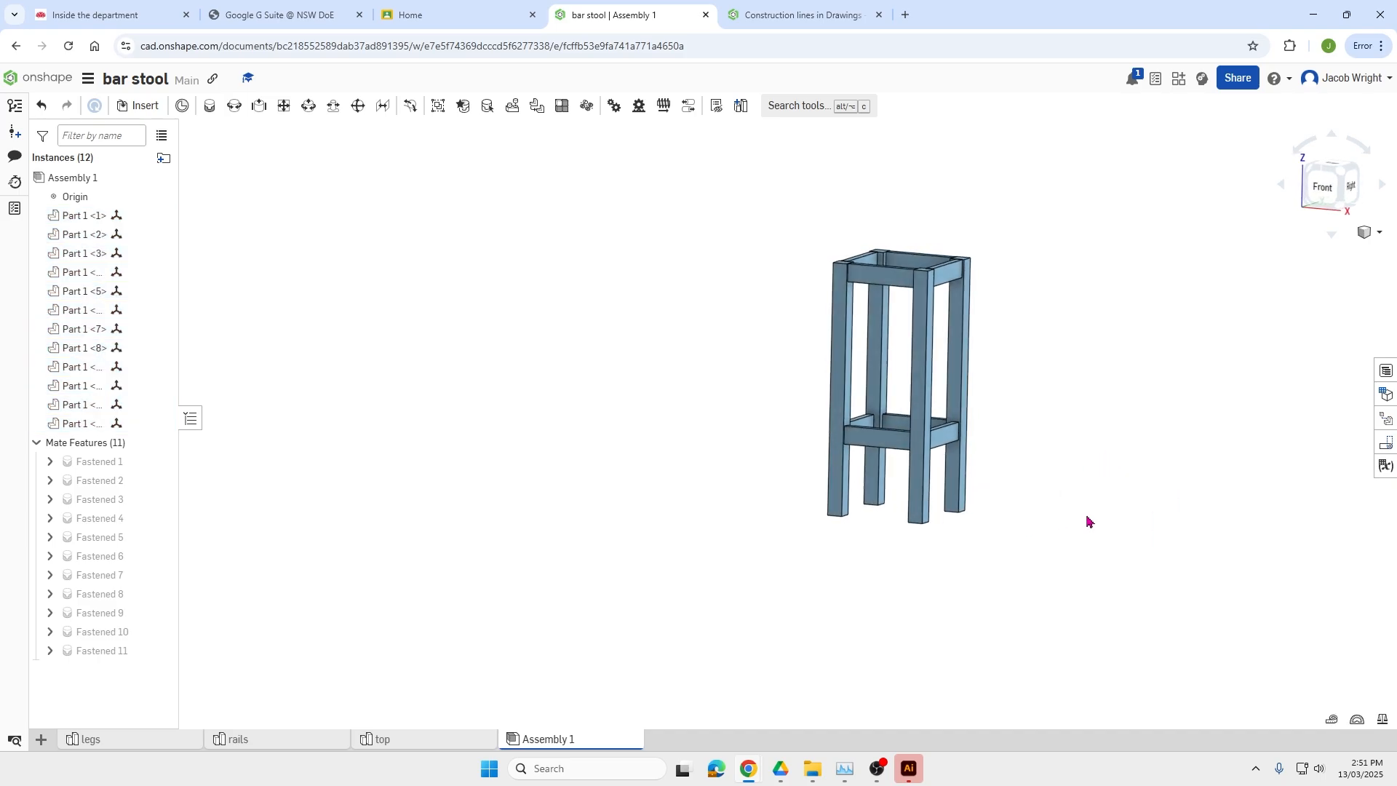
pyautogui.moveTo(1103, 524); pyautogui.dragTo(893, 569, button='right')
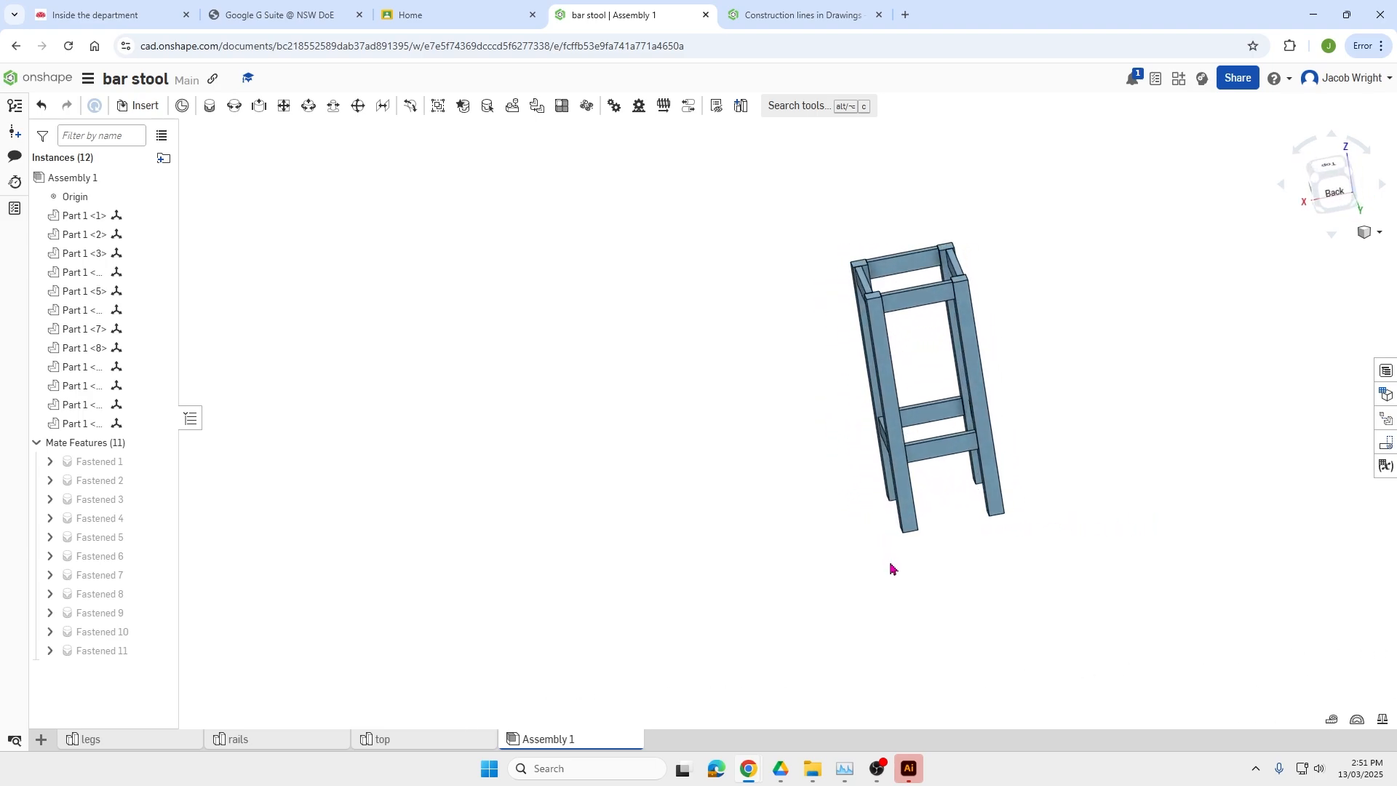
pyautogui.scroll(3, 881, 364)
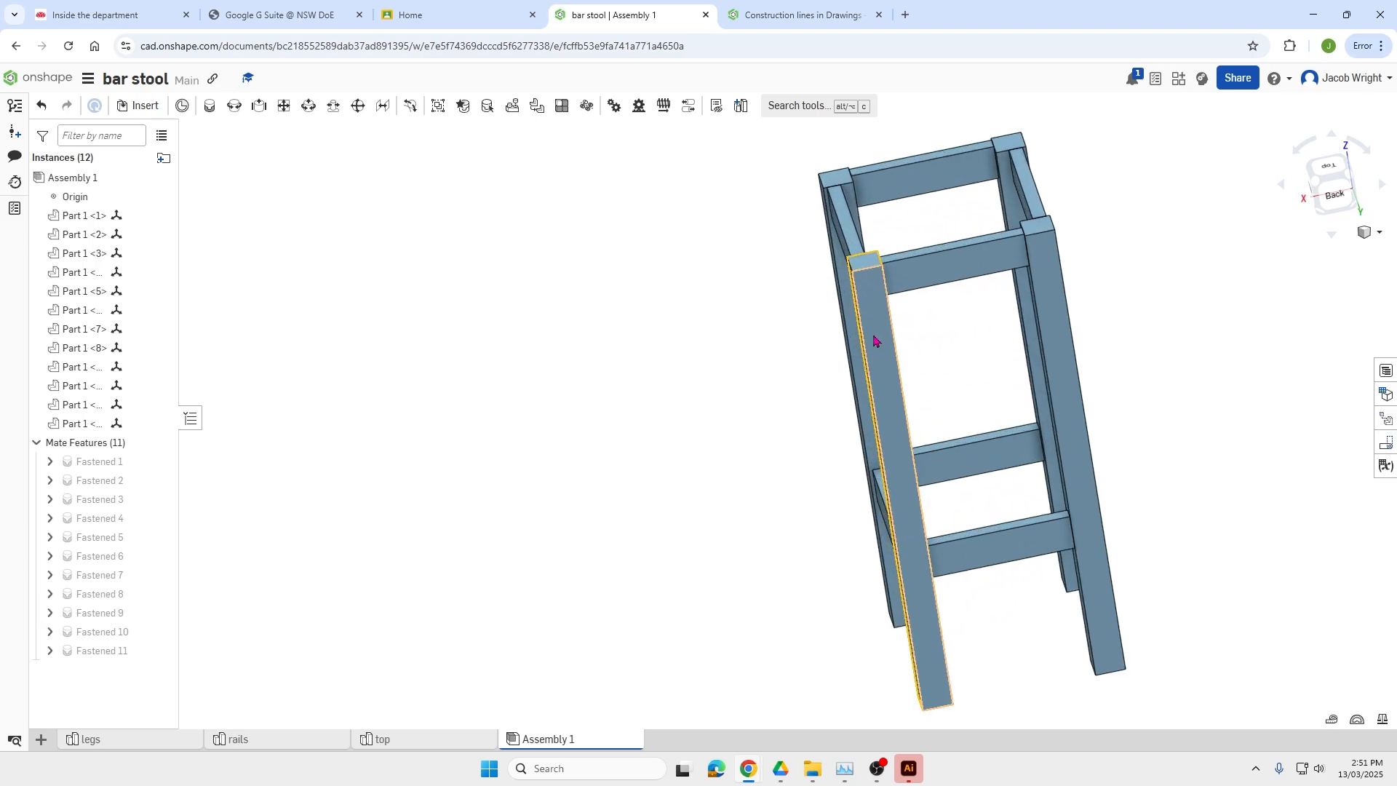
pyautogui.scroll(-2, 874, 341)
pyautogui.moveTo(905, 380); pyautogui.dragTo(975, 372, button='right')
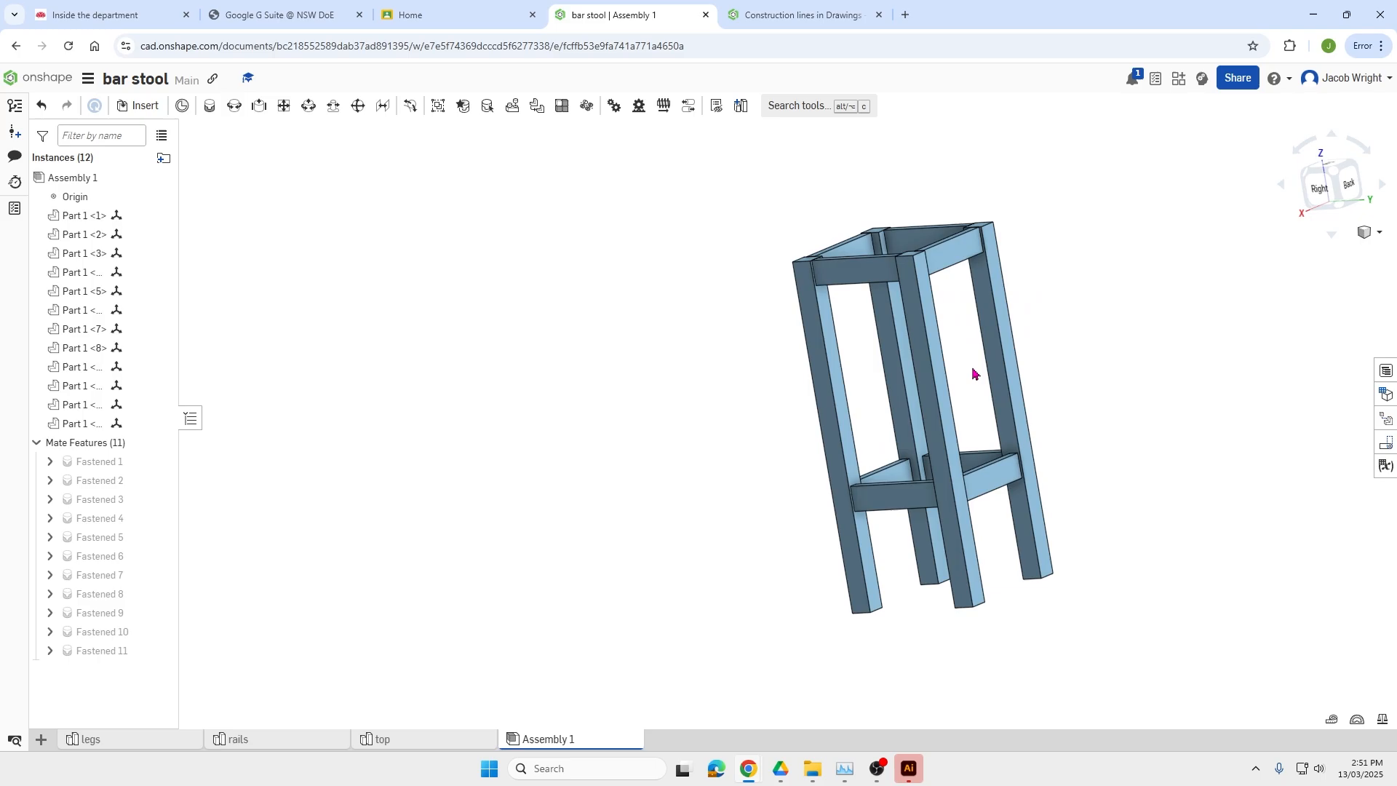